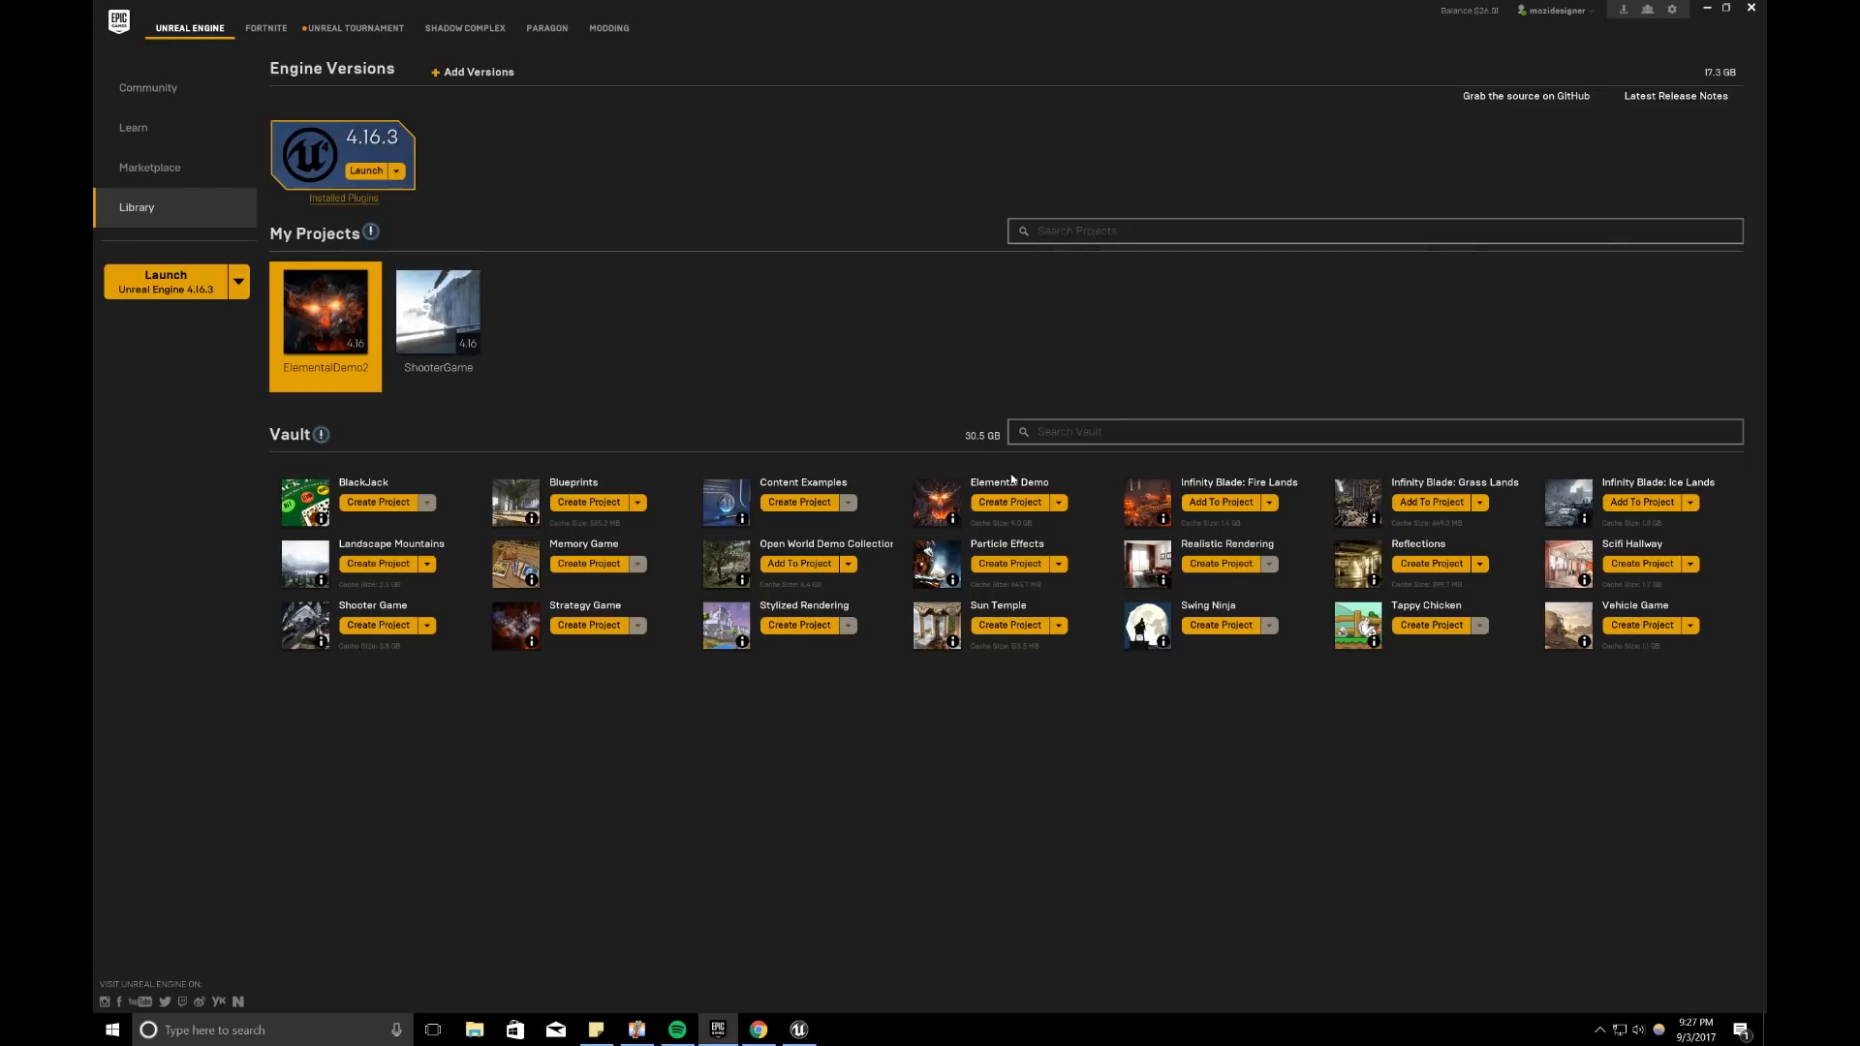
Step: Switch to the Unreal Editor and create a new level from the Default template
{"action": "mouse_move", "coordinate": [339, 341]}
{"action": "left_click", "coordinate": [798, 1029]}
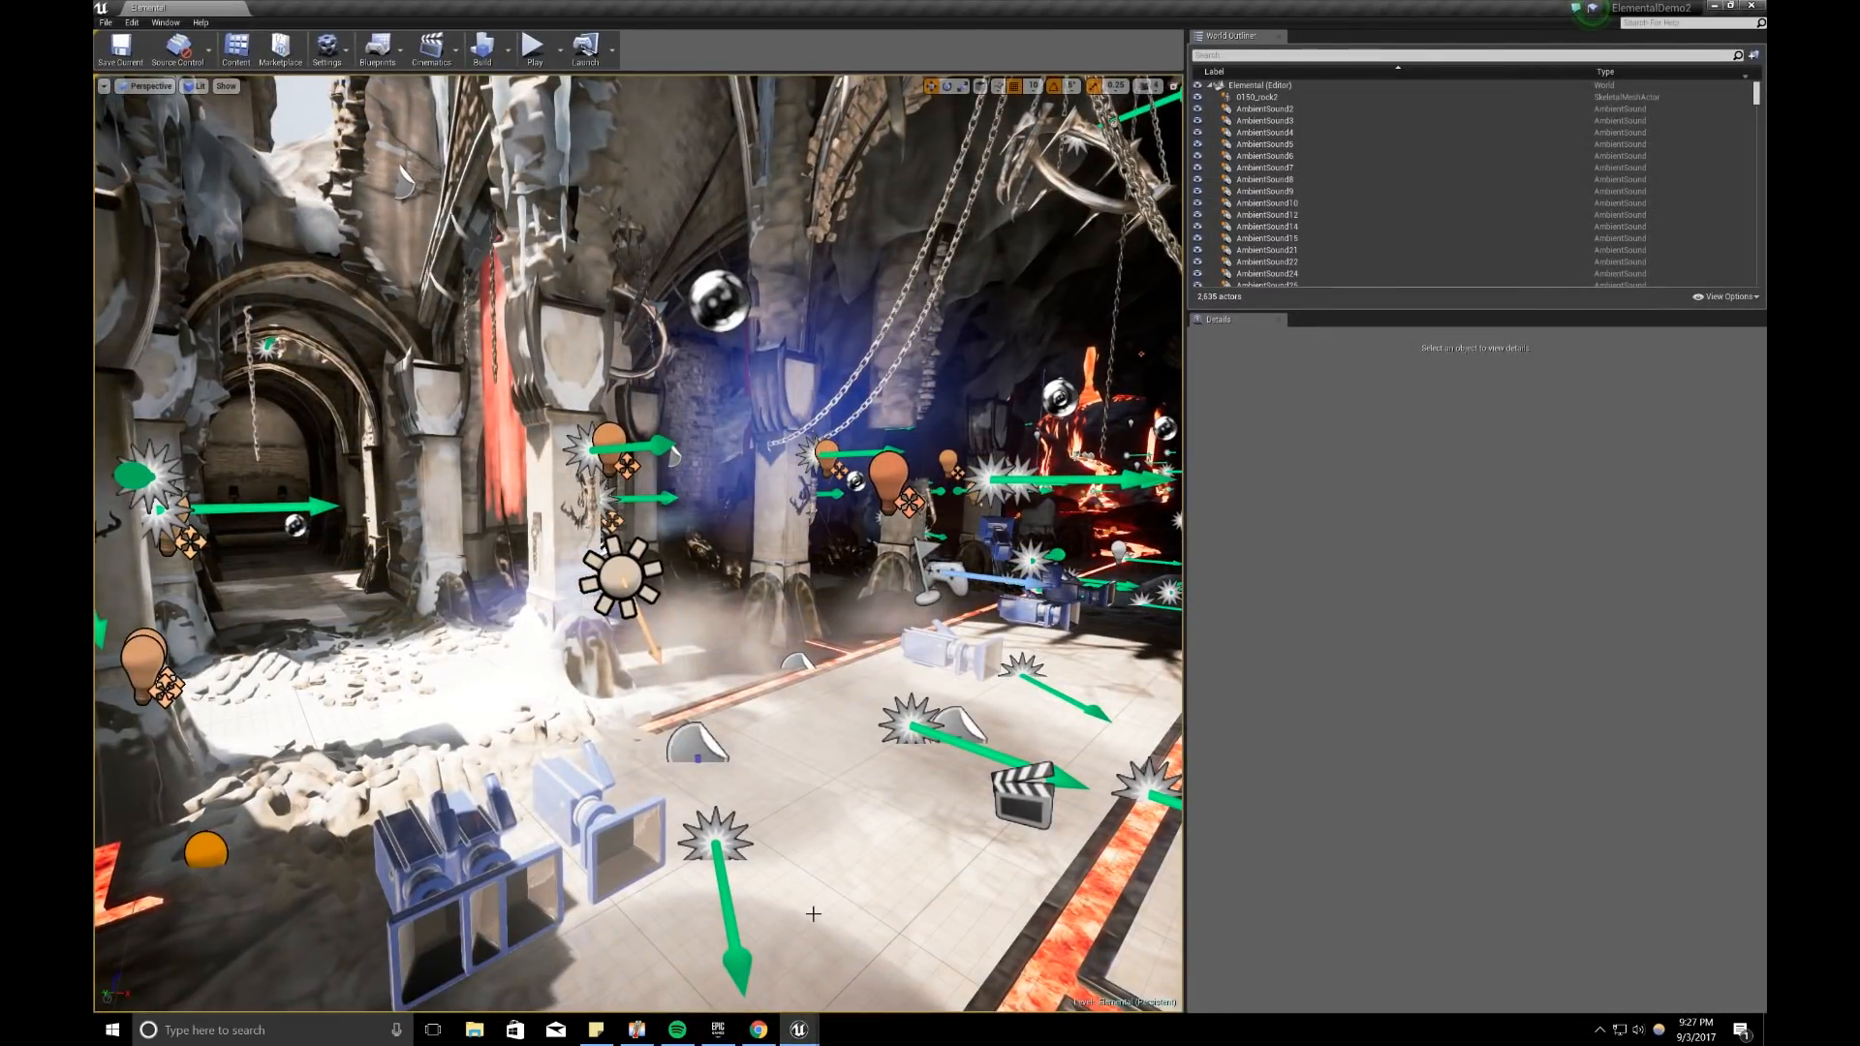
{"action": "right_click_drag", "start_coordinate": [819, 868], "coordinate": [849, 859]}
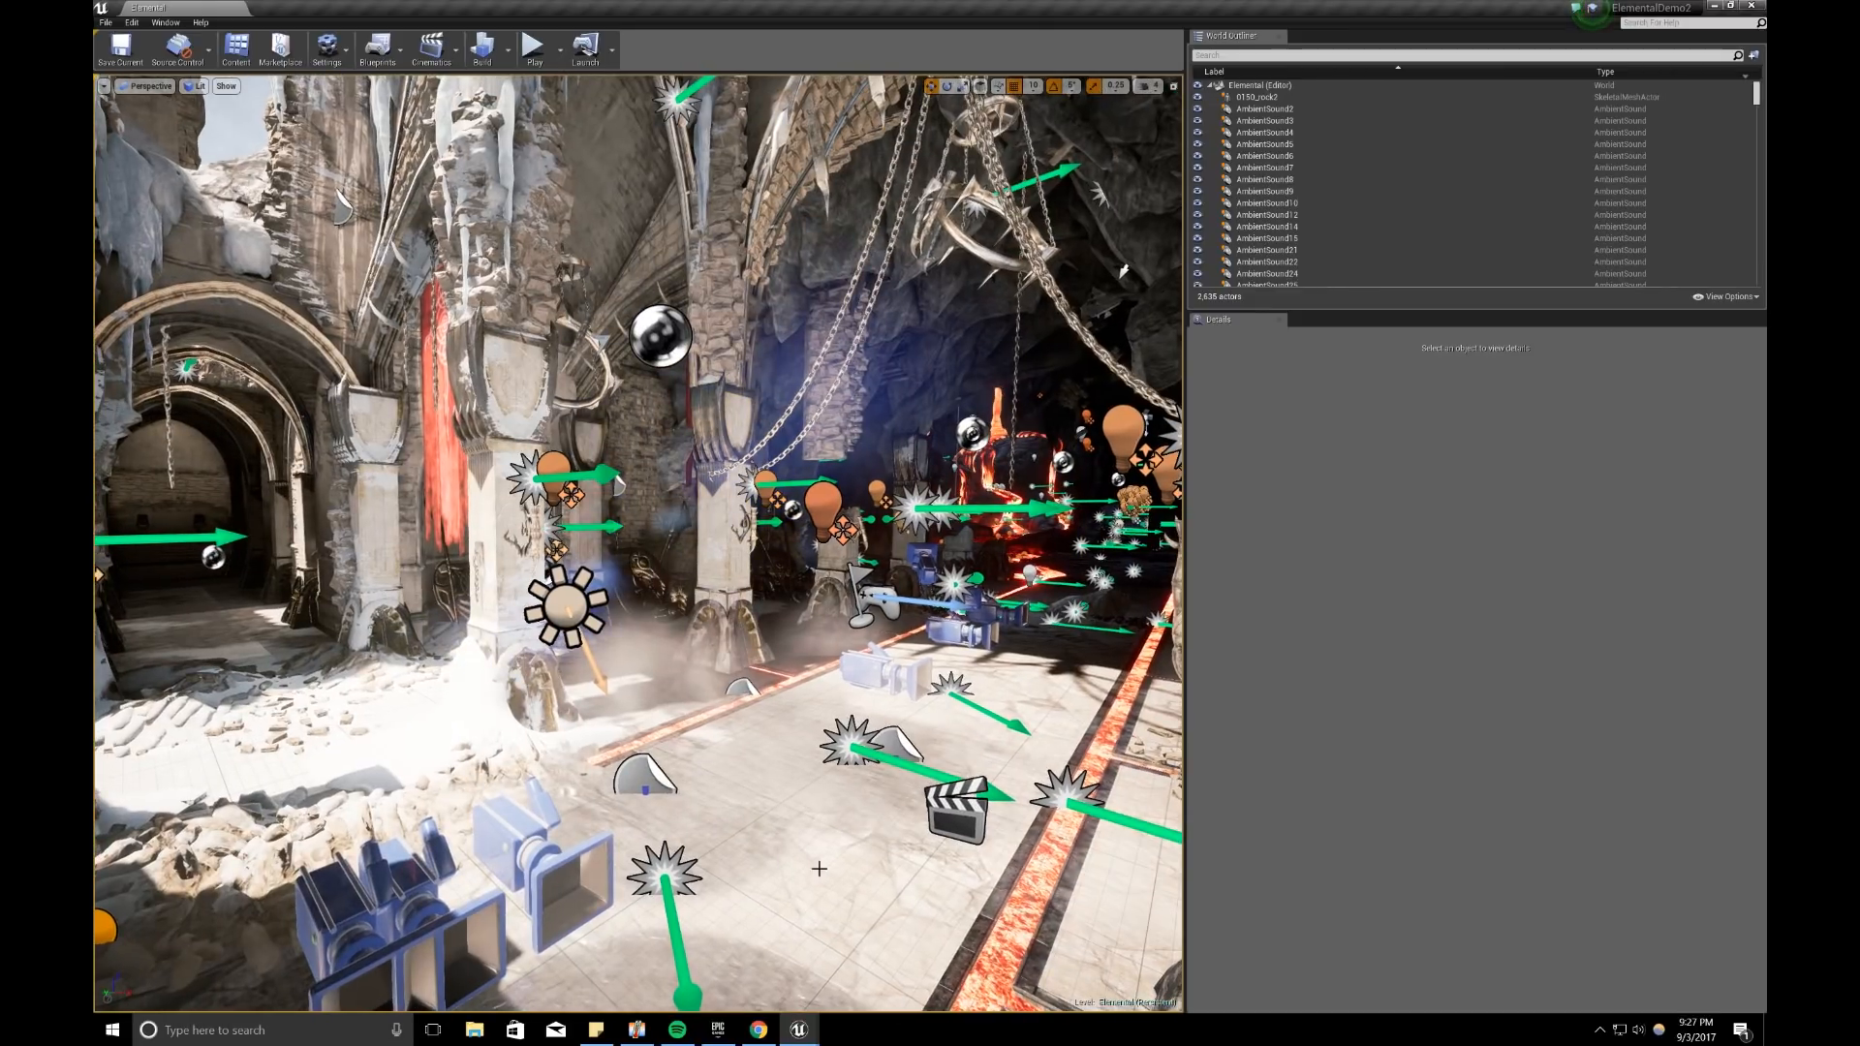
{"action": "left_click", "coordinate": [106, 22]}
{"action": "left_click", "coordinate": [137, 47]}
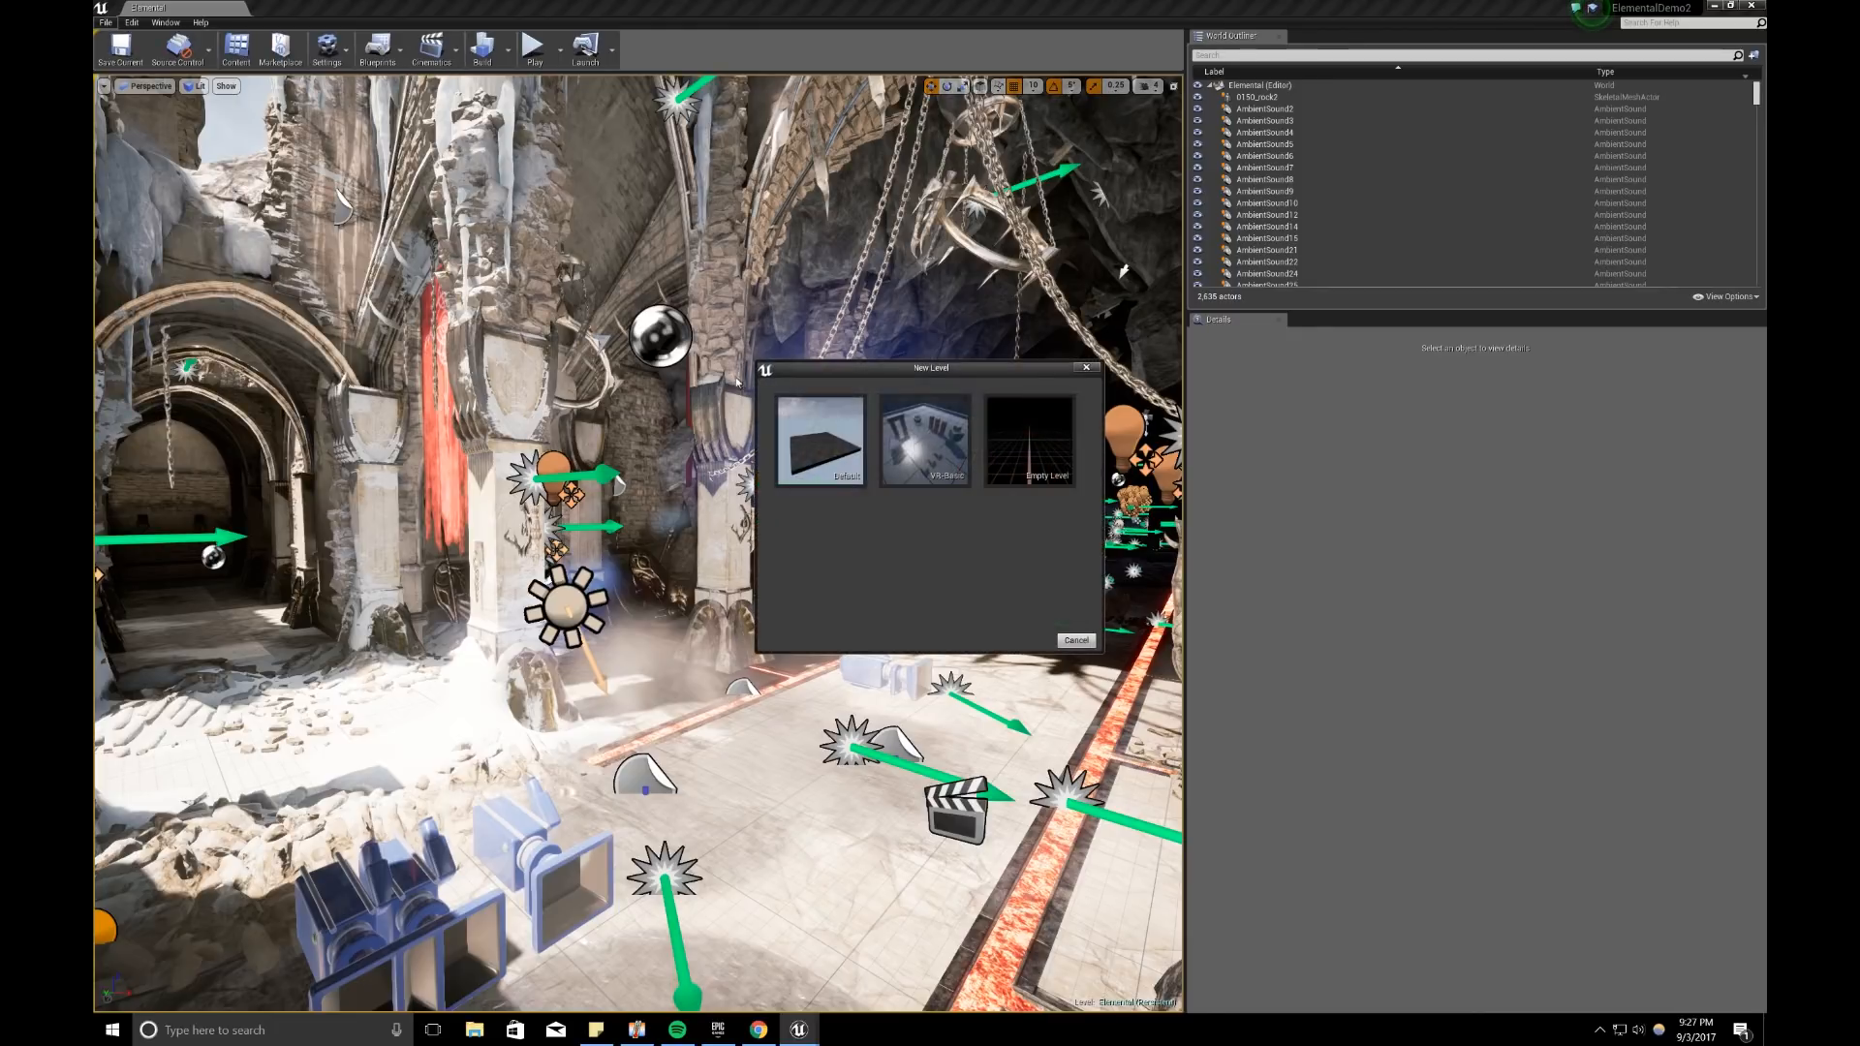
{"action": "left_click", "coordinate": [832, 454]}
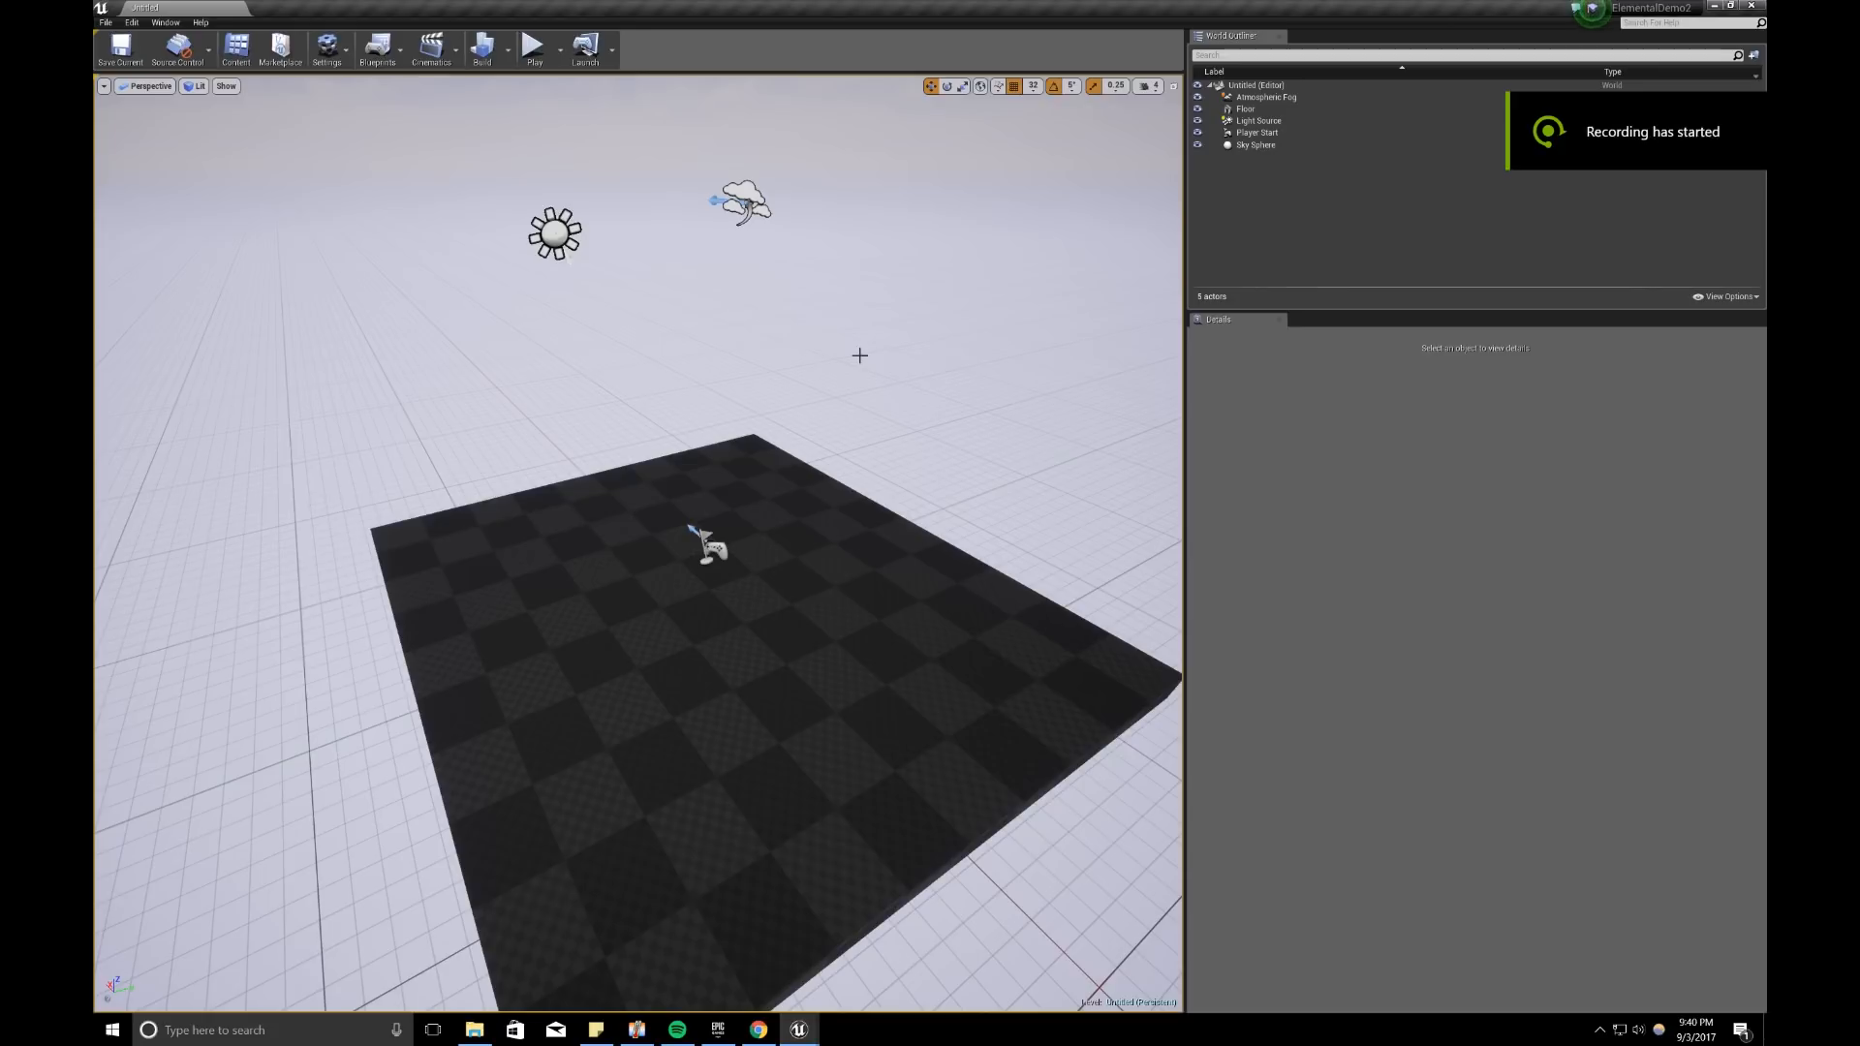
Step: Look up the power-of-two snap size option by searching the editor preferences for "power", and choose a position grid snap of 32
{"action": "left_click", "coordinate": [133, 23]}
{"action": "left_click", "coordinate": [169, 194]}
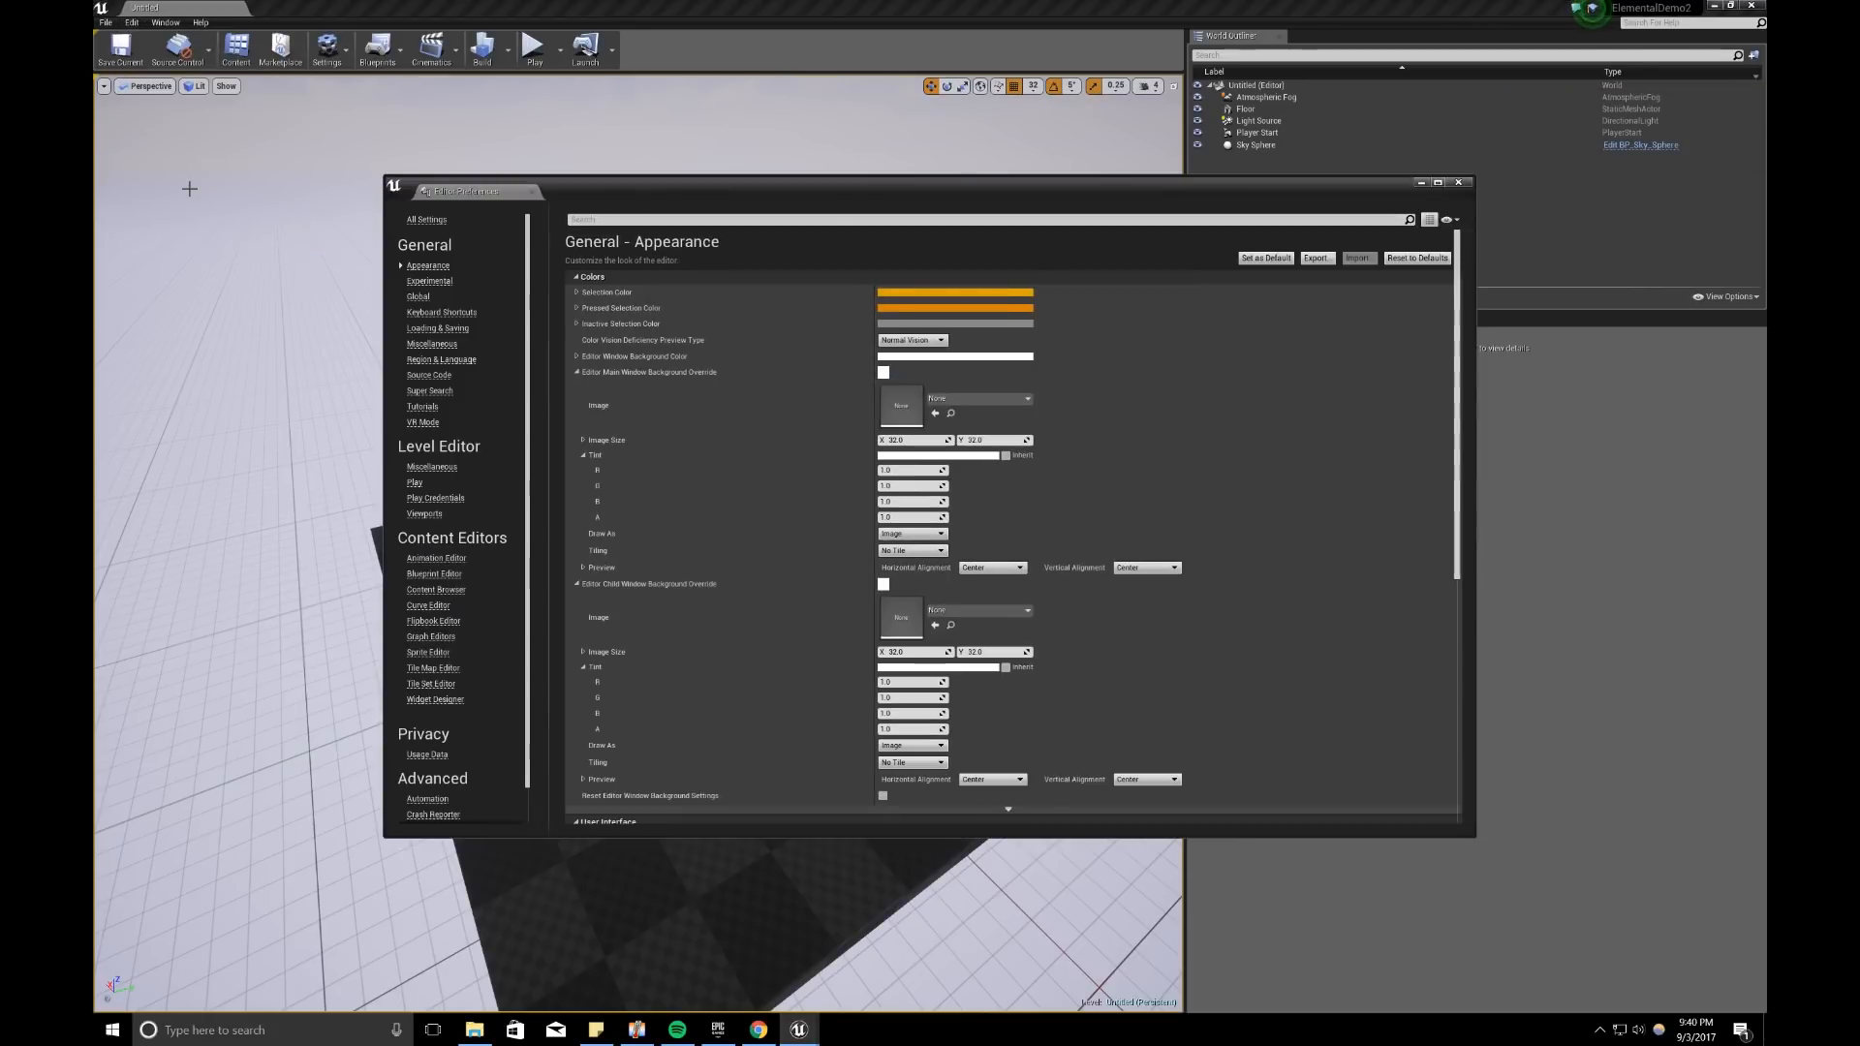
{"action": "left_click", "coordinate": [613, 220]}
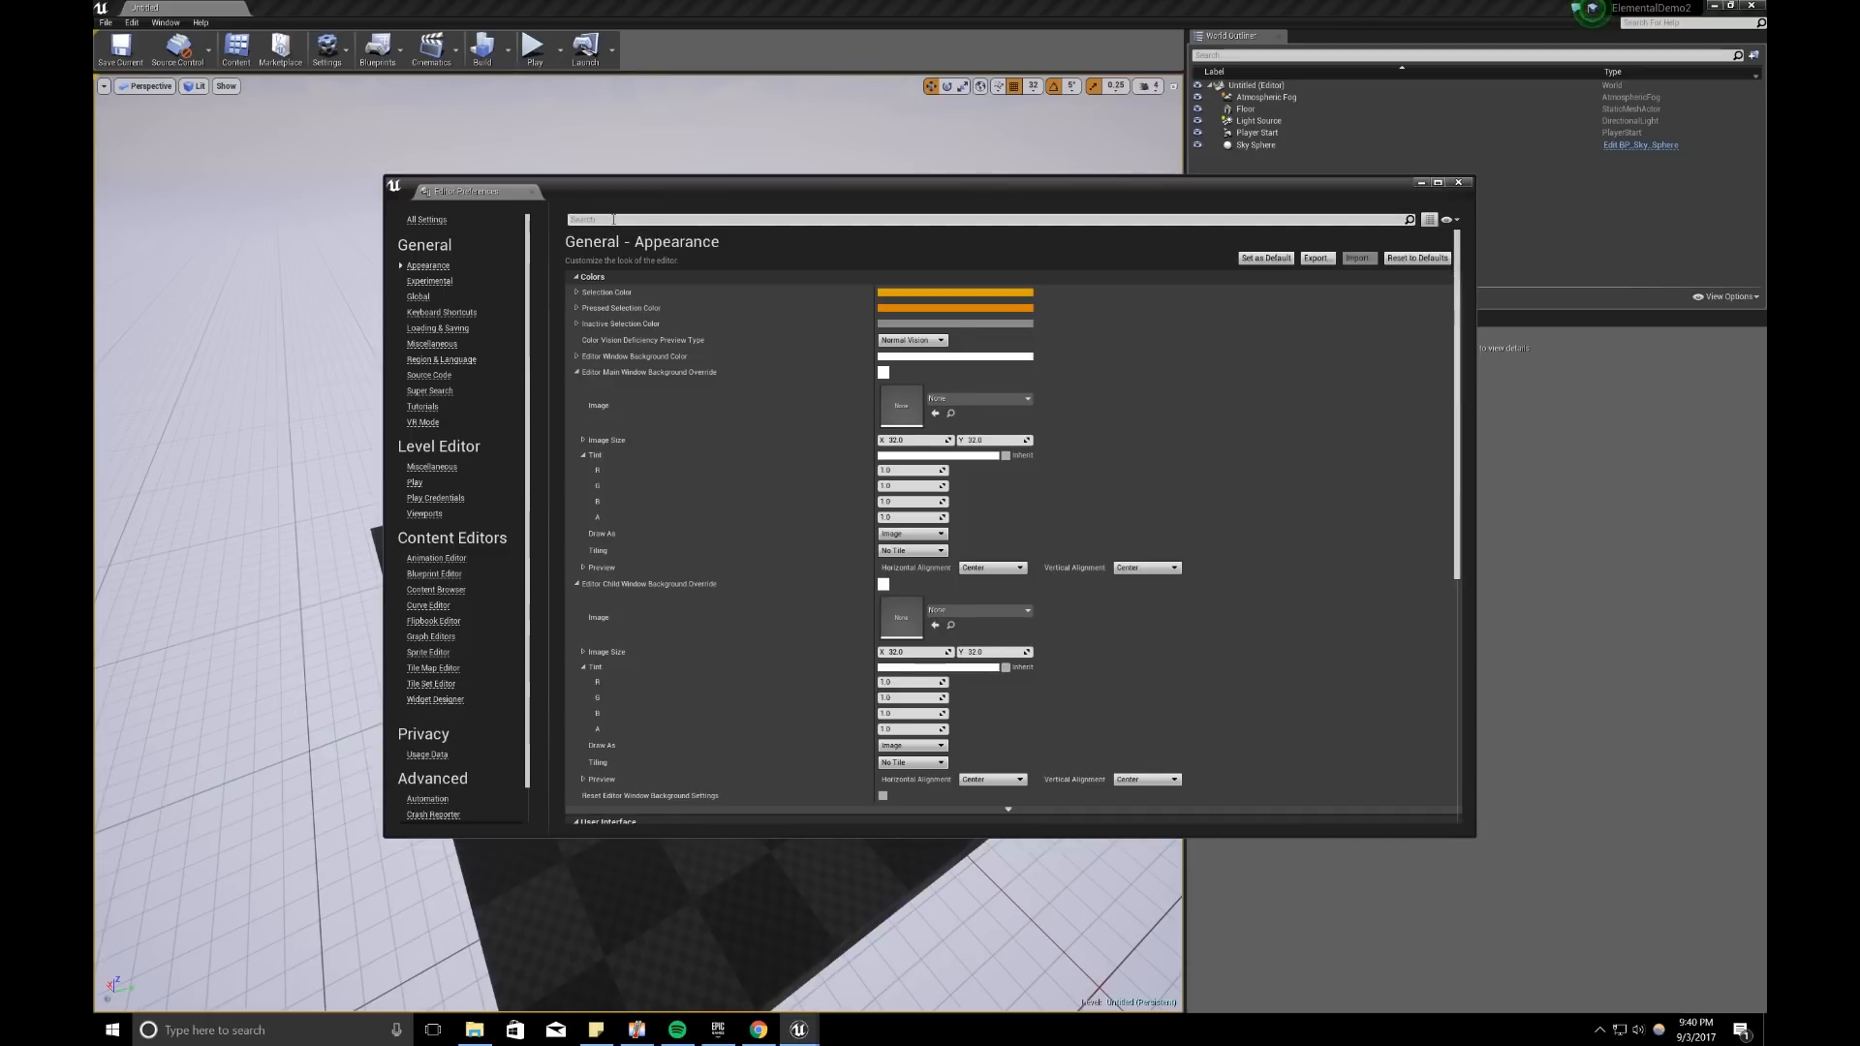
{"action": "type", "text": "power"}
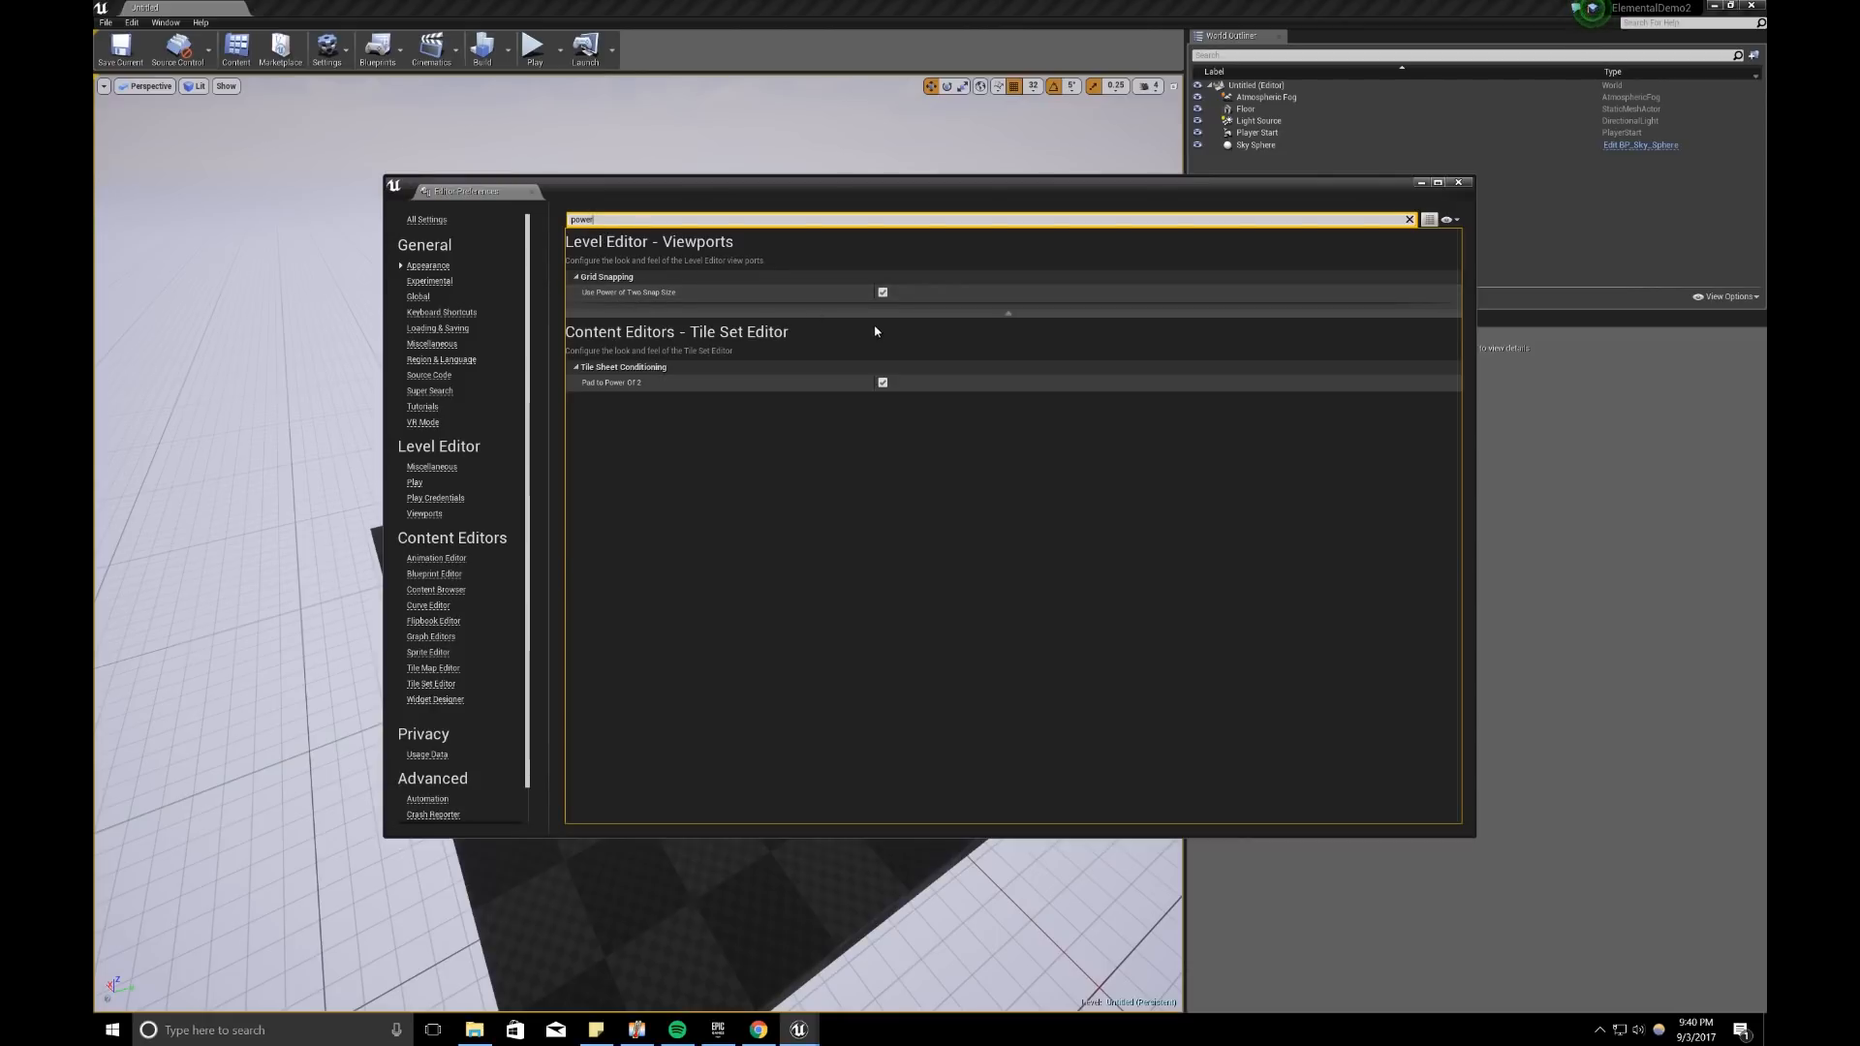
{"action": "left_click", "coordinate": [1458, 183]}
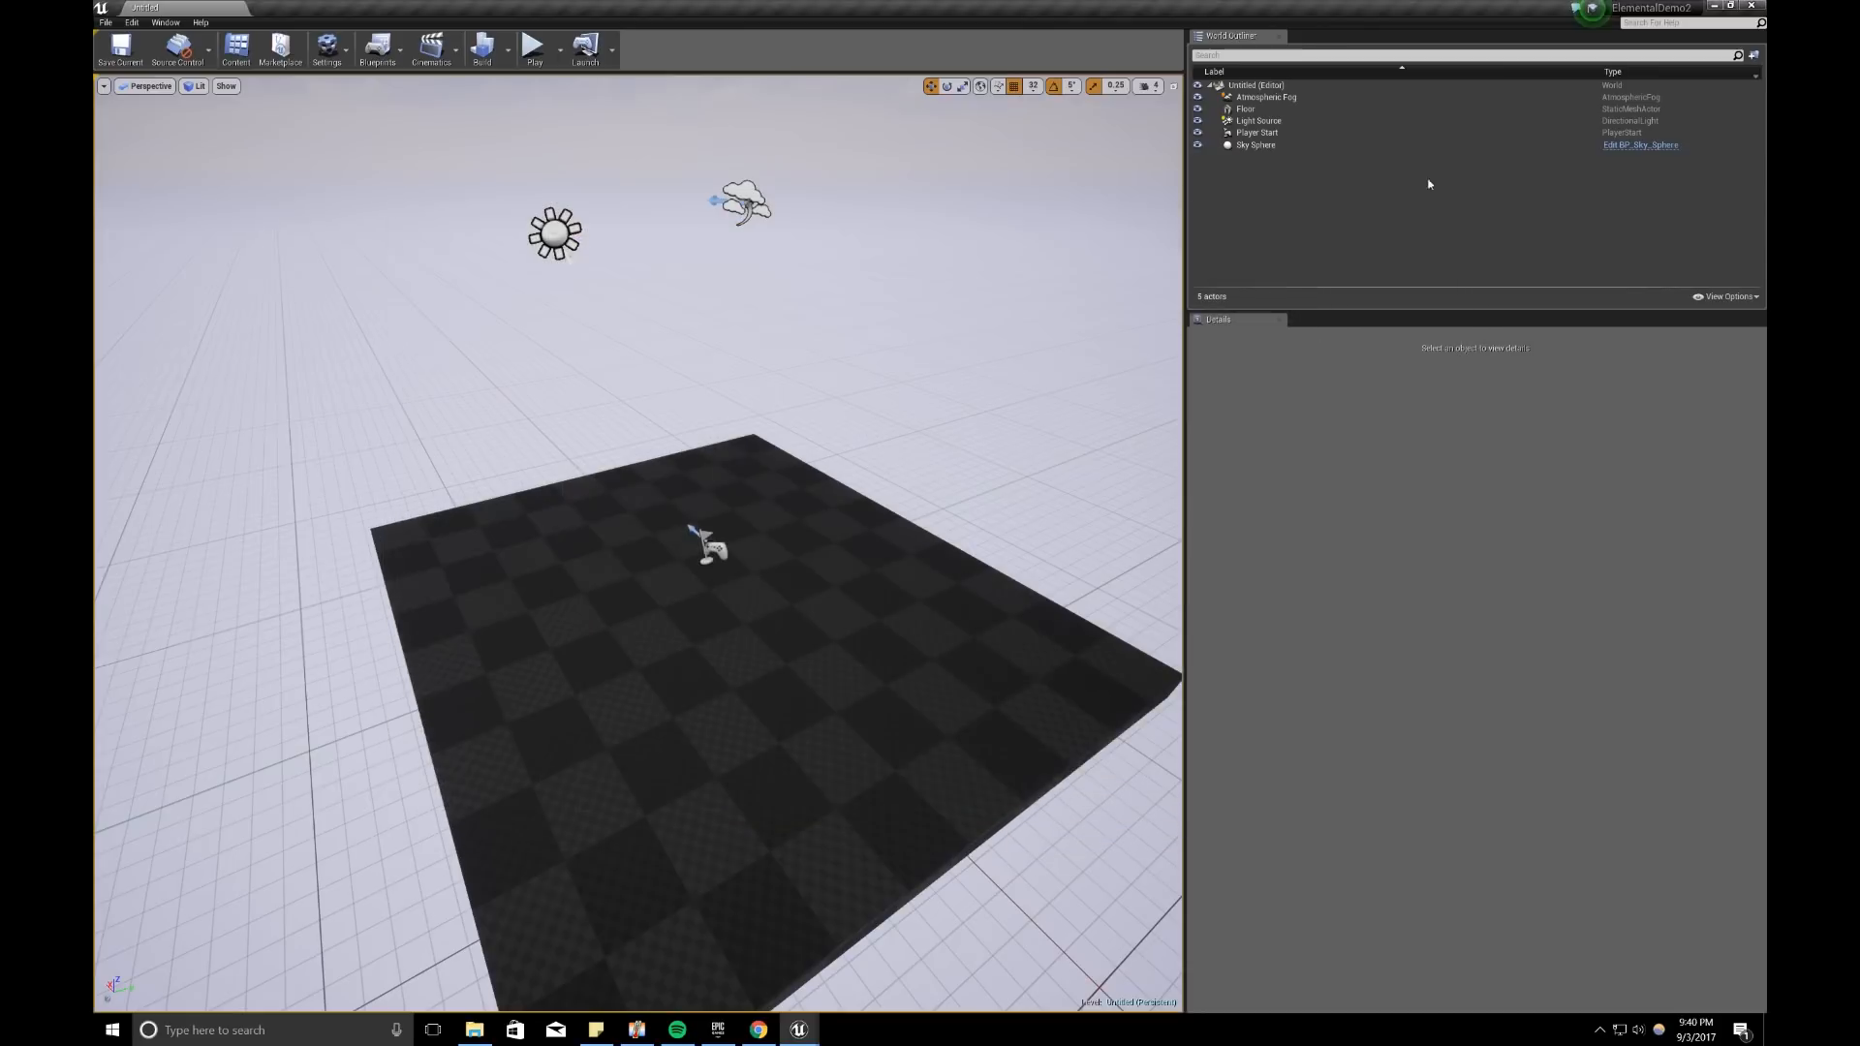
{"action": "left_click", "coordinate": [1034, 89]}
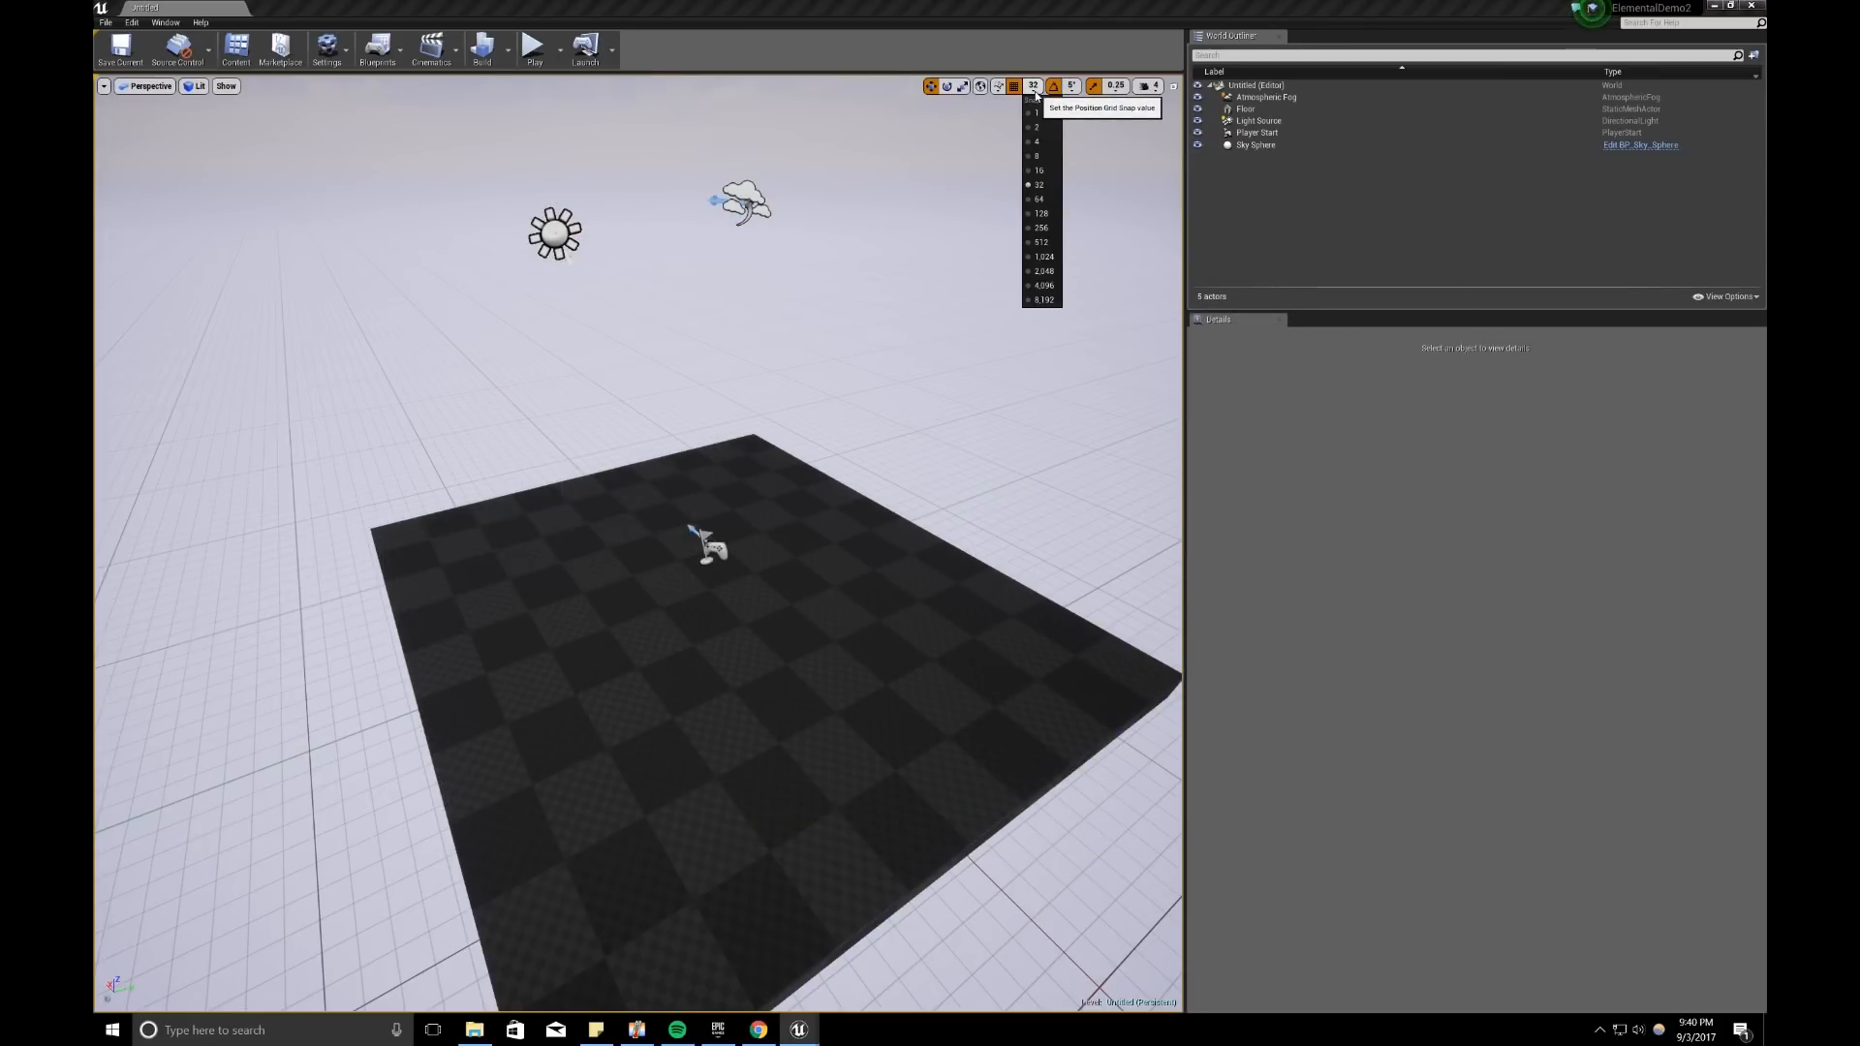
{"action": "left_click", "coordinate": [1043, 187]}
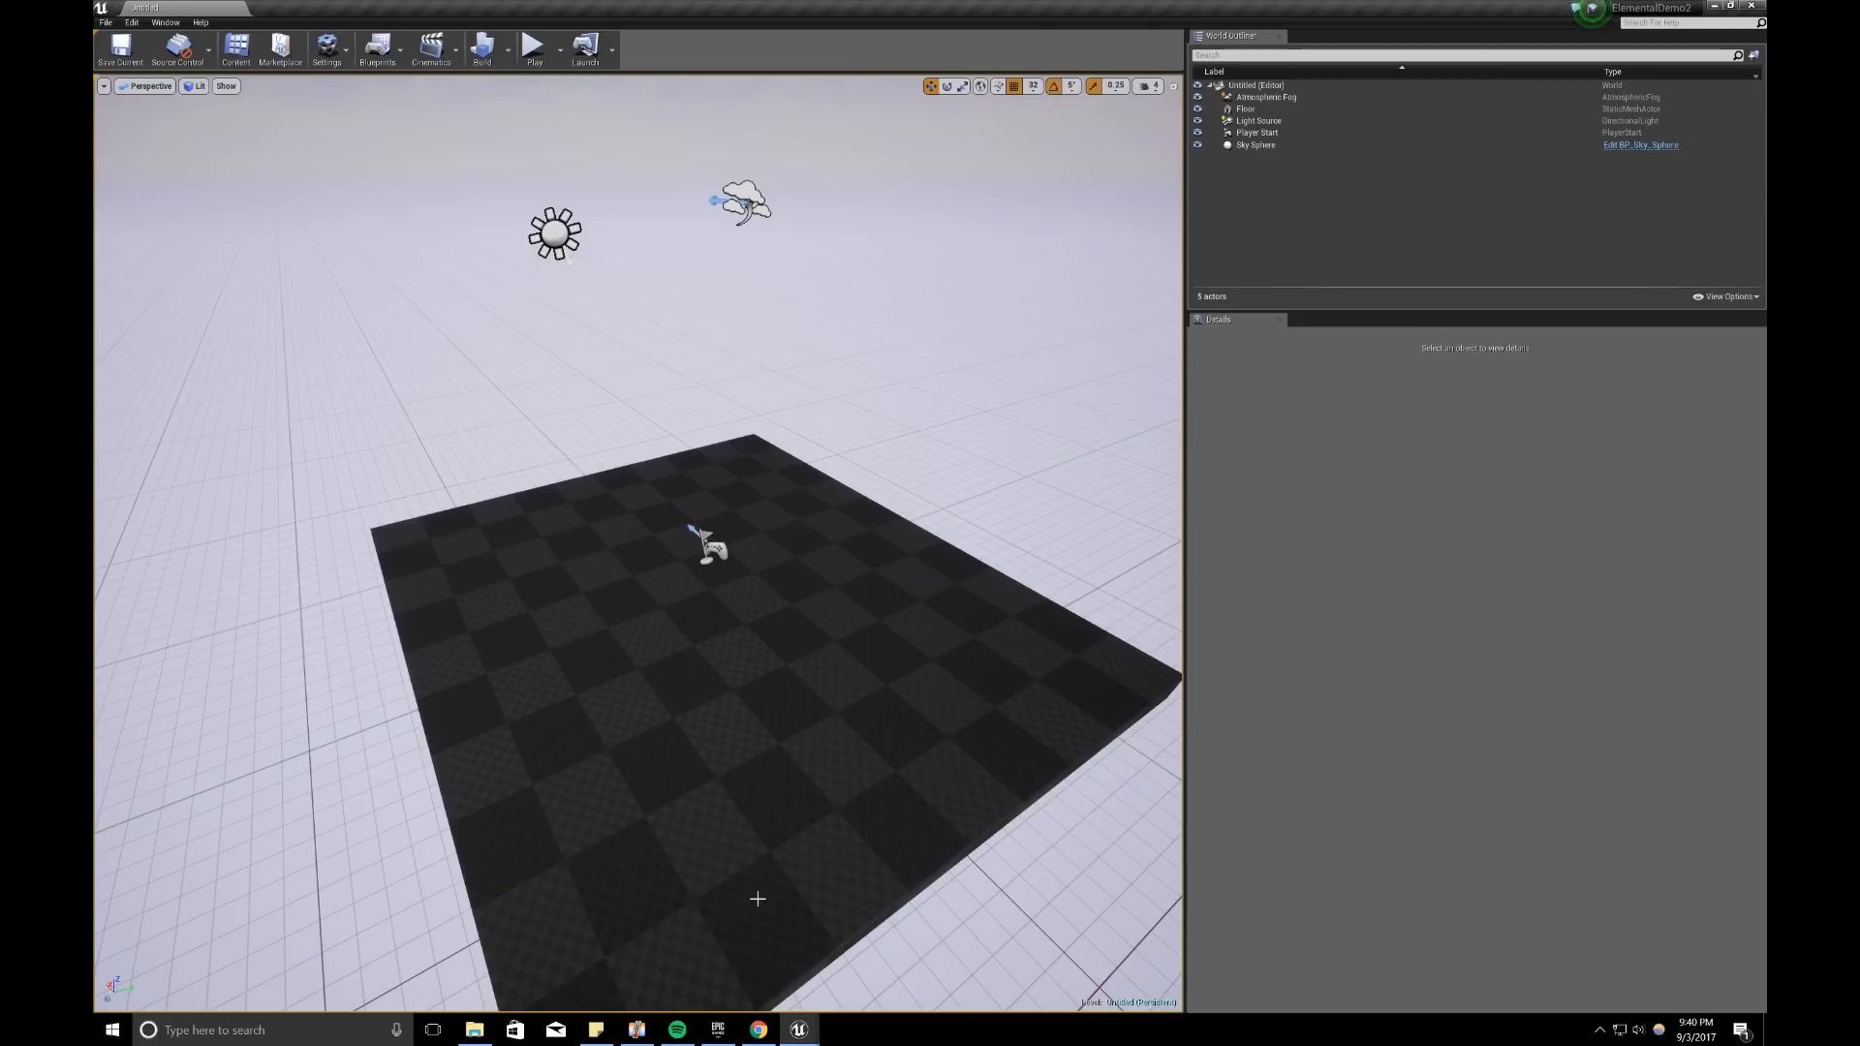
Step: Bring up the Modes window and place a Sky Light on the floor from the Lights category
{"action": "mouse_move", "coordinate": [798, 1029]}
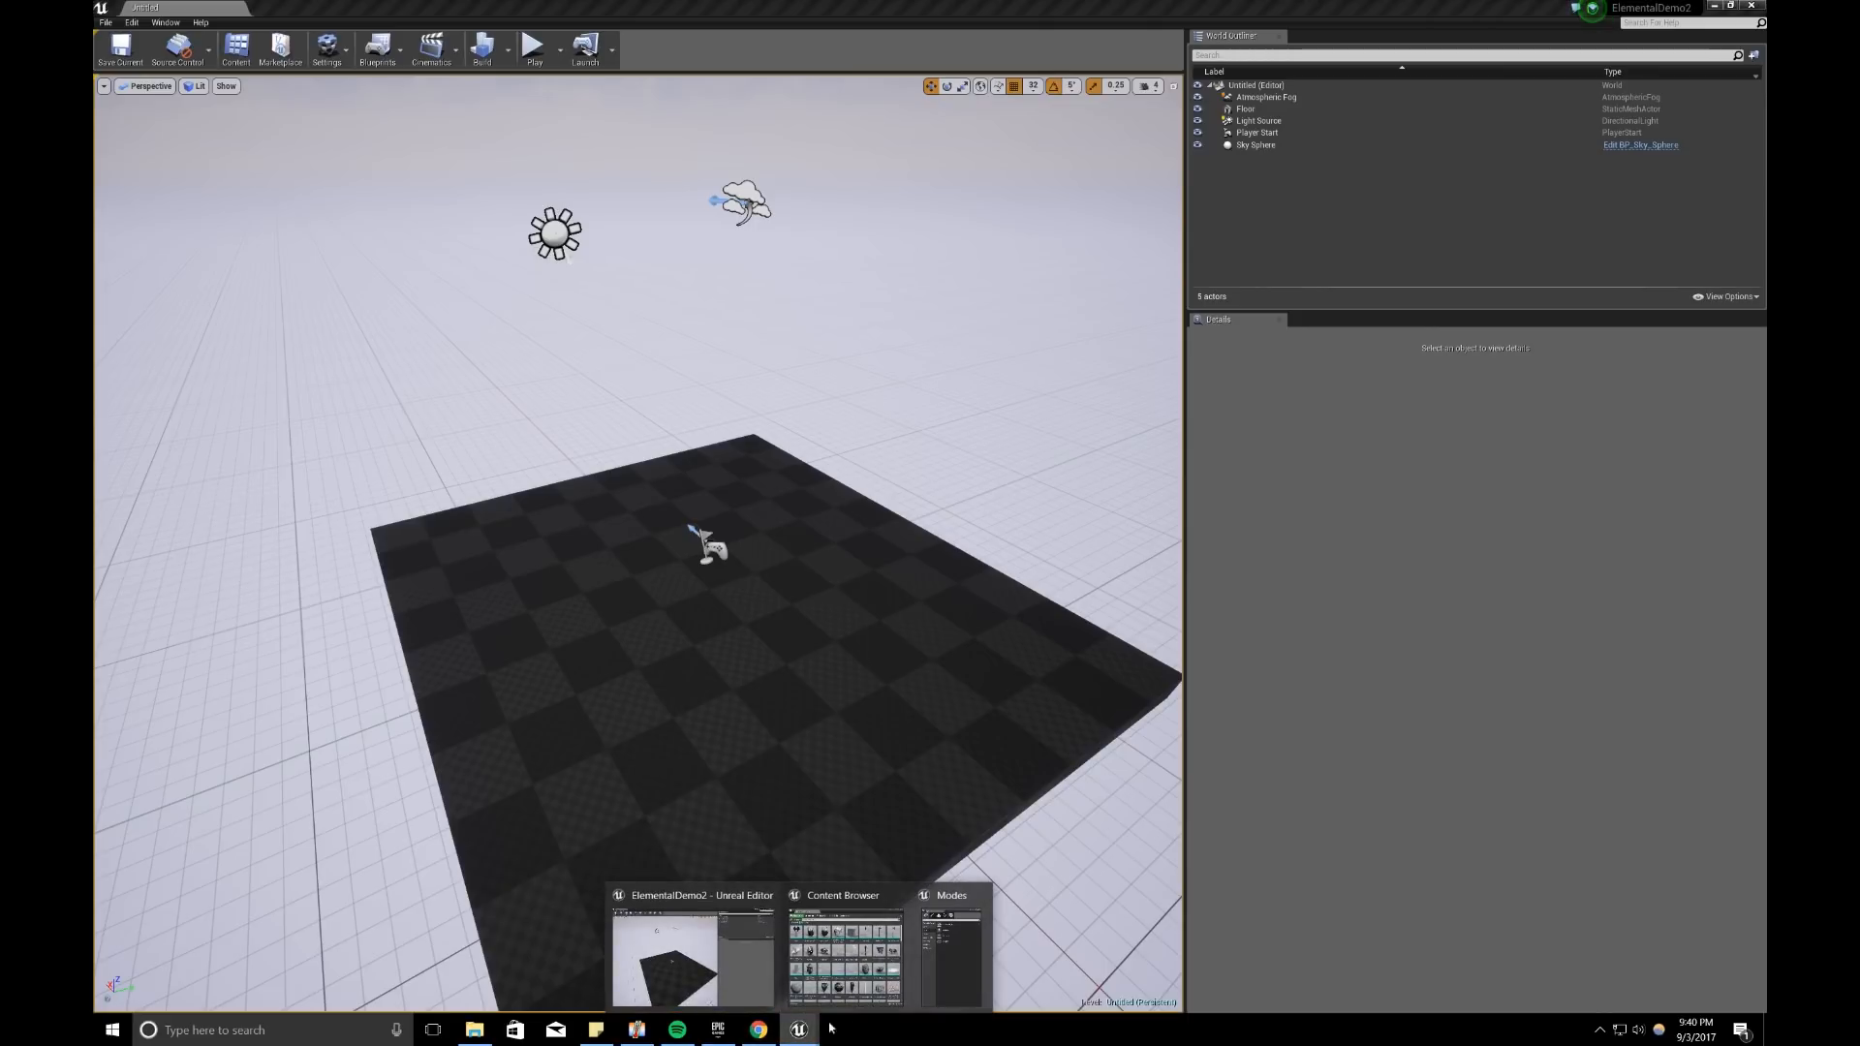
{"action": "left_click", "coordinate": [929, 992]}
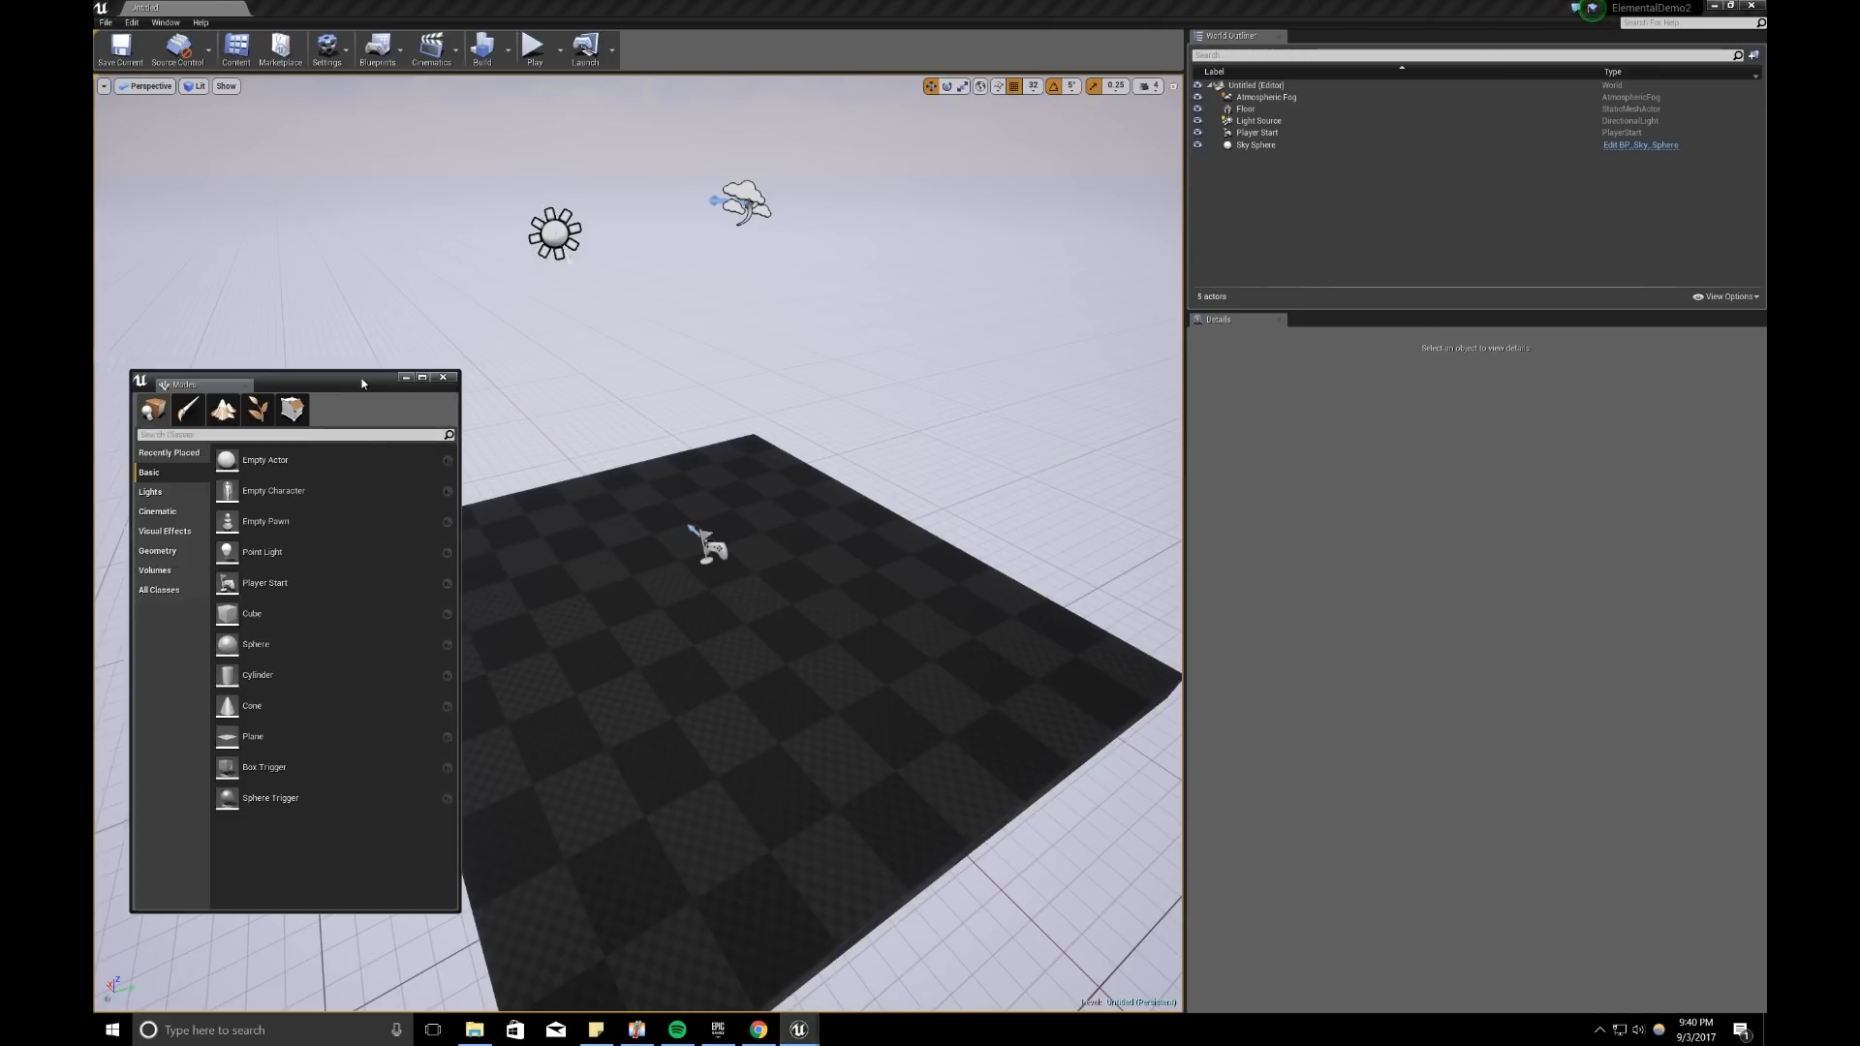
{"action": "left_click", "coordinate": [165, 23]}
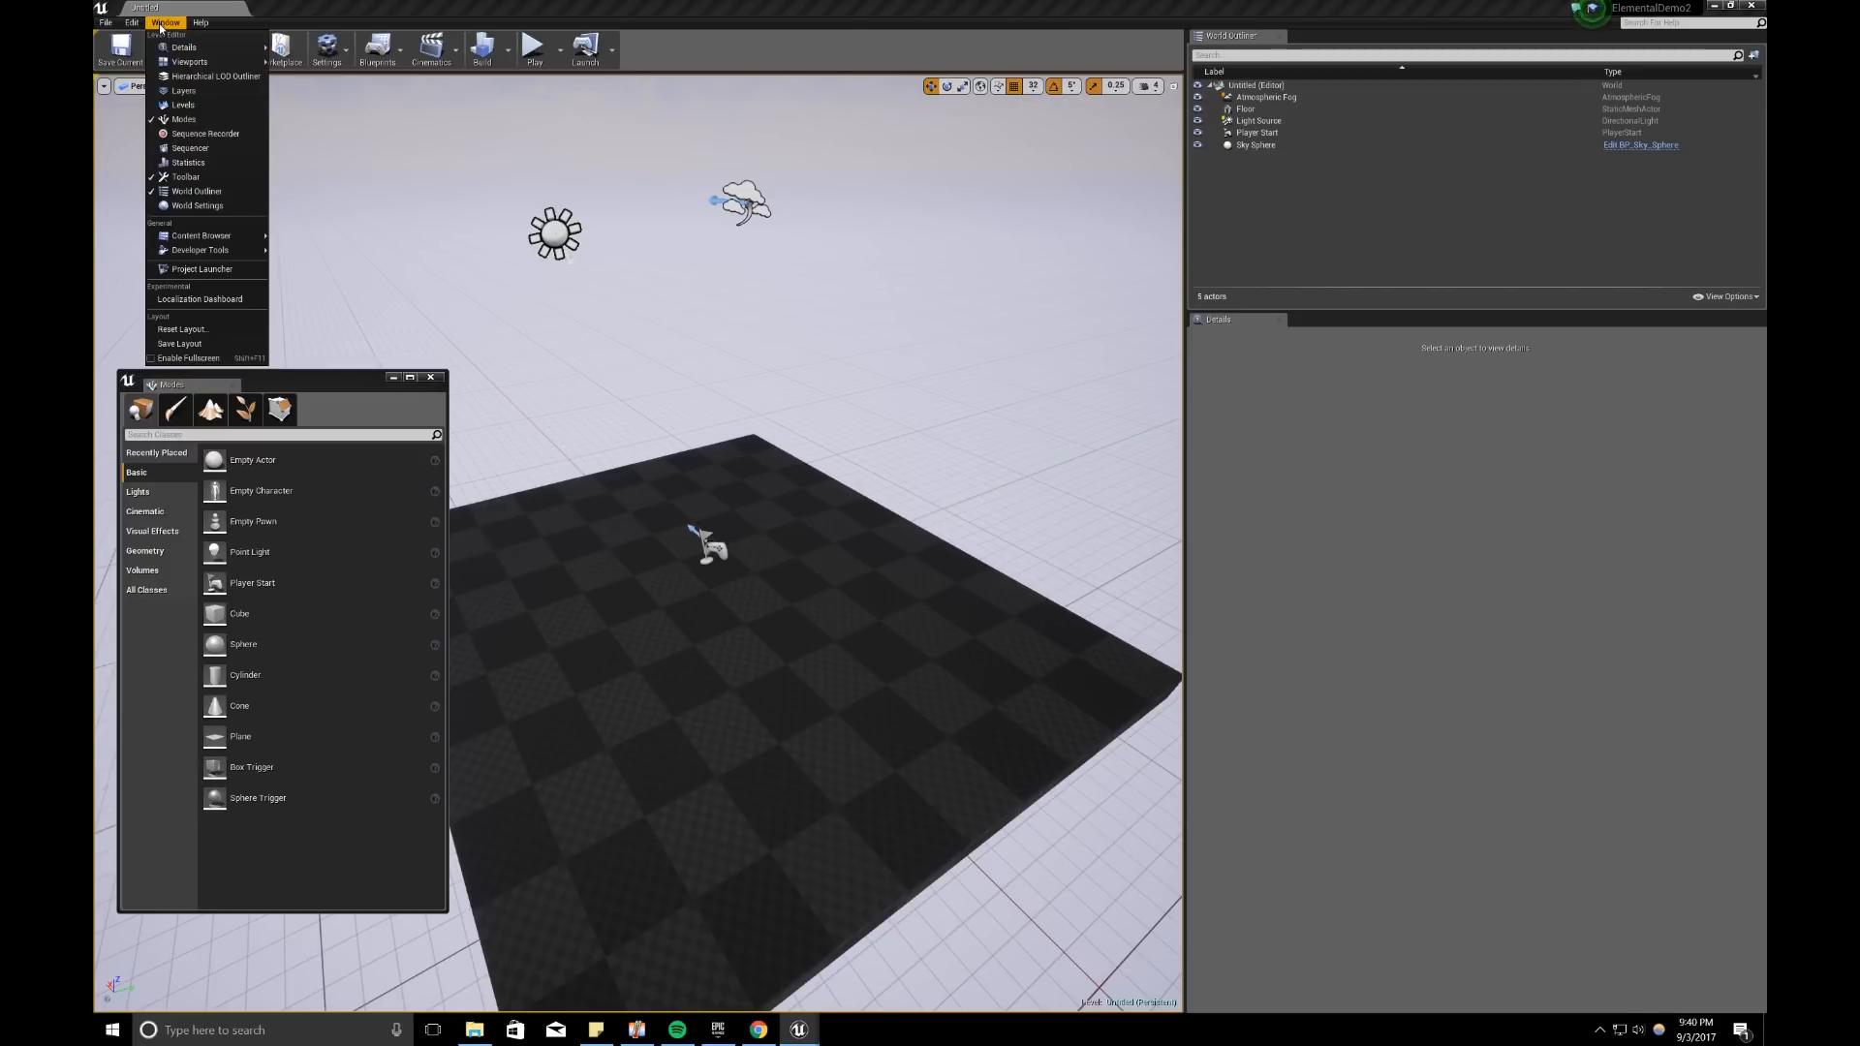
{"action": "left_click", "coordinate": [183, 119]}
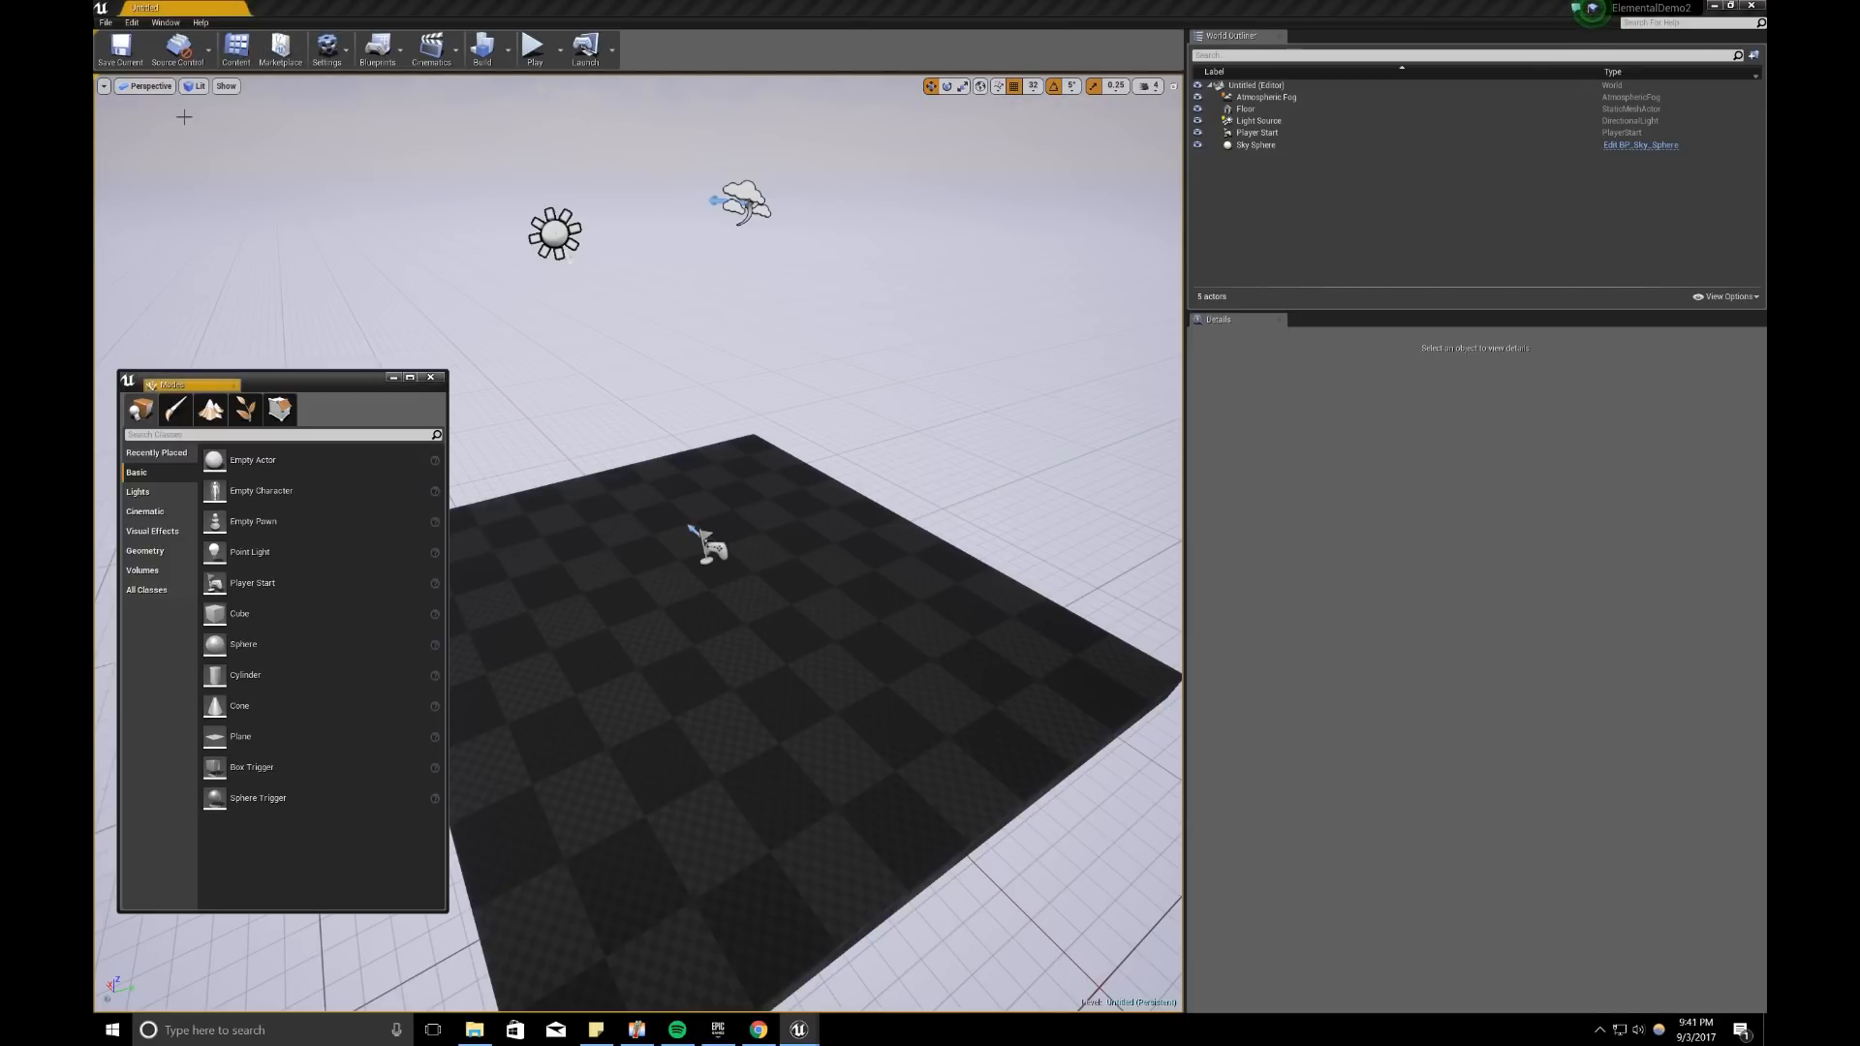
{"action": "left_click", "coordinate": [137, 491]}
{"action": "left_click_drag", "start_coordinate": [221, 552], "coordinate": [655, 596]}
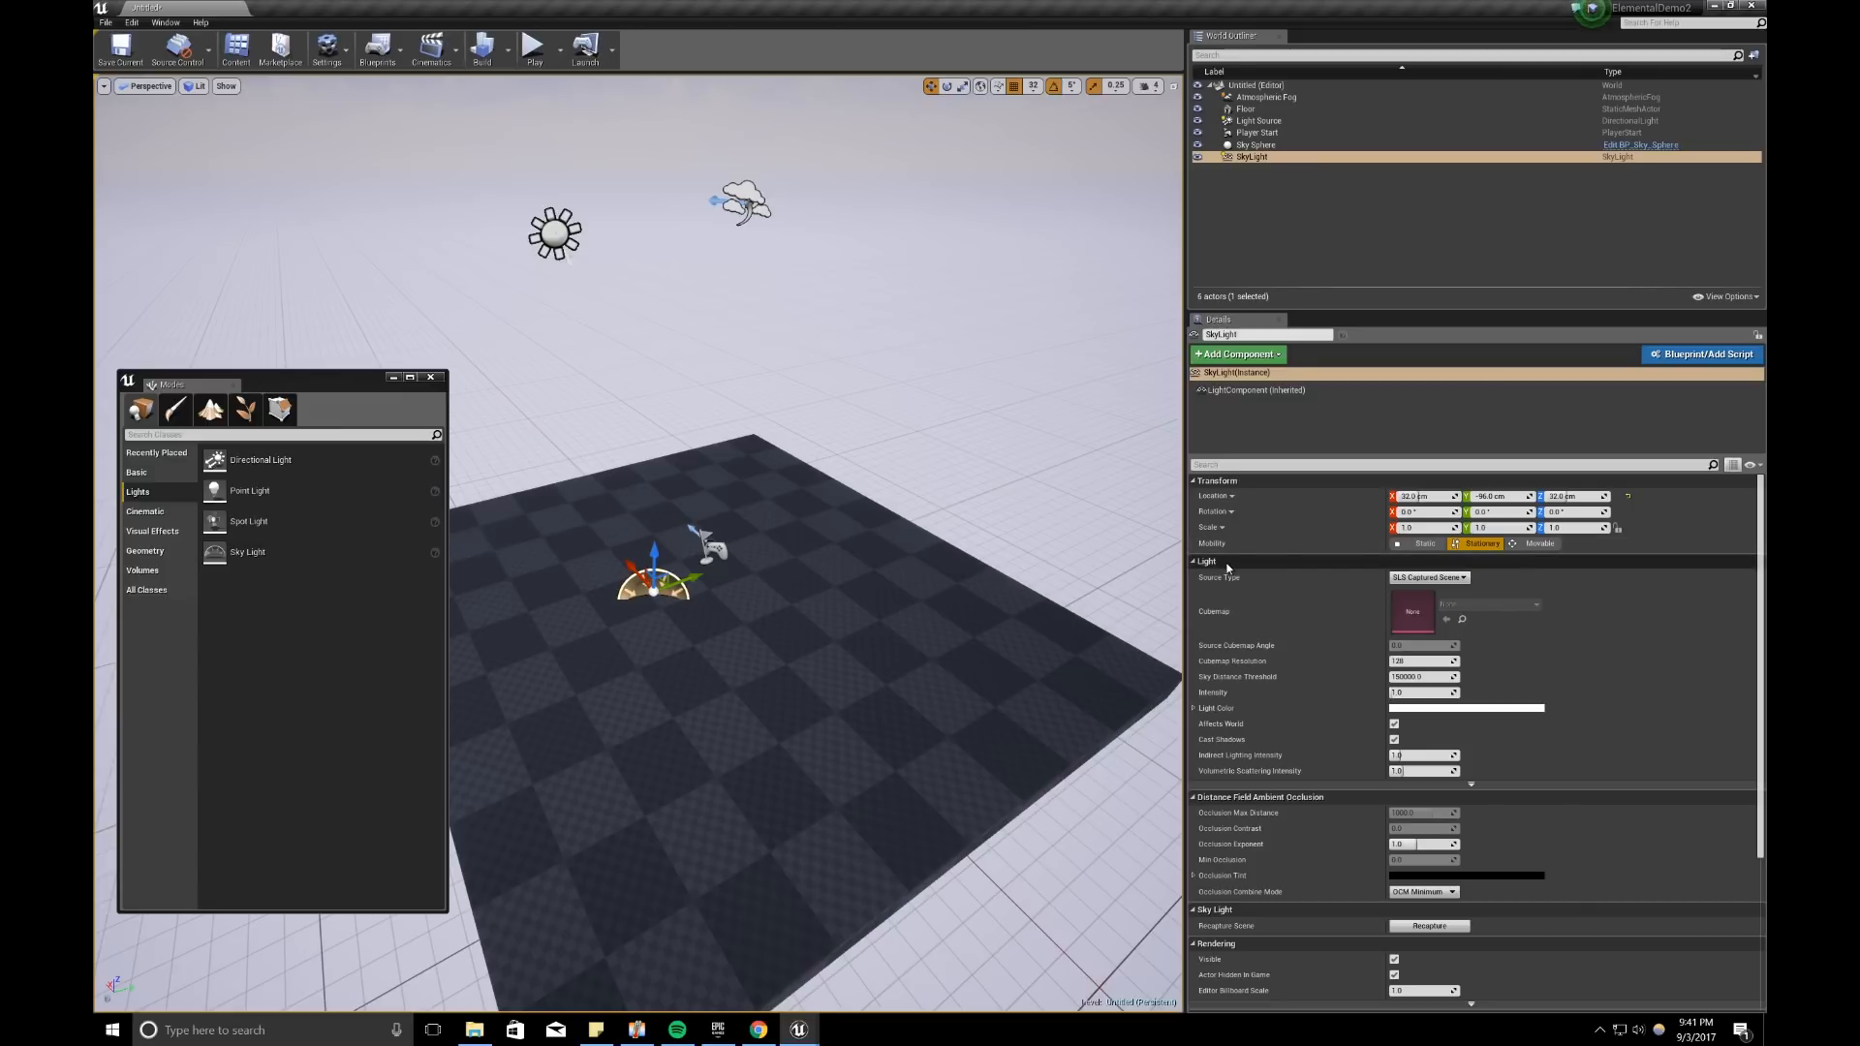
Step: Set the sky light's intensity to 2 and display the viewport in Detail Lighting mode
{"action": "left_click", "coordinate": [1406, 692]}
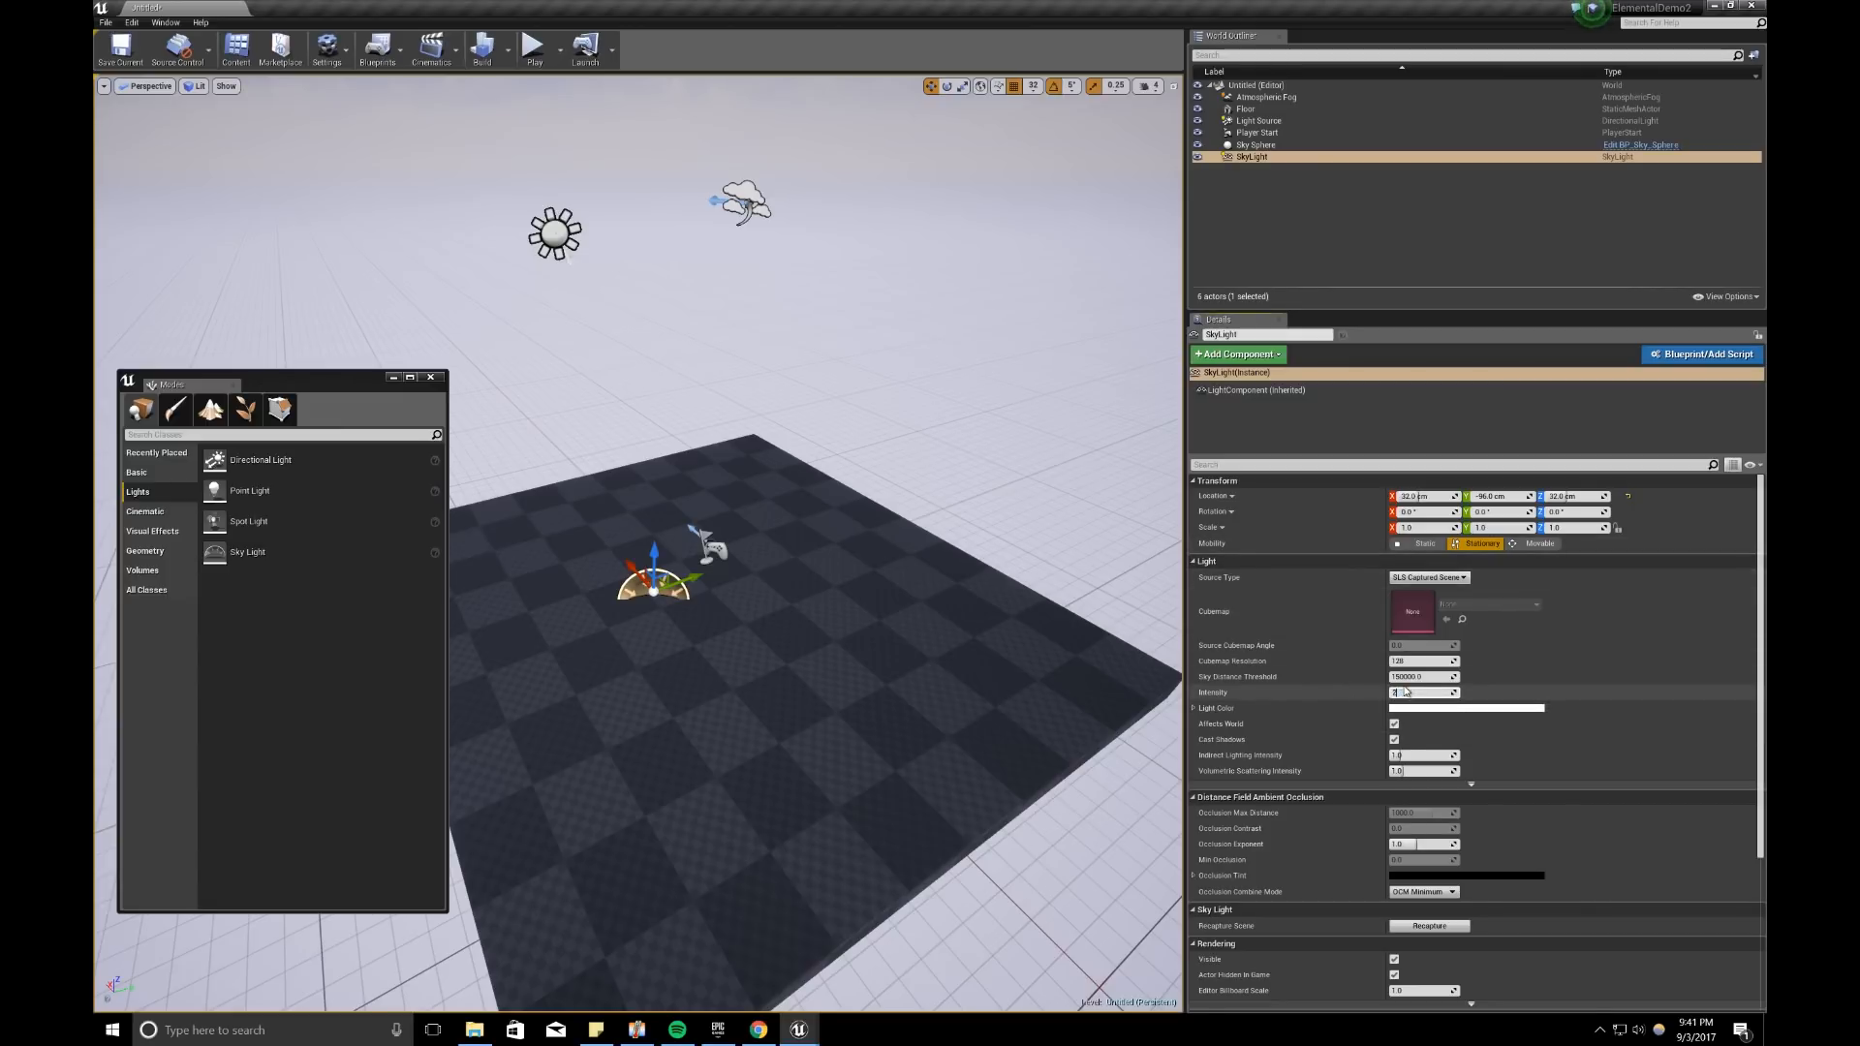
{"action": "type", "text": "2"}
{"action": "key", "text": "Return"}
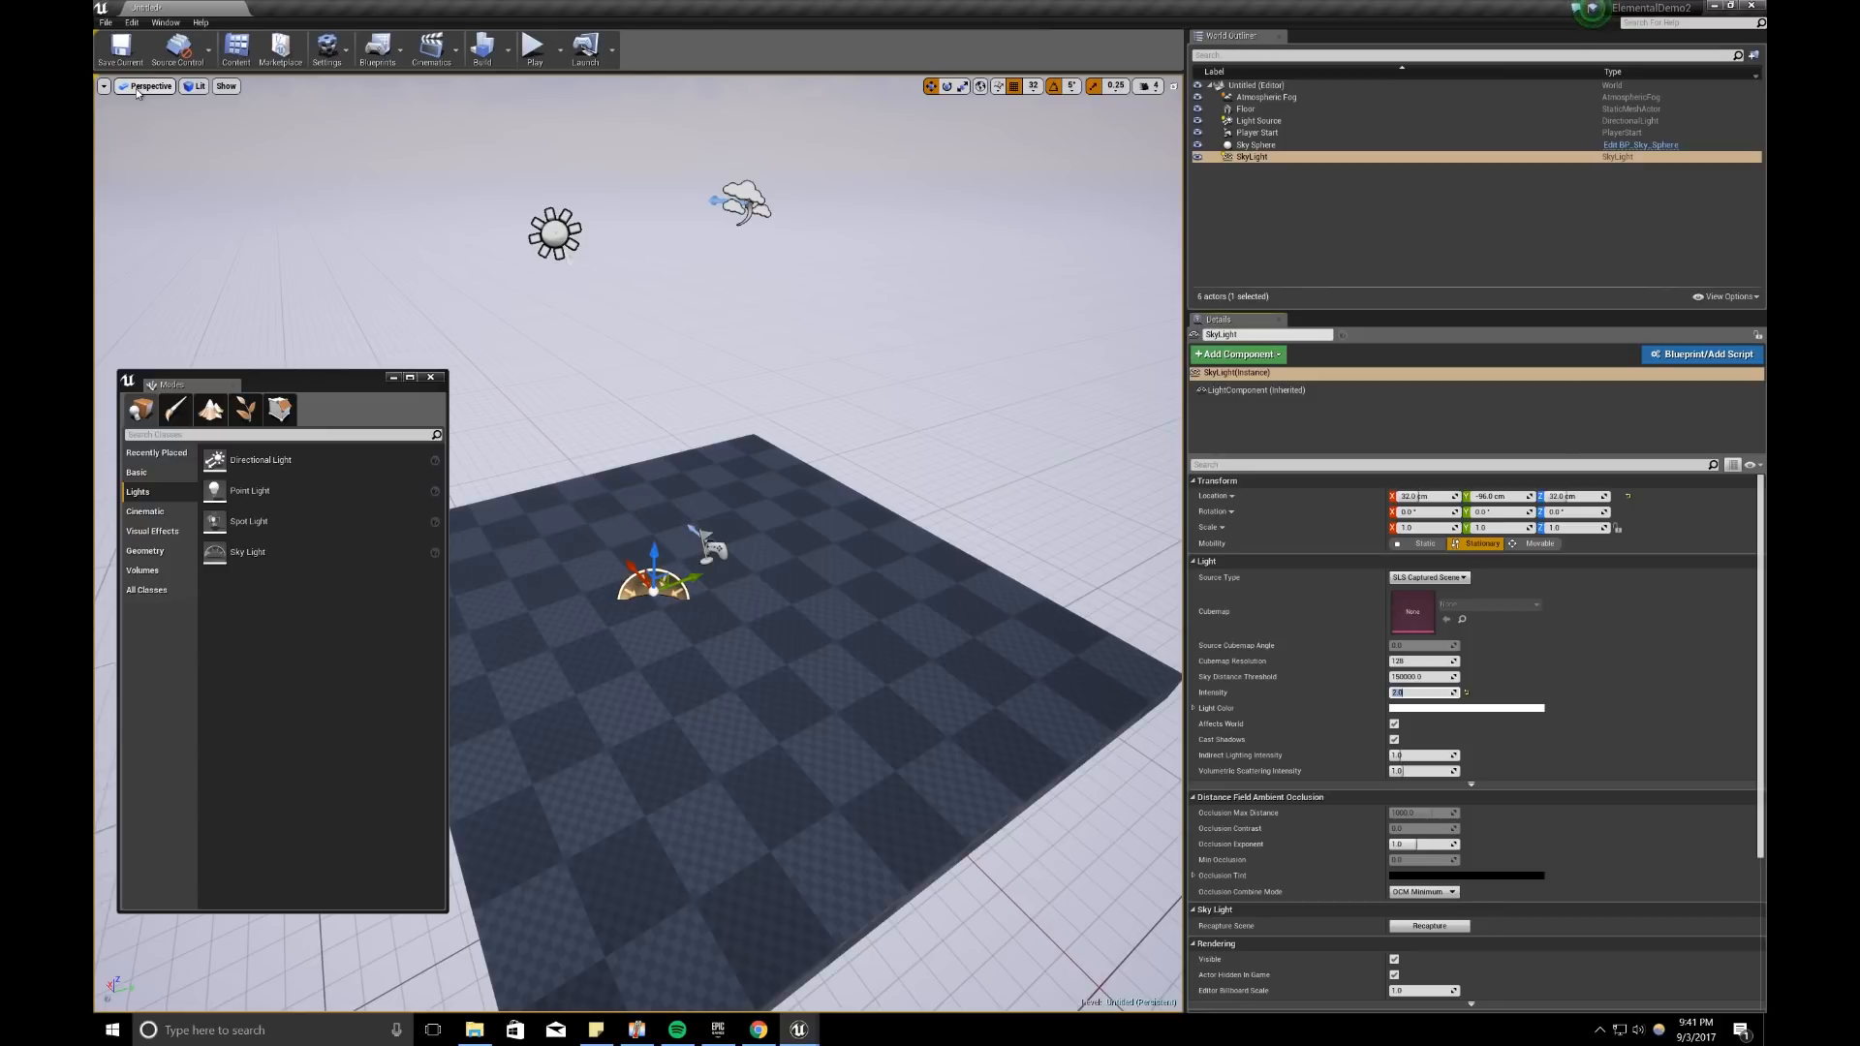
{"action": "left_click", "coordinate": [197, 87]}
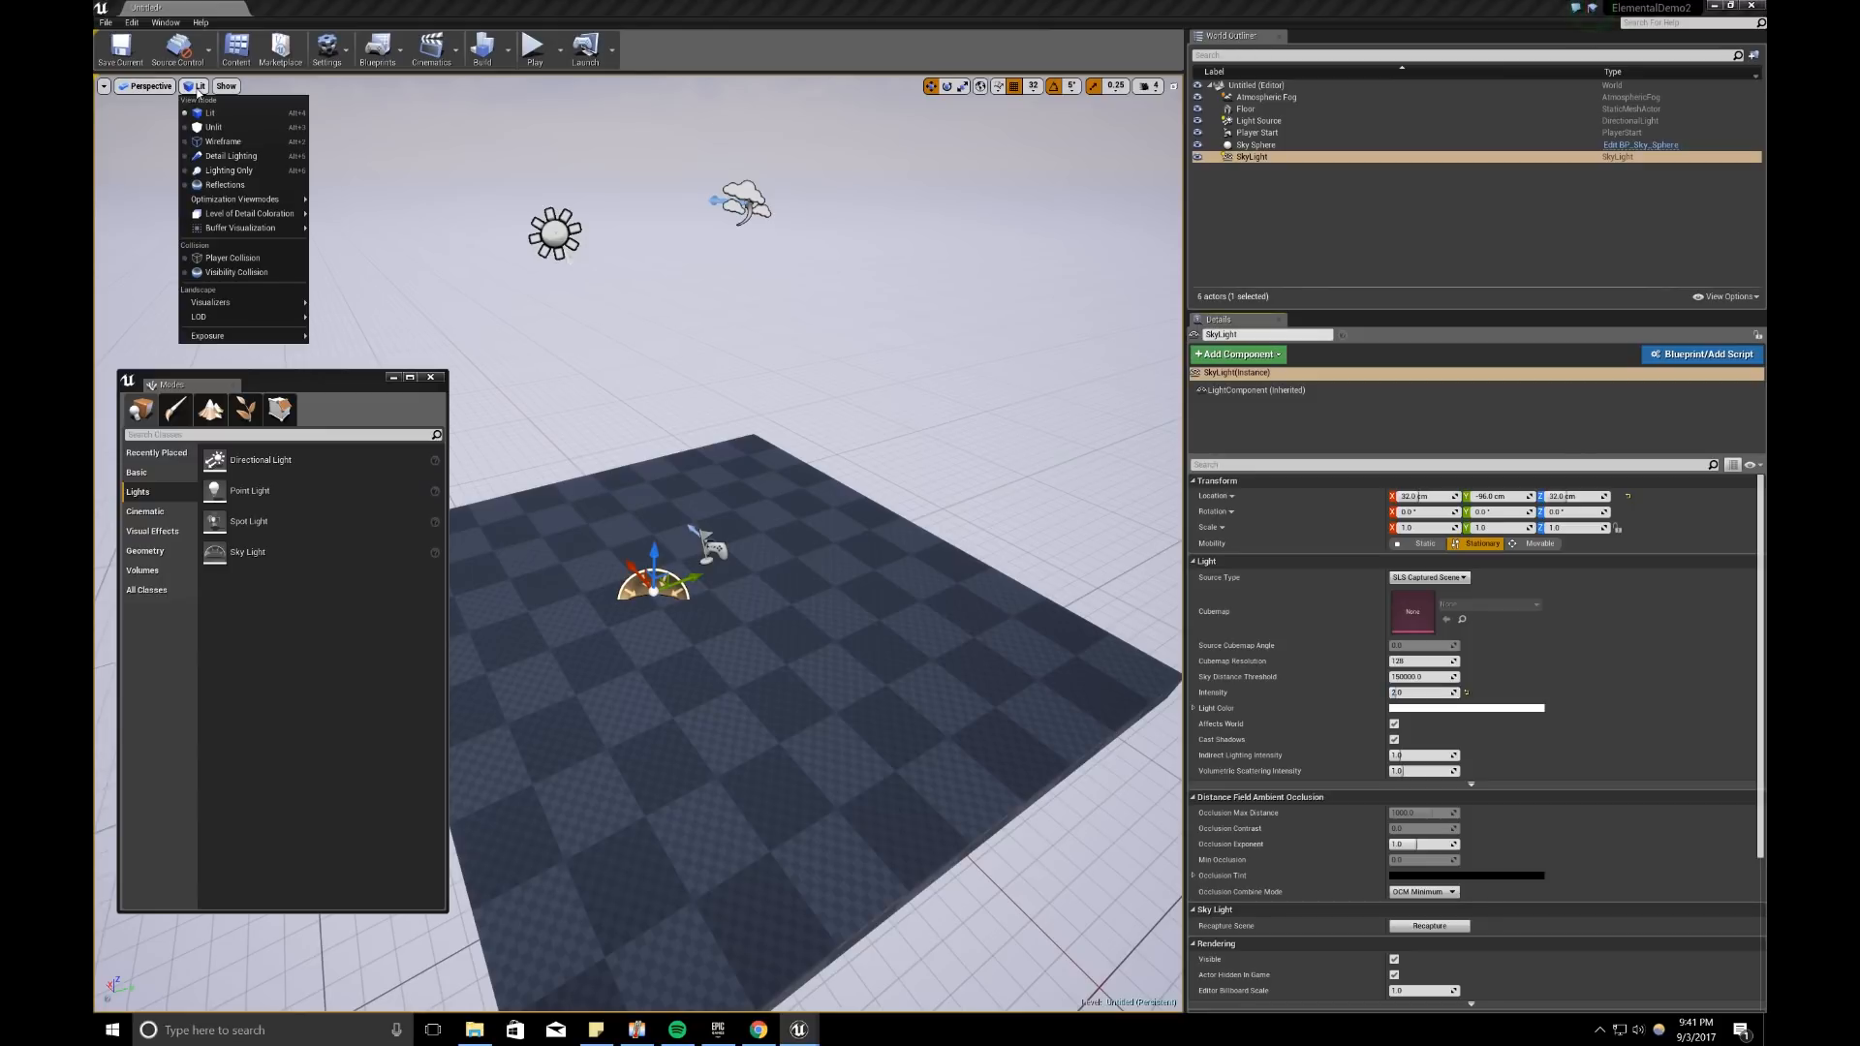
{"action": "left_click", "coordinate": [236, 160]}
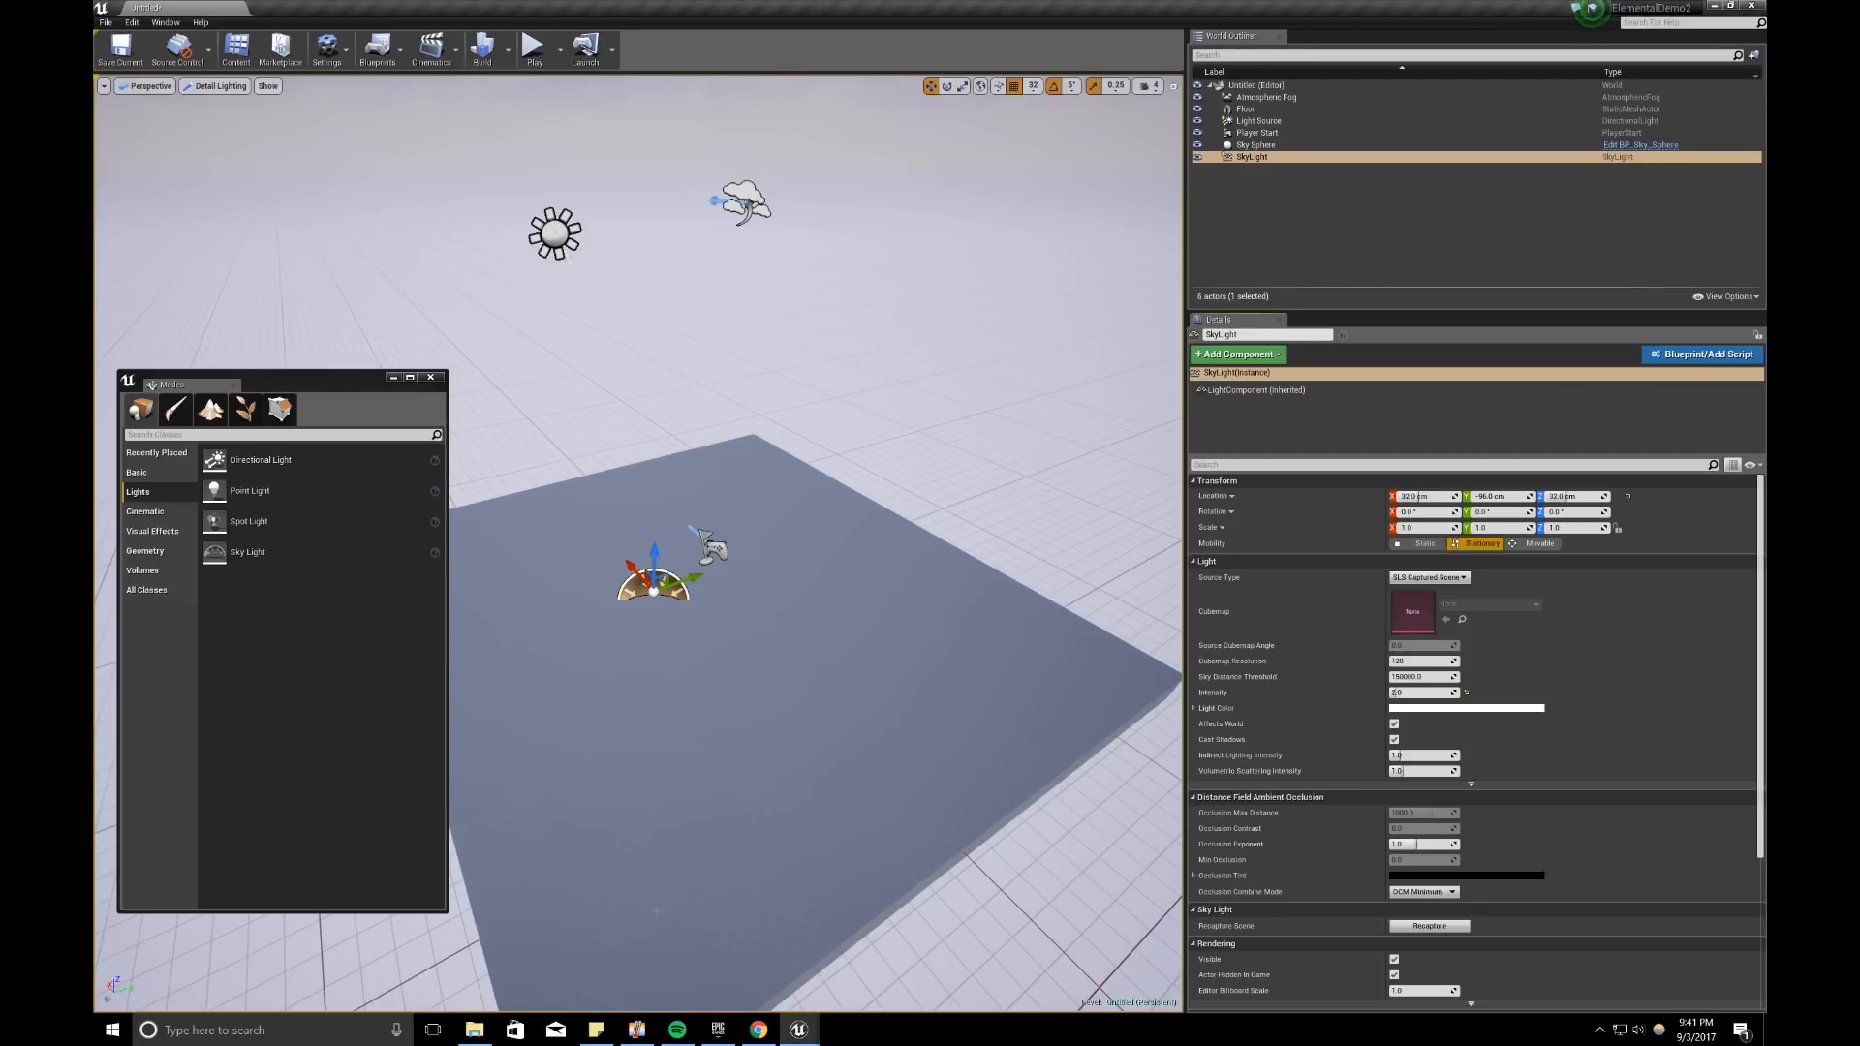
Step: Look at the castle gate reference image in Chrome and return to the level
{"action": "left_click", "coordinate": [758, 1029]}
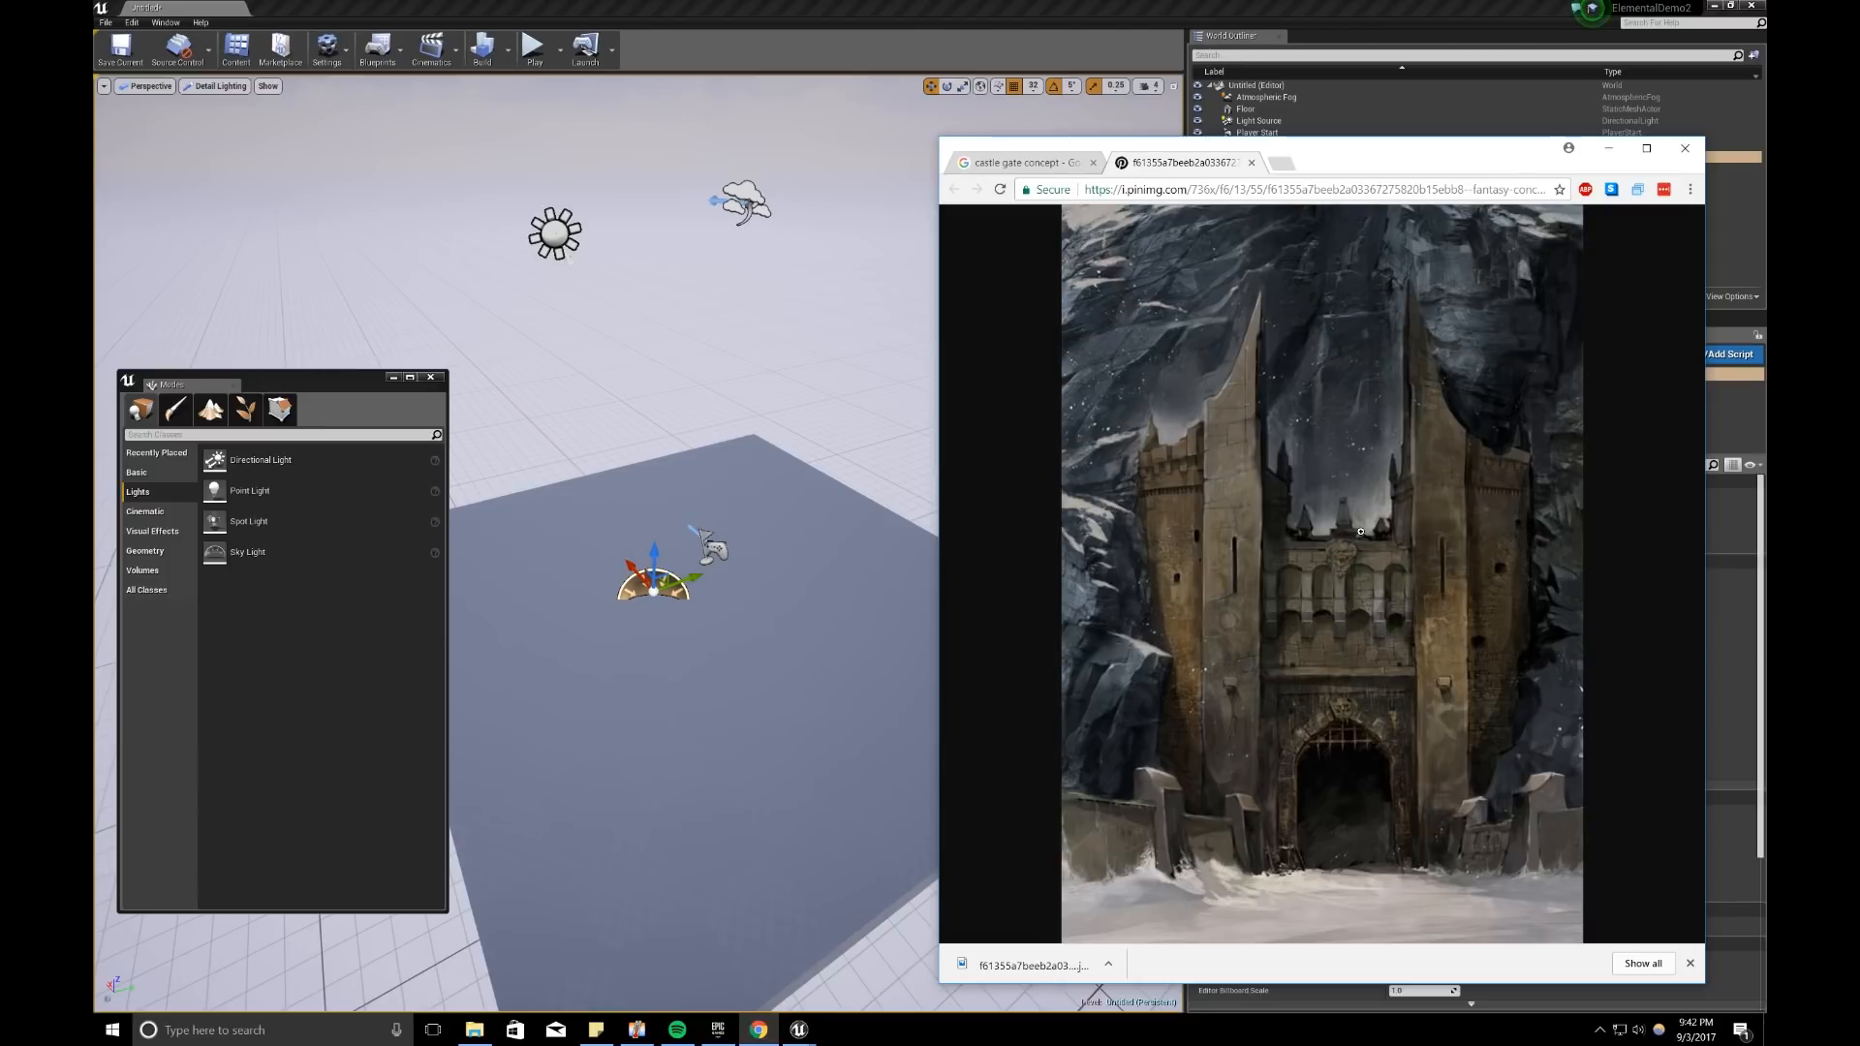
{"action": "left_click", "coordinate": [1608, 148]}
Step: Duplicate the floor three times end to end along X to form a long path, with the last copy at 2976 cm
{"action": "right_click_drag", "start_coordinate": [794, 669], "coordinate": [872, 562]}
{"action": "left_click", "coordinate": [736, 683]}
{"action": "left_click", "coordinate": [393, 376]}
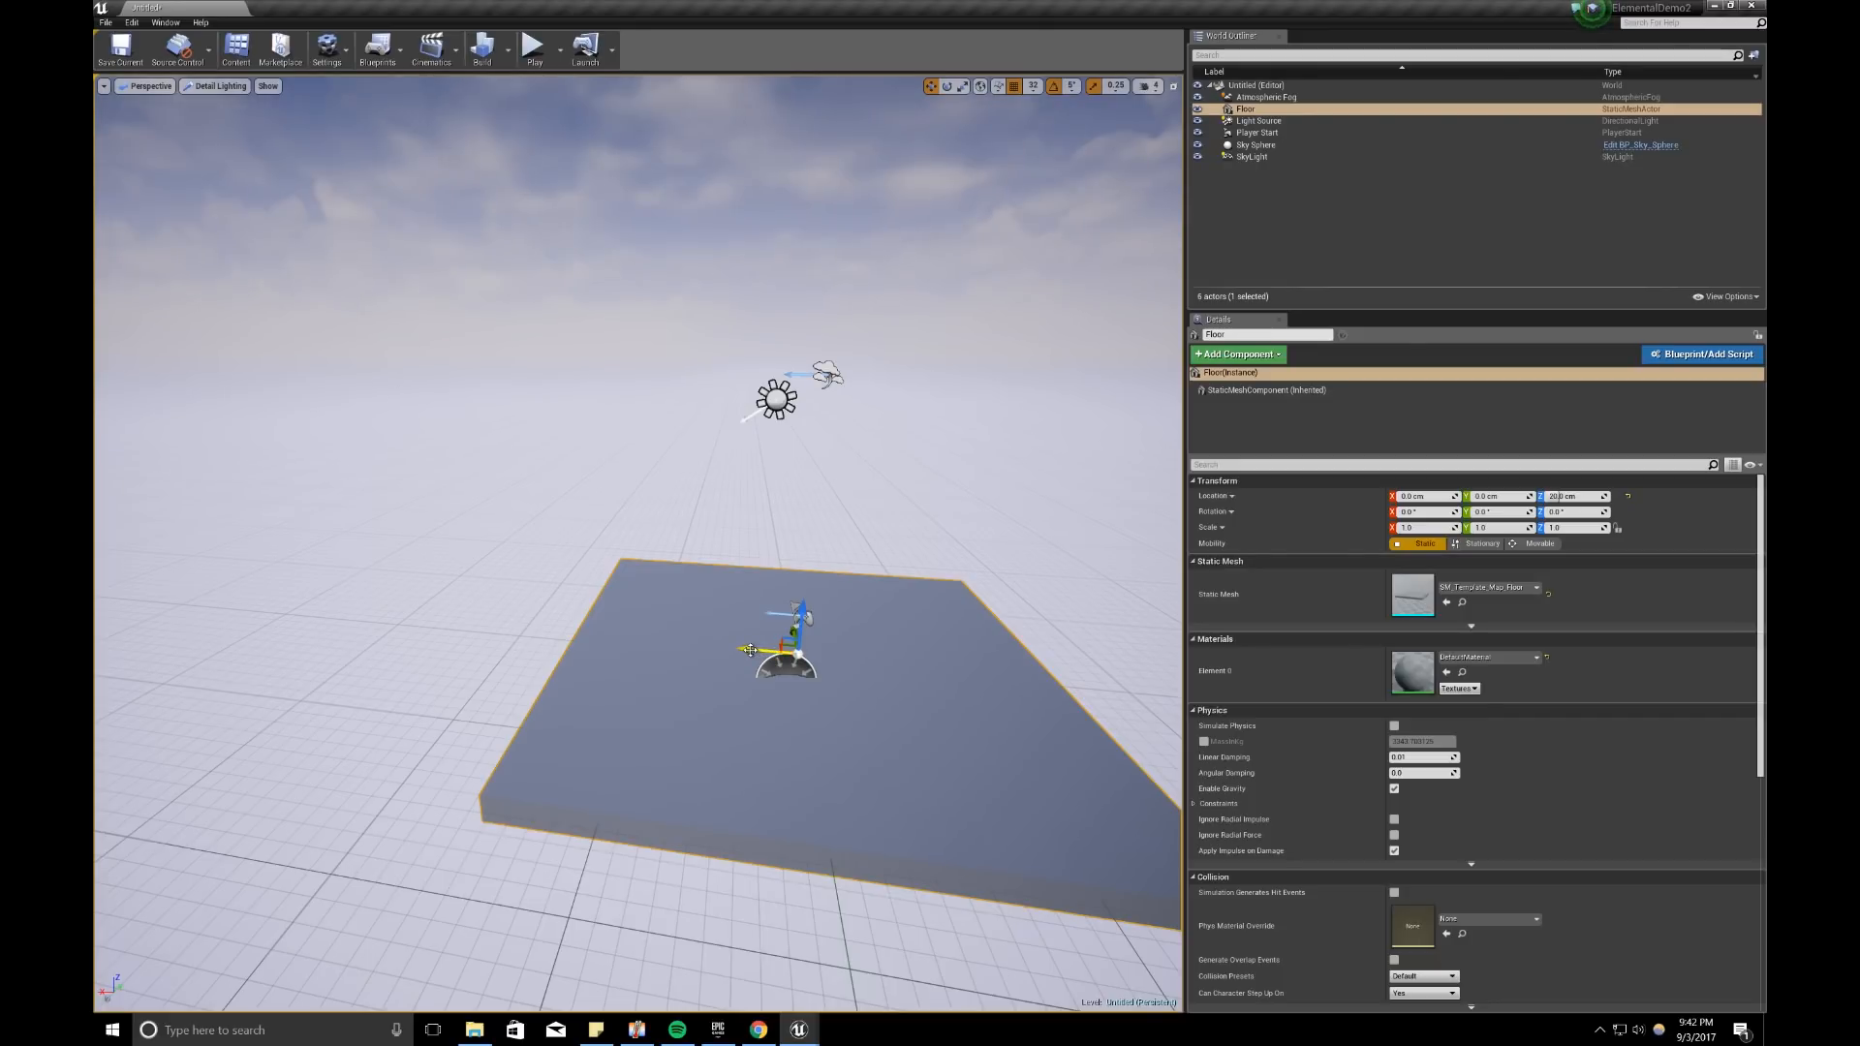
{"action": "left_click_drag", "start_coordinate": [747, 650], "coordinate": [365, 606], "text": "alt"}
{"action": "right_click_drag", "start_coordinate": [365, 607], "coordinate": [410, 614]}
{"action": "key", "text": "a"}
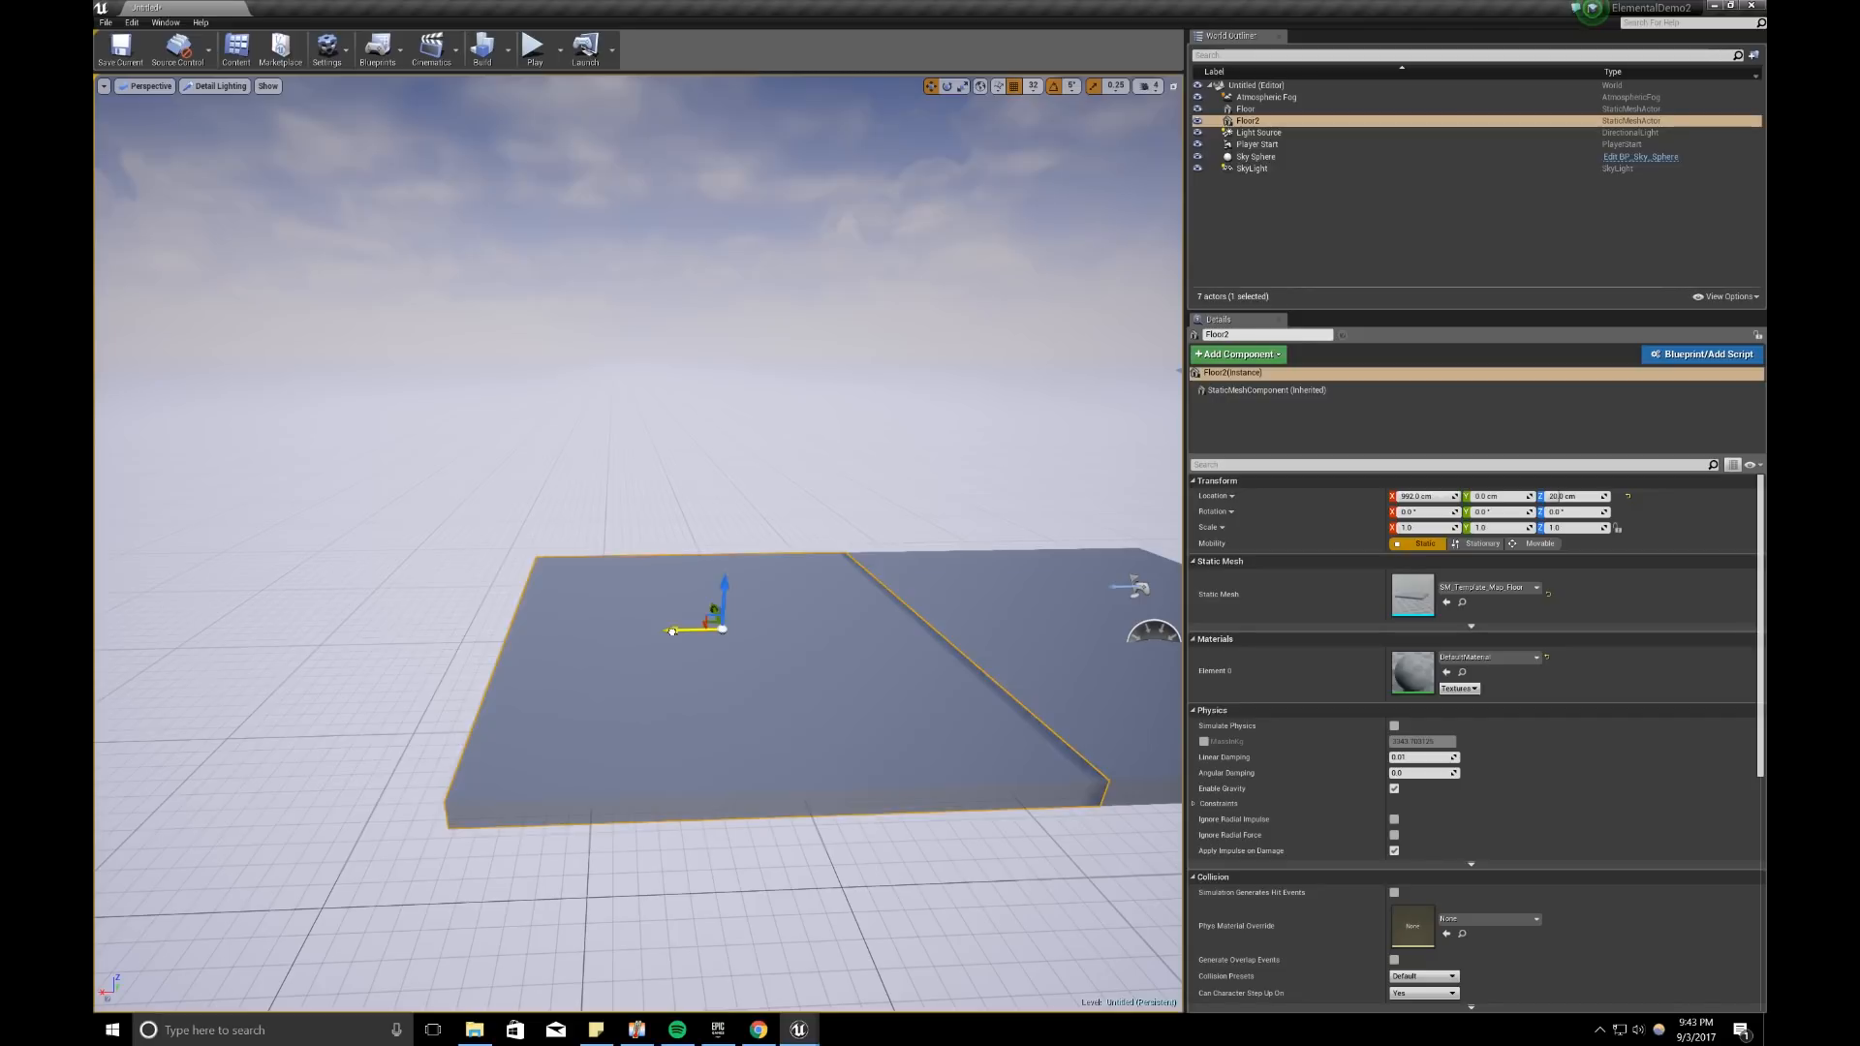
{"action": "left_click_drag", "start_coordinate": [690, 629], "coordinate": [229, 606], "text": "alt"}
{"action": "key", "text": "a"}
{"action": "mouse_move", "coordinate": [448, 581]}
{"action": "right_mouse_down"}
{"action": "mouse_move", "coordinate": [427, 581]}
{"action": "mouse_move", "coordinate": [449, 582]}
{"action": "right_mouse_up"}
{"action": "left_click_drag", "start_coordinate": [645, 610], "coordinate": [265, 551], "text": "alt"}
{"action": "right_click_drag", "start_coordinate": [267, 550], "coordinate": [872, 552]}
{"action": "key", "text": "w"}
{"action": "key", "text": "d"}
{"action": "key", "text": "s"}
{"action": "right_click_drag", "start_coordinate": [1143, 1013], "coordinate": [966, 1000]}
{"action": "key", "text": "a"}
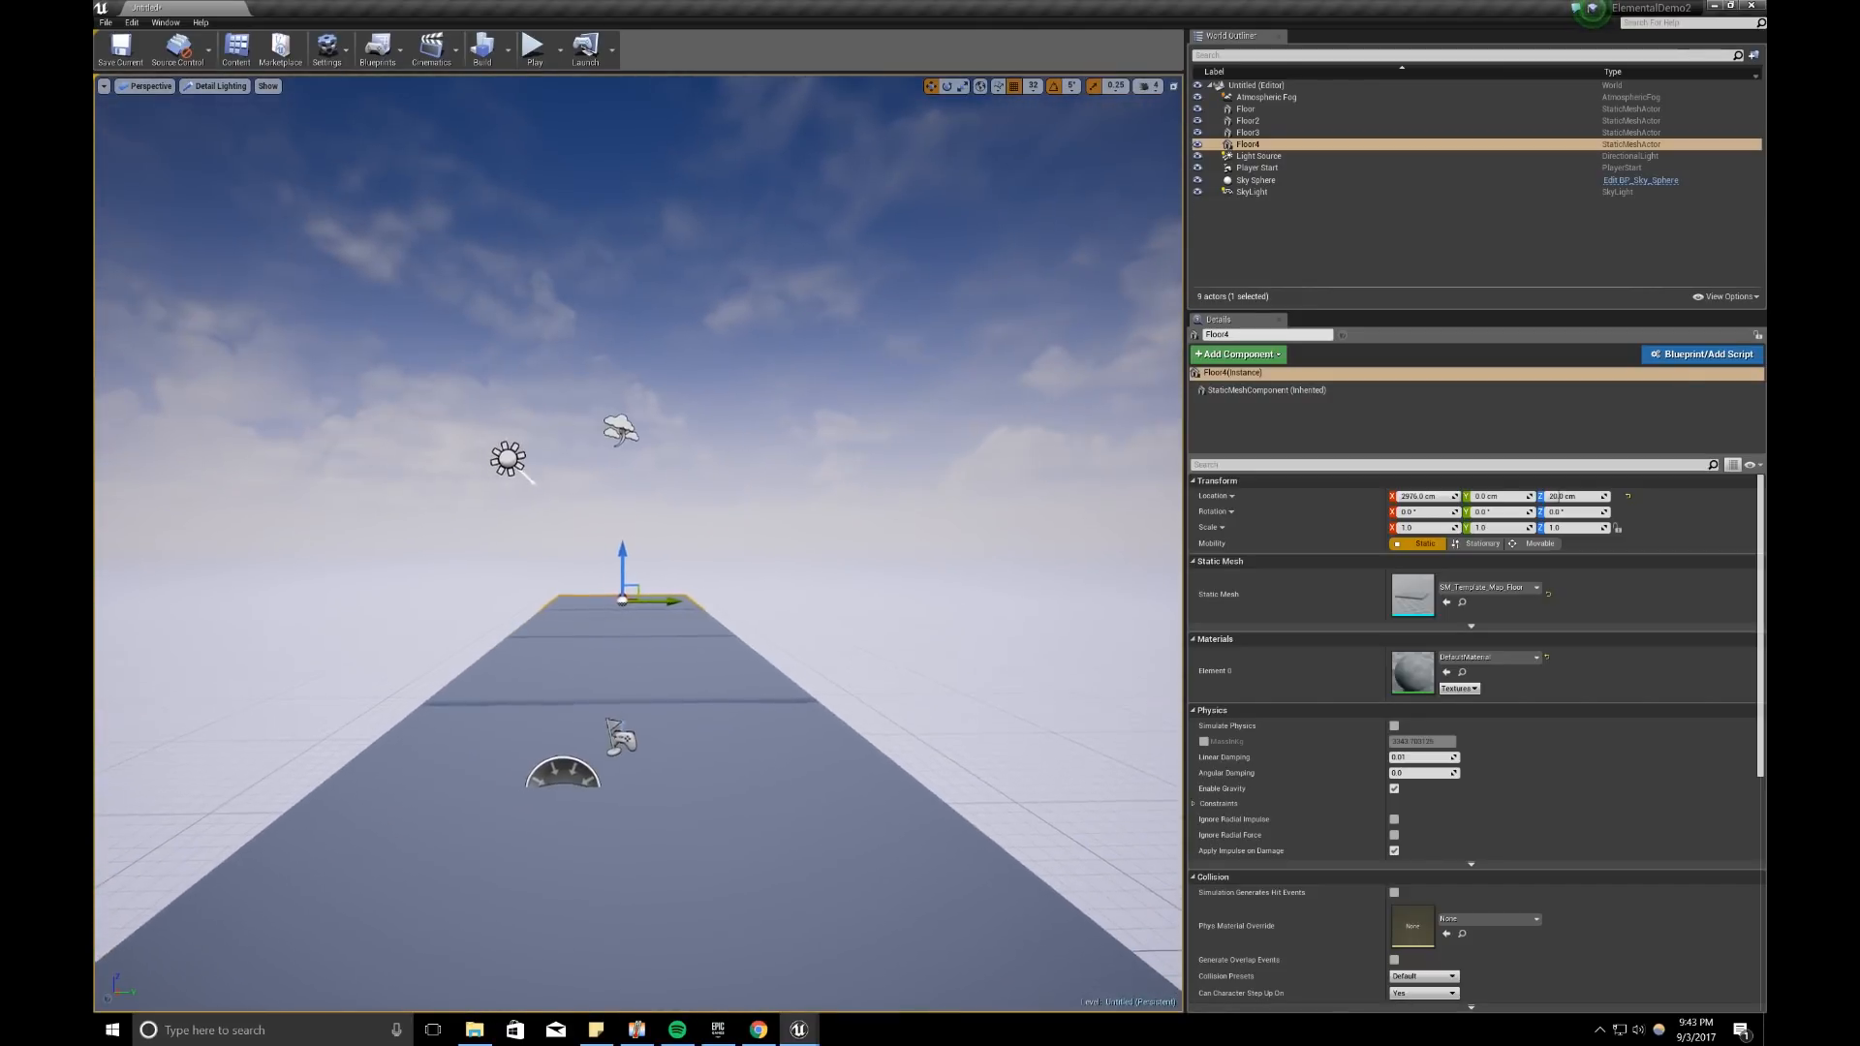
Step: Compare the view down the floor path with the castle gate reference image in Chrome
{"action": "left_click", "coordinate": [761, 1030]}
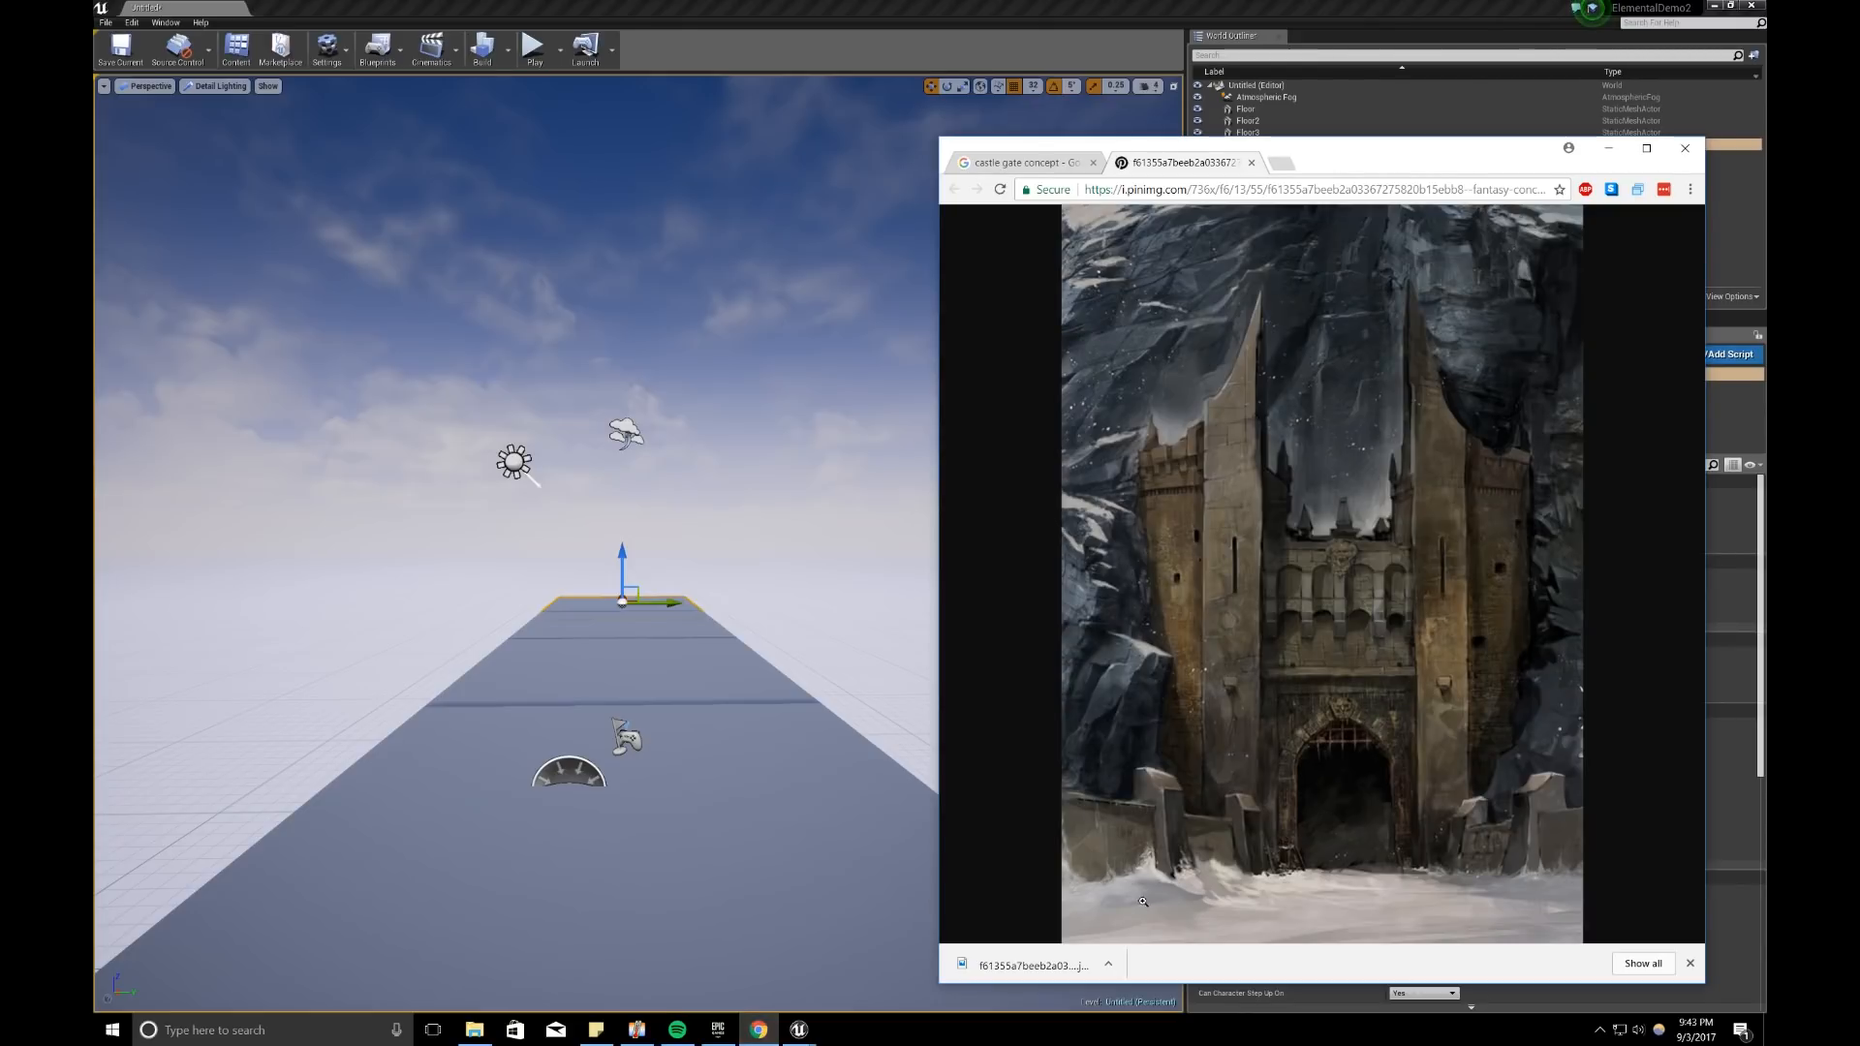
{"action": "left_click", "coordinate": [1610, 148]}
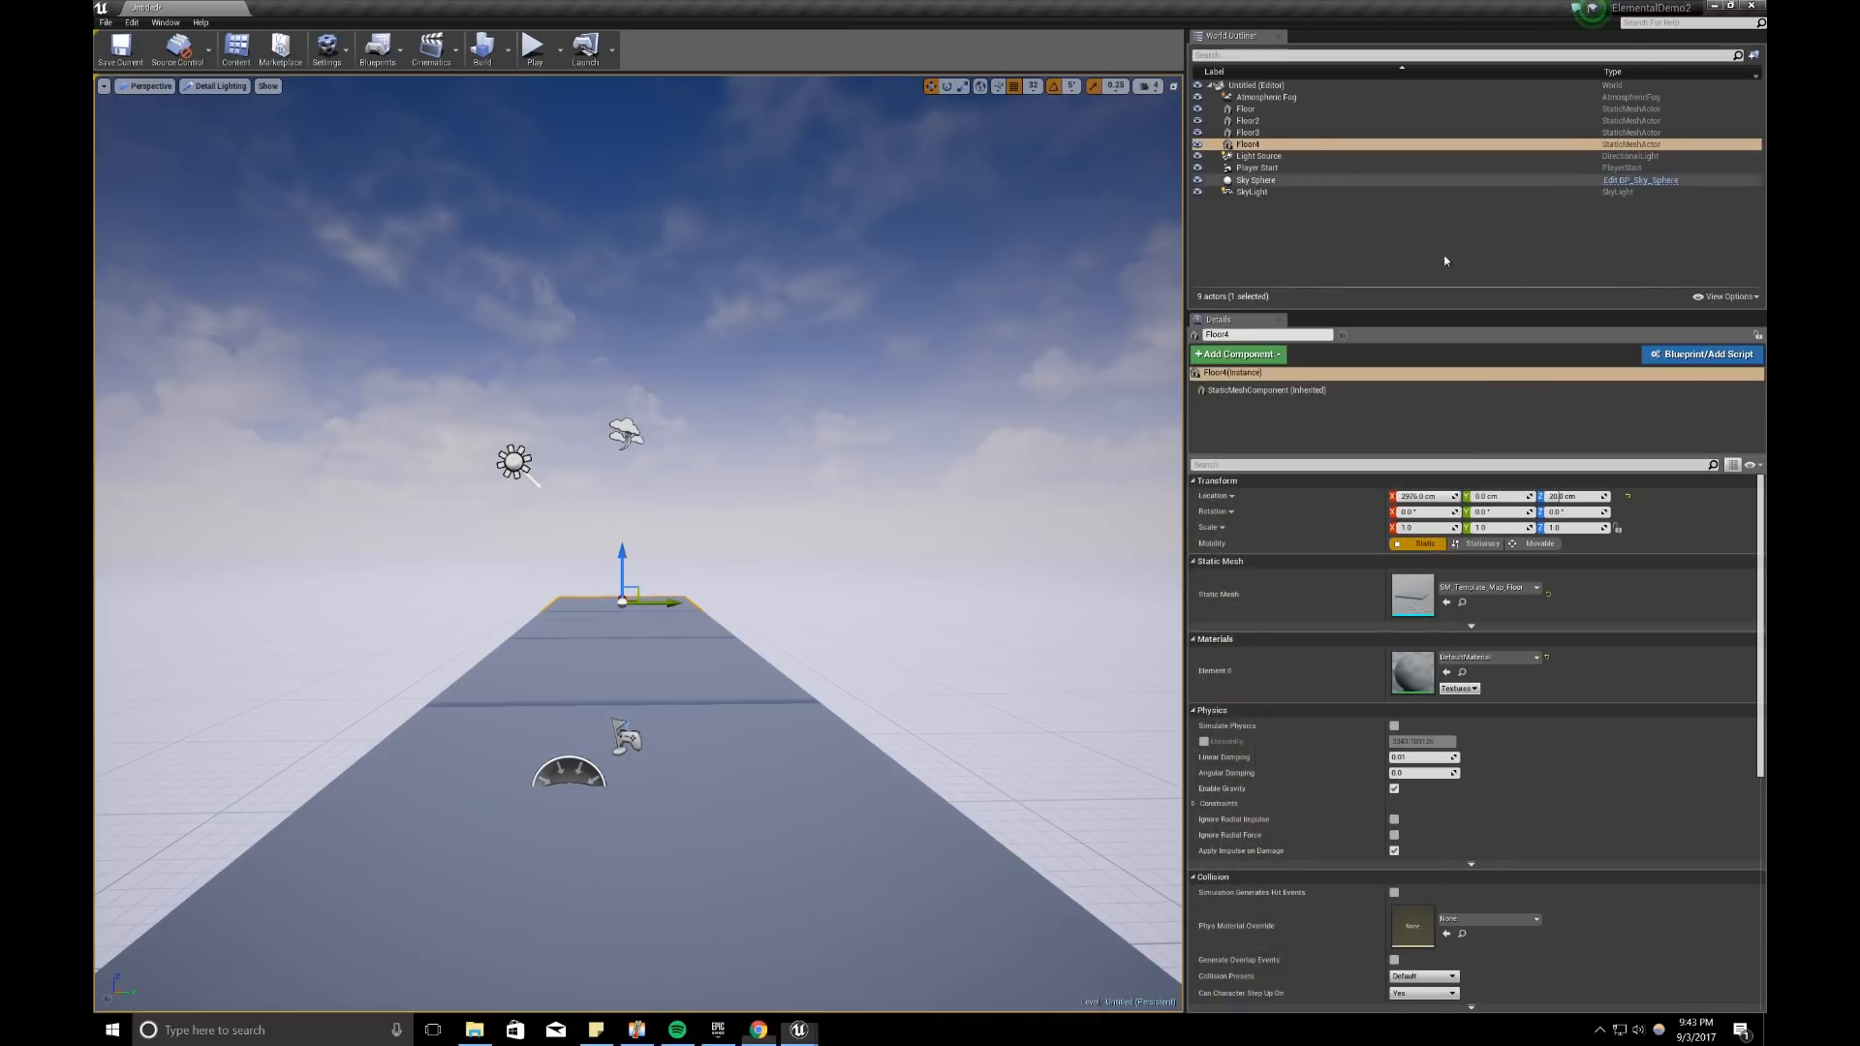
{"action": "mouse_move", "coordinate": [872, 540]}
{"action": "right_mouse_down"}
{"action": "mouse_move", "coordinate": [875, 601]}
{"action": "mouse_move", "coordinate": [910, 591]}
{"action": "mouse_move", "coordinate": [863, 584]}
{"action": "mouse_move", "coordinate": [898, 577]}
{"action": "mouse_move", "coordinate": [858, 540]}
{"action": "mouse_move", "coordinate": [1172, 542]}
{"action": "mouse_move", "coordinate": [851, 541]}
{"action": "right_mouse_up"}
{"action": "key", "text": "s"}
{"action": "key", "text": "w"}
{"action": "key", "text": "q"}
{"action": "key", "text": "w"}
{"action": "key", "text": "a"}
{"action": "key", "text": "d"}
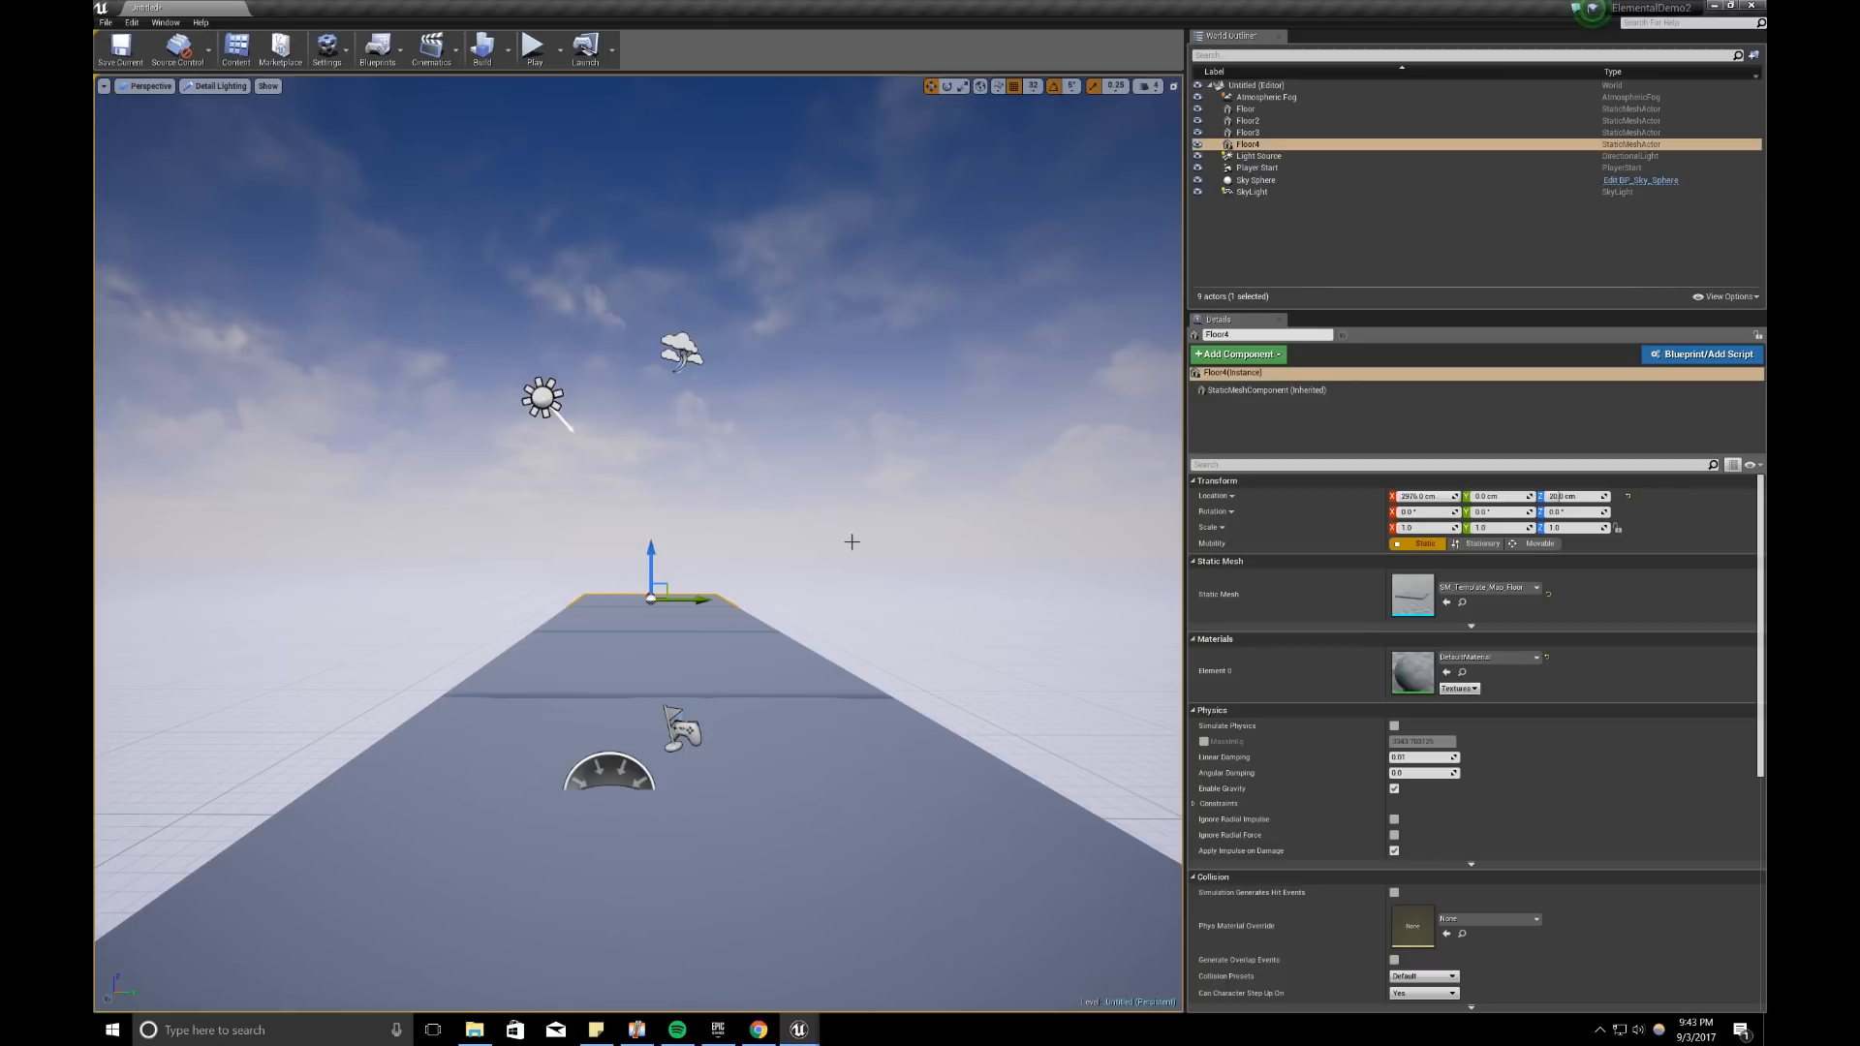
{"action": "left_click", "coordinate": [759, 1031]}
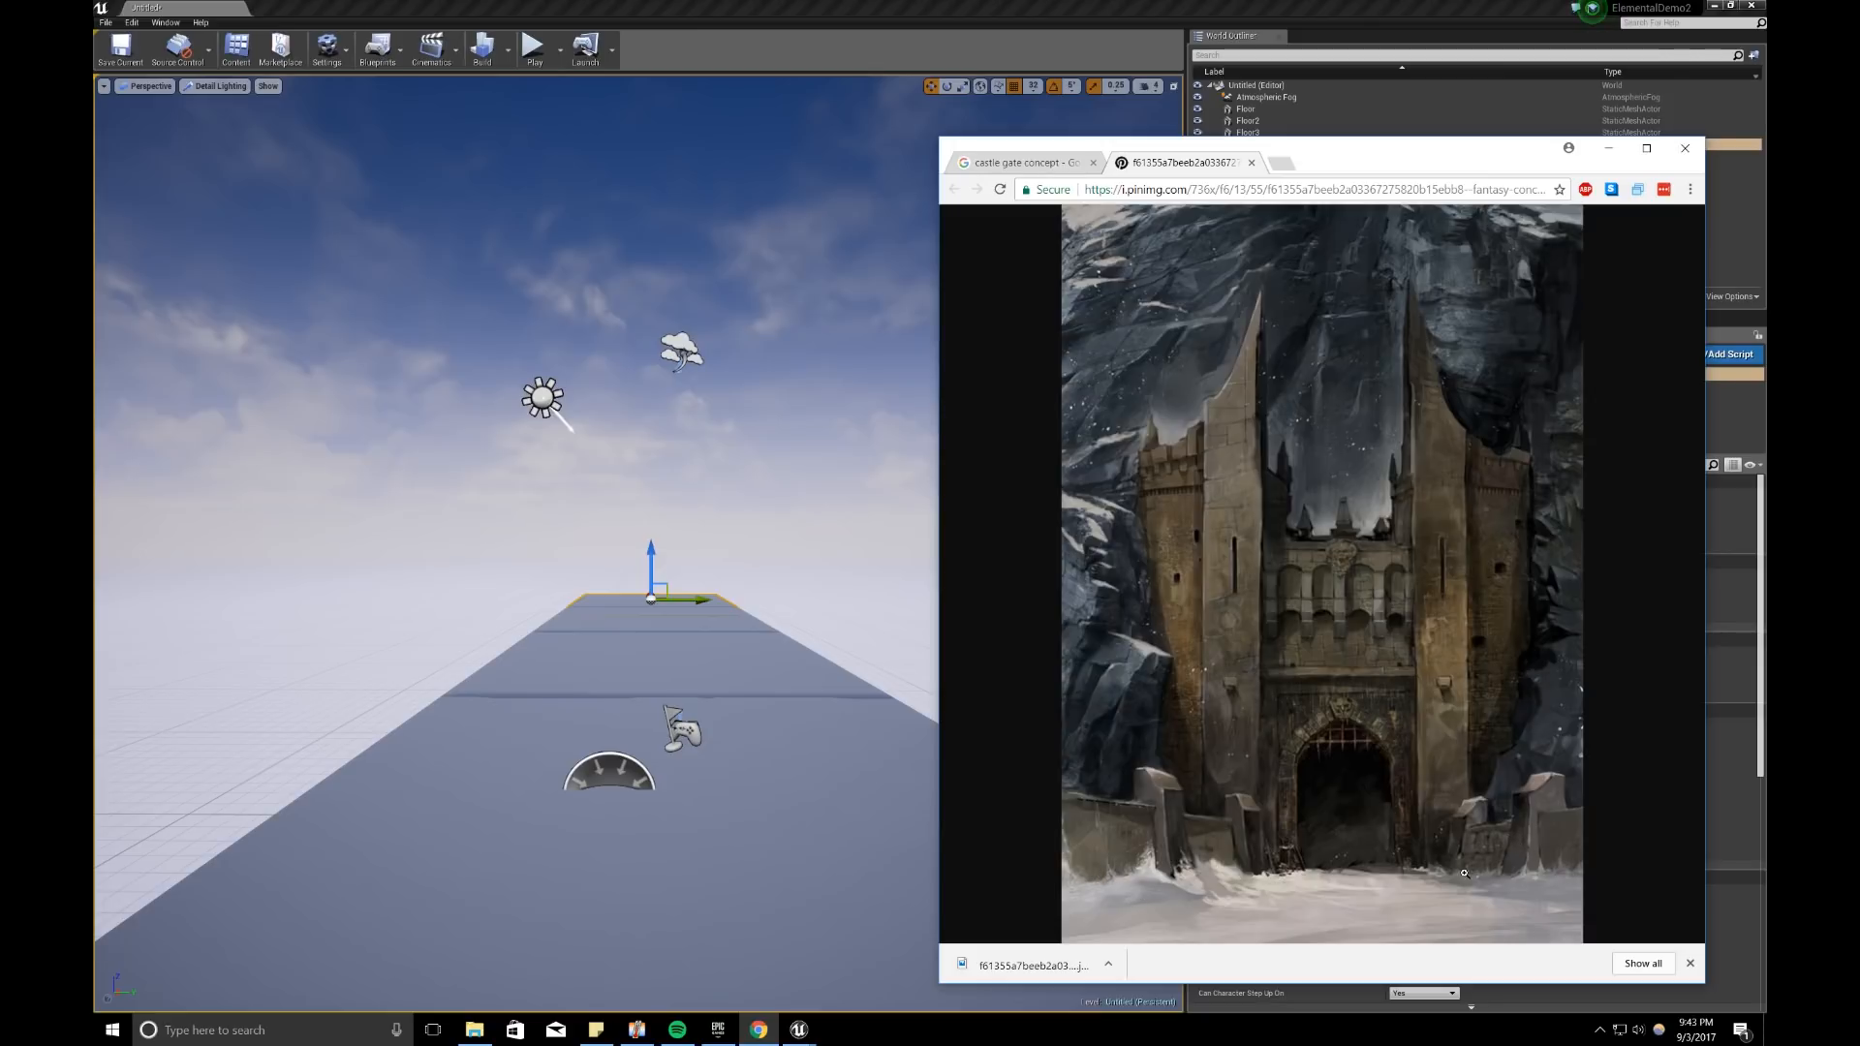
{"action": "left_click", "coordinate": [1608, 150]}
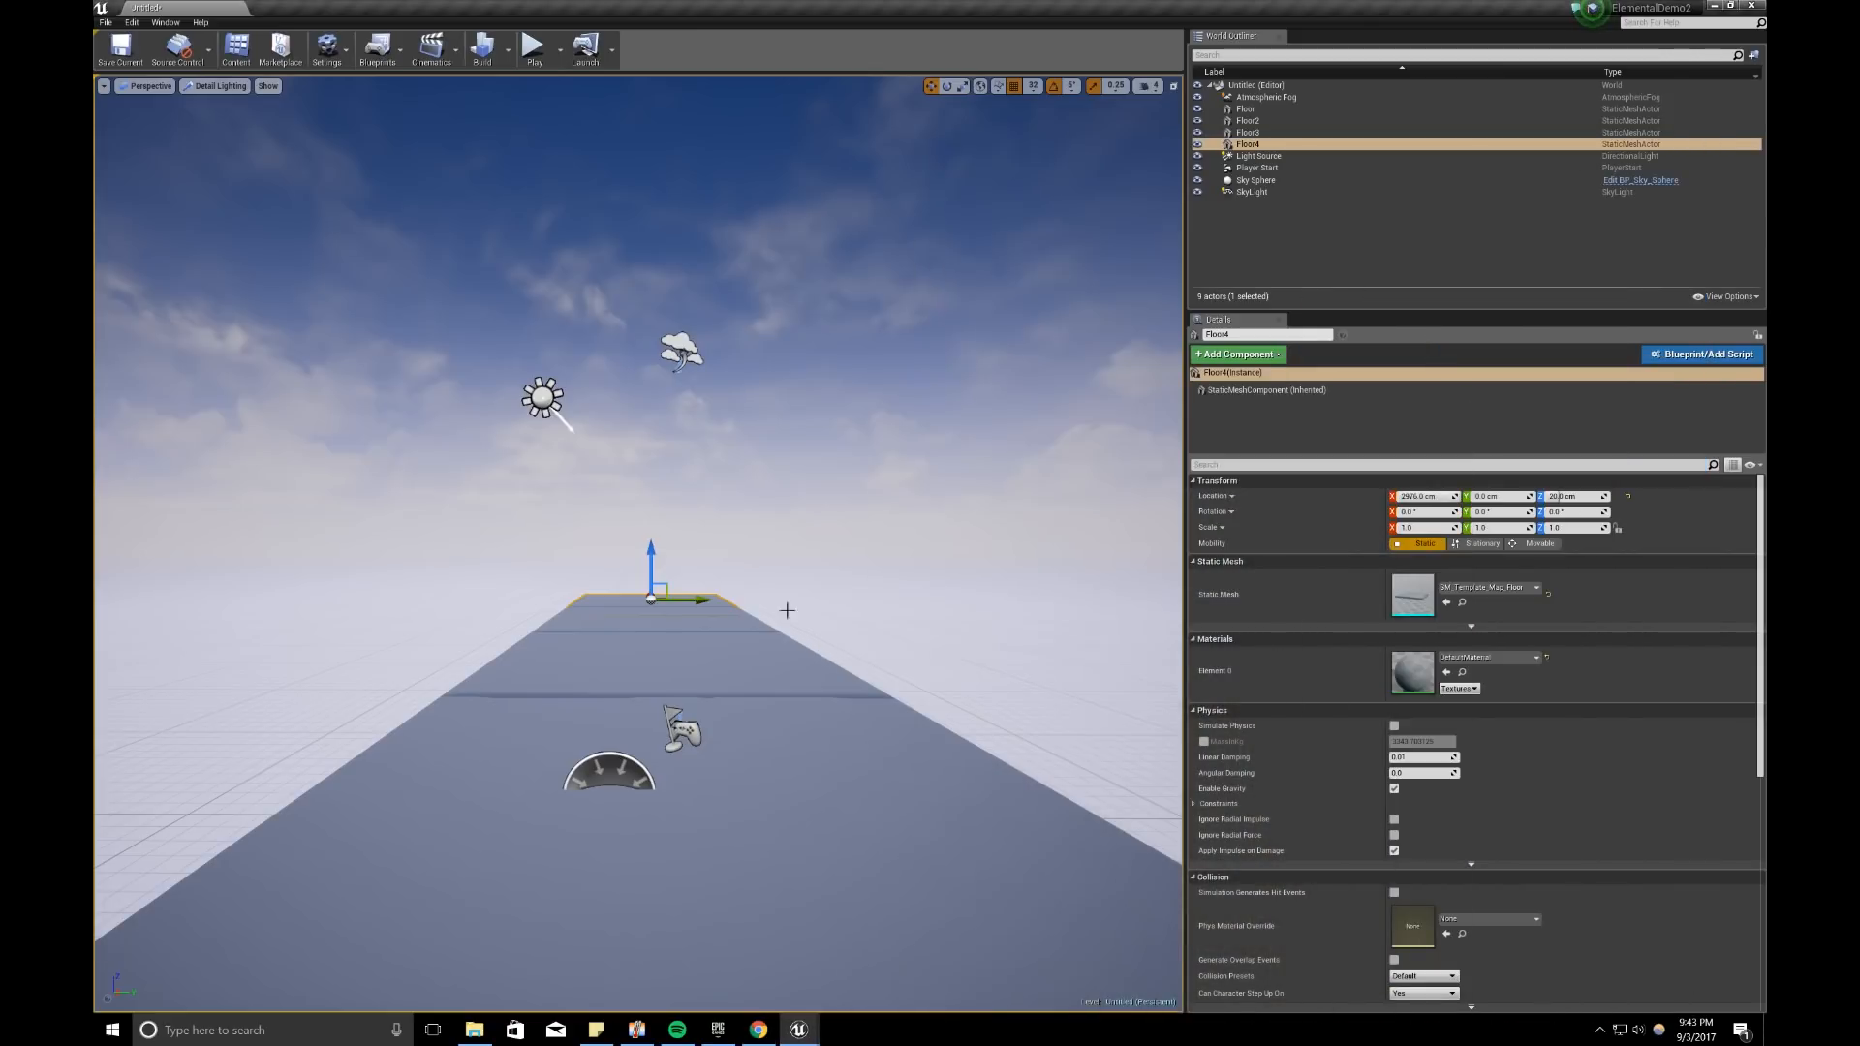
Step: Duplicate the original floor piece, rotate the copy 90° about X, and stand it along the path's side at Y -512 cm
{"action": "left_click", "coordinate": [688, 751]}
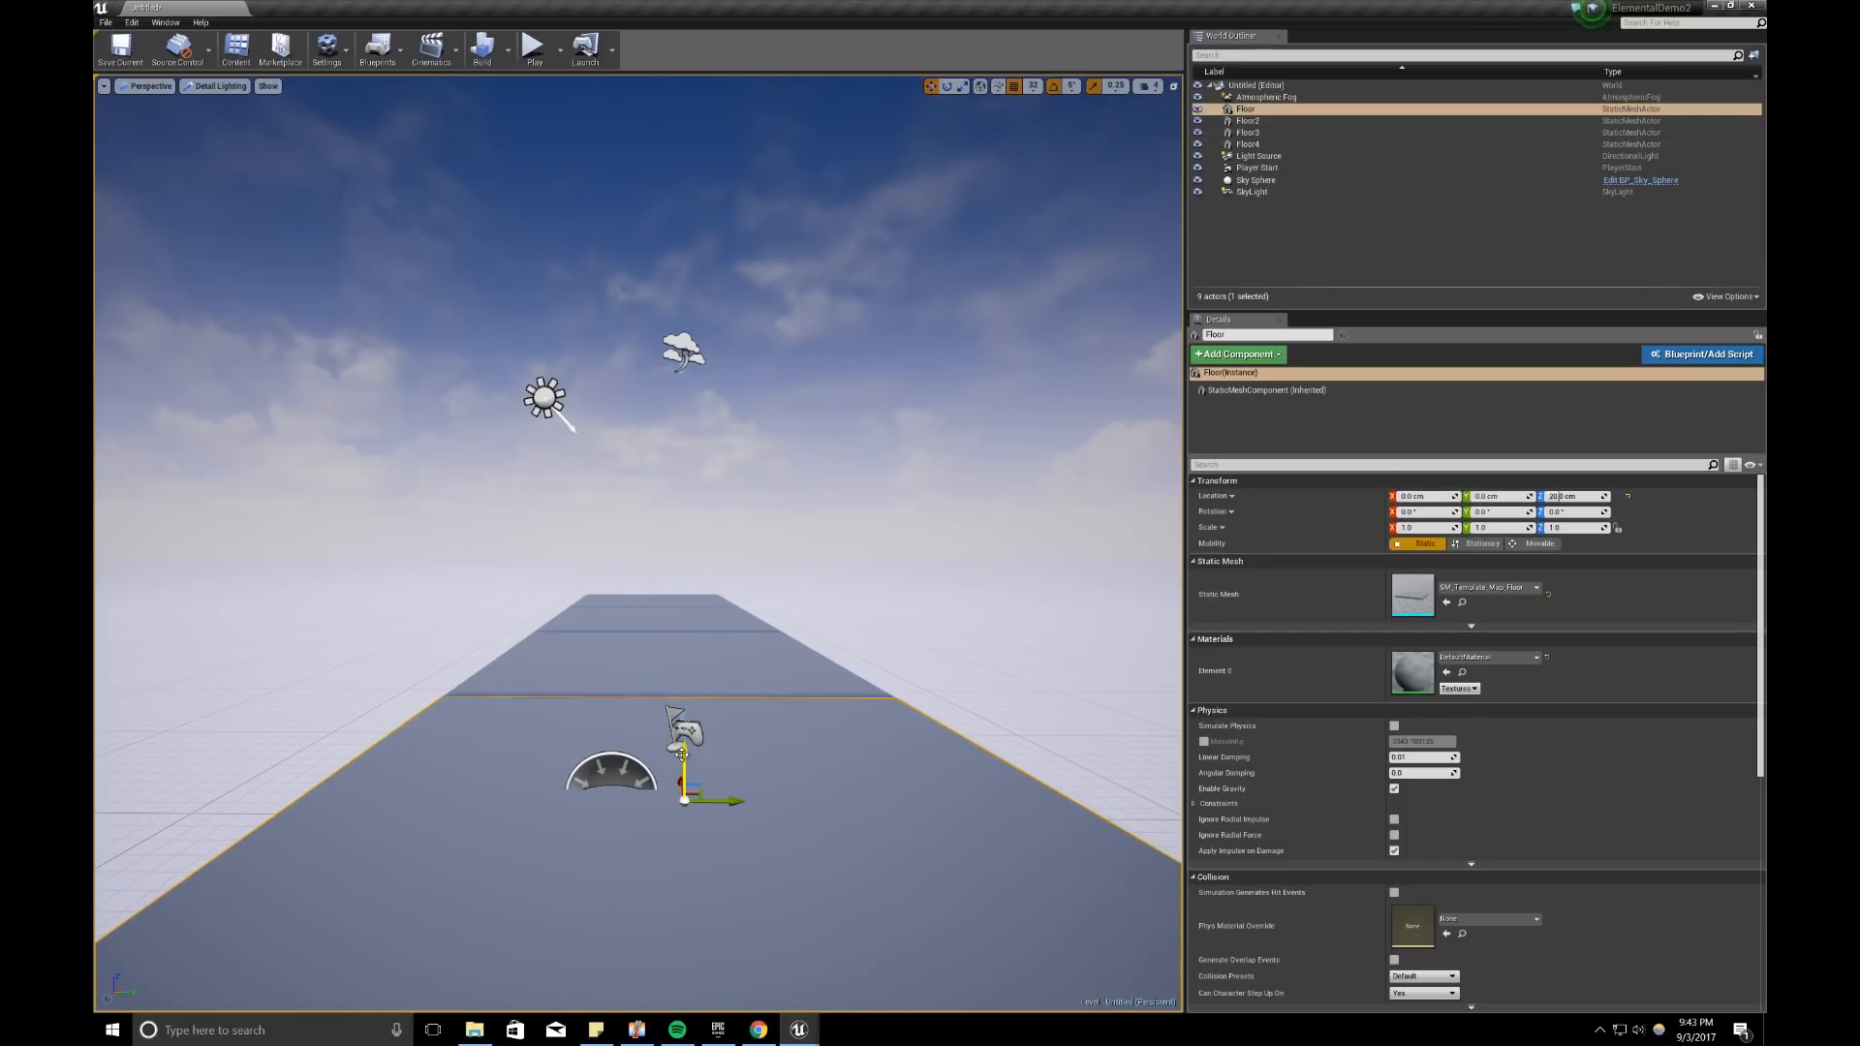
{"action": "mouse_move", "coordinate": [687, 751]}
{"action": "left_mouse_down", "text": "alt"}
{"action": "mouse_move", "coordinate": [682, 657]}
{"action": "mouse_move", "coordinate": [707, 765]}
{"action": "left_mouse_up", "text": "alt"}
{"action": "key", "text": "e"}
{"action": "key", "text": "w"}
{"action": "left_click_drag", "start_coordinate": [721, 699], "coordinate": [234, 405]}
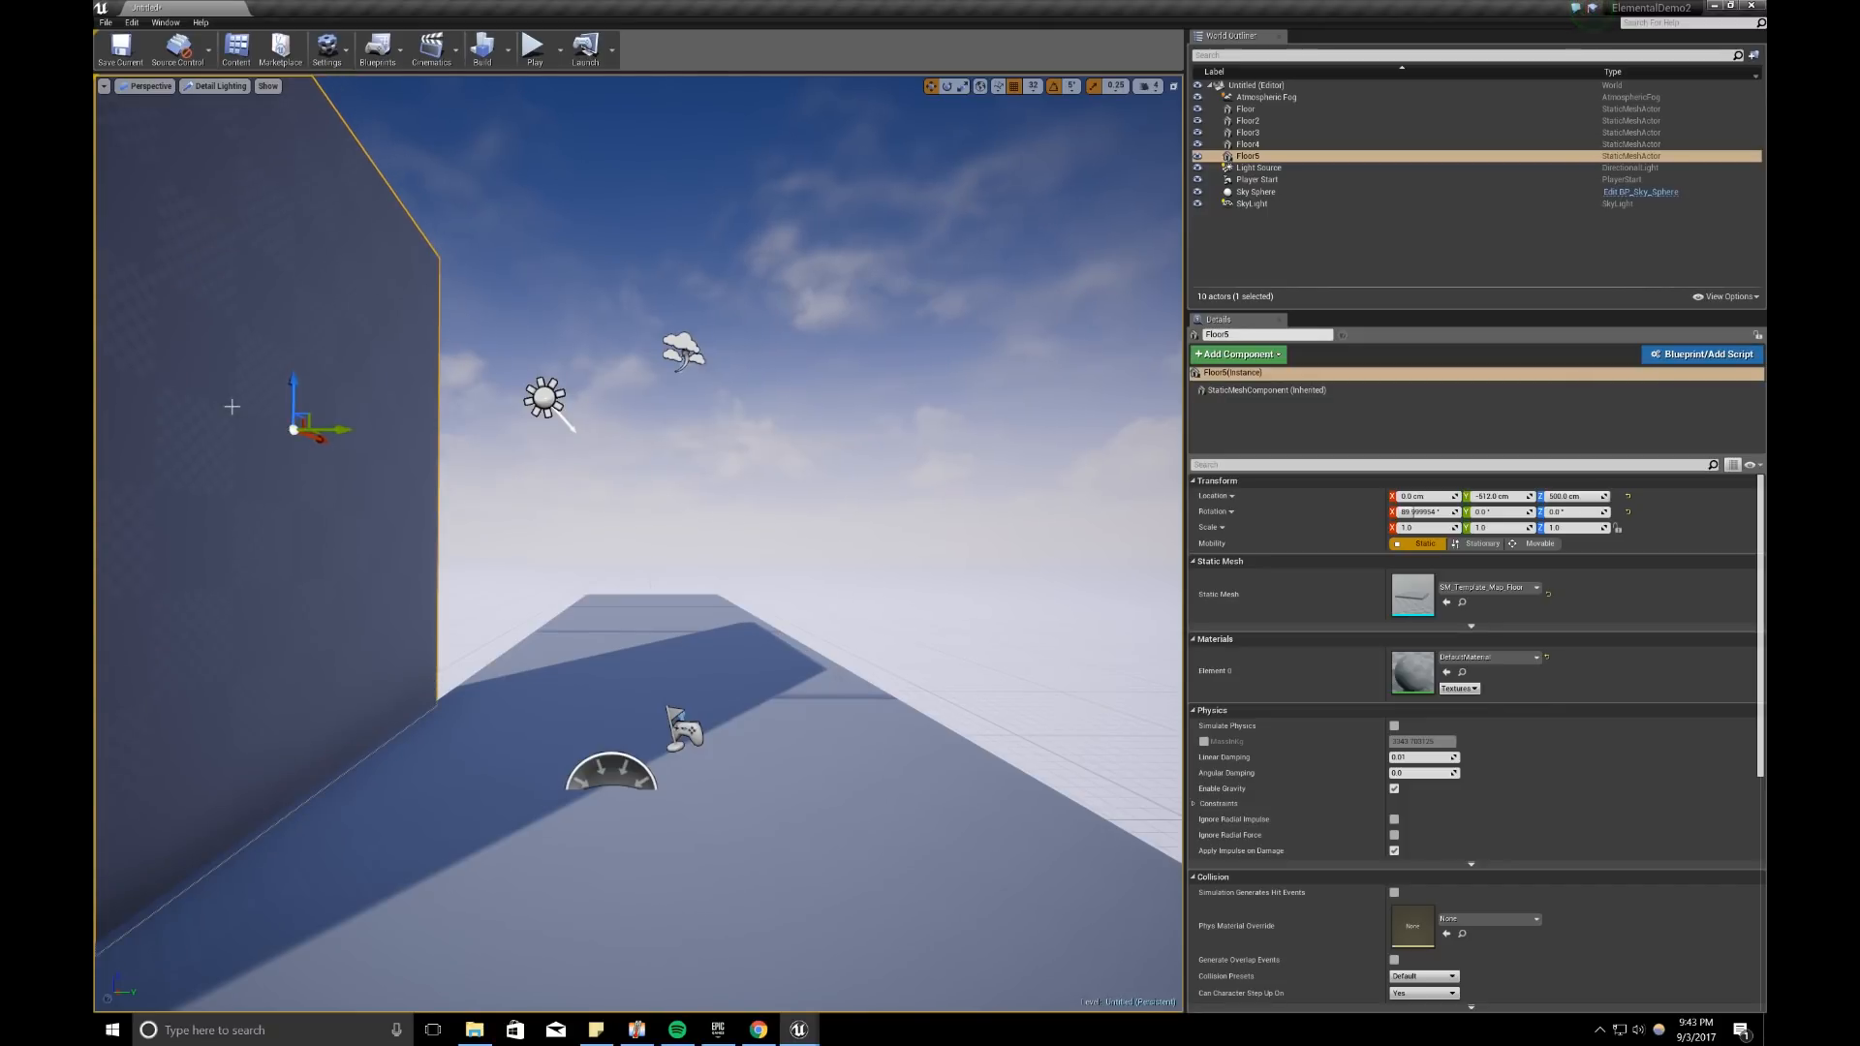
Step: Set the upright wall piece's Y scale to 0.15
{"action": "left_click", "coordinate": [1508, 525]}
{"action": "left_click_drag", "start_coordinate": [1506, 529], "coordinate": [1475, 529]}
{"action": "type", "text": "0.15"}
{"action": "key", "text": "Return"}
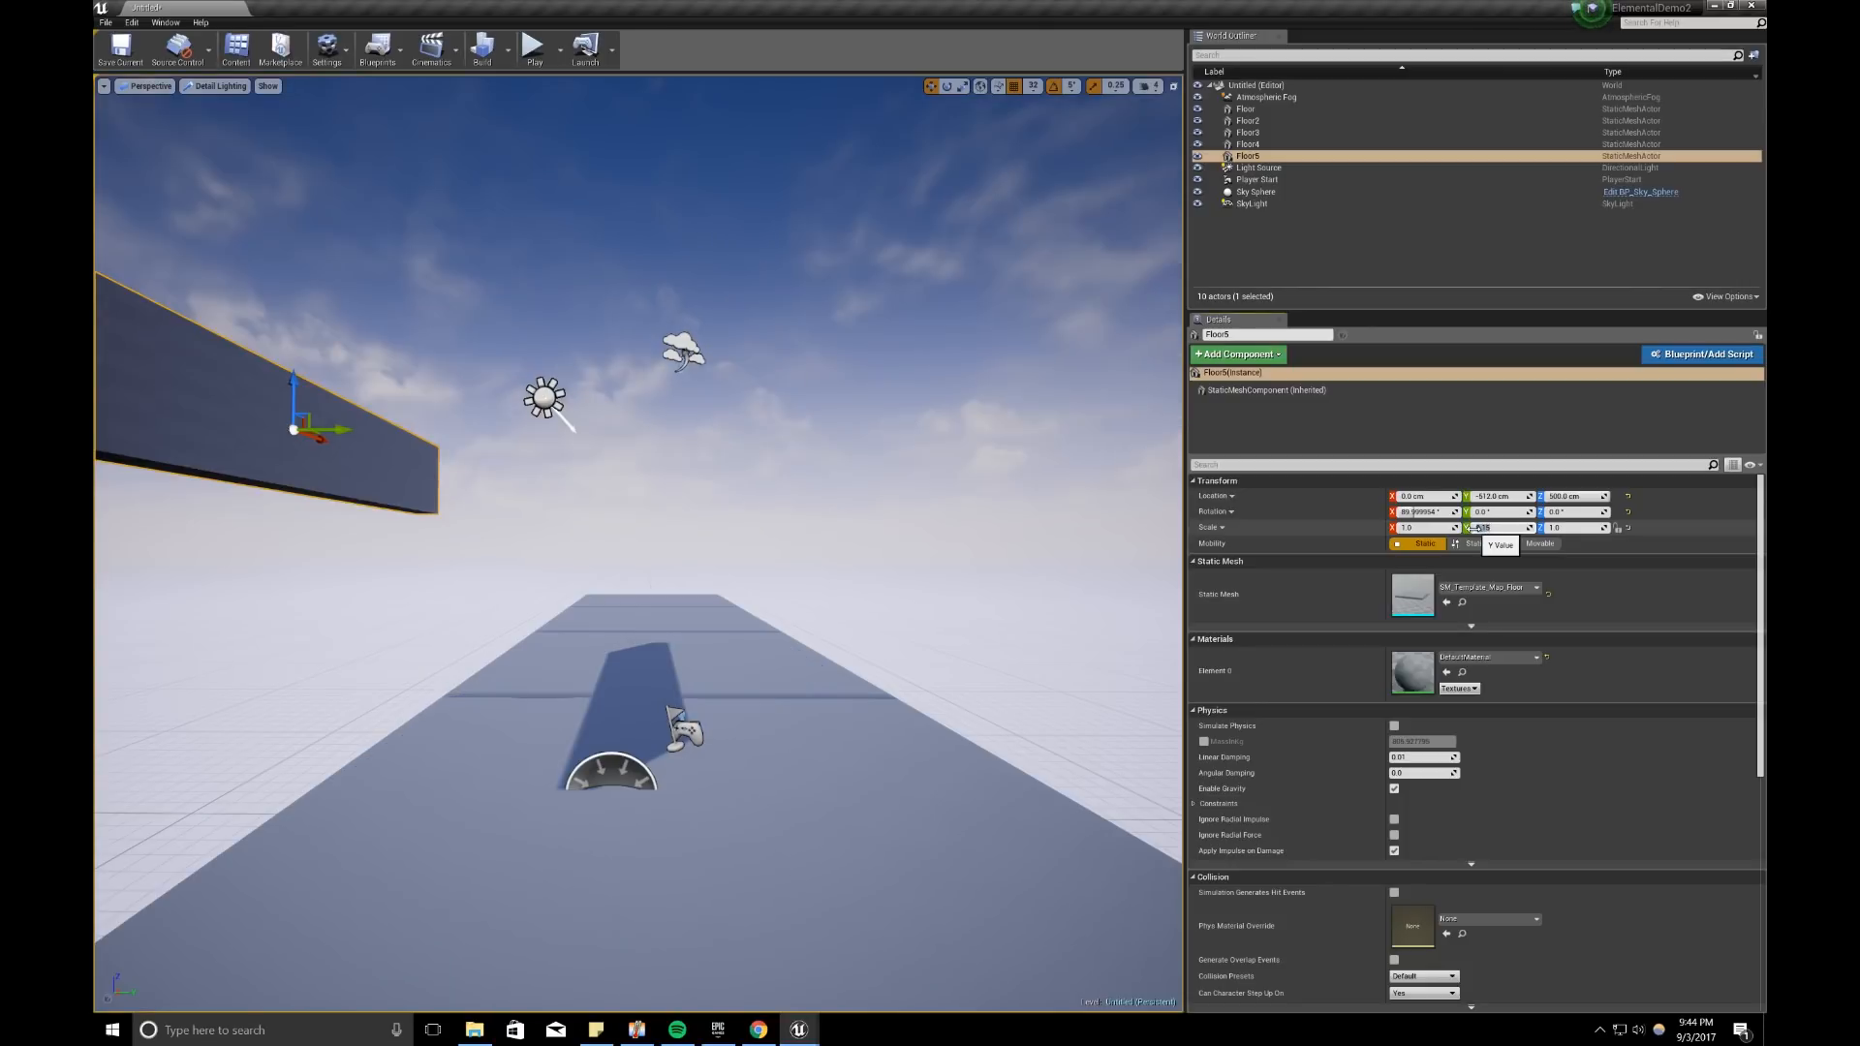
Step: Lower the wall to Z 84 cm on the path's edge and duplicate it onto the opposite edge at Y 544 cm
{"action": "left_click_drag", "start_coordinate": [300, 384], "coordinate": [1170, 720]}
{"action": "scroll", "coordinate": [1171, 720], "scroll_direction": "down", "scroll_amount": 5}
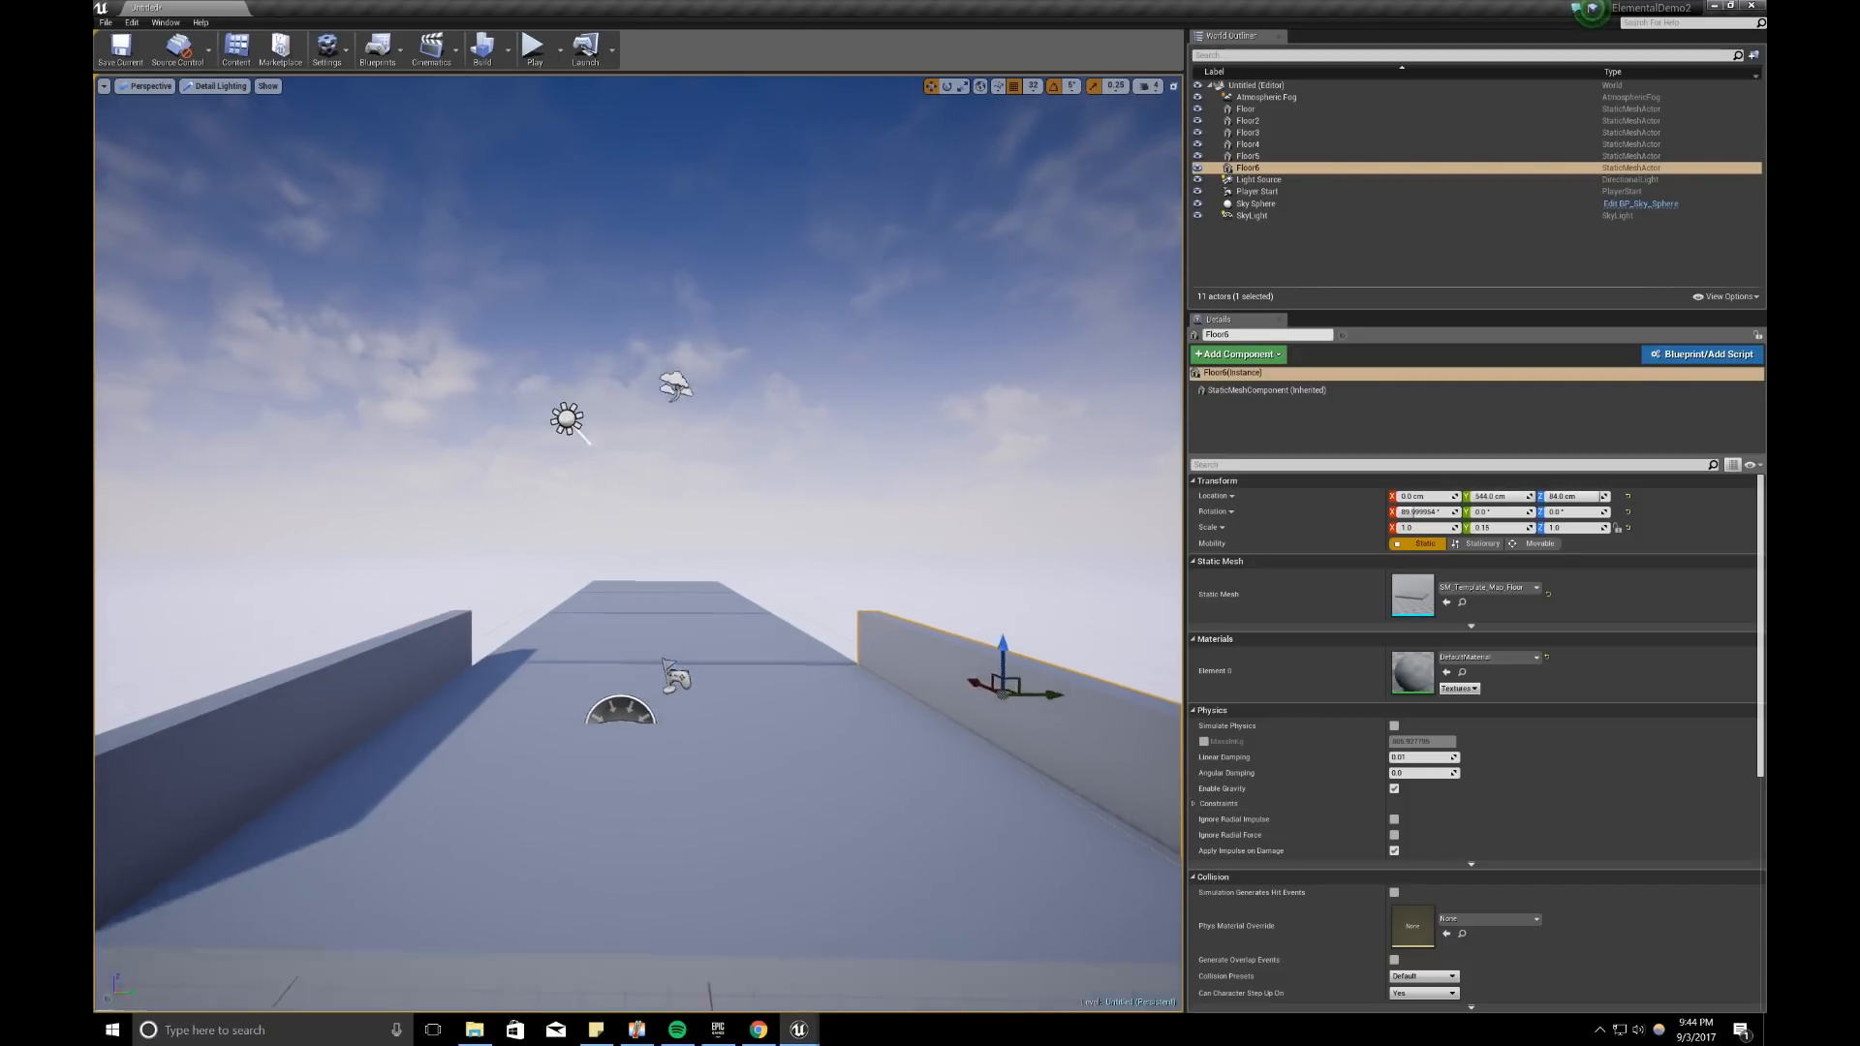
Step: Duplicate both side walls together three times along X, with the last pair at 2976 cm, to line the whole path
{"action": "left_click", "coordinate": [319, 675], "text": "ctrl"}
{"action": "key", "text": "a"}
{"action": "right_click_drag", "start_coordinate": [531, 808], "coordinate": [835, 780]}
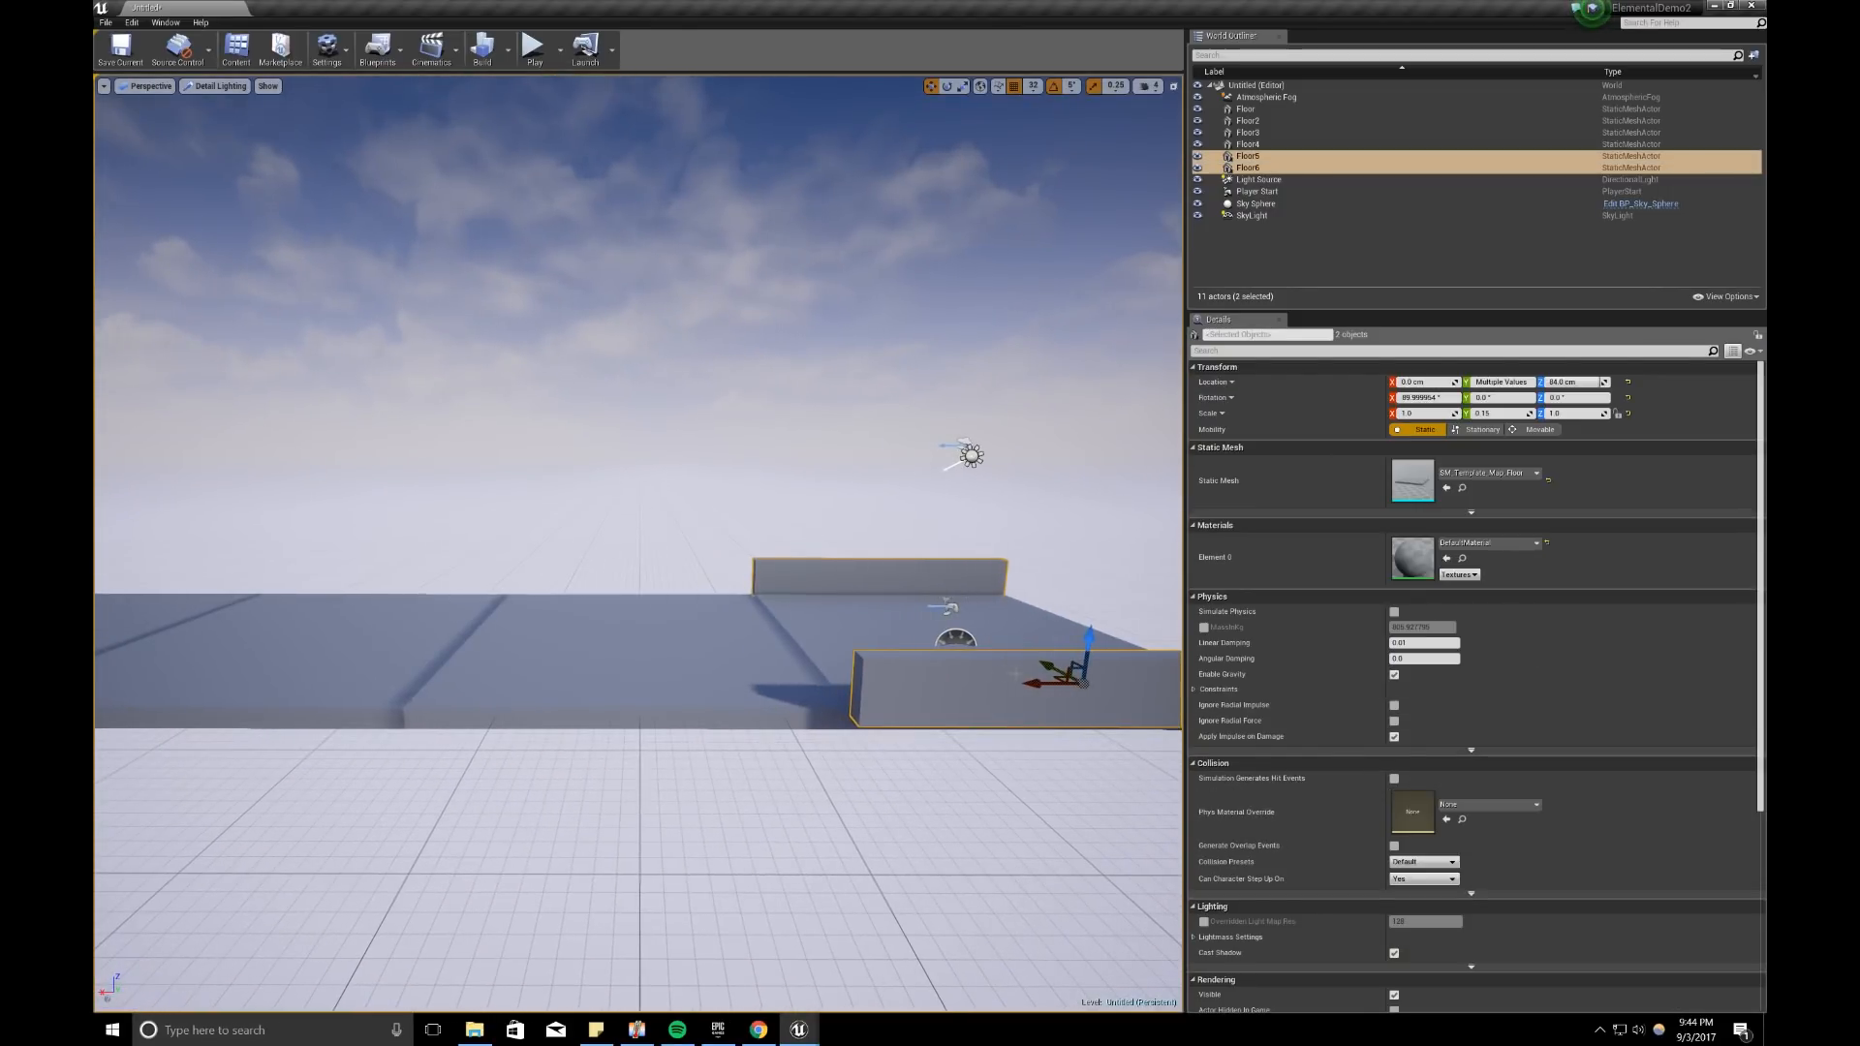
{"action": "left_click_drag", "start_coordinate": [1035, 681], "coordinate": [607, 645], "text": "alt"}
{"action": "key", "text": "a"}
{"action": "right_click_drag", "start_coordinate": [607, 644], "coordinate": [626, 644]}
{"action": "left_click_drag", "start_coordinate": [732, 574], "coordinate": [483, 567], "text": "alt"}
{"action": "key", "text": "a"}
{"action": "right_click_drag", "start_coordinate": [483, 568], "coordinate": [597, 575]}
{"action": "key", "text": "a"}
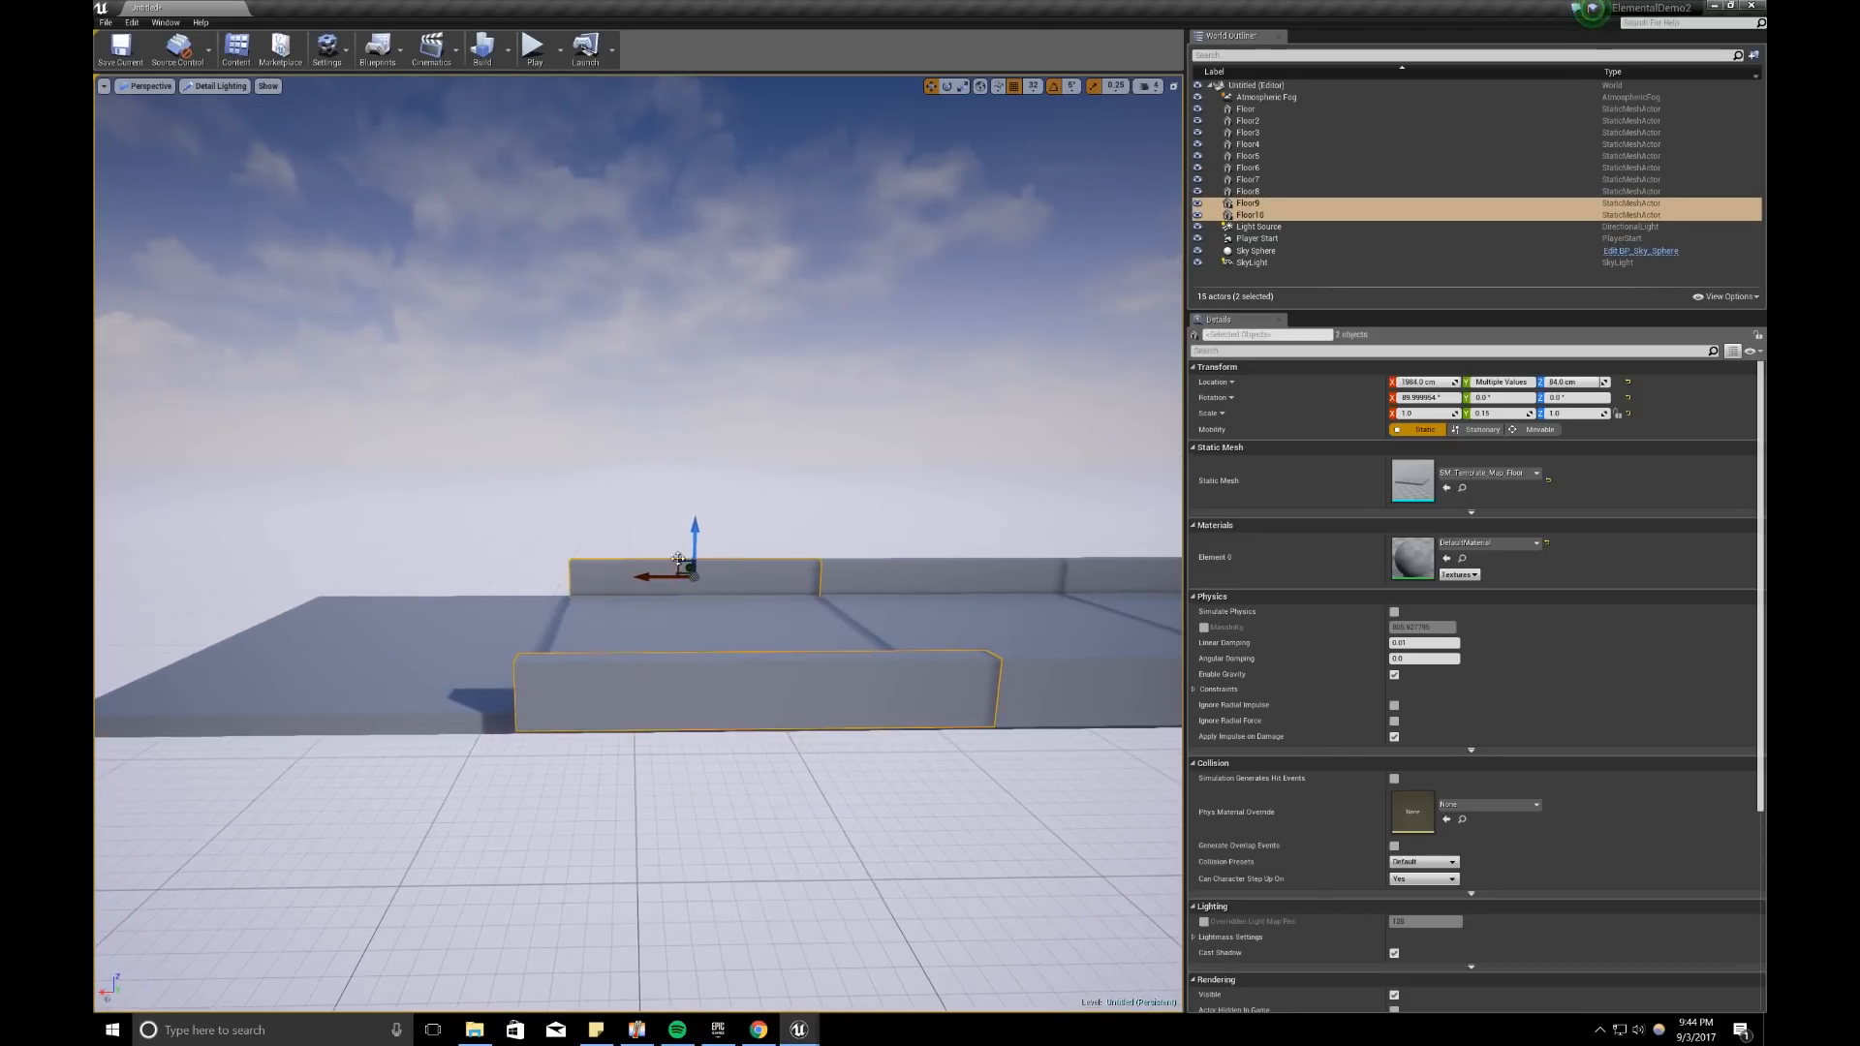
{"action": "left_click_drag", "start_coordinate": [668, 576], "coordinate": [406, 546], "text": "alt"}
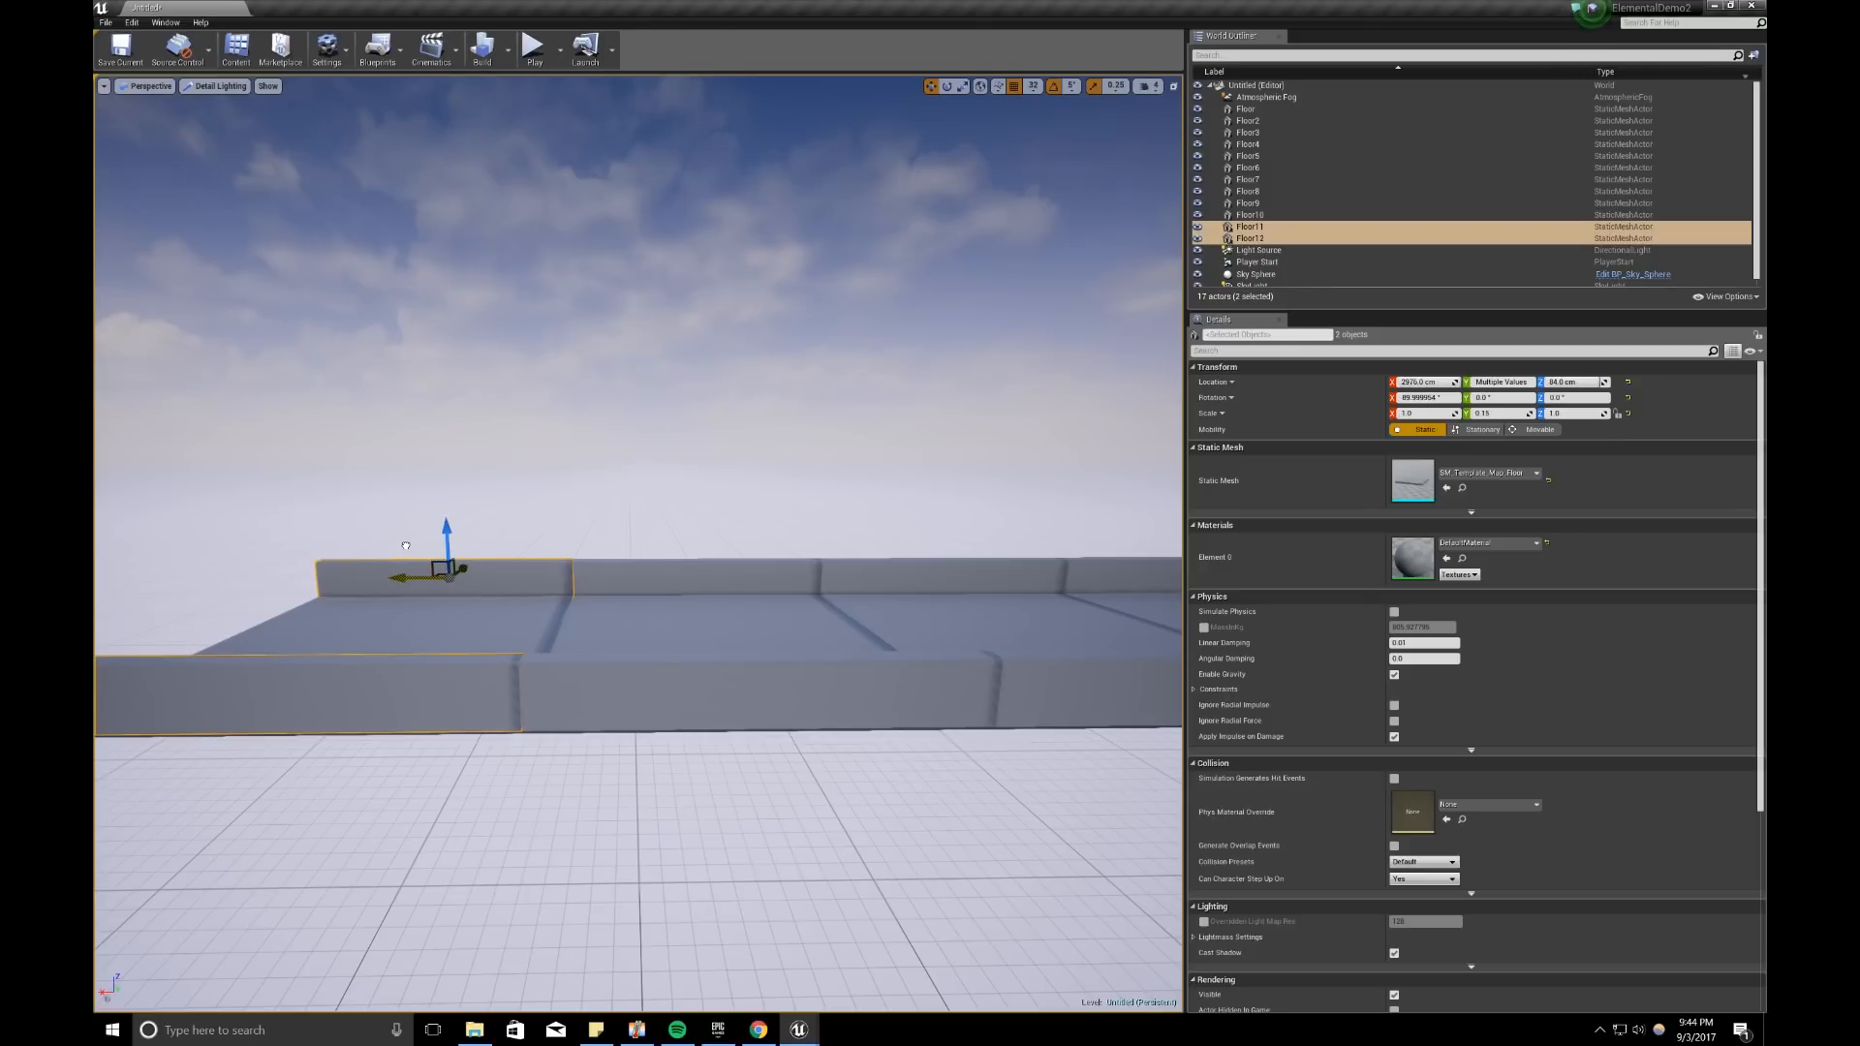
Step: Move all four wall pieces on the path's negative-Y side slightly inward to close the gap with the floor
{"action": "key", "text": "w"}
{"action": "right_click_drag", "start_coordinate": [421, 577], "coordinate": [203, 583]}
{"action": "key", "text": "s"}
{"action": "key", "text": "a"}
{"action": "mouse_move", "coordinate": [436, 627]}
{"action": "right_mouse_down"}
{"action": "mouse_move", "coordinate": [471, 627]}
{"action": "mouse_move", "coordinate": [436, 627]}
{"action": "right_mouse_up"}
{"action": "key", "text": "d"}
{"action": "key", "text": "s"}
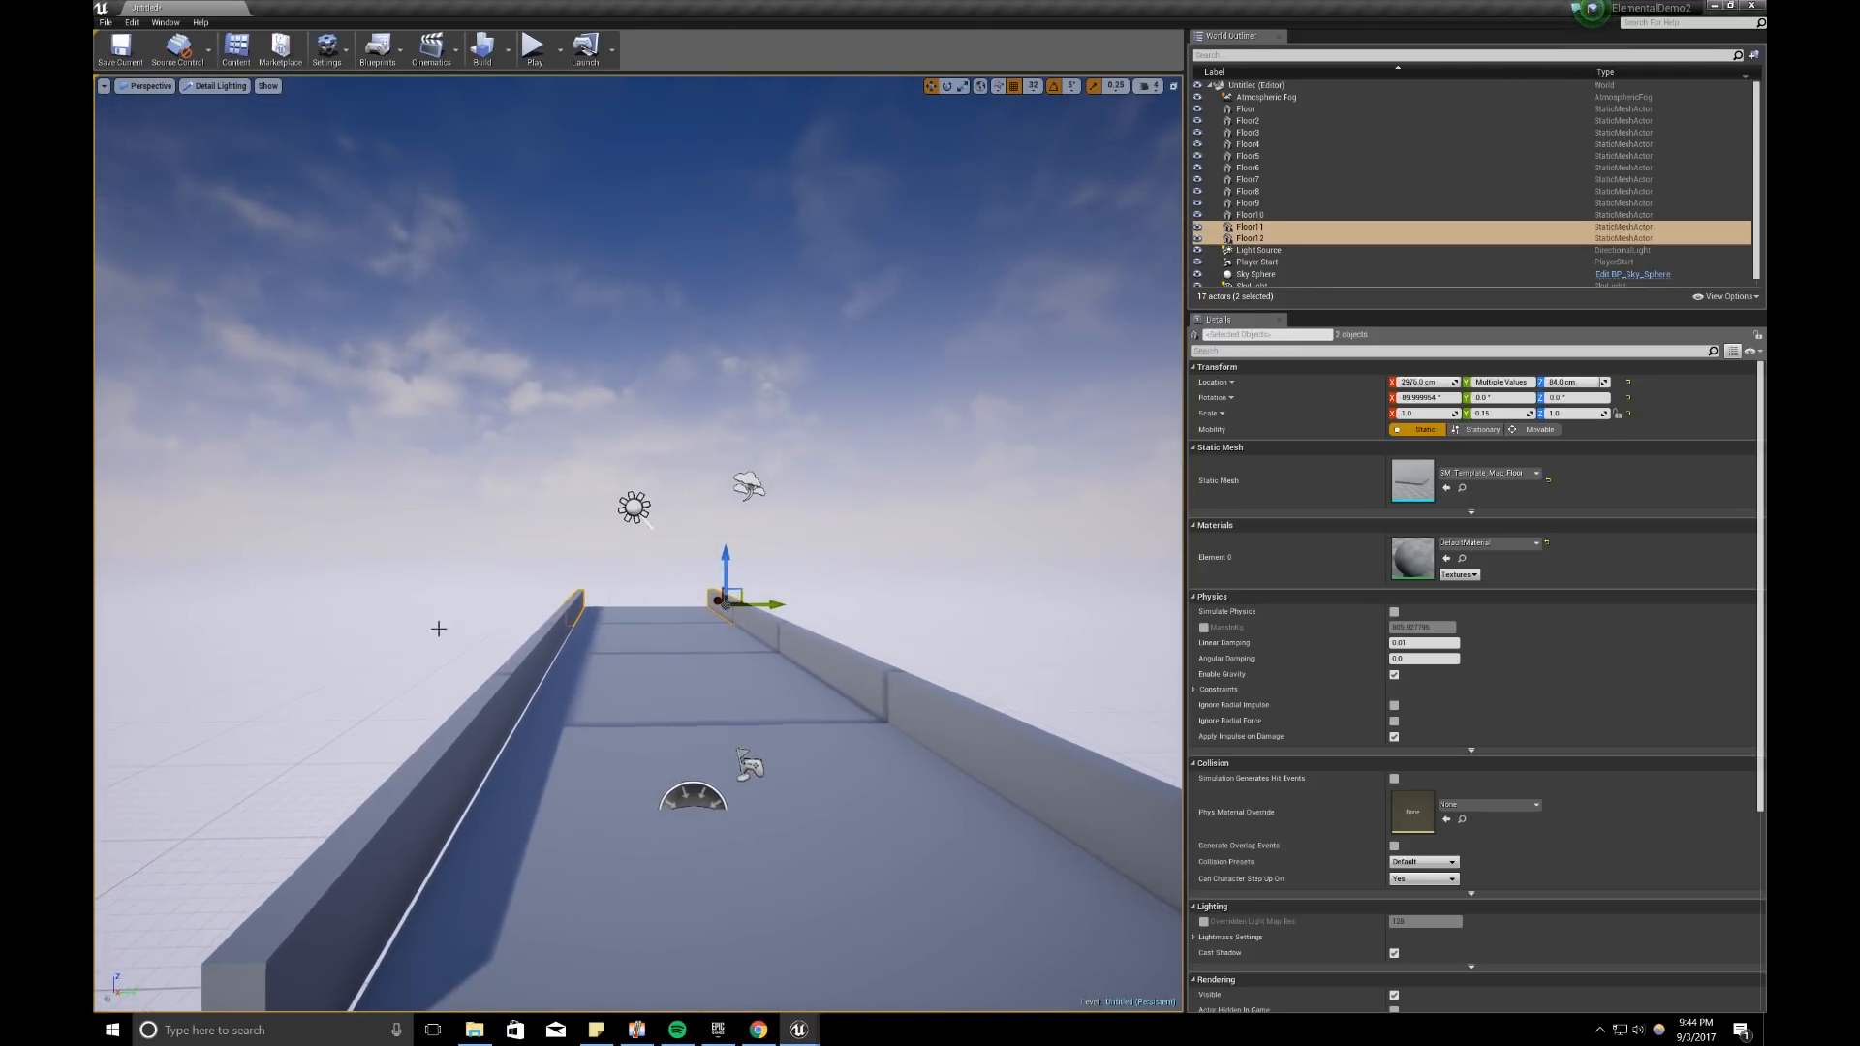
{"action": "left_click", "coordinate": [466, 741]}
{"action": "left_click", "coordinate": [547, 653], "text": "ctrl"}
{"action": "left_click", "coordinate": [564, 615], "text": "ctrl"}
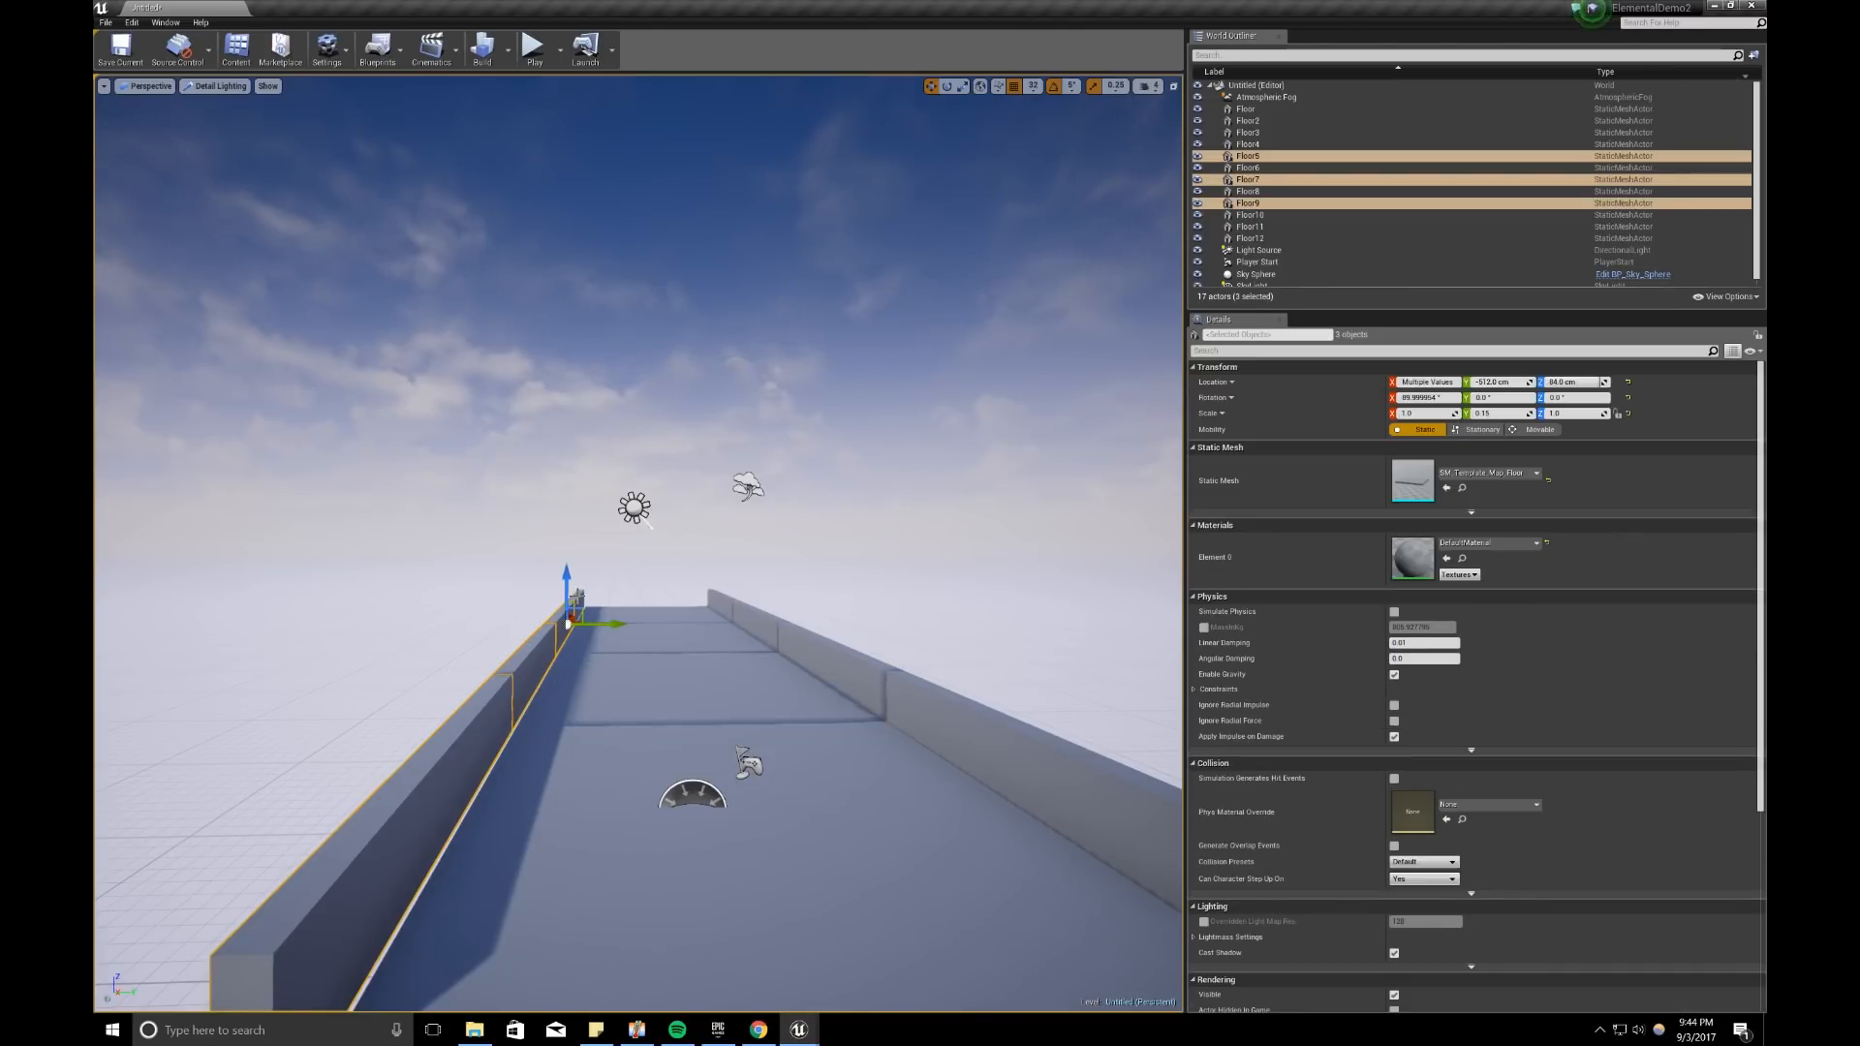
{"action": "left_click", "coordinate": [579, 601], "text": "ctrl"}
{"action": "left_click_drag", "start_coordinate": [617, 603], "coordinate": [624, 604]}
{"action": "left_click", "coordinate": [672, 578]}
{"action": "key", "text": "w"}
{"action": "right_click_drag", "start_coordinate": [672, 578], "coordinate": [642, 615]}
{"action": "key", "text": "s"}
{"action": "key", "text": "w"}
{"action": "left_click", "coordinate": [616, 685]}
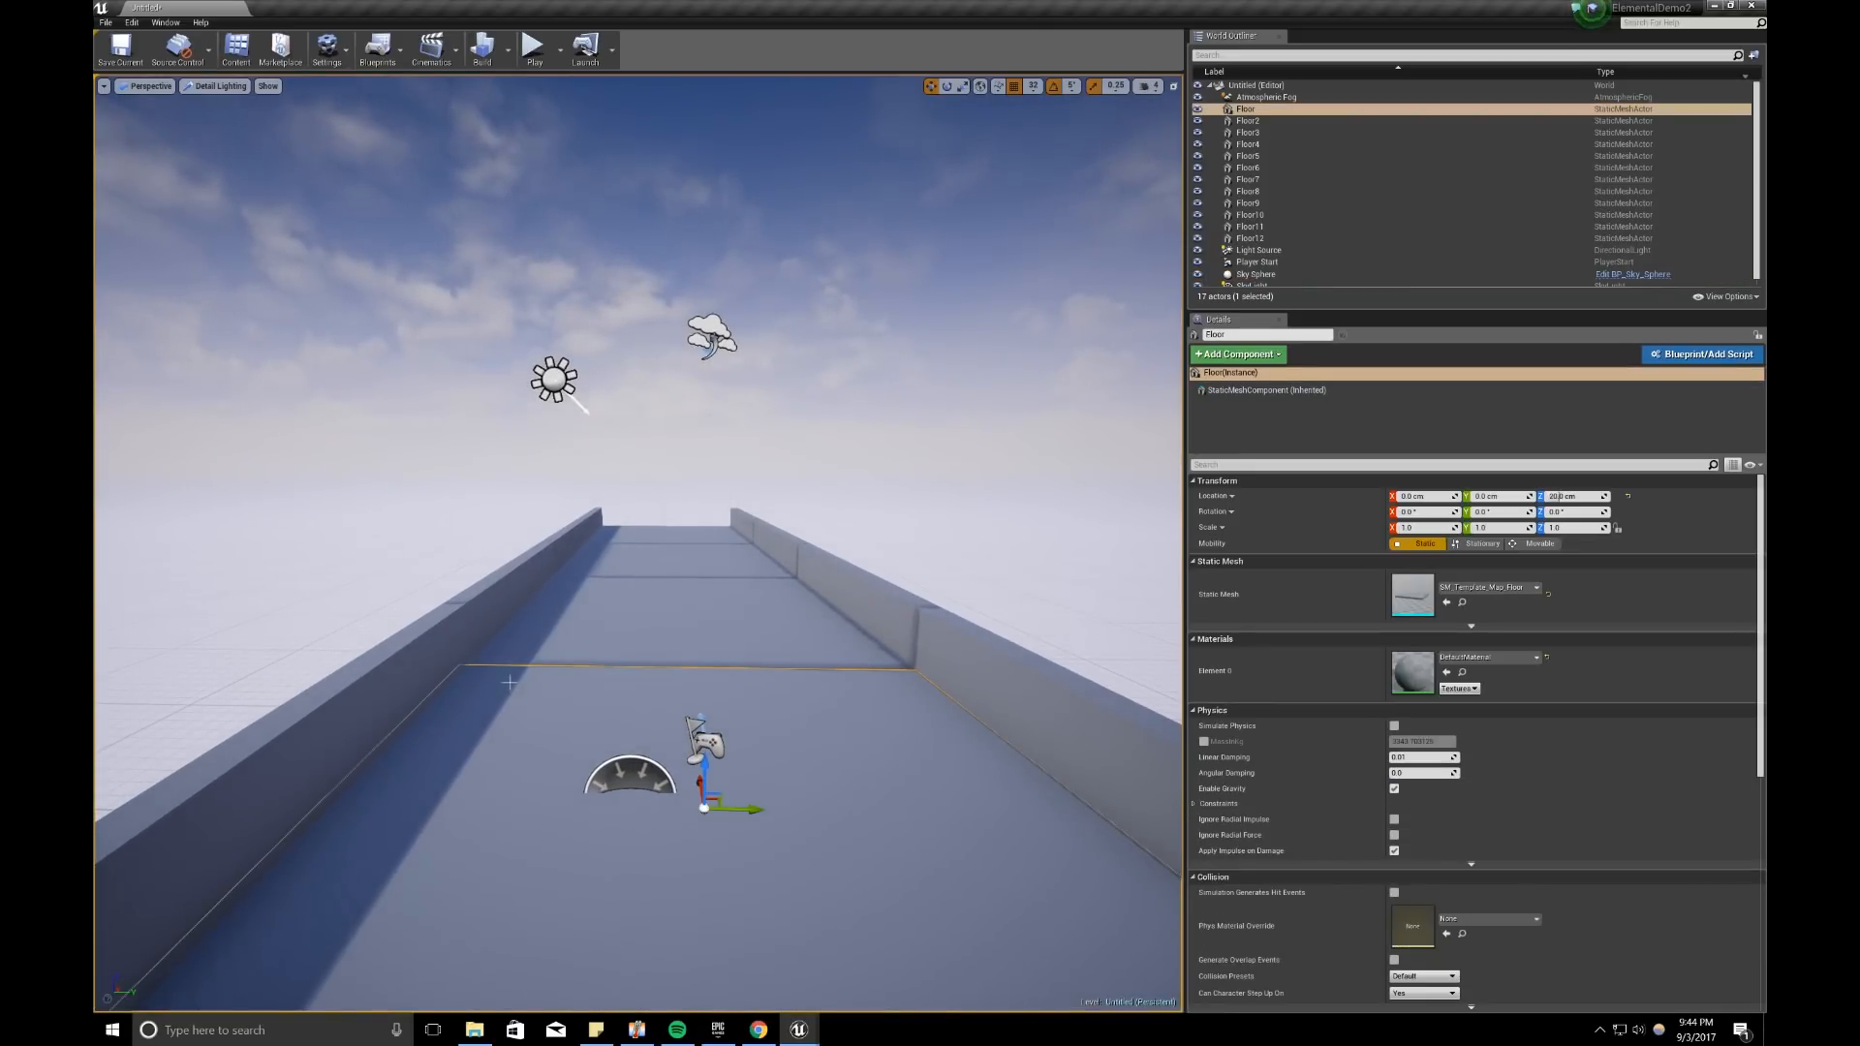
{"action": "left_click", "coordinate": [384, 659]}
{"action": "left_click_drag", "start_coordinate": [381, 755], "coordinate": [529, 757], "text": "alt"}
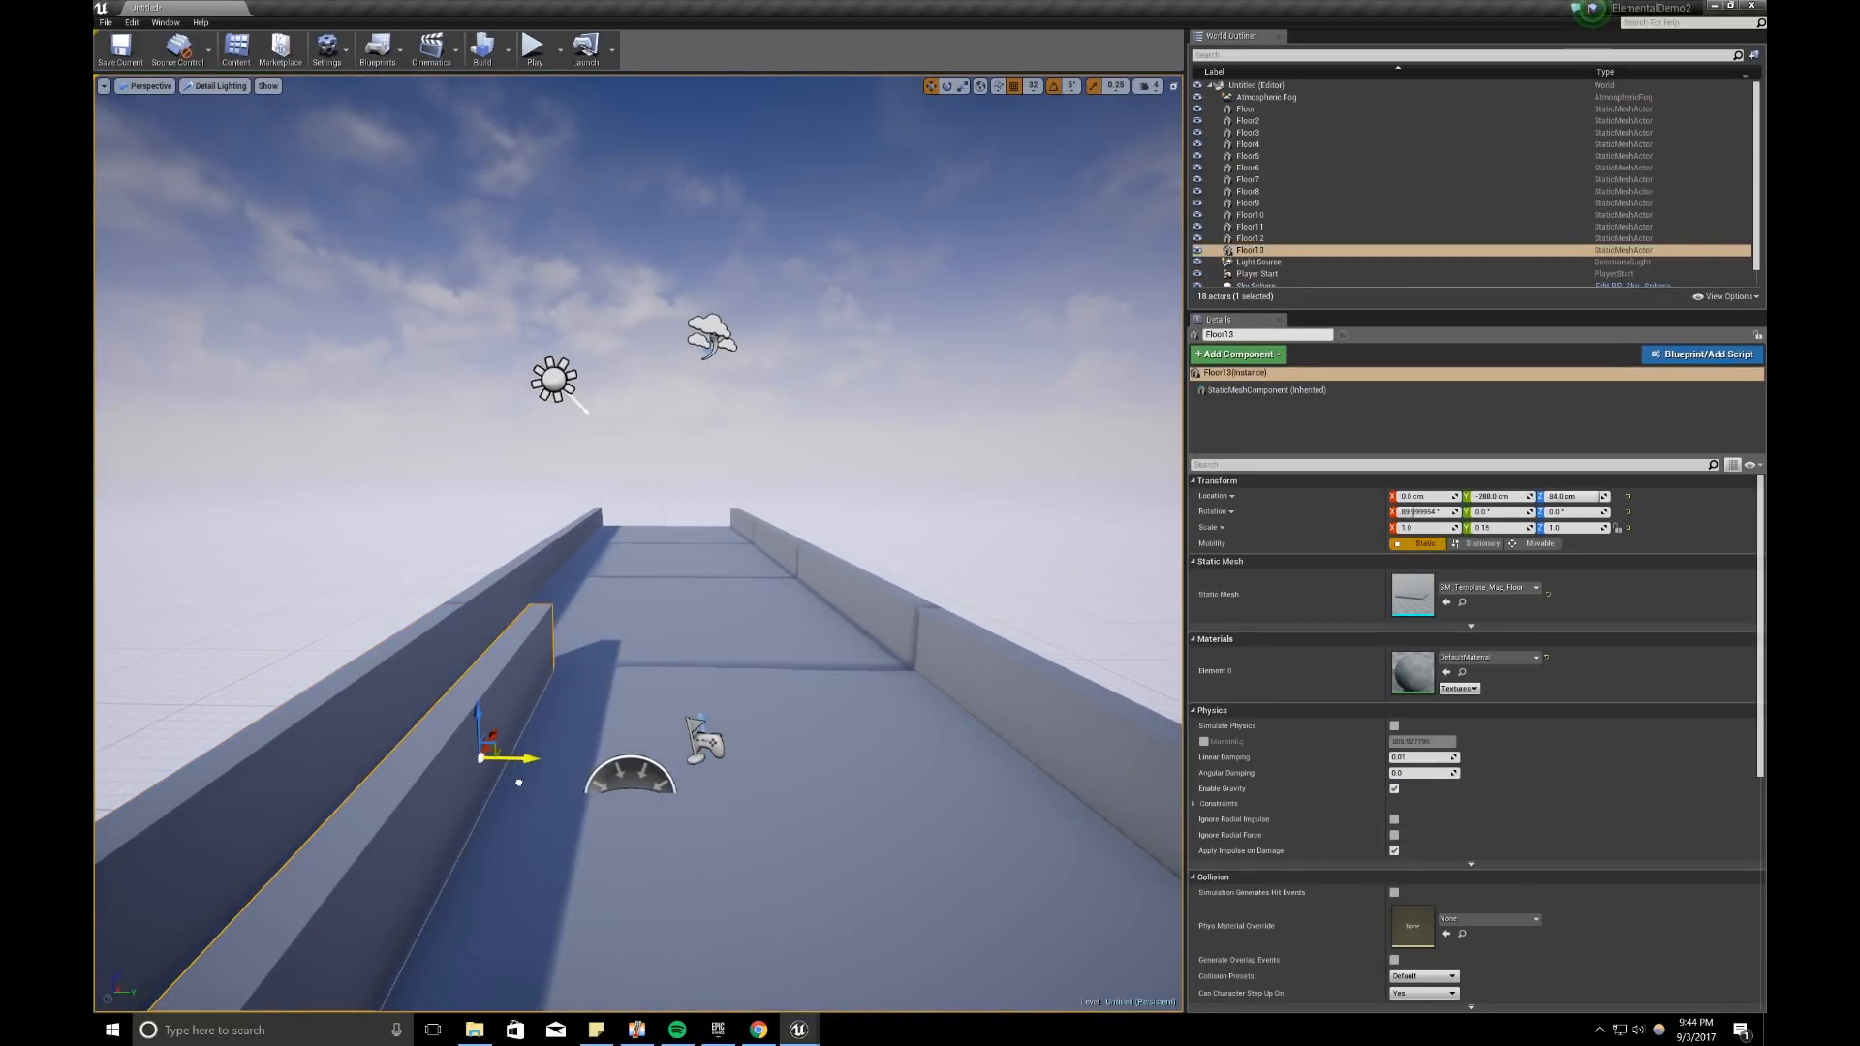
{"action": "left_click", "coordinate": [1512, 529]}
{"action": "key", "text": "Return"}
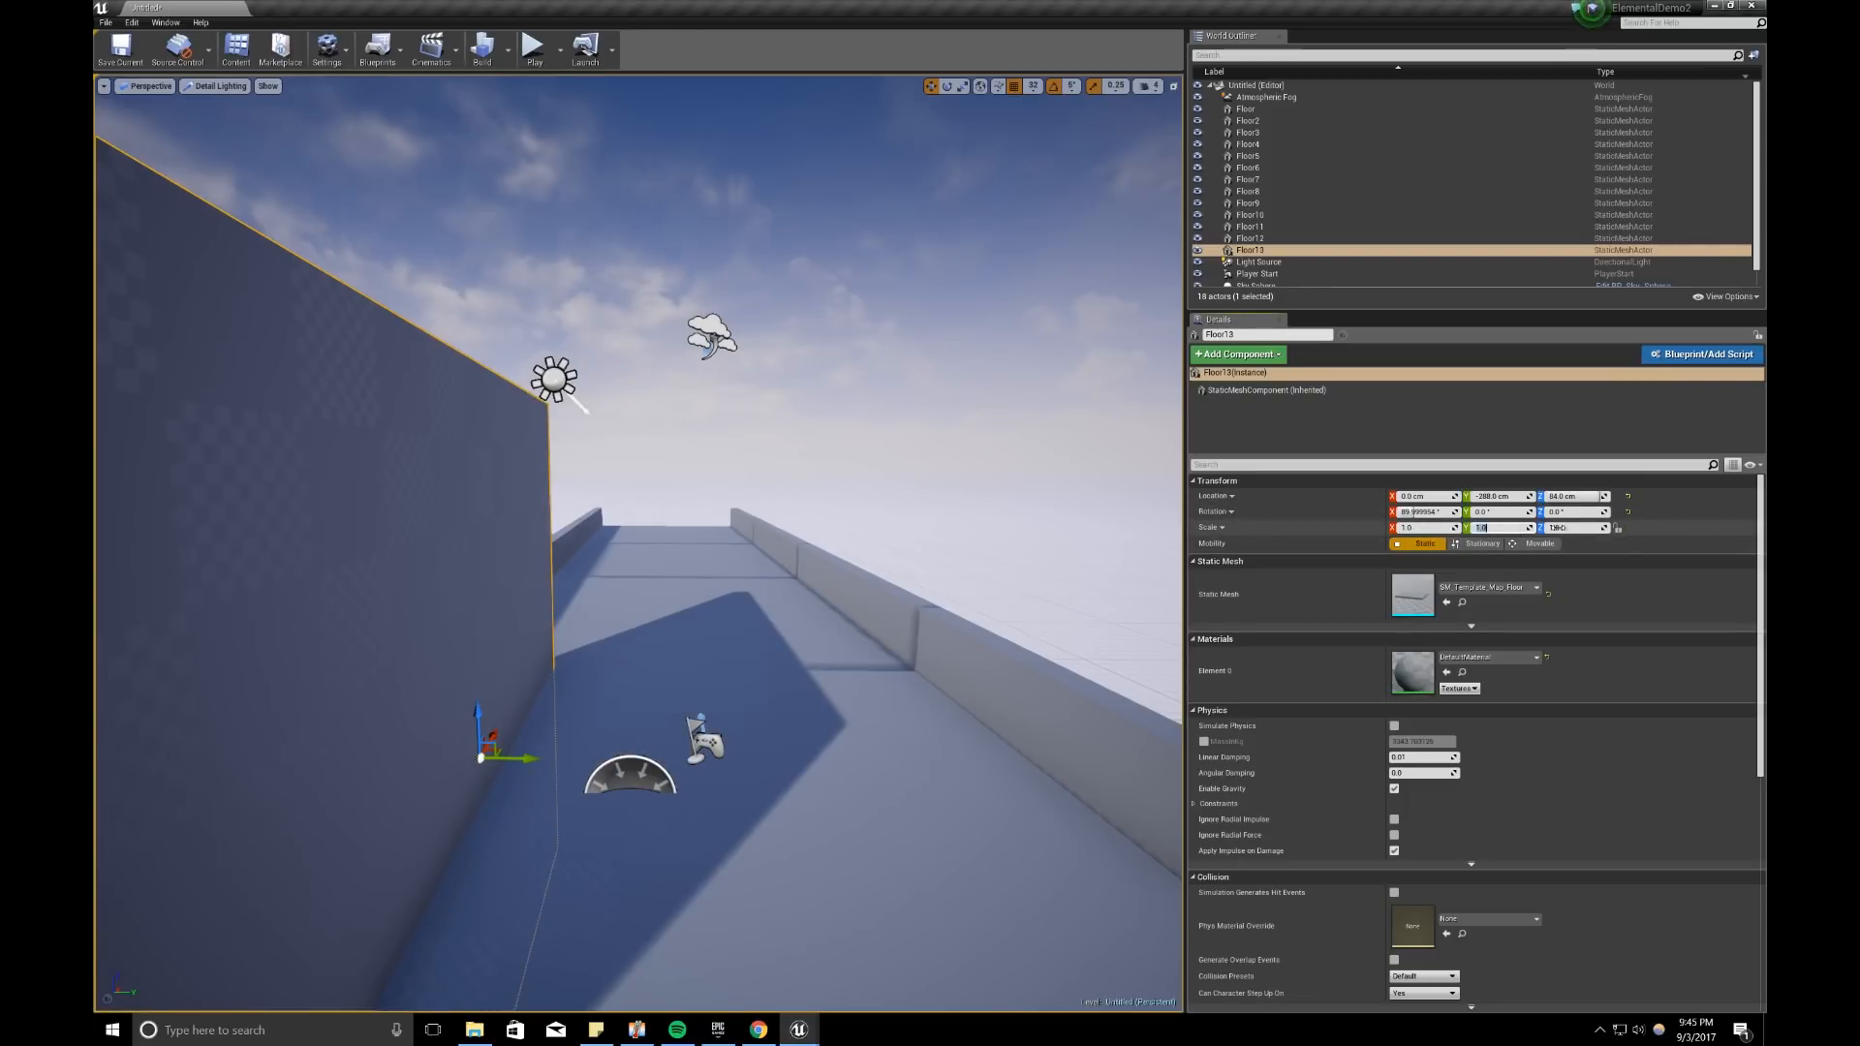
{"action": "key", "text": "s"}
{"action": "right_click_drag", "start_coordinate": [662, 563], "coordinate": [663, 608]}
{"action": "key", "text": "Delete"}
{"action": "key", "text": "ctrl+z"}
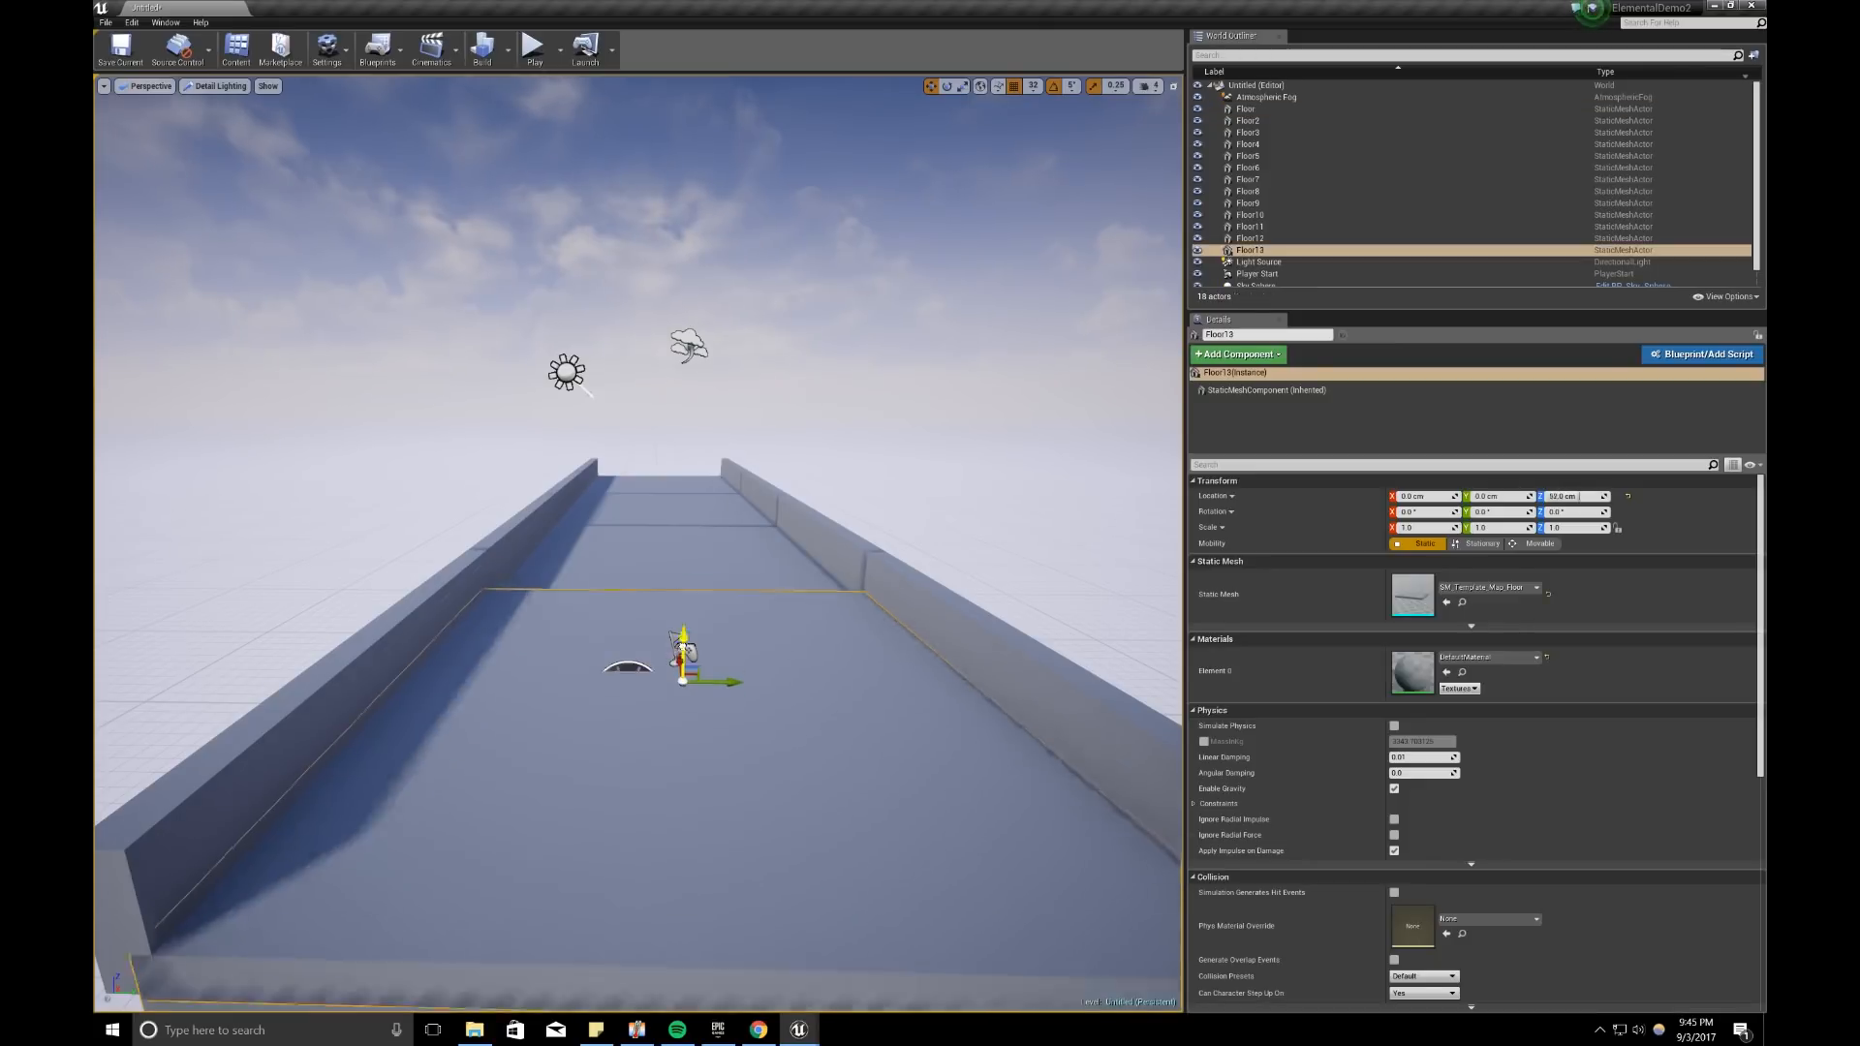
Step: Duplicate the first floor piece upward to Z 148 cm and set the copy's X and Y scale to 0.15
{"action": "left_click_drag", "start_coordinate": [682, 647], "coordinate": [683, 596]}
{"action": "left_click", "coordinate": [1490, 530]}
{"action": "key", "text": "BackSpace"}
{"action": "type", "text": "0.15"}
{"action": "key", "text": "Return"}
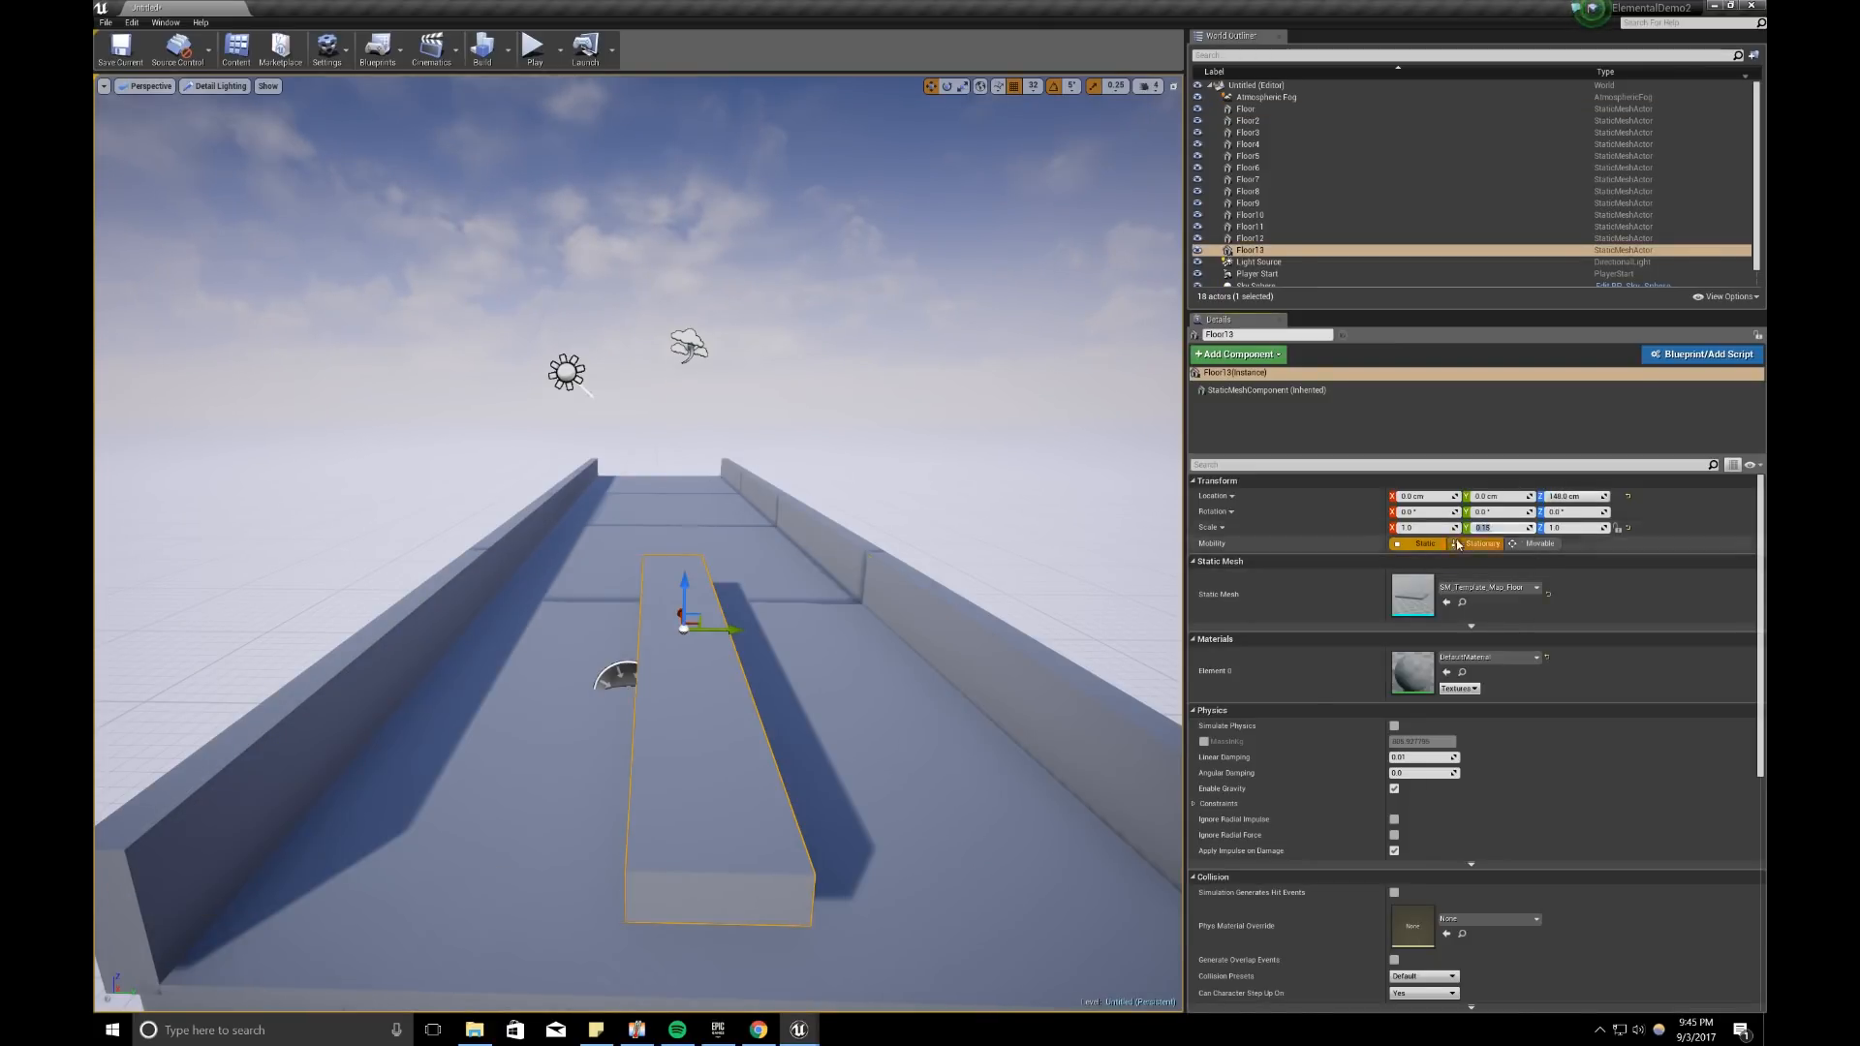
{"action": "key", "text": "Return"}
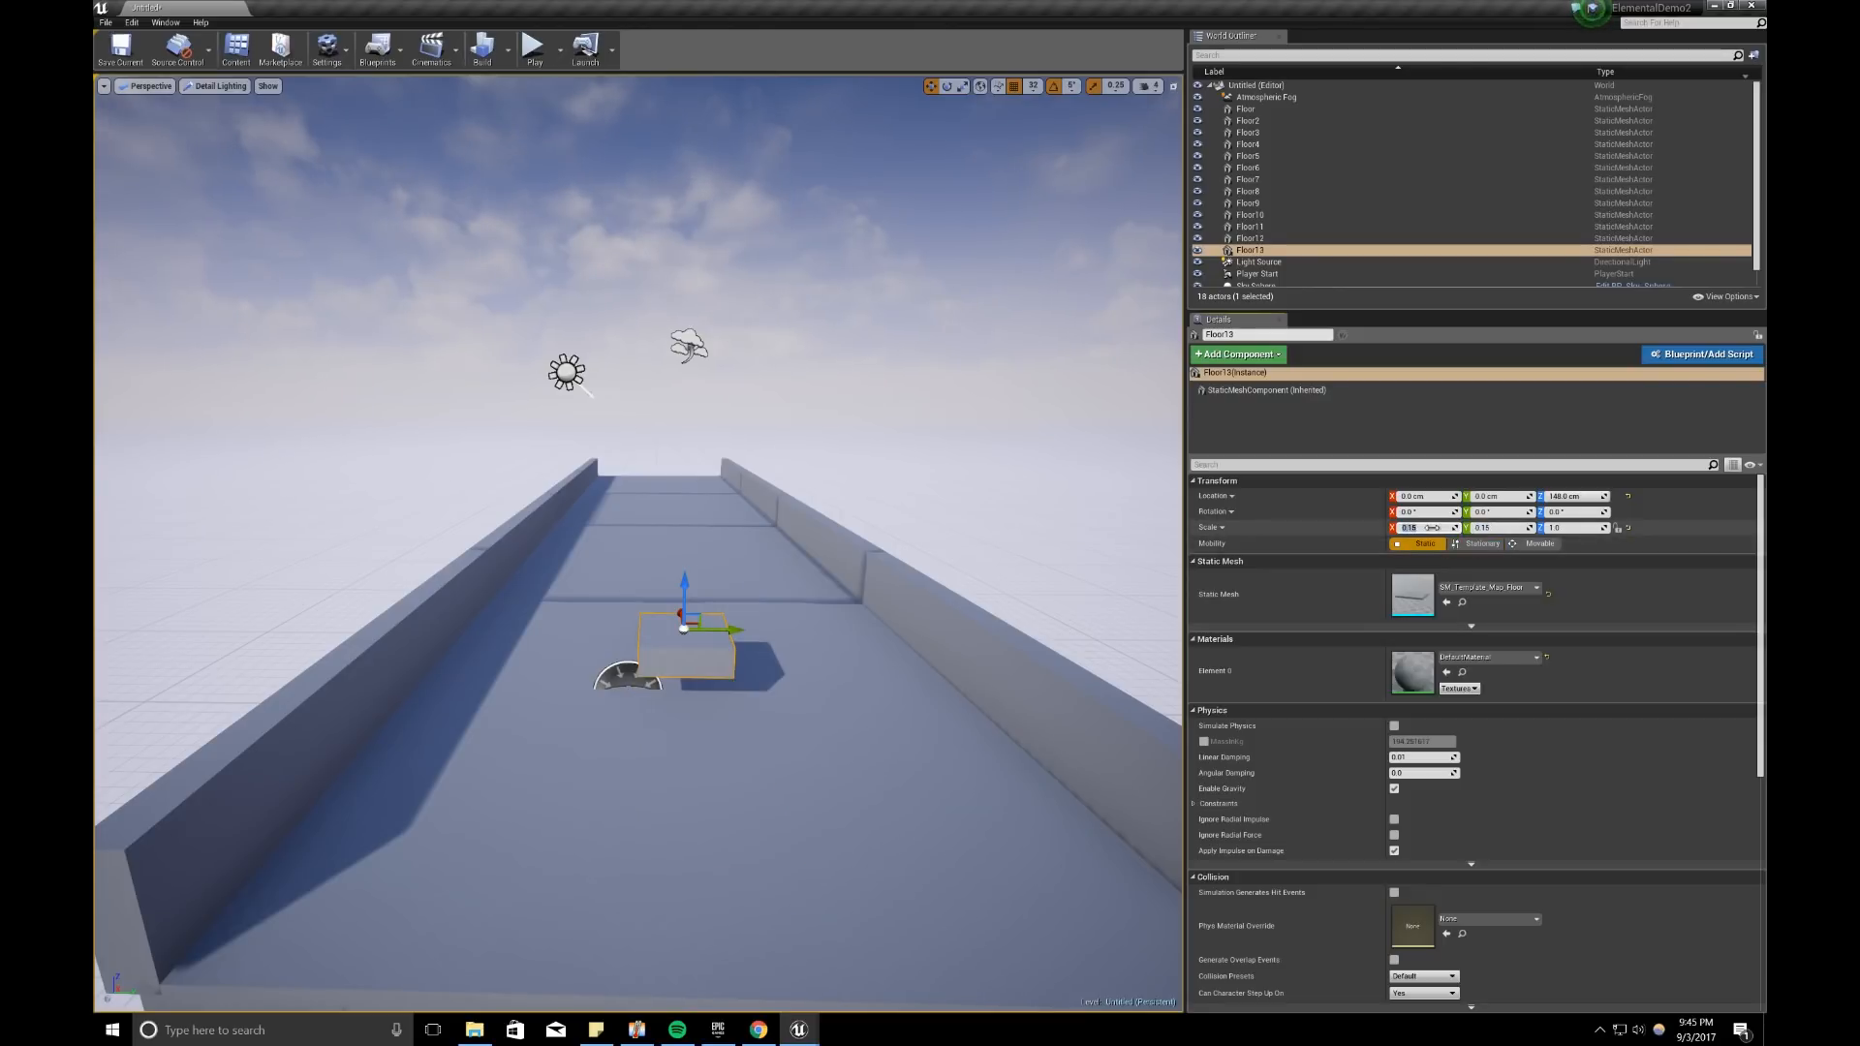
Step: Raise the small block to Z 436 cm and set its Z scale to 4 to make a pillar
{"action": "left_click", "coordinate": [1564, 529]}
{"action": "type", "text": "8"}
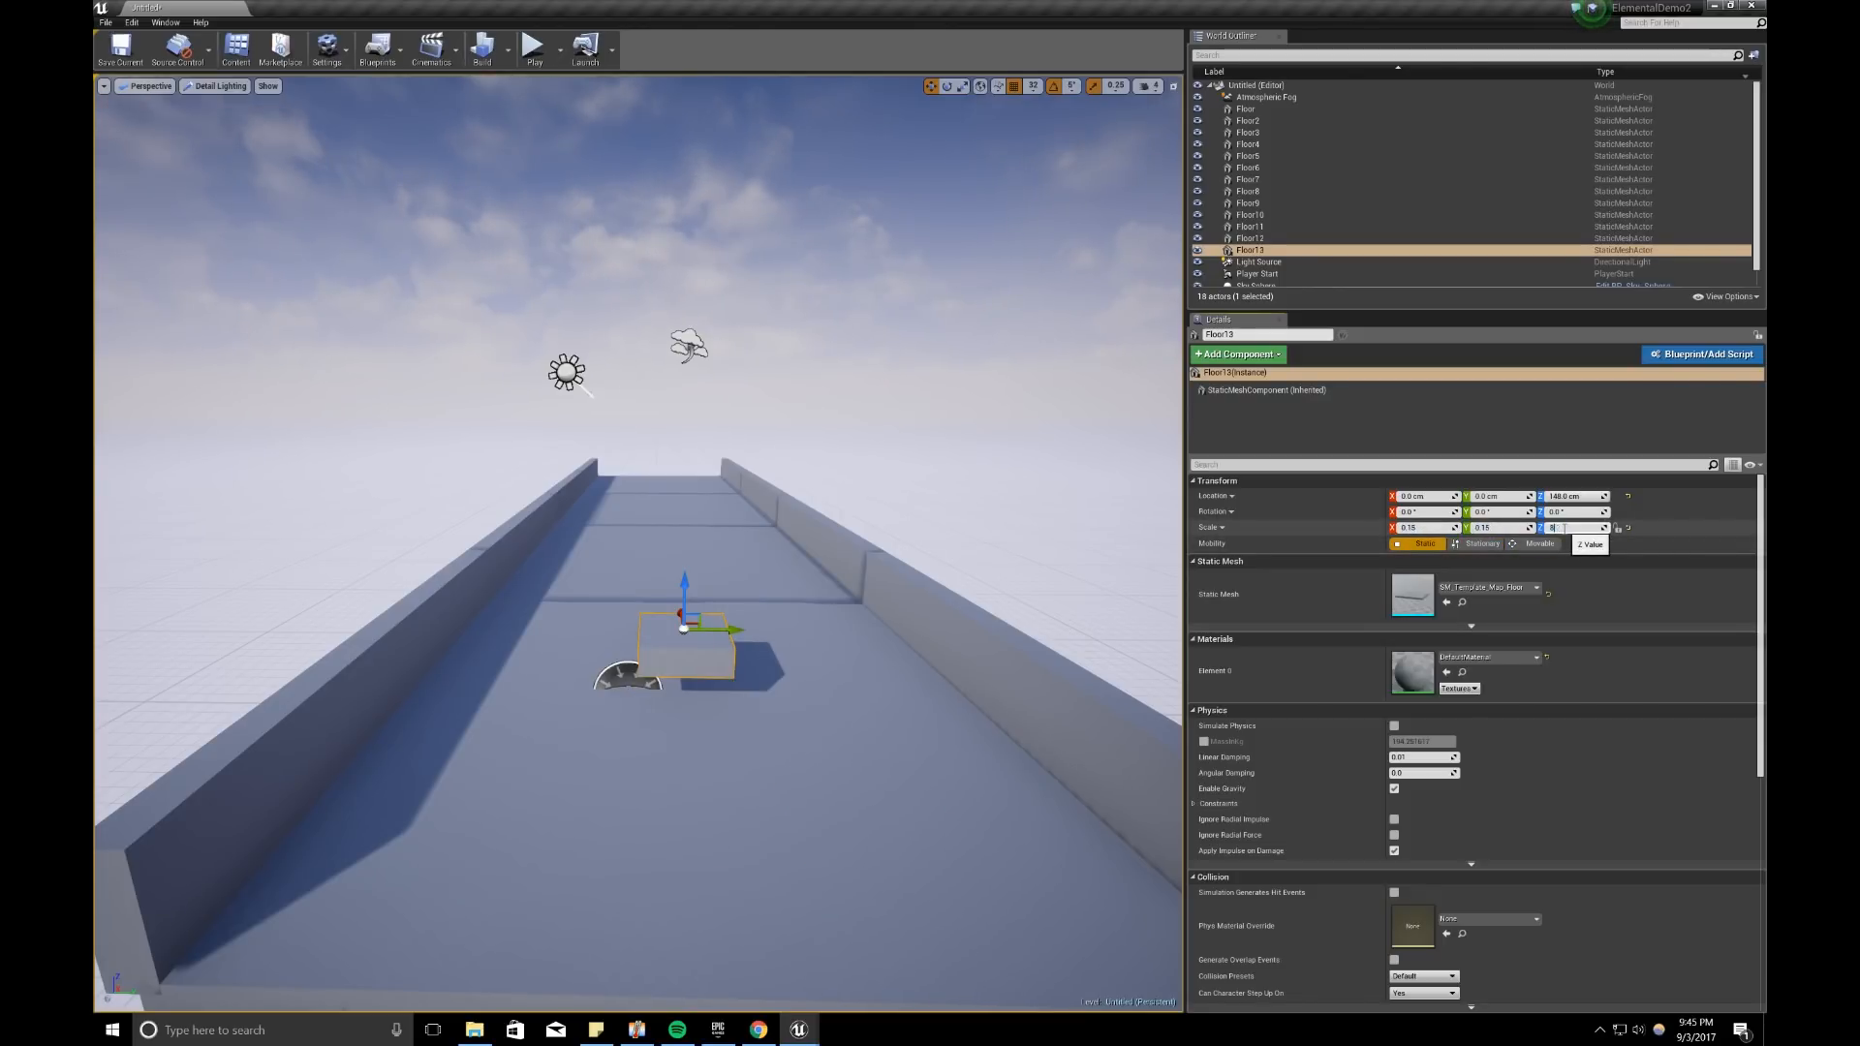
{"action": "key", "text": "Return"}
{"action": "left_click_drag", "start_coordinate": [693, 582], "coordinate": [689, 409]}
{"action": "left_click", "coordinate": [1566, 539]}
{"action": "left_click", "coordinate": [1565, 530]}
{"action": "type", "text": "4"}
{"action": "key", "text": "Return"}
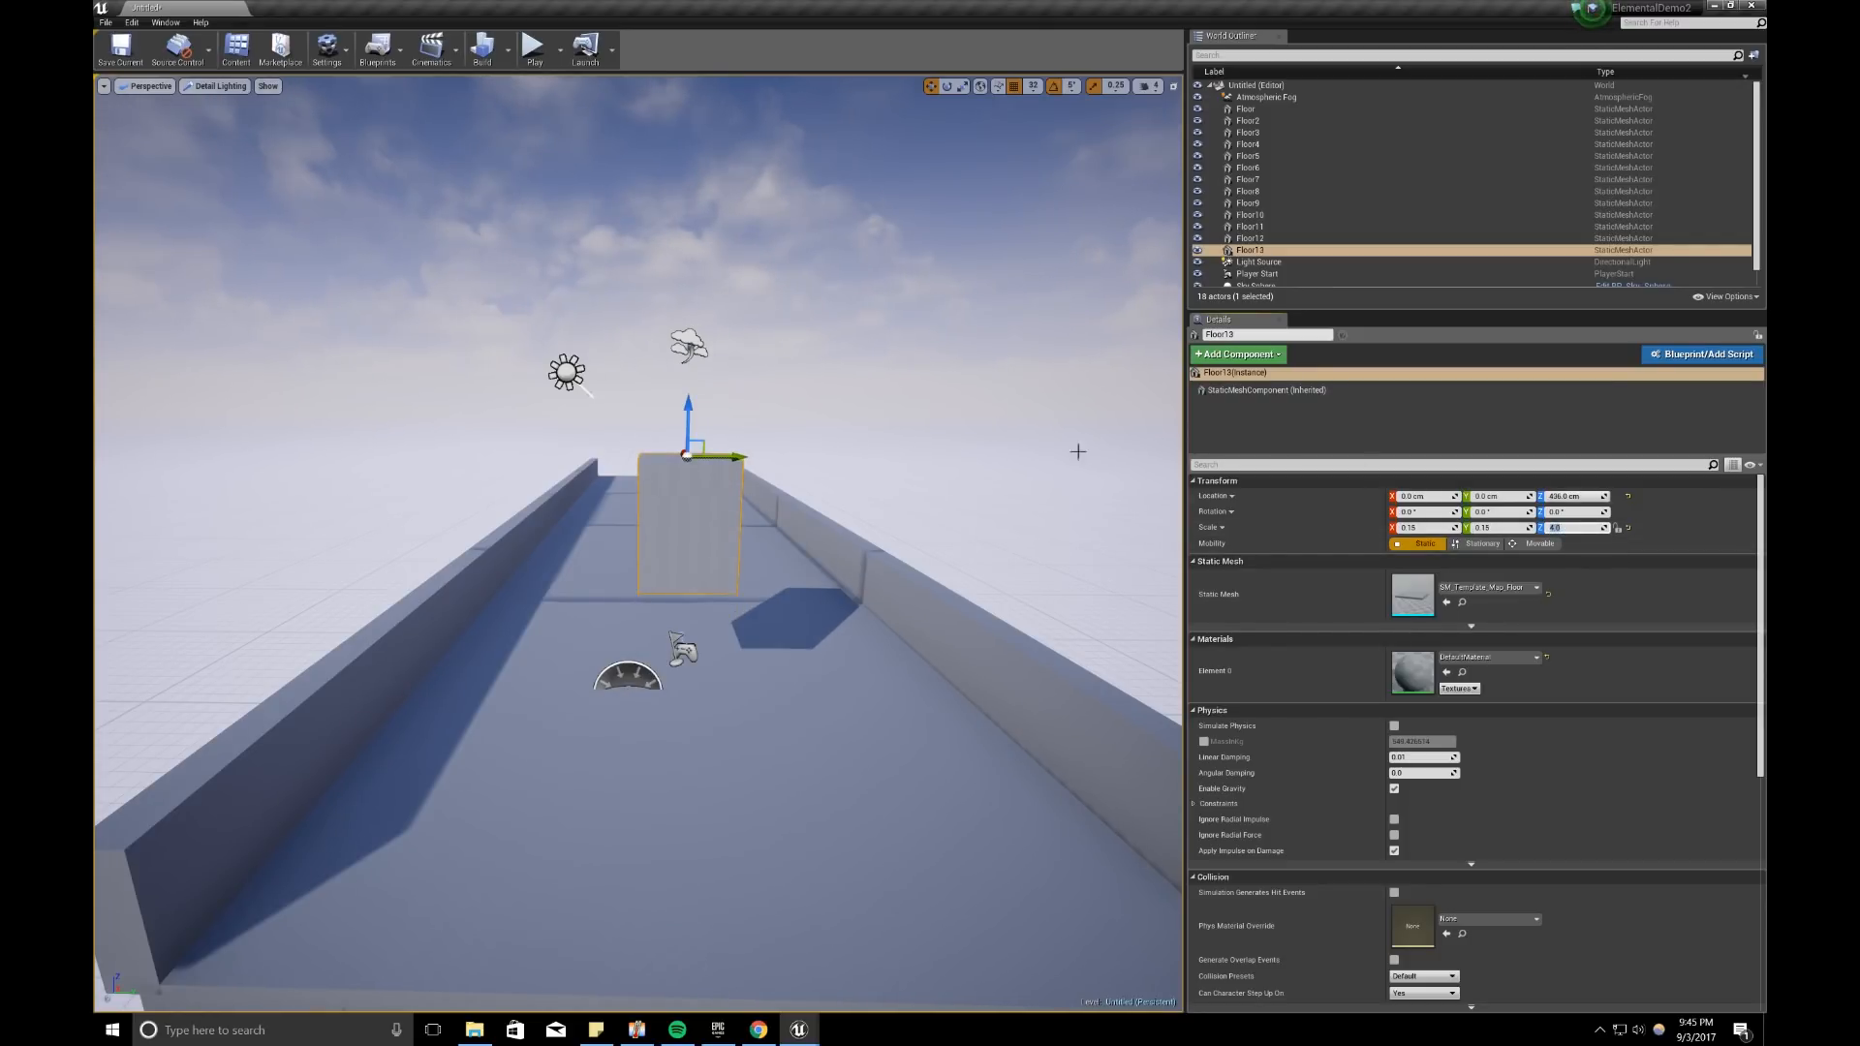
Step: Place the pillar at Z 212 cm on one wall's near end and duplicate it onto the opposite wall's end
{"action": "left_click_drag", "start_coordinate": [724, 457], "coordinate": [293, 684]}
{"action": "right_click_drag", "start_coordinate": [290, 759], "coordinate": [298, 774]}
{"action": "left_click_drag", "start_coordinate": [243, 724], "coordinate": [1103, 750]}
{"action": "right_click_drag", "start_coordinate": [1103, 750], "coordinate": [1131, 754]}
{"action": "key", "text": "s"}
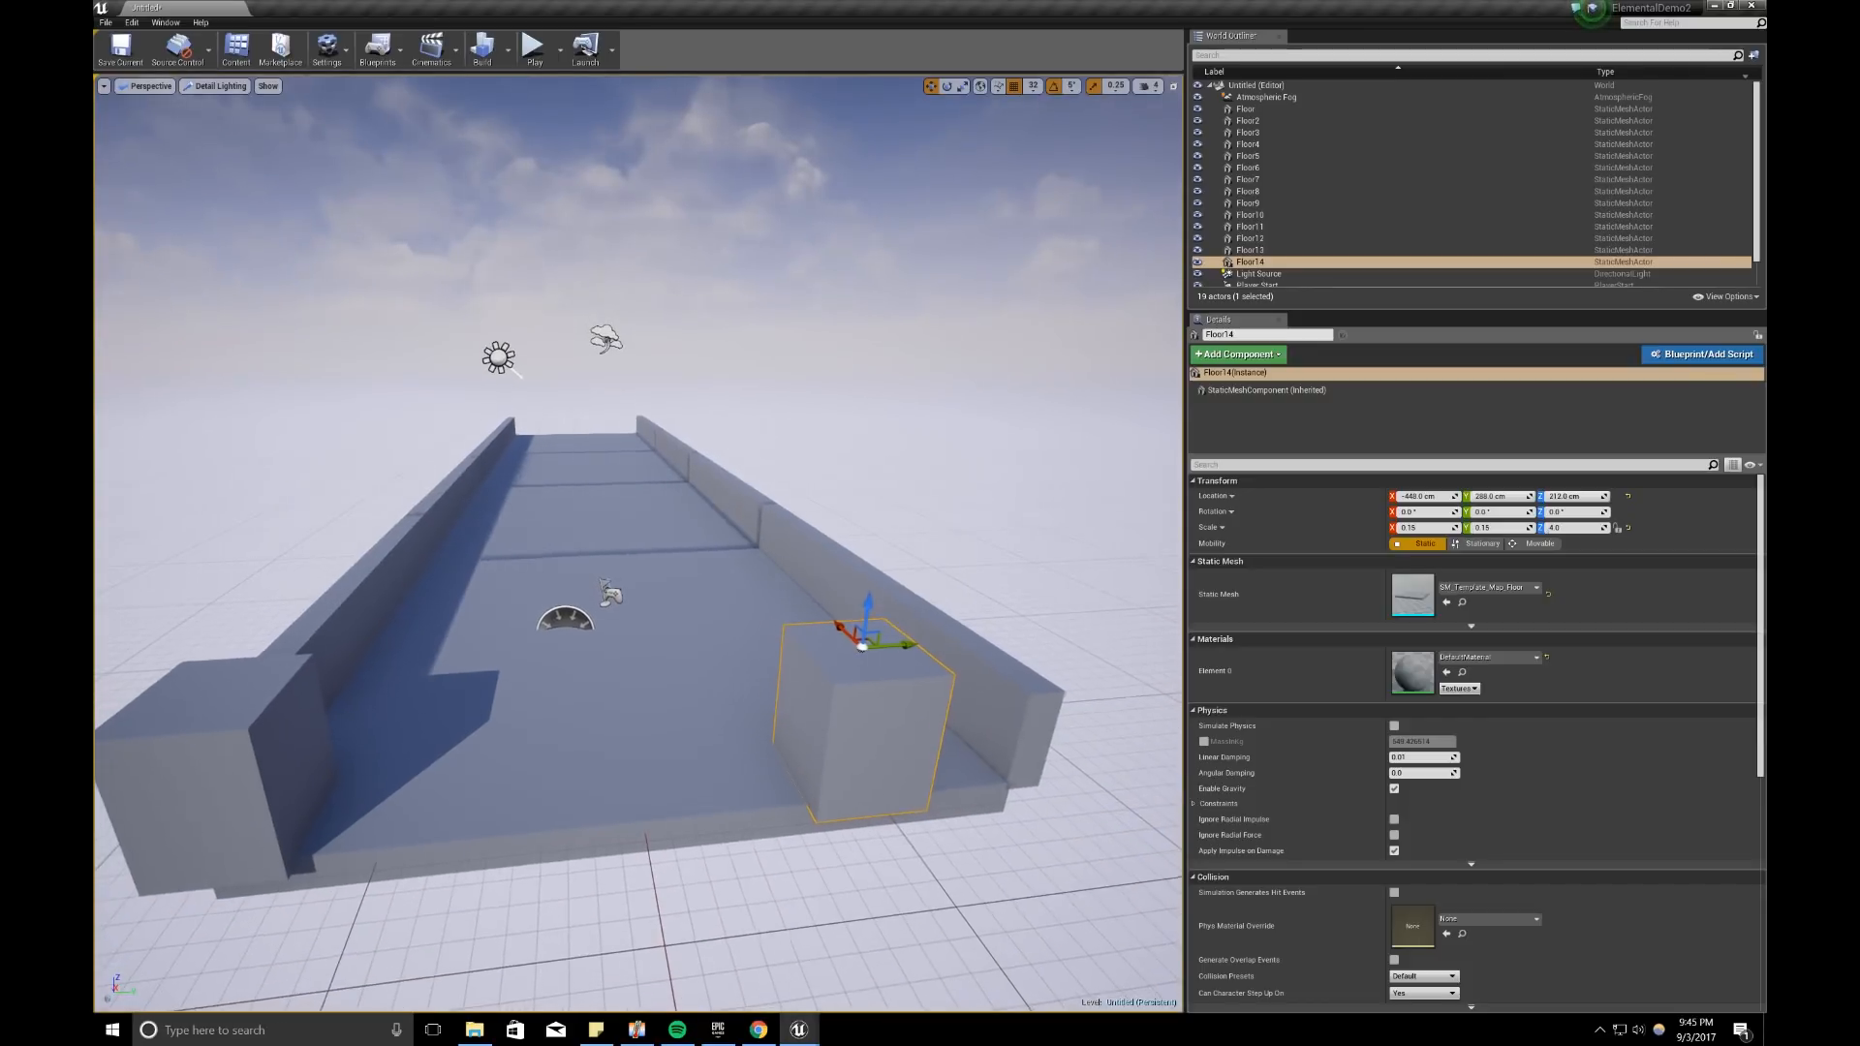
{"action": "left_click_drag", "start_coordinate": [912, 643], "coordinate": [1025, 634]}
Step: Select both end pillars and duplicate them together along X to the first floor joint at X 480 cm
{"action": "left_click", "coordinate": [297, 759], "text": "ctrl"}
{"action": "key", "text": "a"}
{"action": "right_click_drag", "start_coordinate": [297, 760], "coordinate": [651, 775]}
{"action": "key", "text": "s"}
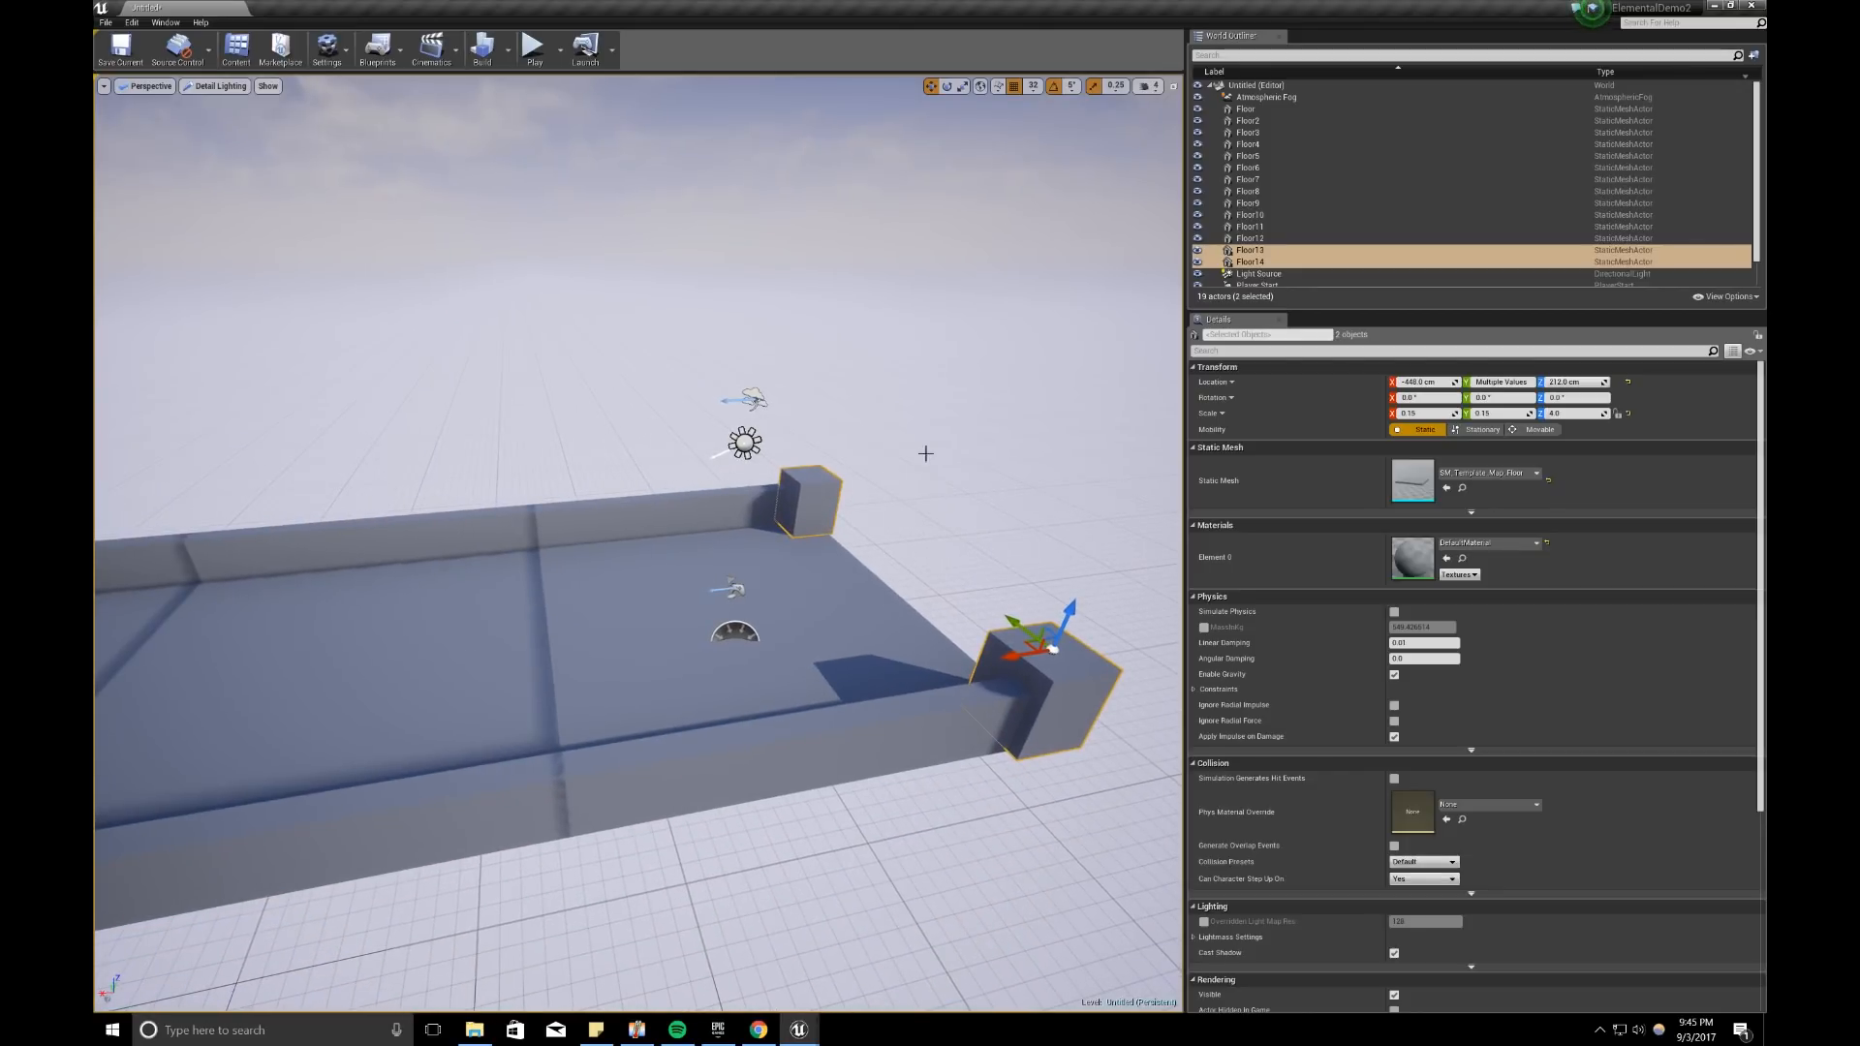
{"action": "left_click_drag", "start_coordinate": [1017, 655], "coordinate": [524, 666], "text": "alt"}
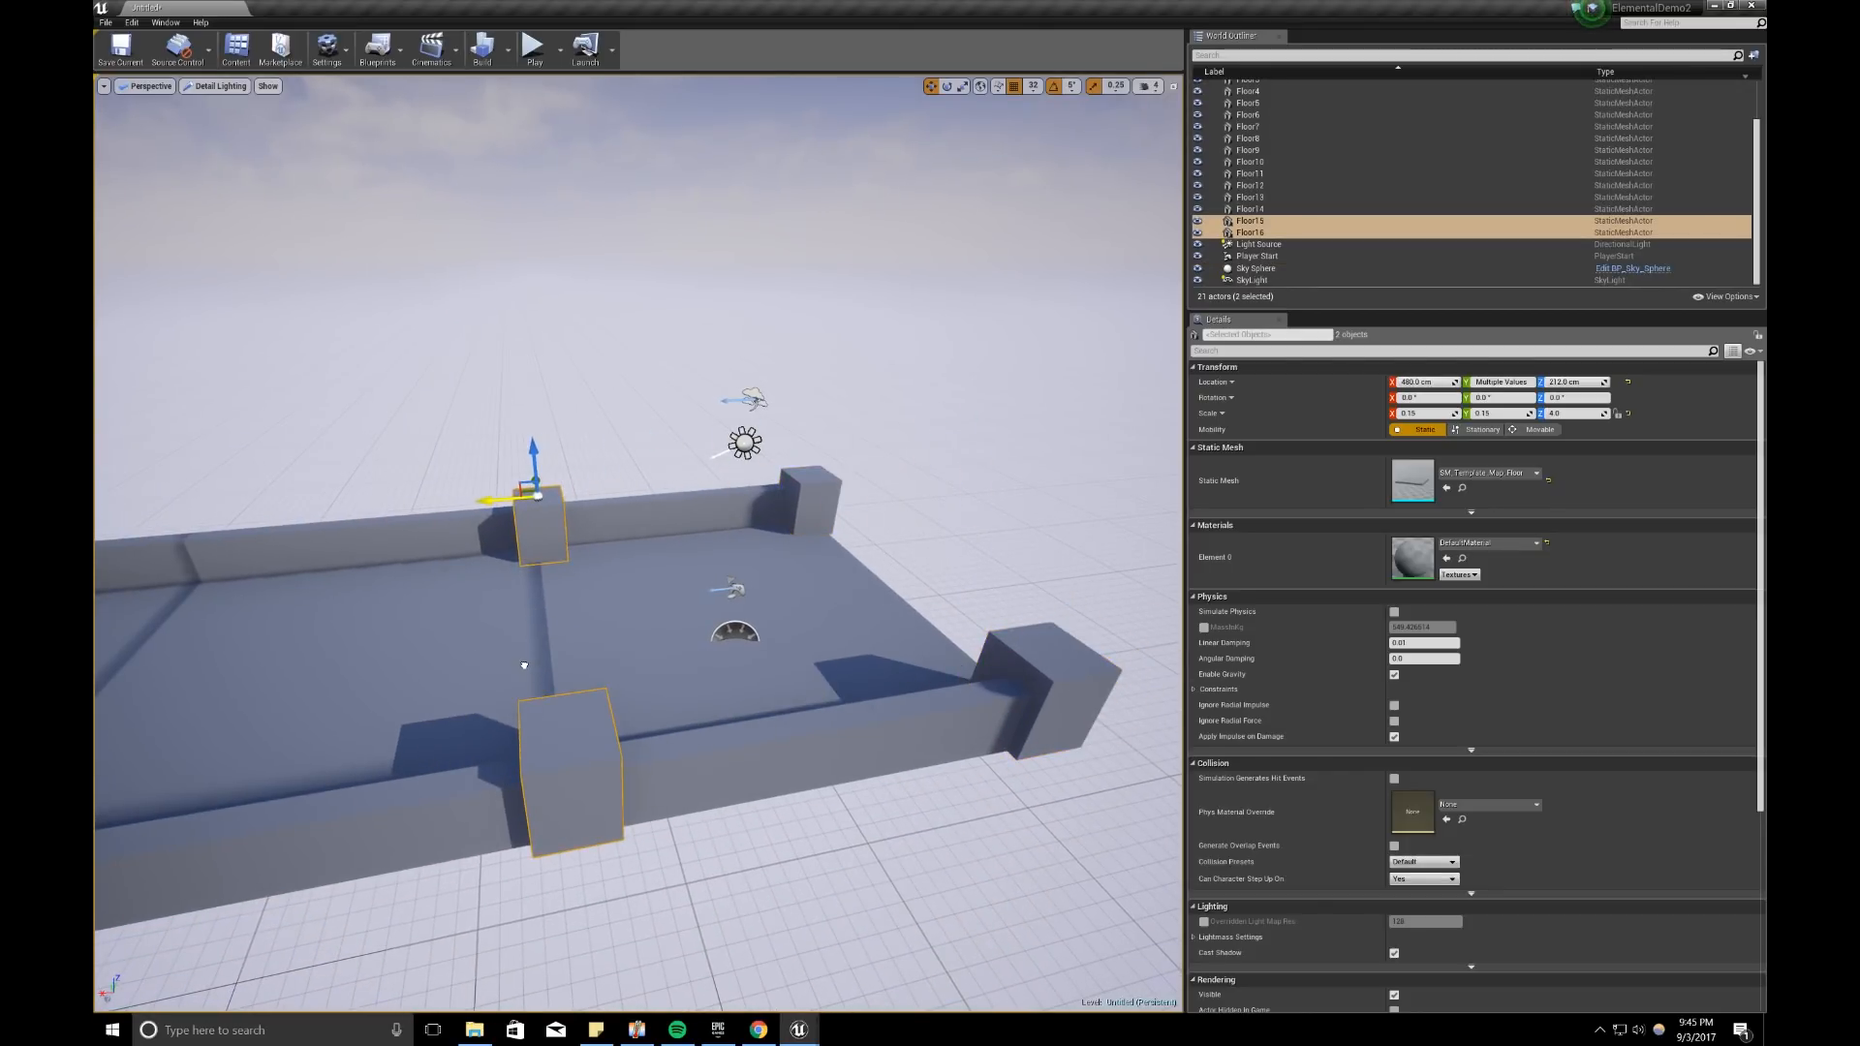
Step: Duplicate the pillar pair three more times along the path, ending with a pair at X 3424 cm
{"action": "right_click_drag", "start_coordinate": [524, 666], "coordinate": [524, 665]}
{"action": "key", "text": "s"}
{"action": "key", "text": "a"}
{"action": "left_click_drag", "start_coordinate": [698, 511], "coordinate": [441, 539], "text": "alt"}
{"action": "right_click_drag", "start_coordinate": [441, 538], "coordinate": [431, 538]}
{"action": "key", "text": "a"}
{"action": "left_click_drag", "start_coordinate": [683, 524], "coordinate": [415, 536], "text": "alt"}
{"action": "right_click_drag", "start_coordinate": [415, 536], "coordinate": [414, 536]}
{"action": "key", "text": "a"}
{"action": "left_click_drag", "start_coordinate": [569, 530], "coordinate": [312, 536], "text": "alt"}
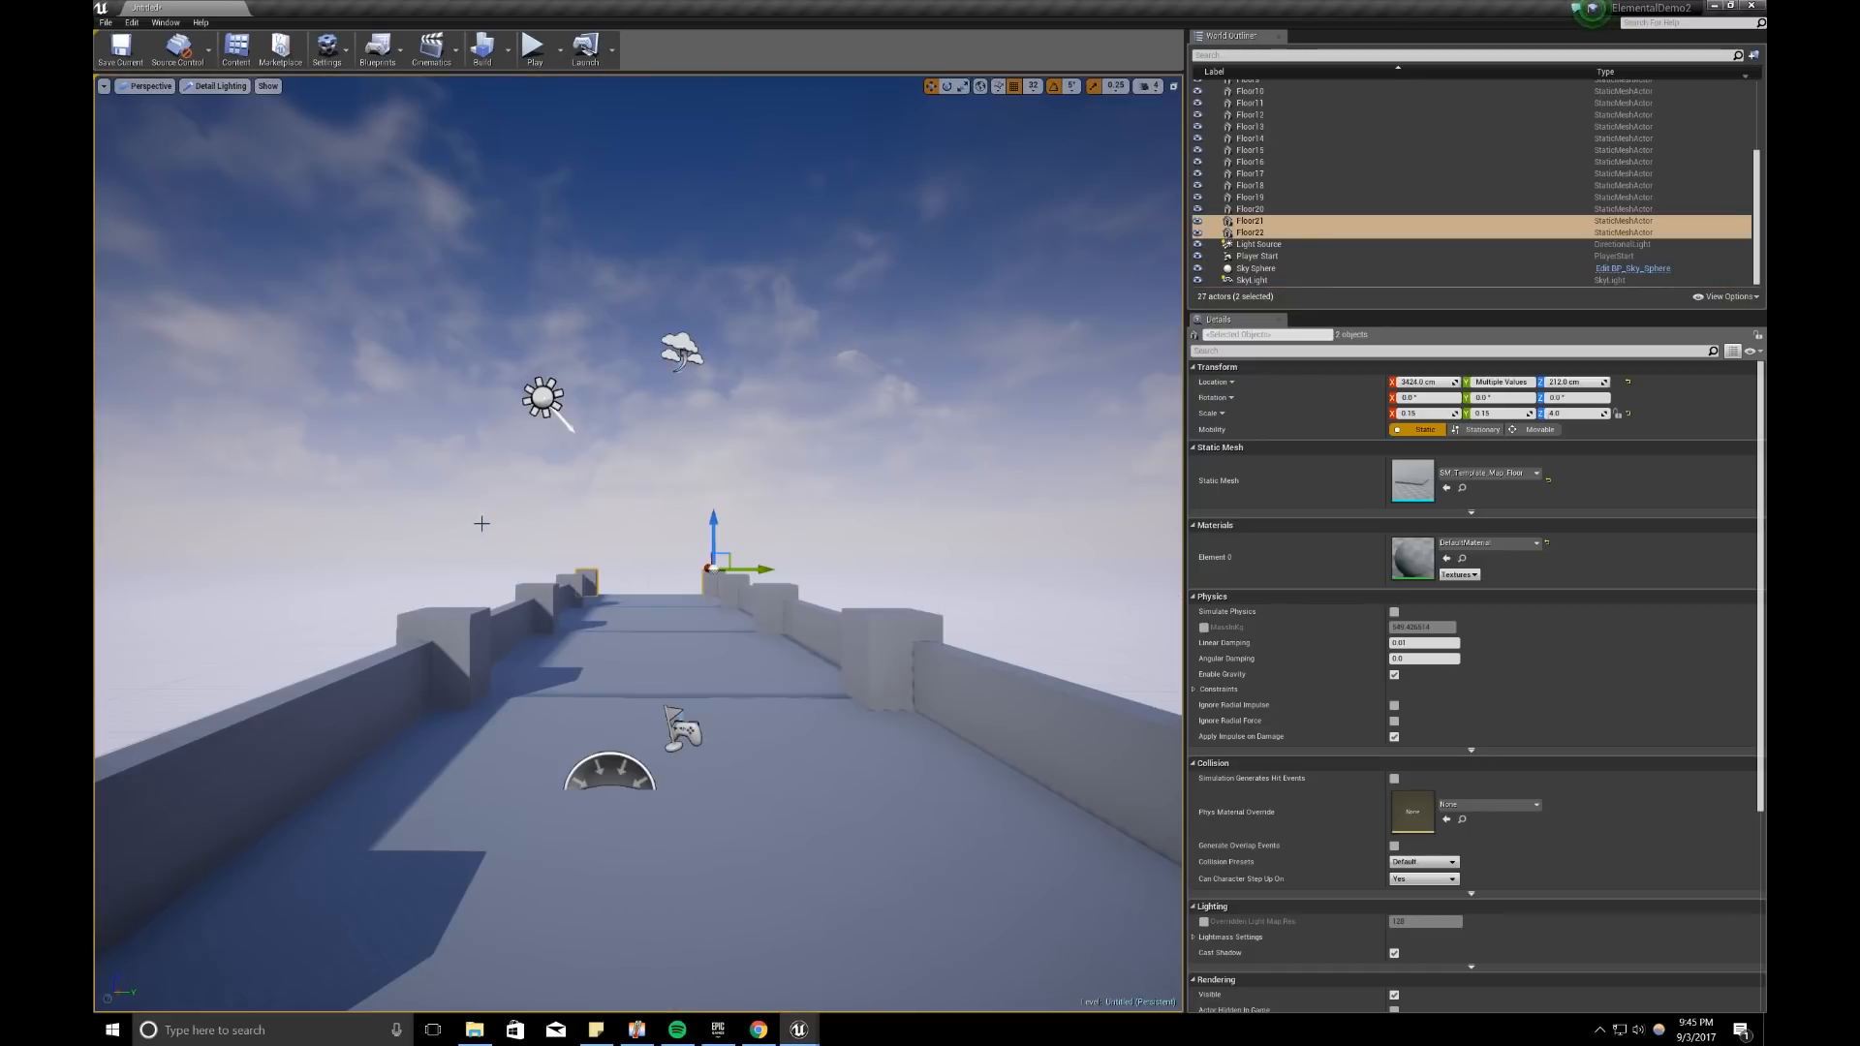
Step: Switch to Chrome to check the castle gate concept image, and move its window clear of the level editor
{"action": "left_click", "coordinate": [765, 426]}
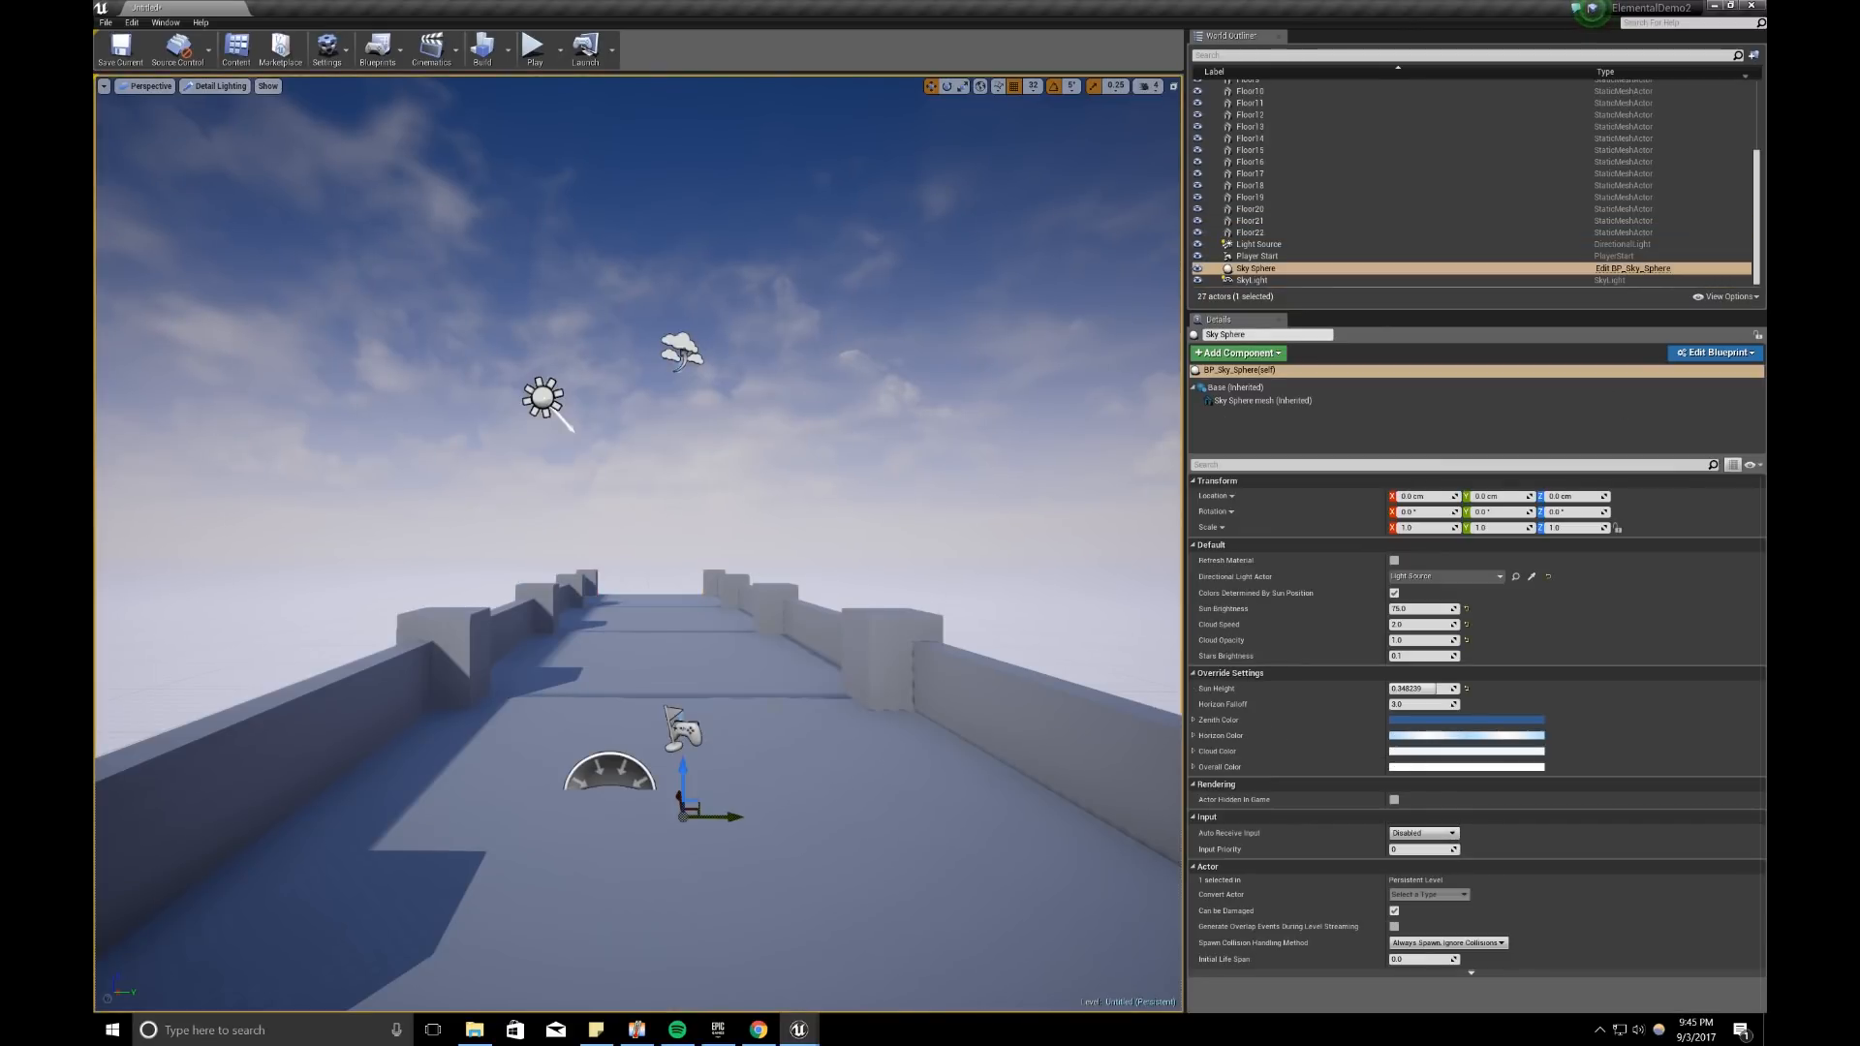
{"action": "left_click", "coordinate": [758, 1030]}
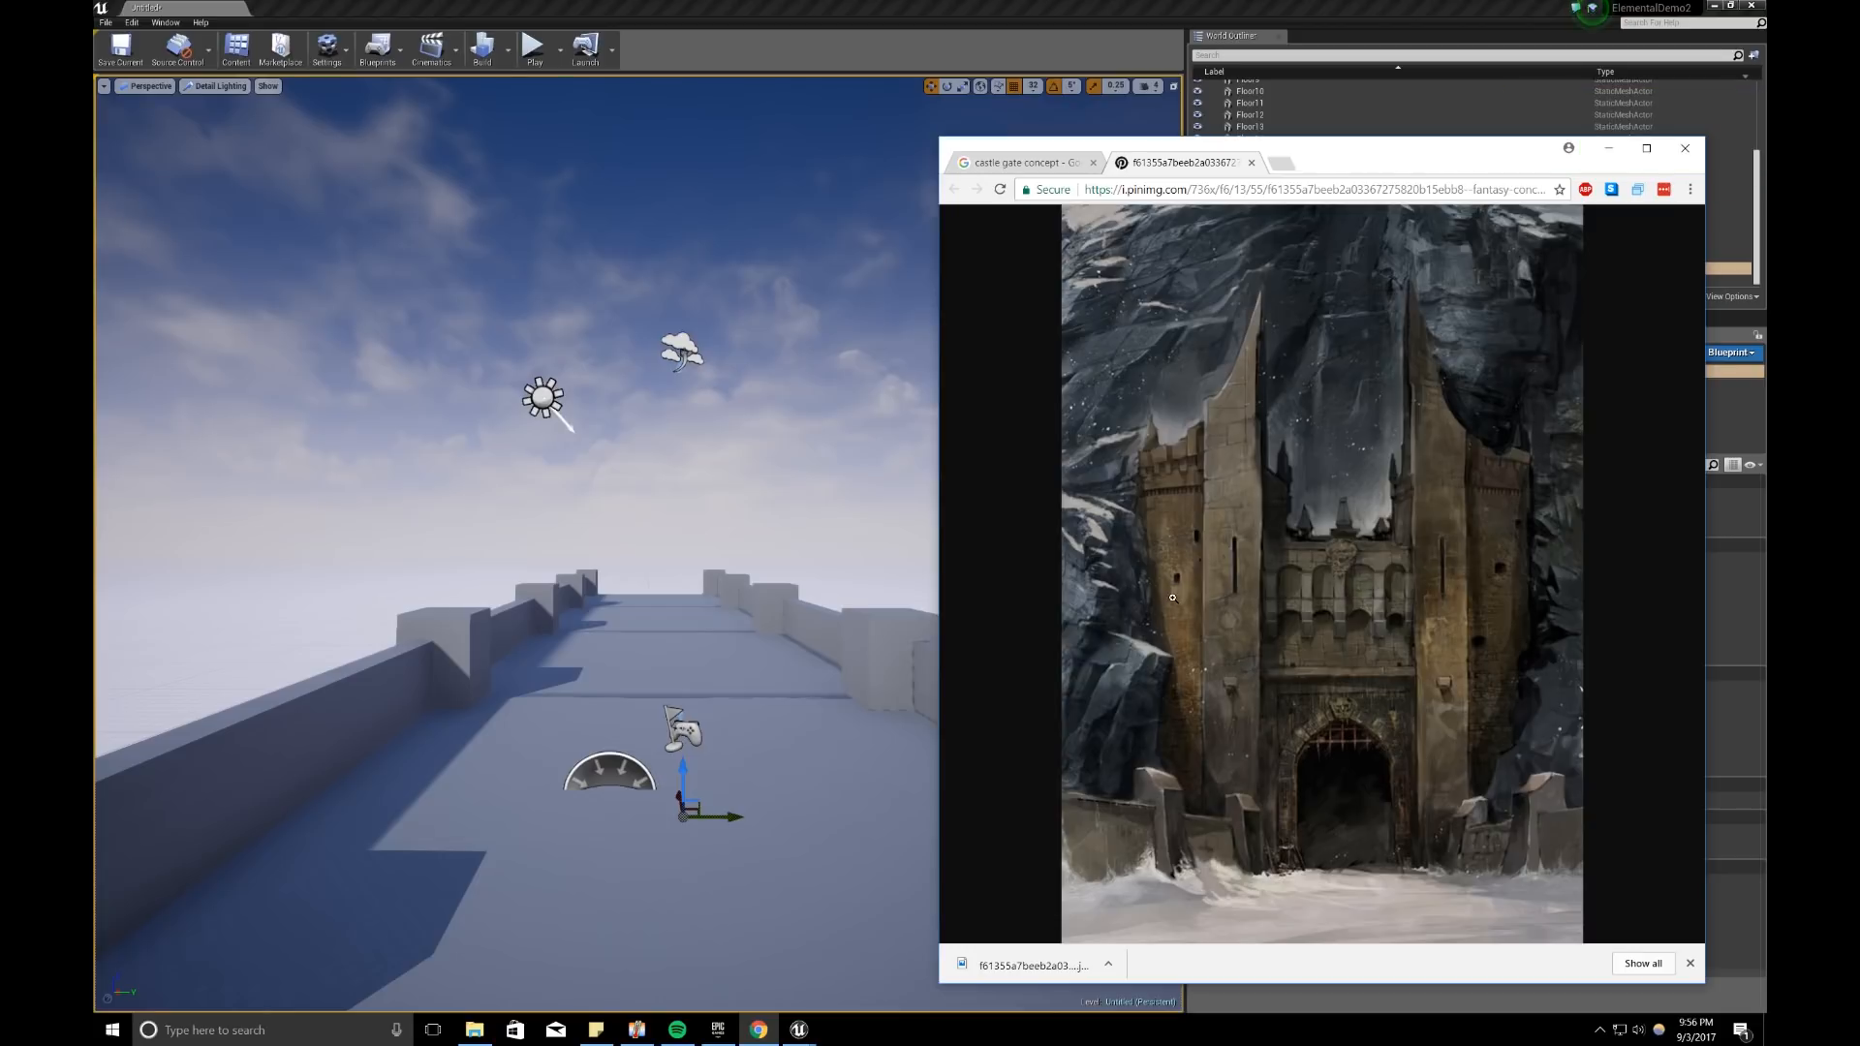
{"action": "left_click", "coordinate": [1607, 148]}
{"action": "key", "text": "w"}
{"action": "right_click_drag", "start_coordinate": [944, 427], "coordinate": [943, 427]}
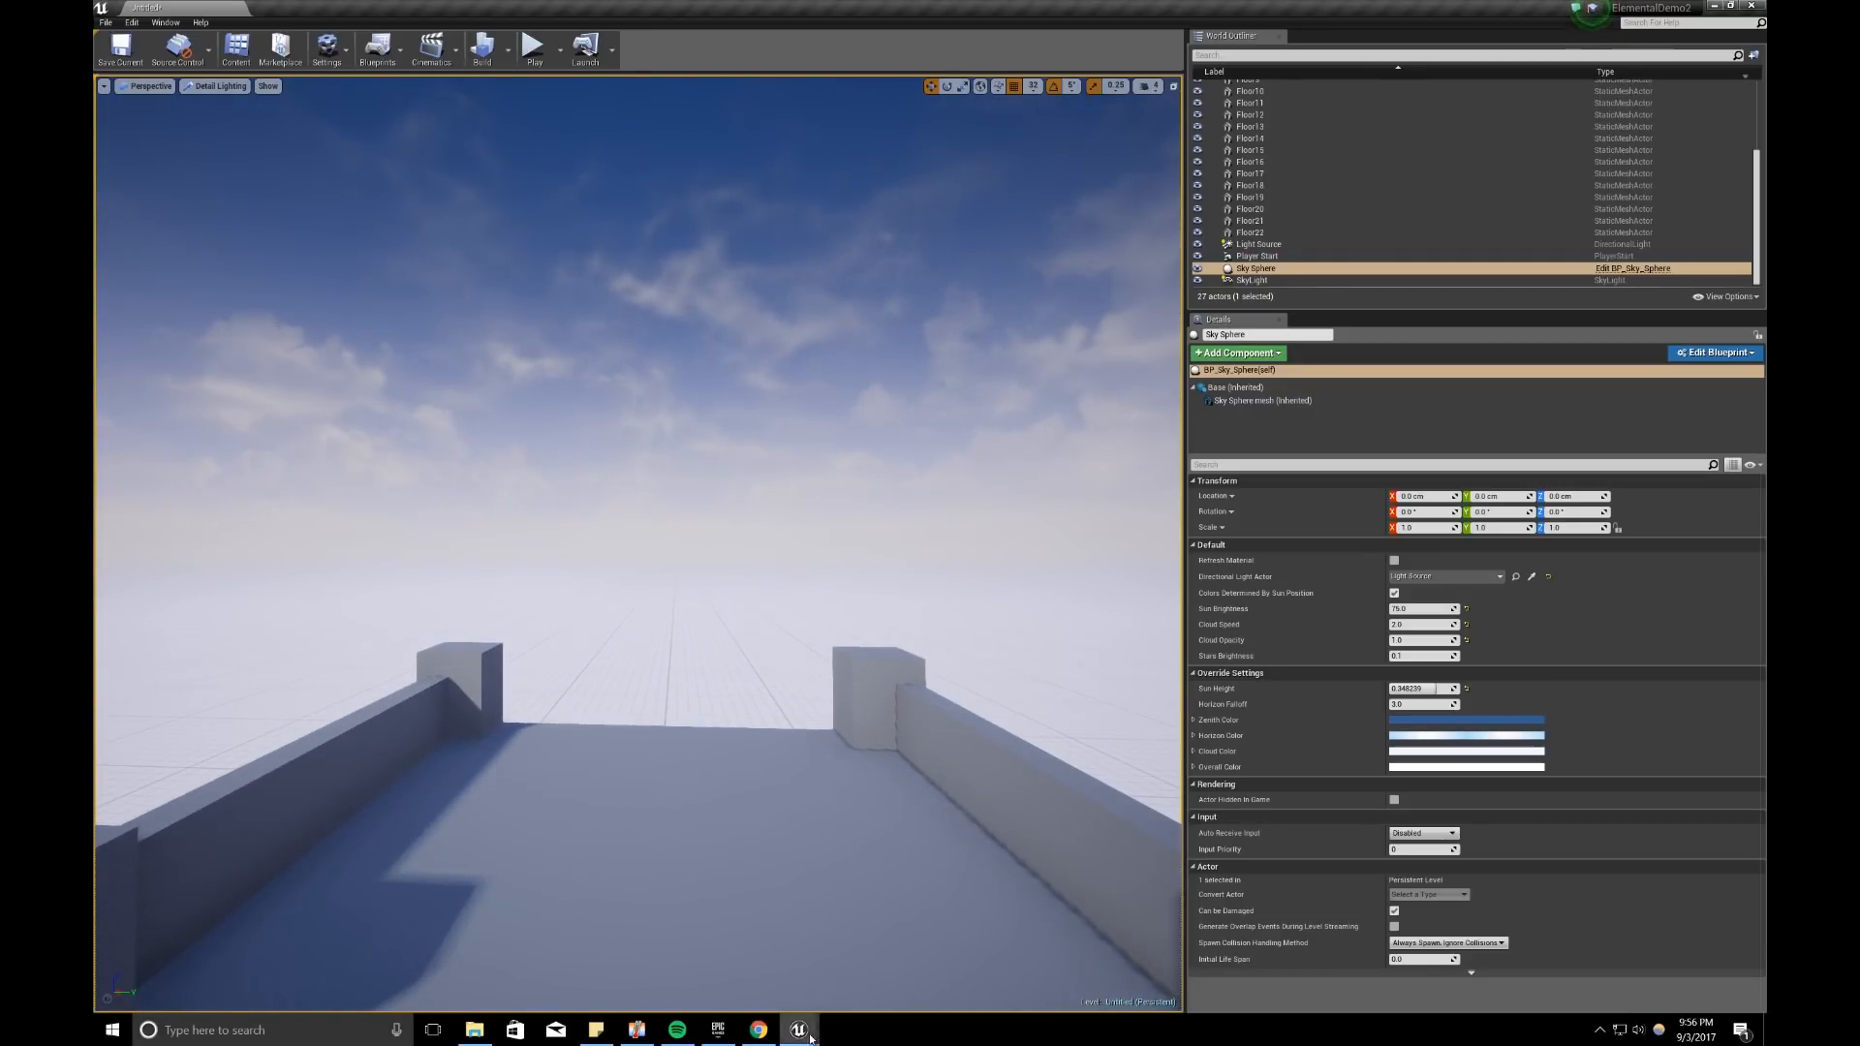
{"action": "left_click", "coordinate": [759, 1029]}
{"action": "left_click_drag", "start_coordinate": [1405, 173], "coordinate": [94, 184]}
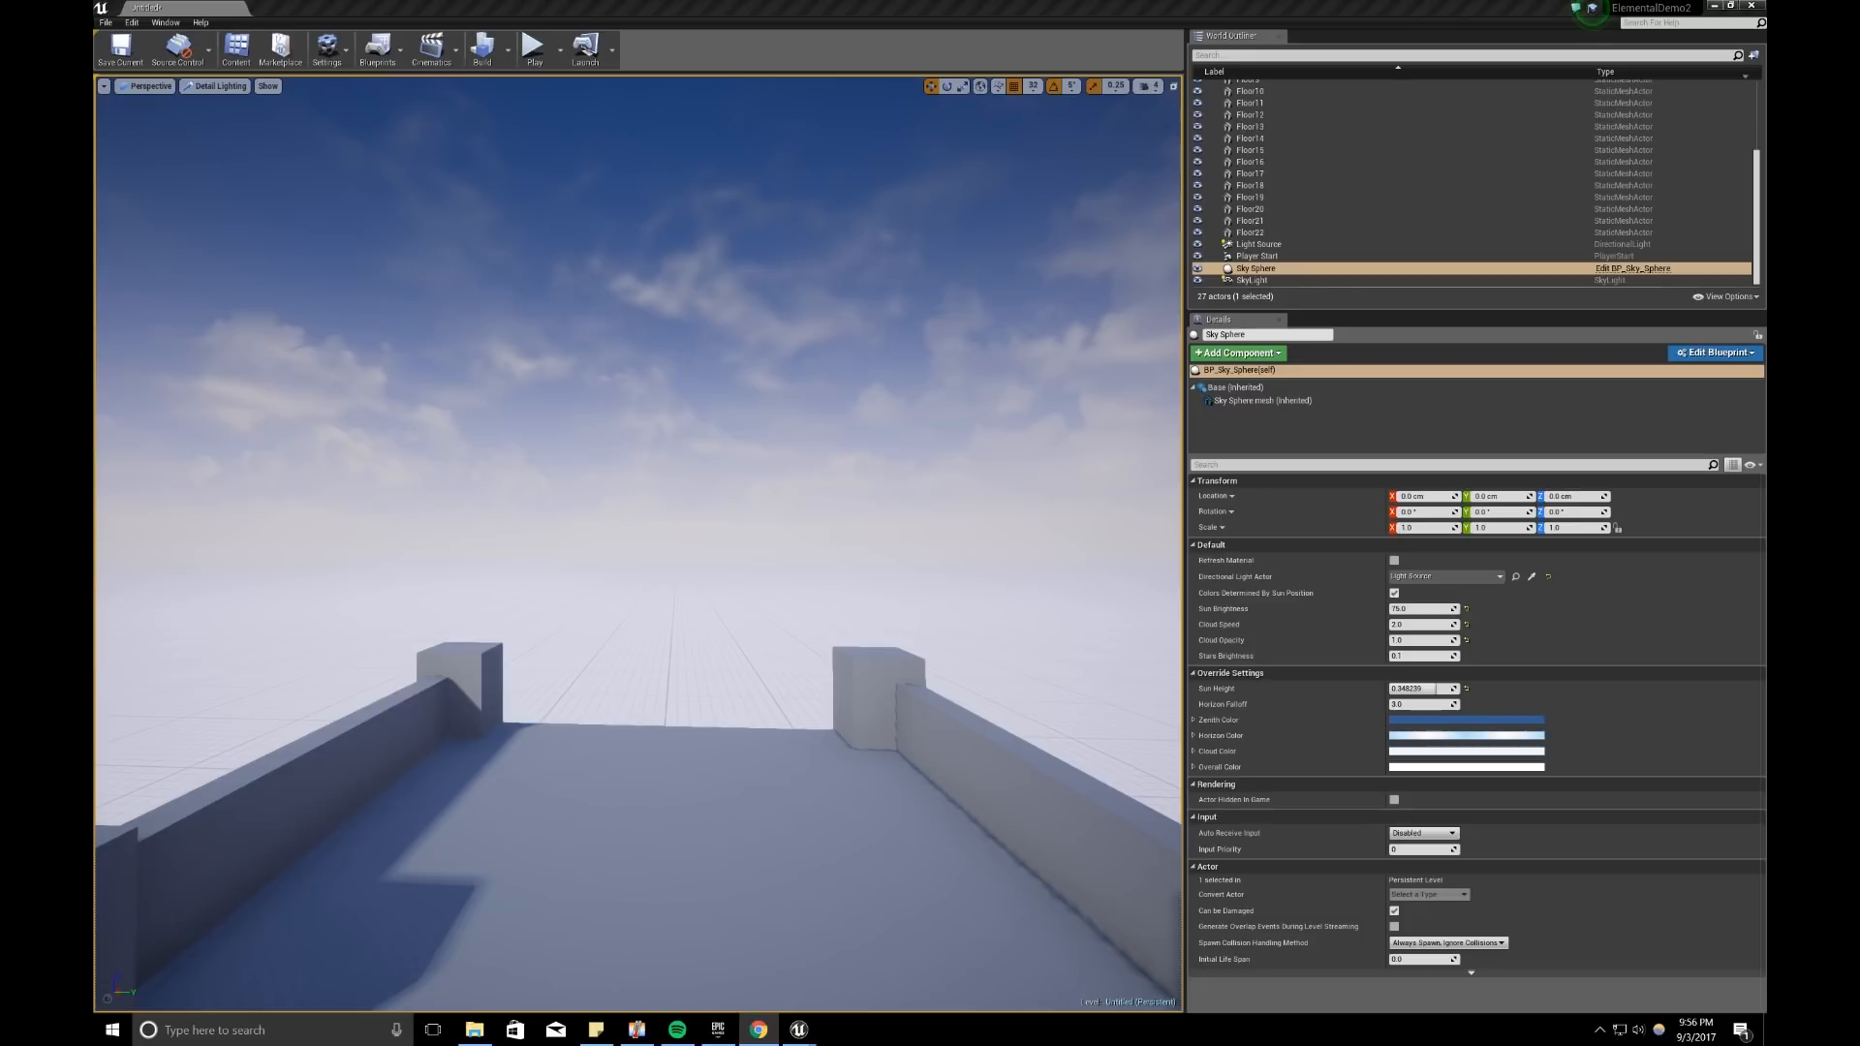
{"action": "right_click_drag", "start_coordinate": [501, 746], "coordinate": [500, 738]}
{"action": "key", "text": "s"}
{"action": "key", "text": "w"}
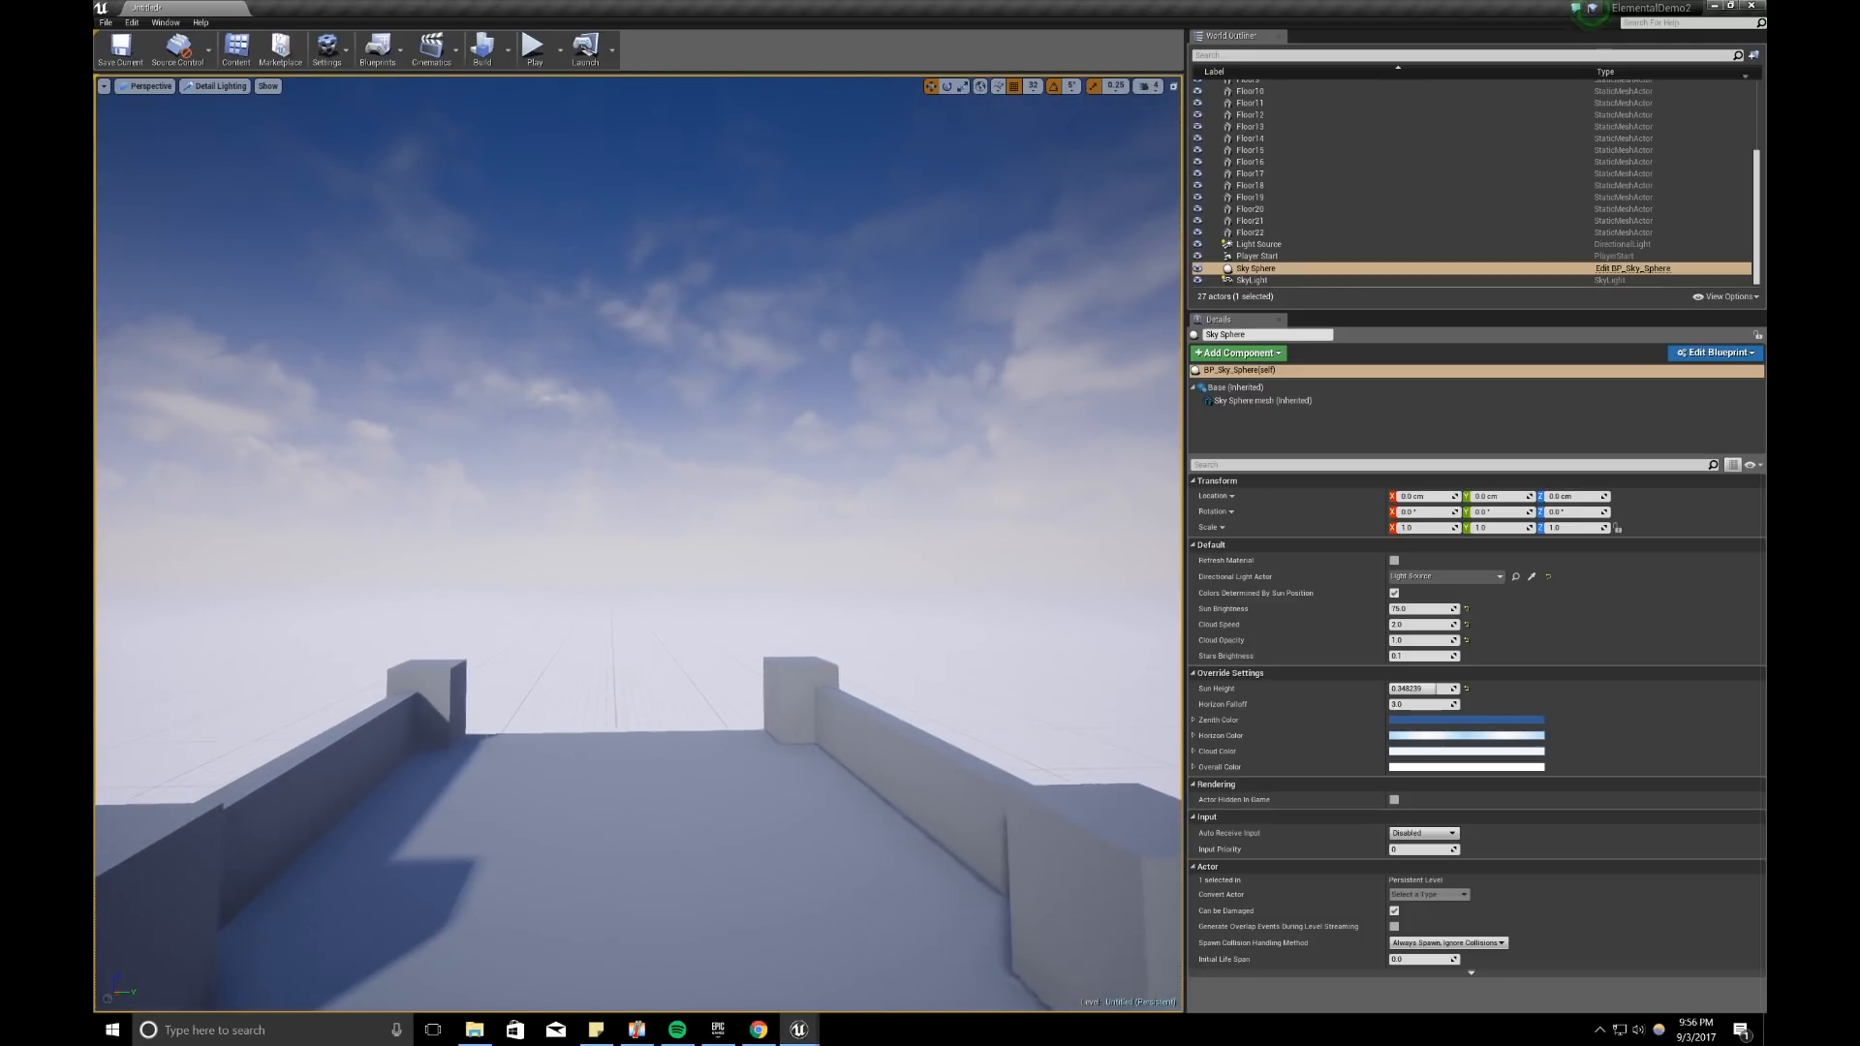
{"action": "left_click", "coordinate": [431, 693]}
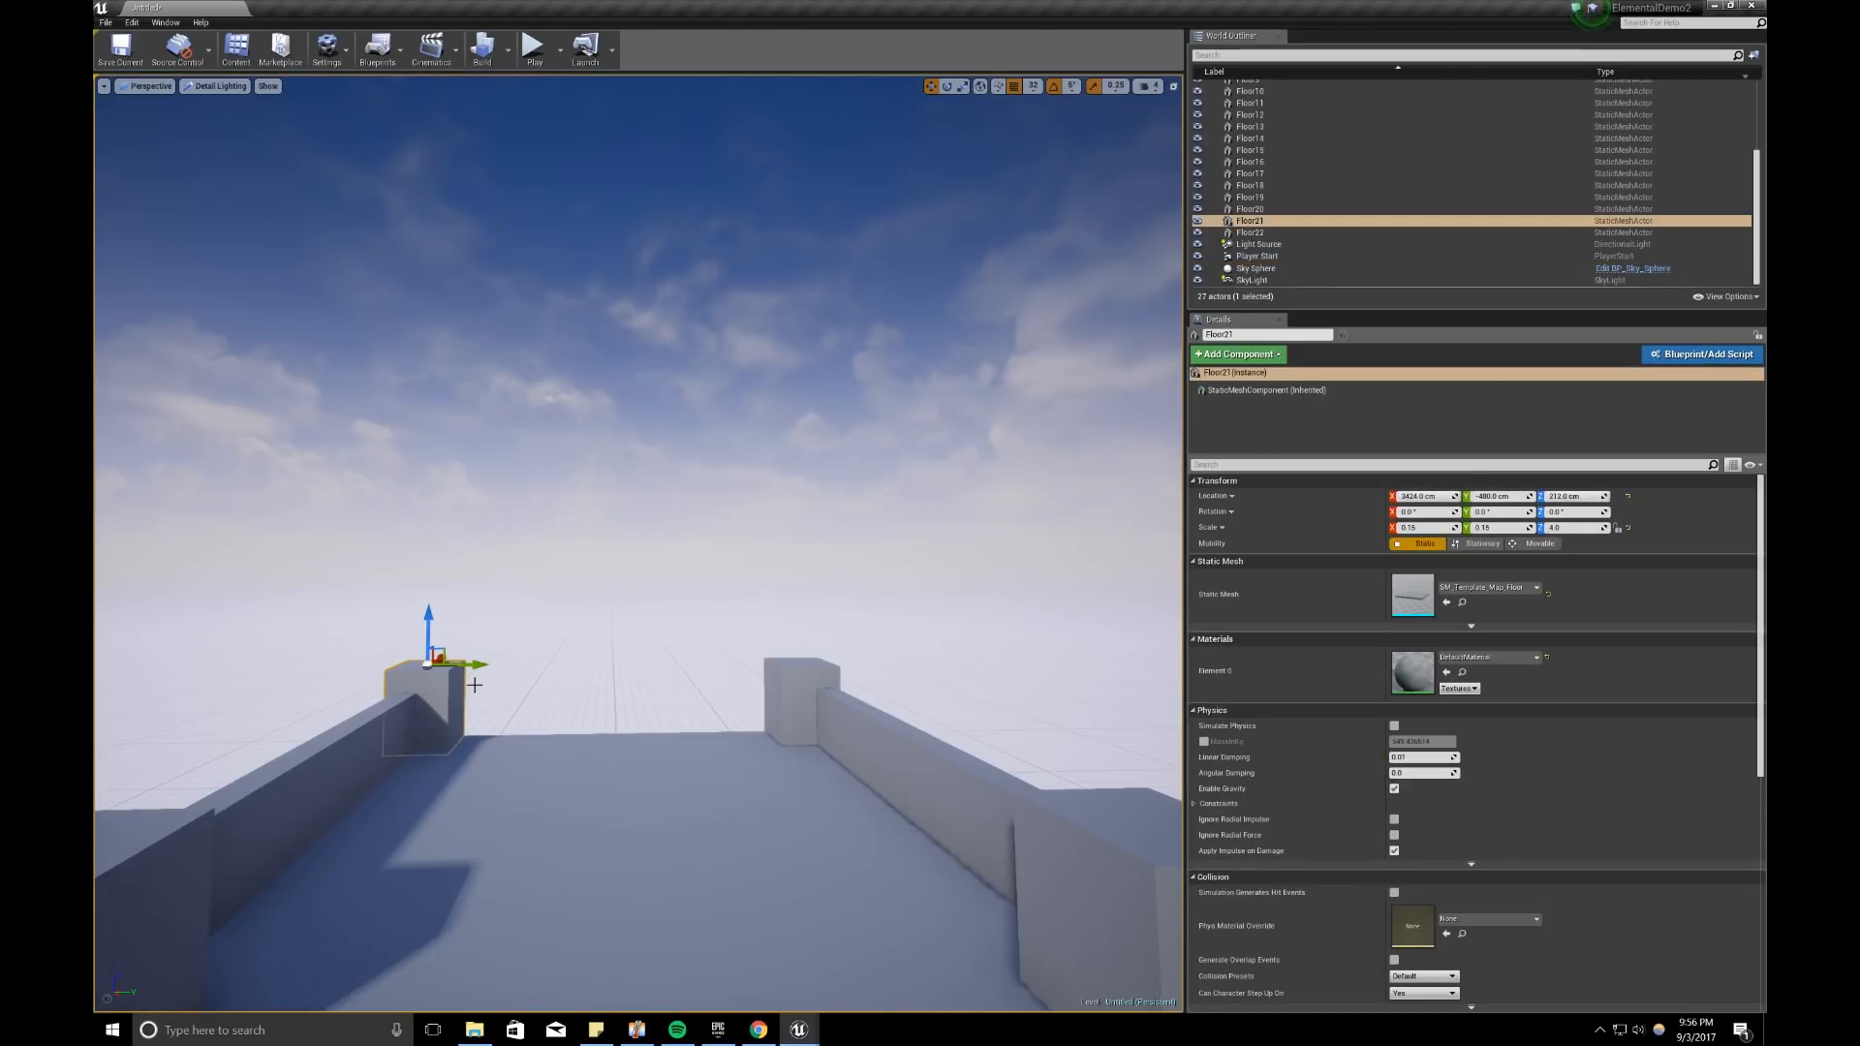
{"action": "left_click_drag", "start_coordinate": [470, 665], "coordinate": [527, 664], "text": "alt"}
{"action": "right_click_drag", "start_coordinate": [526, 665], "coordinate": [474, 689]}
{"action": "key", "text": "w"}
{"action": "key", "text": "d"}
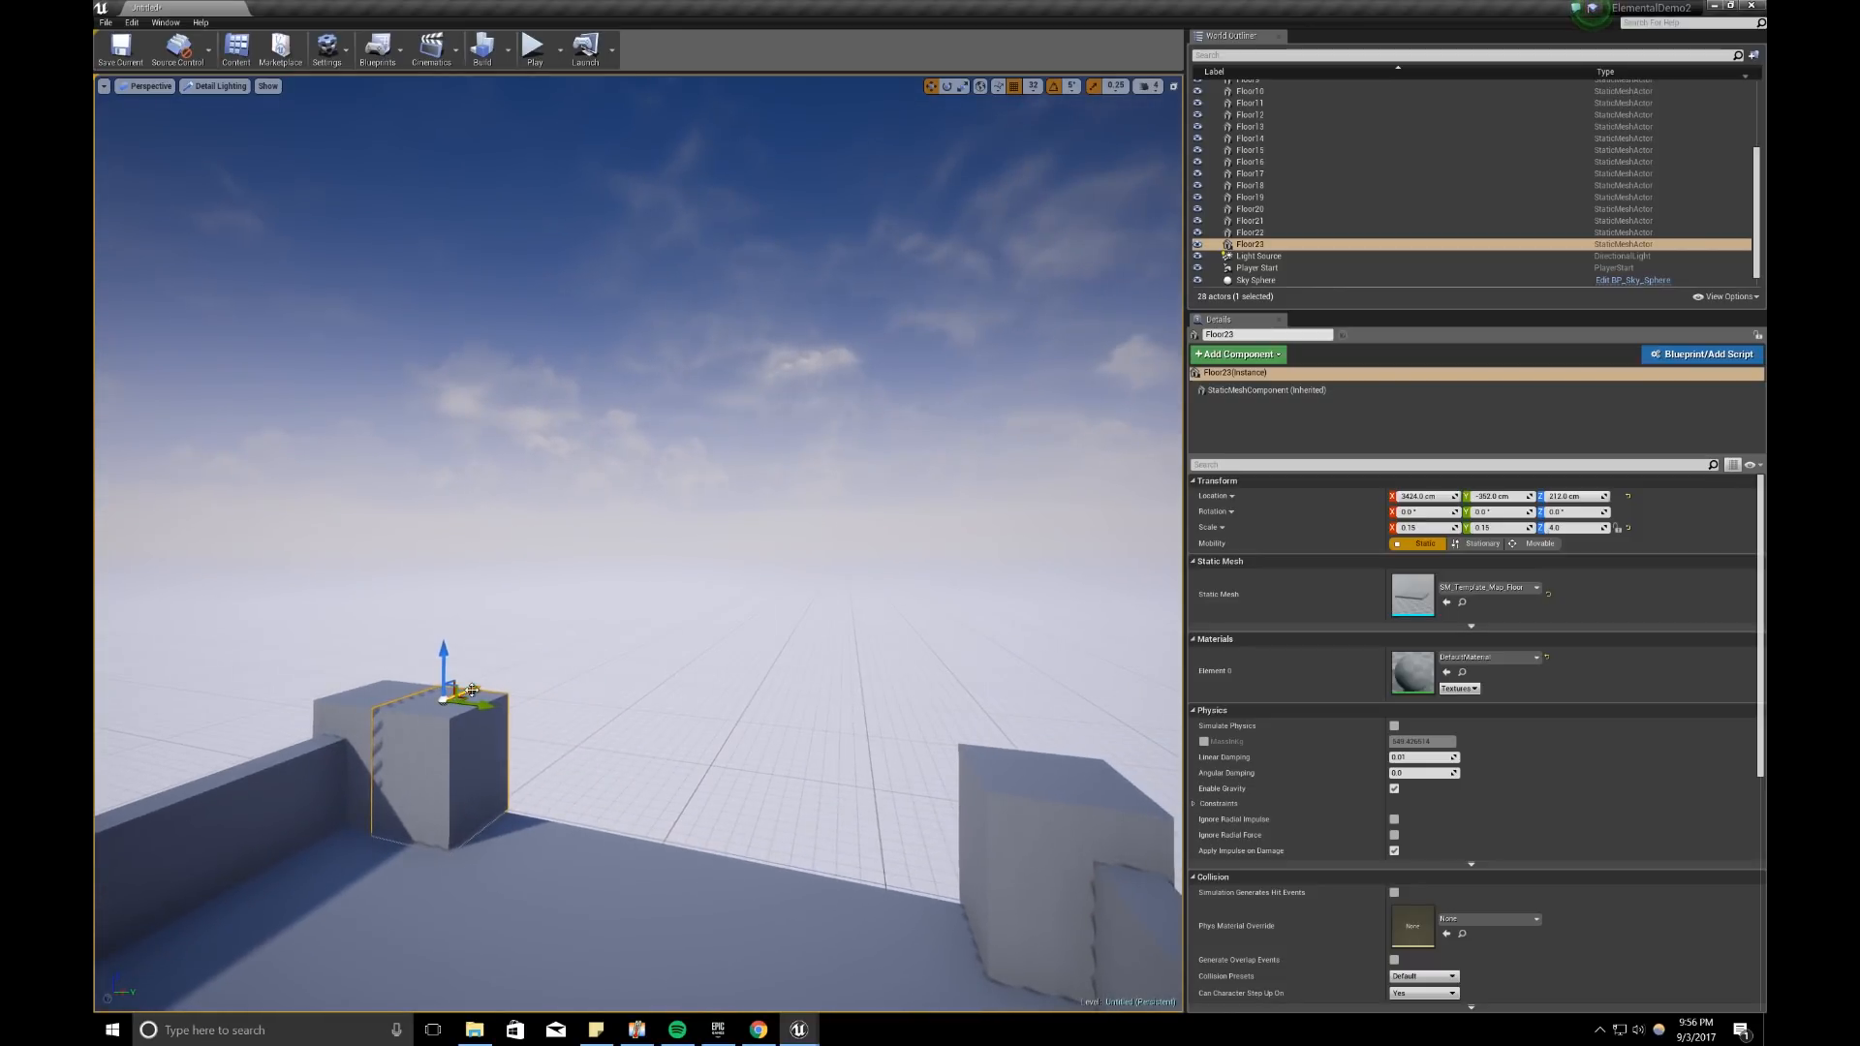
{"action": "left_click_drag", "start_coordinate": [472, 690], "coordinate": [511, 671]}
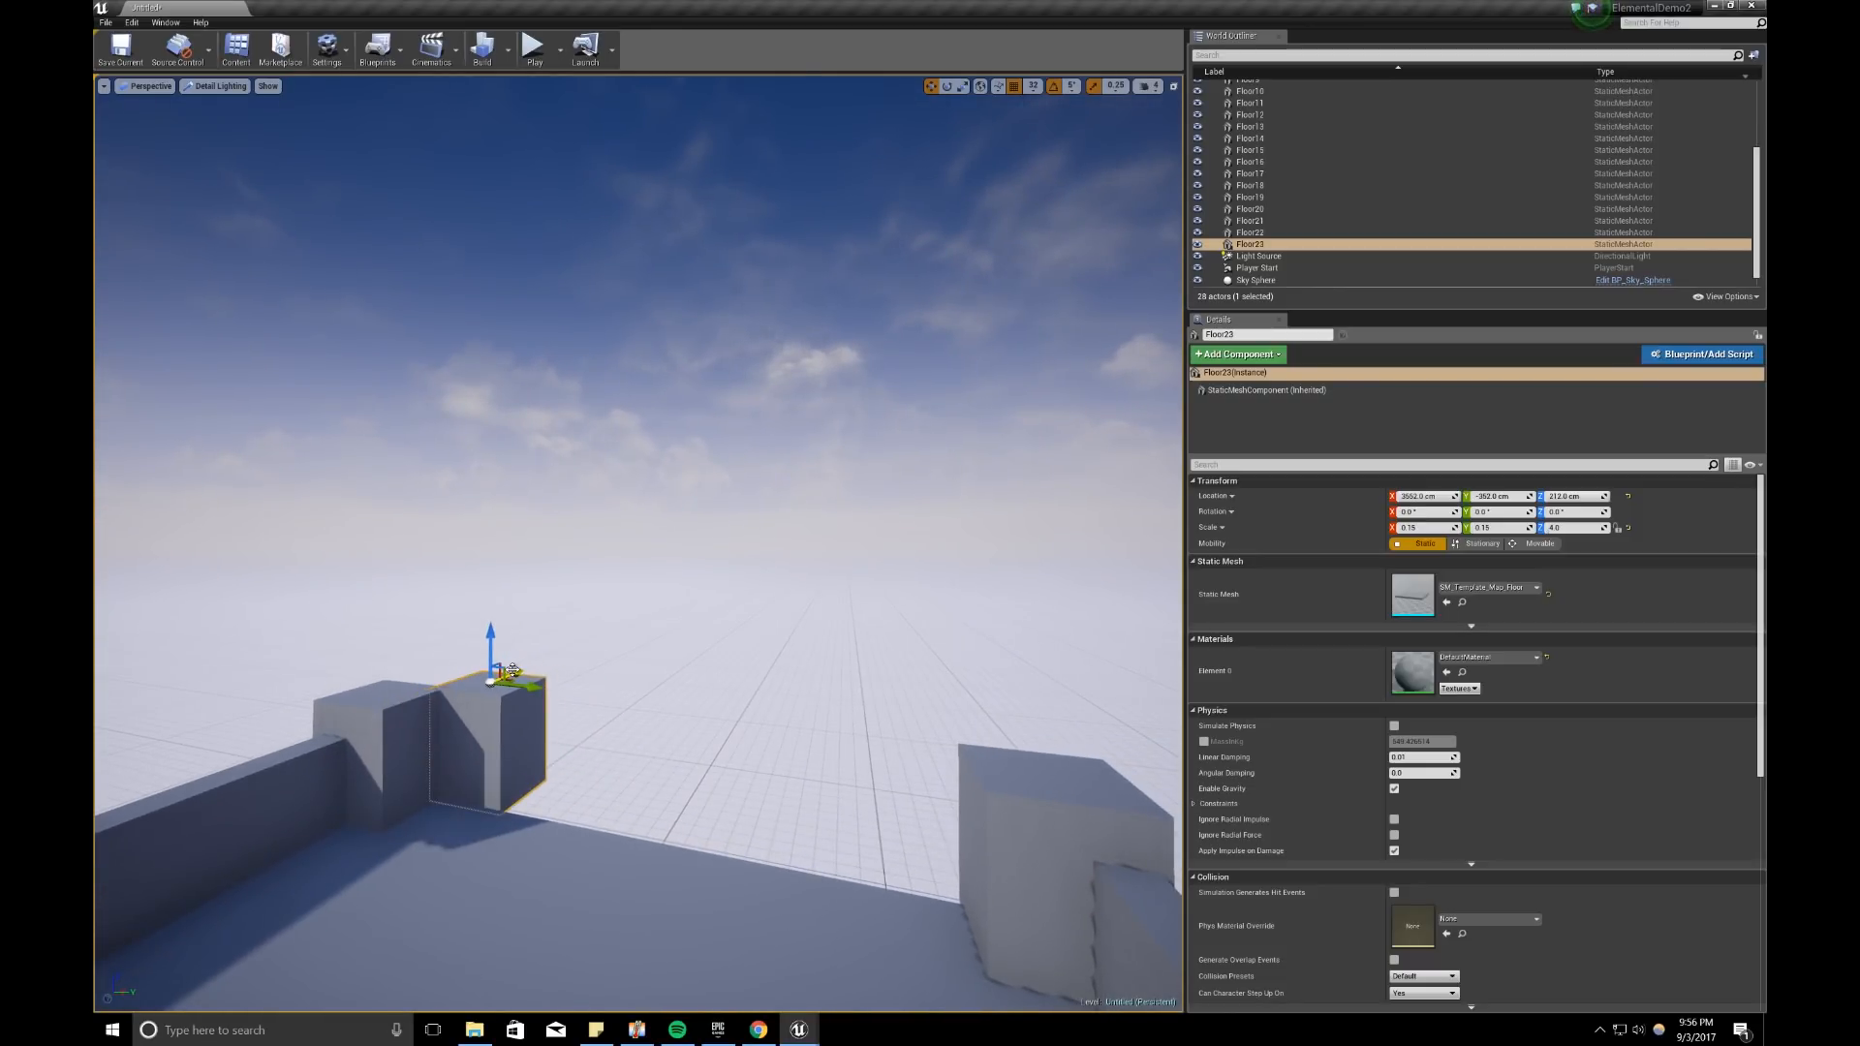
{"action": "key", "text": "Delete"}
Step: Duplicate the last floor piece along X to extend the path beyond the final pillar pair
{"action": "left_click", "coordinate": [613, 852]}
{"action": "right_click_drag", "start_coordinate": [612, 852], "coordinate": [556, 898]}
{"action": "key", "text": "s"}
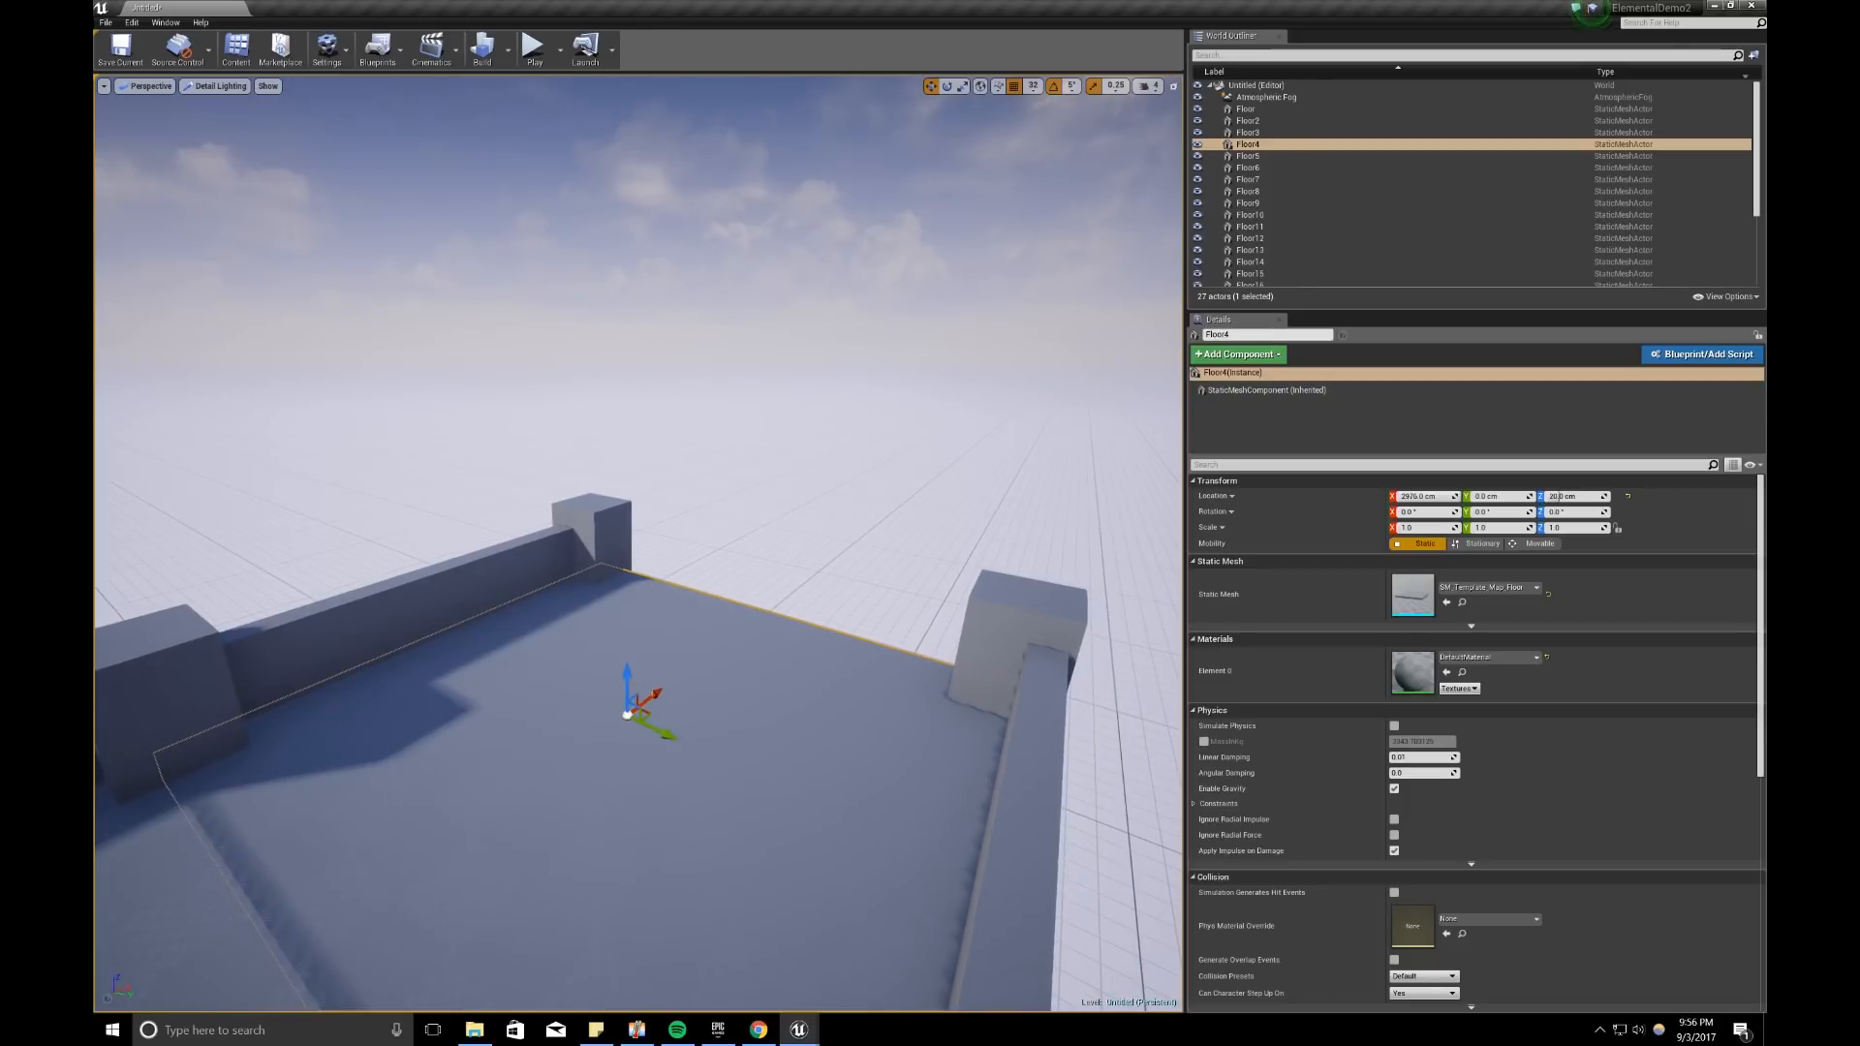
{"action": "left_click_drag", "start_coordinate": [661, 691], "coordinate": [864, 529], "text": "alt"}
Step: Duplicate the final negative-Y pillar inward to Y -352 cm and move the copy forward to X 3552 cm
{"action": "mouse_move", "coordinate": [501, 652]}
{"action": "right_mouse_down"}
{"action": "mouse_move", "coordinate": [554, 633]}
{"action": "mouse_move", "coordinate": [519, 626]}
{"action": "right_mouse_up"}
{"action": "key", "text": "a"}
{"action": "left_click", "coordinate": [548, 630]}
{"action": "key", "text": "w"}
{"action": "key", "text": "d"}
{"action": "left_click_drag", "start_coordinate": [400, 625], "coordinate": [473, 652], "text": "alt"}
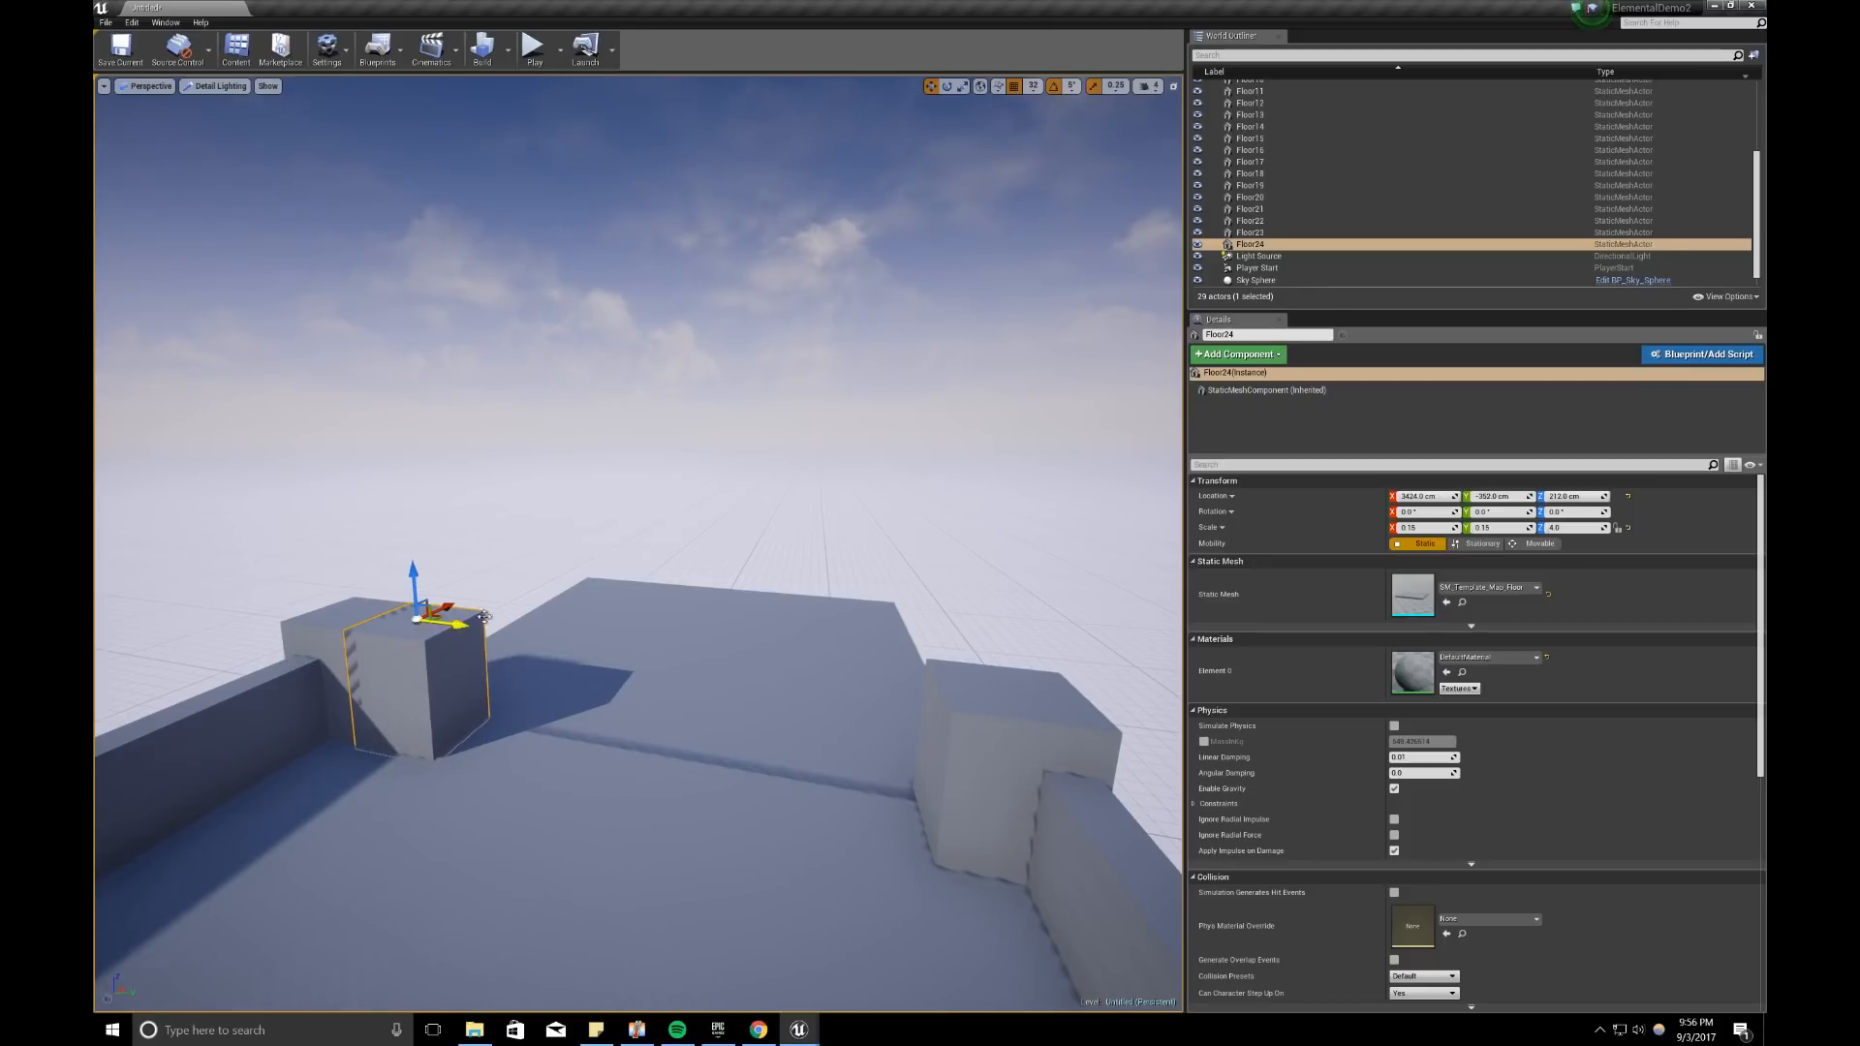
{"action": "right_click_drag", "start_coordinate": [473, 652], "coordinate": [430, 642]}
{"action": "key", "text": "w"}
{"action": "left_click_drag", "start_coordinate": [487, 659], "coordinate": [564, 642]}
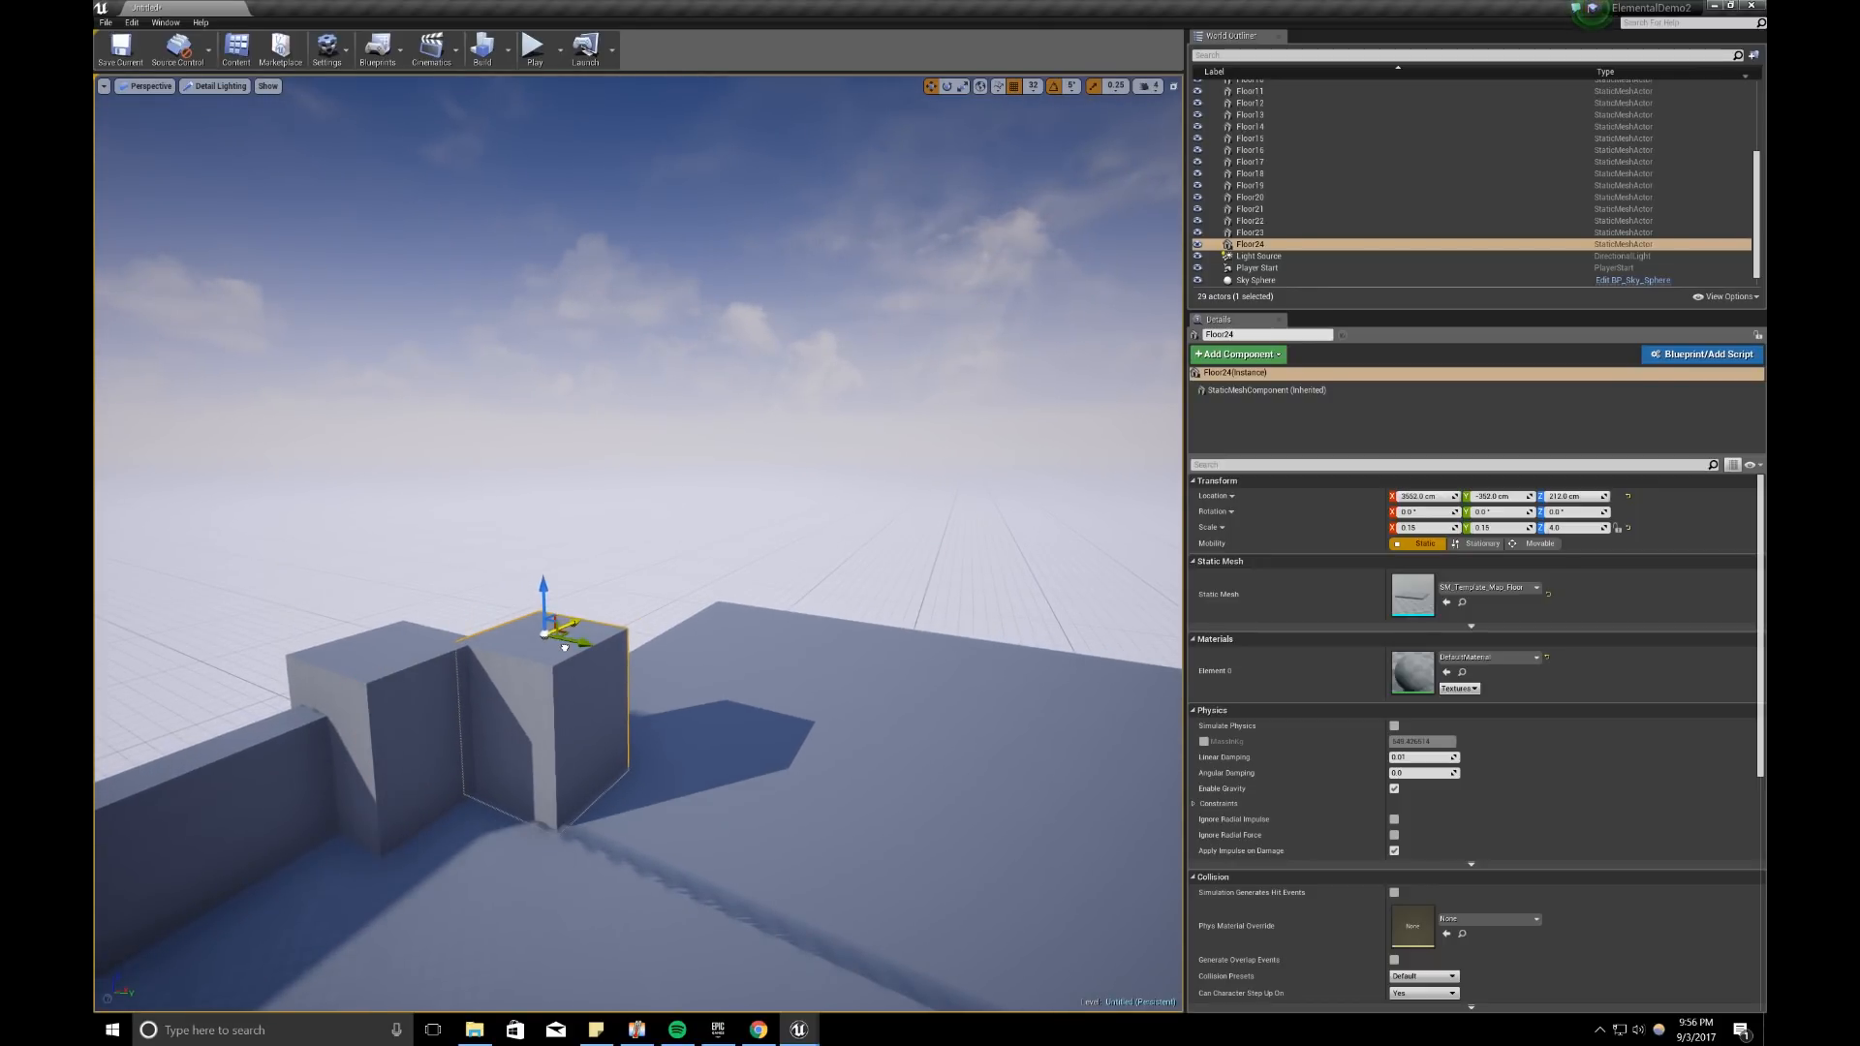
Step: Duplicate the inner gate pillar across the path to Y 384 cm beside the opposite end pillar
{"action": "right_click_drag", "start_coordinate": [564, 641], "coordinate": [669, 642]}
{"action": "key", "text": "s"}
{"action": "left_click_drag", "start_coordinate": [425, 637], "coordinate": [847, 607], "text": "alt"}
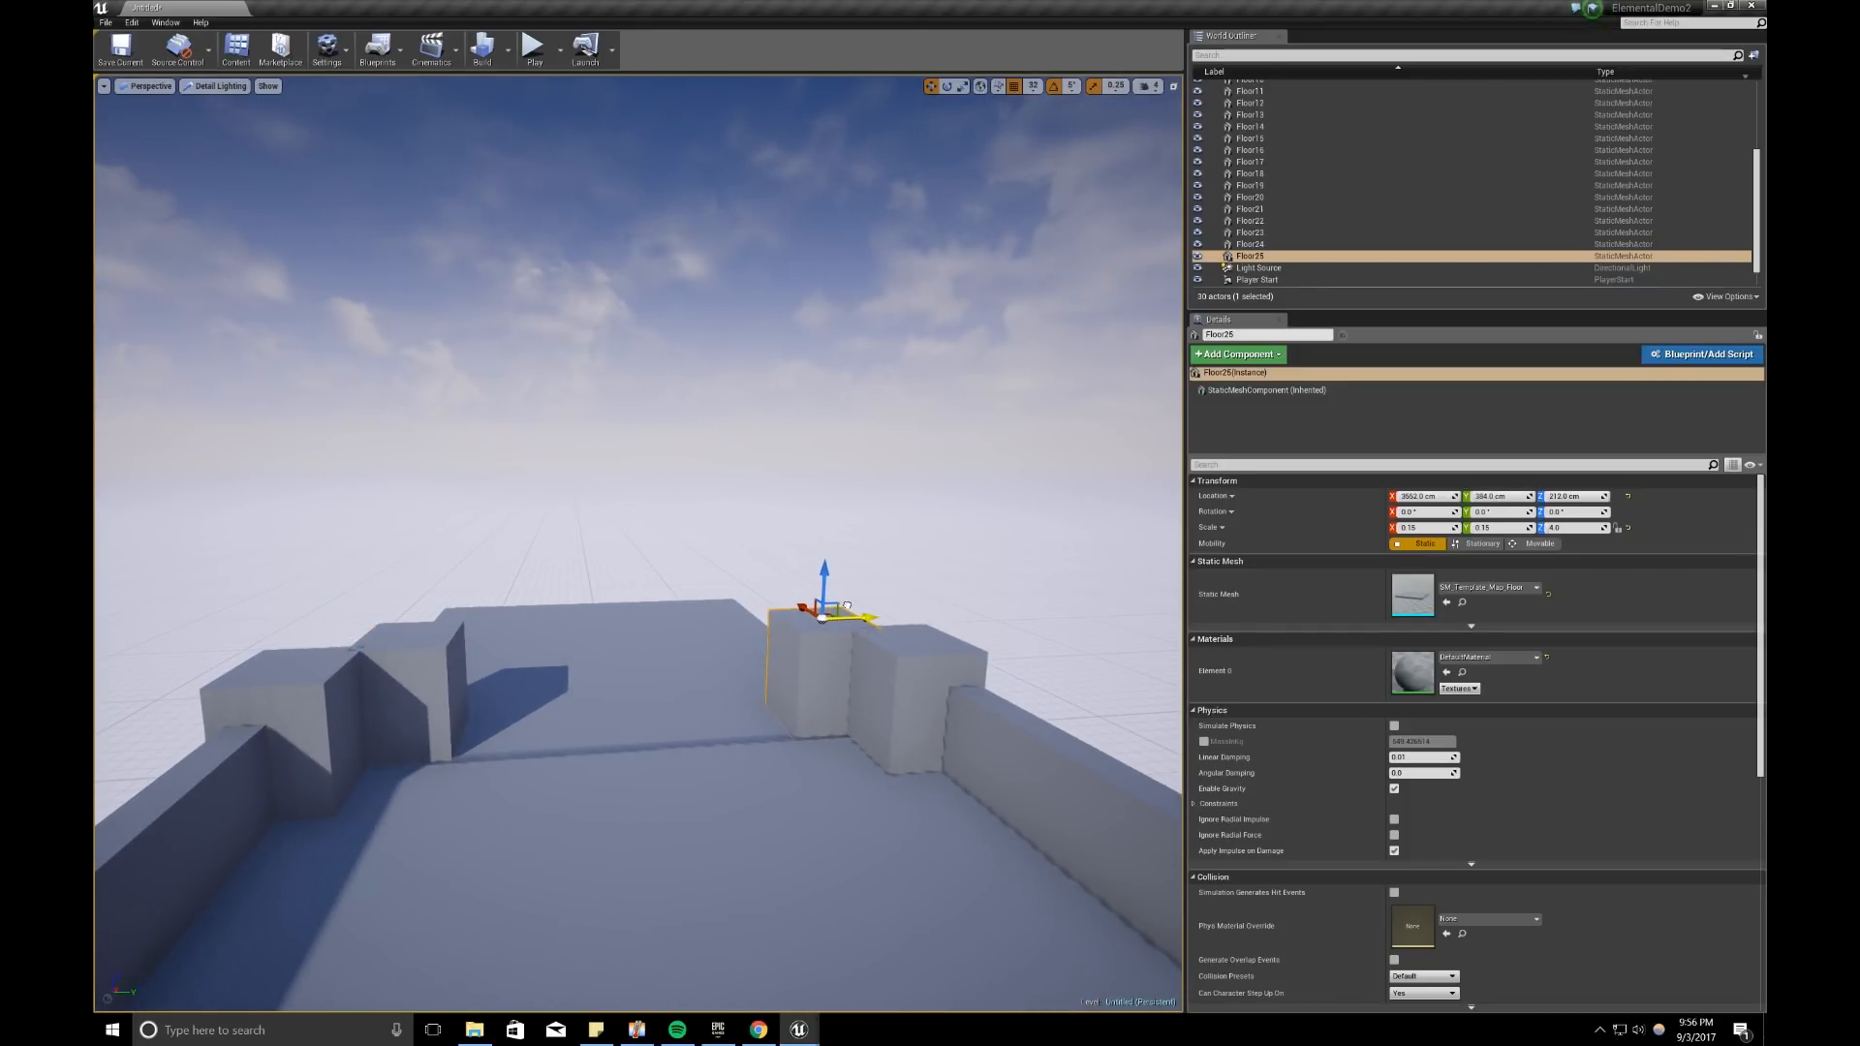
Step: Set both inner gate pillars' Z scale to 16 and raise them to Z 820 cm
{"action": "left_click", "coordinate": [439, 682], "text": "ctrl"}
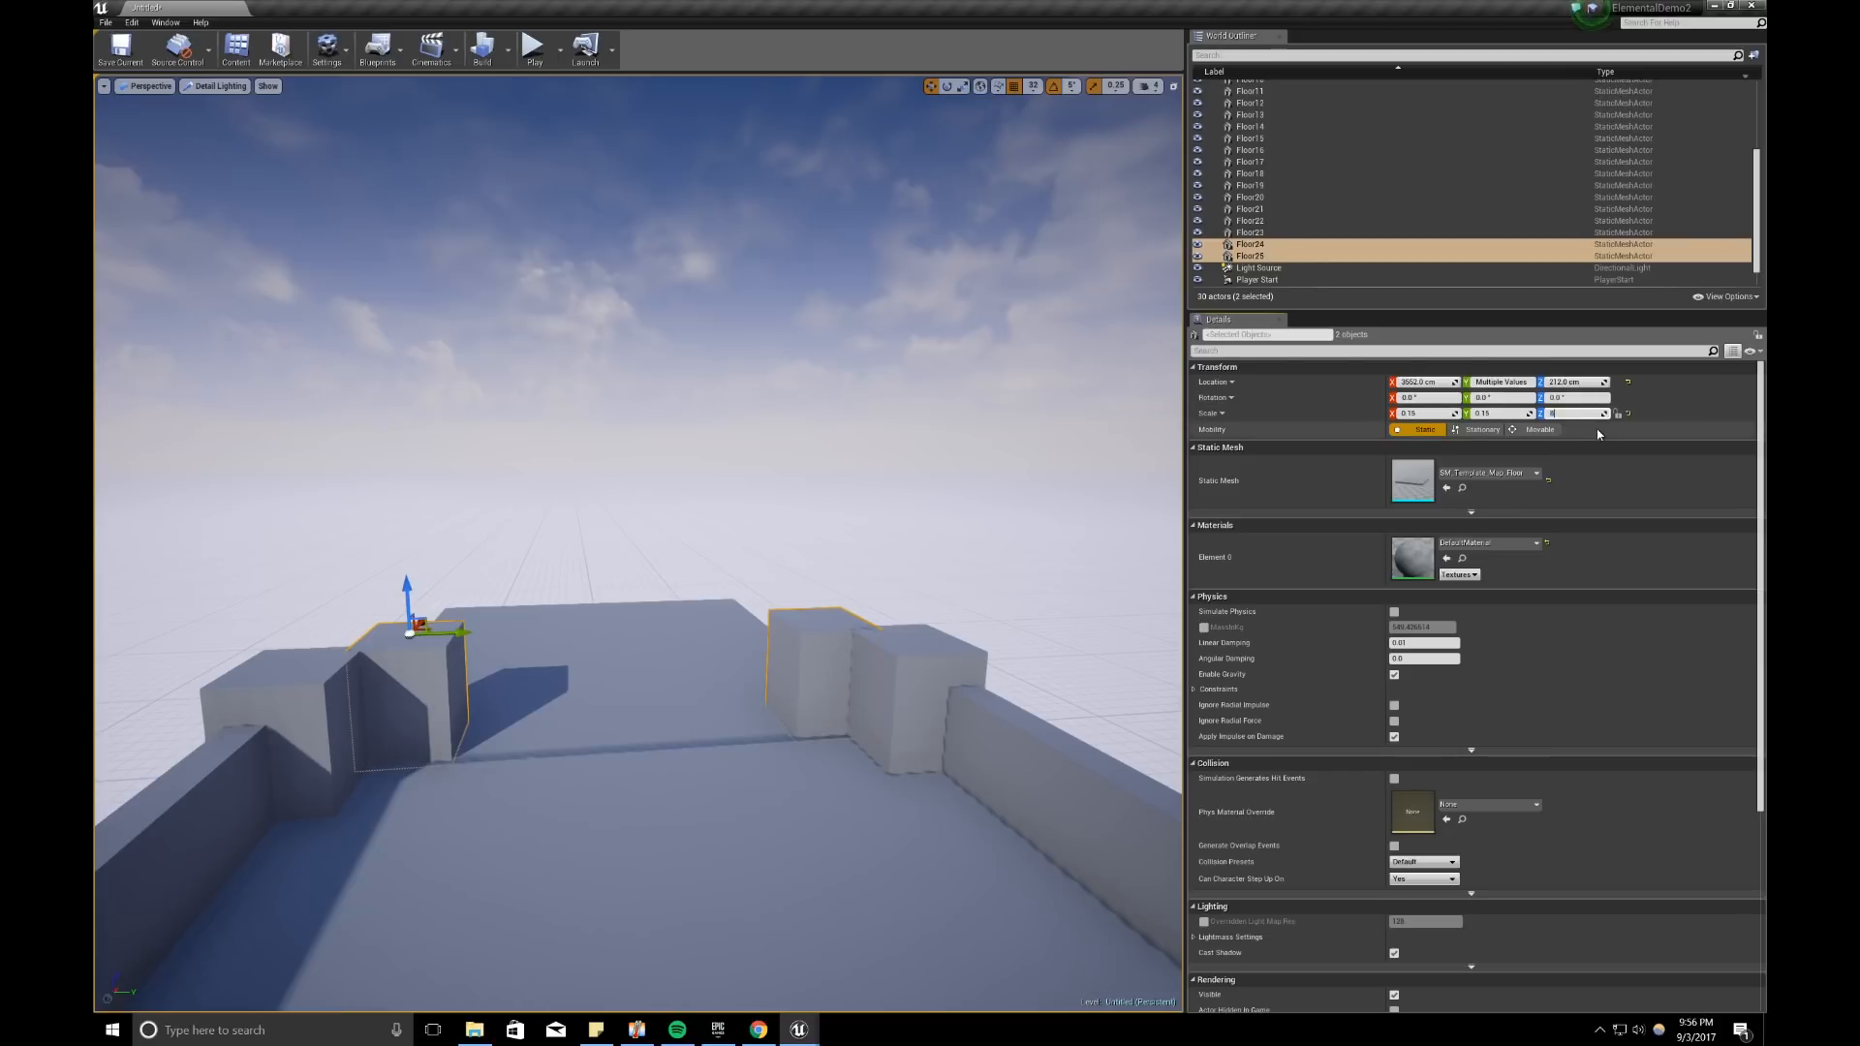
{"action": "key", "text": "Return"}
{"action": "left_click_drag", "start_coordinate": [416, 589], "coordinate": [442, 469]}
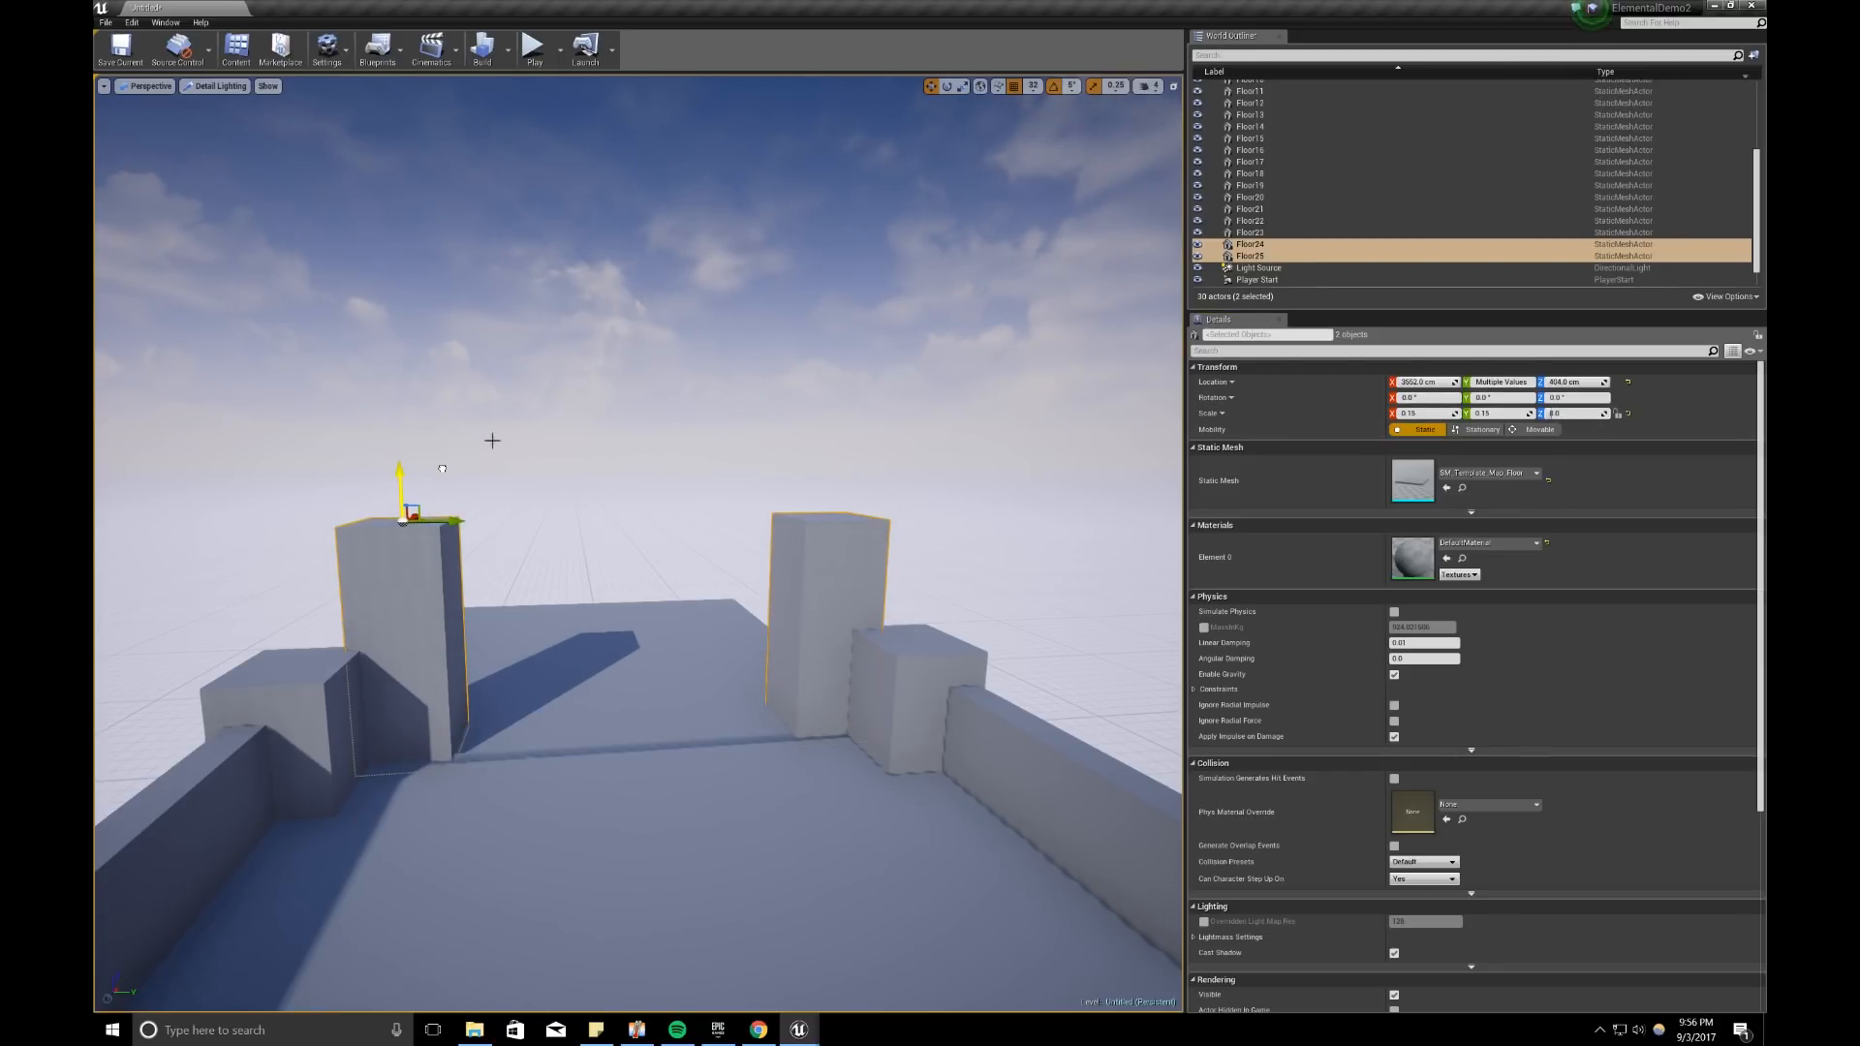
{"action": "left_click", "coordinate": [1569, 414]}
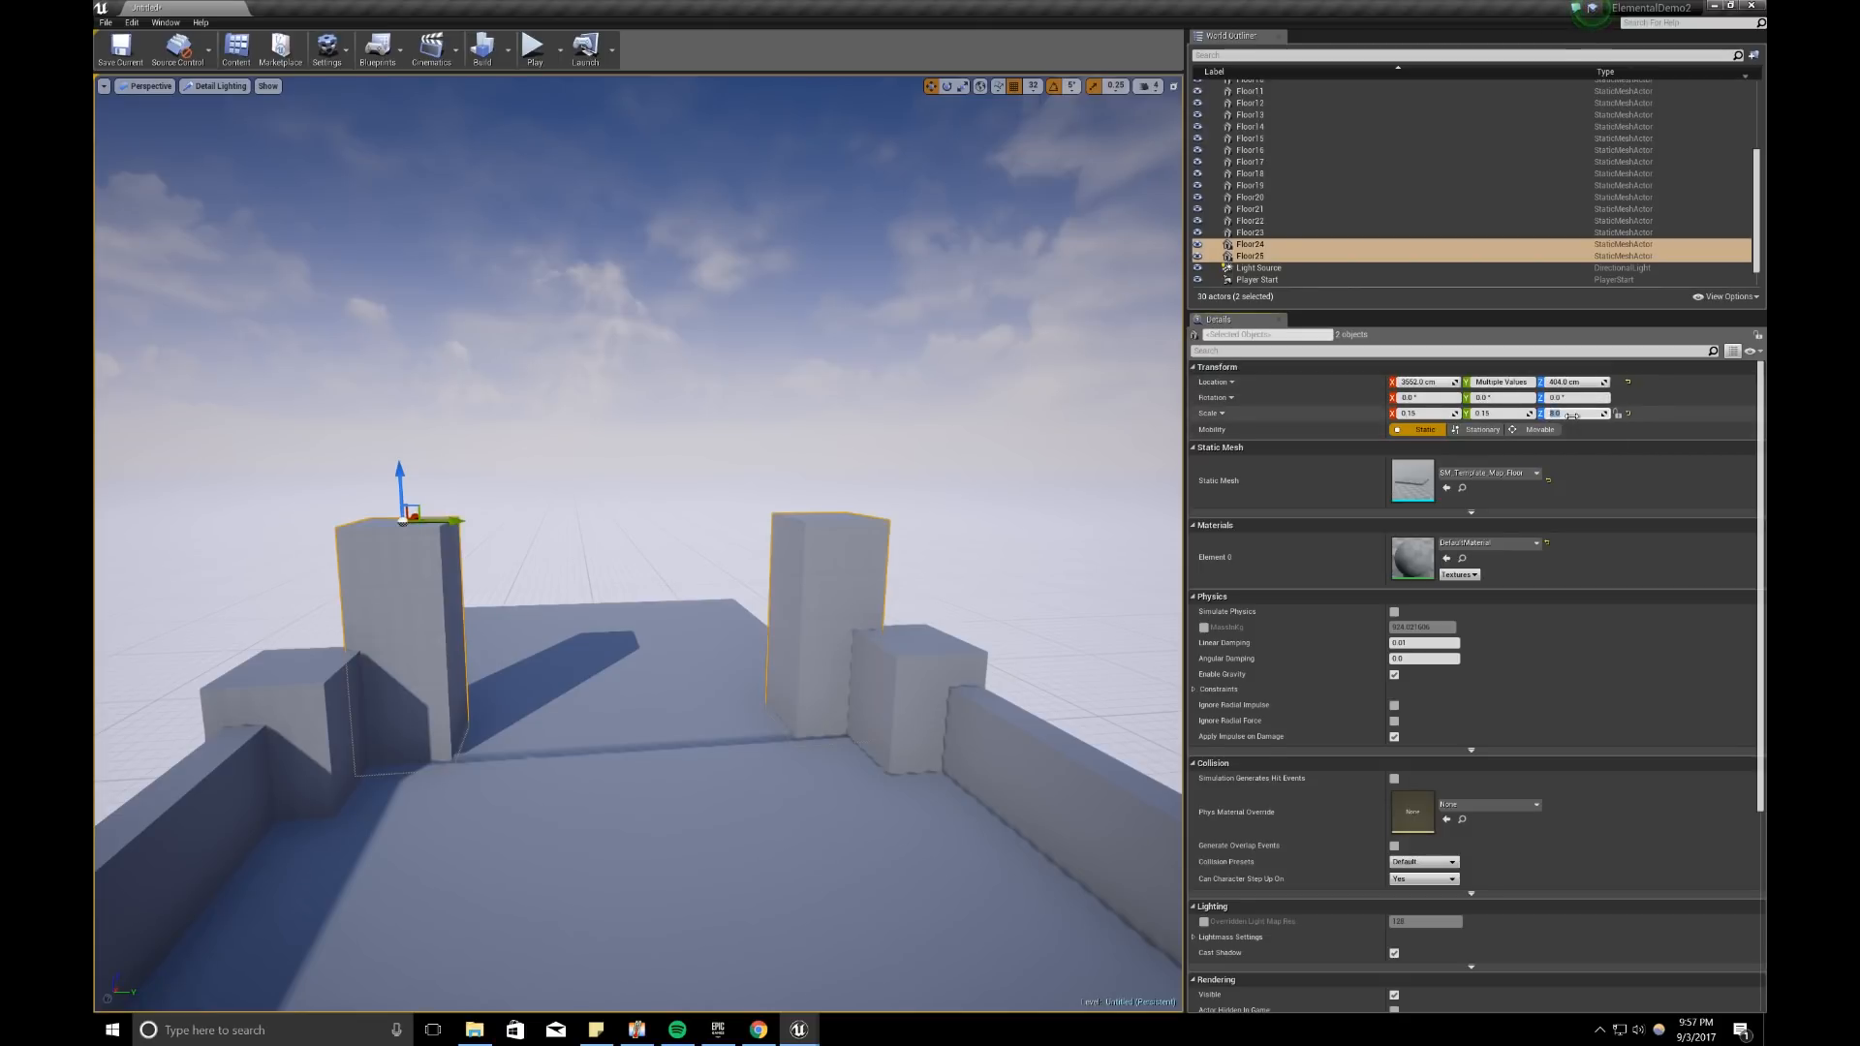
{"action": "type", "text": "36"}
{"action": "key", "text": "Return"}
{"action": "left_click_drag", "start_coordinate": [408, 475], "coordinate": [399, 203]}
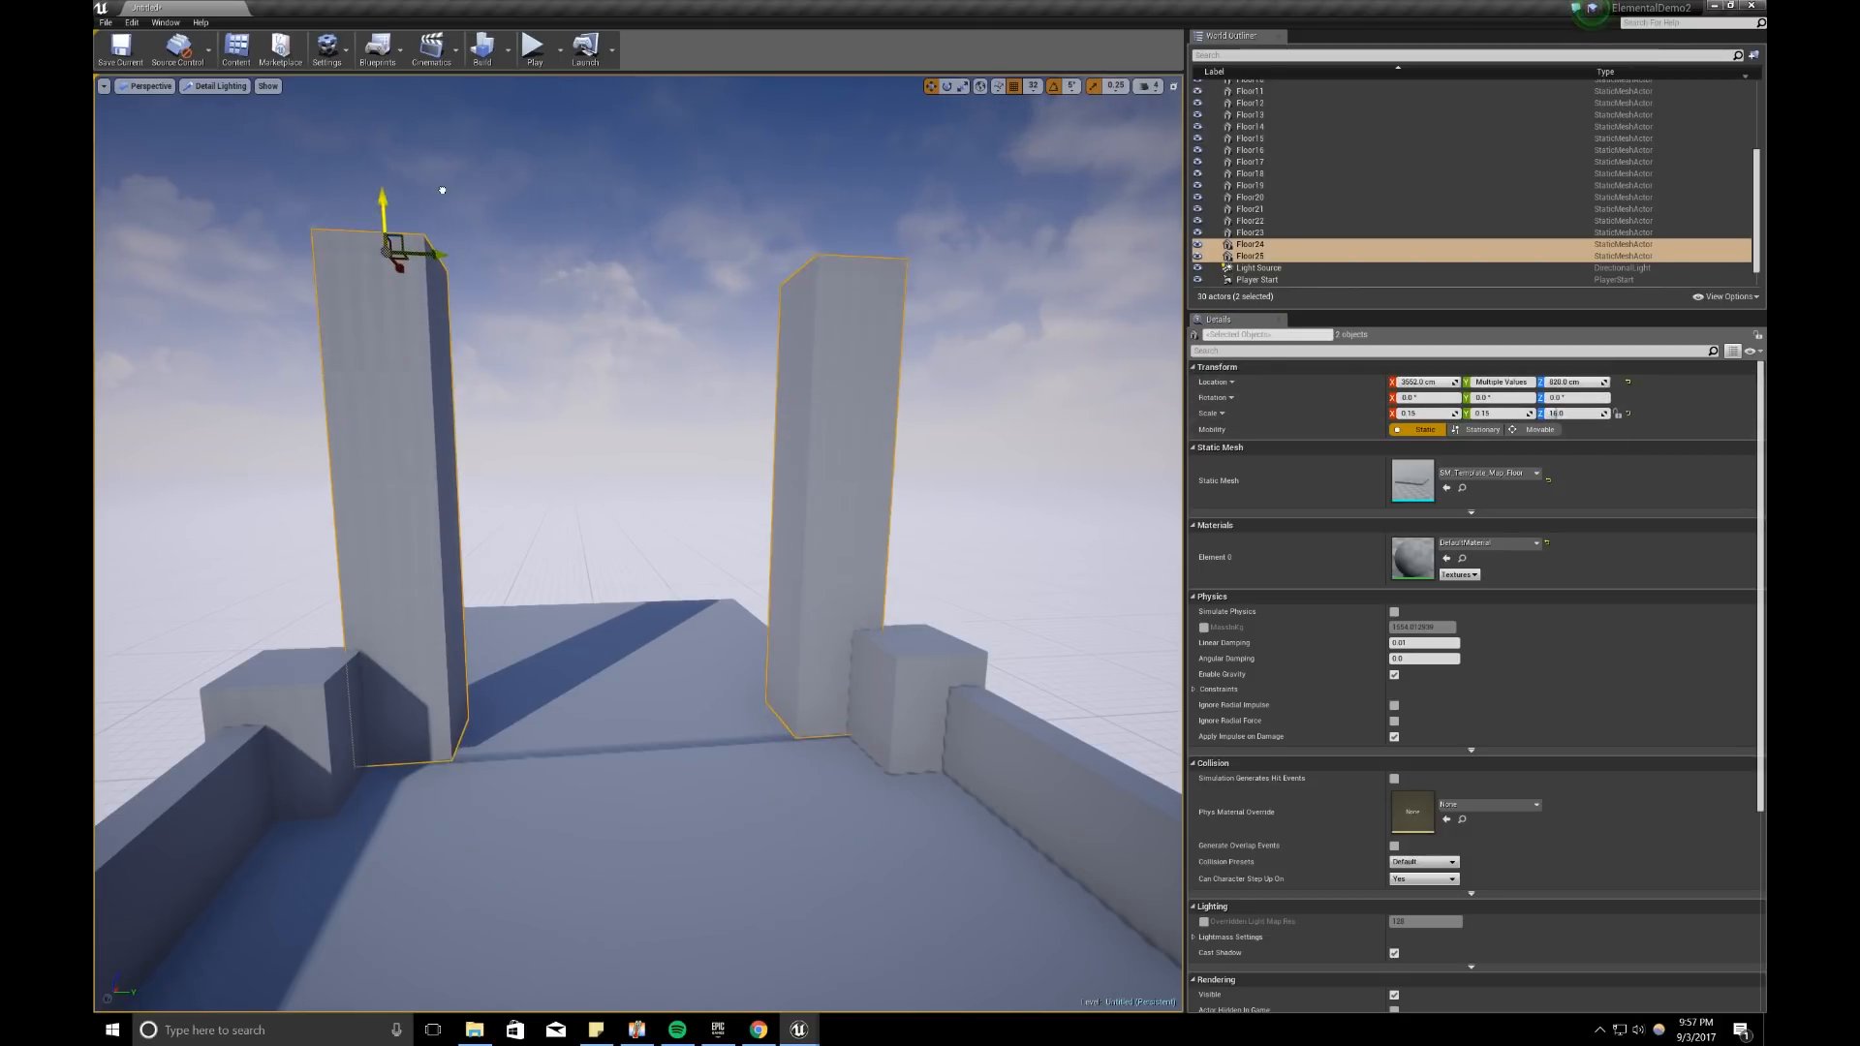
Step: Duplicate one tall gate pillar, rotate the copy -90° about X, and lay it across both pillar tops as a lintel
{"action": "left_click", "coordinate": [399, 270]}
{"action": "key", "text": "e"}
{"action": "left_click_drag", "start_coordinate": [443, 288], "coordinate": [304, 248], "text": "alt"}
{"action": "right_click_drag", "start_coordinate": [443, 287], "coordinate": [425, 277]}
{"action": "key", "text": "s"}
{"action": "key", "text": "w"}
{"action": "key", "text": "space"}
{"action": "key", "text": "space"}
{"action": "left_click_drag", "start_coordinate": [585, 371], "coordinate": [571, 369]}
{"action": "key", "text": "w"}
{"action": "right_click_drag", "start_coordinate": [612, 400], "coordinate": [623, 212]}
{"action": "key", "text": "s"}
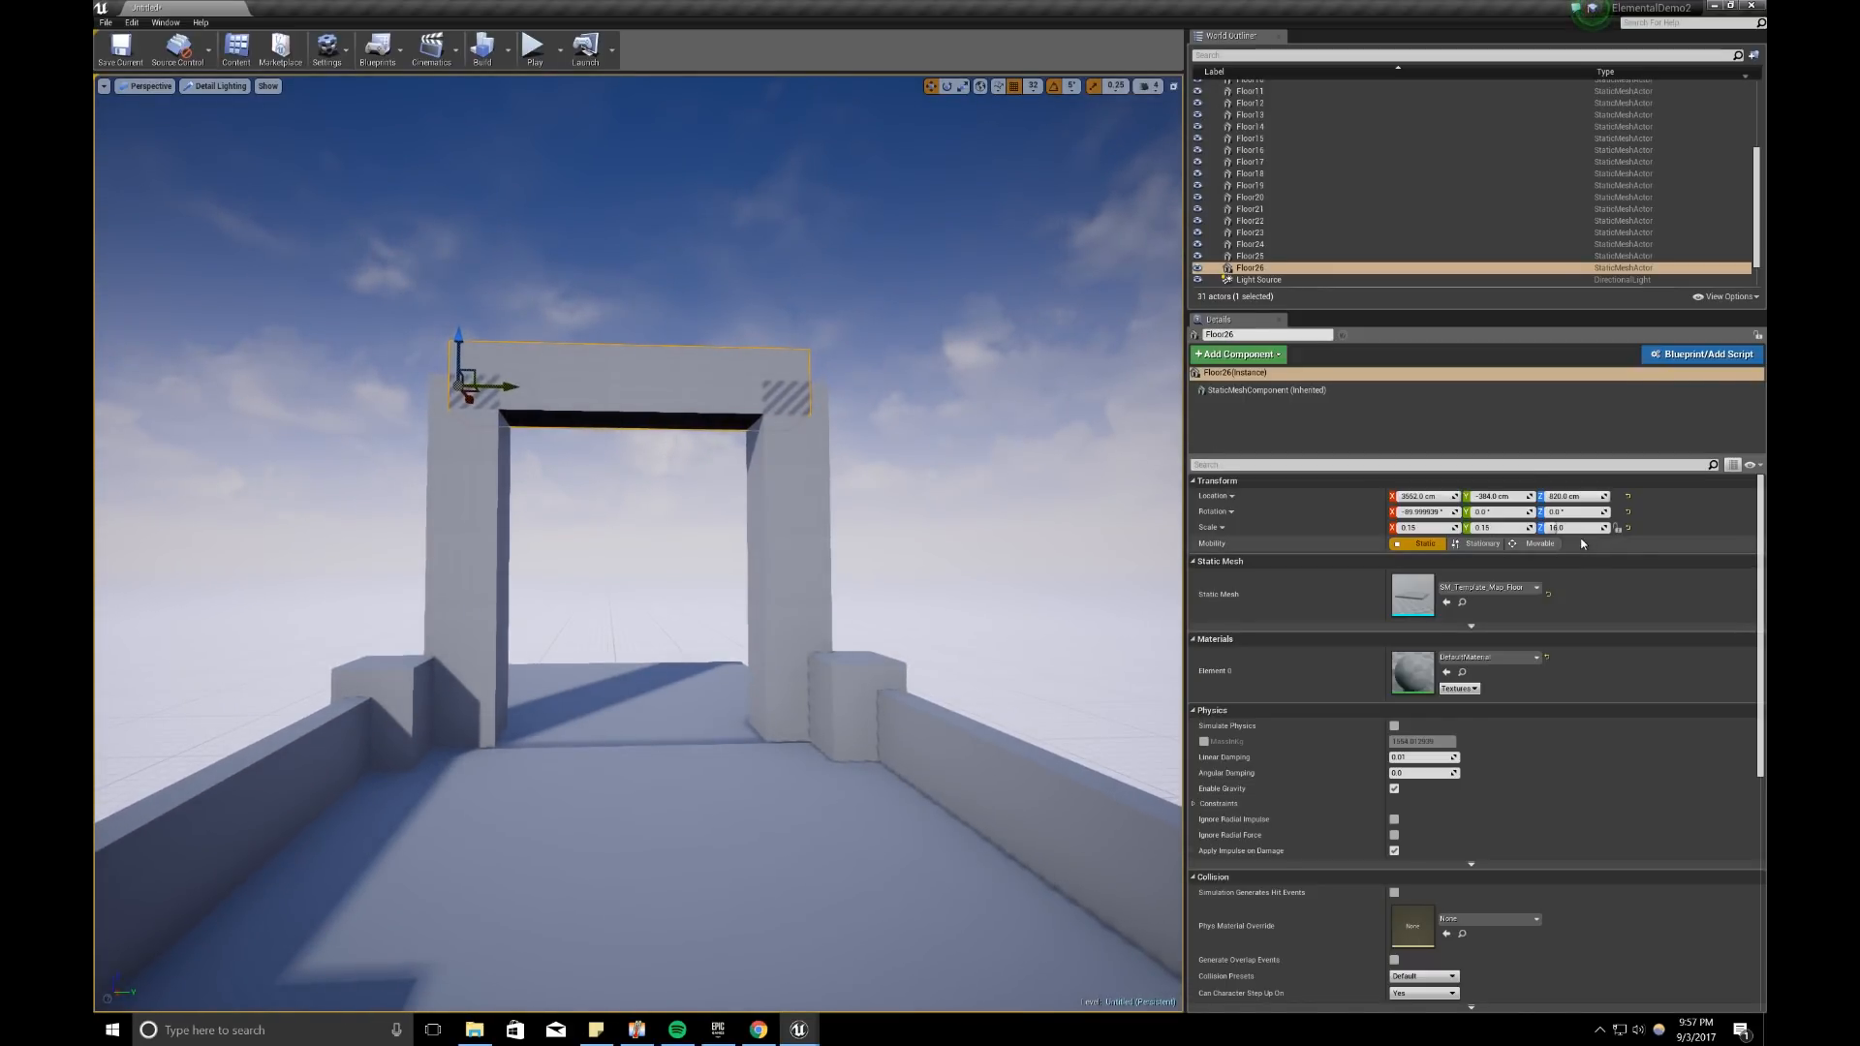
Step: Rotate the lintel block back upright about X and slide it between the gate pillars to Y -96 cm
{"action": "left_click", "coordinate": [1569, 526]}
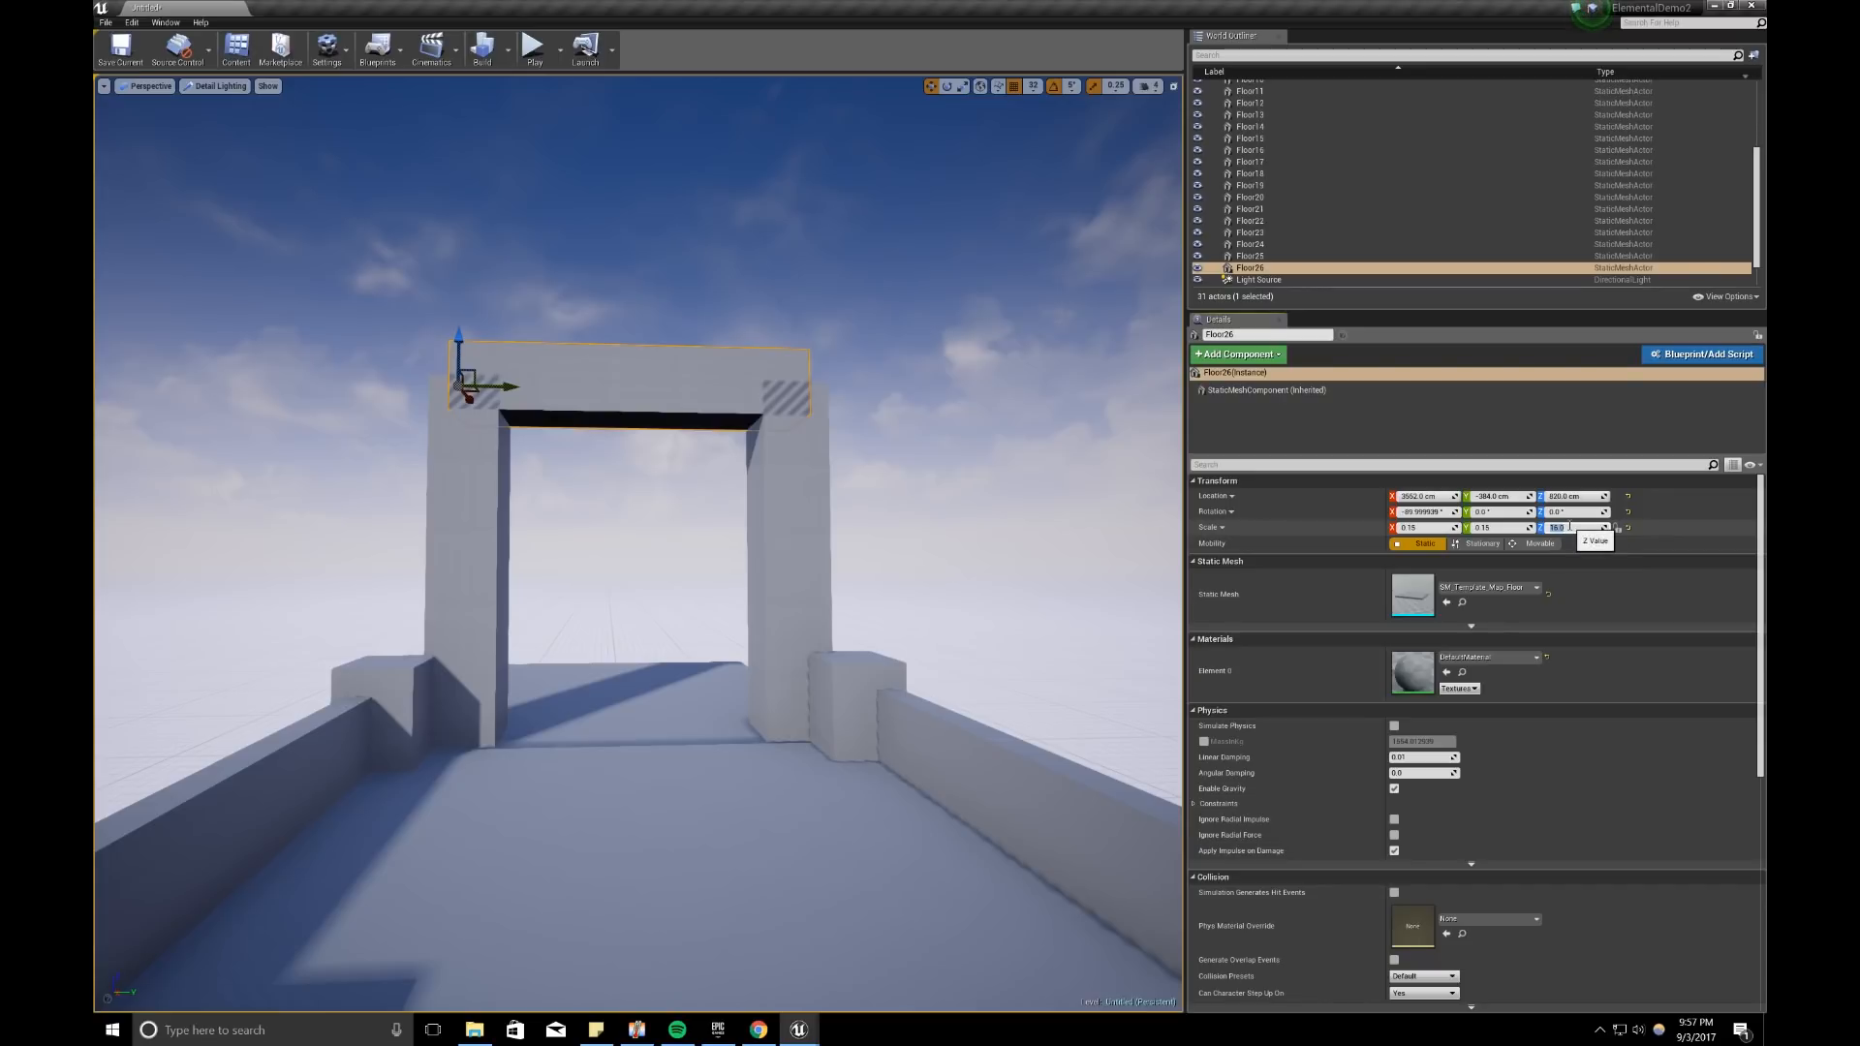
{"action": "right_click_drag", "start_coordinate": [677, 491], "coordinate": [648, 474]}
{"action": "key", "text": "w"}
{"action": "key", "text": "e"}
{"action": "left_click_drag", "start_coordinate": [537, 413], "coordinate": [651, 364]}
{"action": "key", "text": "w"}
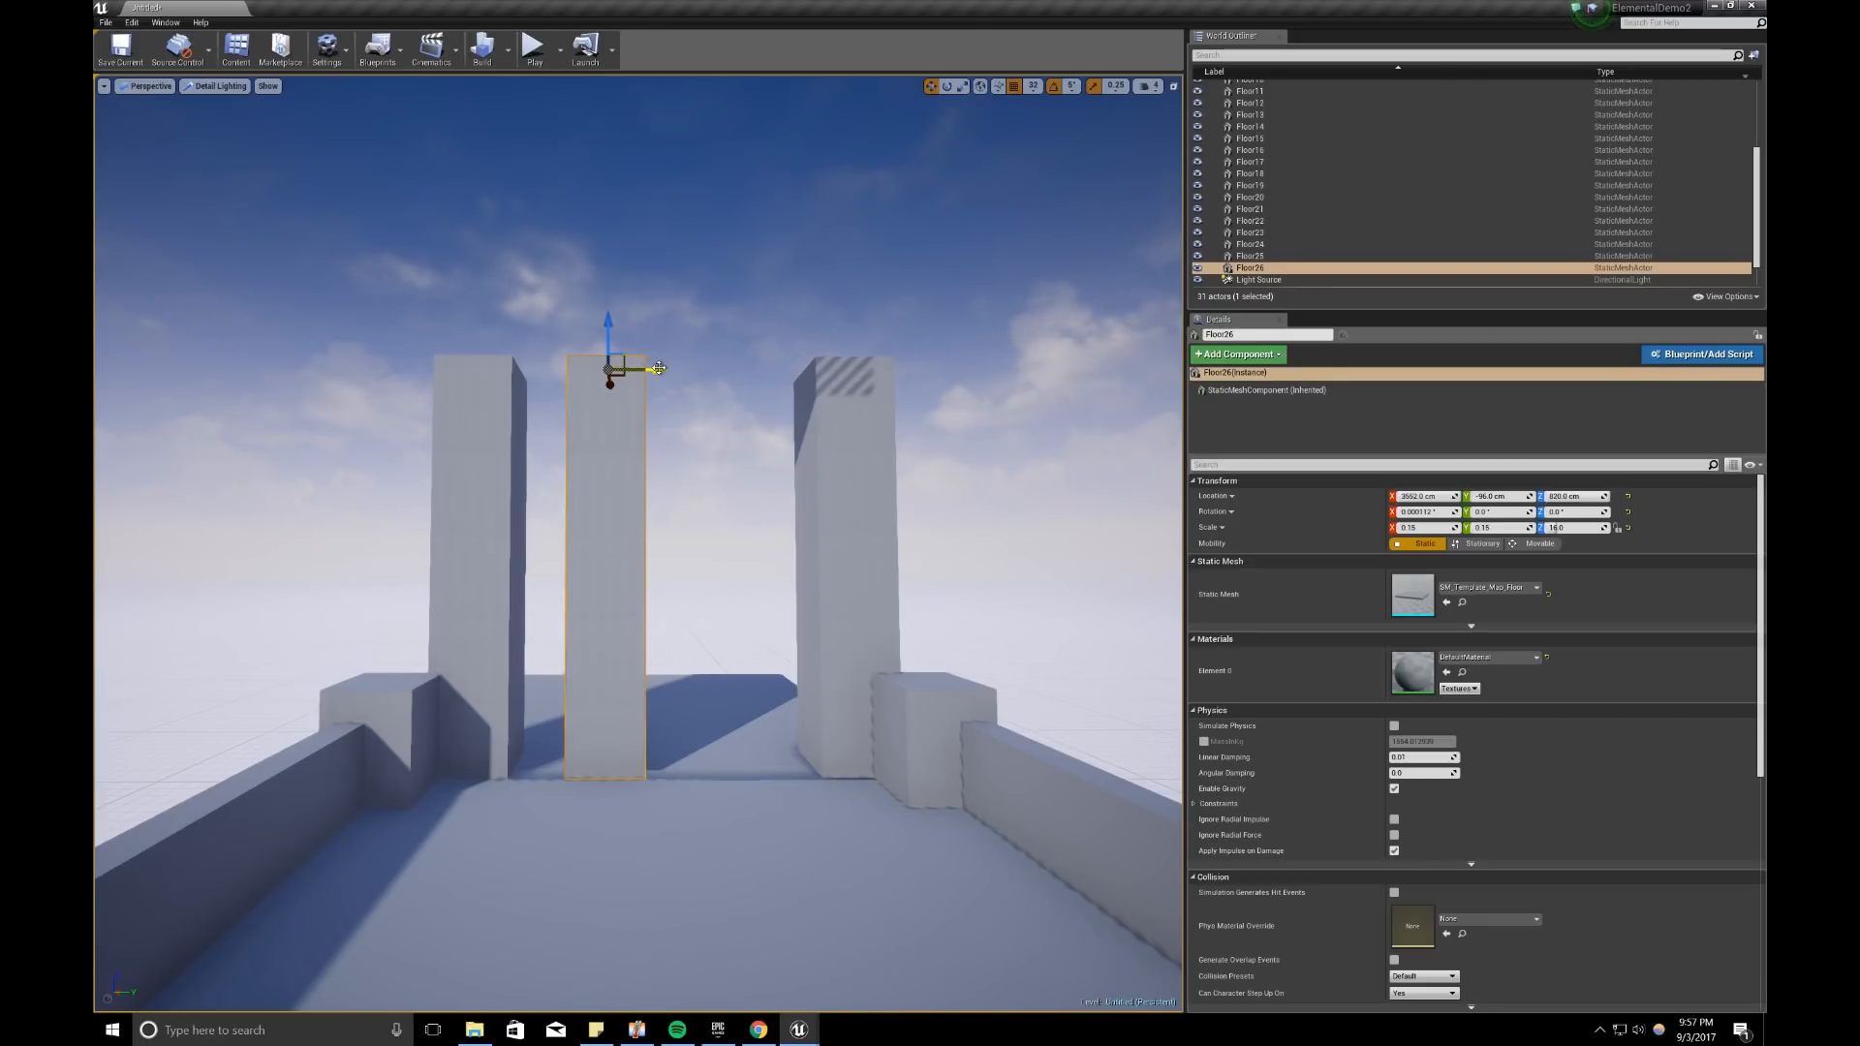
{"action": "right_click_drag", "start_coordinate": [625, 389], "coordinate": [566, 389]}
{"action": "key", "text": "d"}
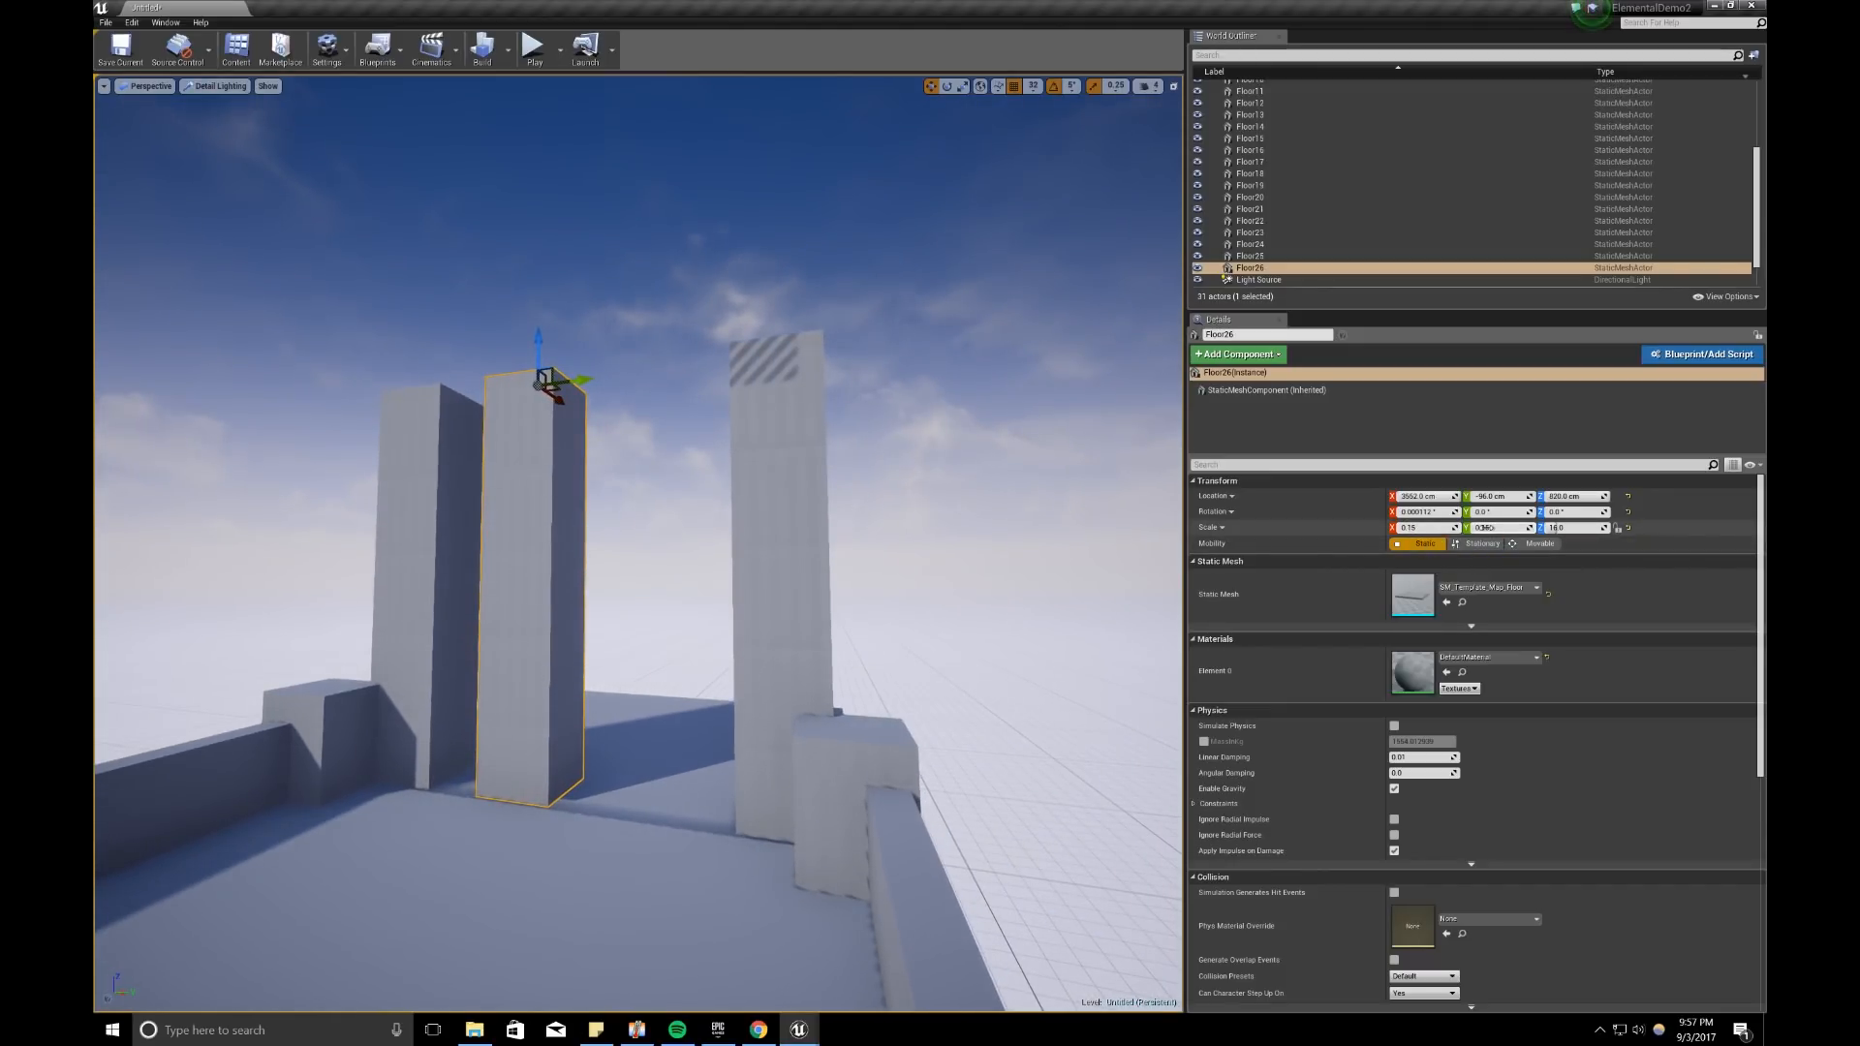
Step: Rotate the middle block 90° about X so it lies horizontally toward the negative-Y pillar
{"action": "key", "text": "a"}
{"action": "right_click_drag", "start_coordinate": [571, 447], "coordinate": [625, 446]}
{"action": "key", "text": "e"}
{"action": "left_click_drag", "start_coordinate": [628, 431], "coordinate": [775, 446]}
{"action": "key", "text": "w"}
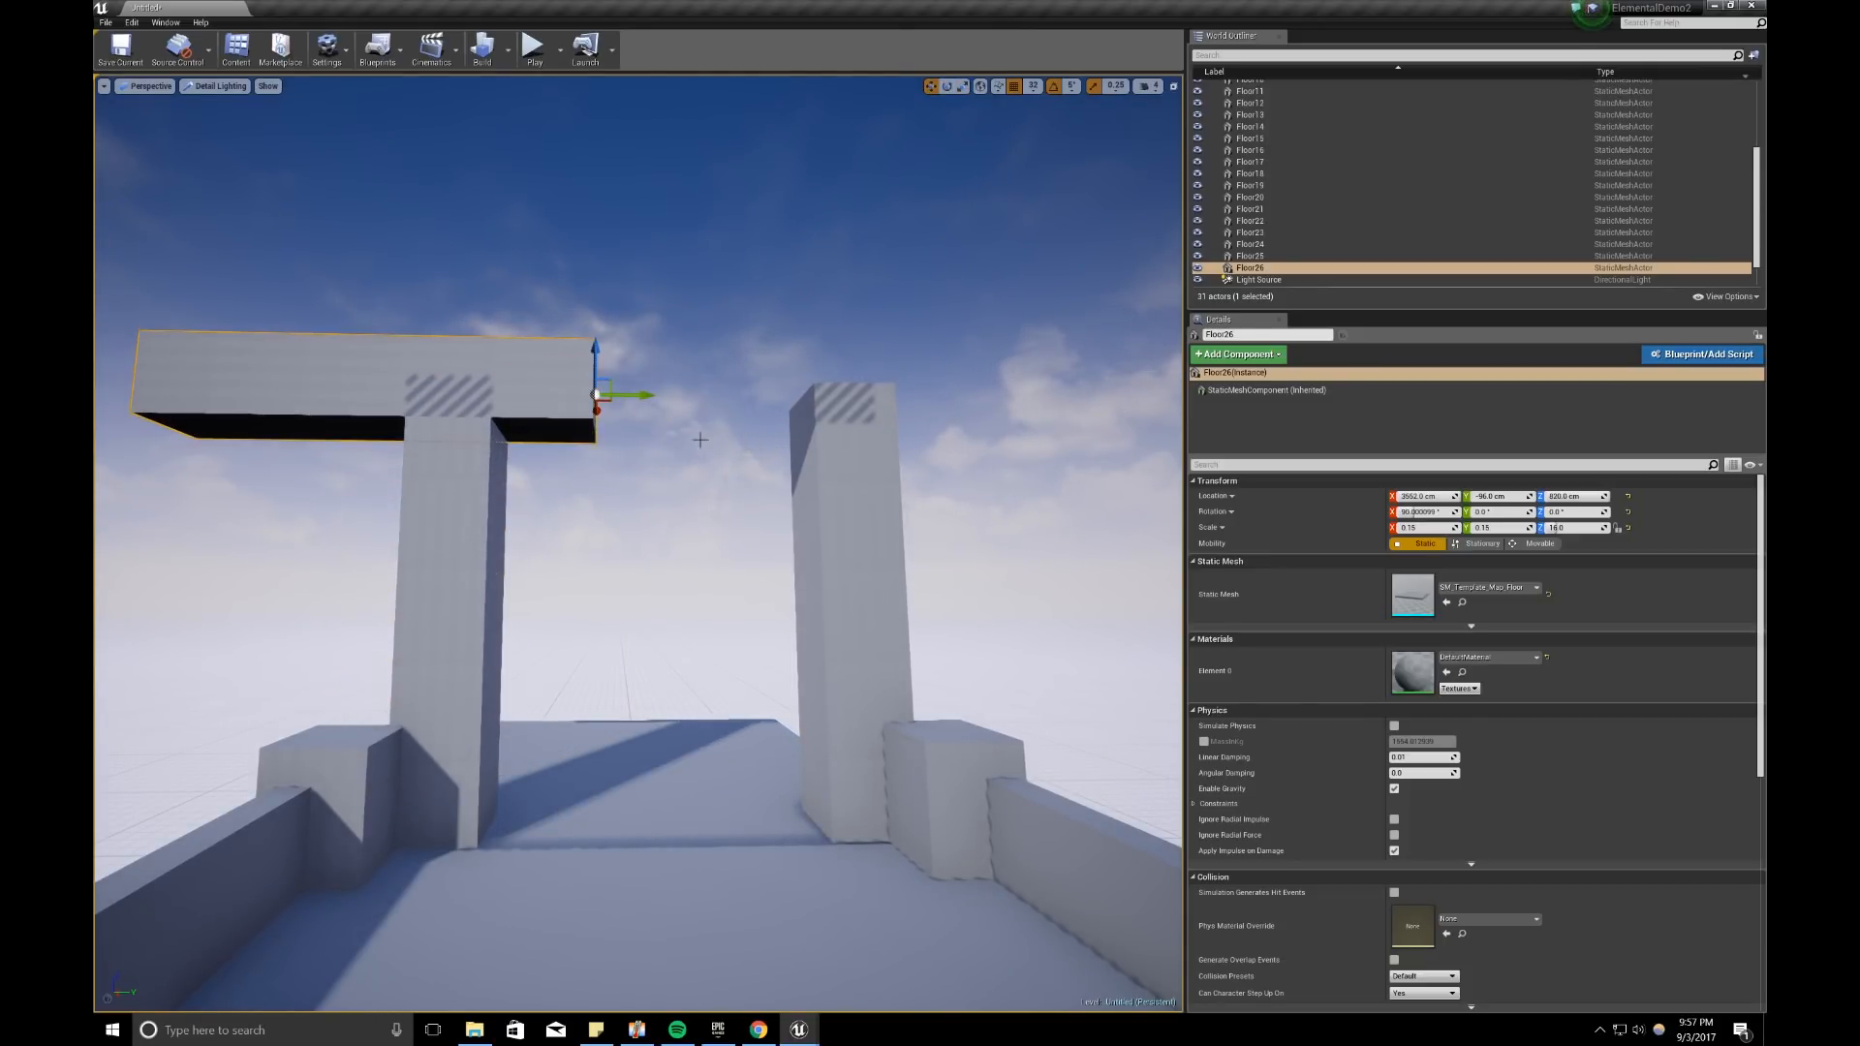
Step: Slide the horizontal lintel block along Y until it spans both inner gate pillars
{"action": "left_click_drag", "start_coordinate": [630, 395], "coordinate": [712, 395]}
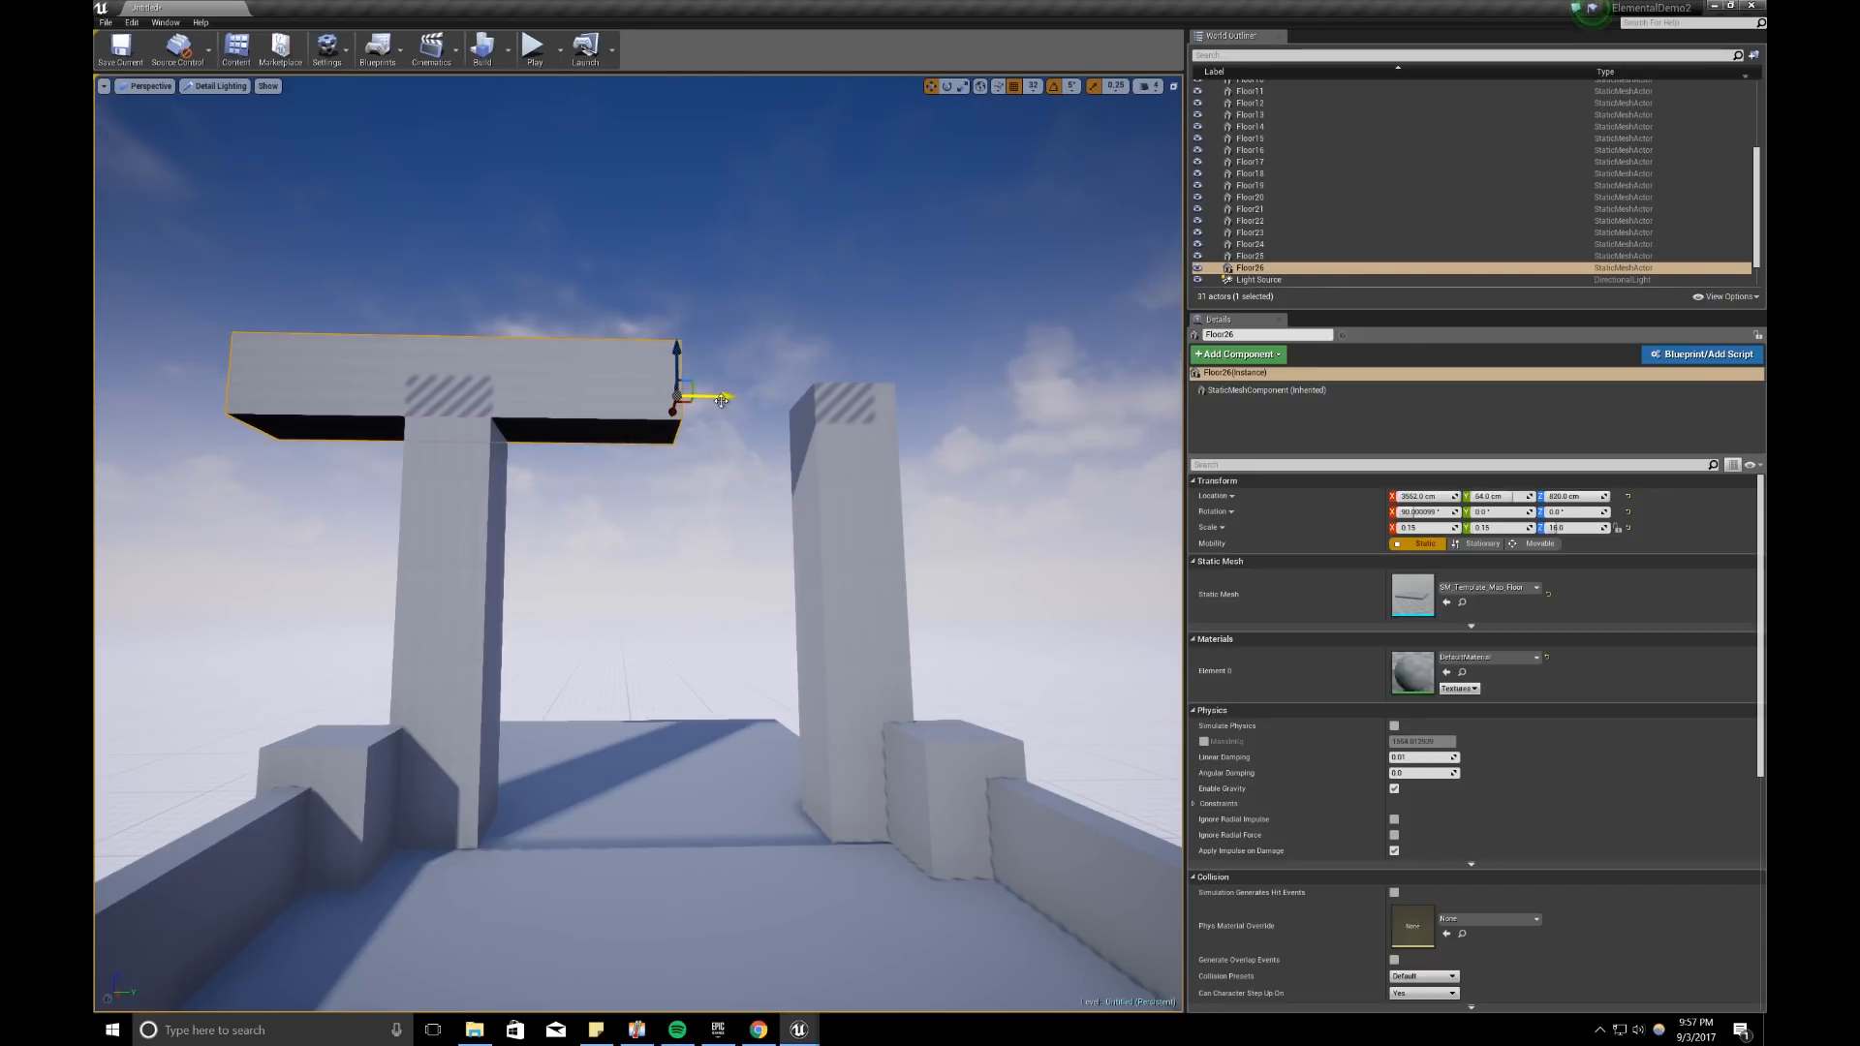
{"action": "left_click_drag", "start_coordinate": [722, 397], "coordinate": [877, 396]}
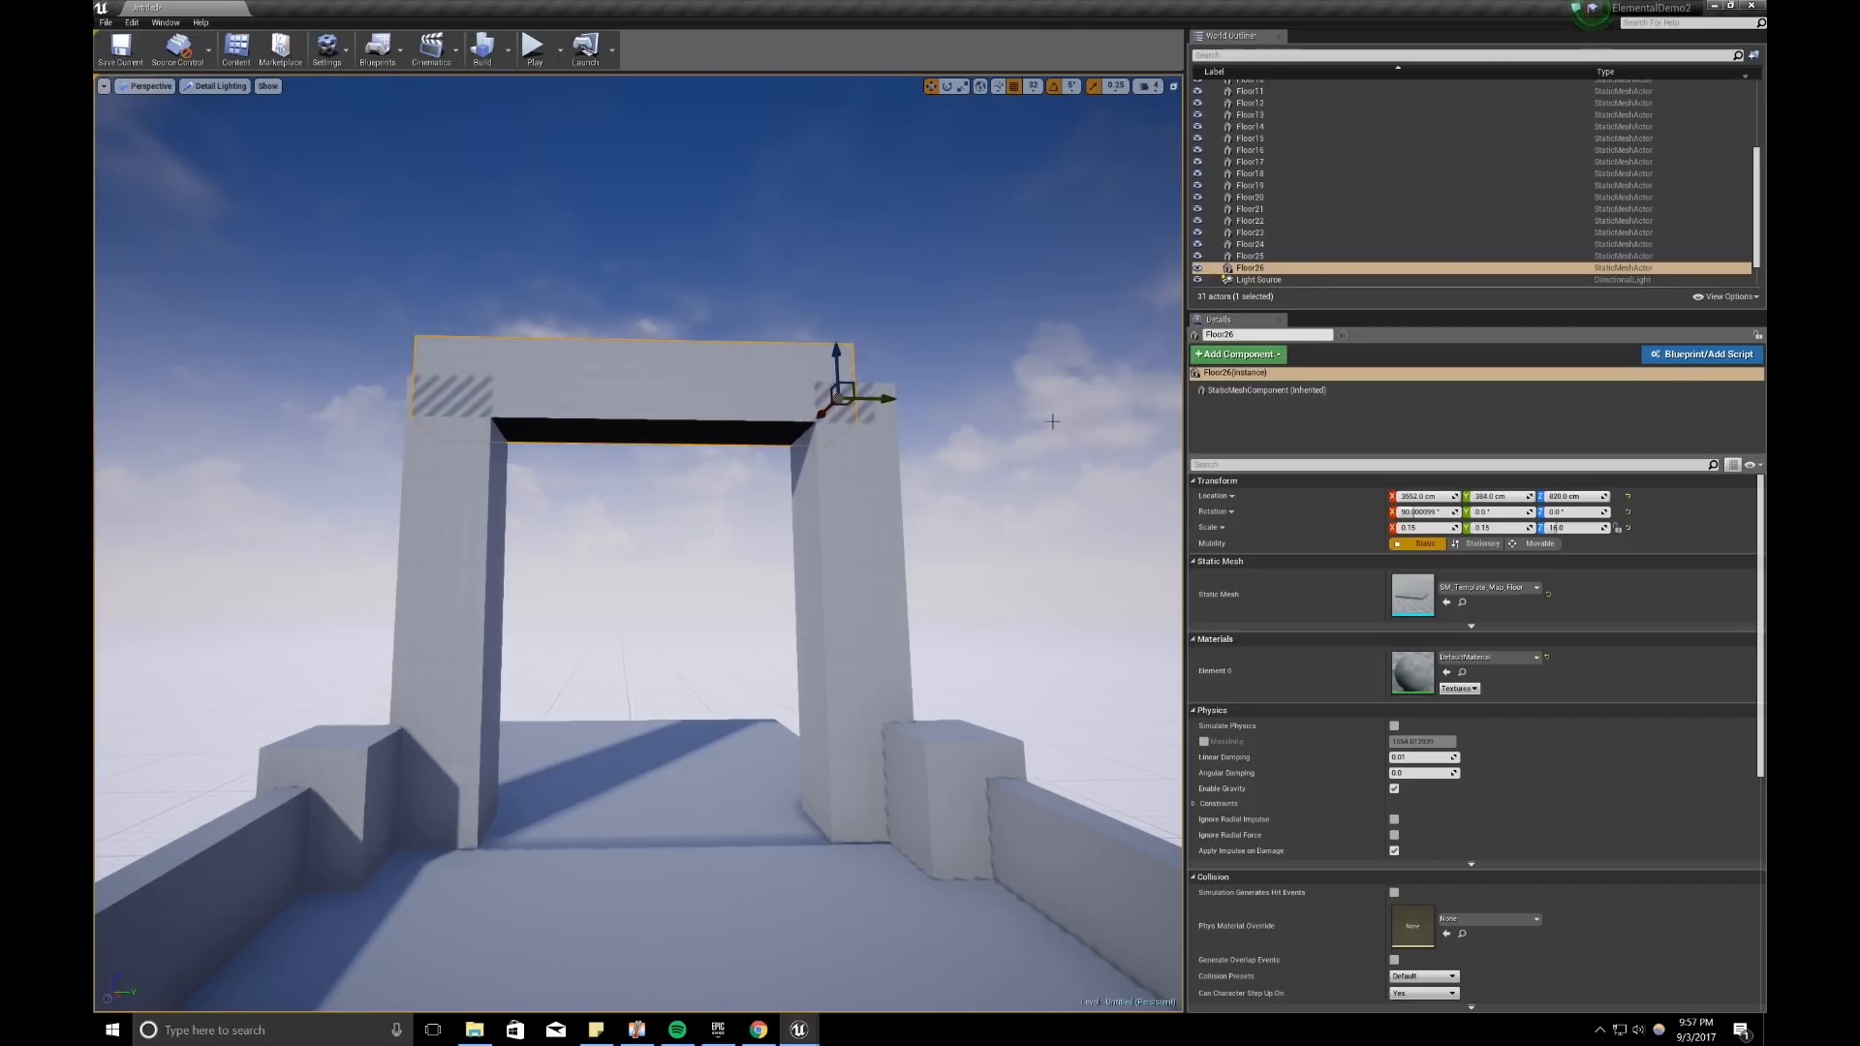
Step: Try enlarging the lintel block's X and Y scales, restoring the original value of each
{"action": "left_click", "coordinate": [1428, 527]}
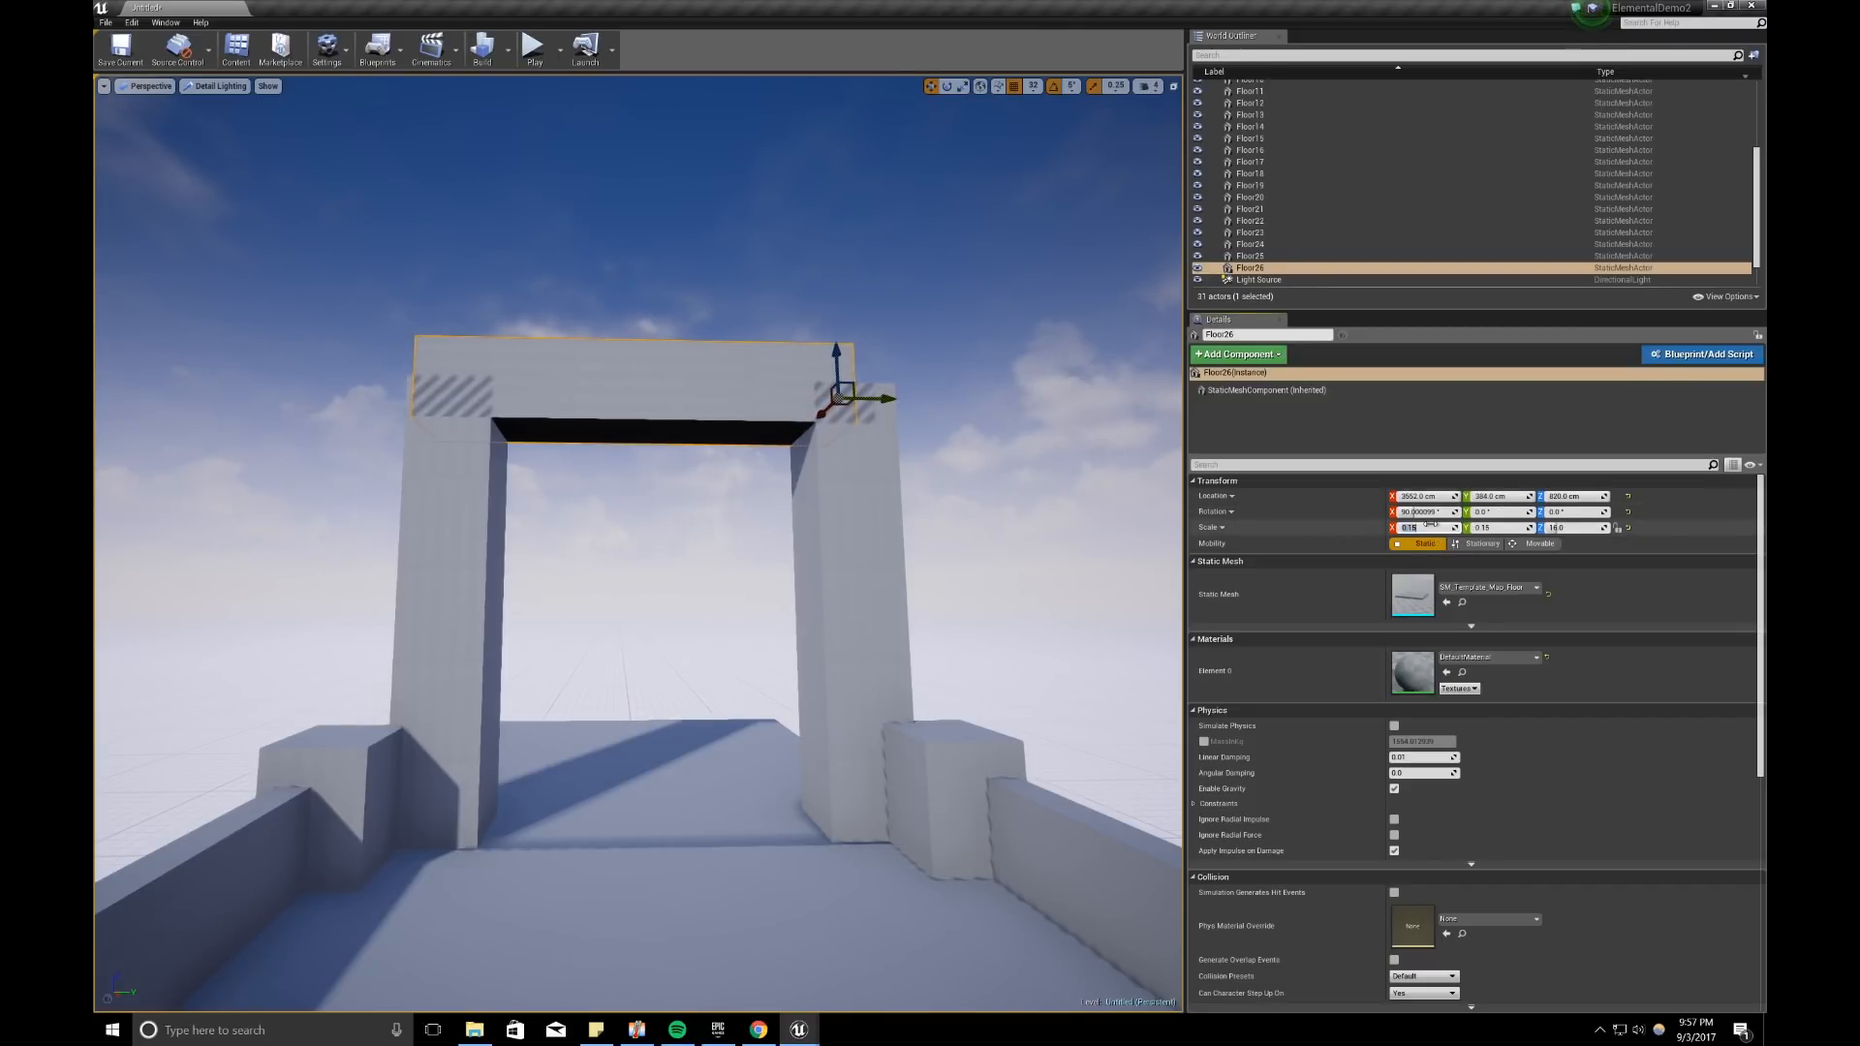
{"action": "type", "text": "2"}
{"action": "key", "text": "Return"}
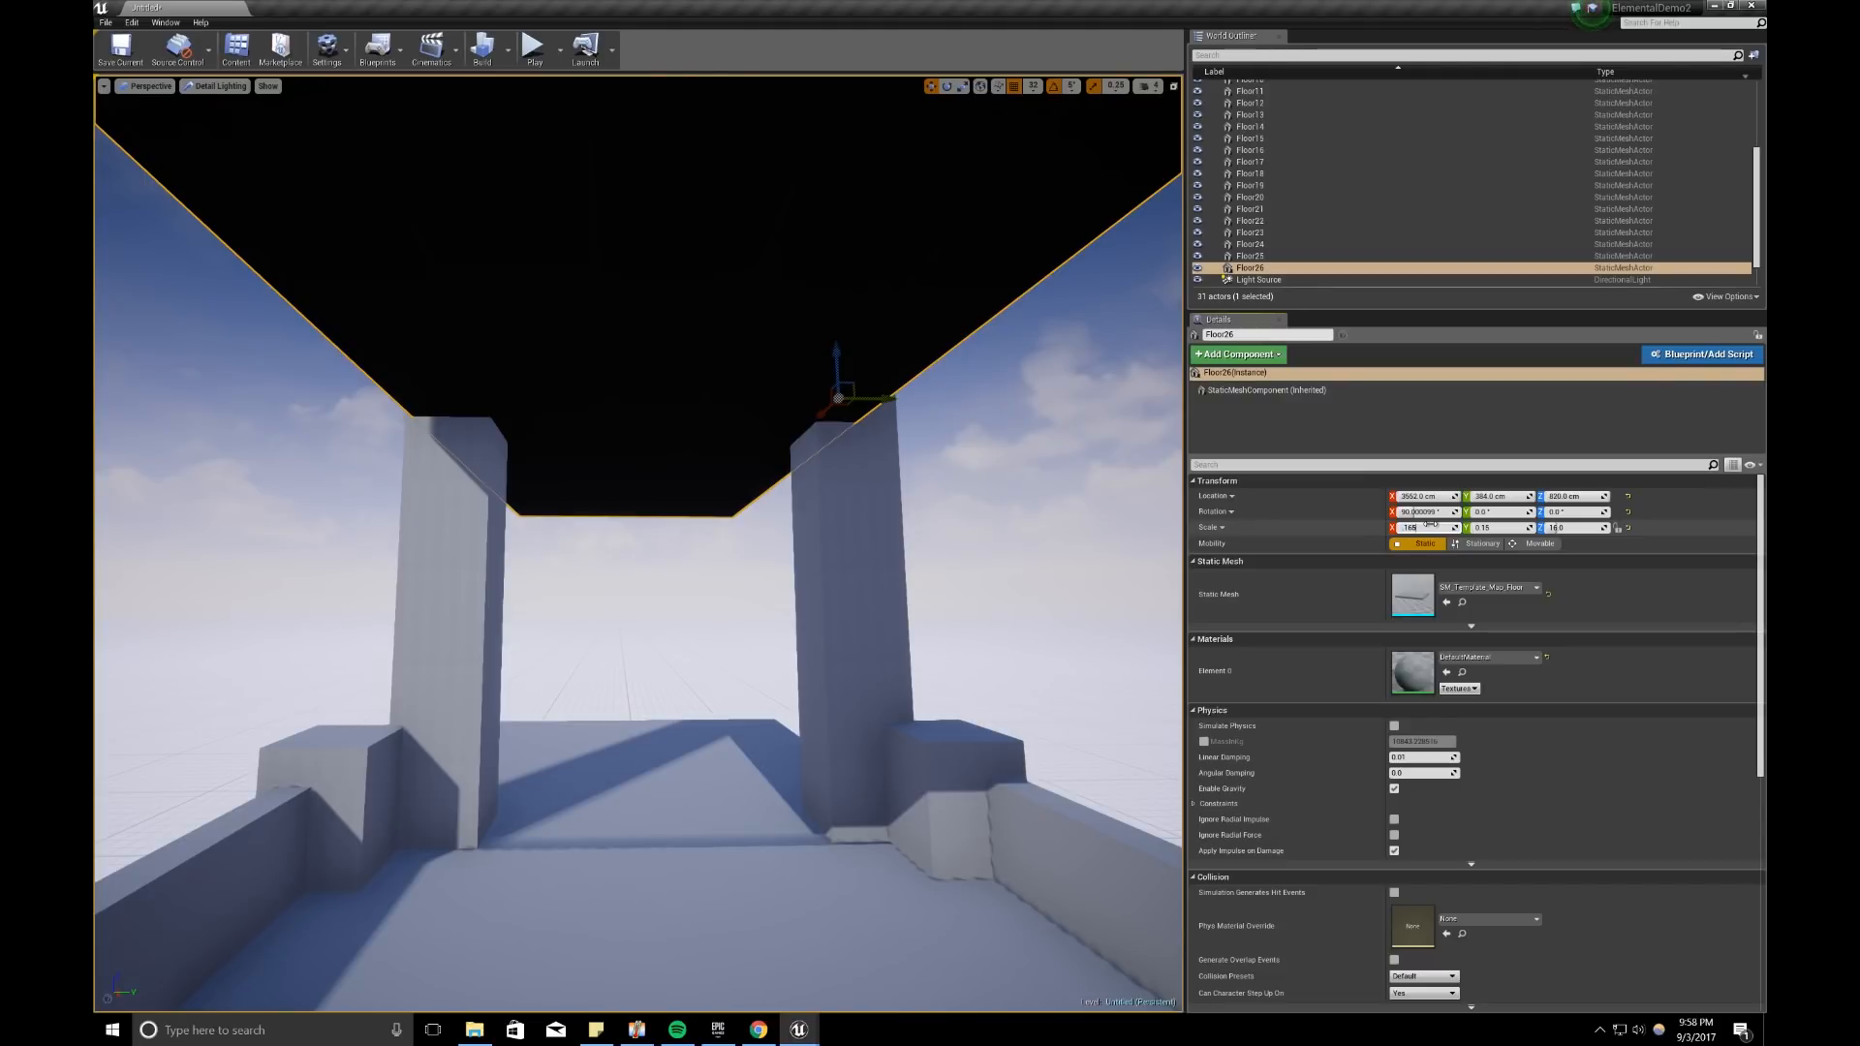
{"action": "key", "text": "Return"}
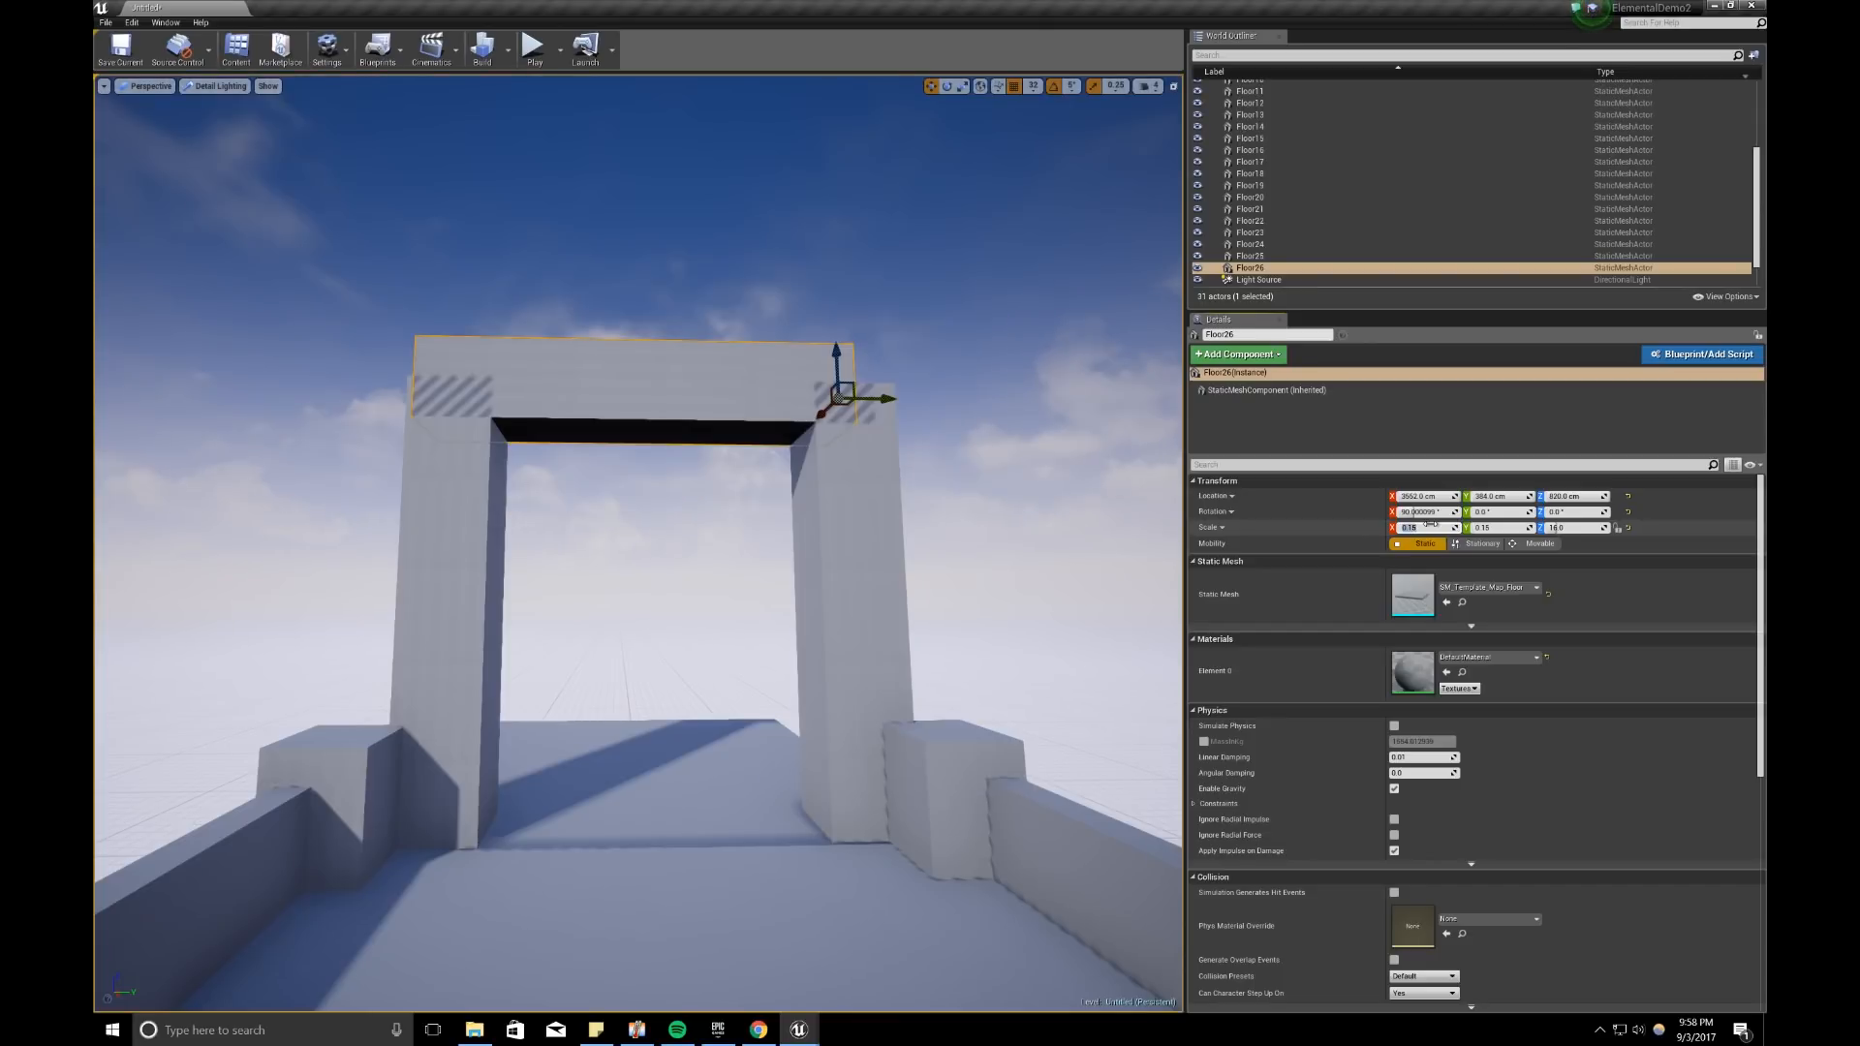
{"action": "left_click", "coordinate": [1511, 528]}
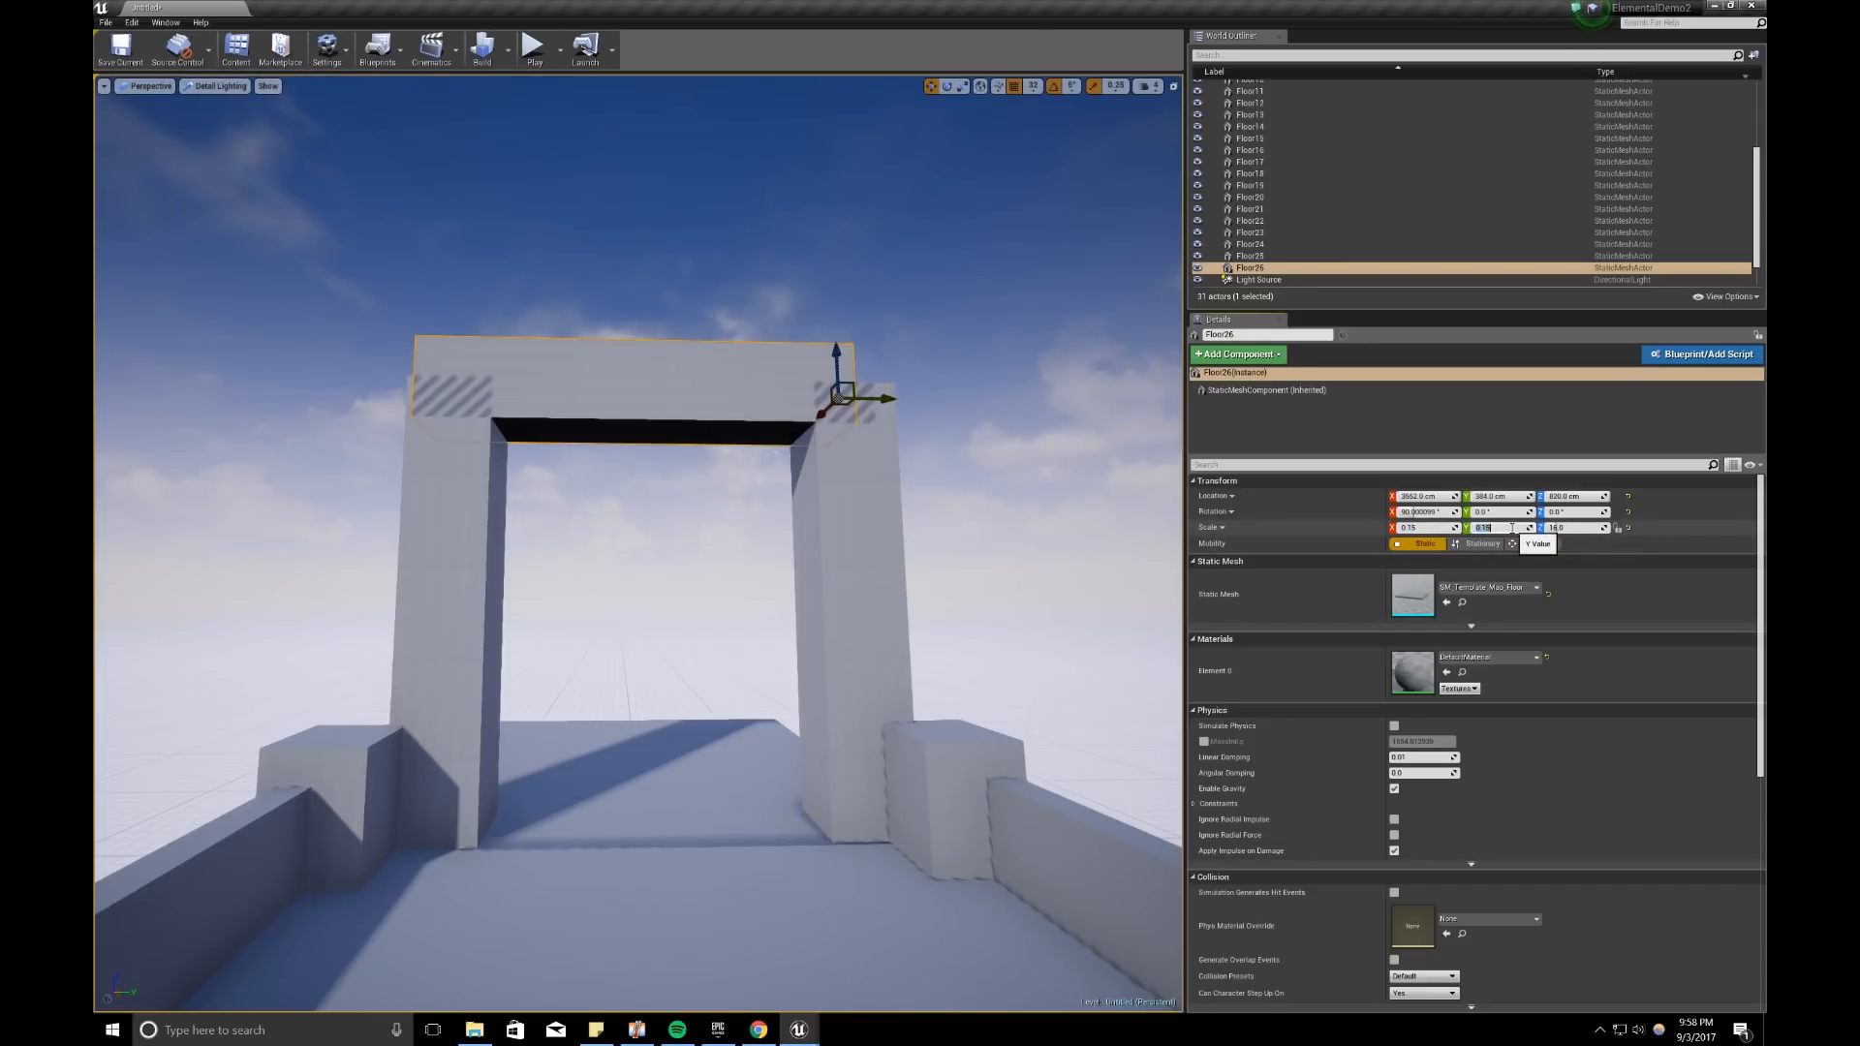
{"action": "type", "text": "20"}
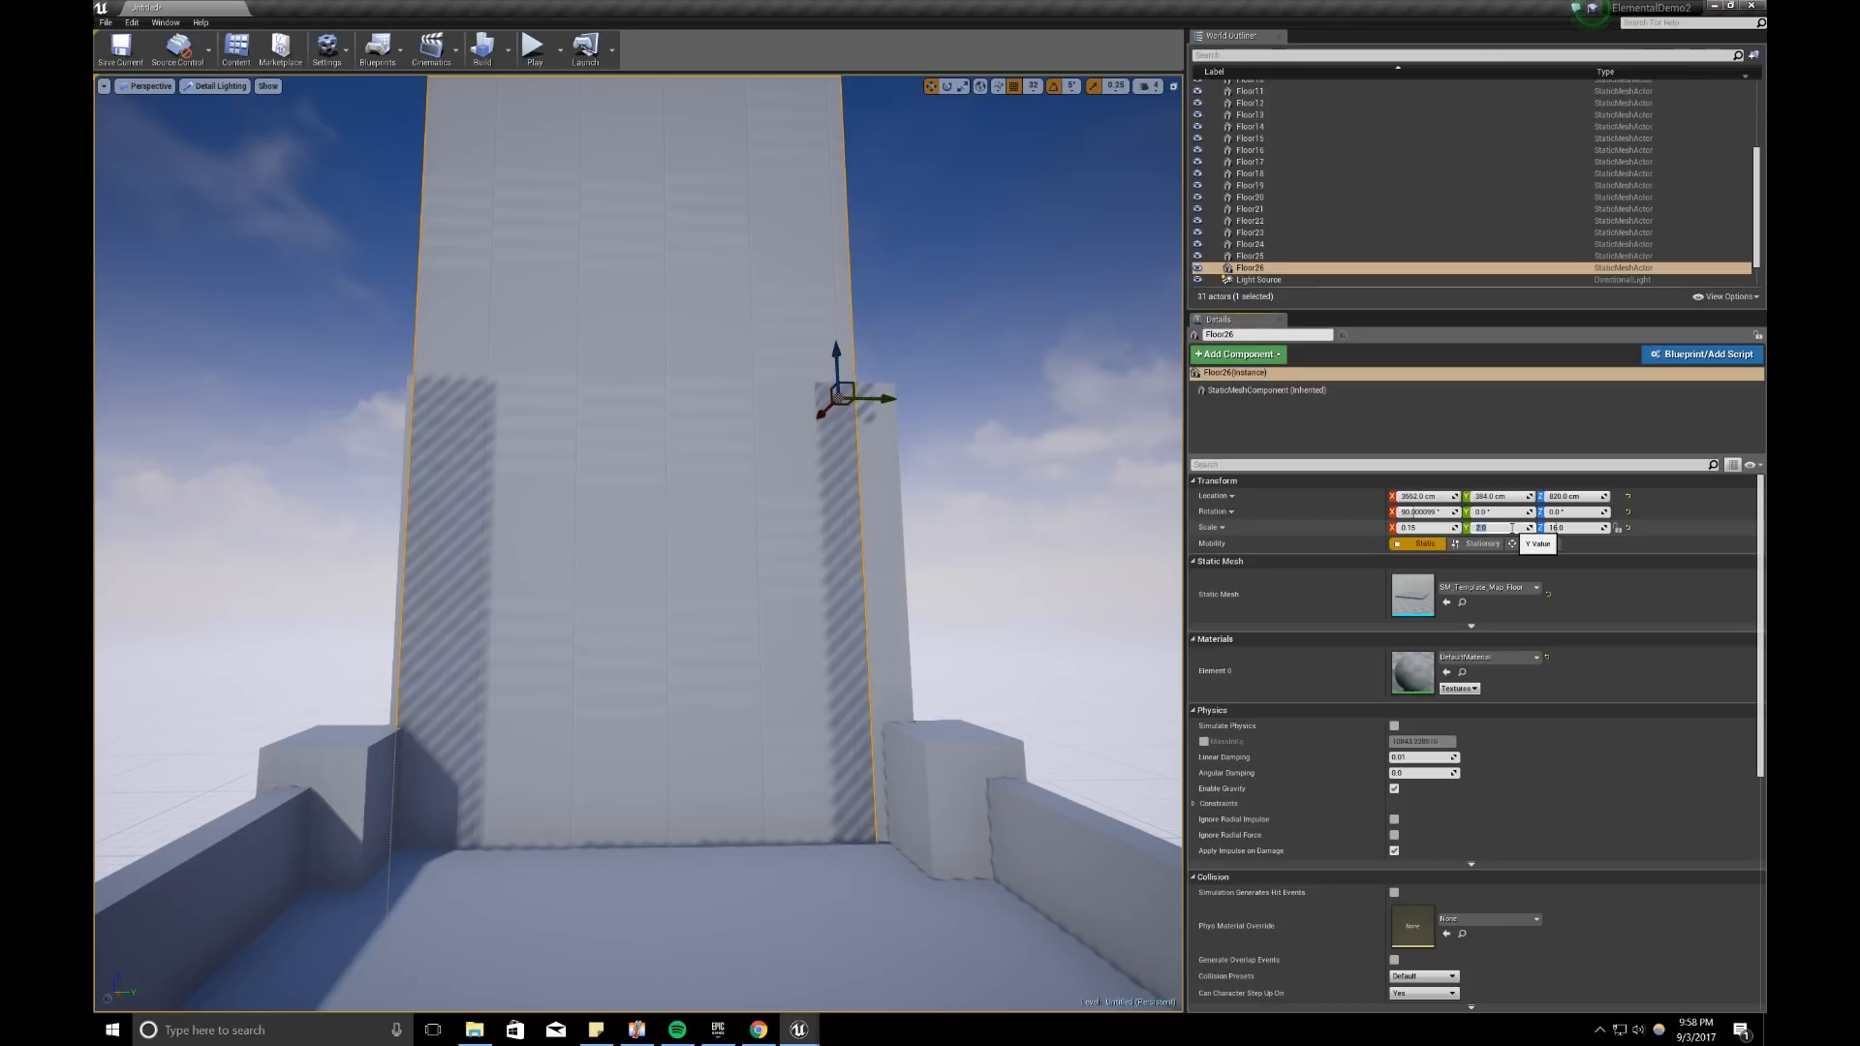
{"action": "key", "text": "Escape"}
Step: Set the lintel's Z scale to 24 and slide it to Y 608 cm so it overhangs both pillars evenly
{"action": "left_click", "coordinate": [1591, 528]}
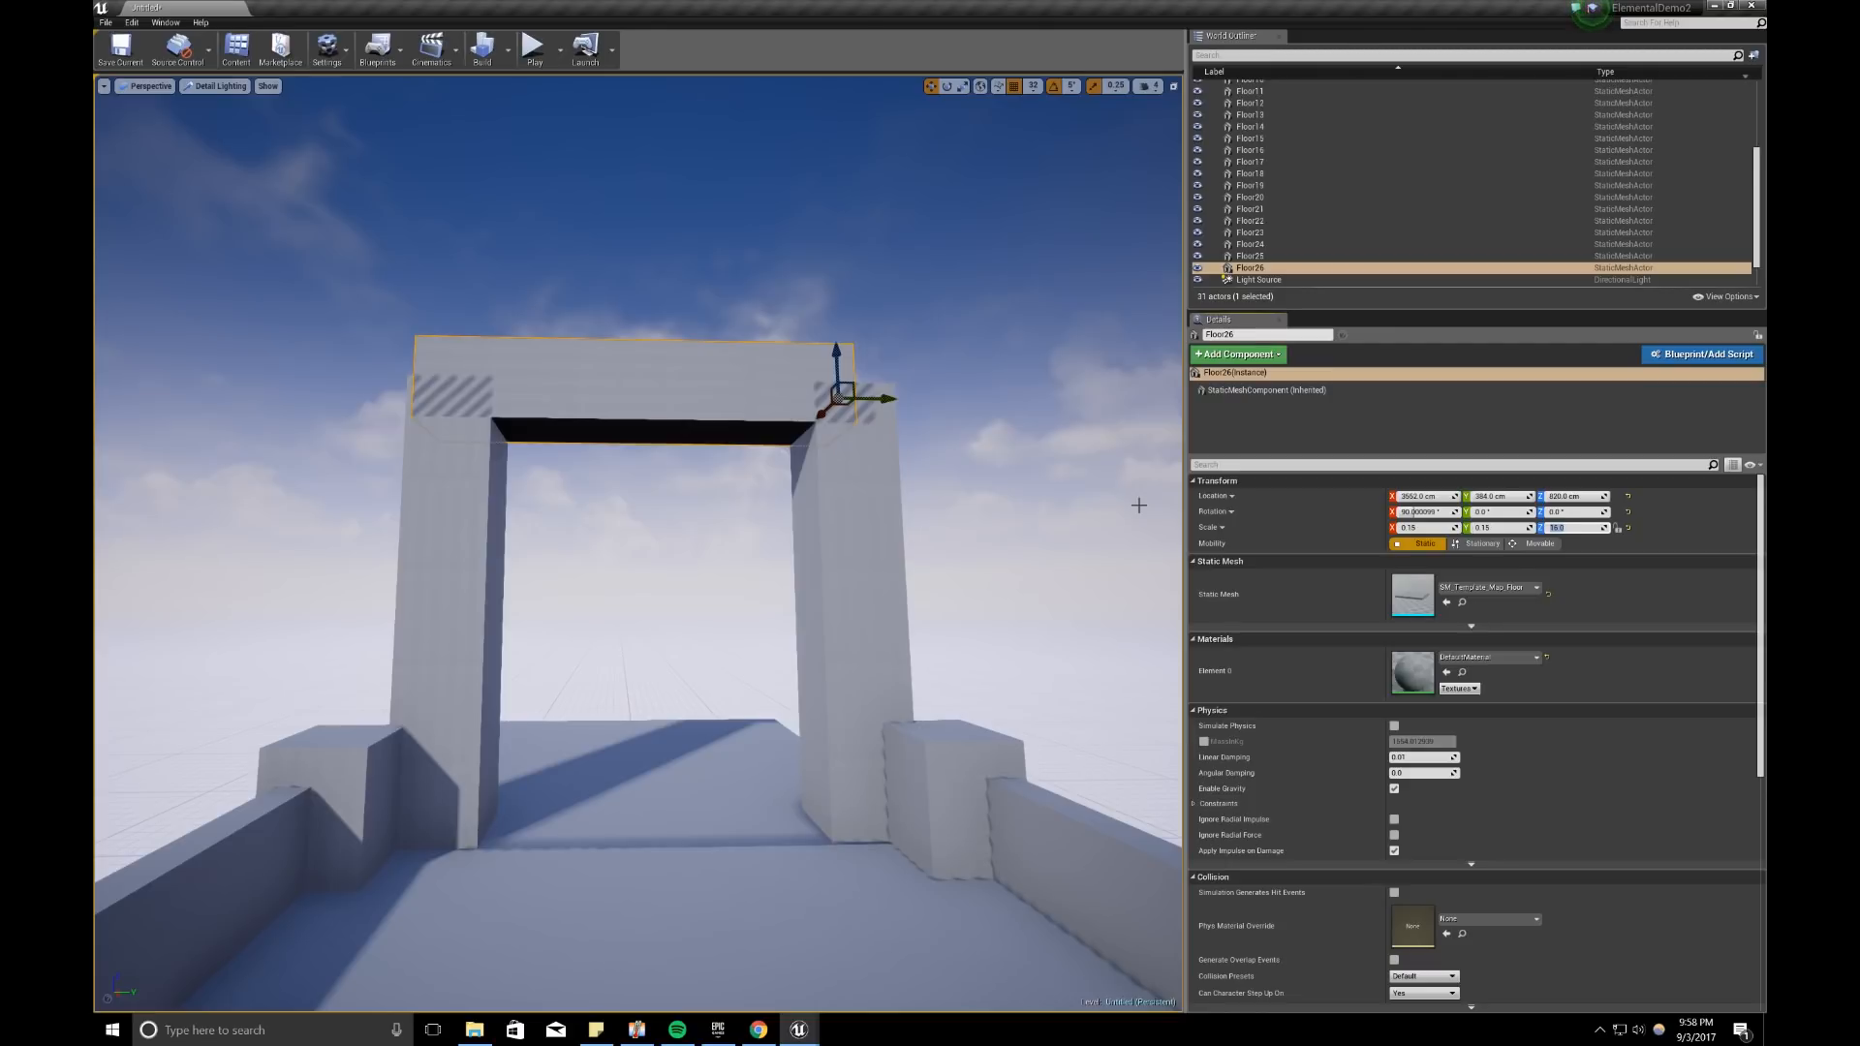
{"action": "key", "text": "Return"}
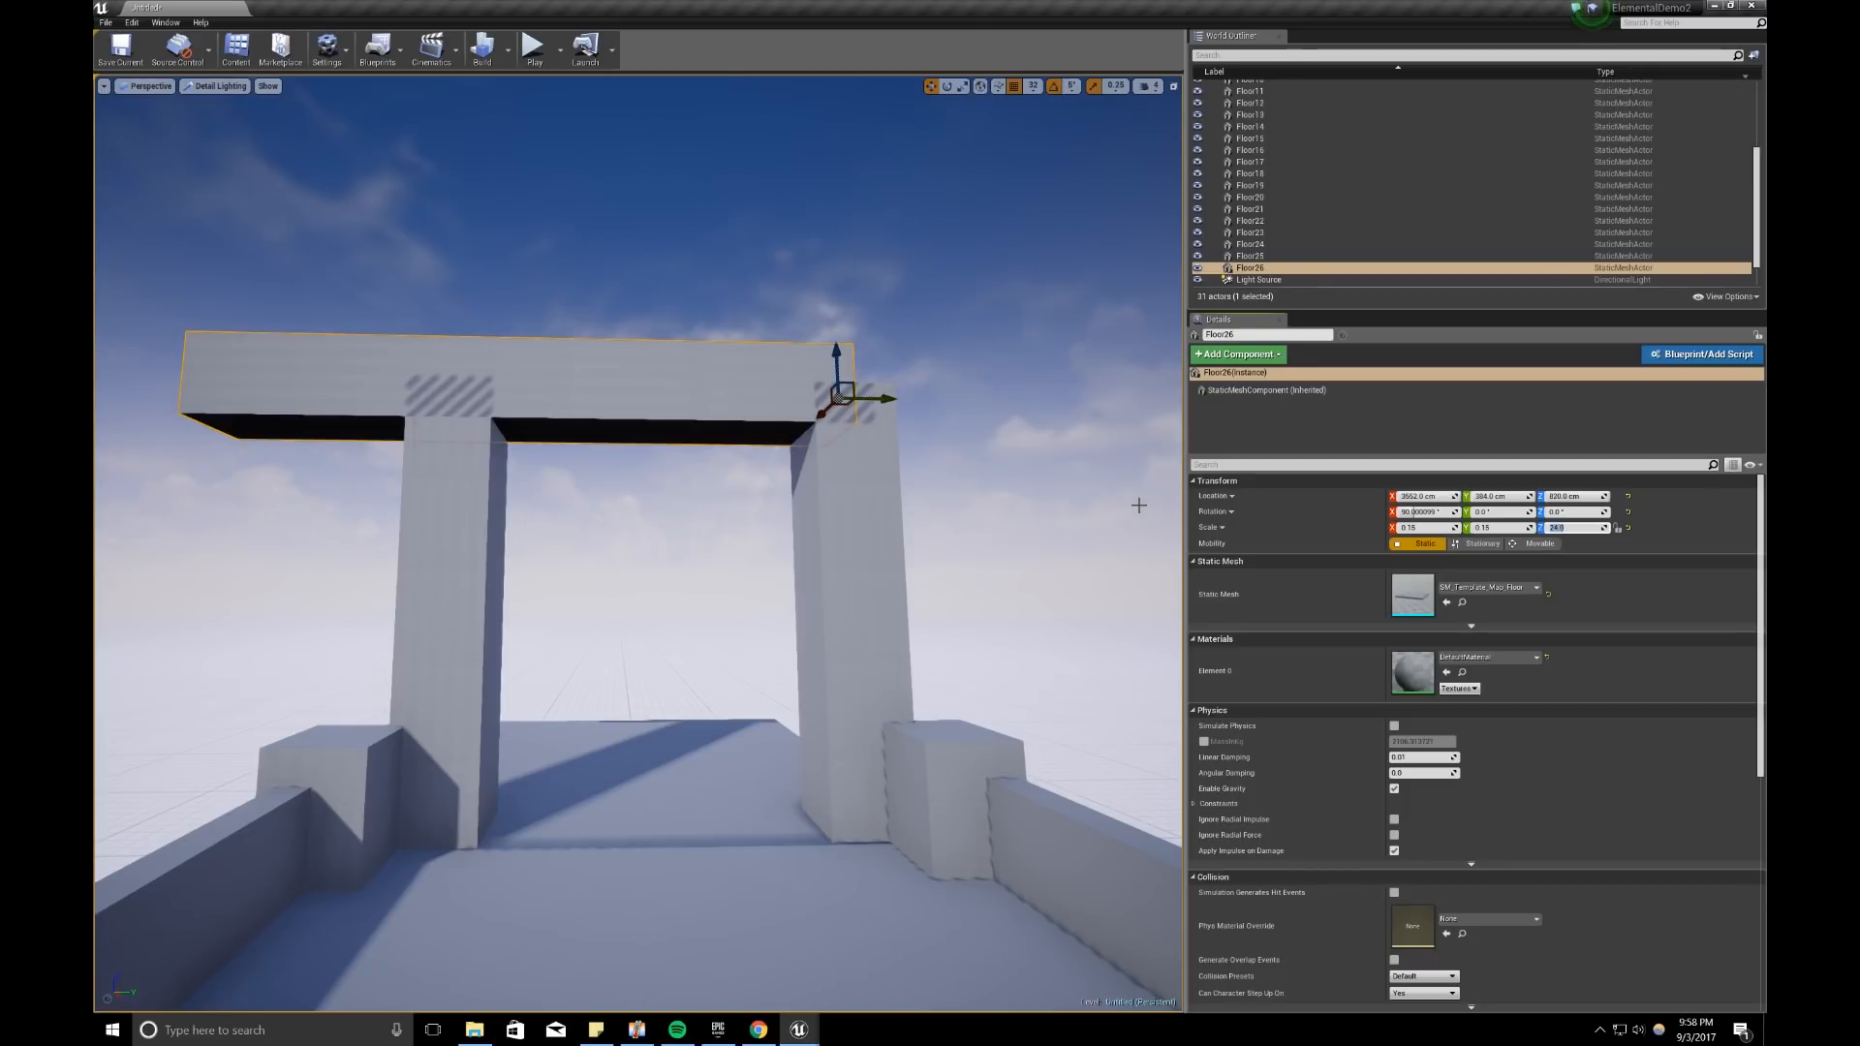
{"action": "left_click_drag", "start_coordinate": [873, 404], "coordinate": [1017, 392]}
{"action": "right_click_drag", "start_coordinate": [1011, 393], "coordinate": [986, 403]}
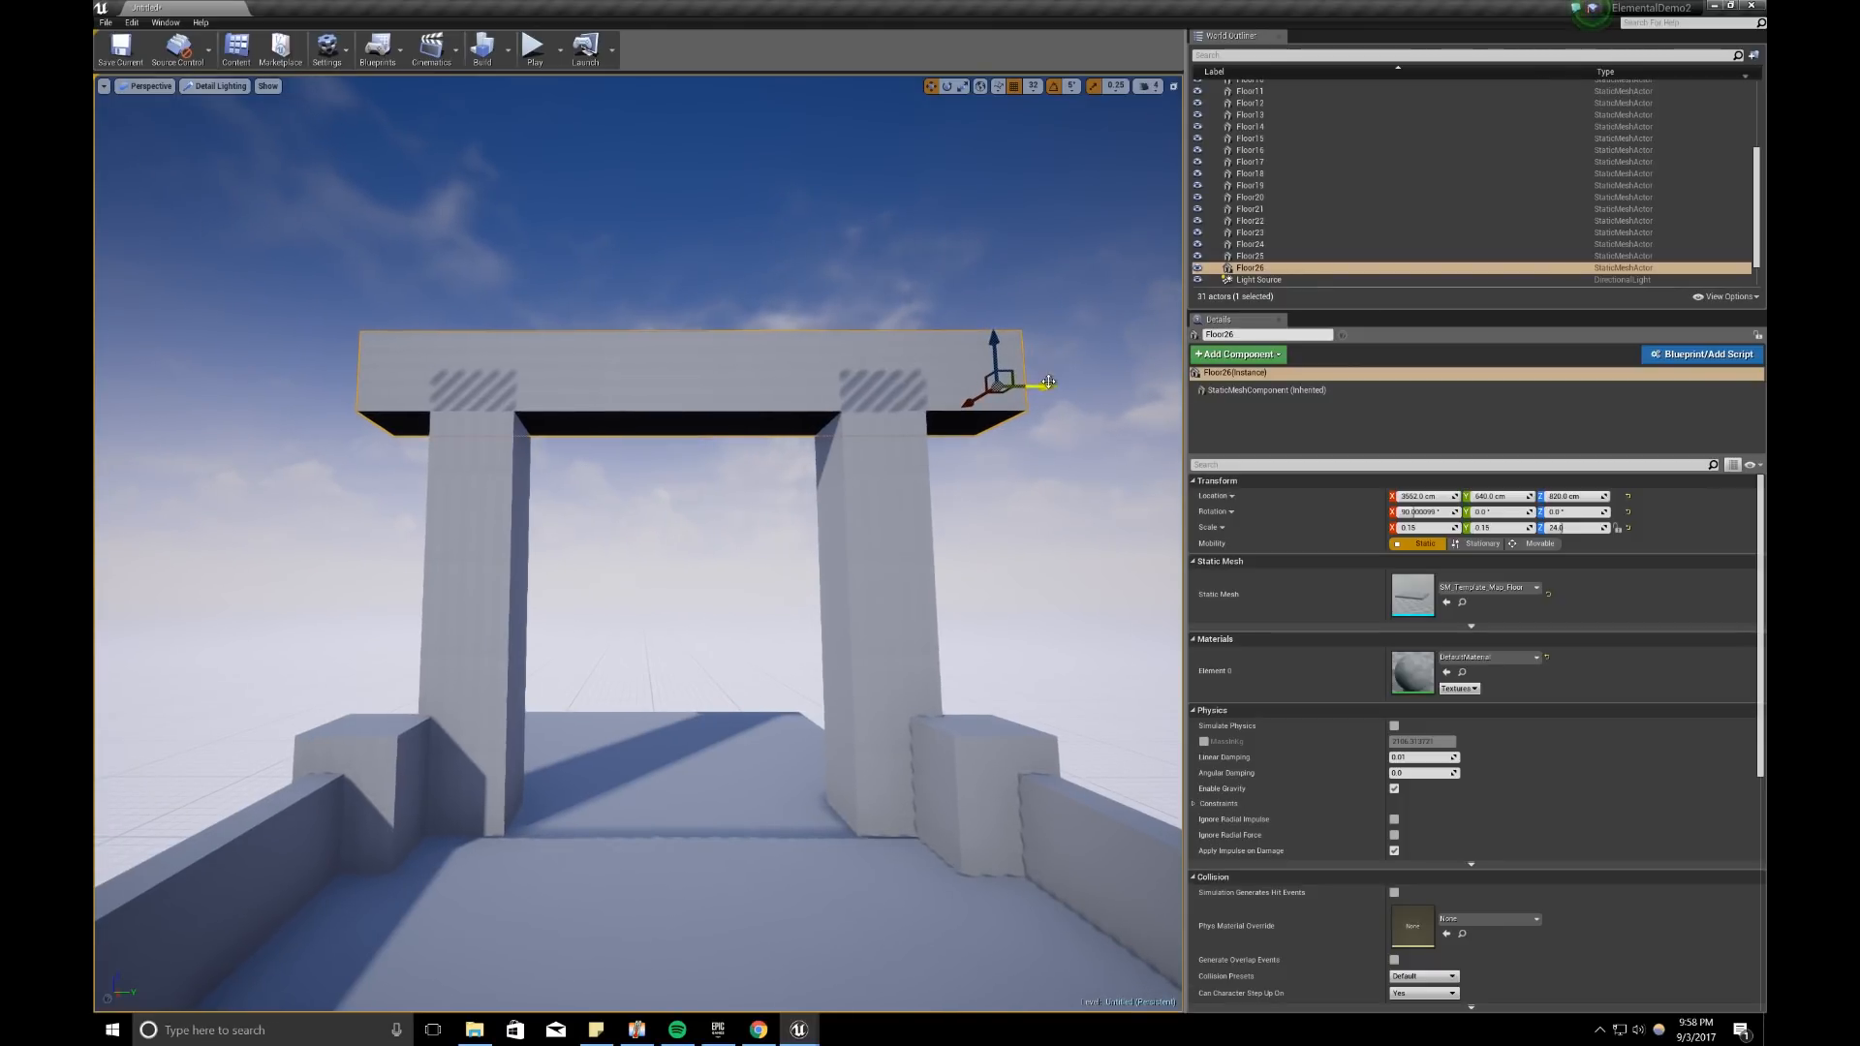
{"action": "left_click_drag", "start_coordinate": [1040, 385], "coordinate": [1029, 385]}
{"action": "right_click_drag", "start_coordinate": [941, 459], "coordinate": [957, 473]}
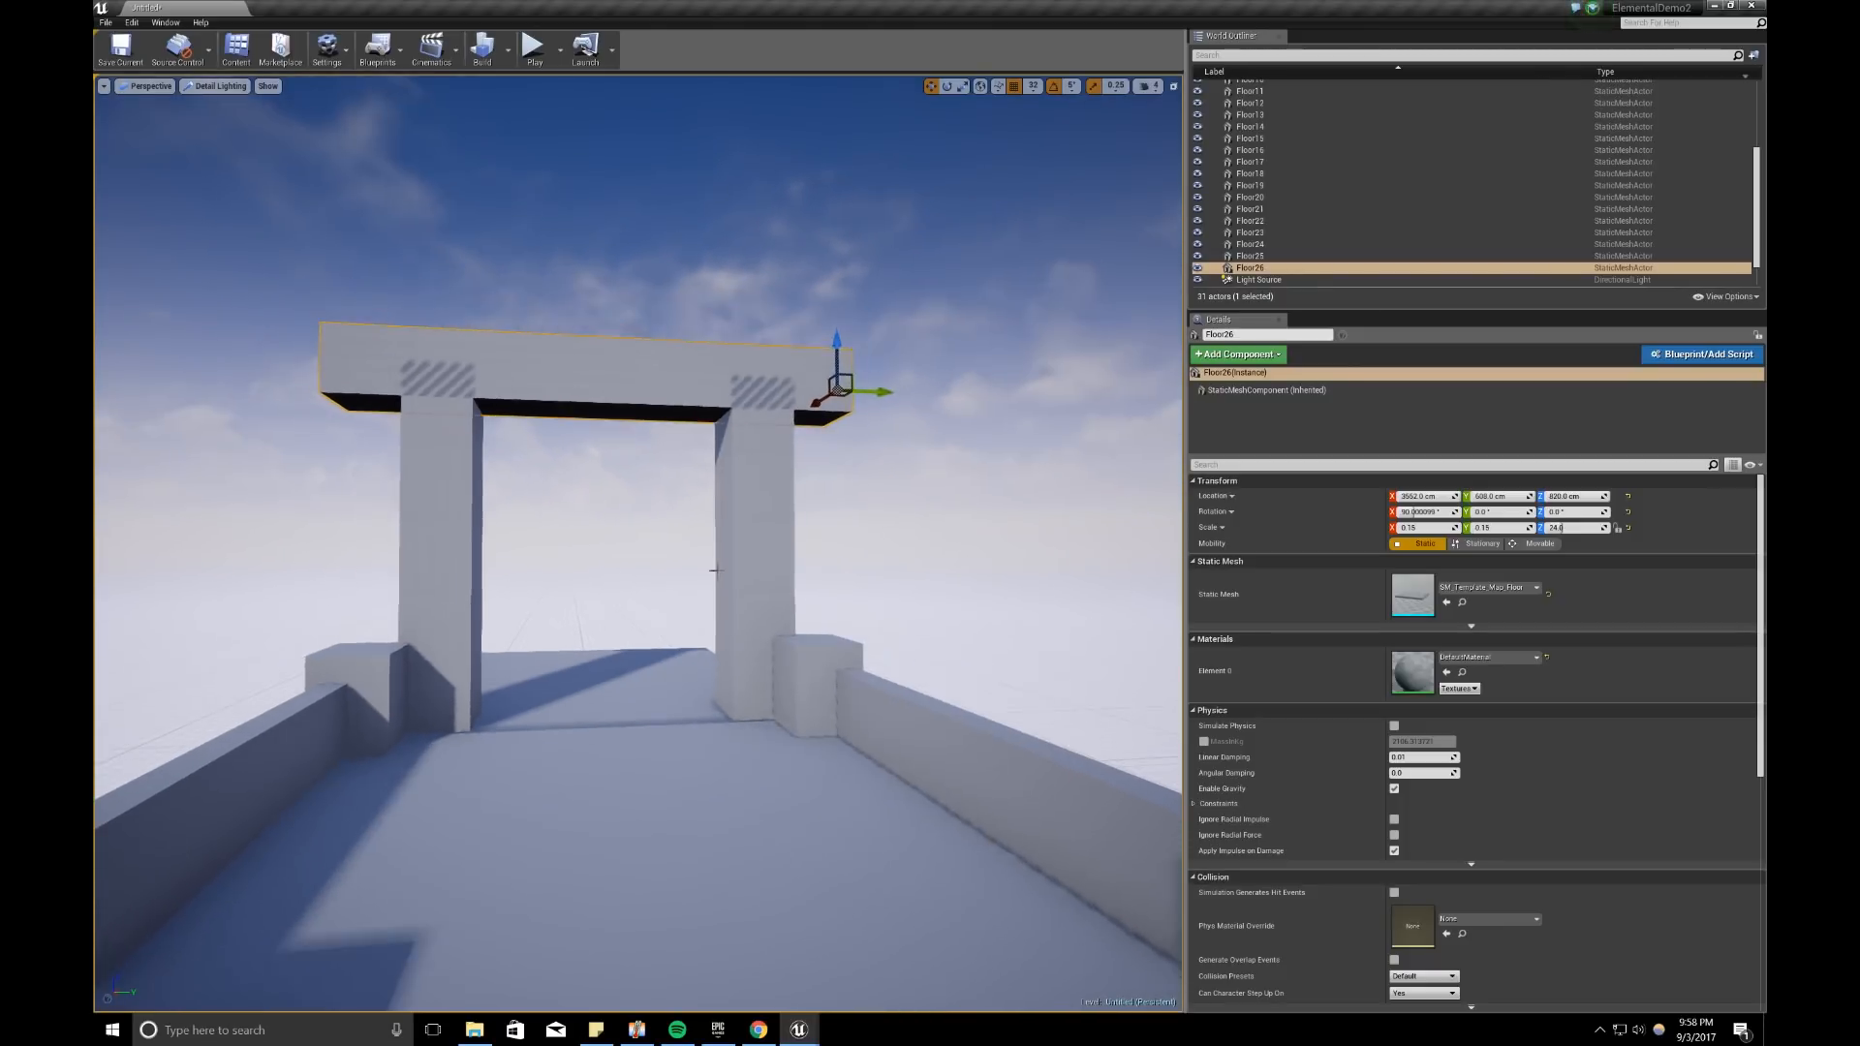
Step: Duplicate the floor slab behind the gate upward and rotate the copy 90° about Y to stand upright
{"action": "left_click", "coordinate": [636, 648]}
{"action": "right_click_drag", "start_coordinate": [636, 648], "coordinate": [546, 636]}
{"action": "left_click_drag", "start_coordinate": [527, 621], "coordinate": [527, 469], "text": "alt"}
{"action": "right_click_drag", "start_coordinate": [528, 484], "coordinate": [500, 528]}
{"action": "key", "text": "e"}
{"action": "left_click_drag", "start_coordinate": [479, 545], "coordinate": [478, 645]}
Step: Raise the upright slab above the lintel and place it at X 3584 cm and Y 32 cm
{"action": "key", "text": "a"}
{"action": "right_click_drag", "start_coordinate": [507, 551], "coordinate": [507, 548]}
{"action": "key", "text": "w"}
{"action": "left_click_drag", "start_coordinate": [474, 538], "coordinate": [530, 558]}
{"action": "left_click_drag", "start_coordinate": [558, 489], "coordinate": [614, 158]}
{"action": "key", "text": "w"}
{"action": "right_click_drag", "start_coordinate": [614, 157], "coordinate": [780, 257]}
{"action": "key", "text": "a"}
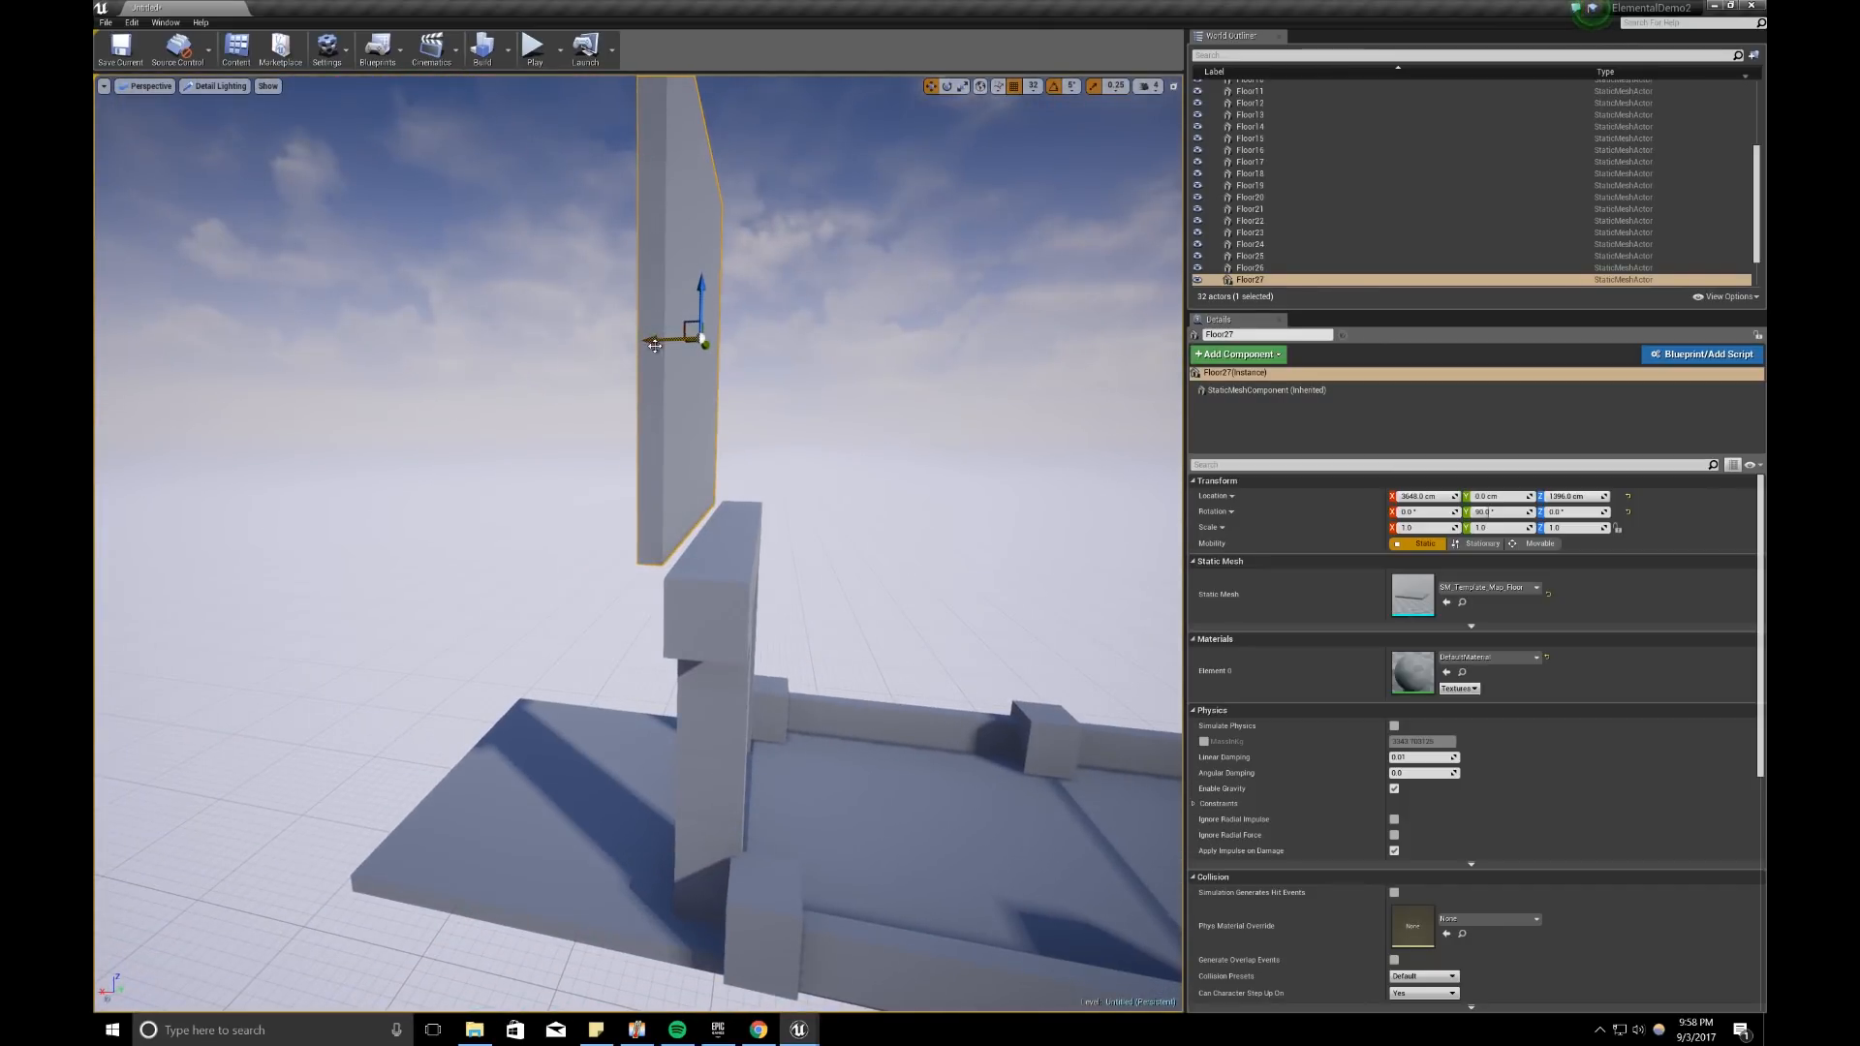
{"action": "left_click_drag", "start_coordinate": [656, 344], "coordinate": [675, 346]}
{"action": "key", "text": "d"}
{"action": "right_click_drag", "start_coordinate": [680, 342], "coordinate": [412, 310]}
{"action": "key", "text": "s"}
{"action": "middle_click_drag", "start_coordinate": [680, 342], "coordinate": [728, 395]}
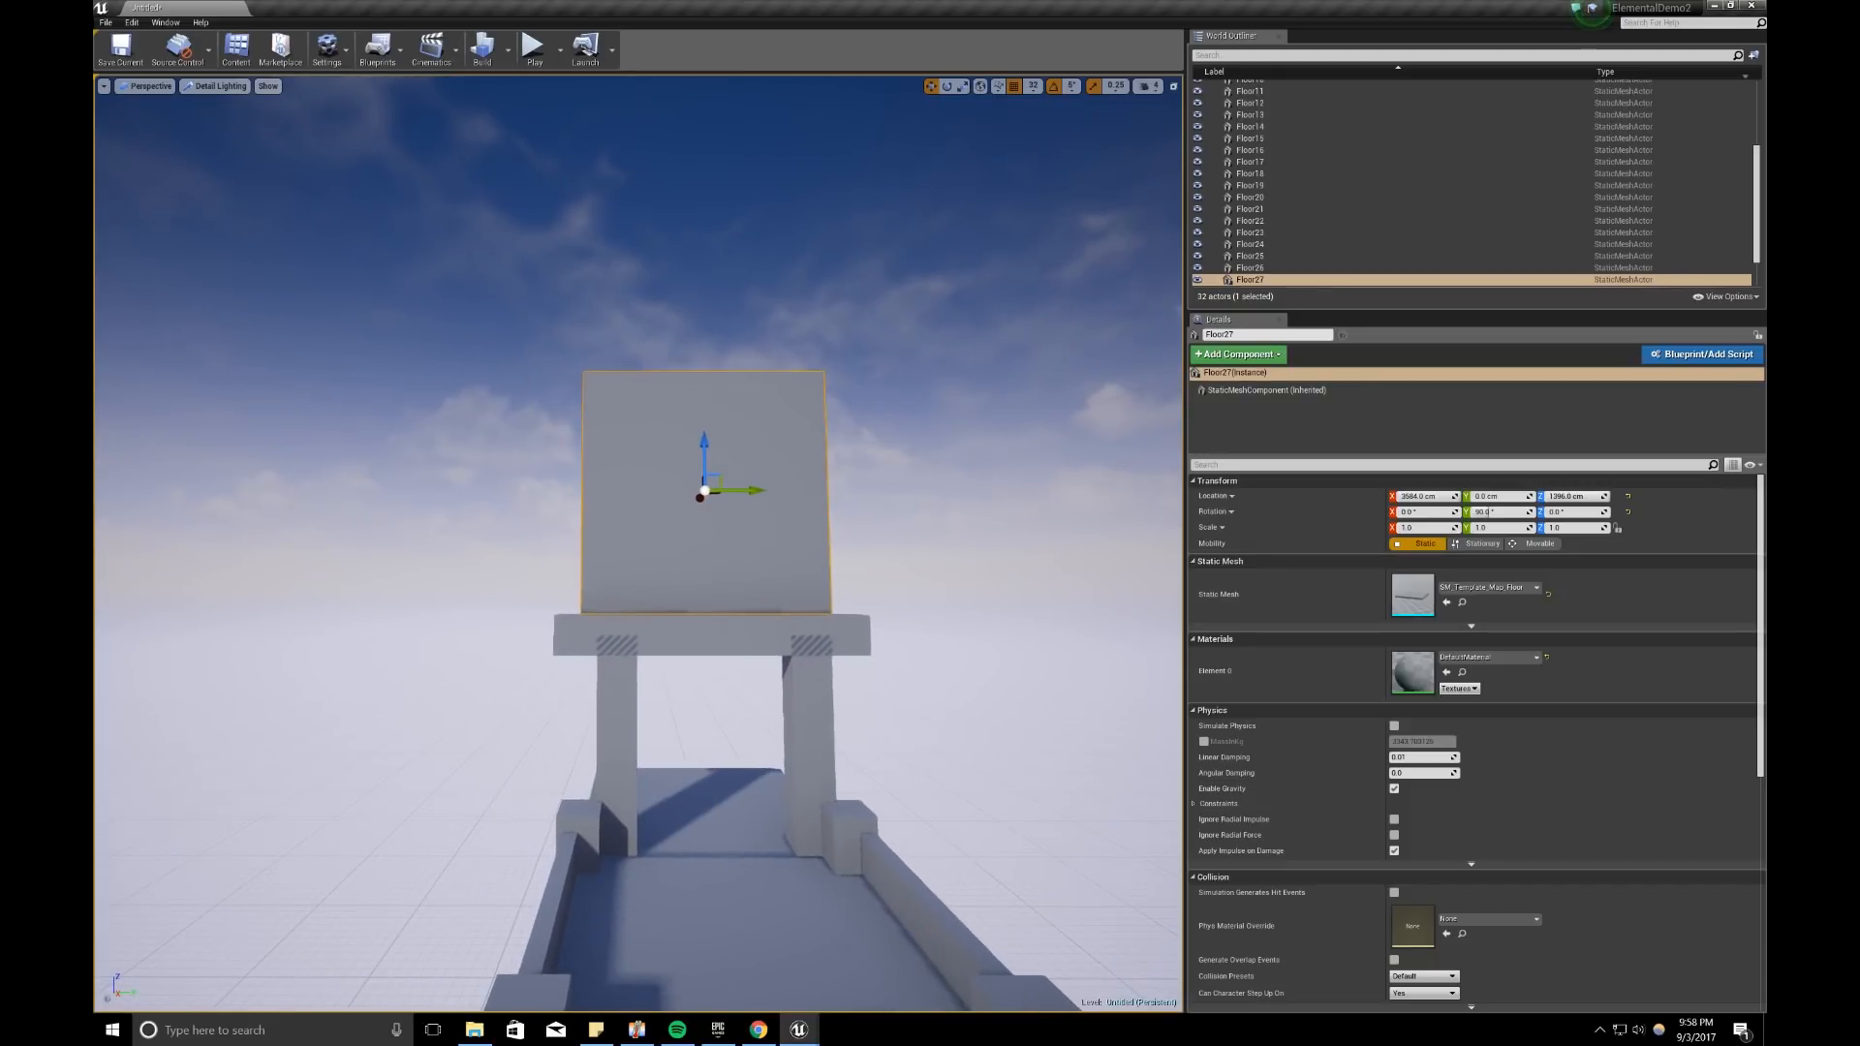
{"action": "left_click_drag", "start_coordinate": [715, 436], "coordinate": [719, 436]}
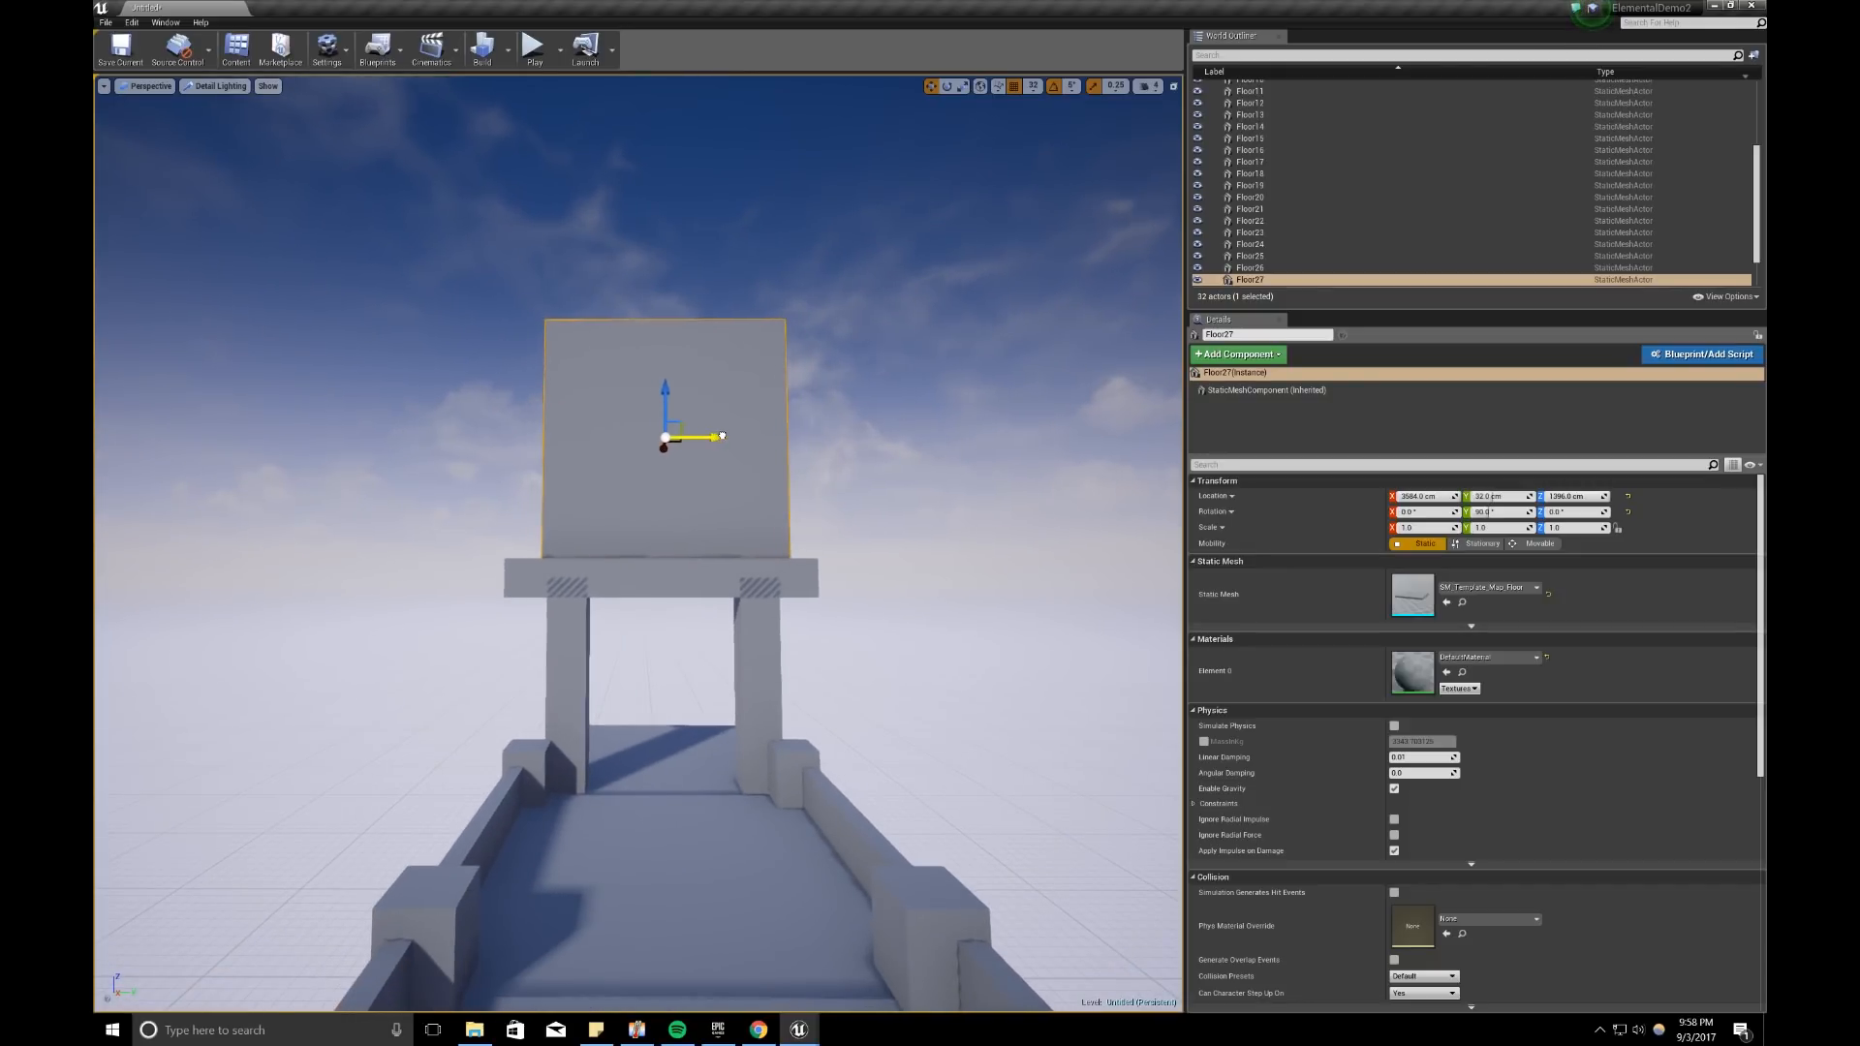
Step: Try doubling the upright slab's X and Y scales, restoring each to 1
{"action": "left_click", "coordinate": [747, 291]}
{"action": "right_click_drag", "start_coordinate": [747, 291], "coordinate": [872, 247]}
{"action": "key", "text": "a"}
{"action": "key", "text": "w"}
{"action": "right_click_drag", "start_coordinate": [660, 303], "coordinate": [712, 303]}
{"action": "key", "text": "a"}
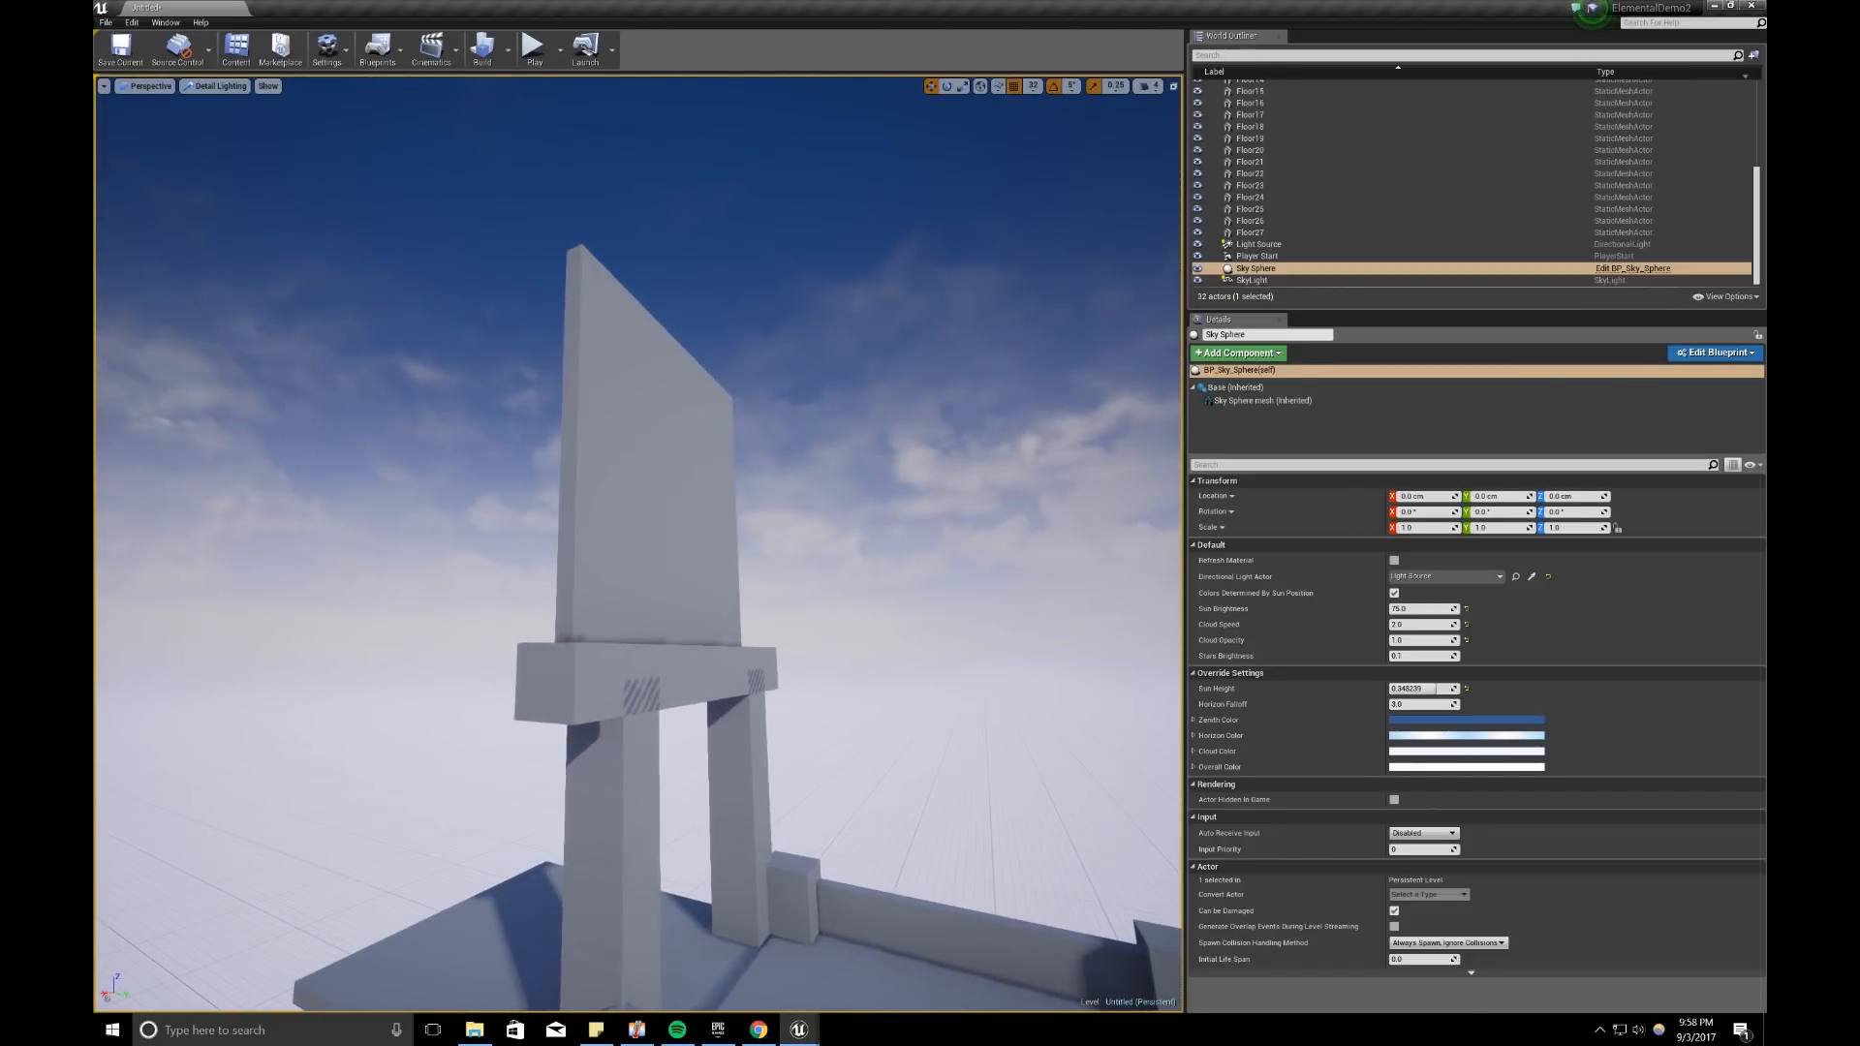
{"action": "left_click", "coordinate": [671, 426]}
{"action": "right_click_drag", "start_coordinate": [670, 426], "coordinate": [765, 422]}
{"action": "key", "text": "a"}
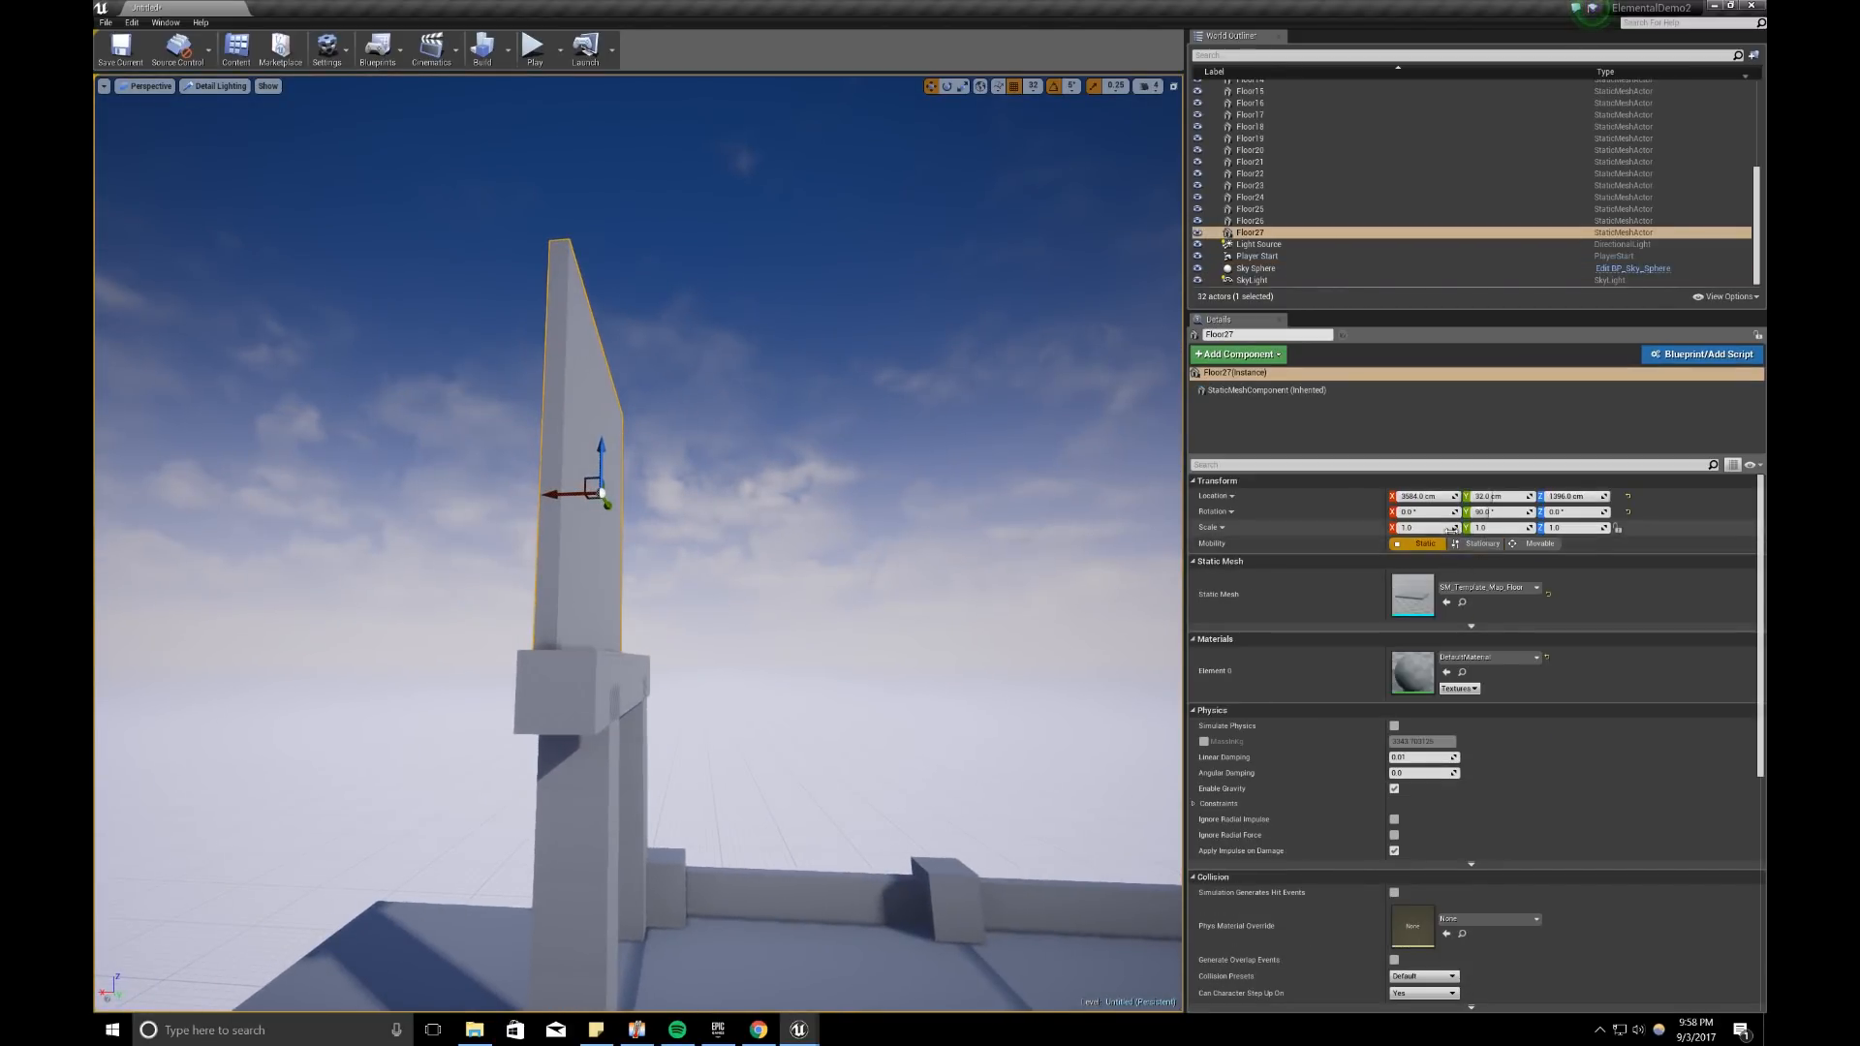
{"action": "left_click", "coordinate": [1431, 532]}
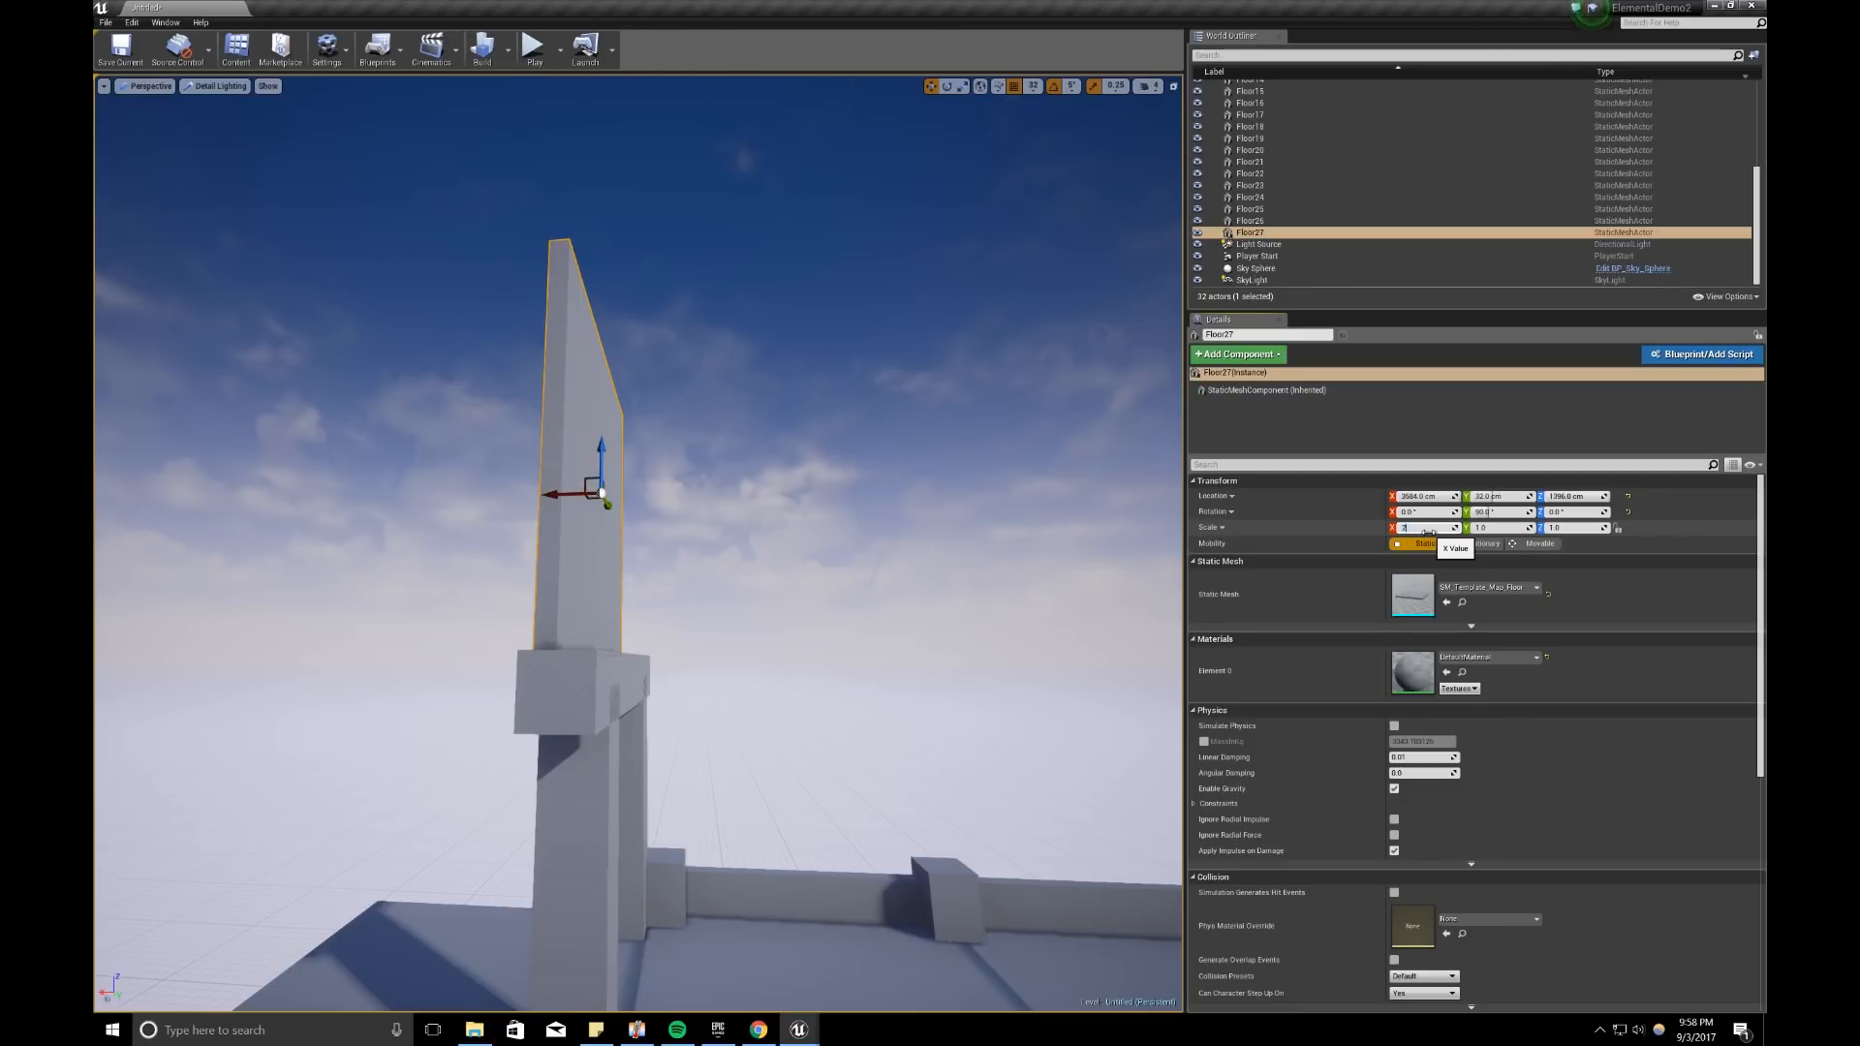
{"action": "type", "text": "2"}
{"action": "key", "text": "Return"}
{"action": "key", "text": "Return"}
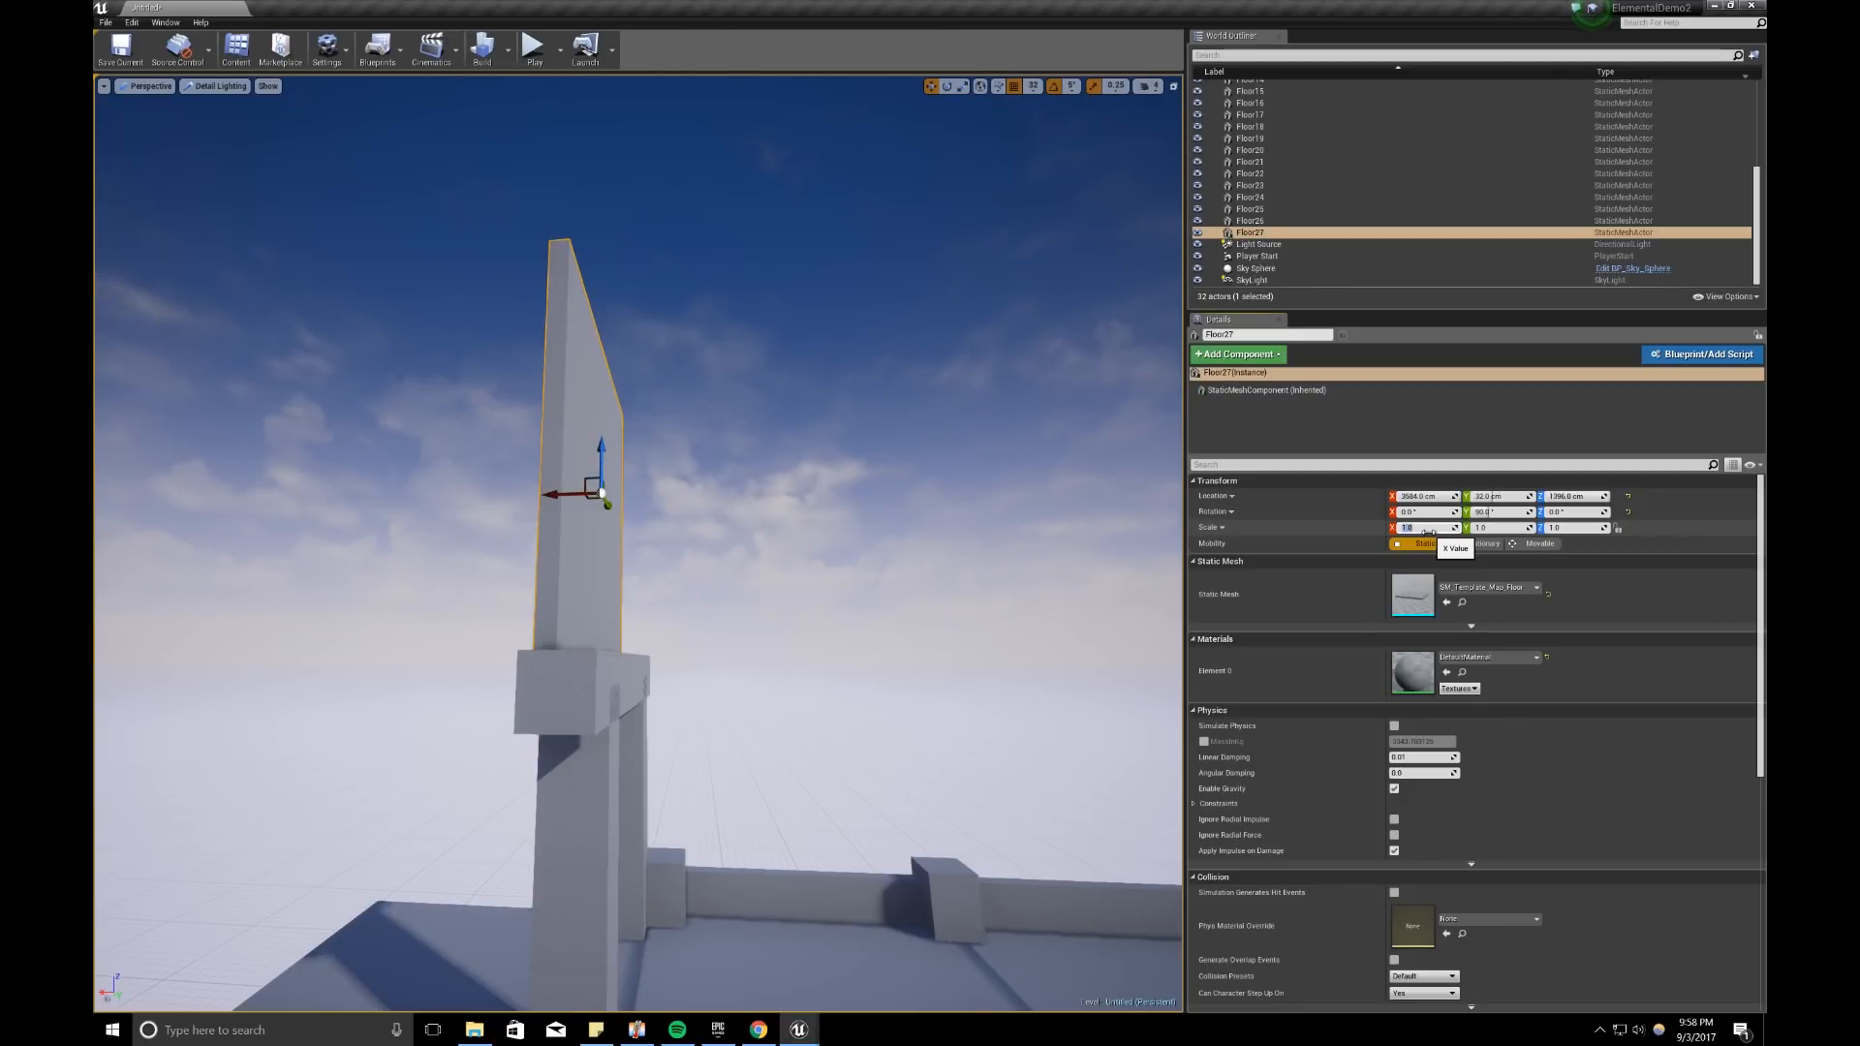
{"action": "left_click", "coordinate": [1507, 530]}
{"action": "type", "text": "2"}
{"action": "key", "text": "Return"}
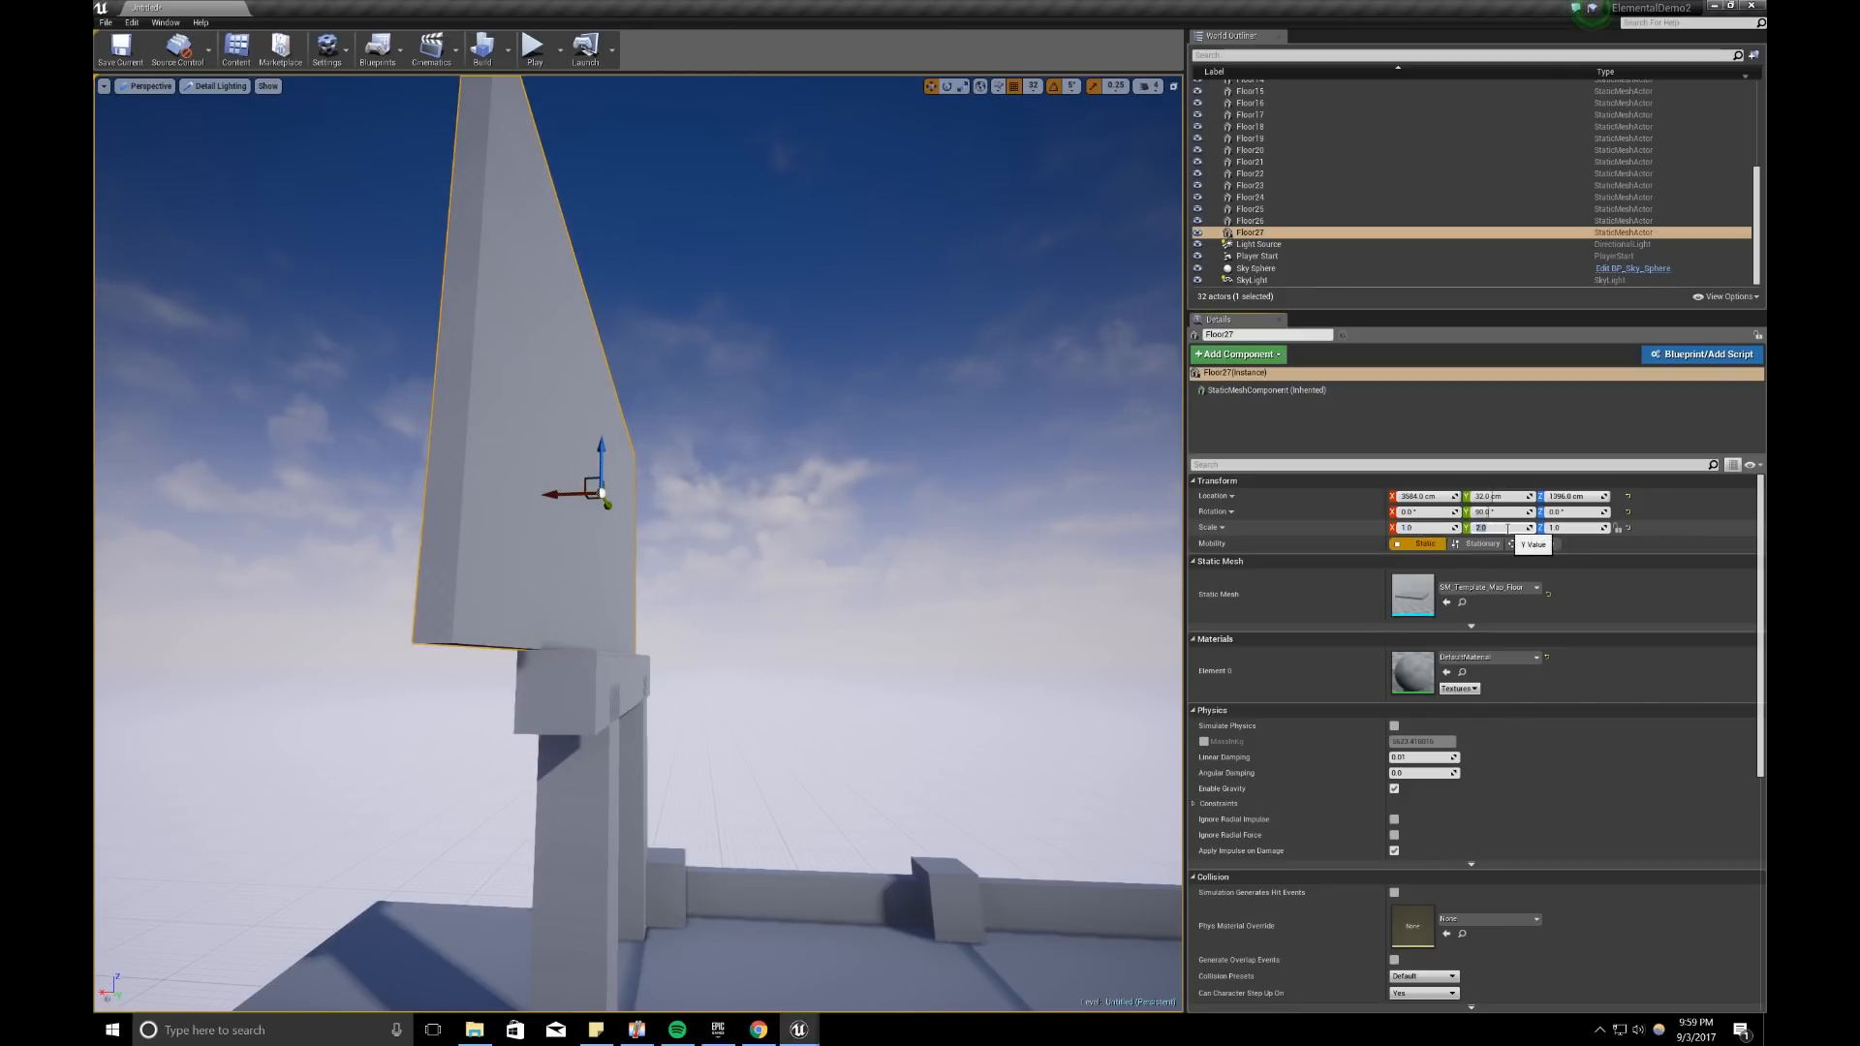
{"action": "type", "text": "1"}
{"action": "key", "text": "Return"}
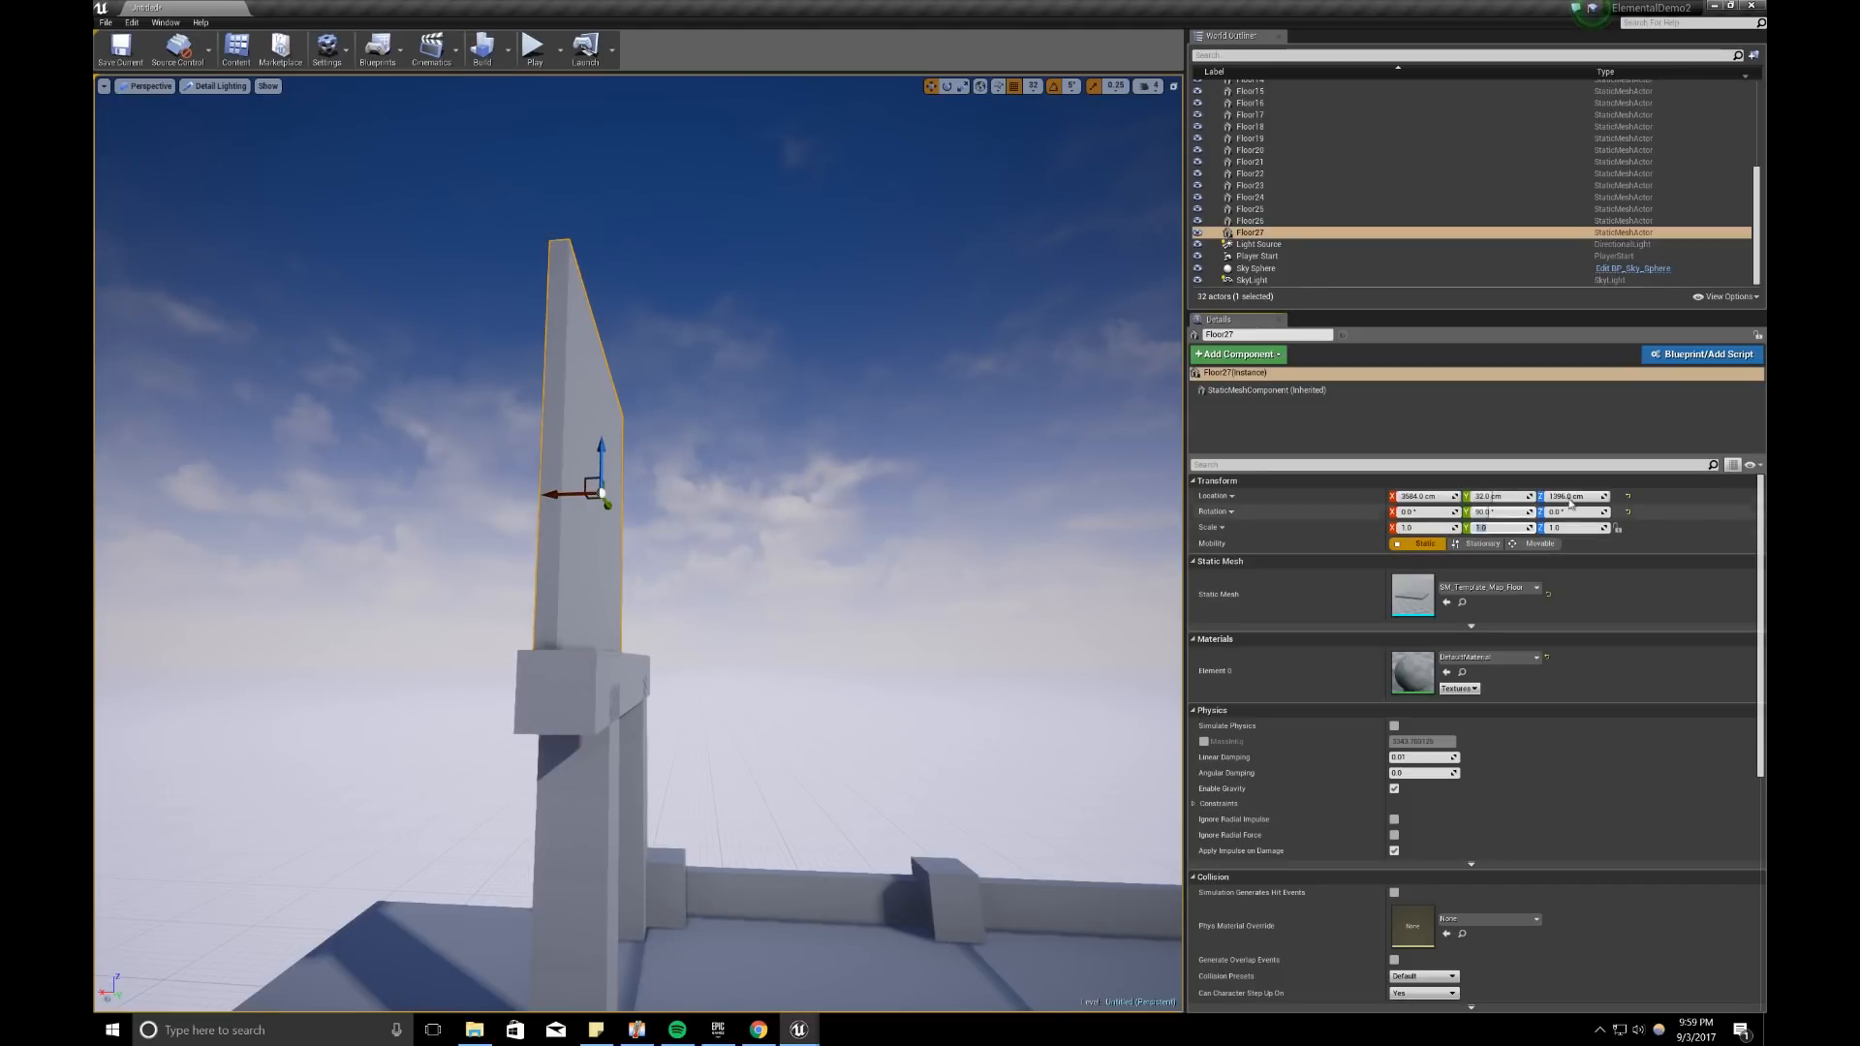
Step: Set the upright slab's Z scale to 4 and slide the thickened wall along X over the lintel
{"action": "left_click", "coordinate": [1591, 528]}
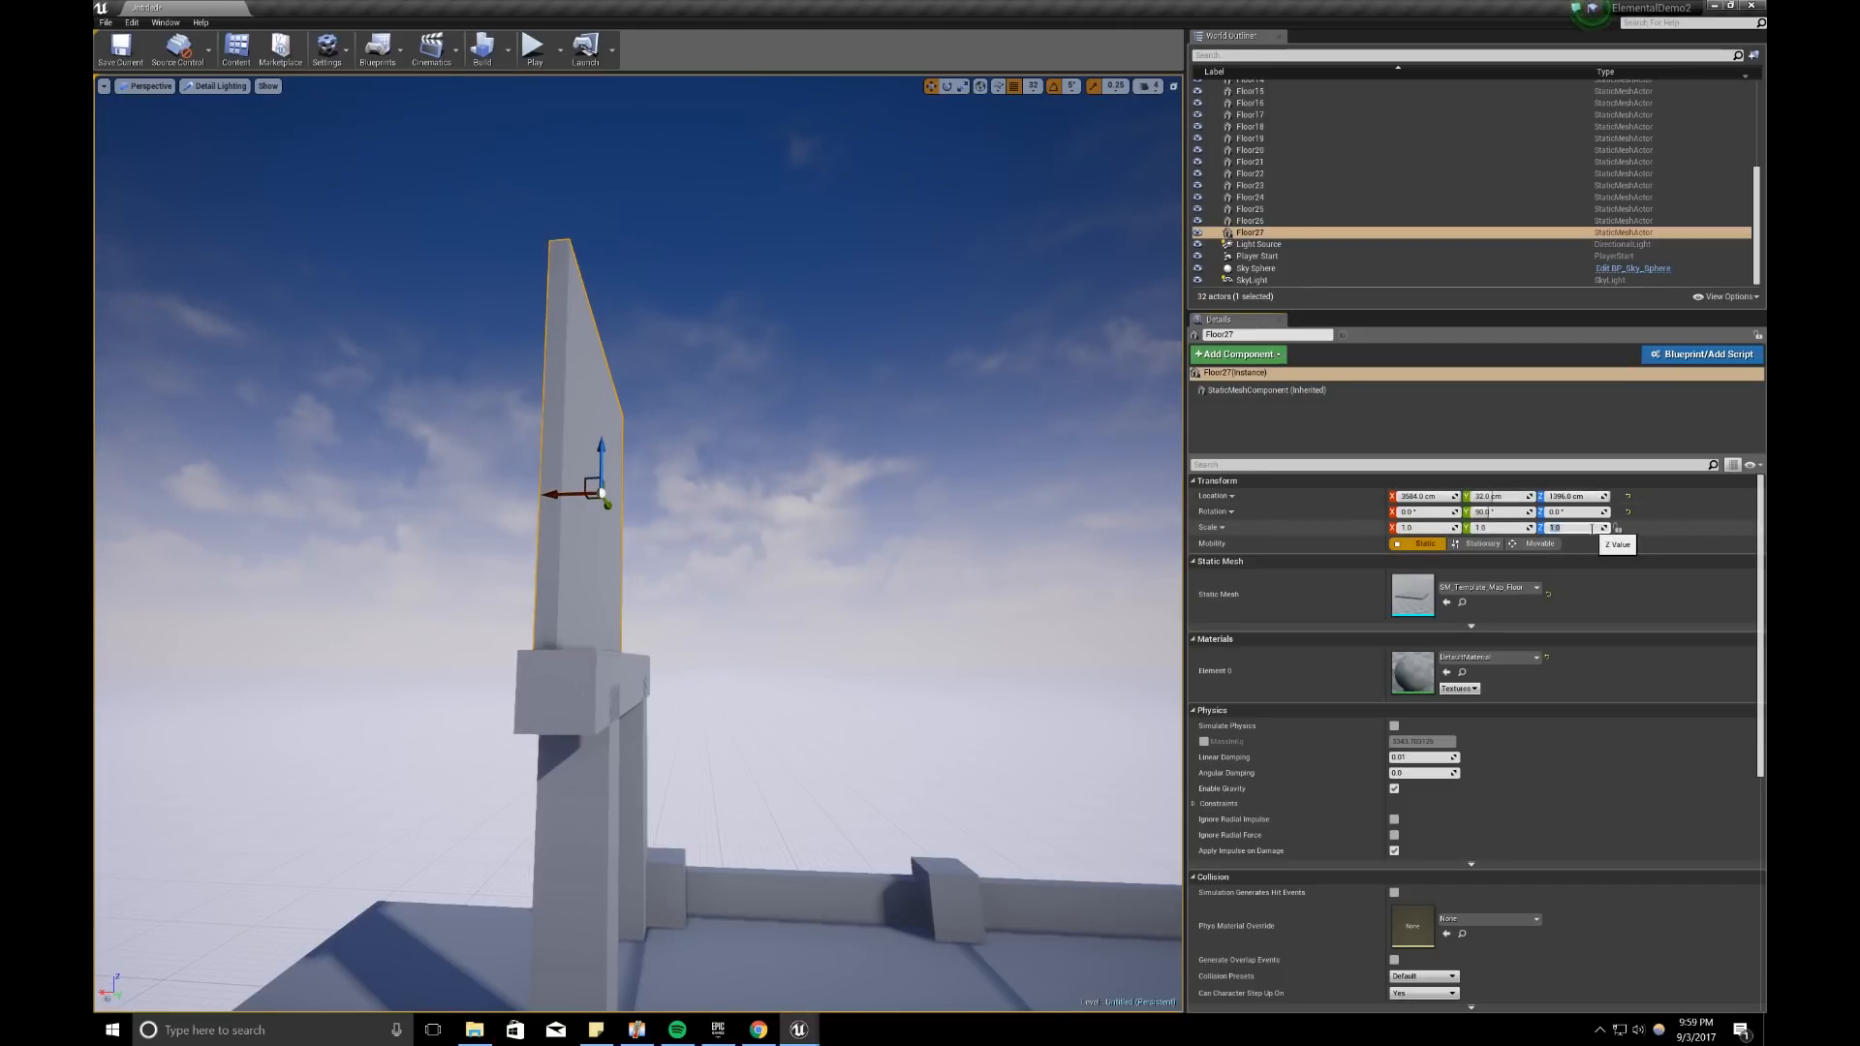
{"action": "type", "text": "2"}
{"action": "key", "text": "Return"}
{"action": "type", "text": "4"}
{"action": "key", "text": "Return"}
{"action": "right_click_drag", "start_coordinate": [872, 523], "coordinate": [896, 528]}
{"action": "key", "text": "a"}
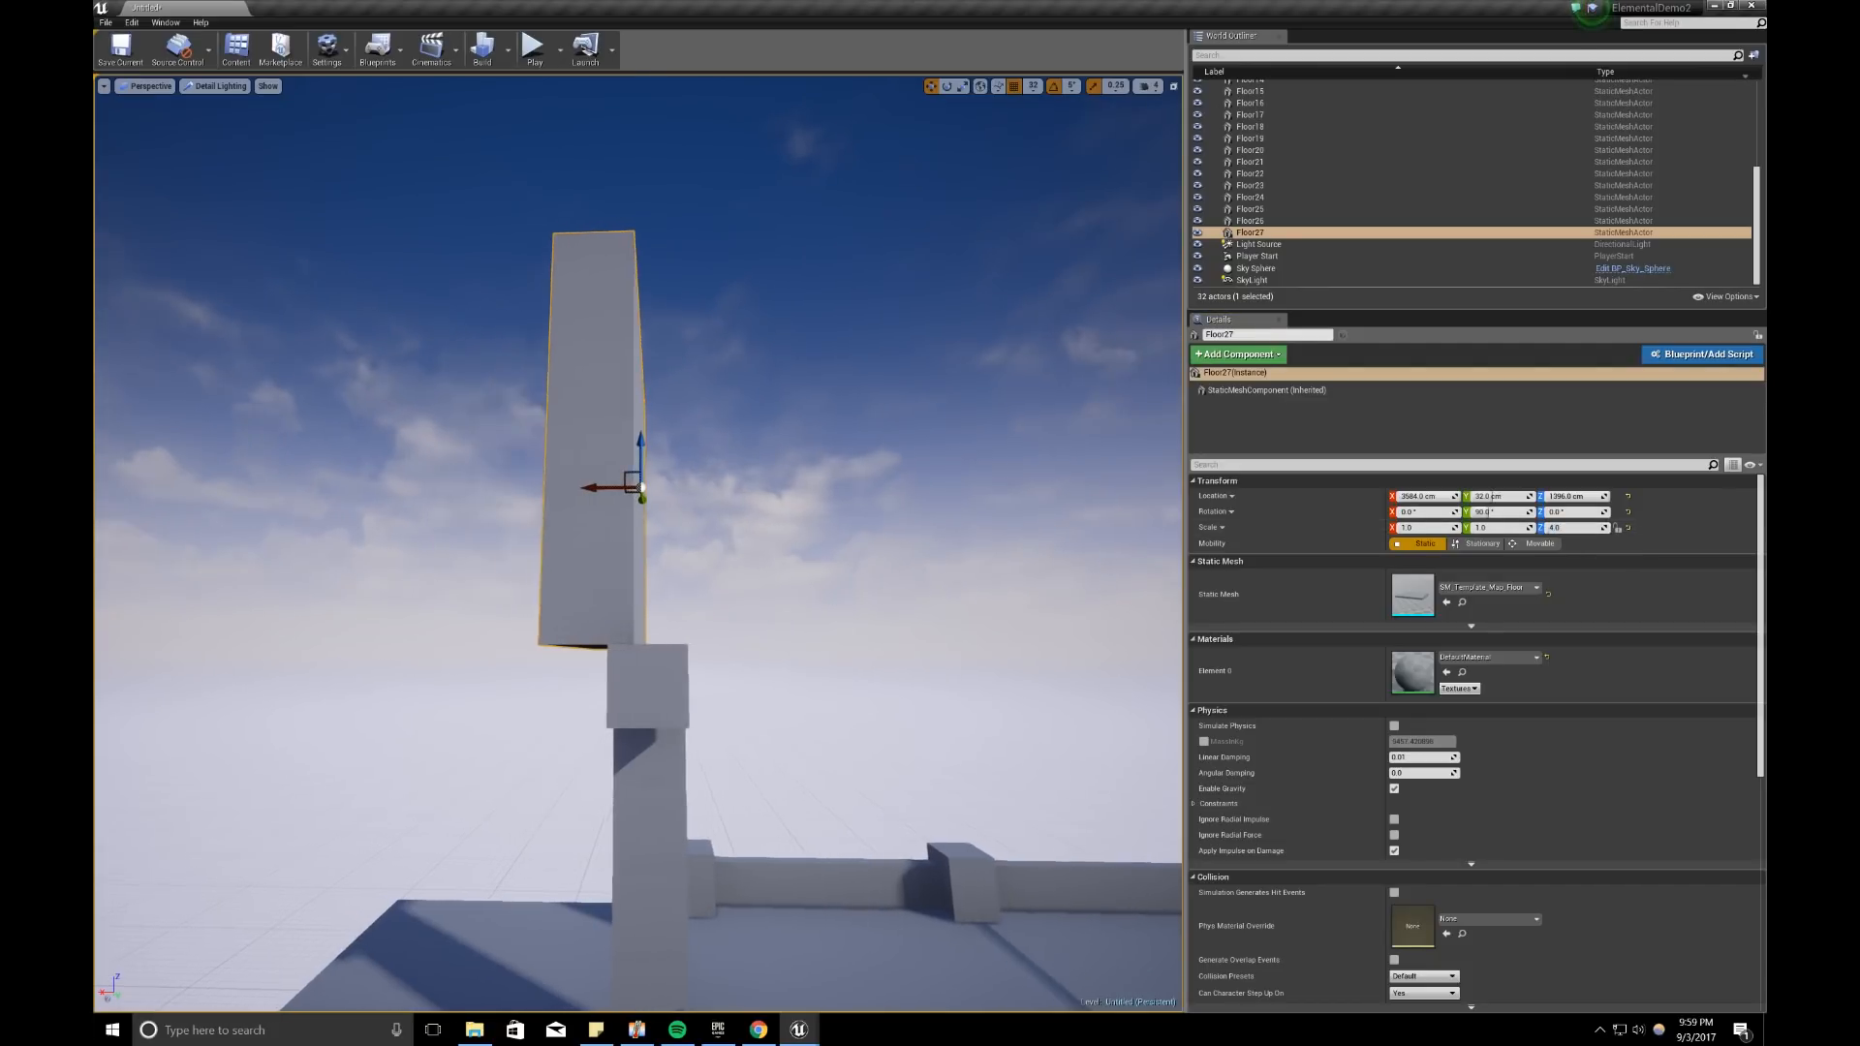
{"action": "left_click_drag", "start_coordinate": [586, 487], "coordinate": [630, 488]}
{"action": "right_click_drag", "start_coordinate": [629, 490], "coordinate": [116, 485]}
{"action": "key", "text": "d"}
{"action": "key", "text": "s"}
{"action": "key", "text": "d"}
{"action": "key", "text": "w"}
{"action": "left_click_drag", "start_coordinate": [468, 452], "coordinate": [486, 457]}
{"action": "right_click_drag", "start_coordinate": [487, 457], "coordinate": [651, 465]}
Step: Centre the upright wall slab above the gate opening at Y 0 cm and deselect it
{"action": "key", "text": "a"}
{"action": "key", "text": "s"}
{"action": "key", "text": "s"}
{"action": "left_click", "coordinate": [766, 562]}
{"action": "right_click_drag", "start_coordinate": [714, 563], "coordinate": [714, 563]}
{"action": "key", "text": "s"}
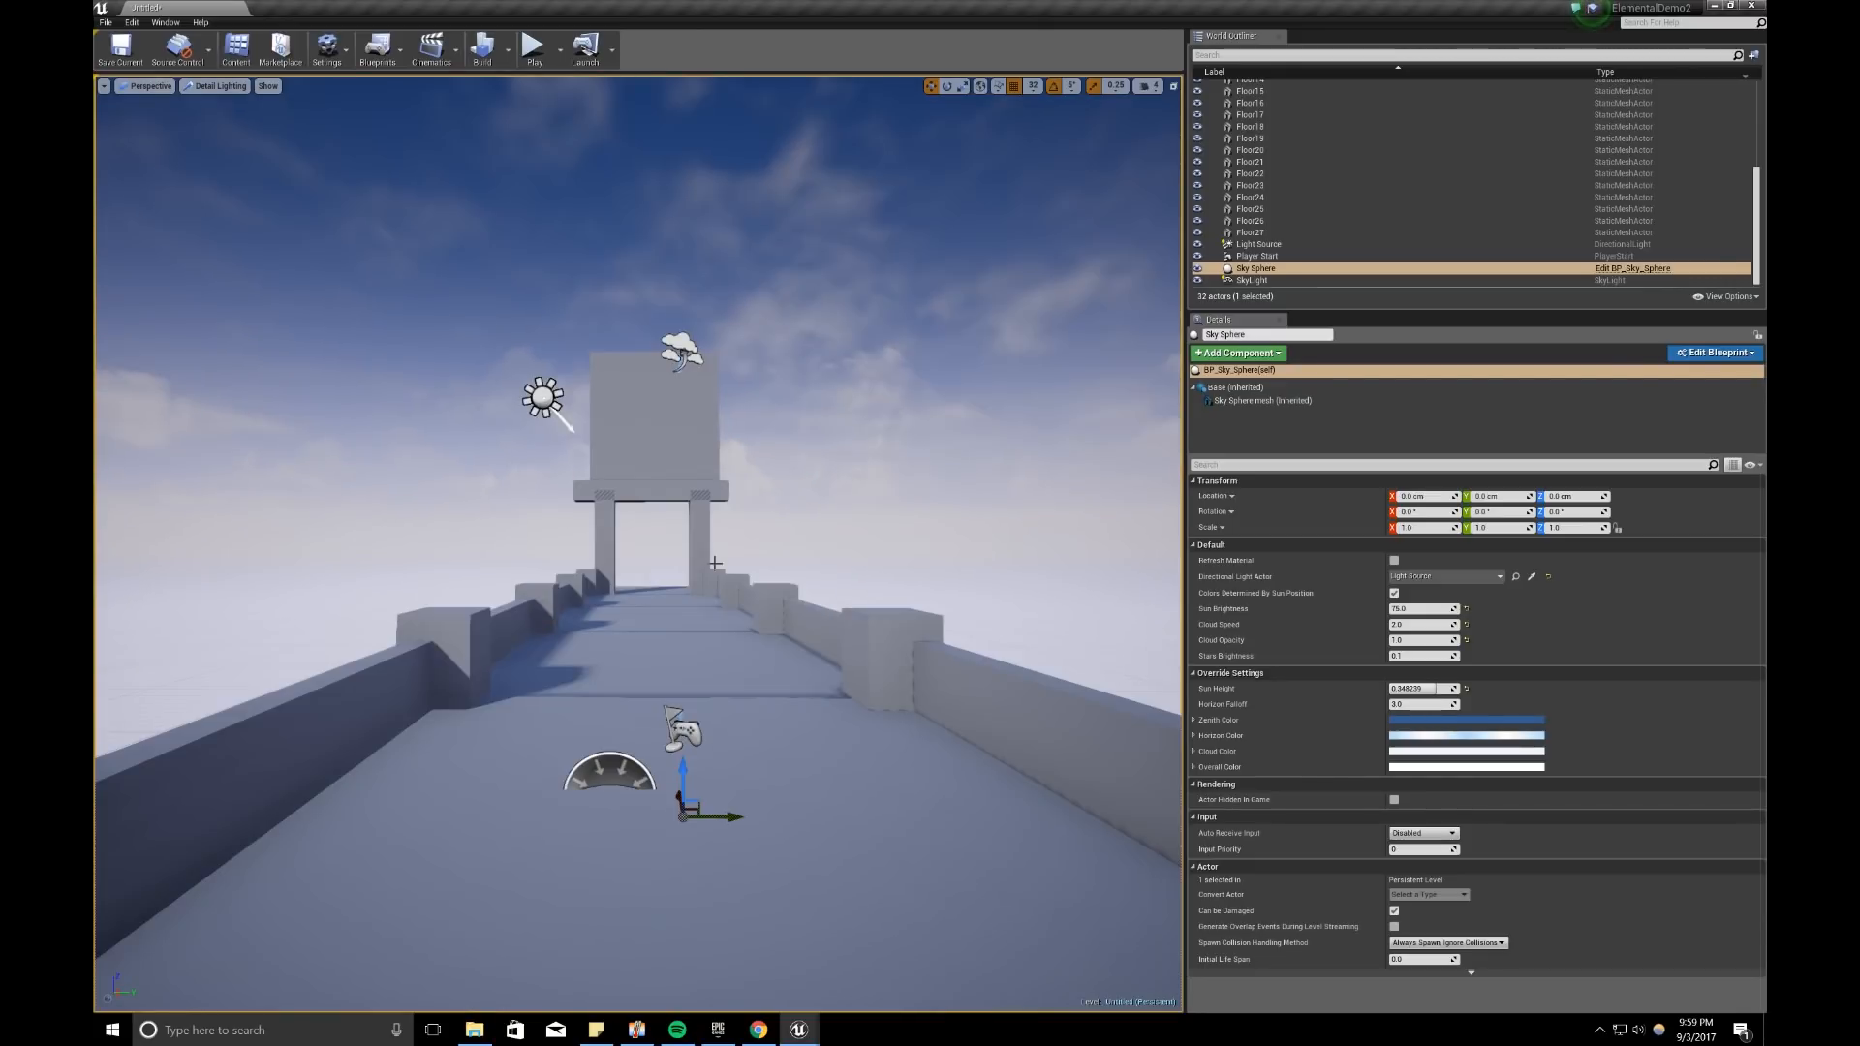
{"action": "key", "text": "w"}
{"action": "right_click_drag", "start_coordinate": [582, 596], "coordinate": [582, 593]}
{"action": "left_click", "coordinate": [643, 450]}
{"action": "left_click_drag", "start_coordinate": [701, 420], "coordinate": [696, 414]}
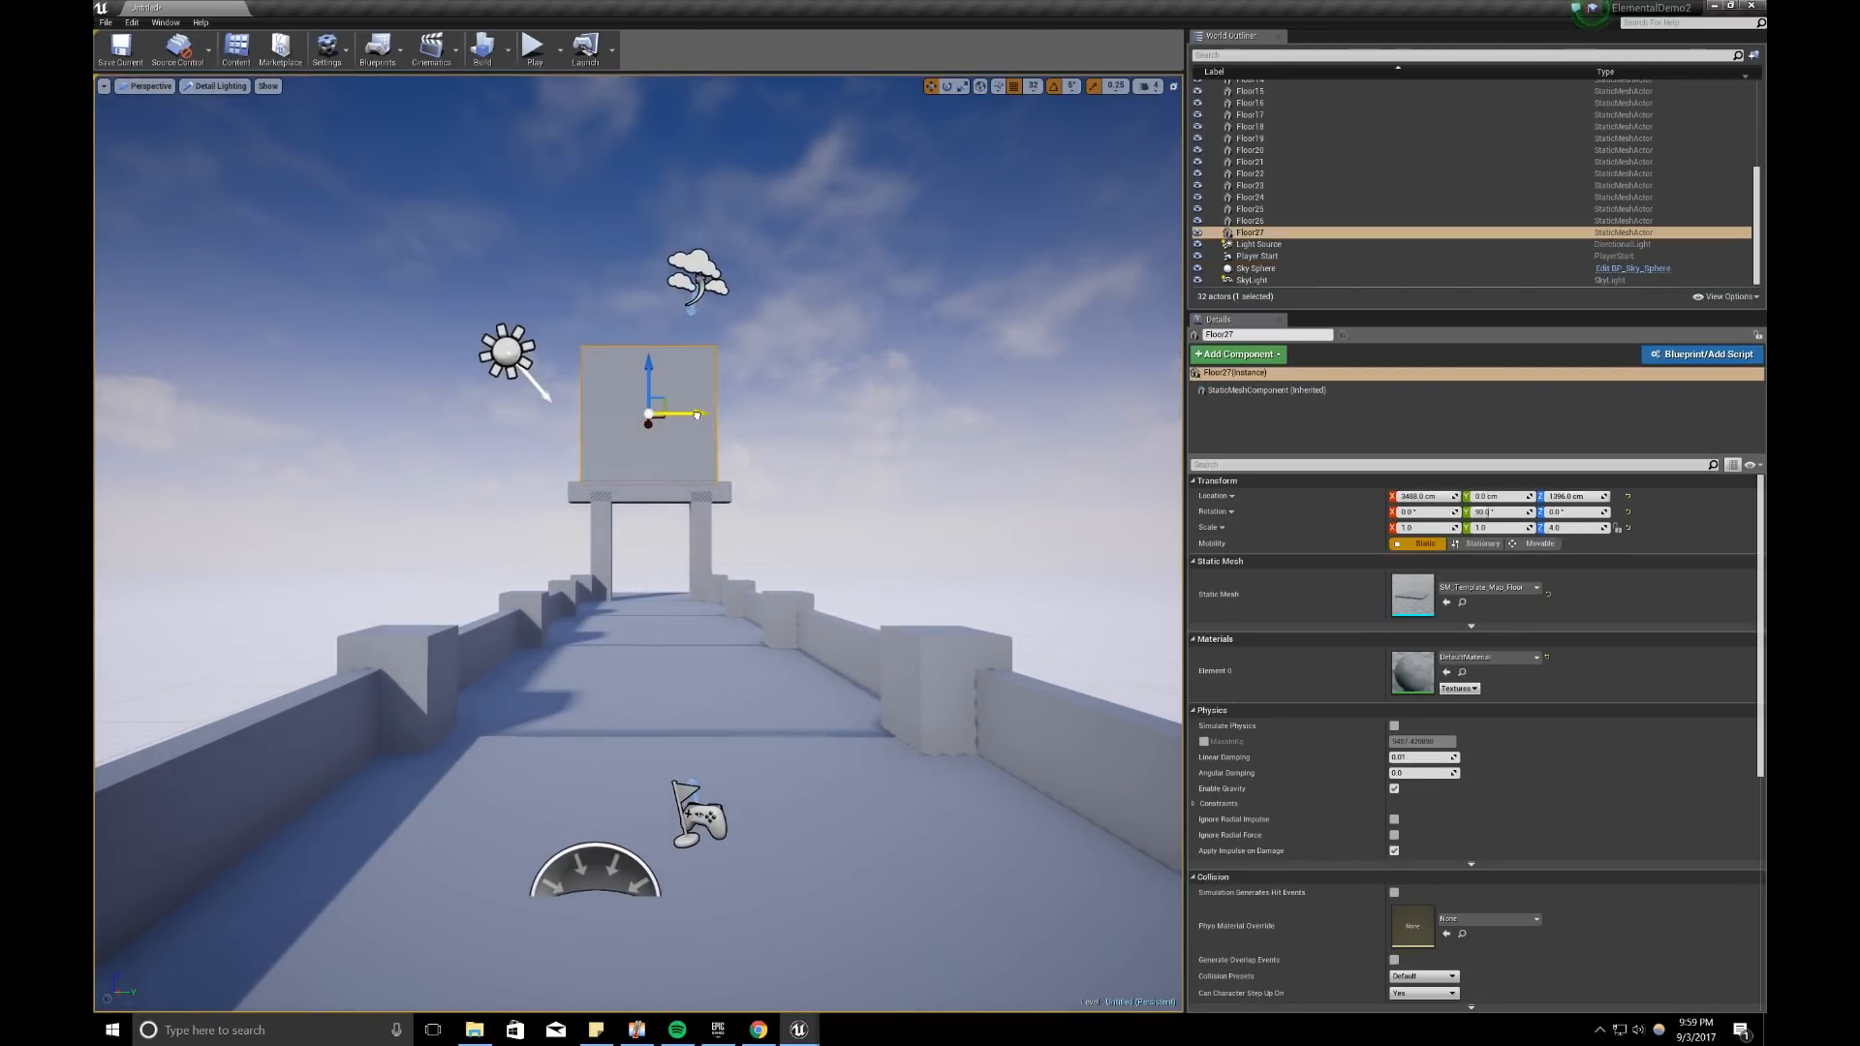
{"action": "left_click", "coordinate": [794, 450]}
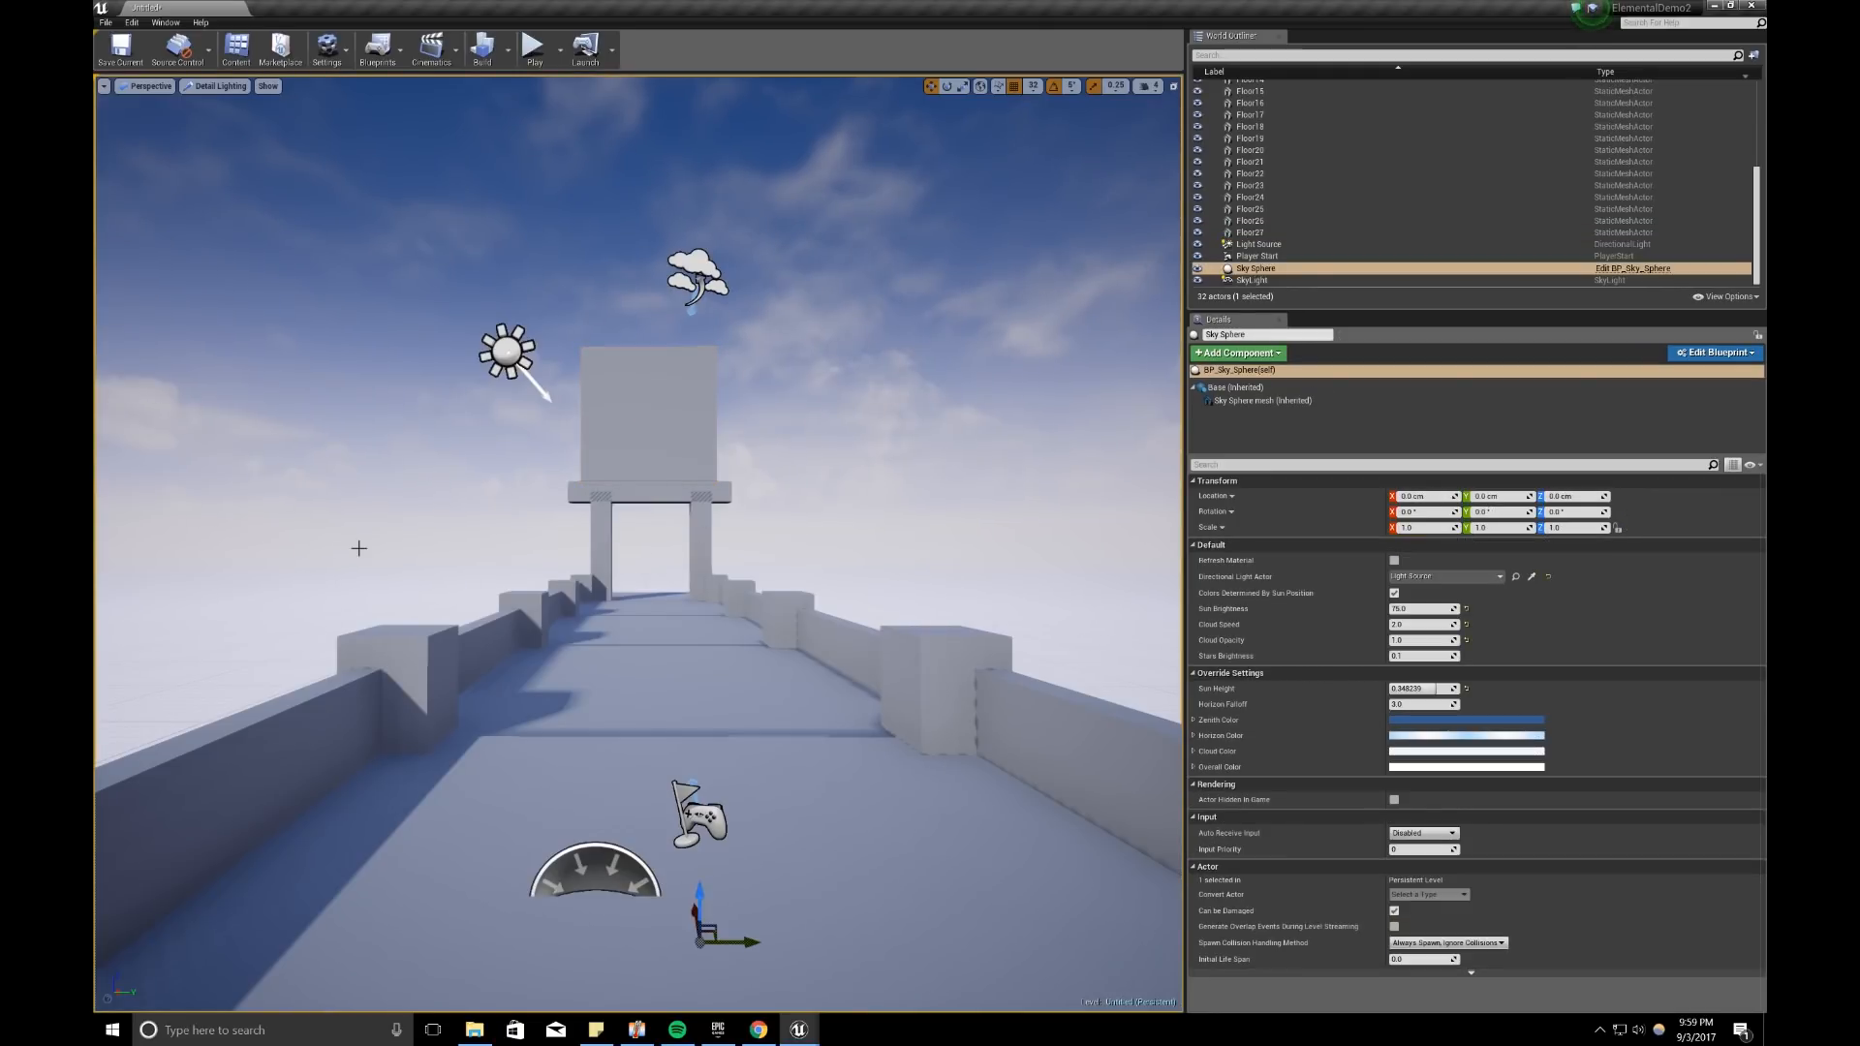
Step: Switch to Chrome and study the towers flanking the gate in the castle concept image
{"action": "left_click", "coordinate": [758, 1030]}
{"action": "left_click_drag", "start_coordinate": [907, 199], "coordinate": [1418, 93]}
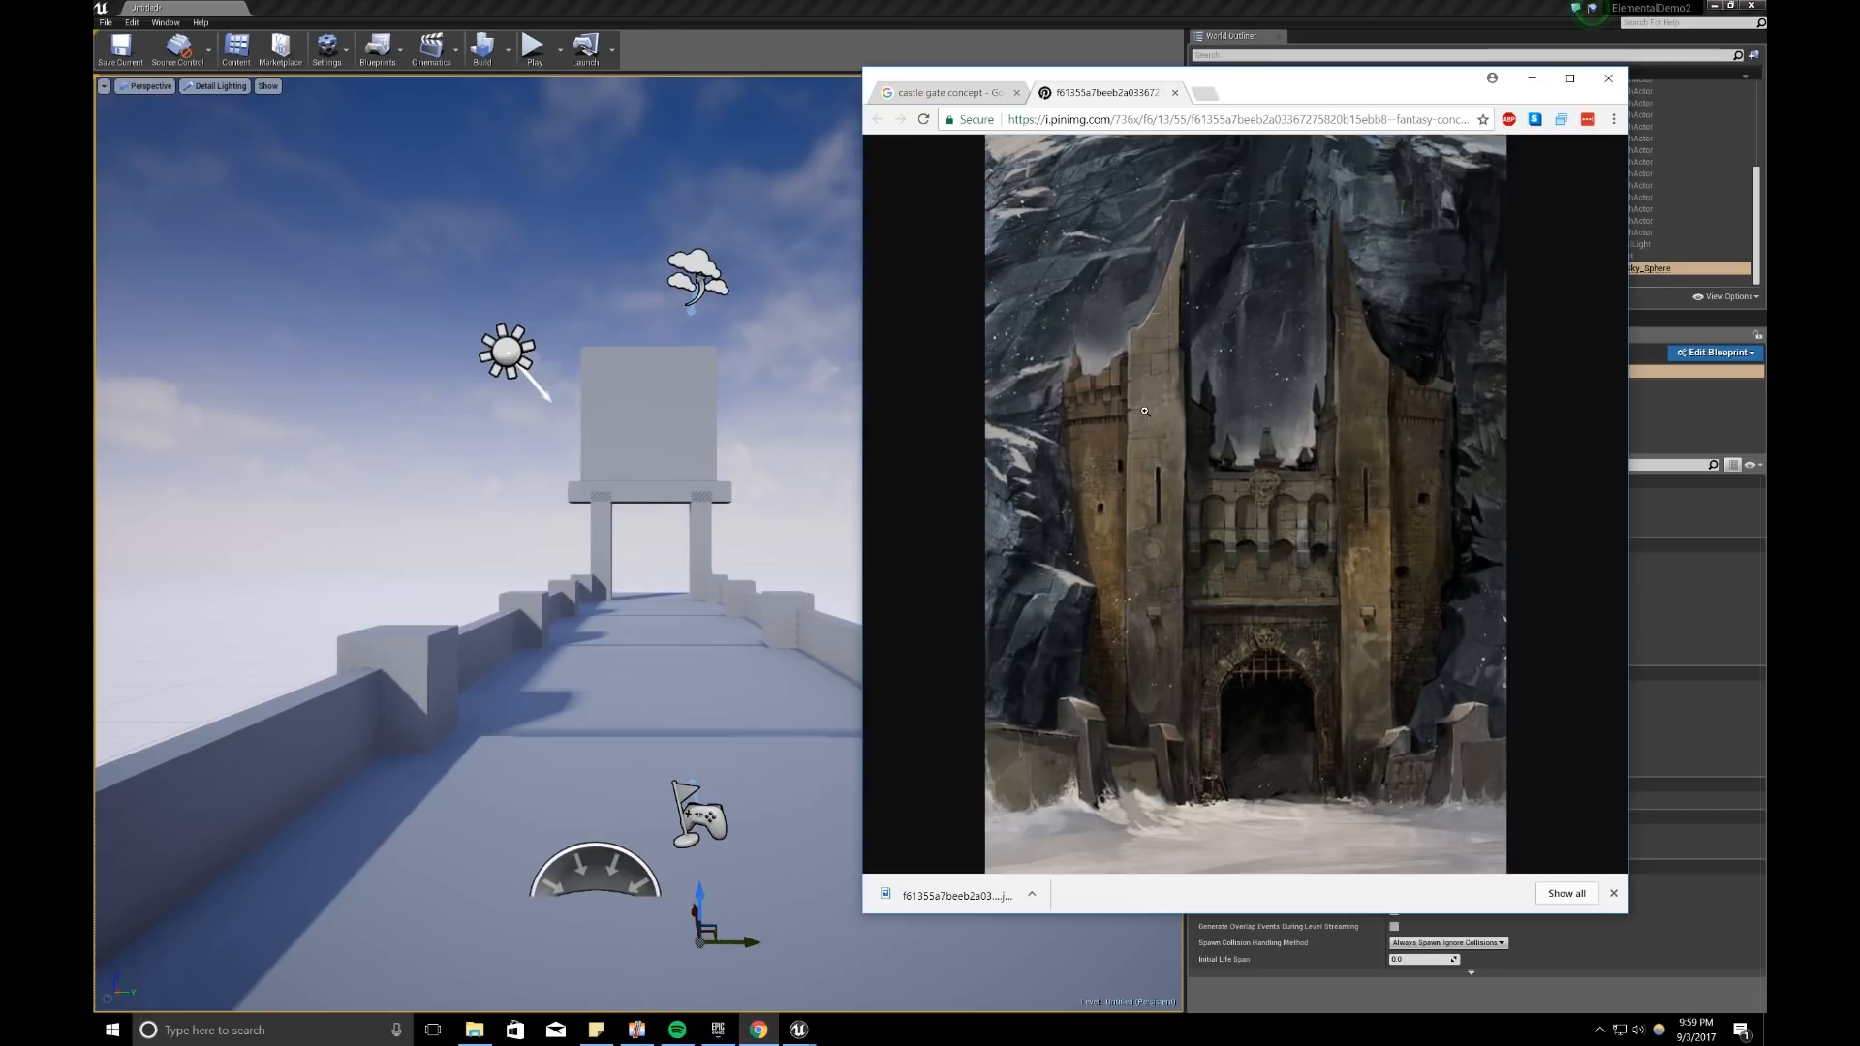
{"action": "left_click", "coordinate": [1529, 82]}
Step: In Unreal Editor, duplicate the low wall pillar beside the positive-Y gate pillar along X
{"action": "right_click_drag", "start_coordinate": [810, 540], "coordinate": [823, 539]}
{"action": "key", "text": "w"}
{"action": "key", "text": "w"}
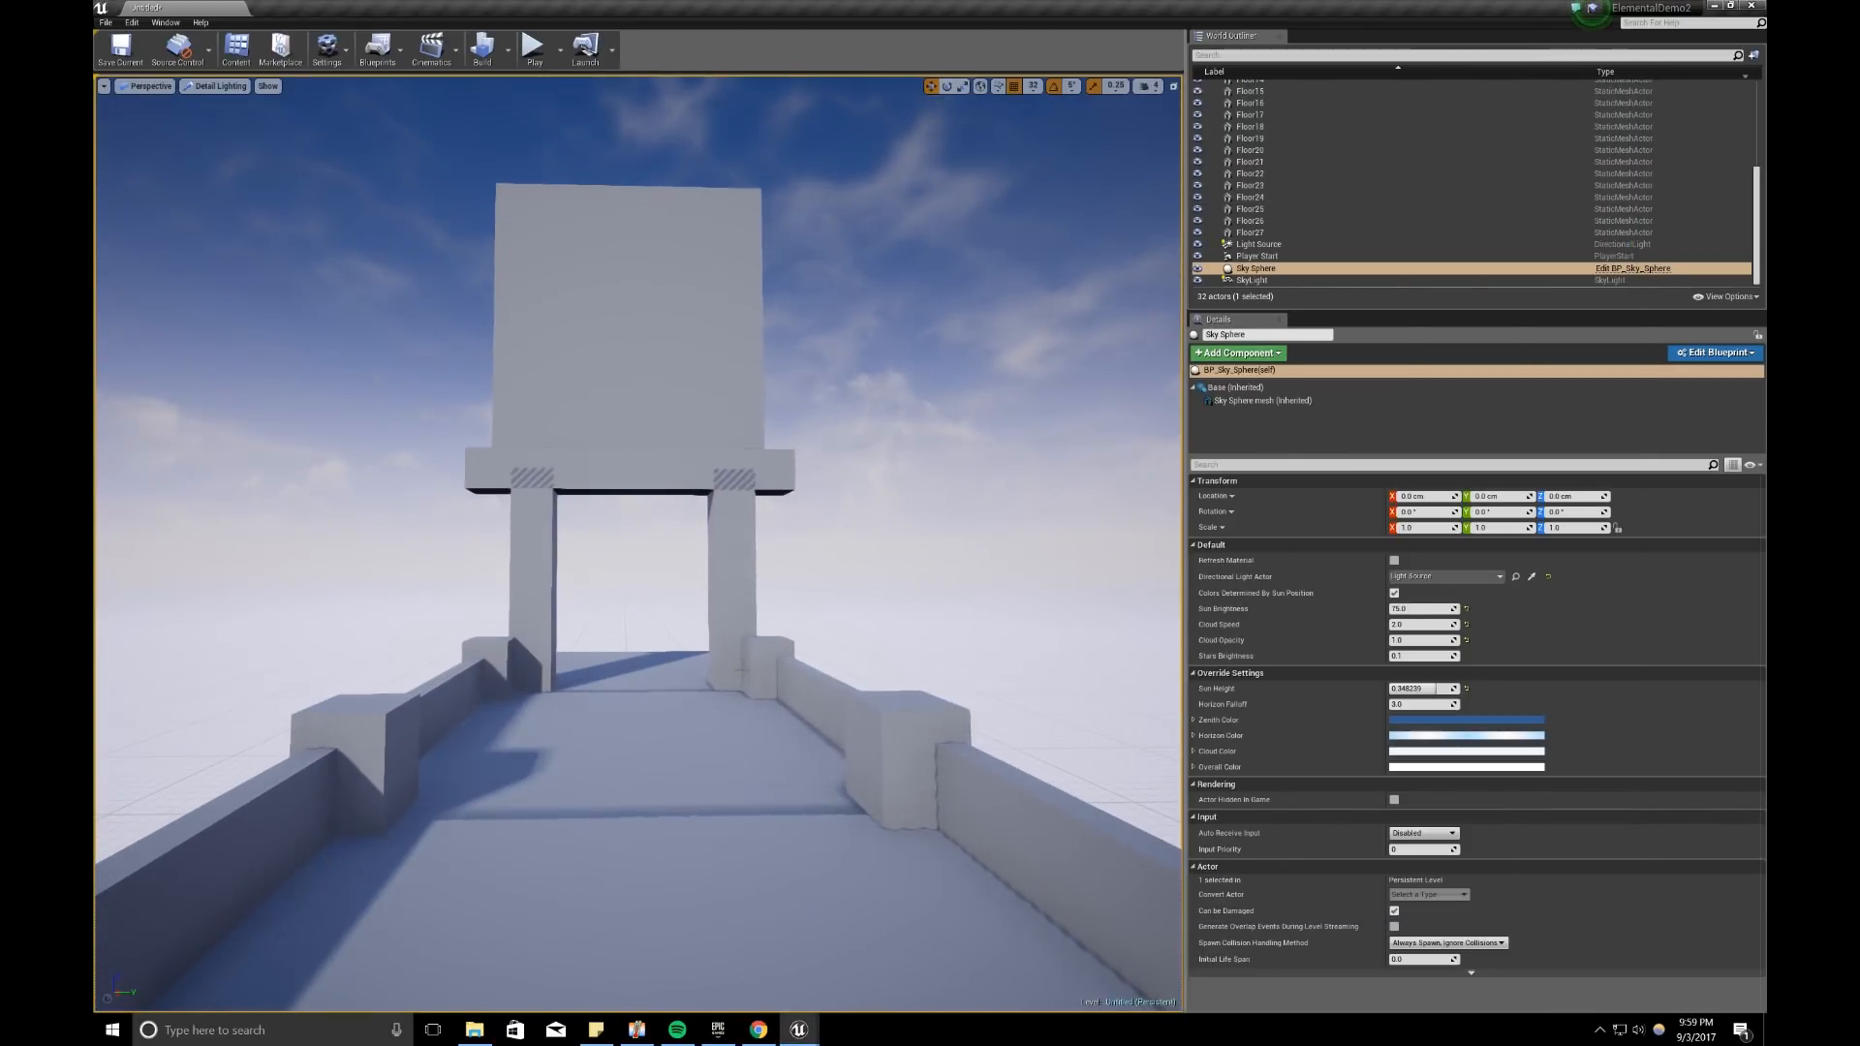
{"action": "left_click", "coordinate": [754, 668]}
{"action": "key", "text": "w"}
{"action": "right_click_drag", "start_coordinate": [754, 668], "coordinate": [581, 707]}
{"action": "key", "text": "d"}
{"action": "left_click_drag", "start_coordinate": [649, 587], "coordinate": [737, 568], "text": "alt"}
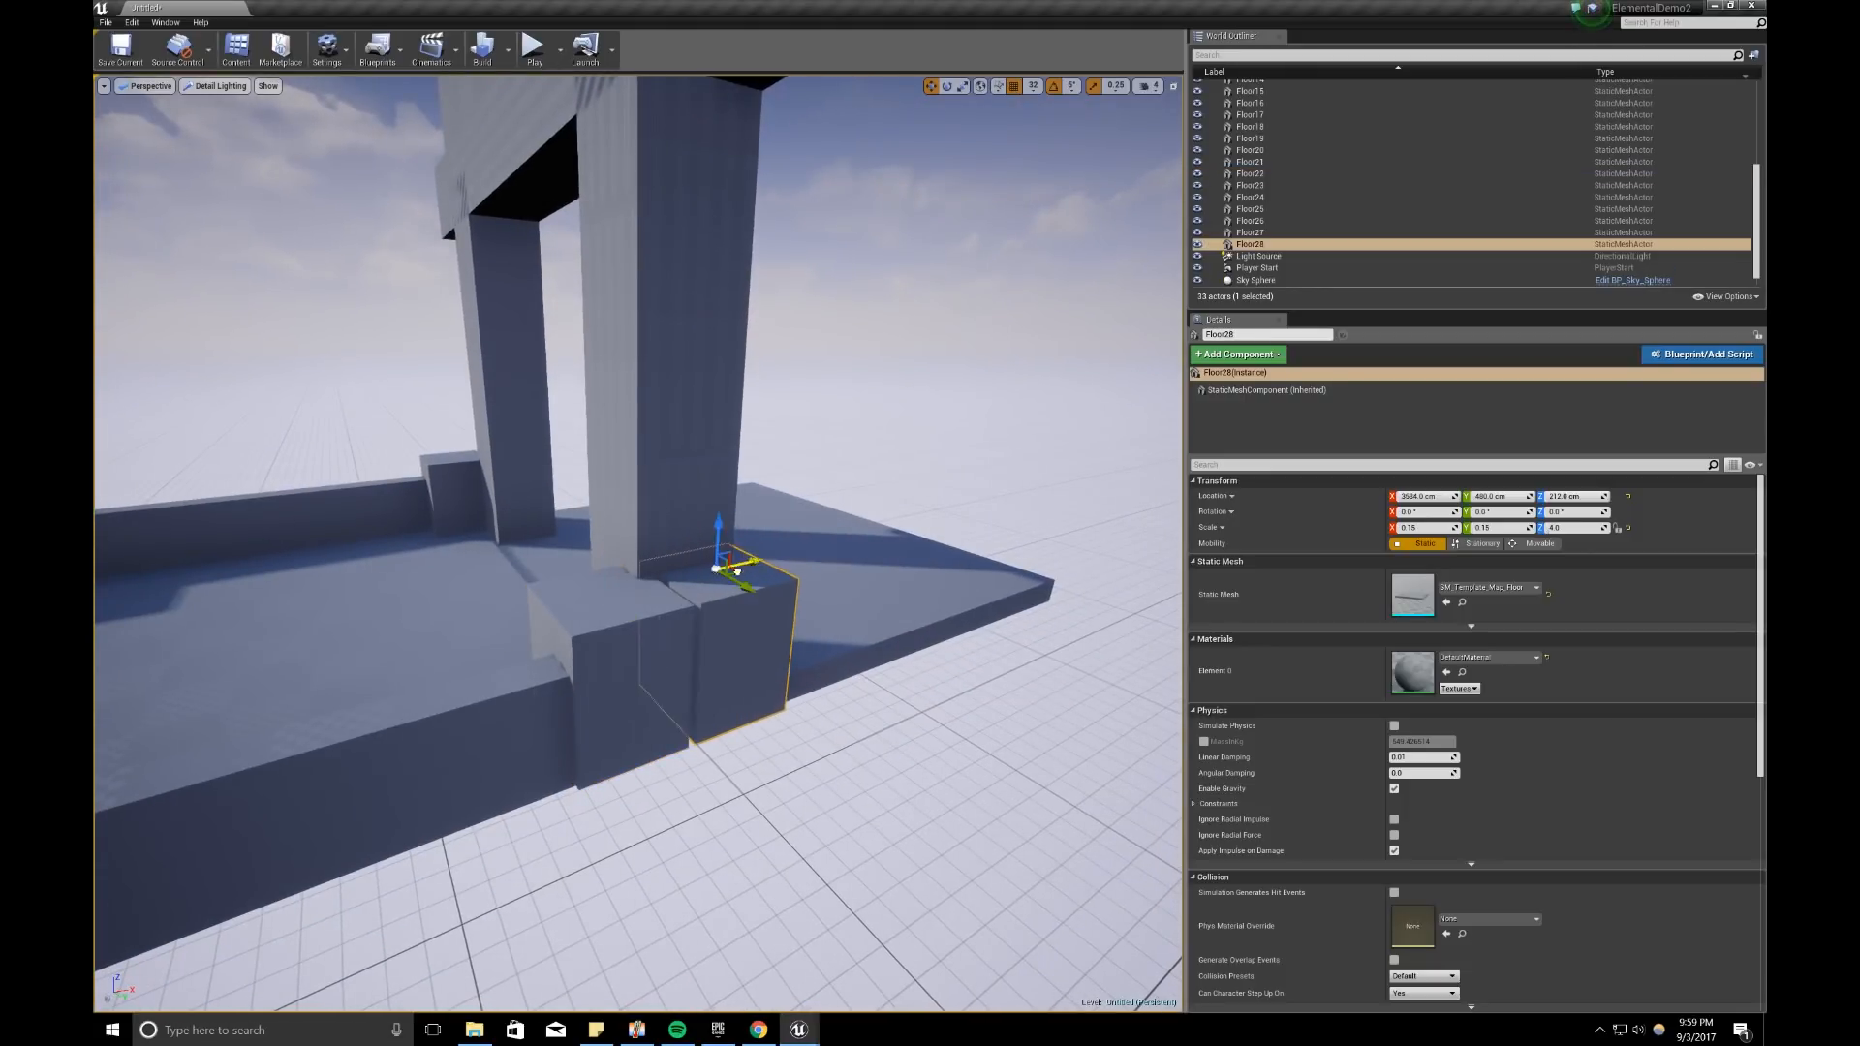
Step: Set the duplicated block's X and Y scales to 0.5 and its Z scale to 32
{"action": "left_click", "coordinate": [1422, 527]}
{"action": "type", "text": "1"}
{"action": "key", "text": "Return"}
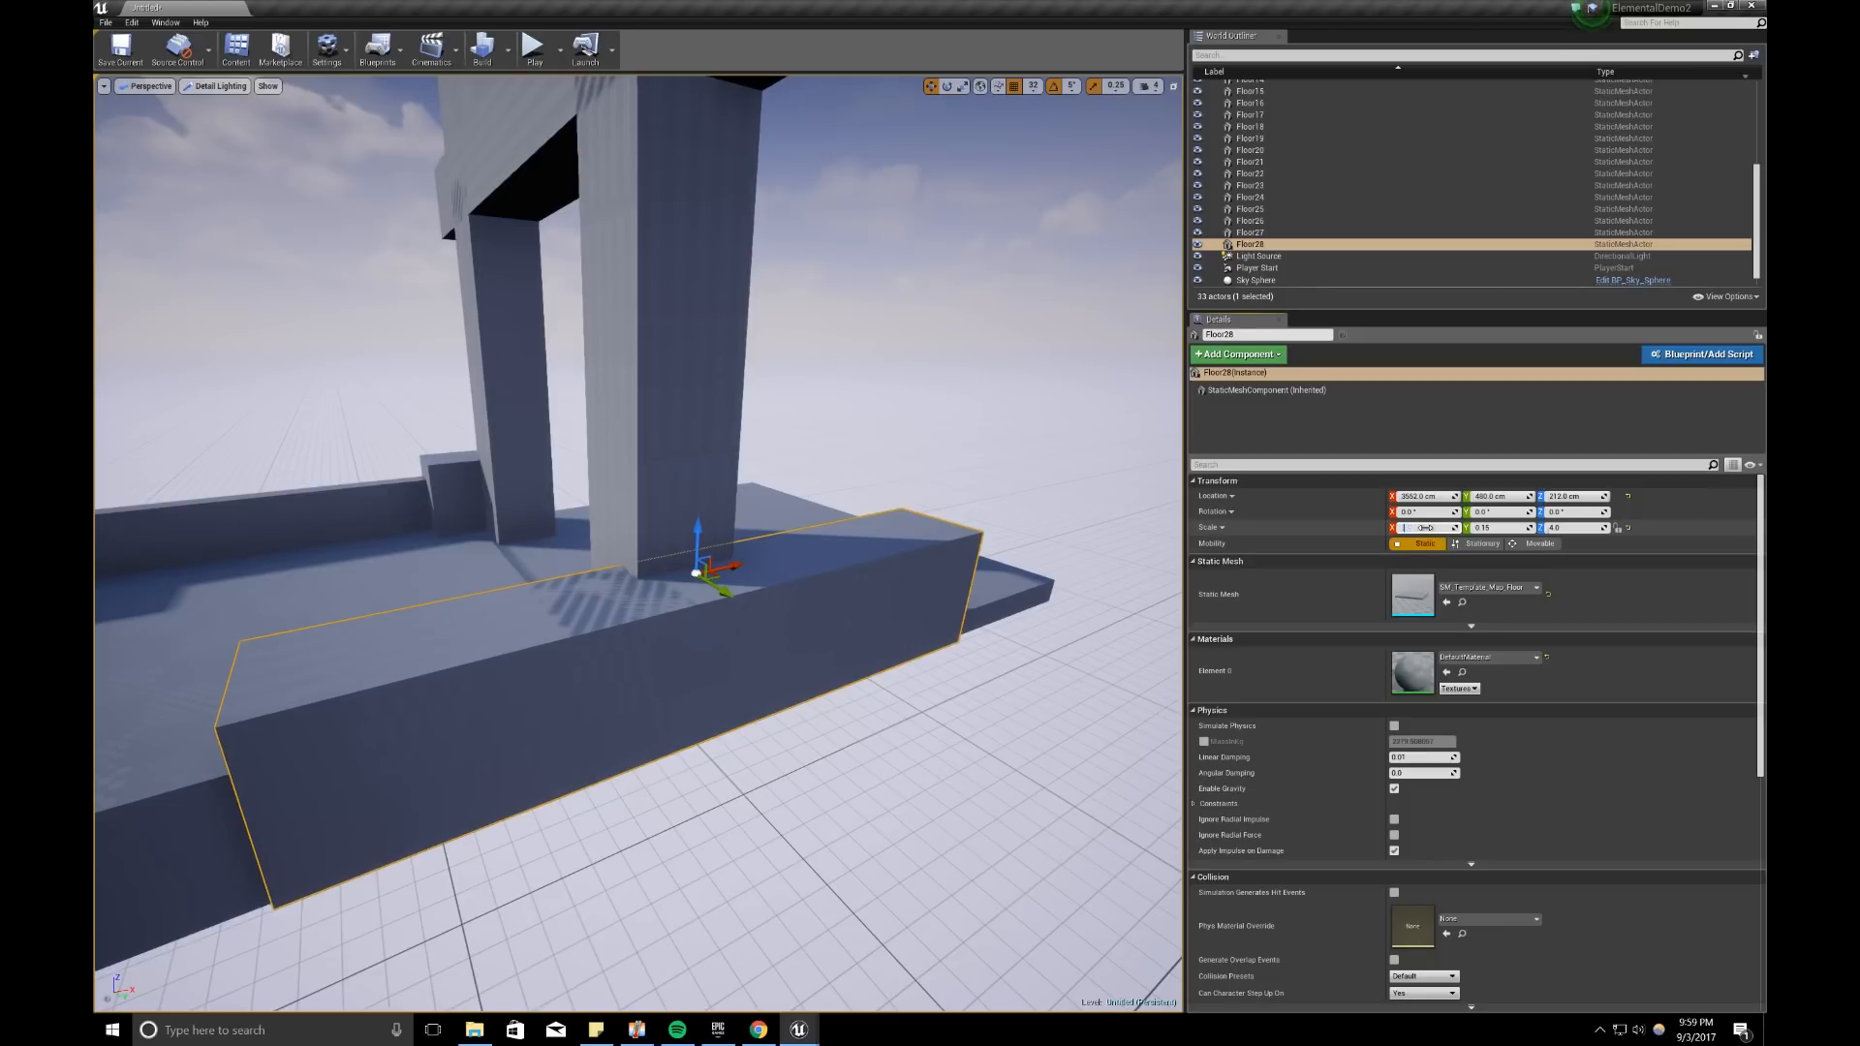
{"action": "left_click", "coordinate": [1424, 527]}
{"action": "type", "text": ".5"}
{"action": "key", "text": "Return"}
{"action": "left_click", "coordinate": [1503, 527]}
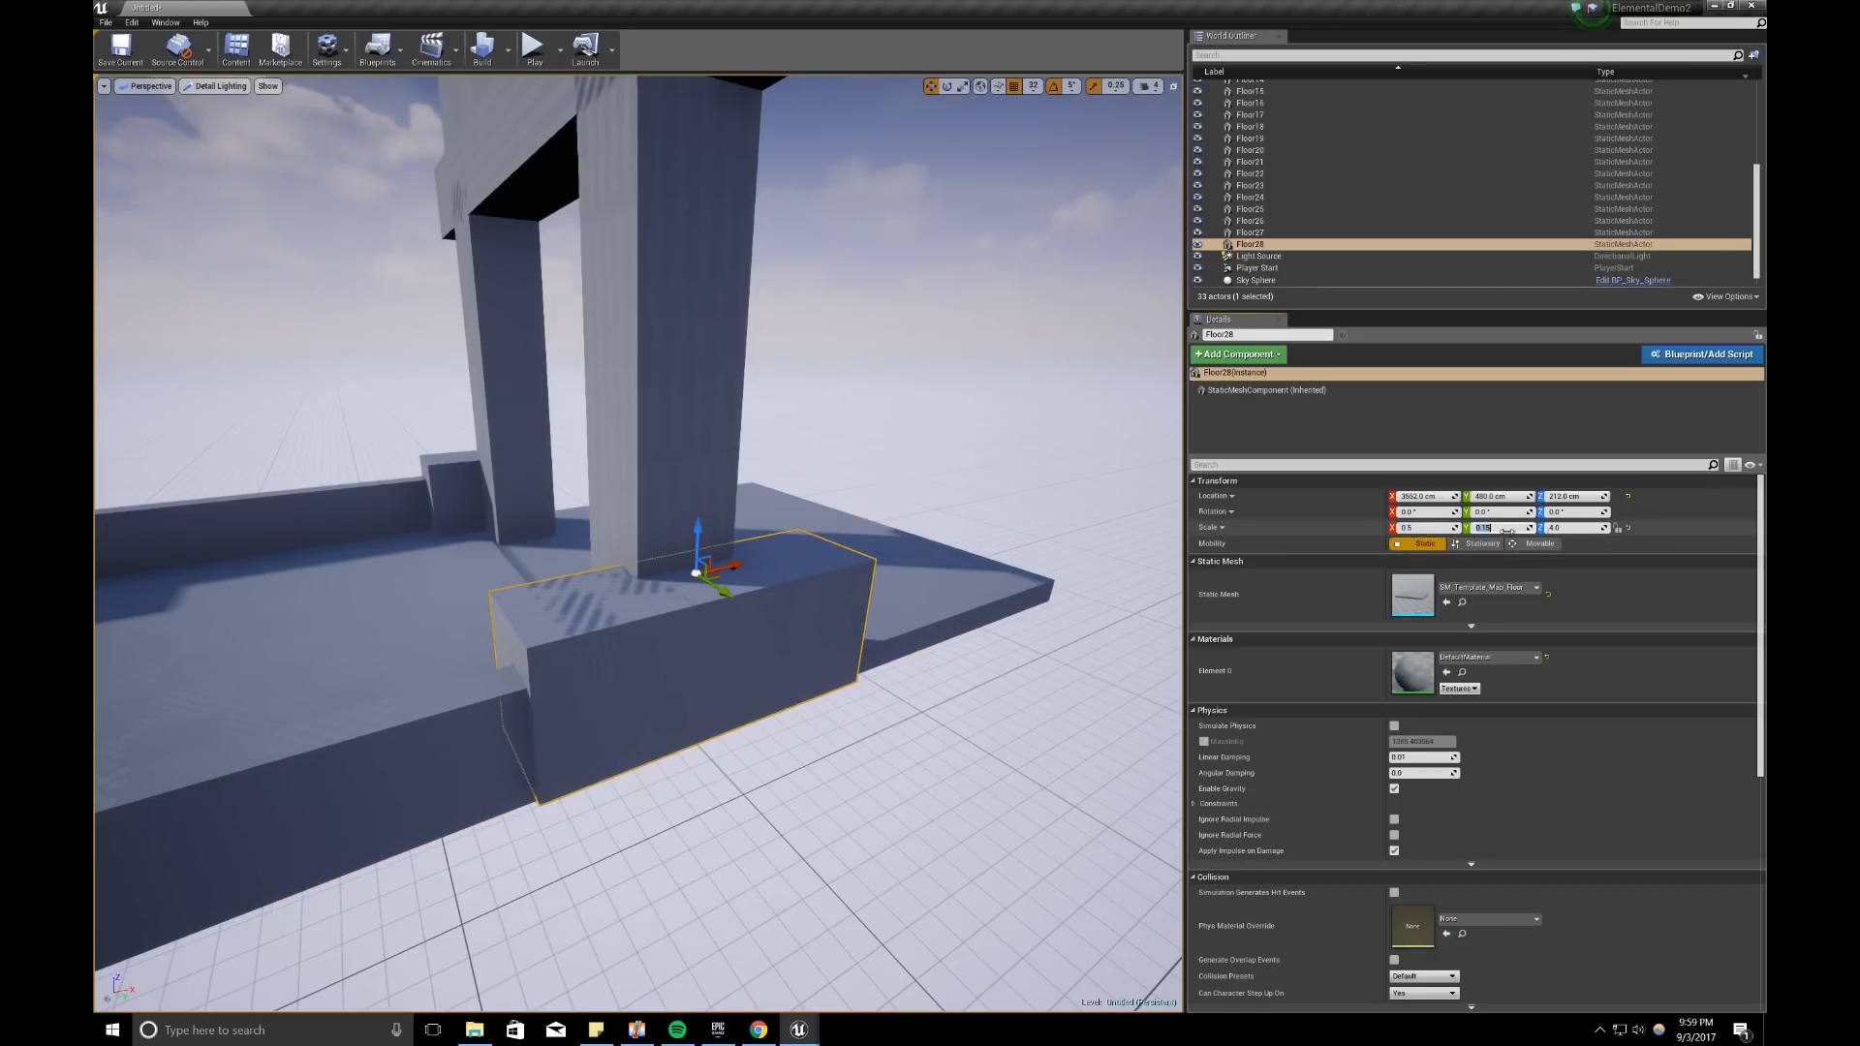
{"action": "type", "text": ".5"}
{"action": "key", "text": "Return"}
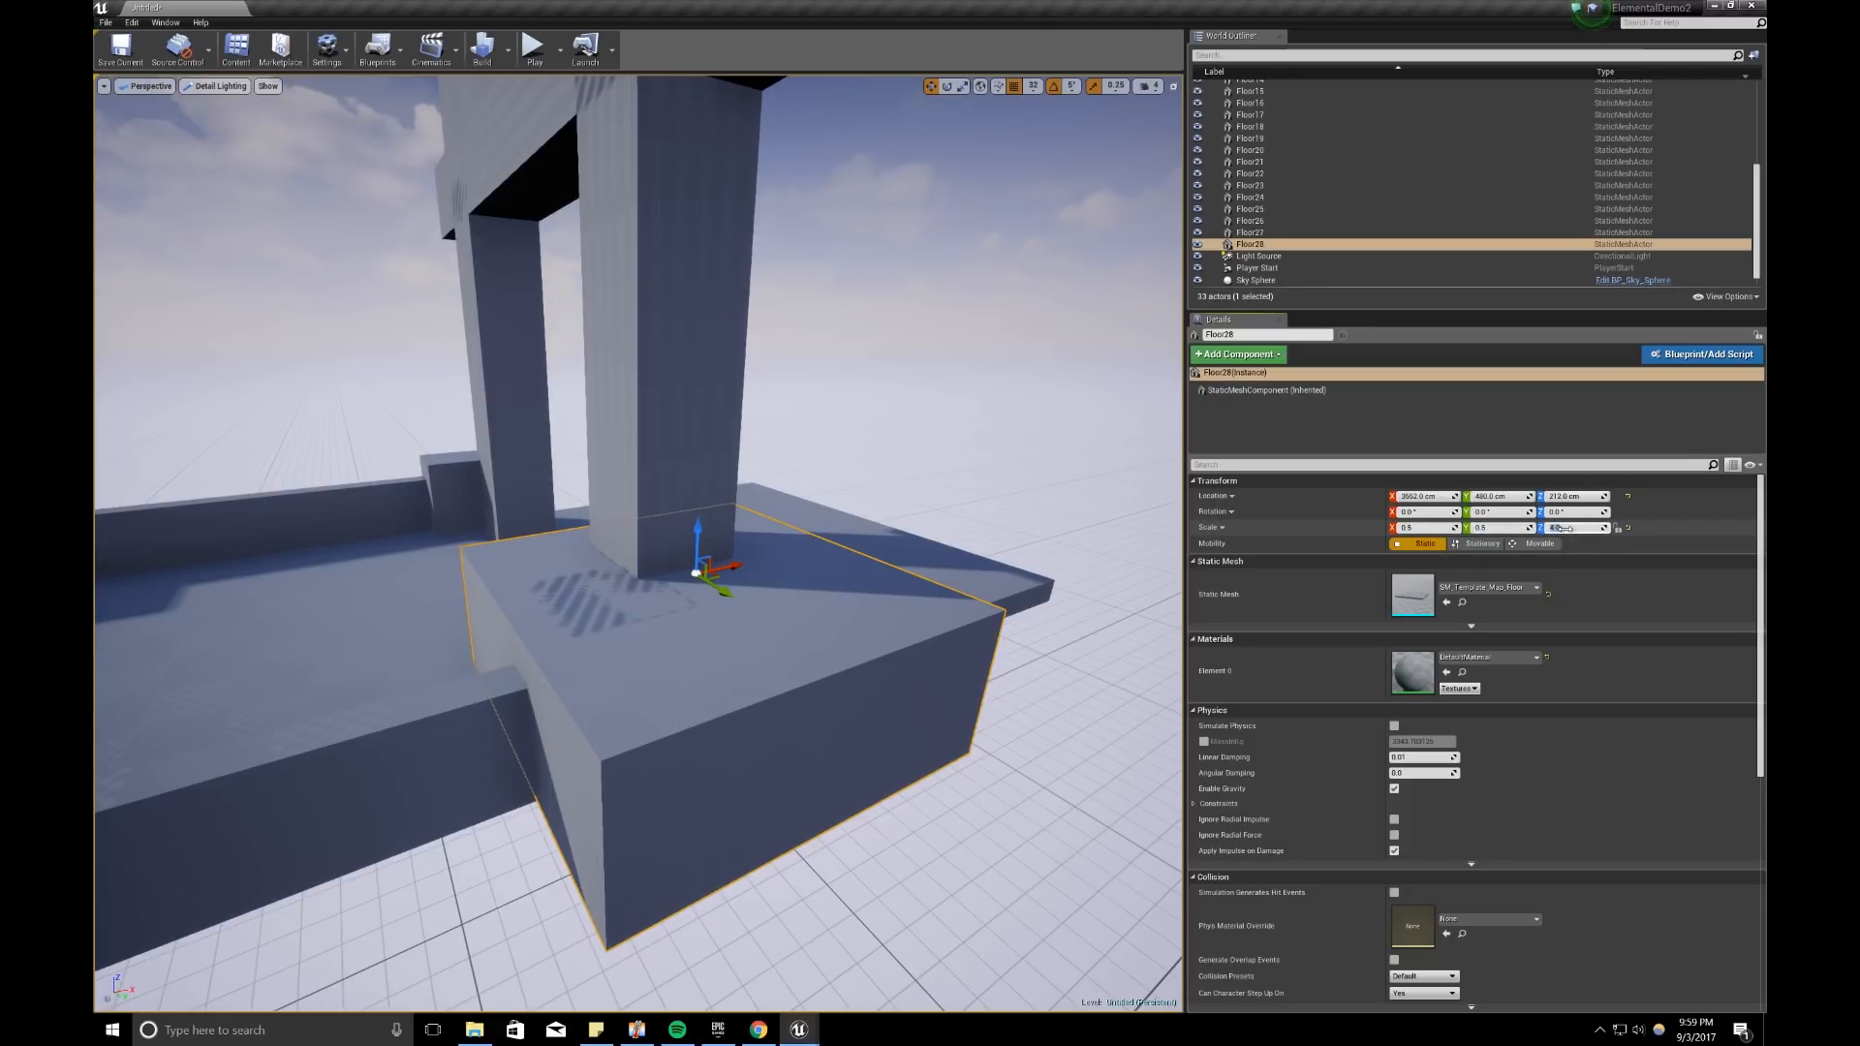
{"action": "key", "text": "Return"}
Step: Move the tall tower block beside the gate to X 3744 cm and Y 704 cm, and raise it to stand at path level
{"action": "right_click_drag", "start_coordinate": [872, 504], "coordinate": [1075, 427]}
{"action": "left_click_drag", "start_coordinate": [786, 625], "coordinate": [864, 632]}
{"action": "right_click_drag", "start_coordinate": [864, 632], "coordinate": [741, 634]}
{"action": "left_click_drag", "start_coordinate": [997, 720], "coordinate": [1033, 703]}
{"action": "right_click_drag", "start_coordinate": [1031, 703], "coordinate": [1075, 680]}
{"action": "left_click_drag", "start_coordinate": [779, 620], "coordinate": [780, 278]}
{"action": "right_click_drag", "start_coordinate": [780, 278], "coordinate": [673, 271]}
{"action": "right_click_drag", "start_coordinate": [748, 98], "coordinate": [741, 99]}
{"action": "mouse_move", "coordinate": [728, 145]}
{"action": "left_mouse_down"}
{"action": "mouse_move", "coordinate": [729, 78]}
{"action": "mouse_move", "coordinate": [727, 132]}
{"action": "mouse_move", "coordinate": [728, 115]}
{"action": "left_mouse_up"}
{"action": "mouse_move", "coordinate": [729, 114]}
{"action": "right_mouse_down"}
{"action": "mouse_move", "coordinate": [771, 89]}
{"action": "mouse_move", "coordinate": [739, 145]}
{"action": "right_mouse_up"}
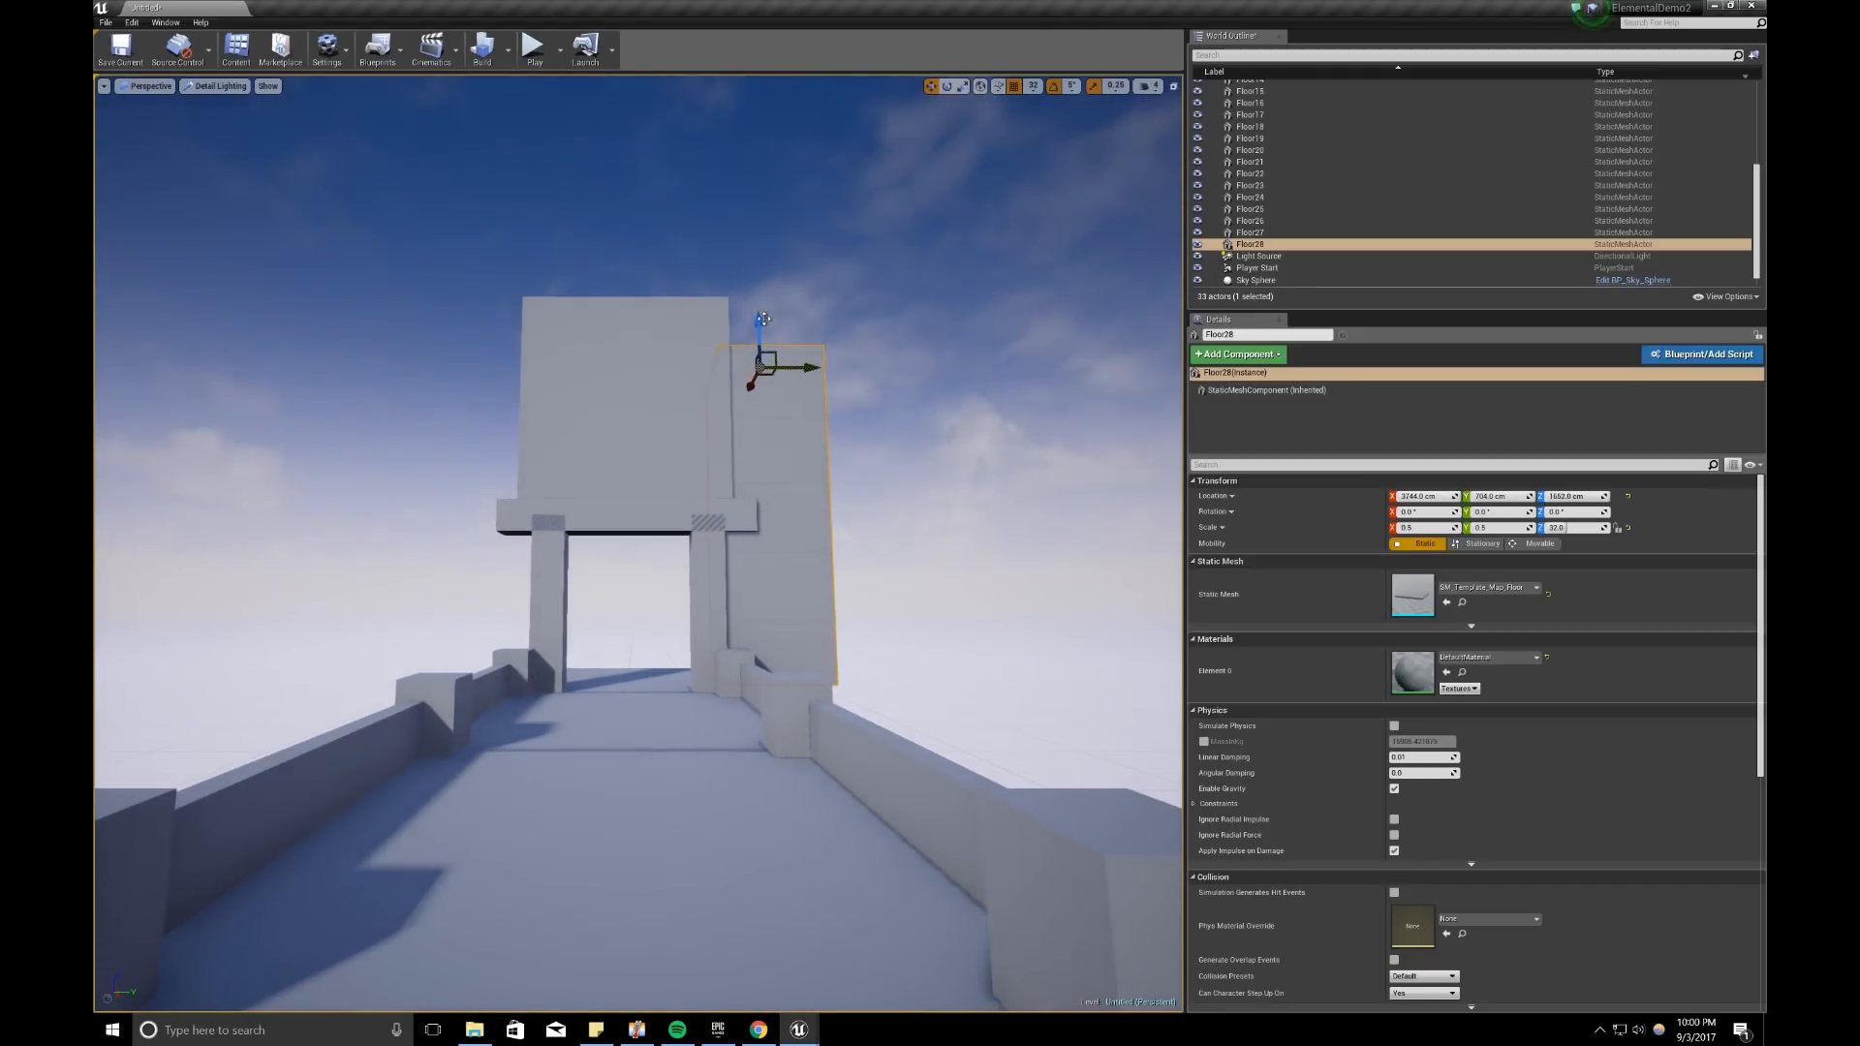
Step: Stack a copy of the tower block on top, and duplicate both blocks to the gate's opposite side at Y -672 cm
{"action": "left_click_drag", "start_coordinate": [758, 317], "coordinate": [759, 83], "text": "alt"}
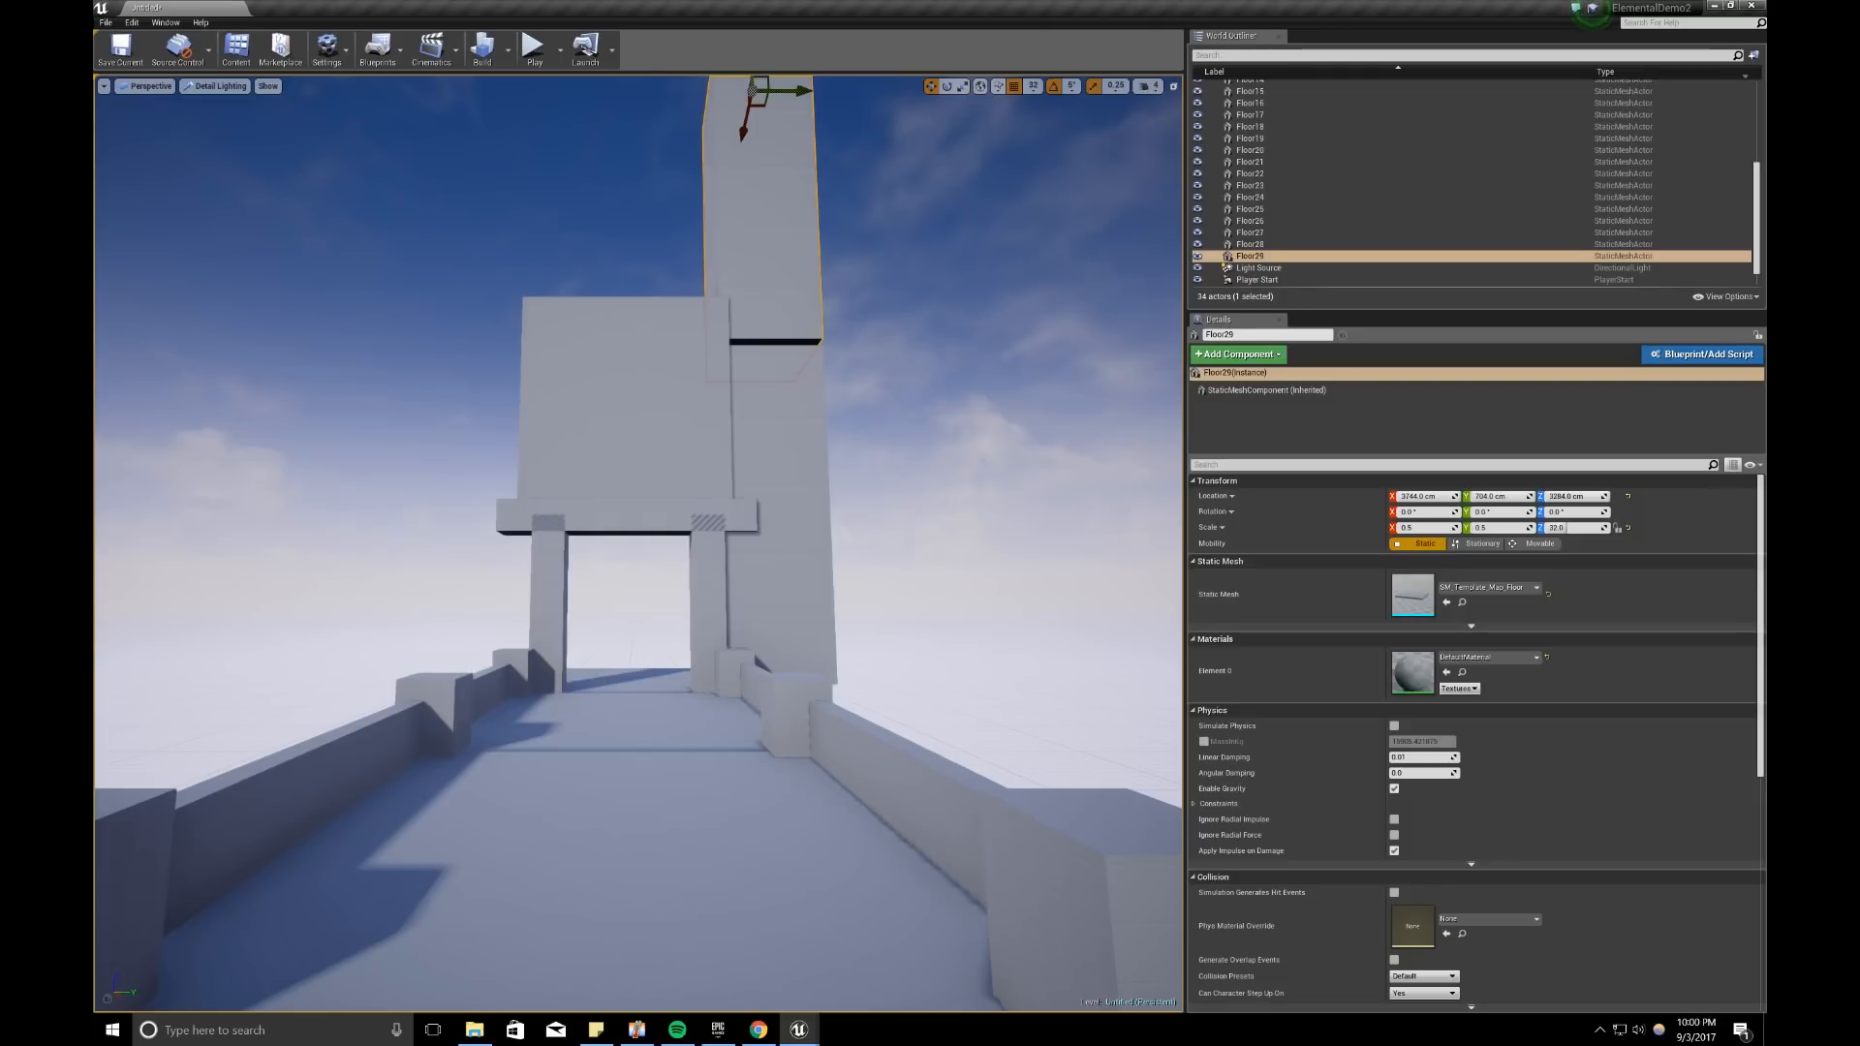
{"action": "left_click", "coordinate": [773, 401], "text": "ctrl"}
{"action": "right_click_drag", "start_coordinate": [773, 401], "coordinate": [808, 400]}
{"action": "left_click_drag", "start_coordinate": [808, 389], "coordinate": [579, 347], "text": "alt"}
{"action": "right_click_drag", "start_coordinate": [781, 390], "coordinate": [780, 390]}
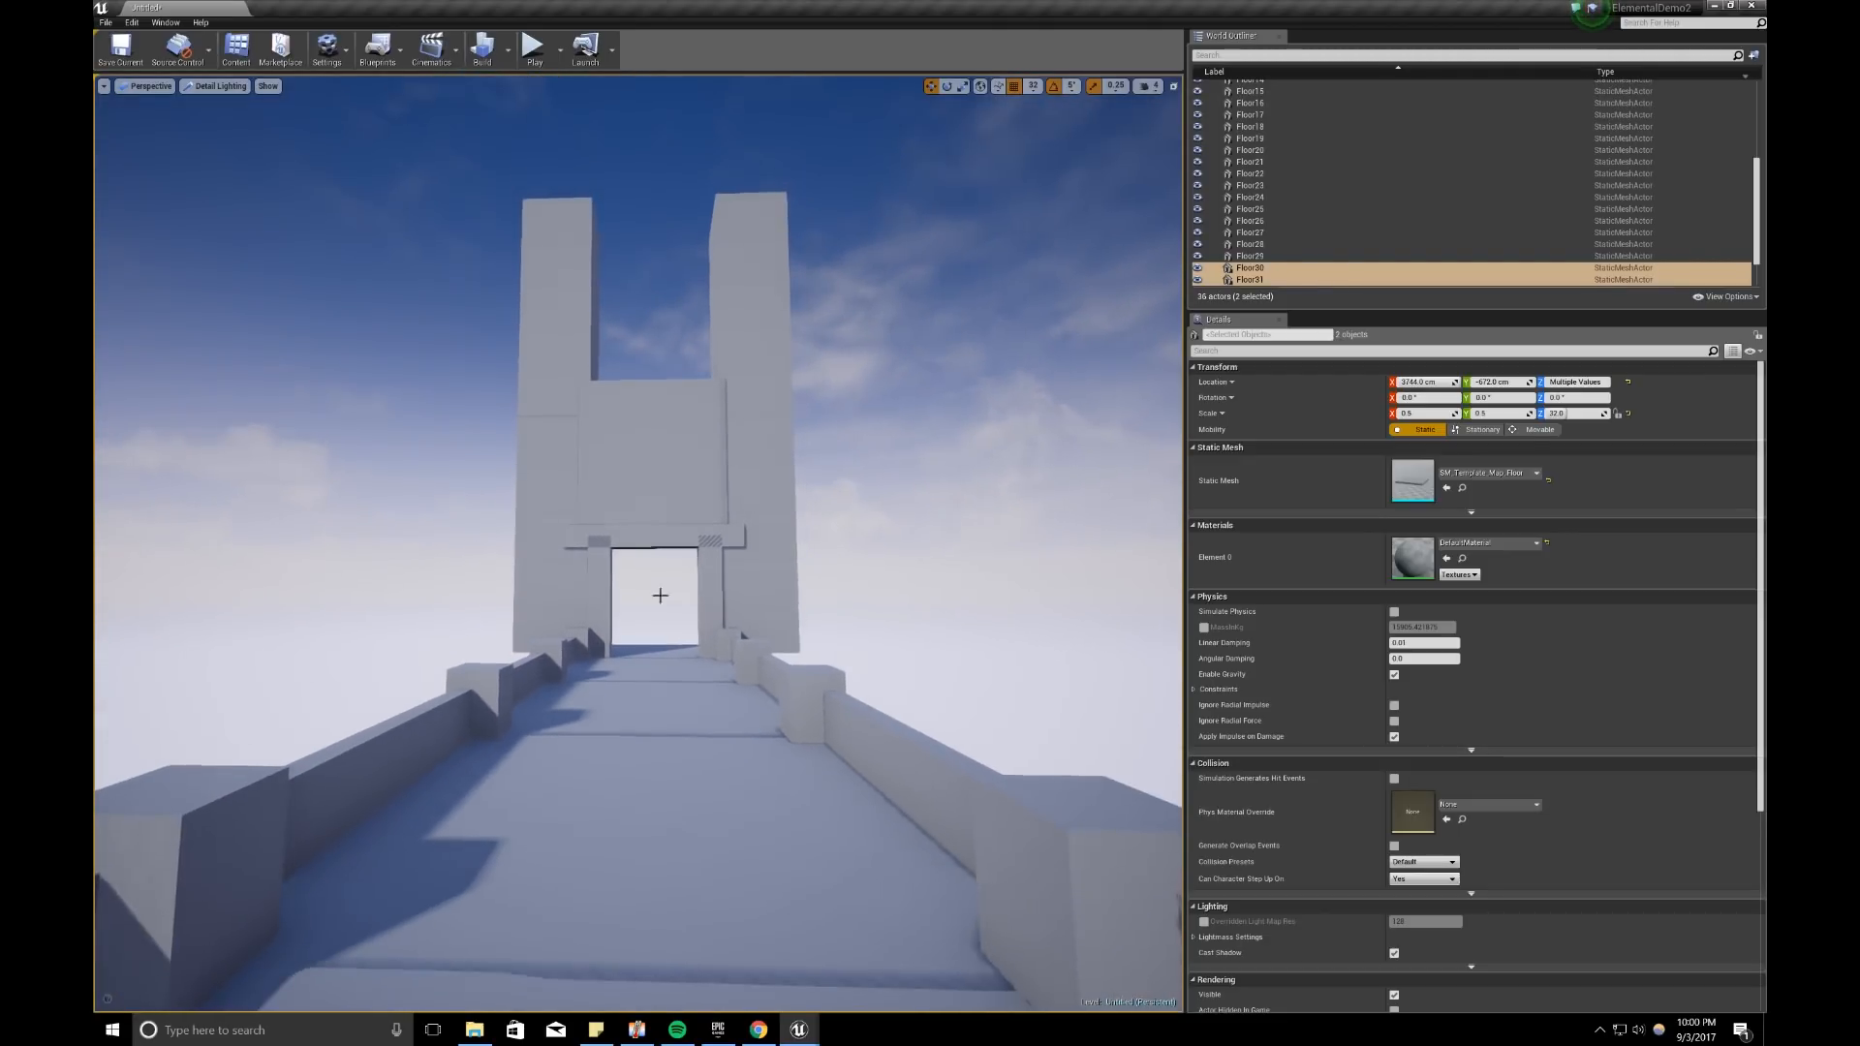
Step: Check the castle gate concept image, and widen the lower positive-Y tower block to Y scale 1, moving it outward along Y
{"action": "left_click", "coordinate": [759, 1029]}
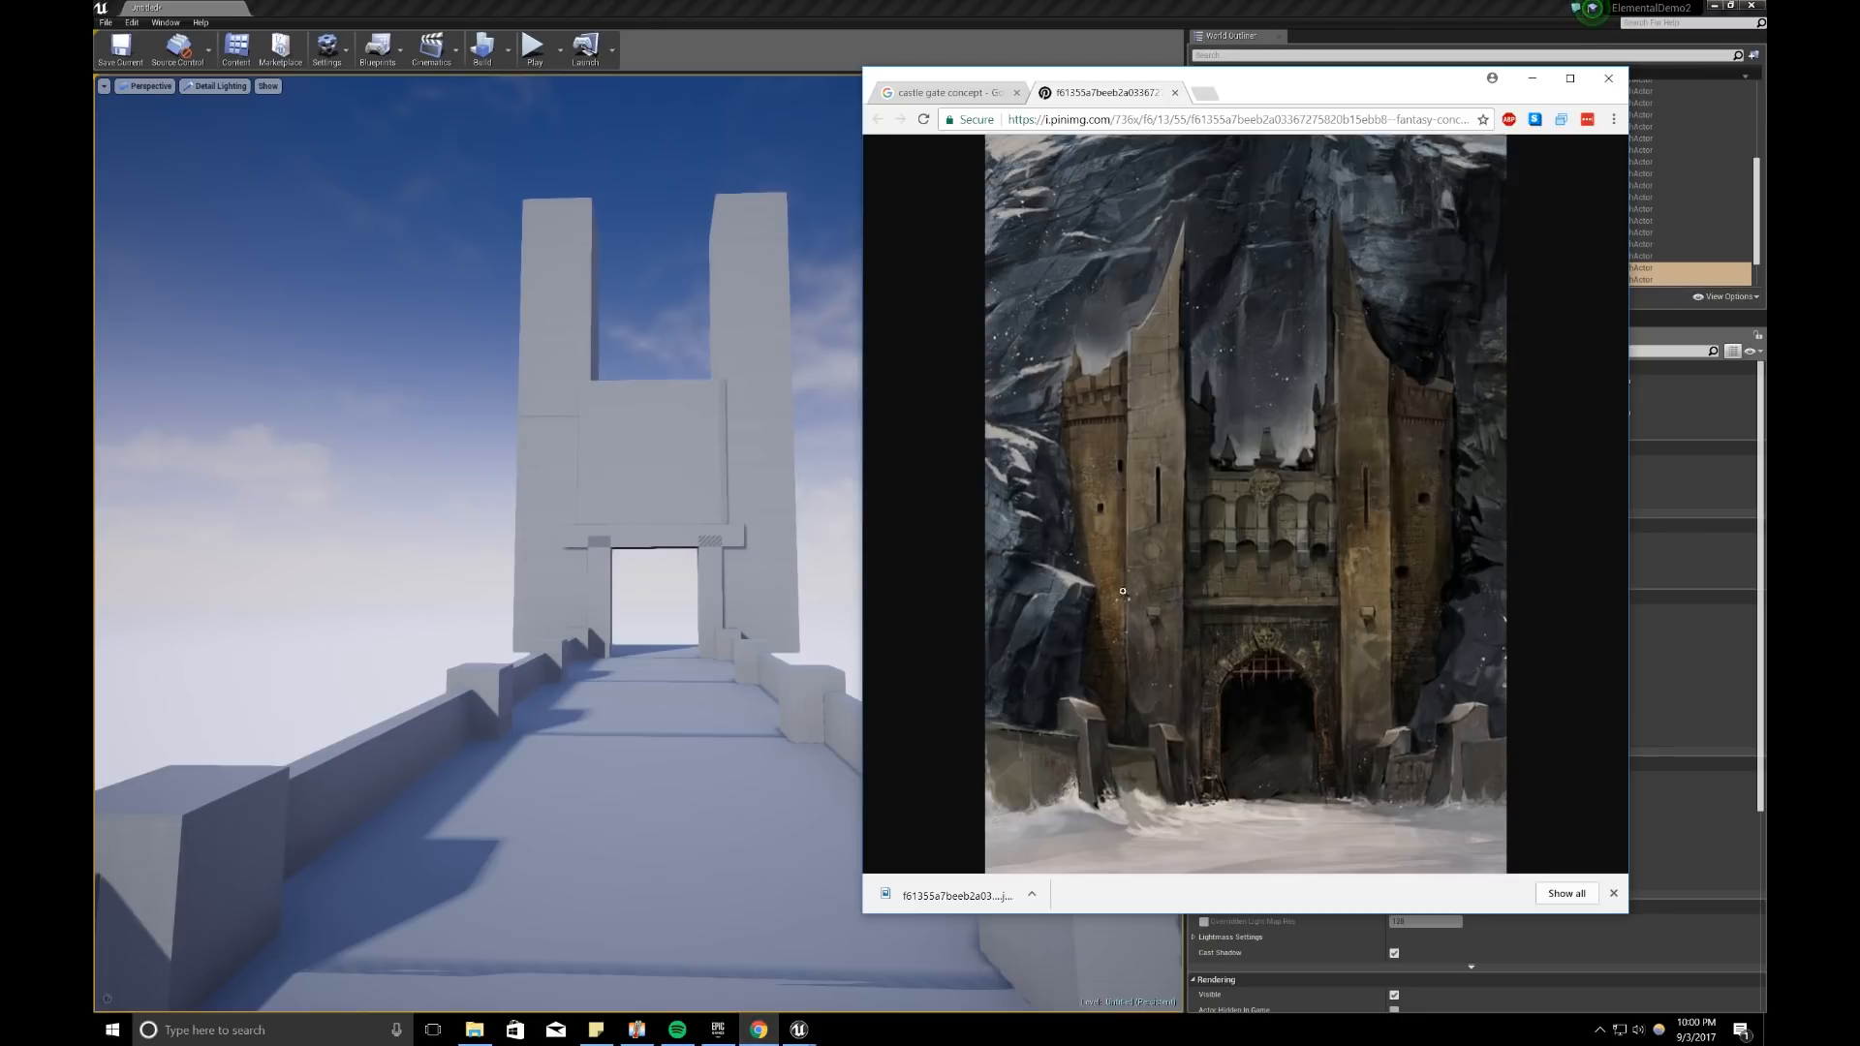
{"action": "left_click", "coordinate": [1540, 79]}
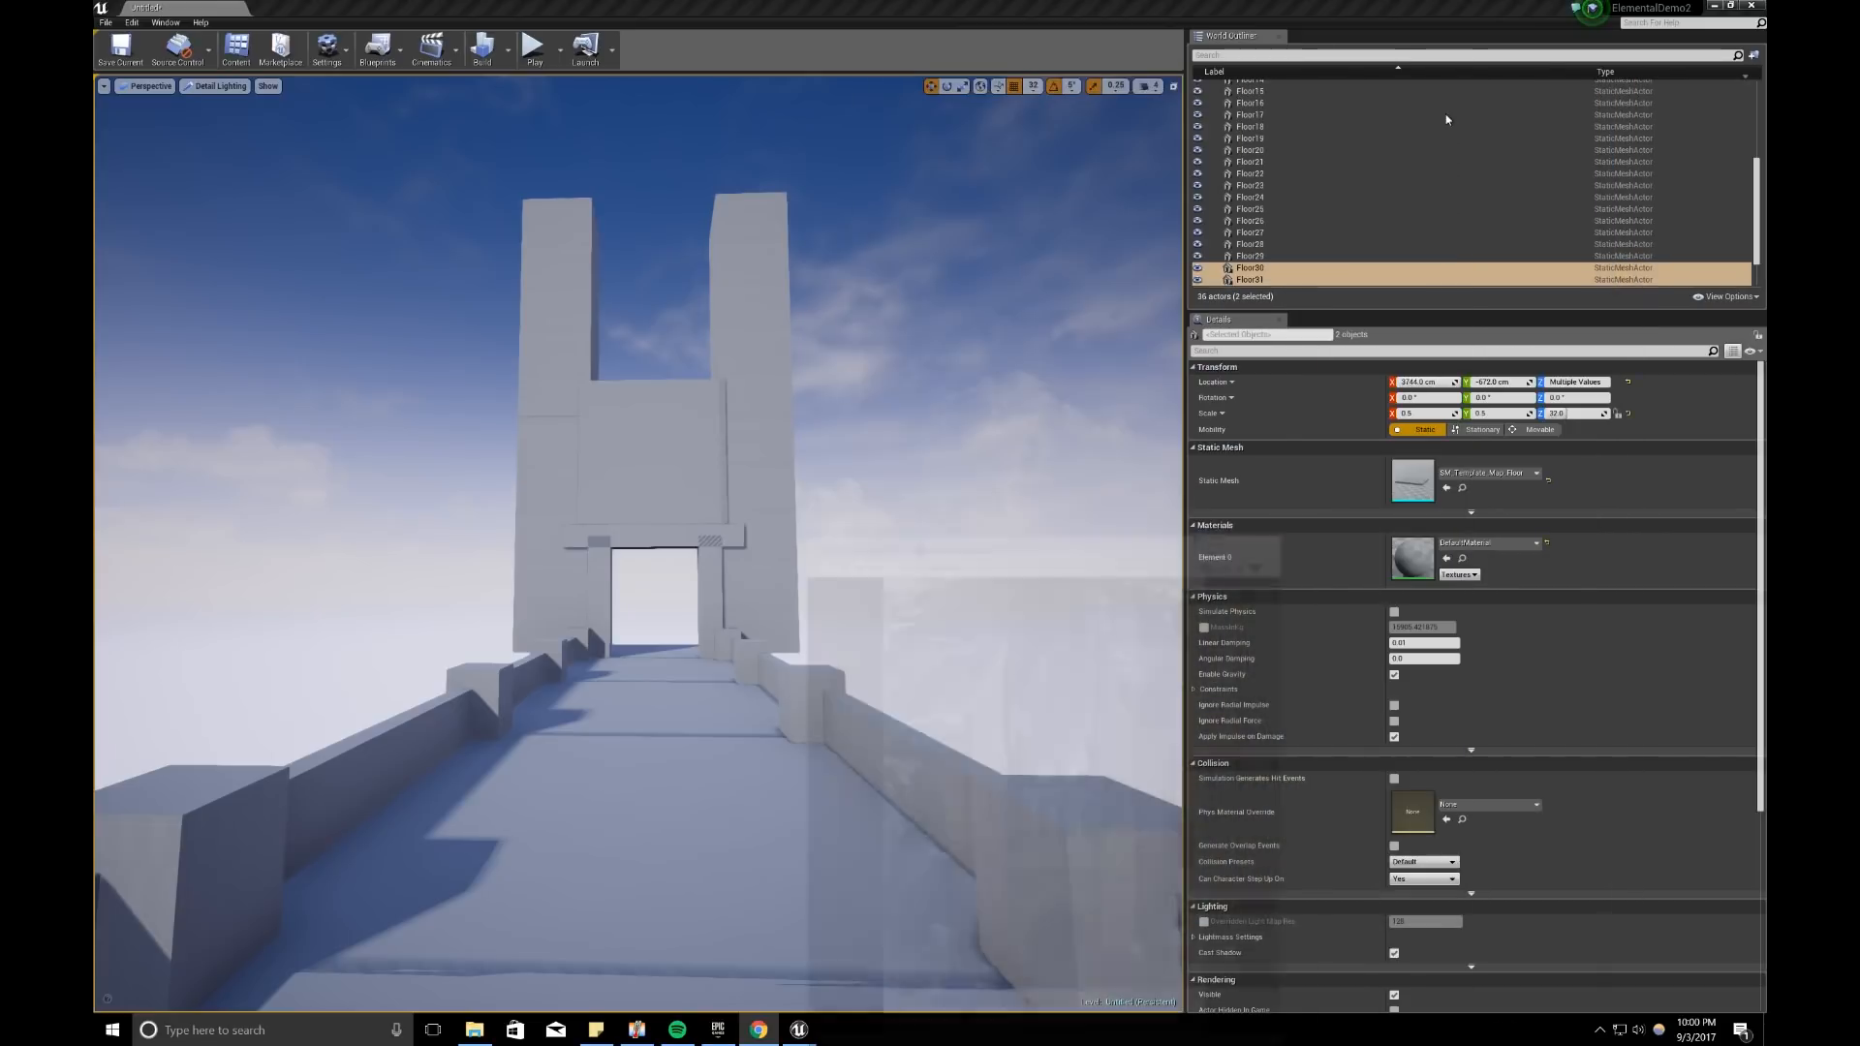
{"action": "left_click", "coordinate": [782, 496]}
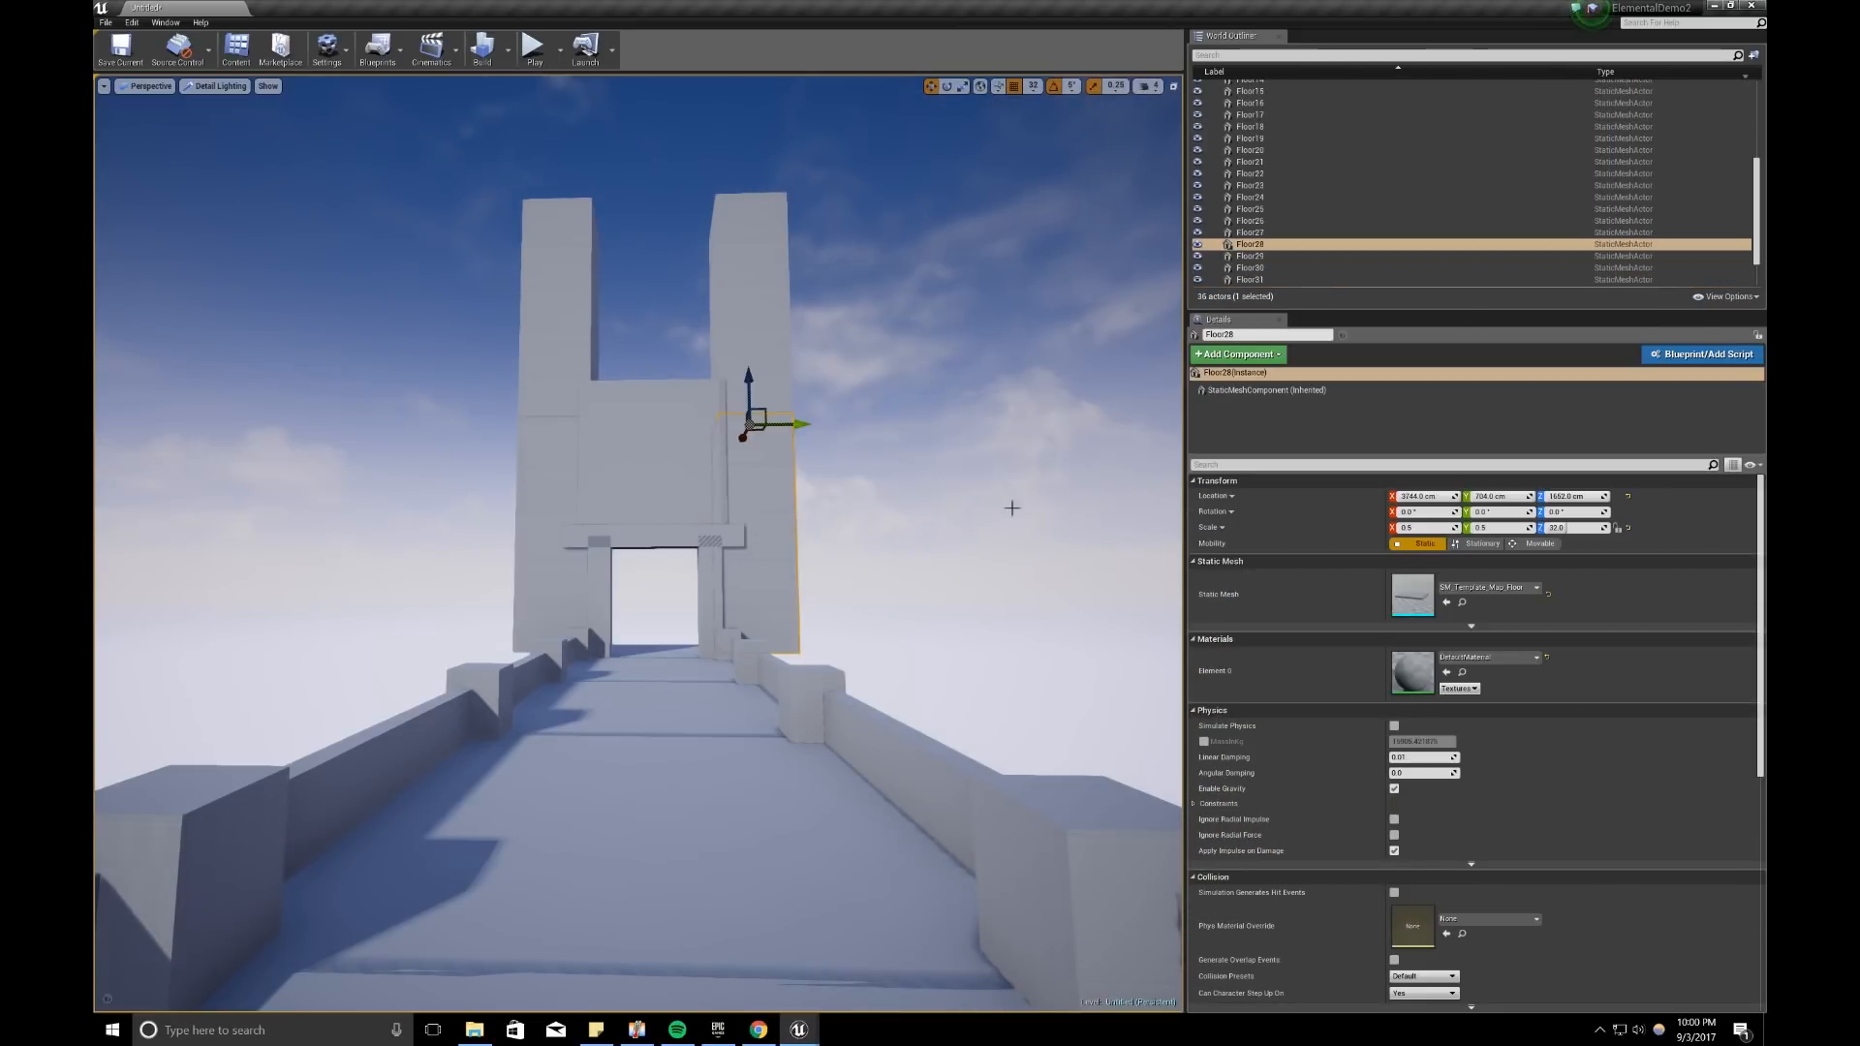
{"action": "left_click", "coordinate": [1500, 527]}
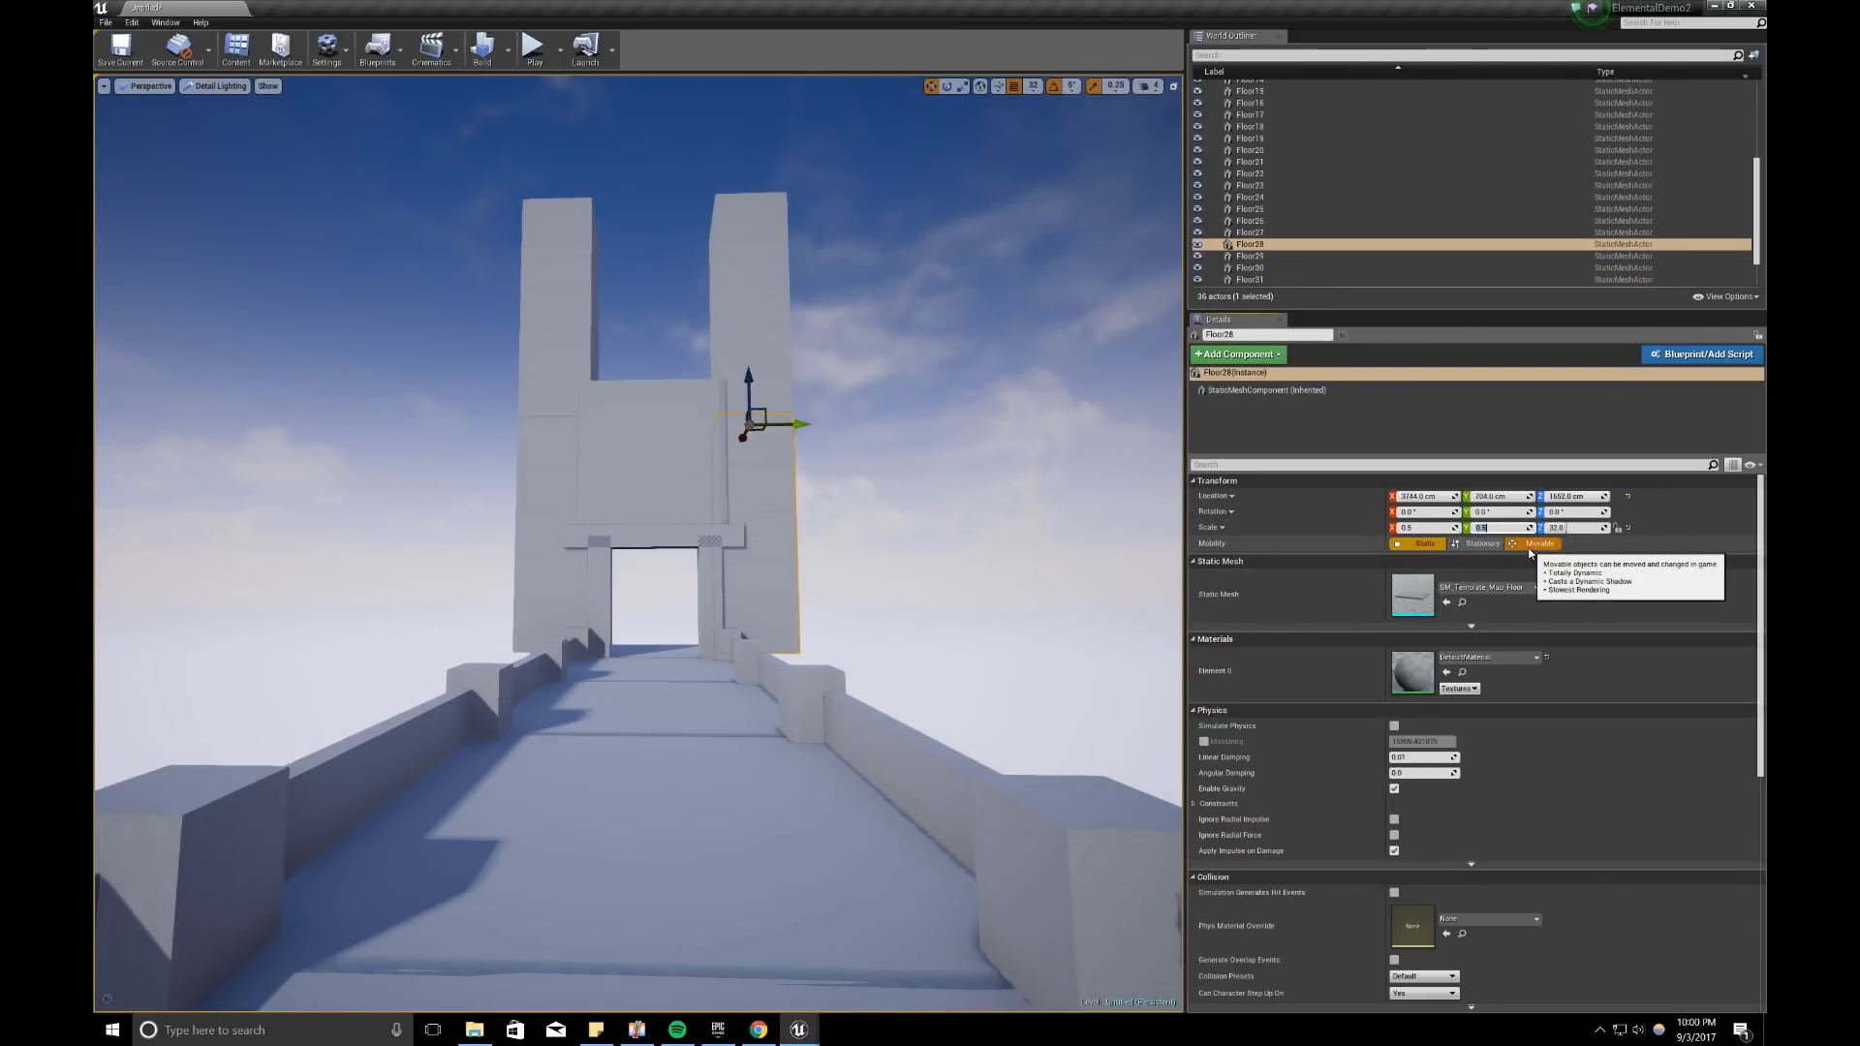
{"action": "type", "text": "1"}
{"action": "key", "text": "Return"}
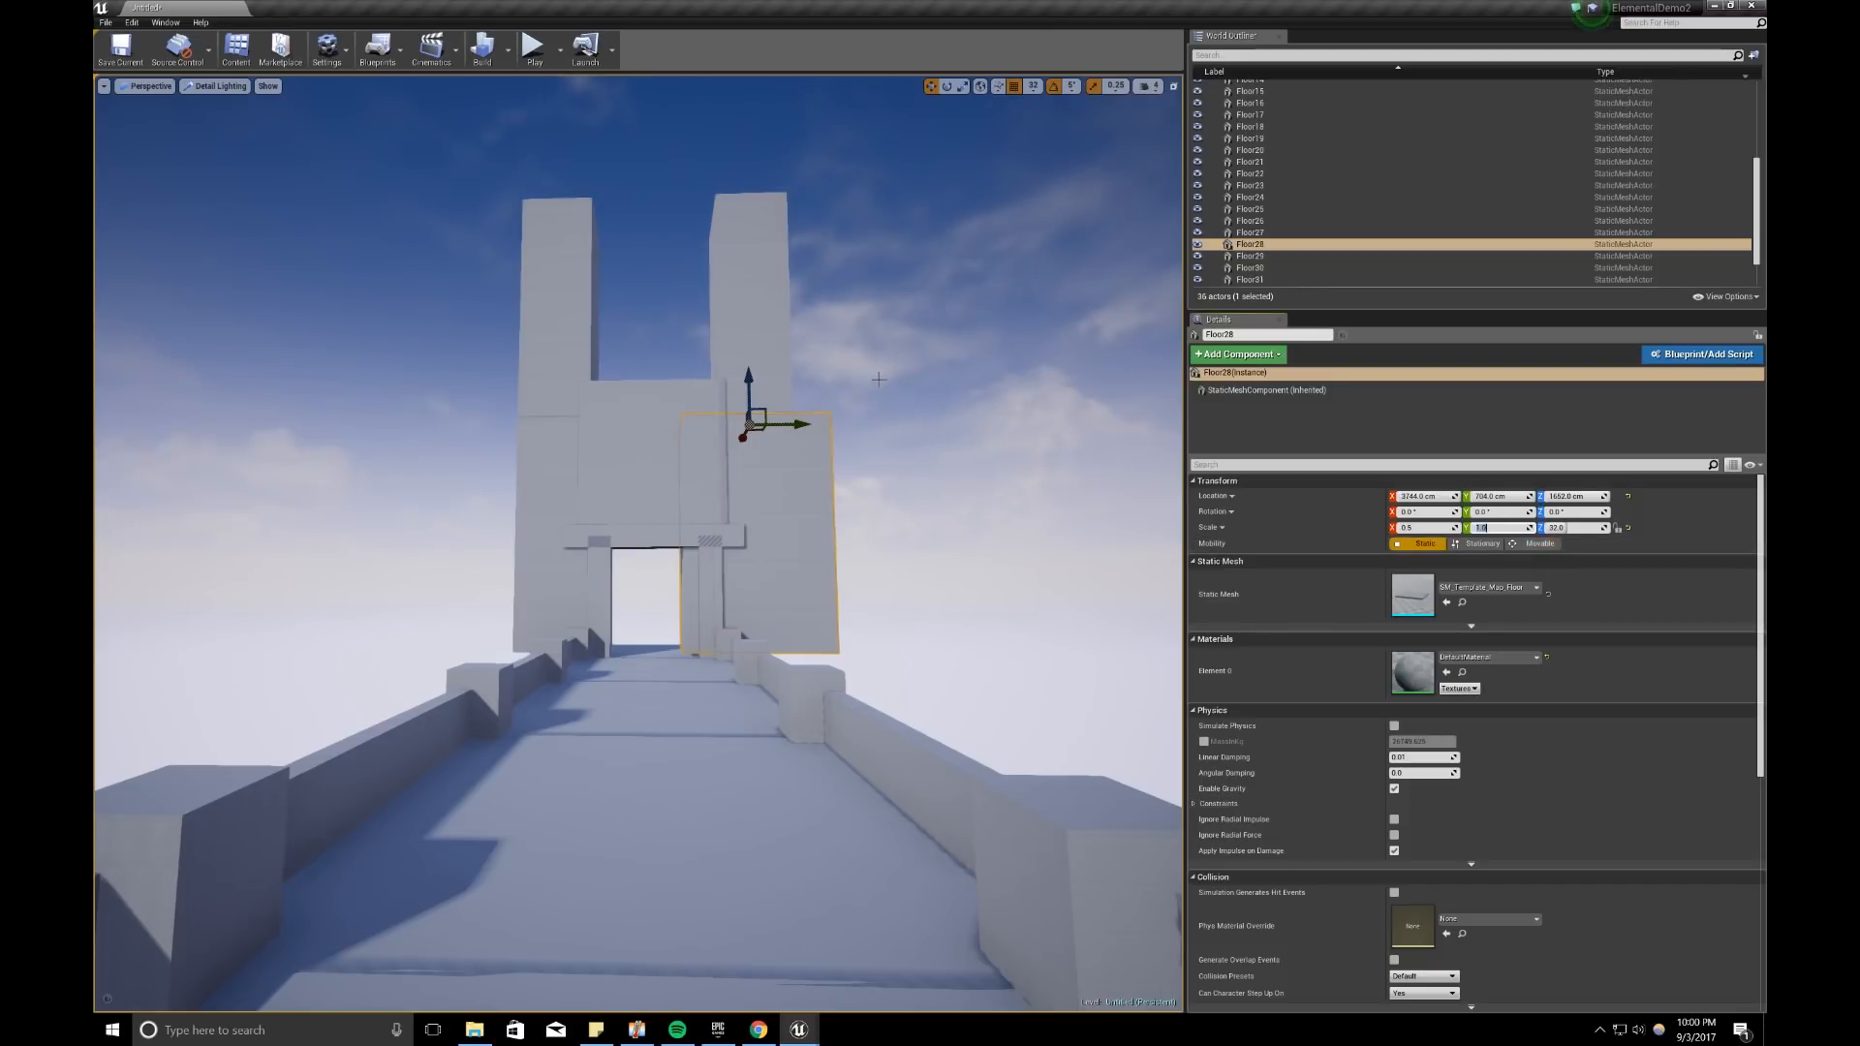
{"action": "left_click_drag", "start_coordinate": [813, 427], "coordinate": [854, 427]}
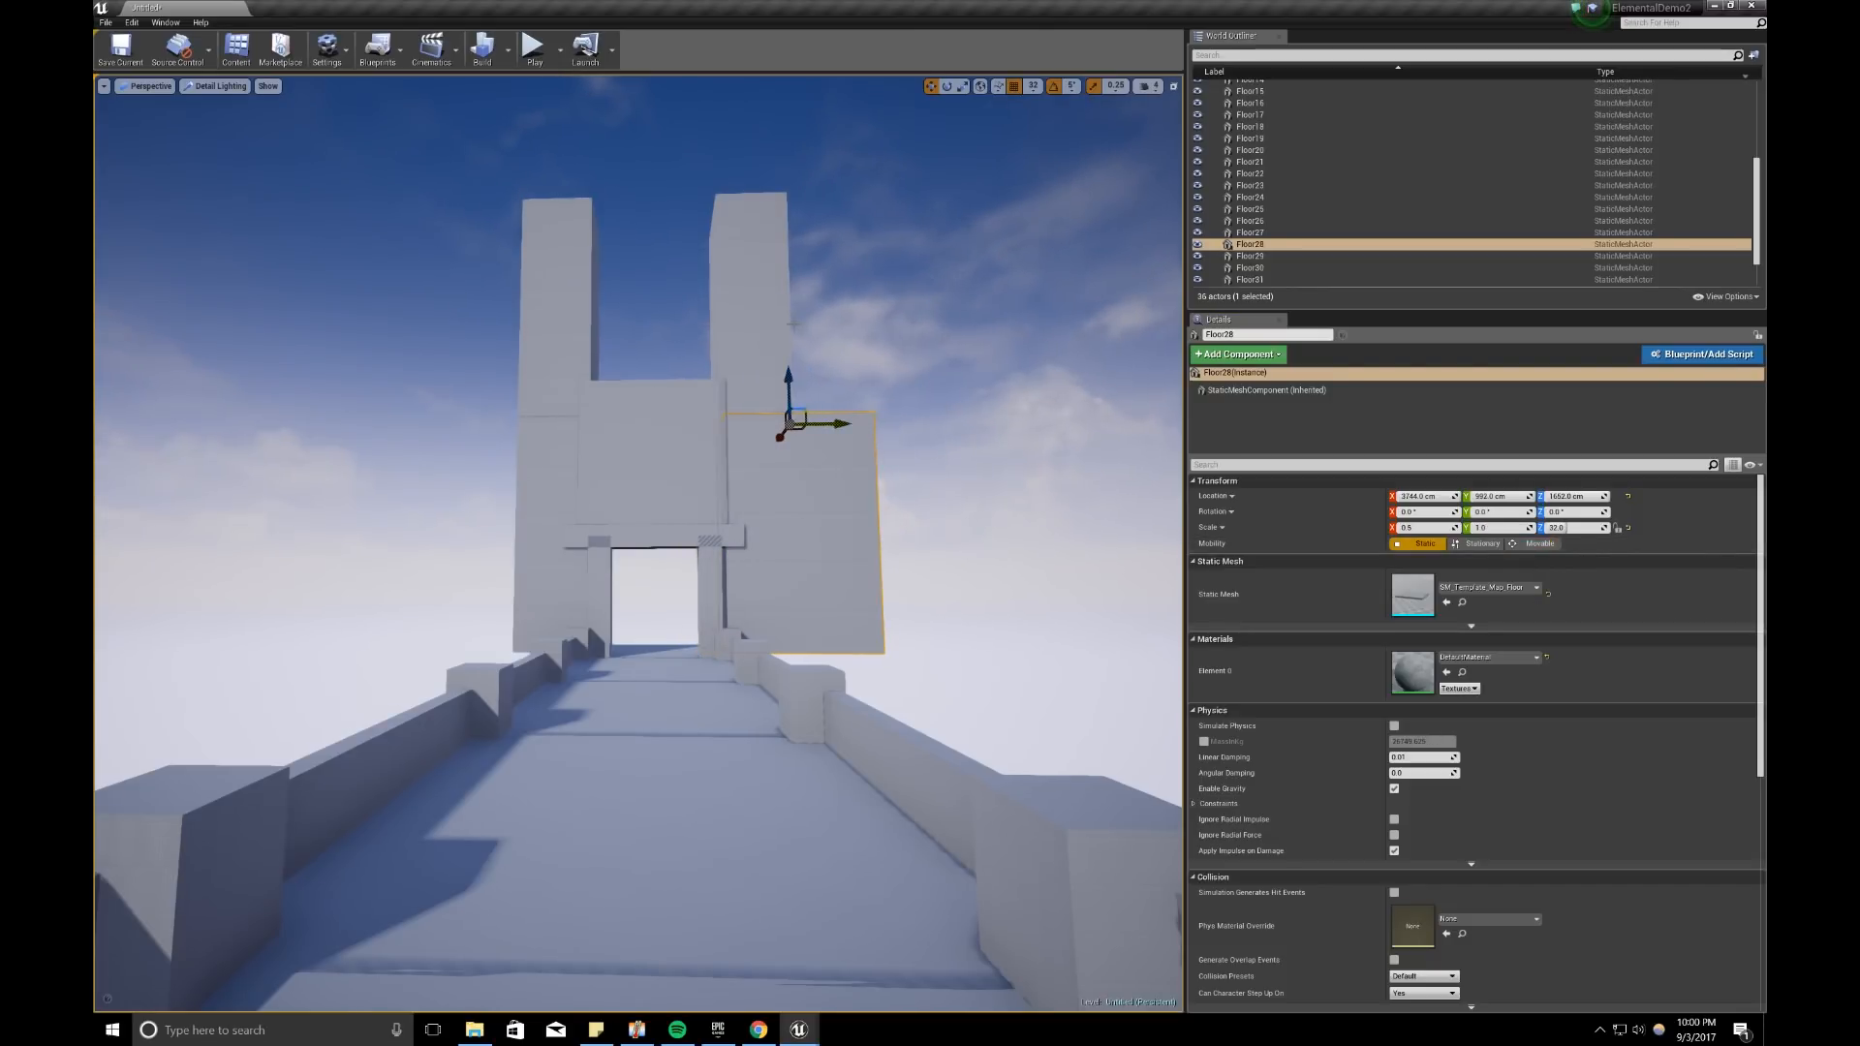
Step: Set the upper positive-Y tower block's Y scale to 1 and move it outward in line with the block below
{"action": "left_click", "coordinate": [751, 252]}
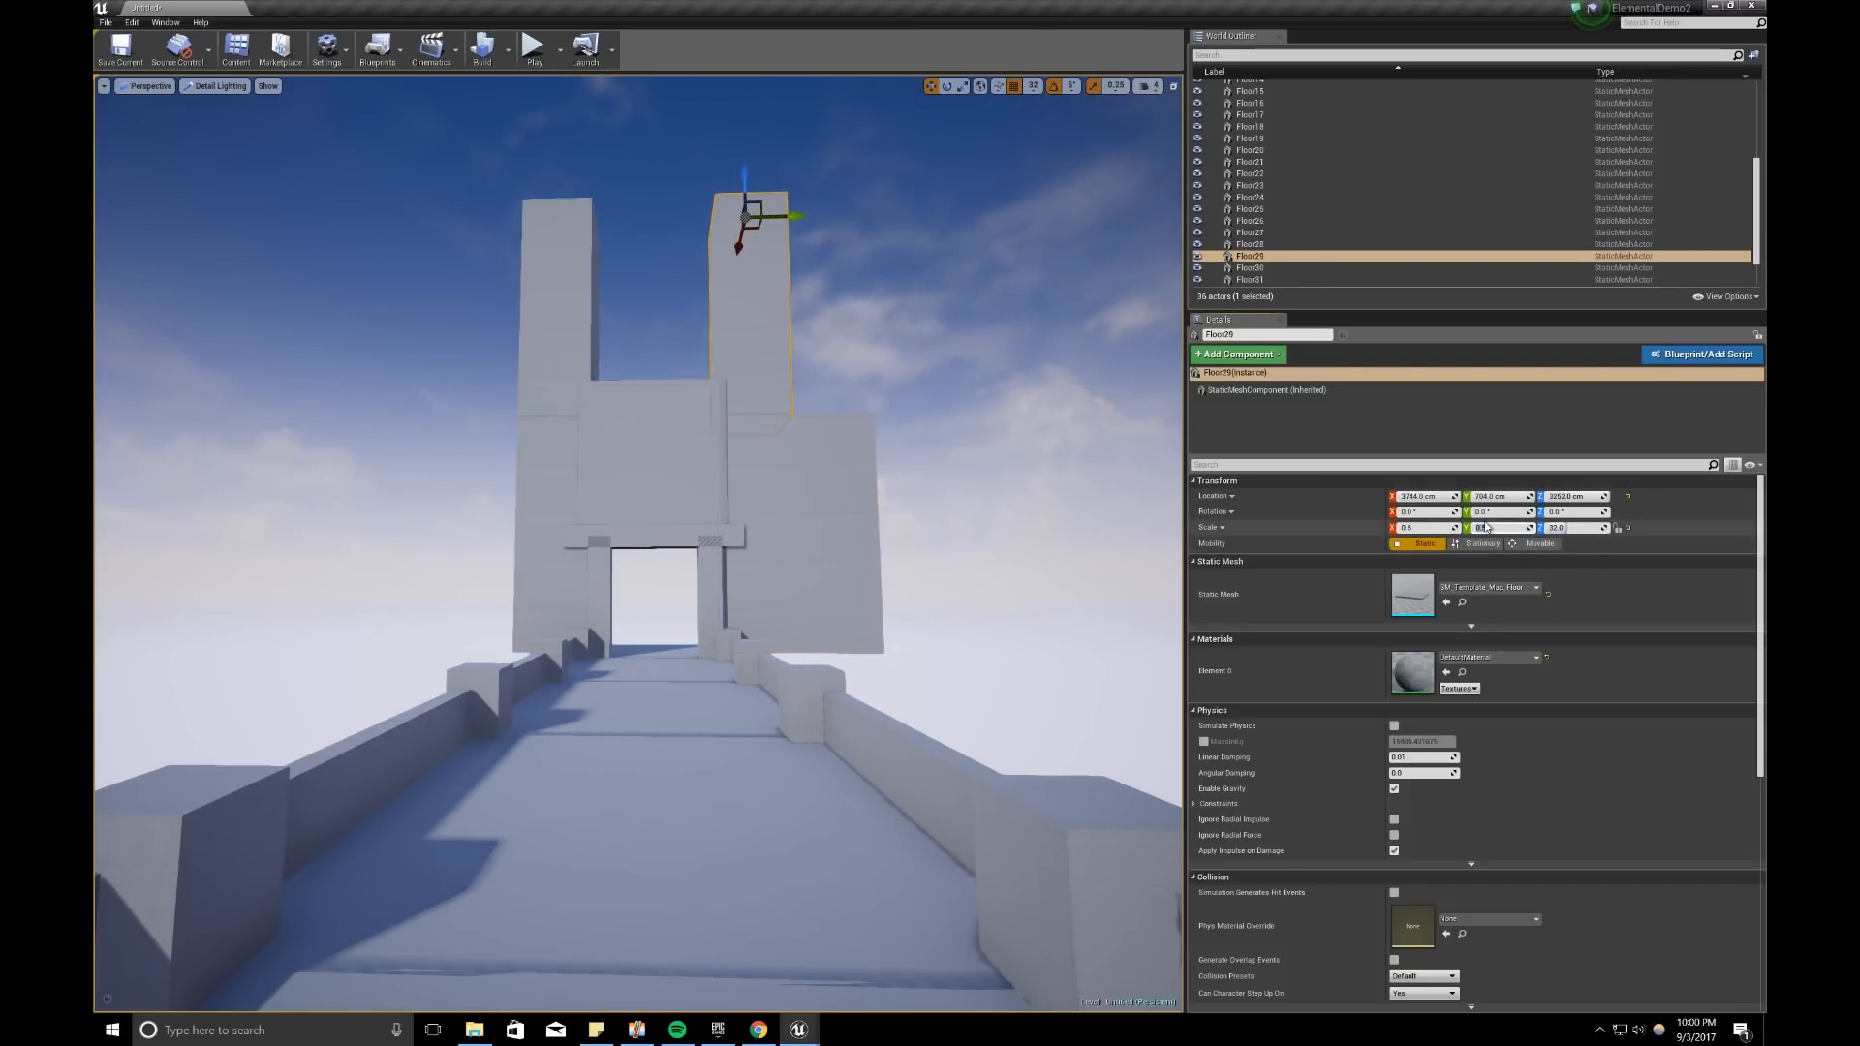
{"action": "type", "text": "1"}
{"action": "key", "text": "Return"}
{"action": "left_click_drag", "start_coordinate": [800, 216], "coordinate": [839, 228]}
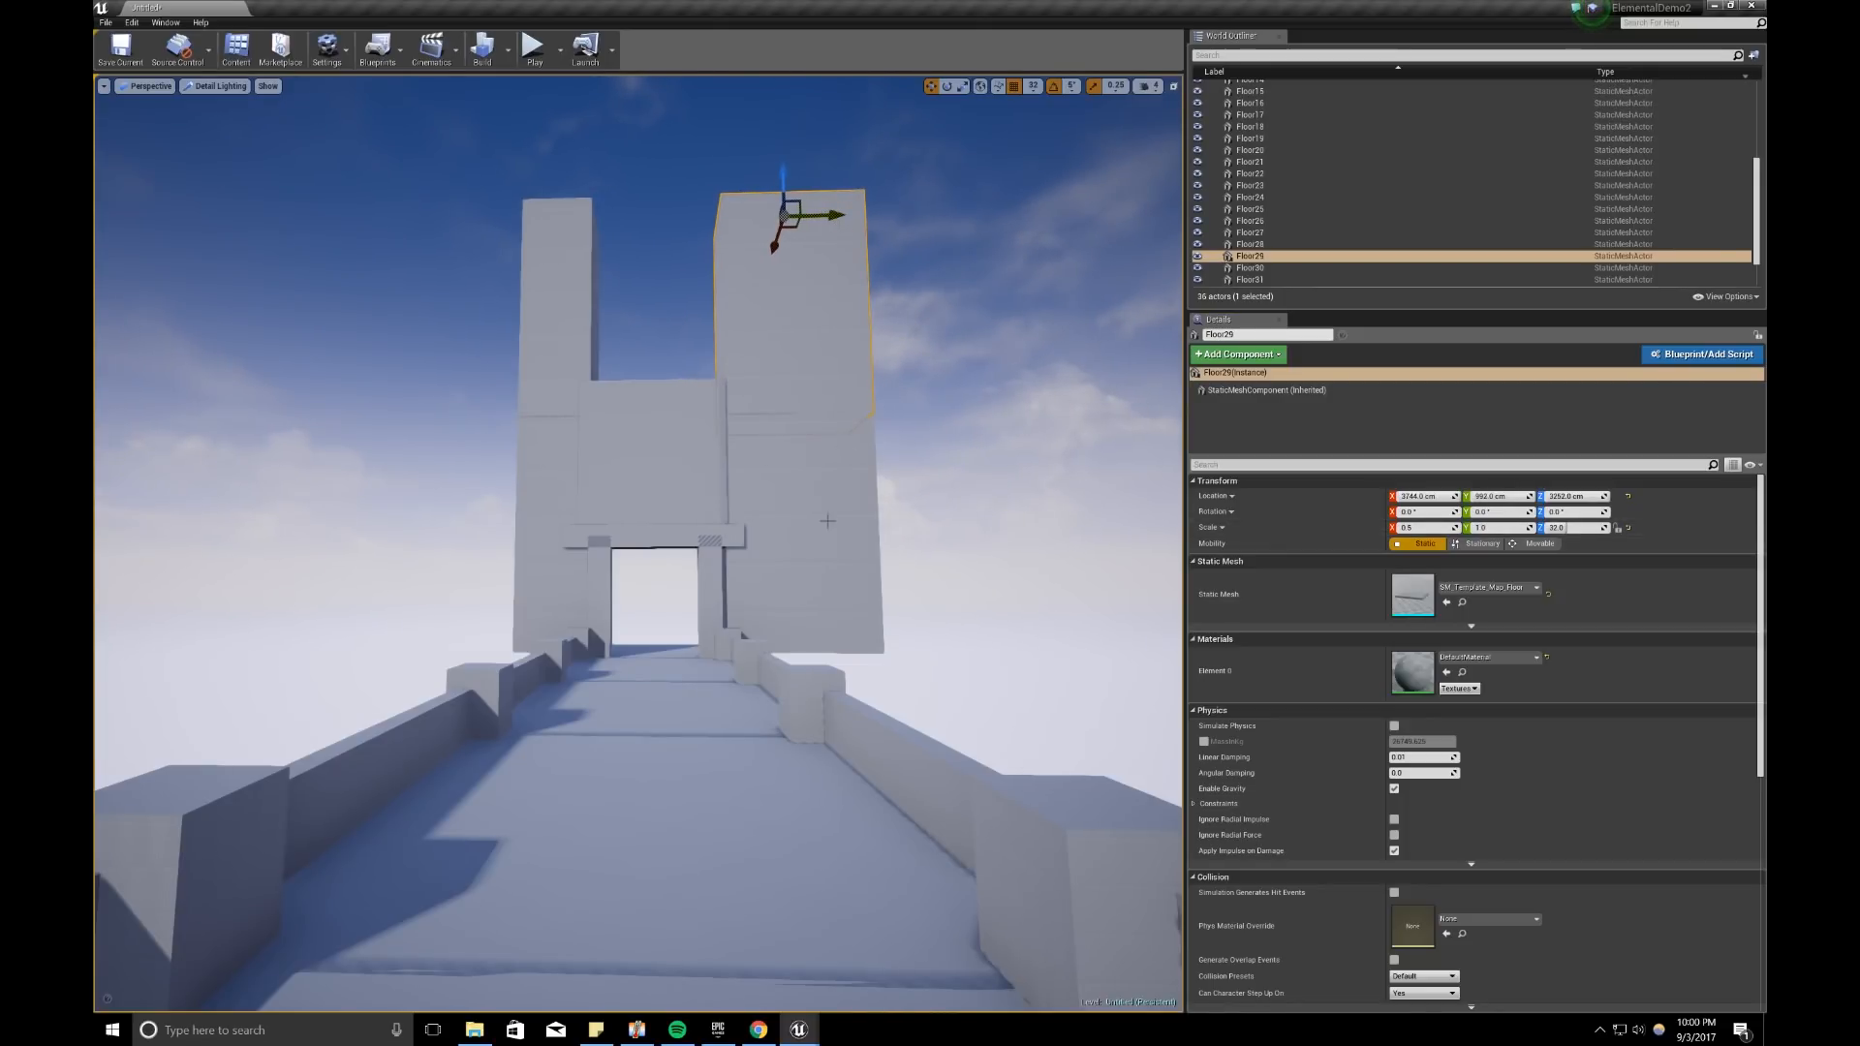
Step: Set the upper positive-Y tower block's Y scale to 0.75 and shift it back toward the gate
{"action": "left_click", "coordinate": [1502, 528]}
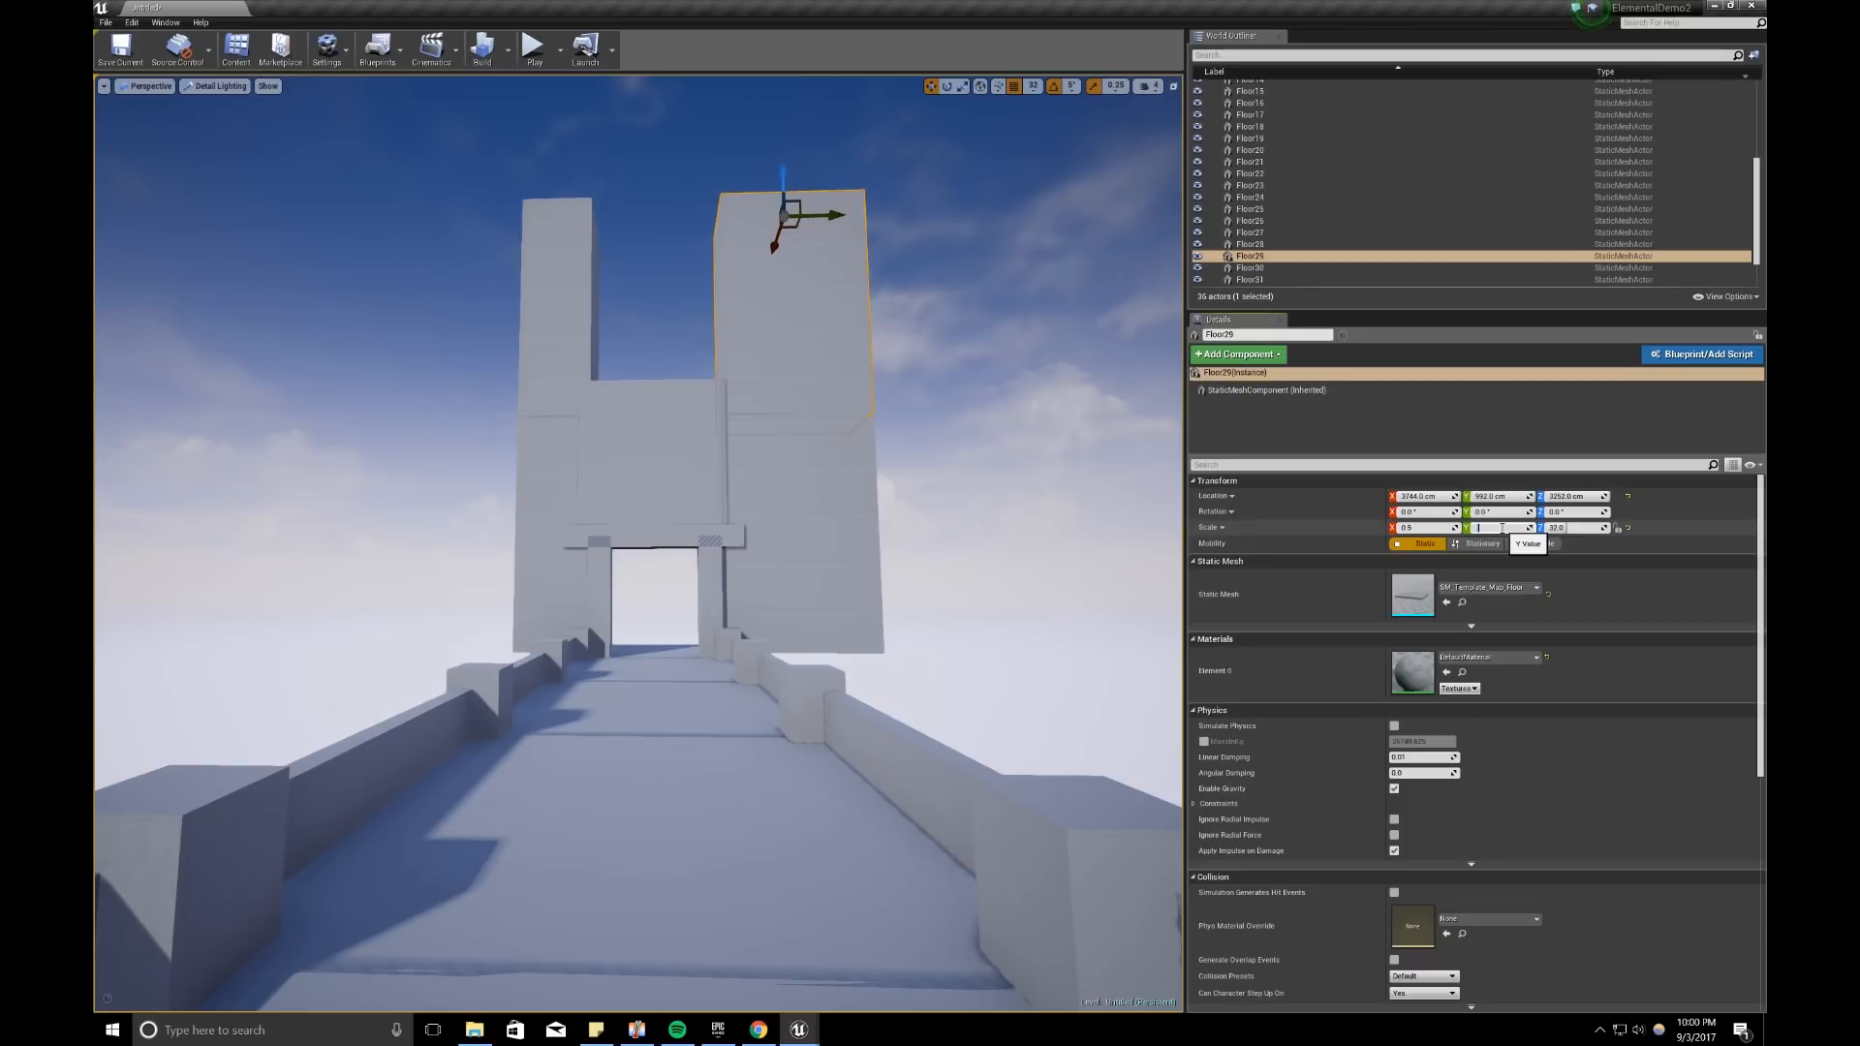
{"action": "type", "text": ".75"}
{"action": "key", "text": "Return"}
{"action": "left_click_drag", "start_coordinate": [825, 216], "coordinate": [807, 217]}
Step: Set the lower positive-Y tower block's Y scale to 0.75 and shift it inward to align with the upper block
{"action": "left_click", "coordinate": [816, 474]}
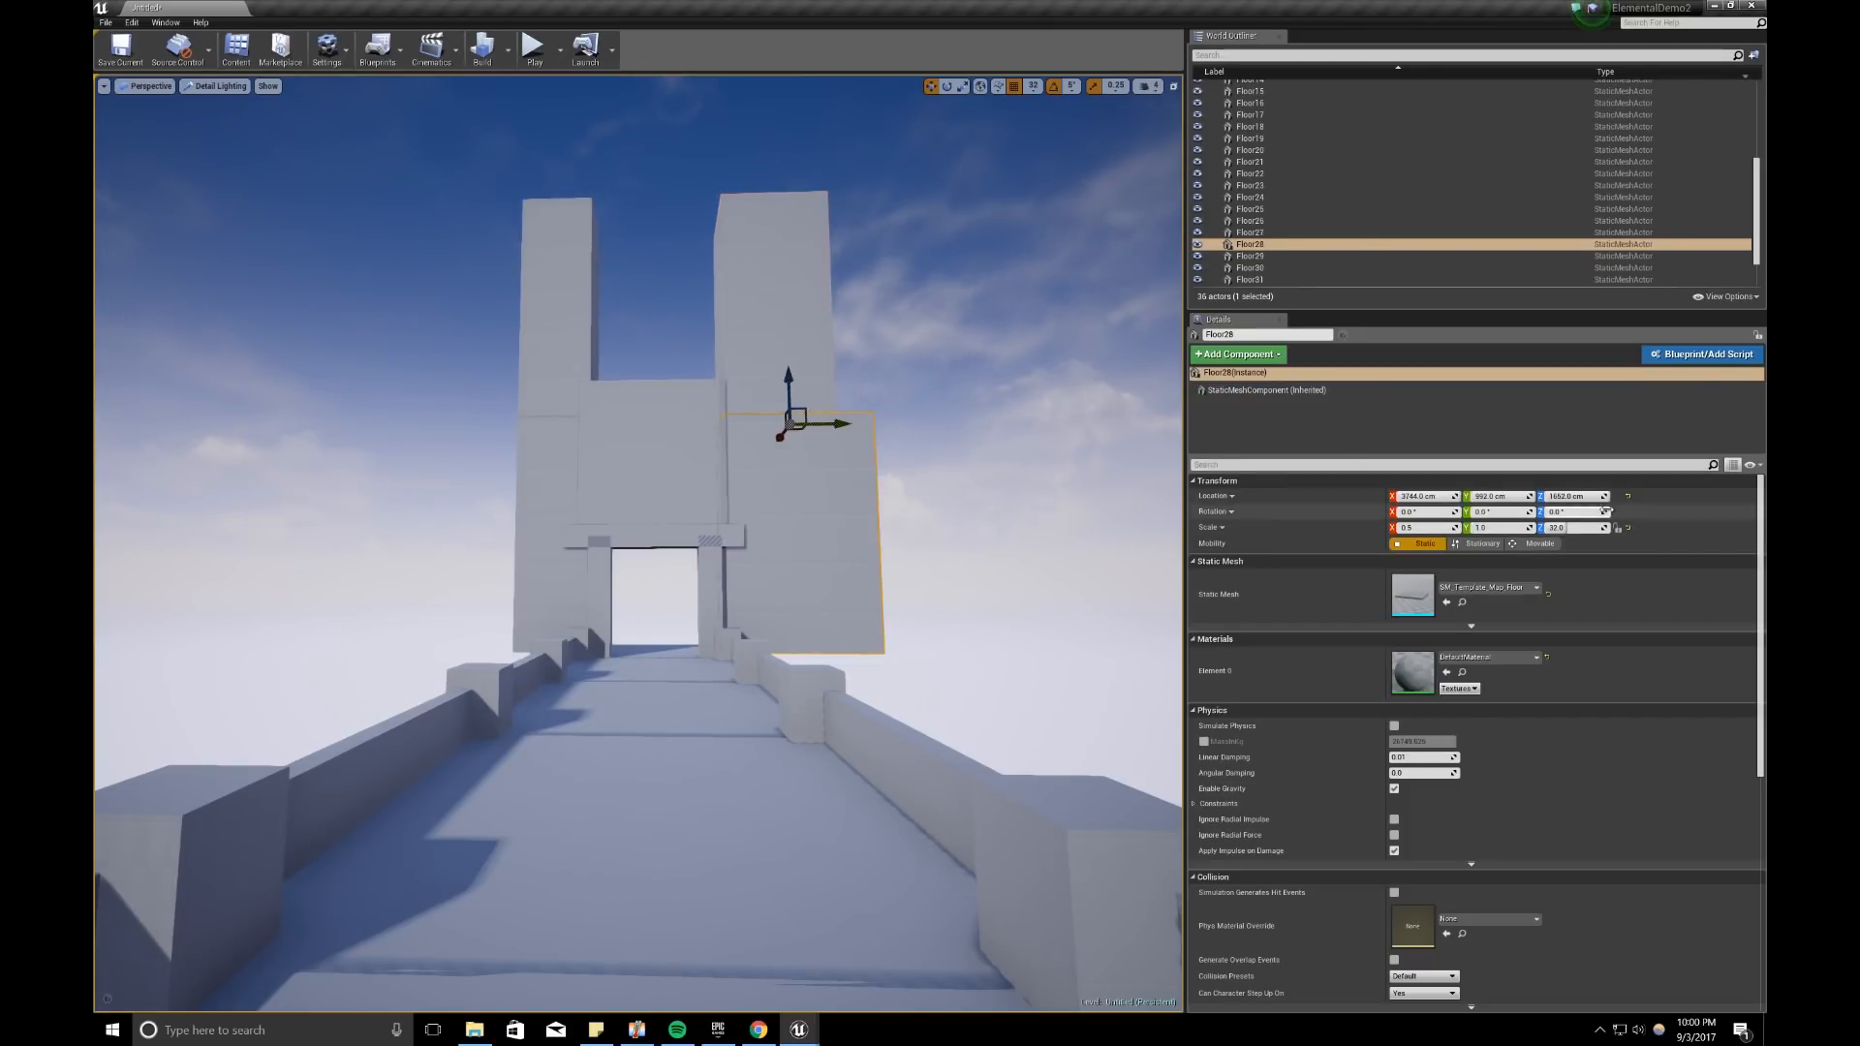
{"action": "left_click", "coordinate": [1498, 530]}
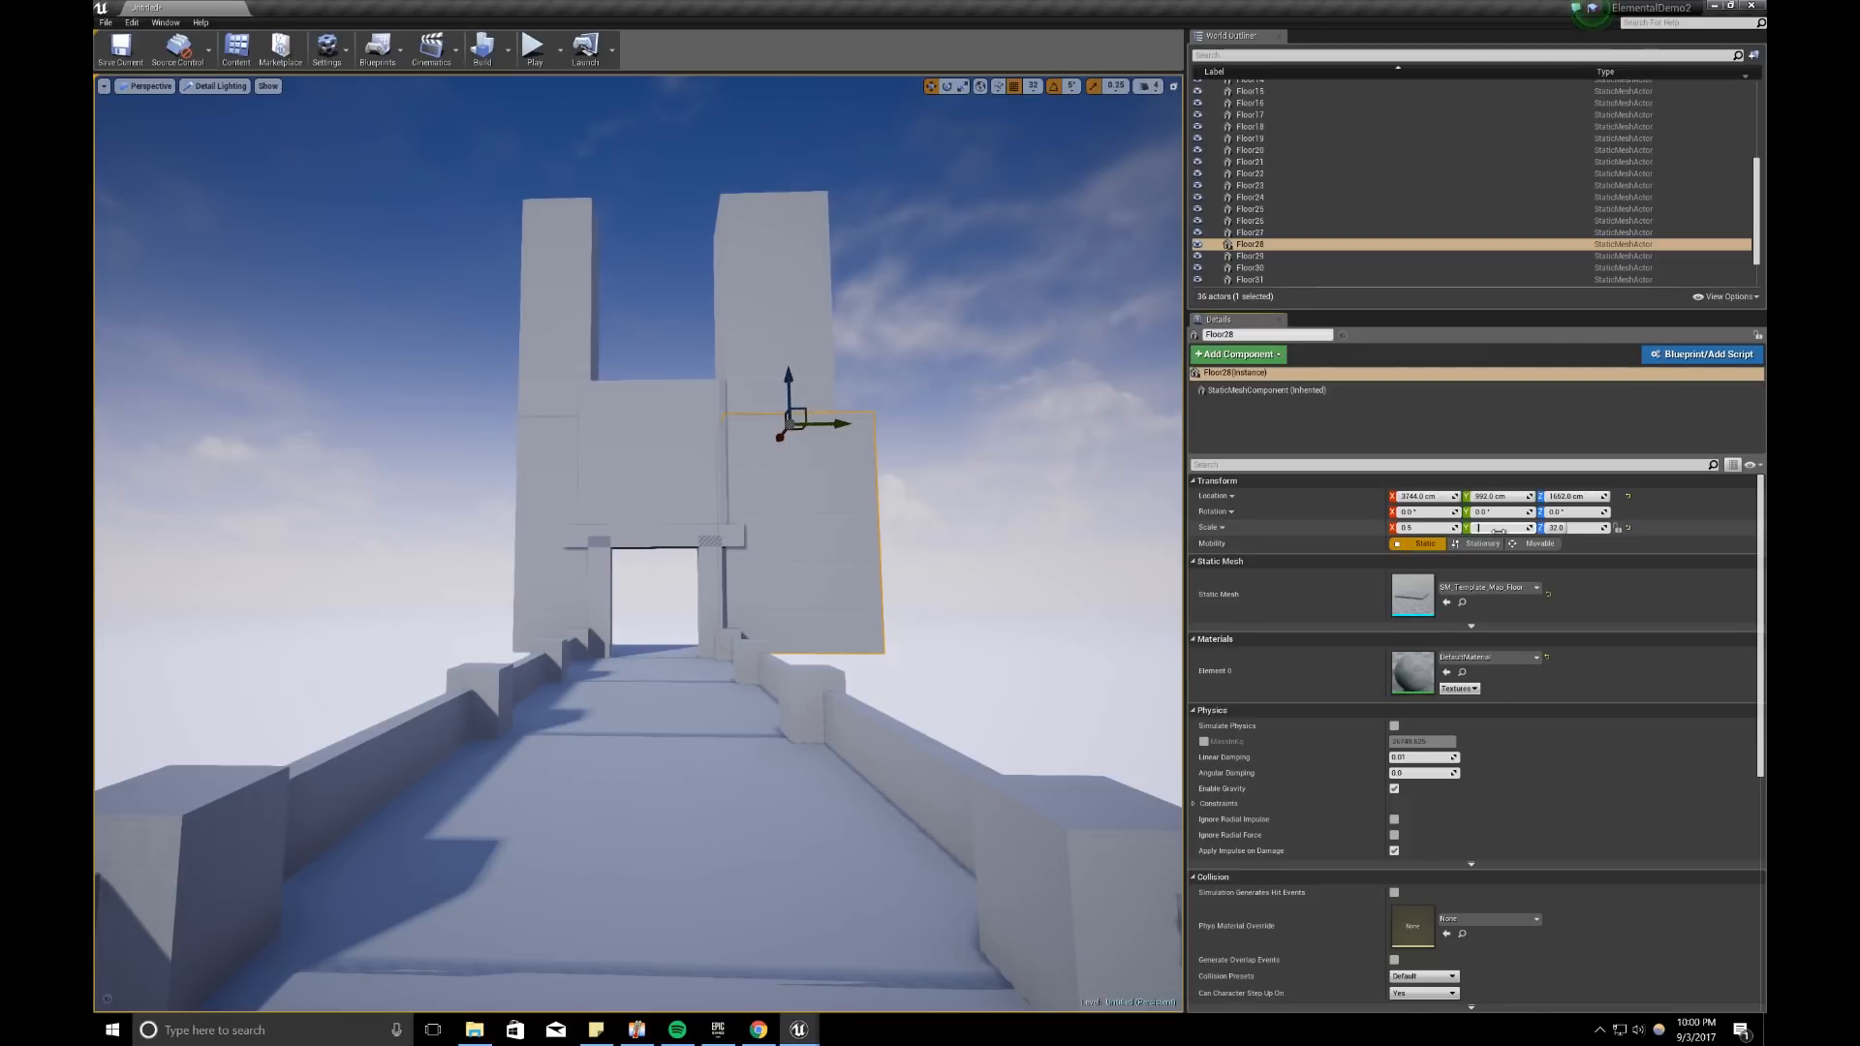
{"action": "type", "text": ".75"}
{"action": "key", "text": "Return"}
{"action": "left_click_drag", "start_coordinate": [822, 432], "coordinate": [817, 425]}
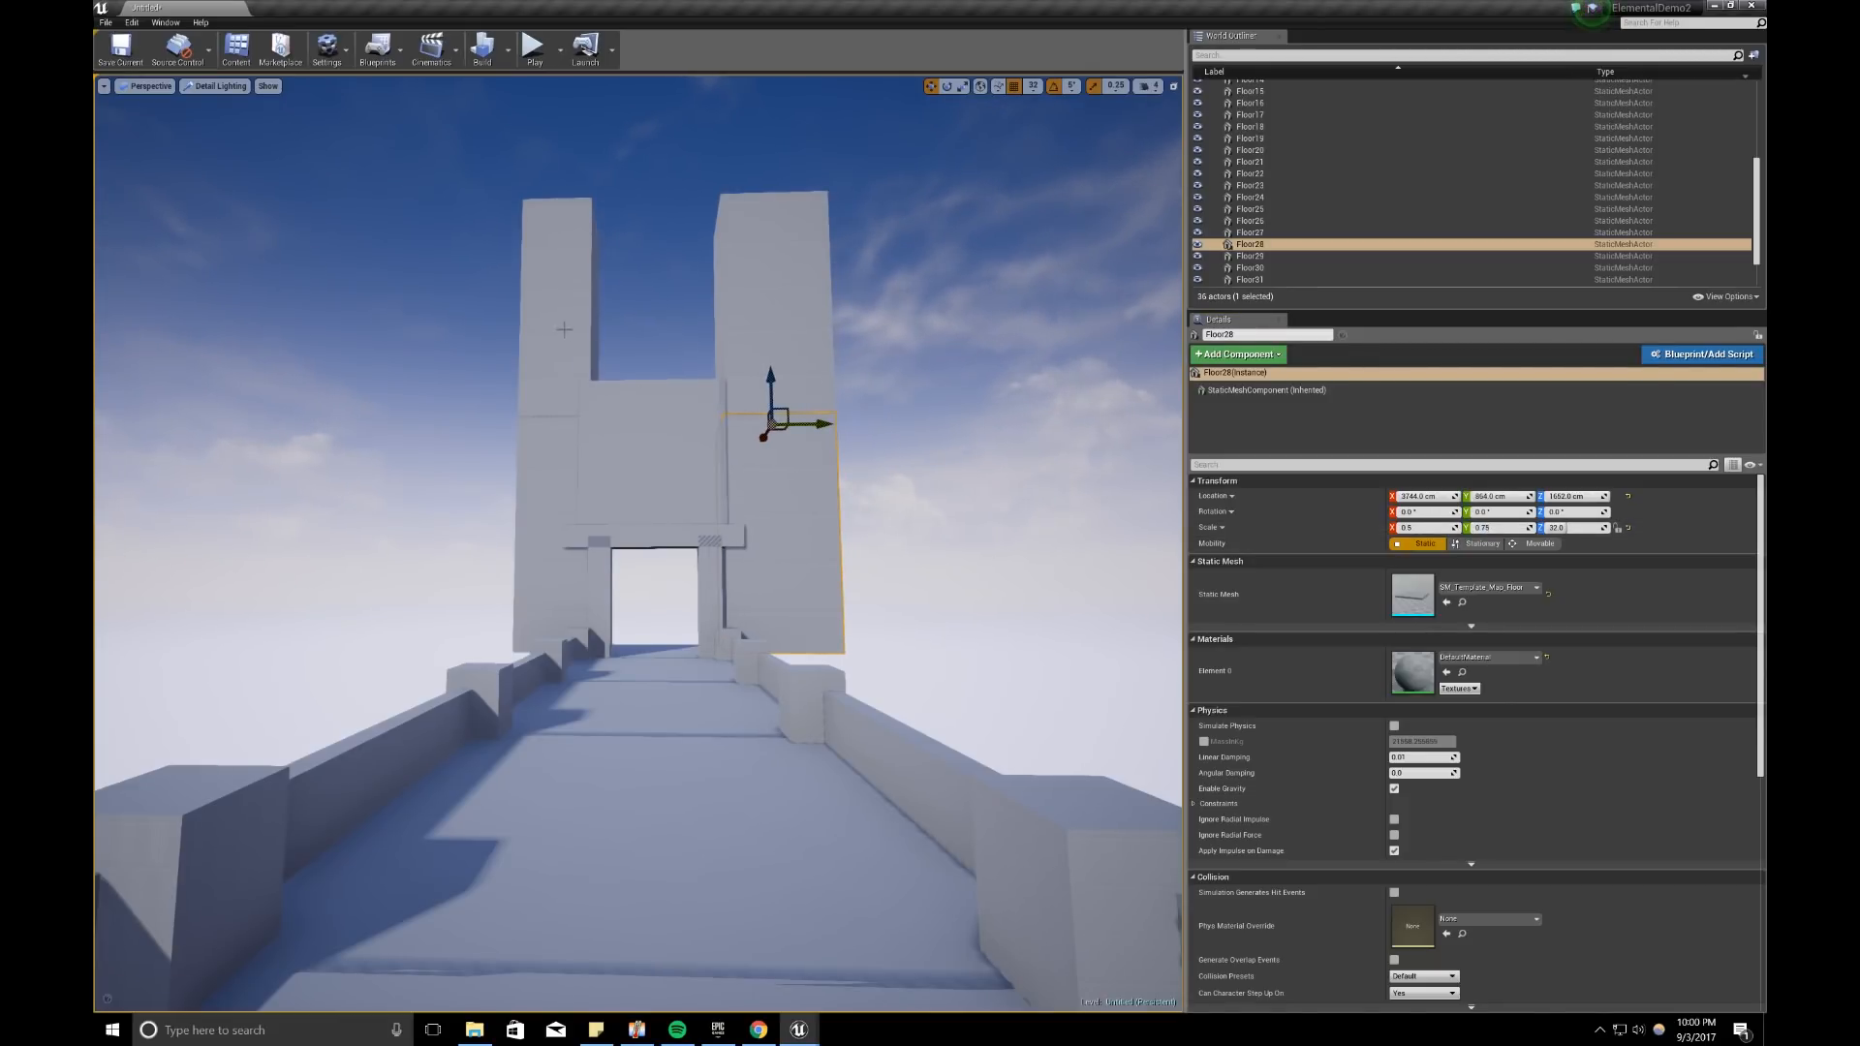
Step: Delete both narrow tower blocks on the gate's negative-Y side
{"action": "left_click", "coordinate": [569, 406]}
{"action": "key", "text": "Delete"}
{"action": "left_click", "coordinate": [546, 504]}
{"action": "key", "text": "Delete"}
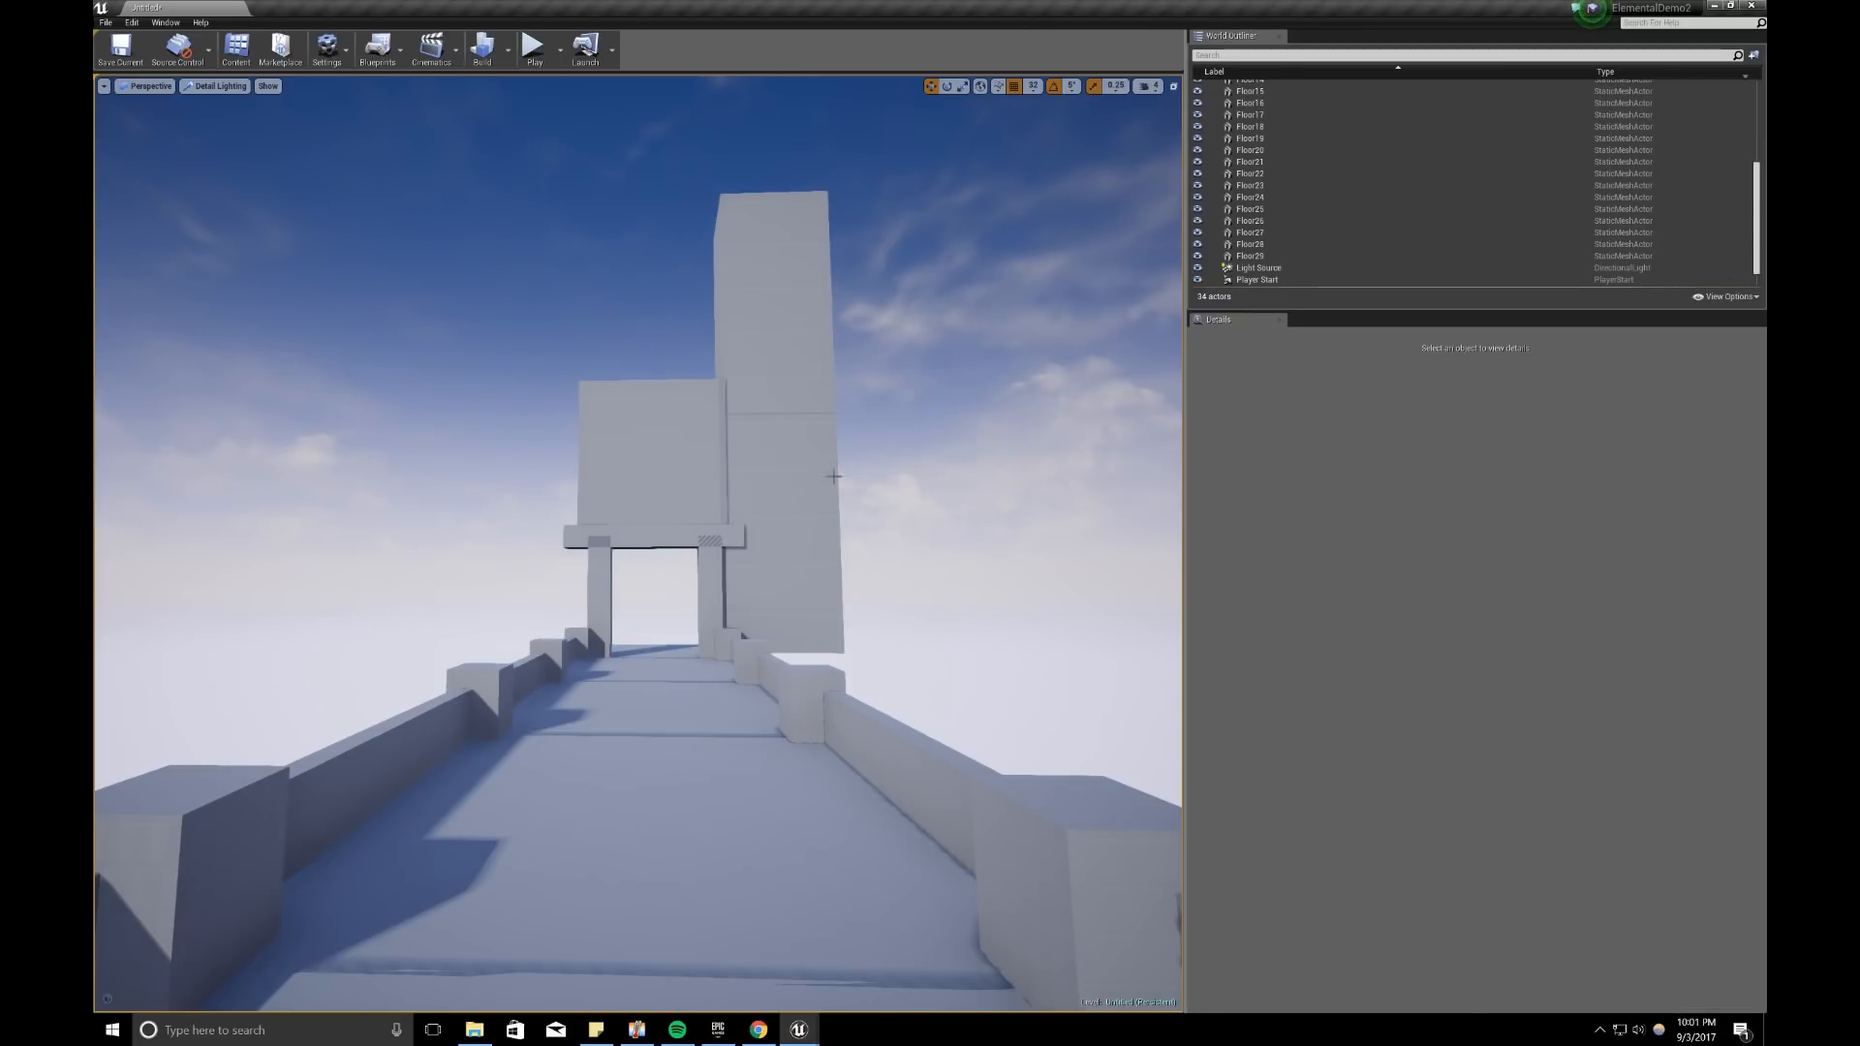
Step: Duplicate both widened tower blocks to the gate's opposite side at Y -800 cm
{"action": "left_click", "coordinate": [810, 455]}
{"action": "left_click", "coordinate": [800, 347], "text": "ctrl"}
{"action": "left_click_drag", "start_coordinate": [835, 224], "coordinate": [600, 221], "text": "alt"}
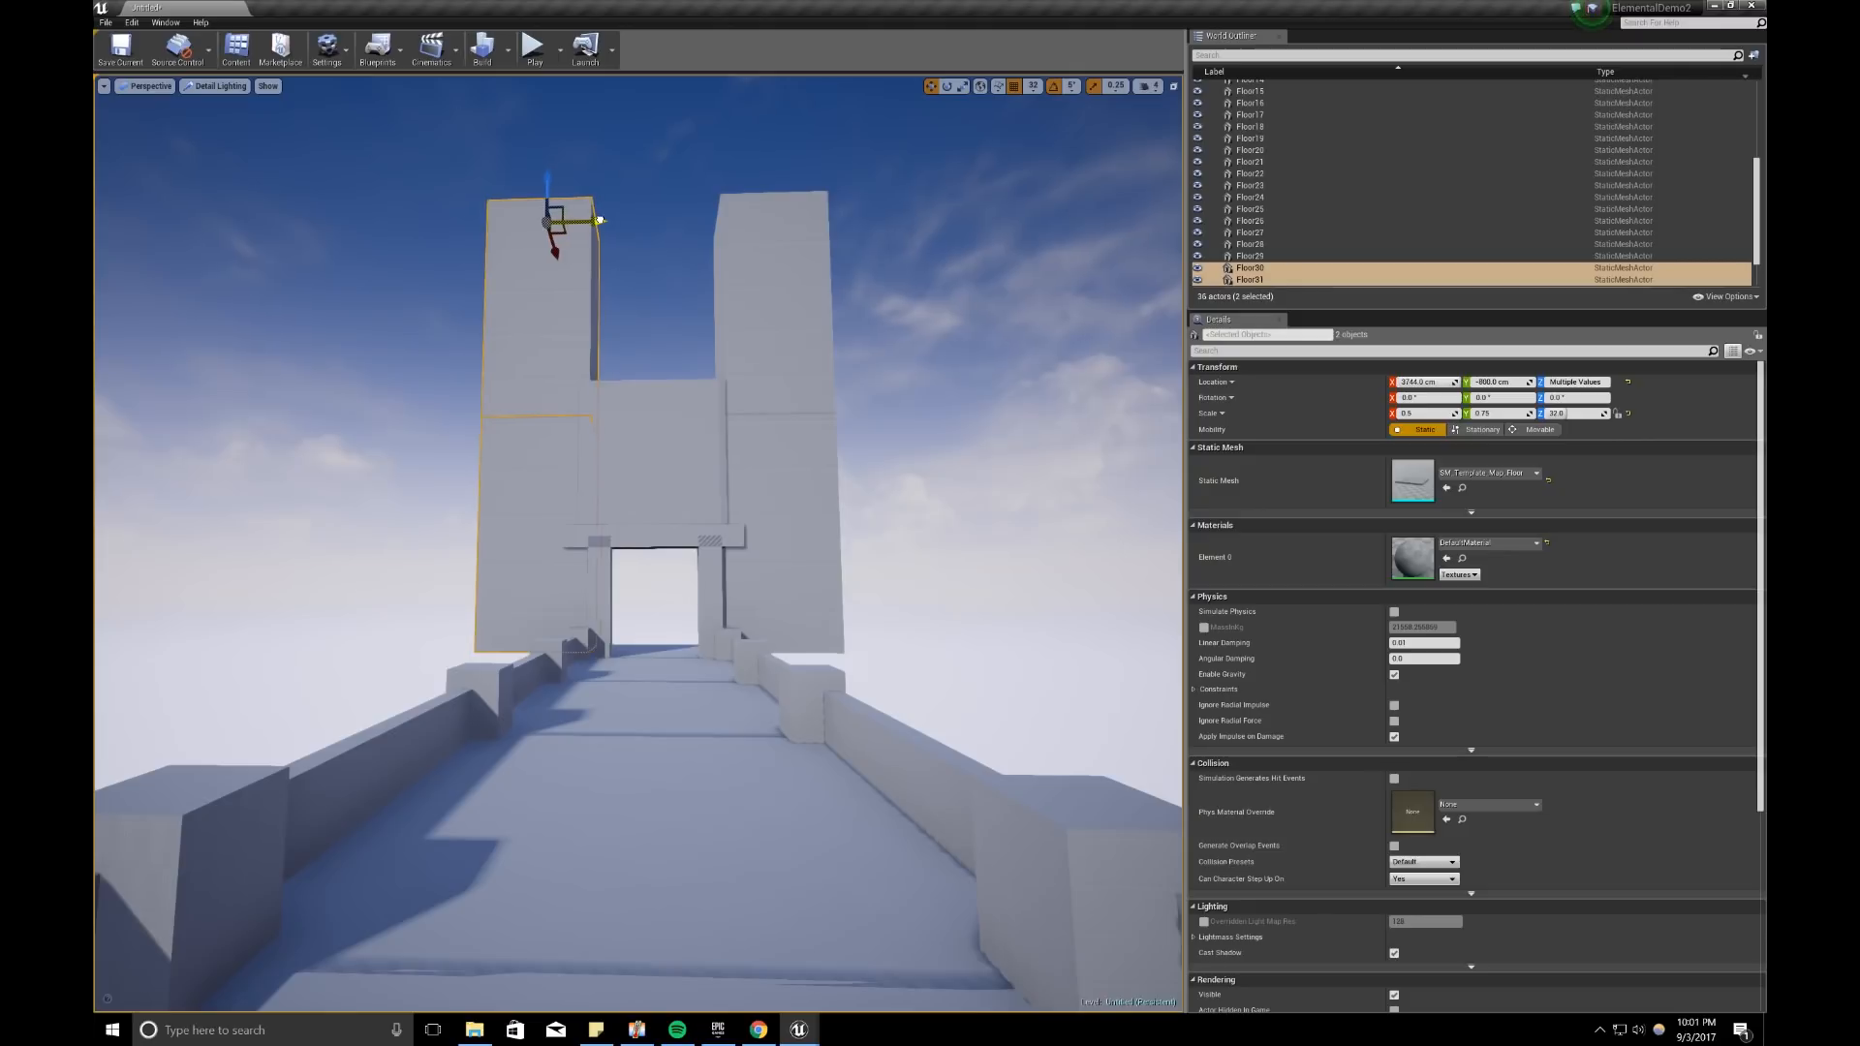
{"action": "mouse_move", "coordinate": [770, 522]}
{"action": "right_mouse_down"}
{"action": "mouse_move", "coordinate": [767, 586]}
{"action": "mouse_move", "coordinate": [795, 528]}
{"action": "right_mouse_up"}
{"action": "key", "text": "s"}
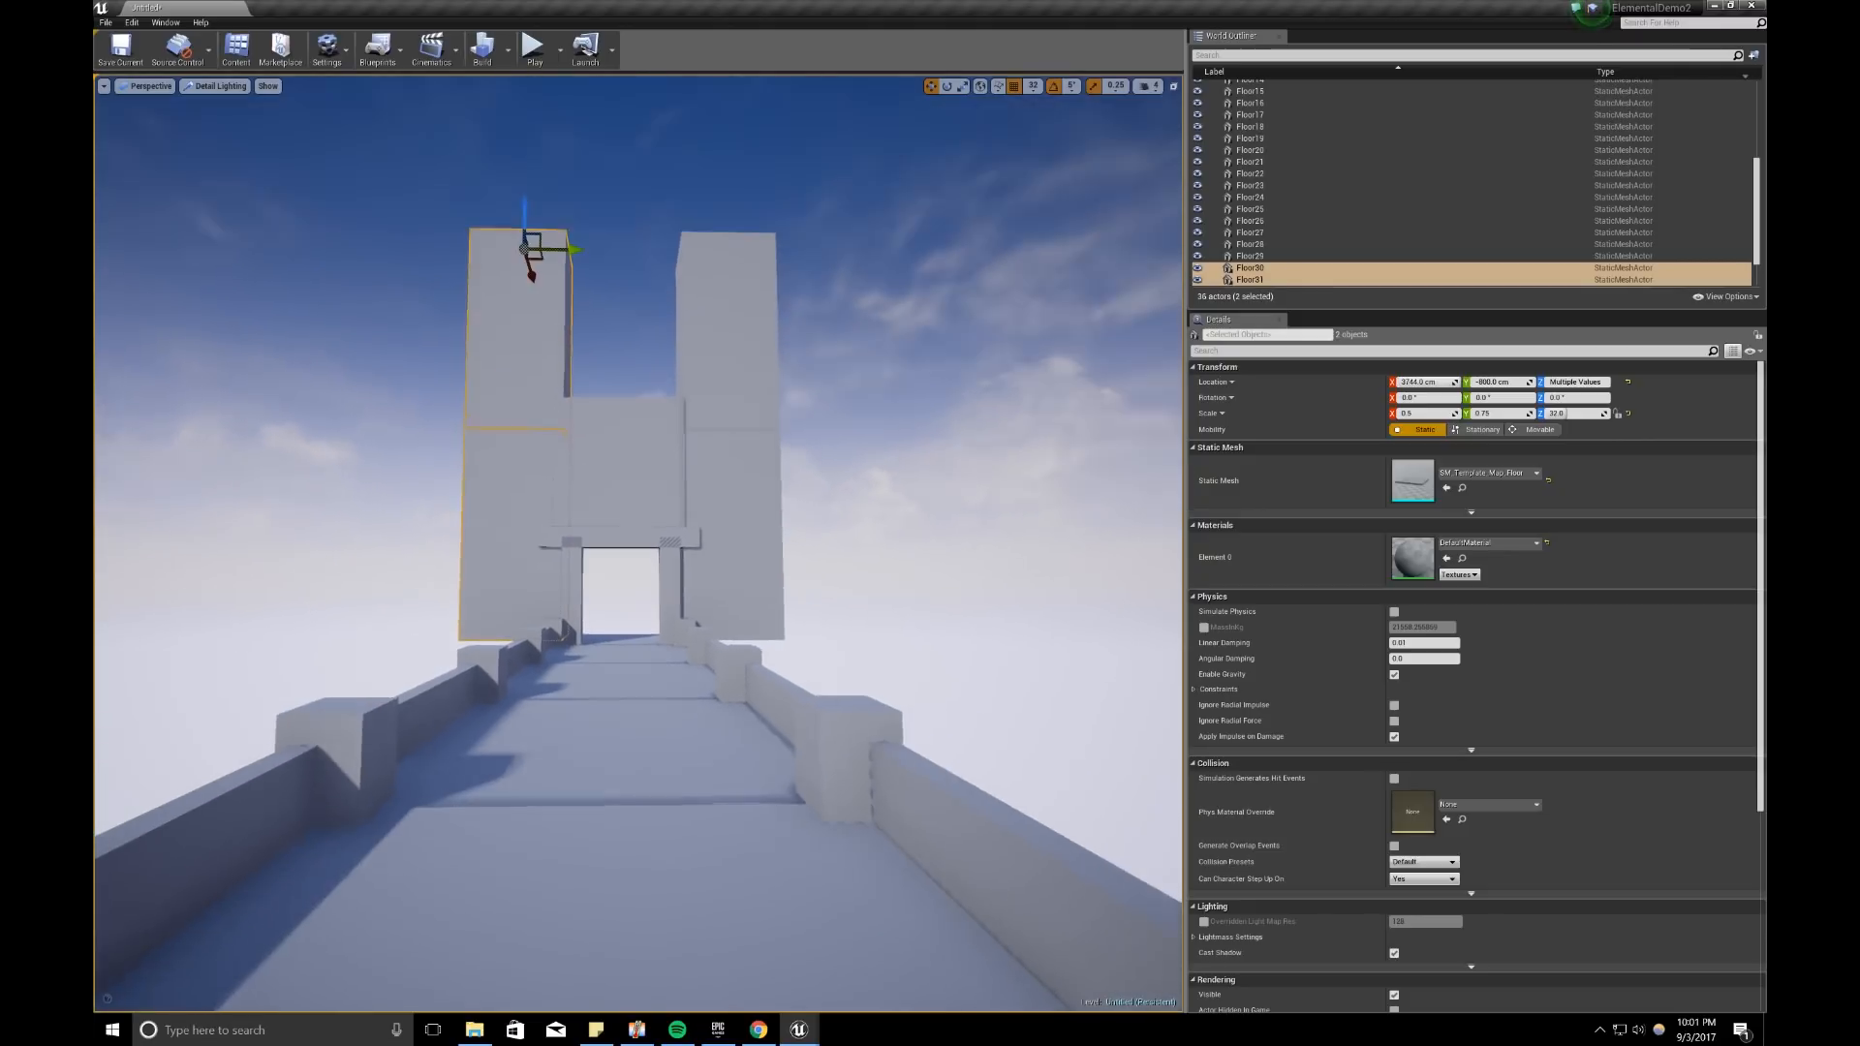
Step: Select all four tower blocks and lower them slightly so both towers sit further down beside the path
{"action": "left_click", "coordinate": [812, 501]}
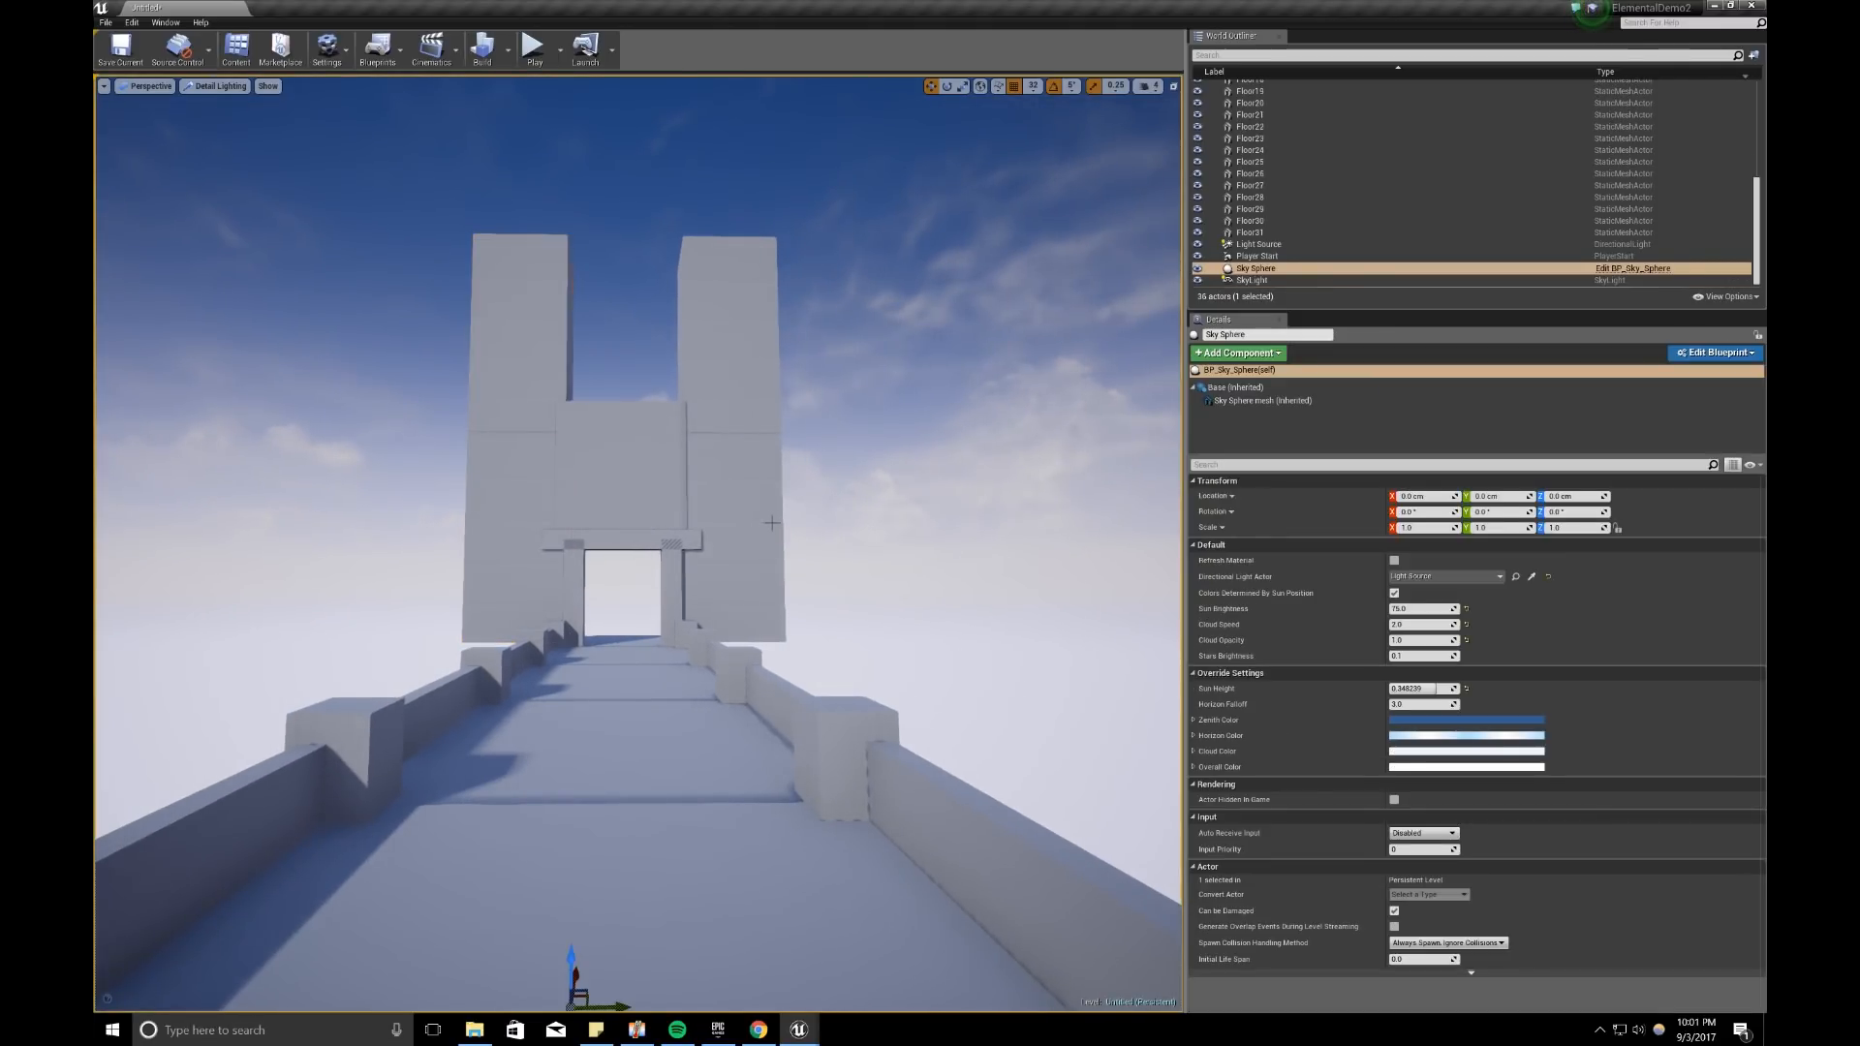
{"action": "left_click", "coordinate": [771, 522]}
{"action": "left_click", "coordinate": [748, 360], "text": "ctrl"}
{"action": "left_click", "coordinate": [511, 341], "text": "ctrl"}
{"action": "left_click", "coordinate": [538, 521], "text": "ctrl"}
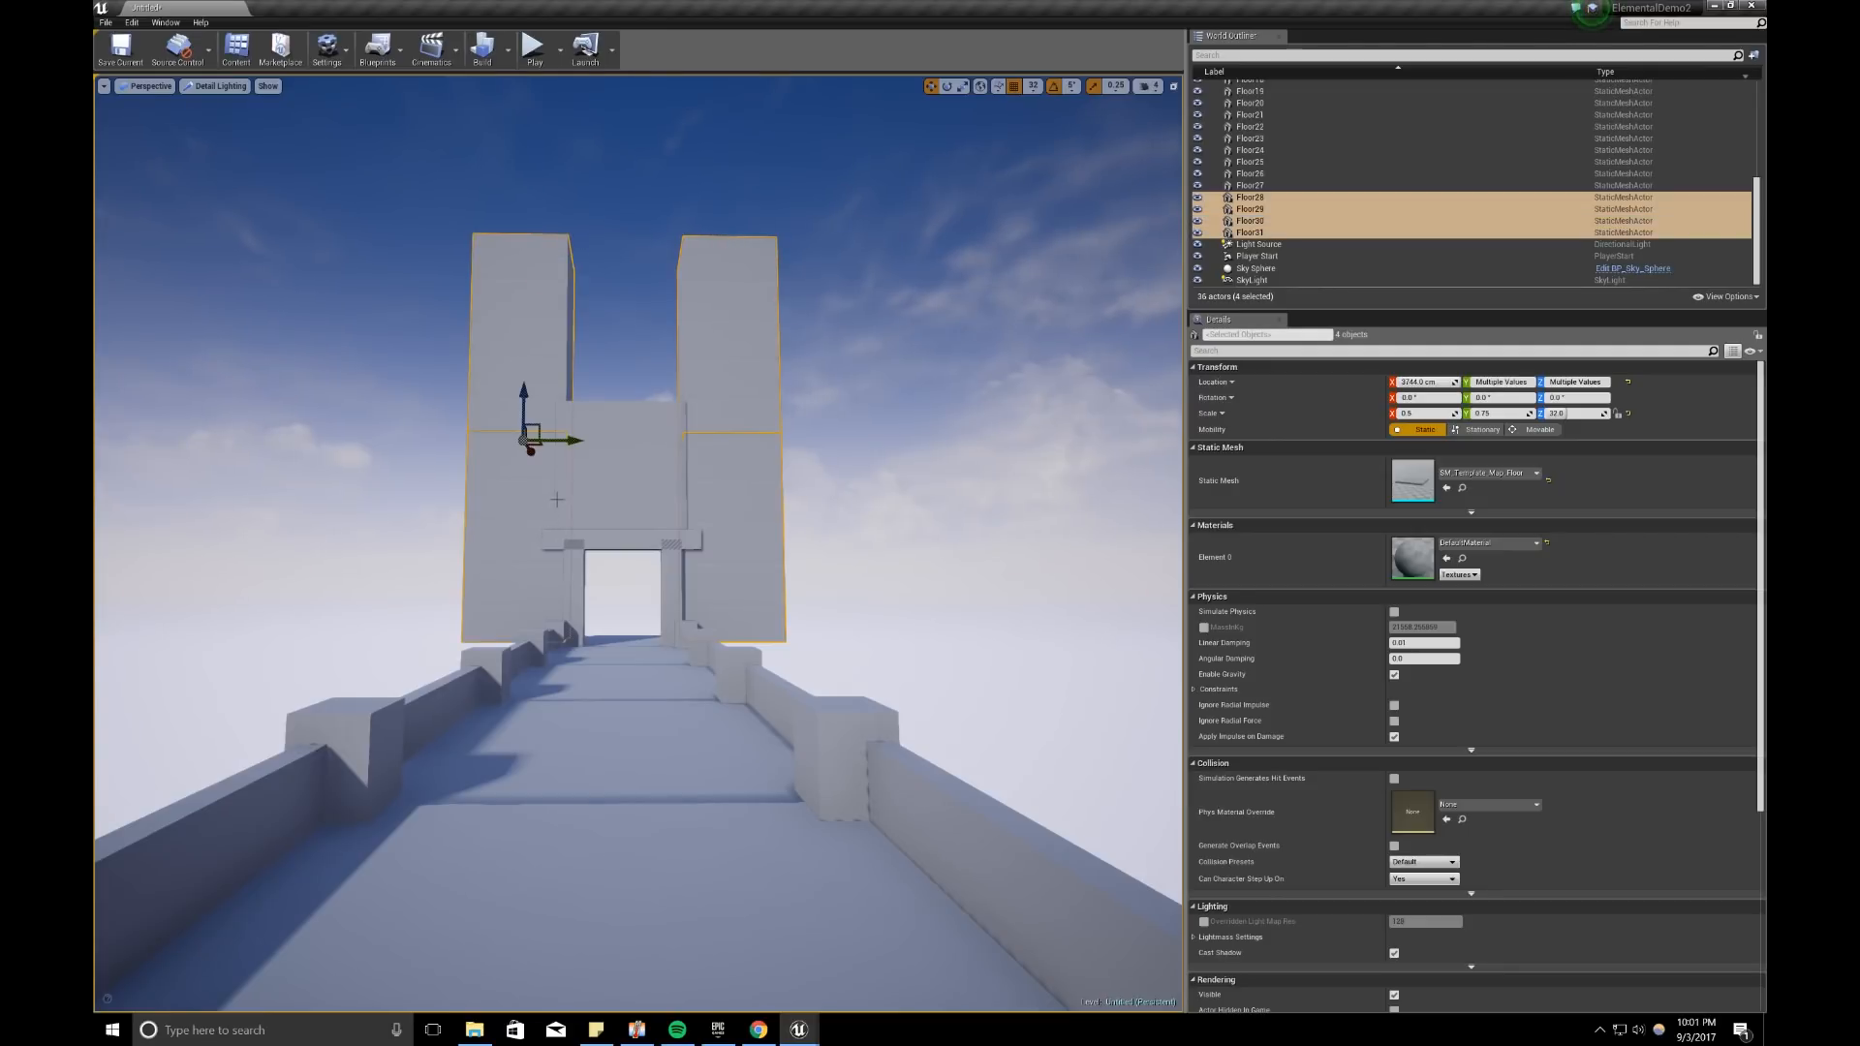
{"action": "right_click_drag", "start_coordinate": [540, 394], "coordinate": [534, 395]}
{"action": "left_click_drag", "start_coordinate": [528, 393], "coordinate": [528, 401]}
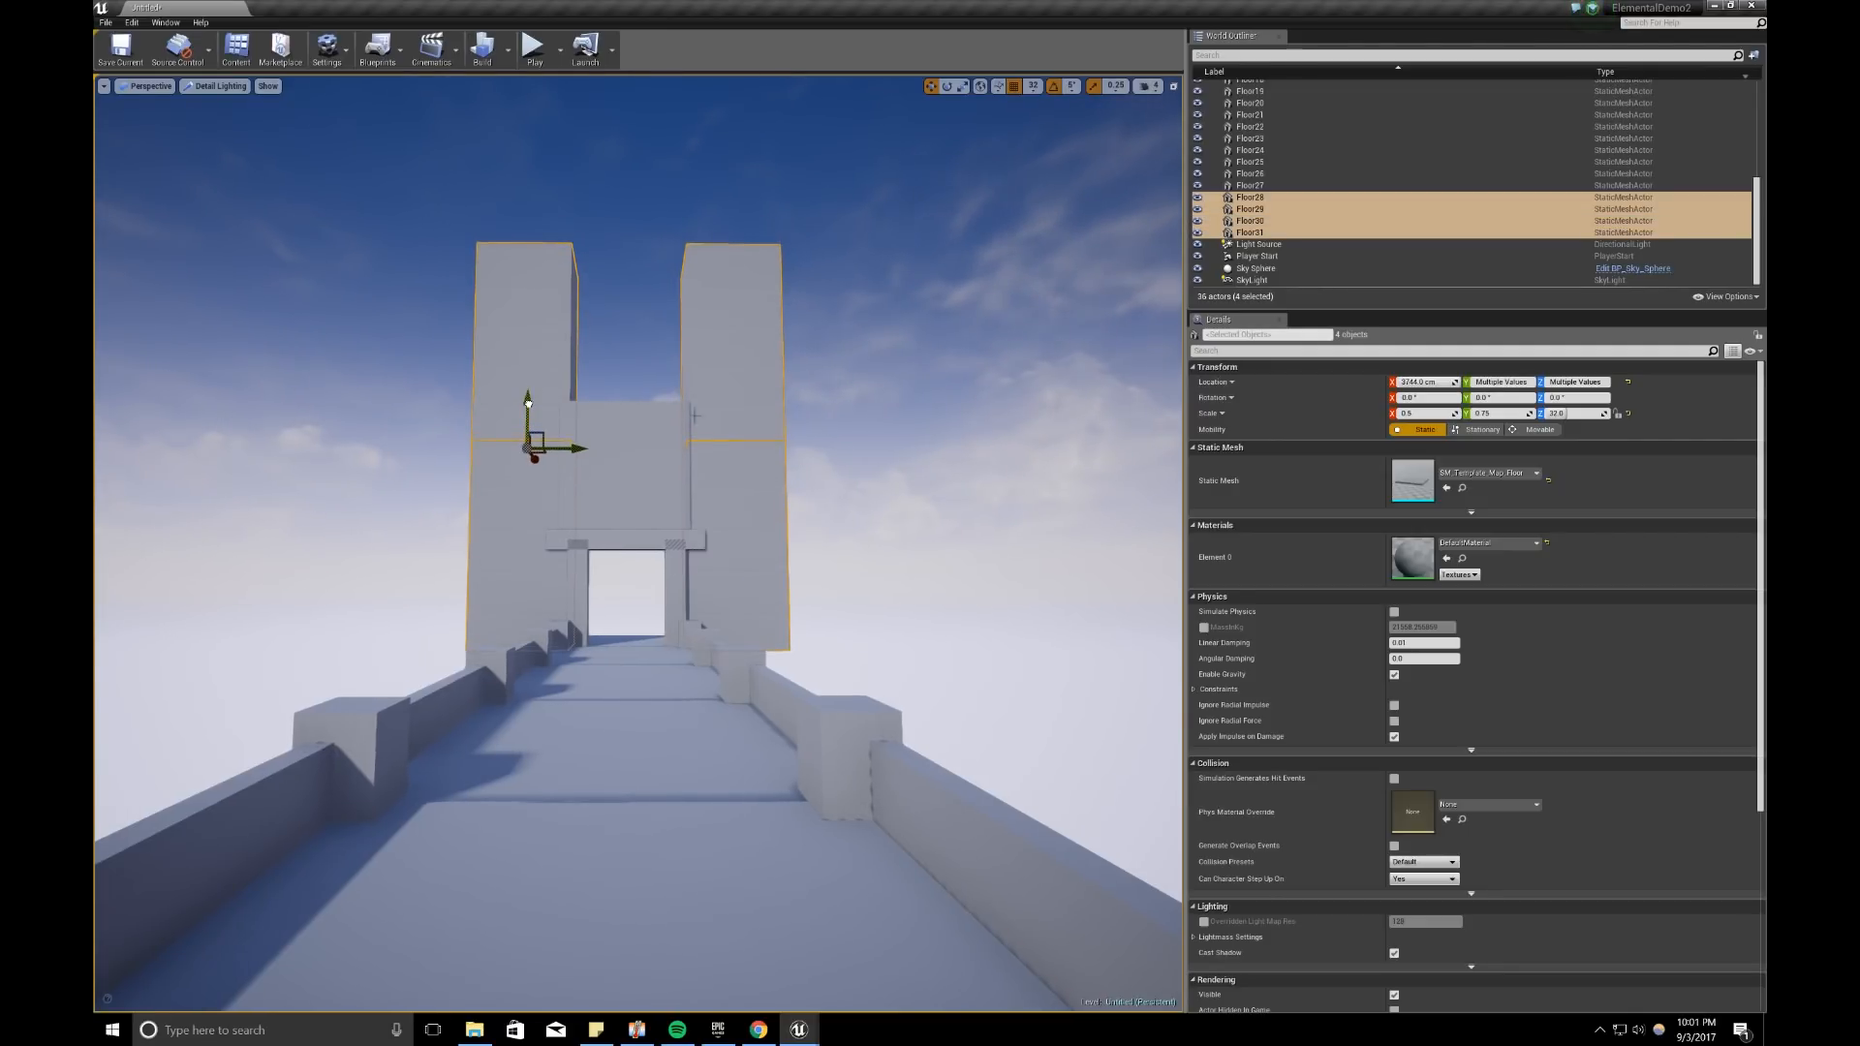
{"action": "left_click", "coordinate": [831, 440]}
{"action": "scroll", "coordinate": [831, 440], "scroll_direction": "down", "scroll_amount": 5}
{"action": "key", "text": "g"}
{"action": "scroll", "coordinate": [830, 440], "scroll_direction": "up", "scroll_amount": 2}
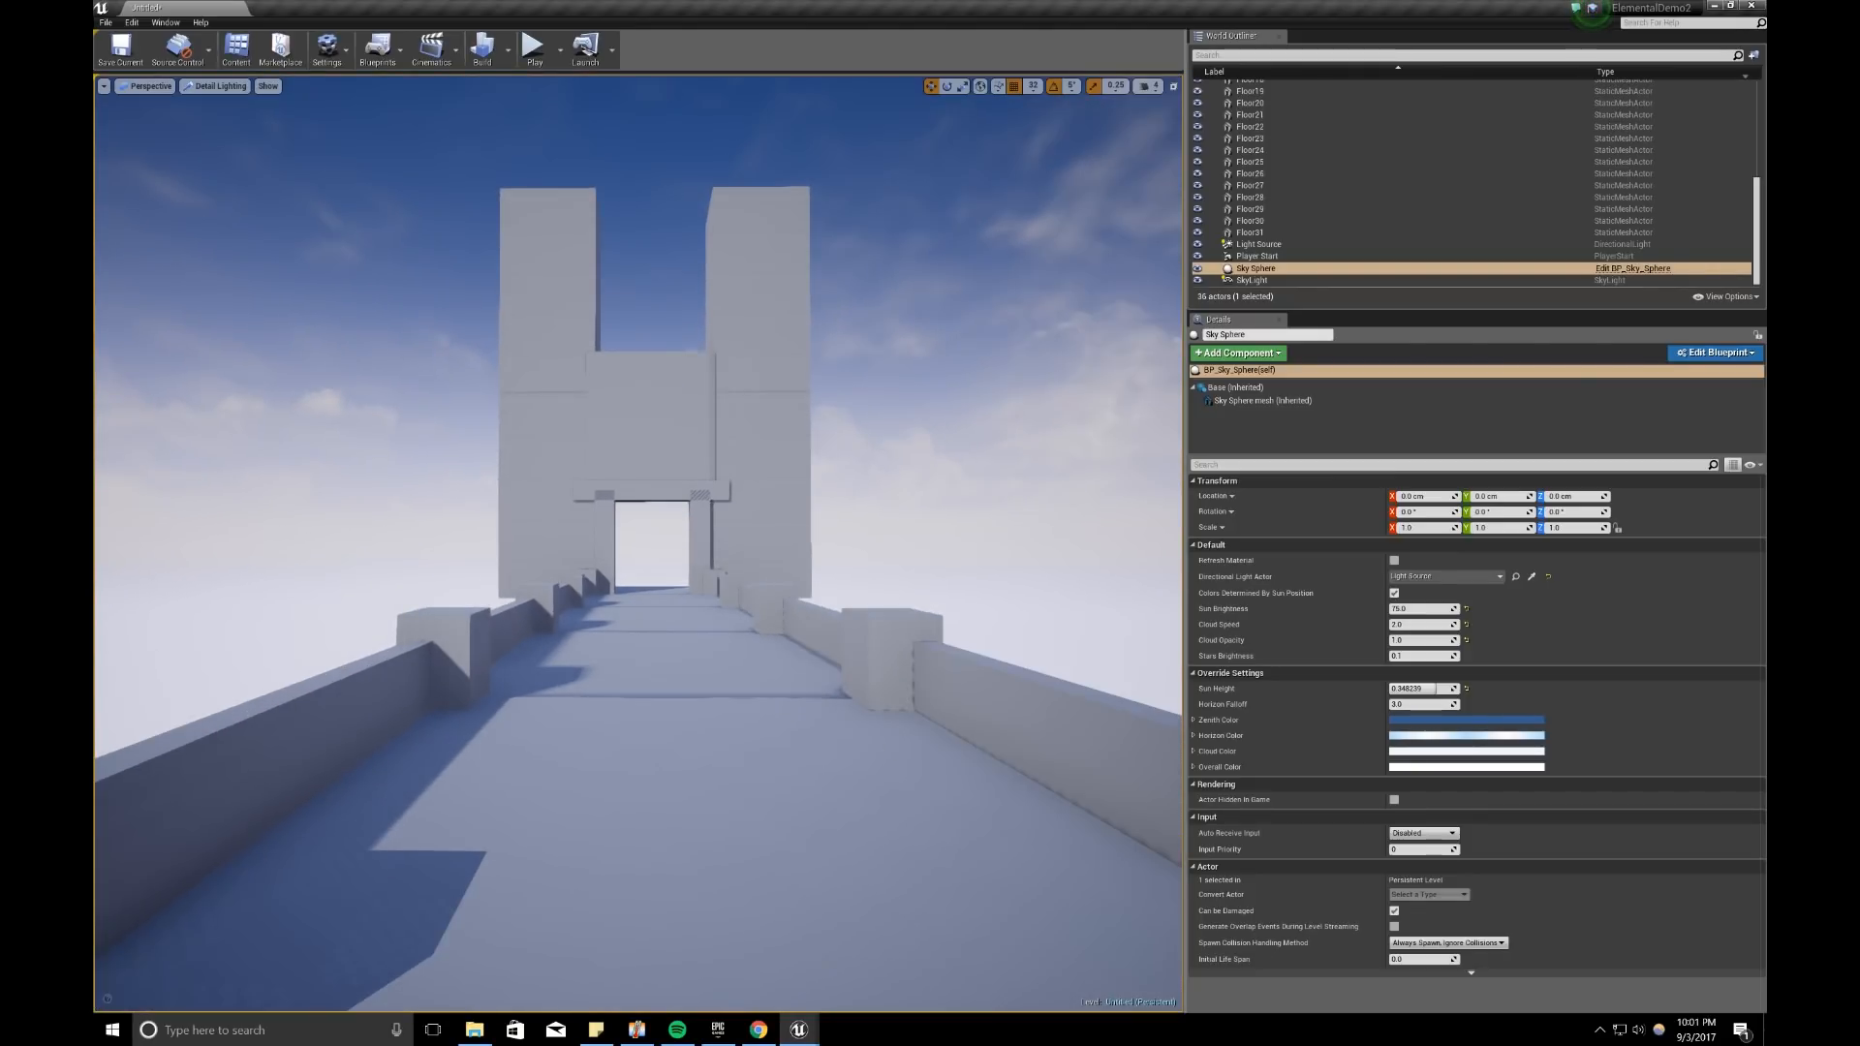
Step: Select the upper wall, the lintel and both gate pillars, and raise them together along Z
{"action": "left_click", "coordinate": [761, 1028]}
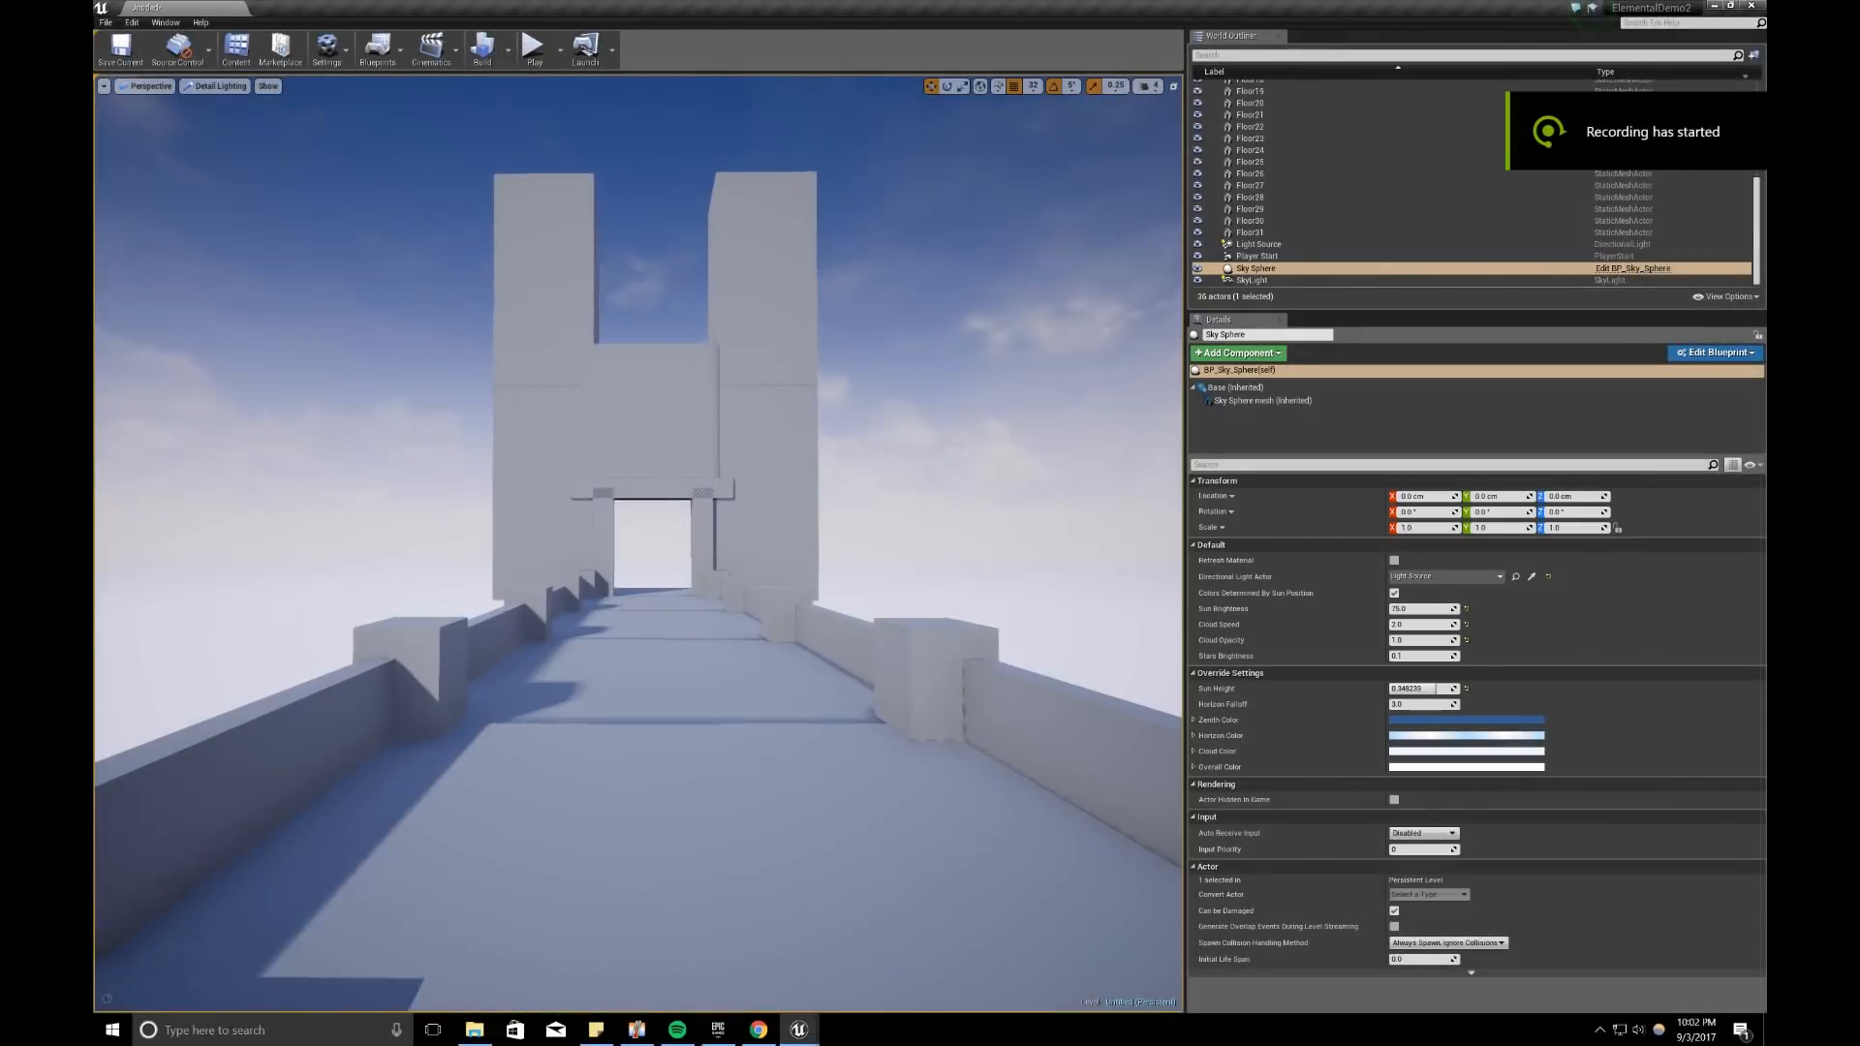
{"action": "key", "text": "w"}
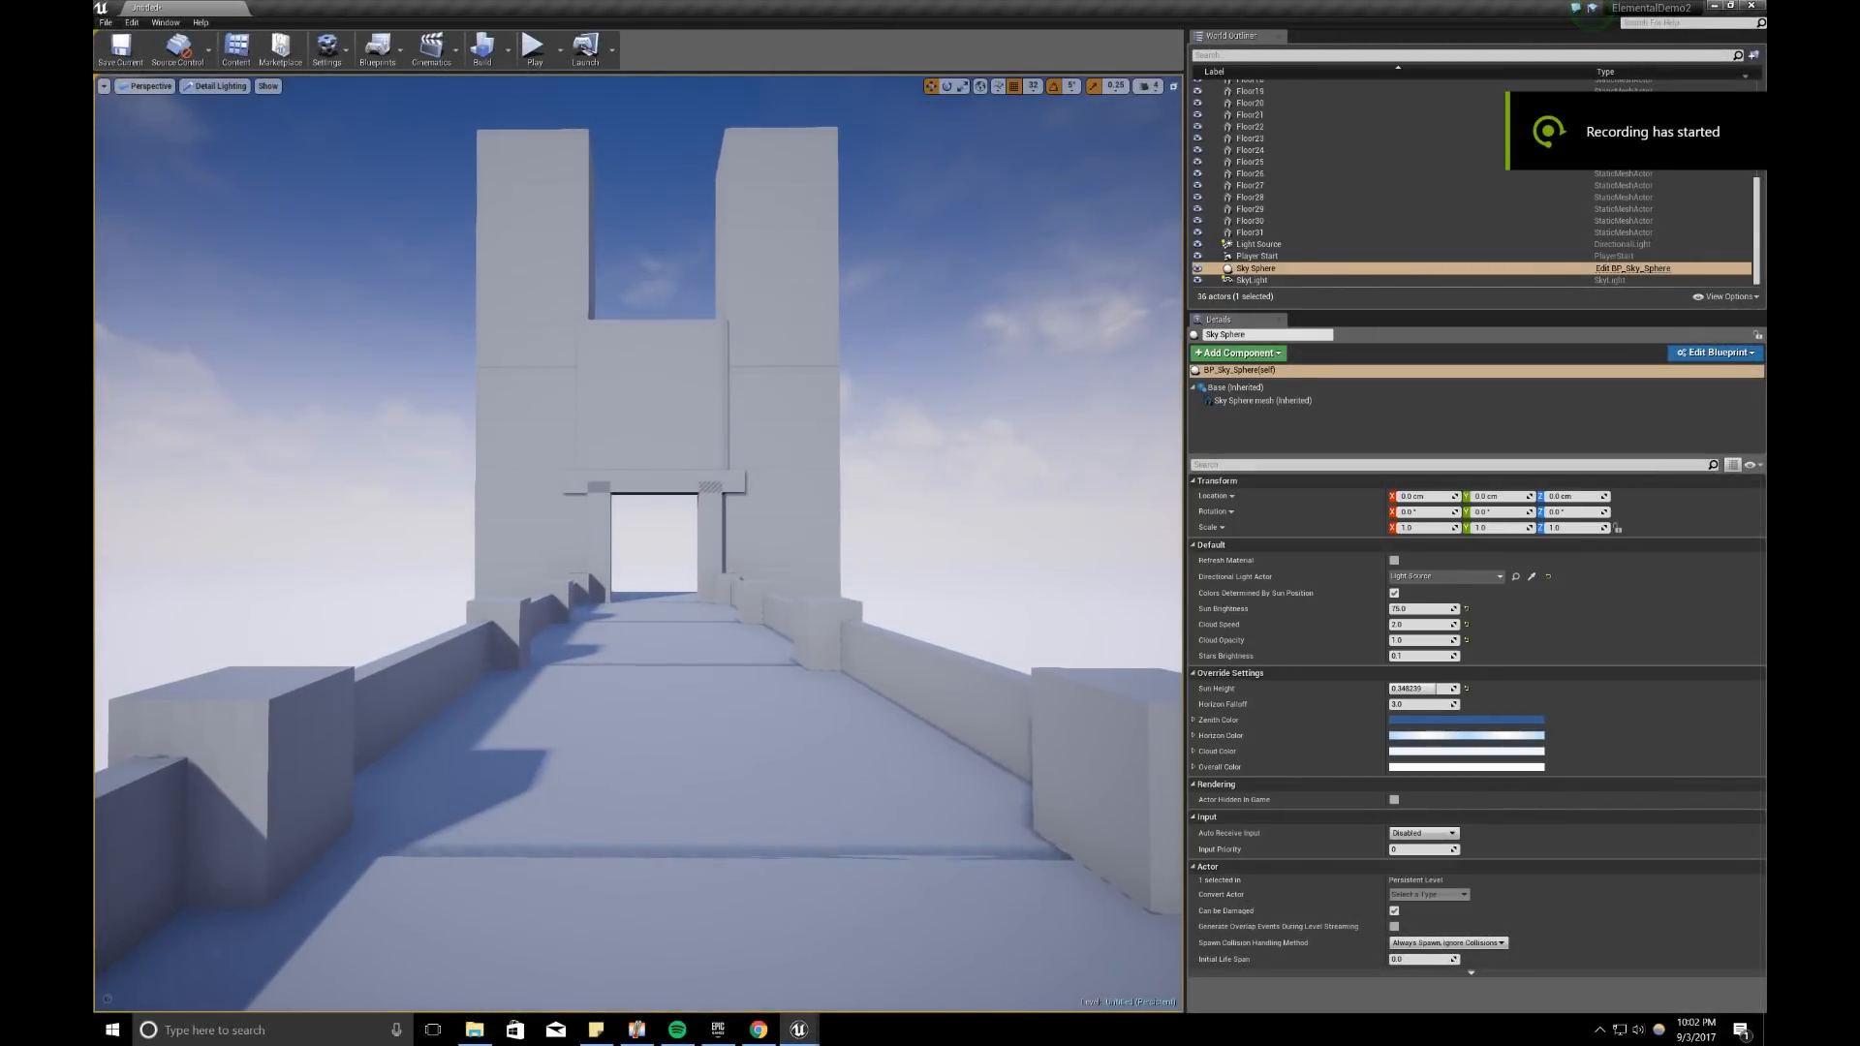
{"action": "left_click", "coordinate": [642, 426]}
{"action": "left_click", "coordinate": [601, 524], "text": "ctrl"}
{"action": "left_click", "coordinate": [709, 516], "text": "ctrl"}
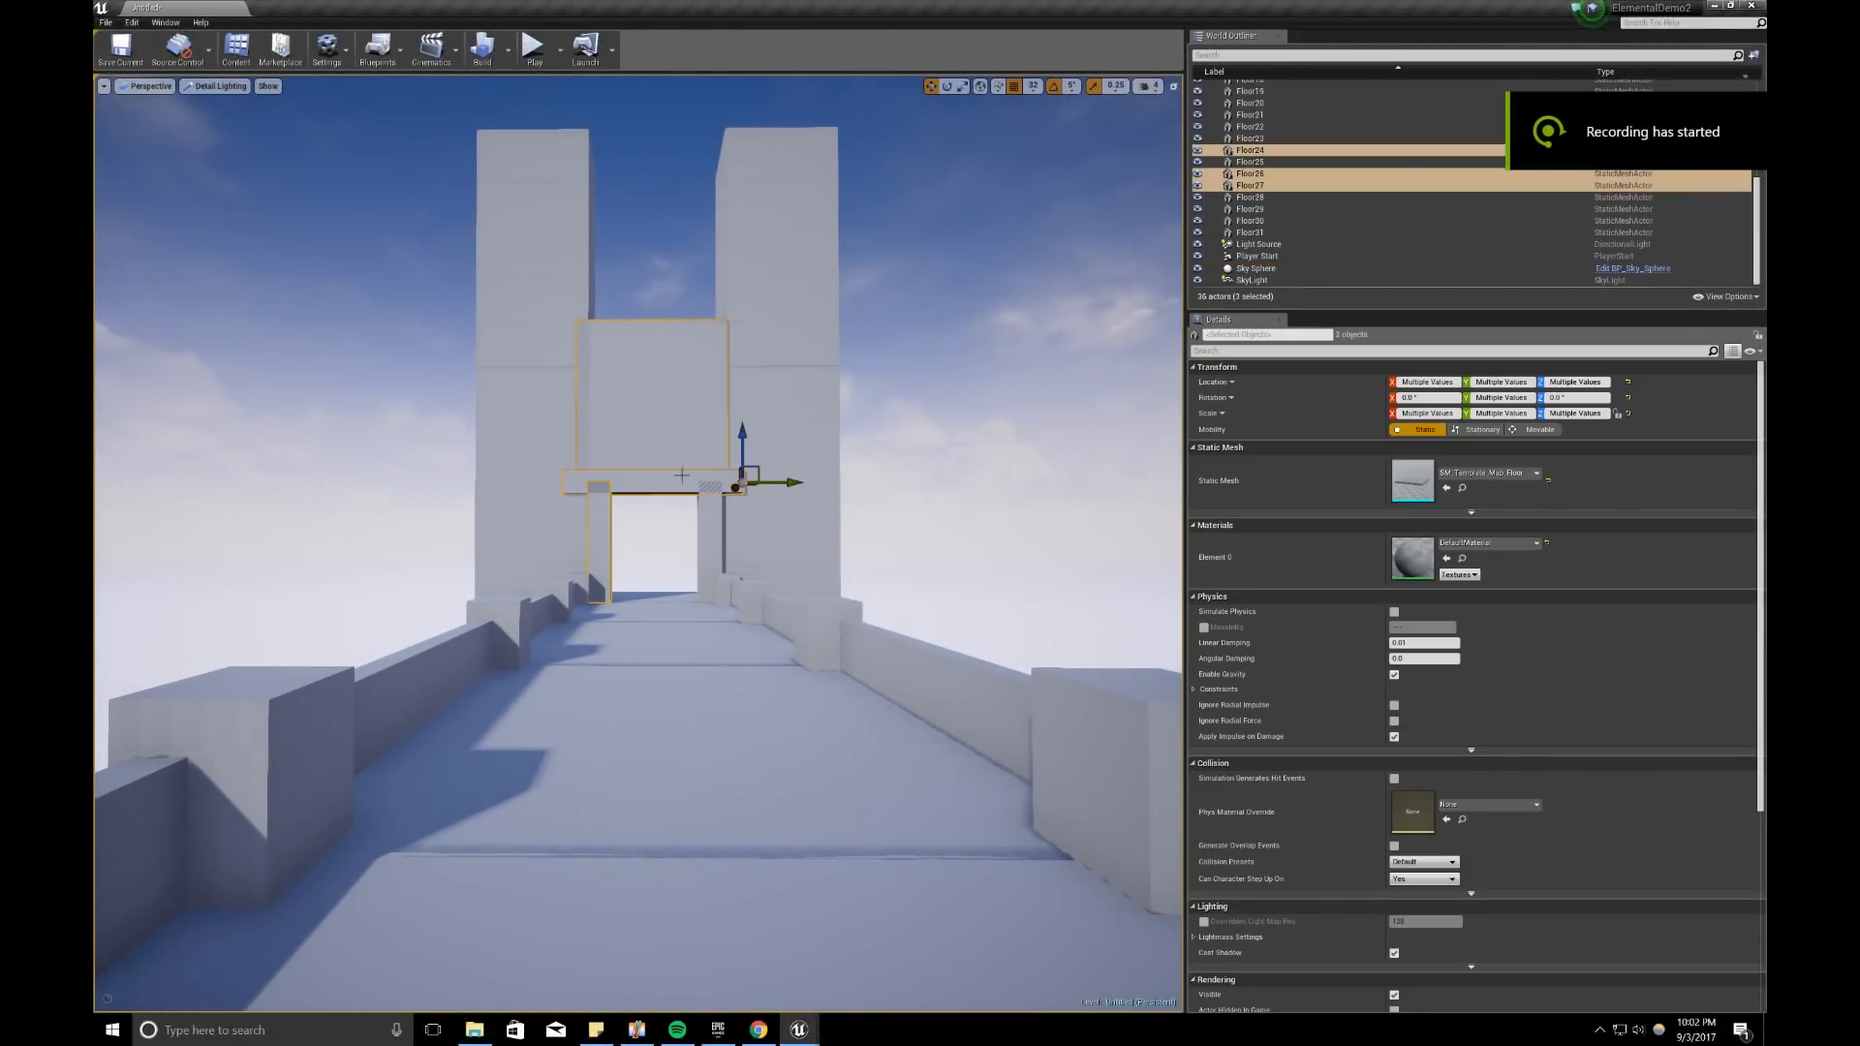
{"action": "left_click", "coordinate": [715, 528], "text": "ctrl"}
{"action": "left_click_drag", "start_coordinate": [712, 436], "coordinate": [706, 394]}
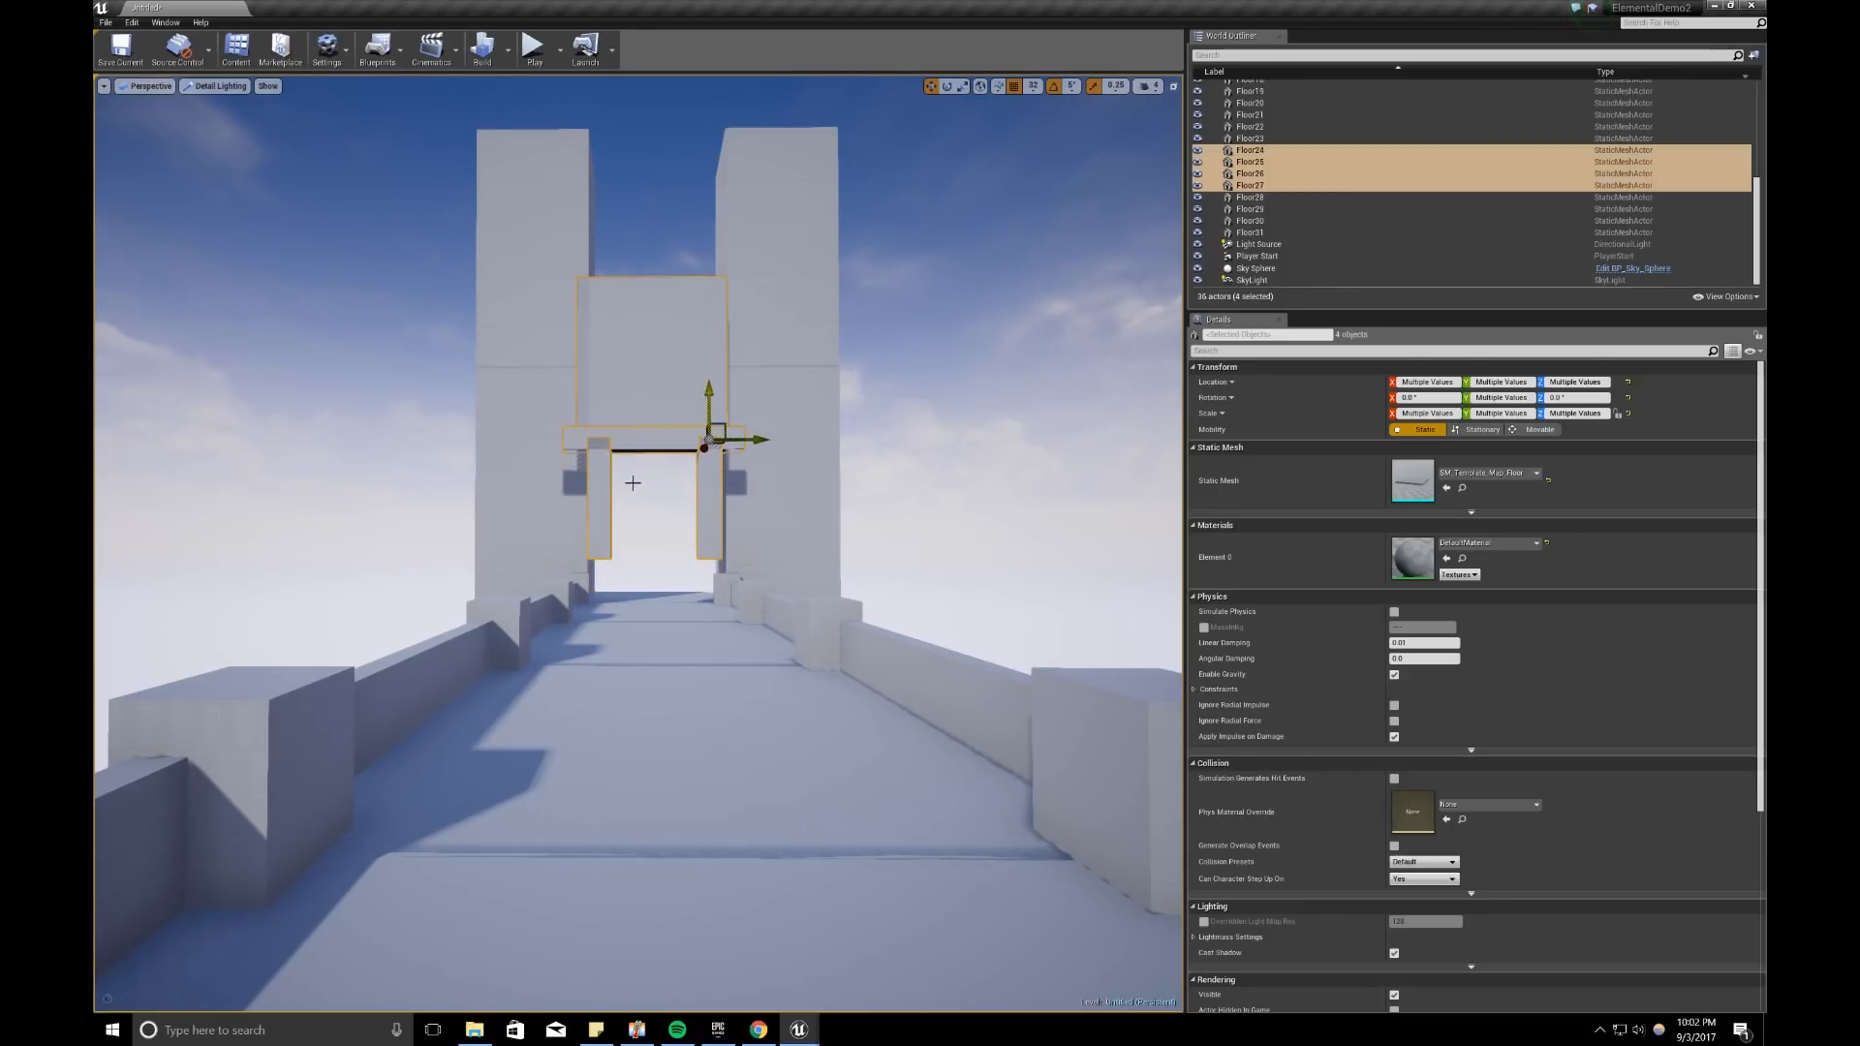
Step: Duplicate both gate pillars straight down to fill the gap between the raised pillars and the path
{"action": "left_click", "coordinate": [599, 503]}
{"action": "left_click", "coordinate": [723, 496], "text": "ctrl"}
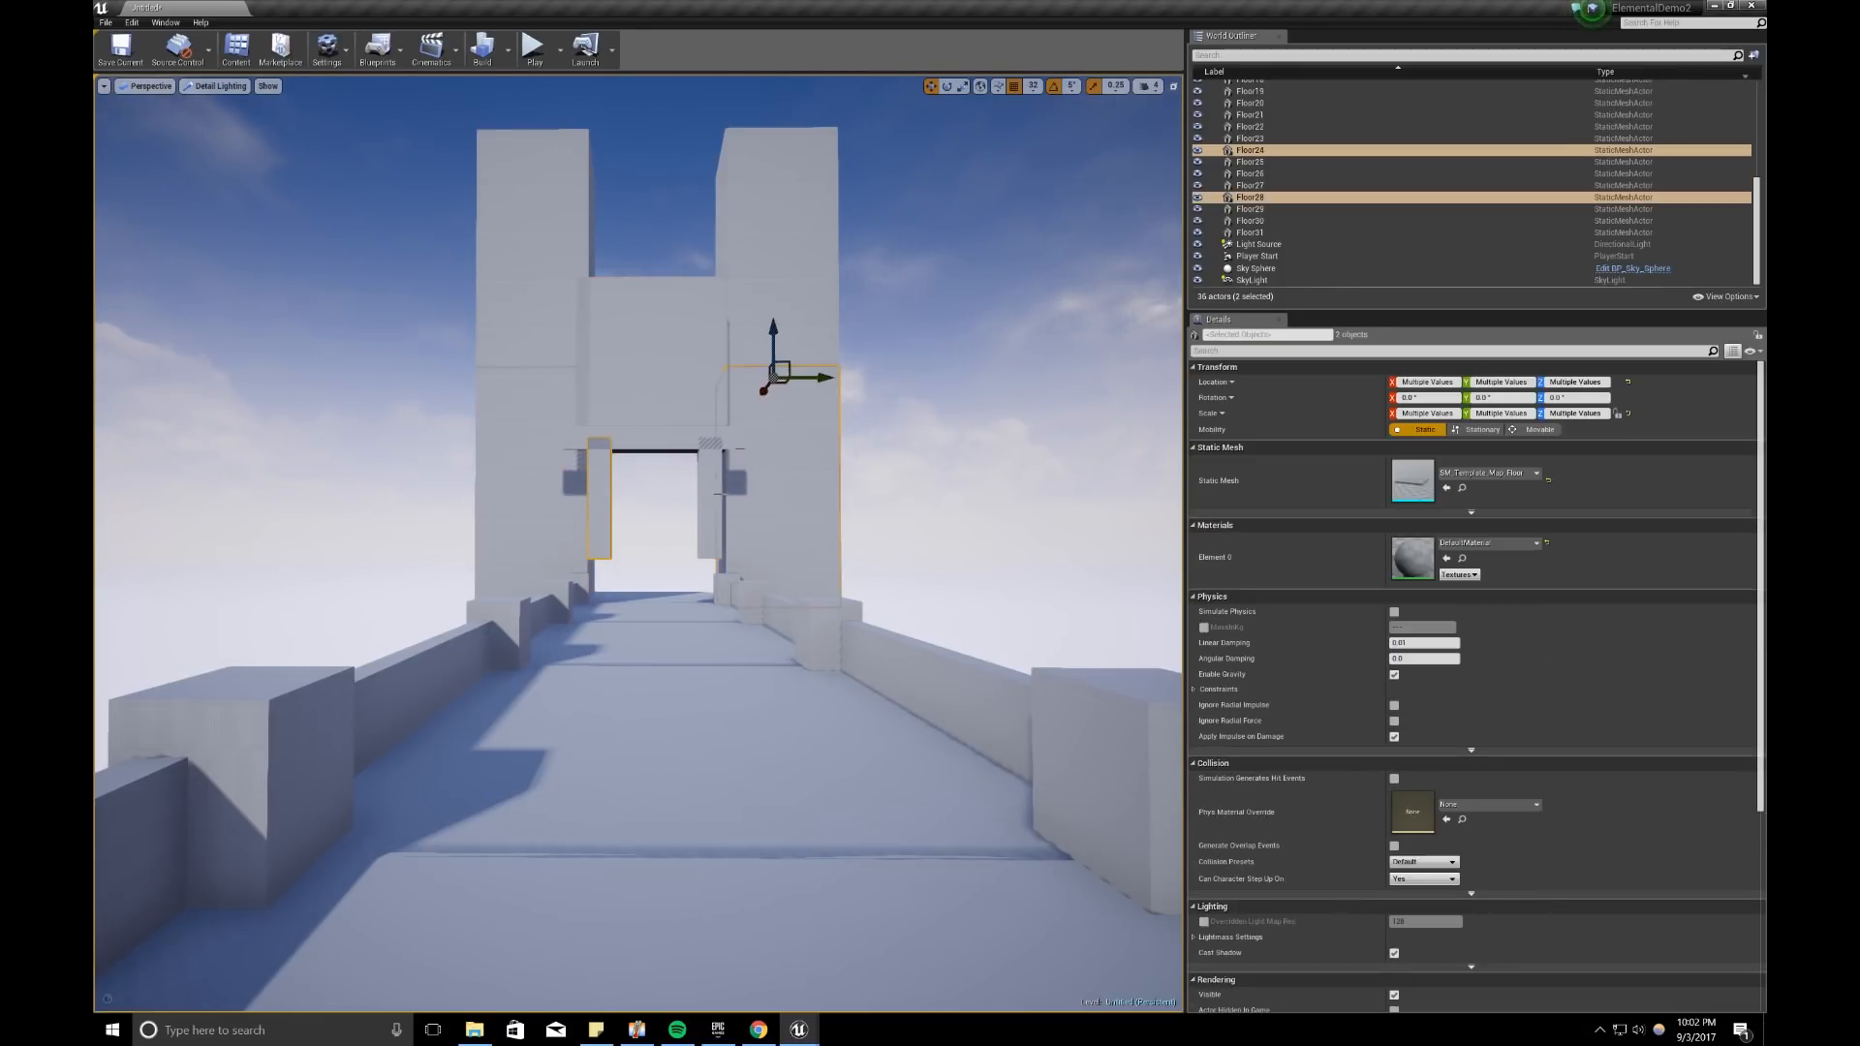
{"action": "left_click", "coordinate": [712, 487]}
{"action": "left_click", "coordinate": [600, 503], "text": "ctrl"}
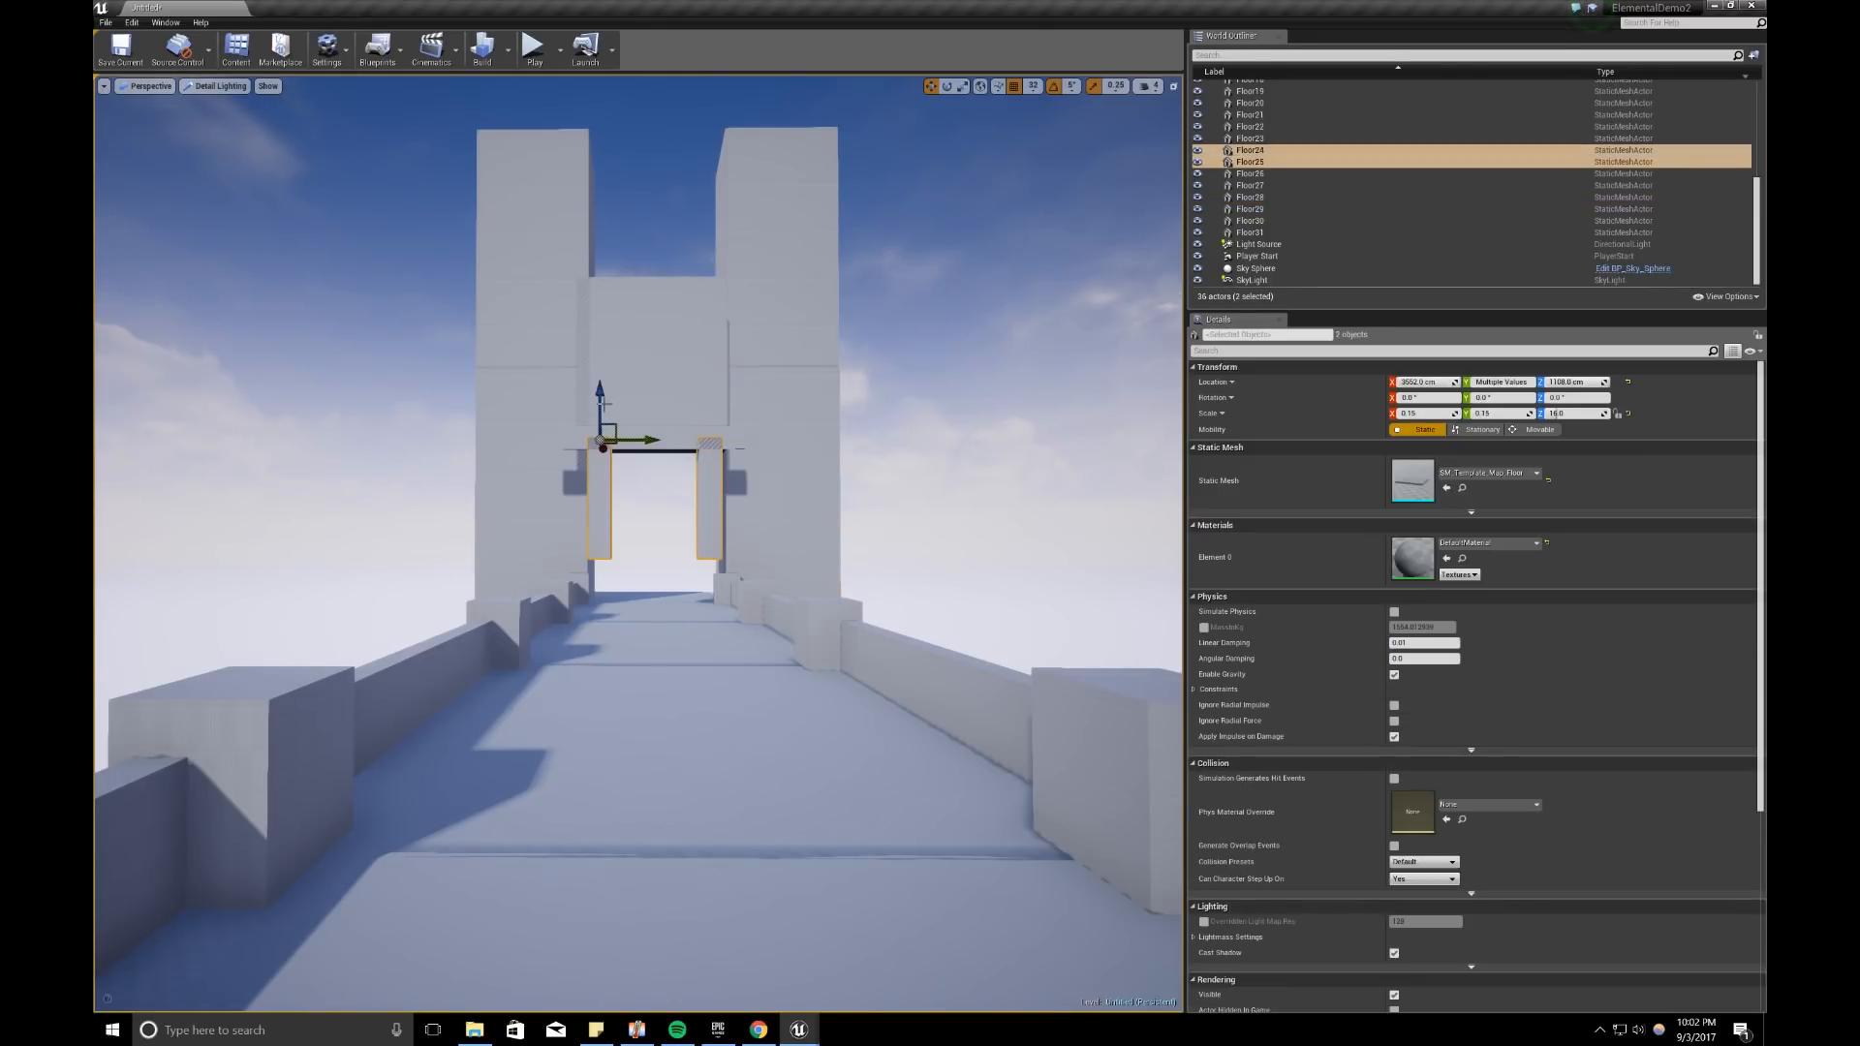
{"action": "left_click_drag", "start_coordinate": [601, 393], "coordinate": [586, 514], "text": "alt"}
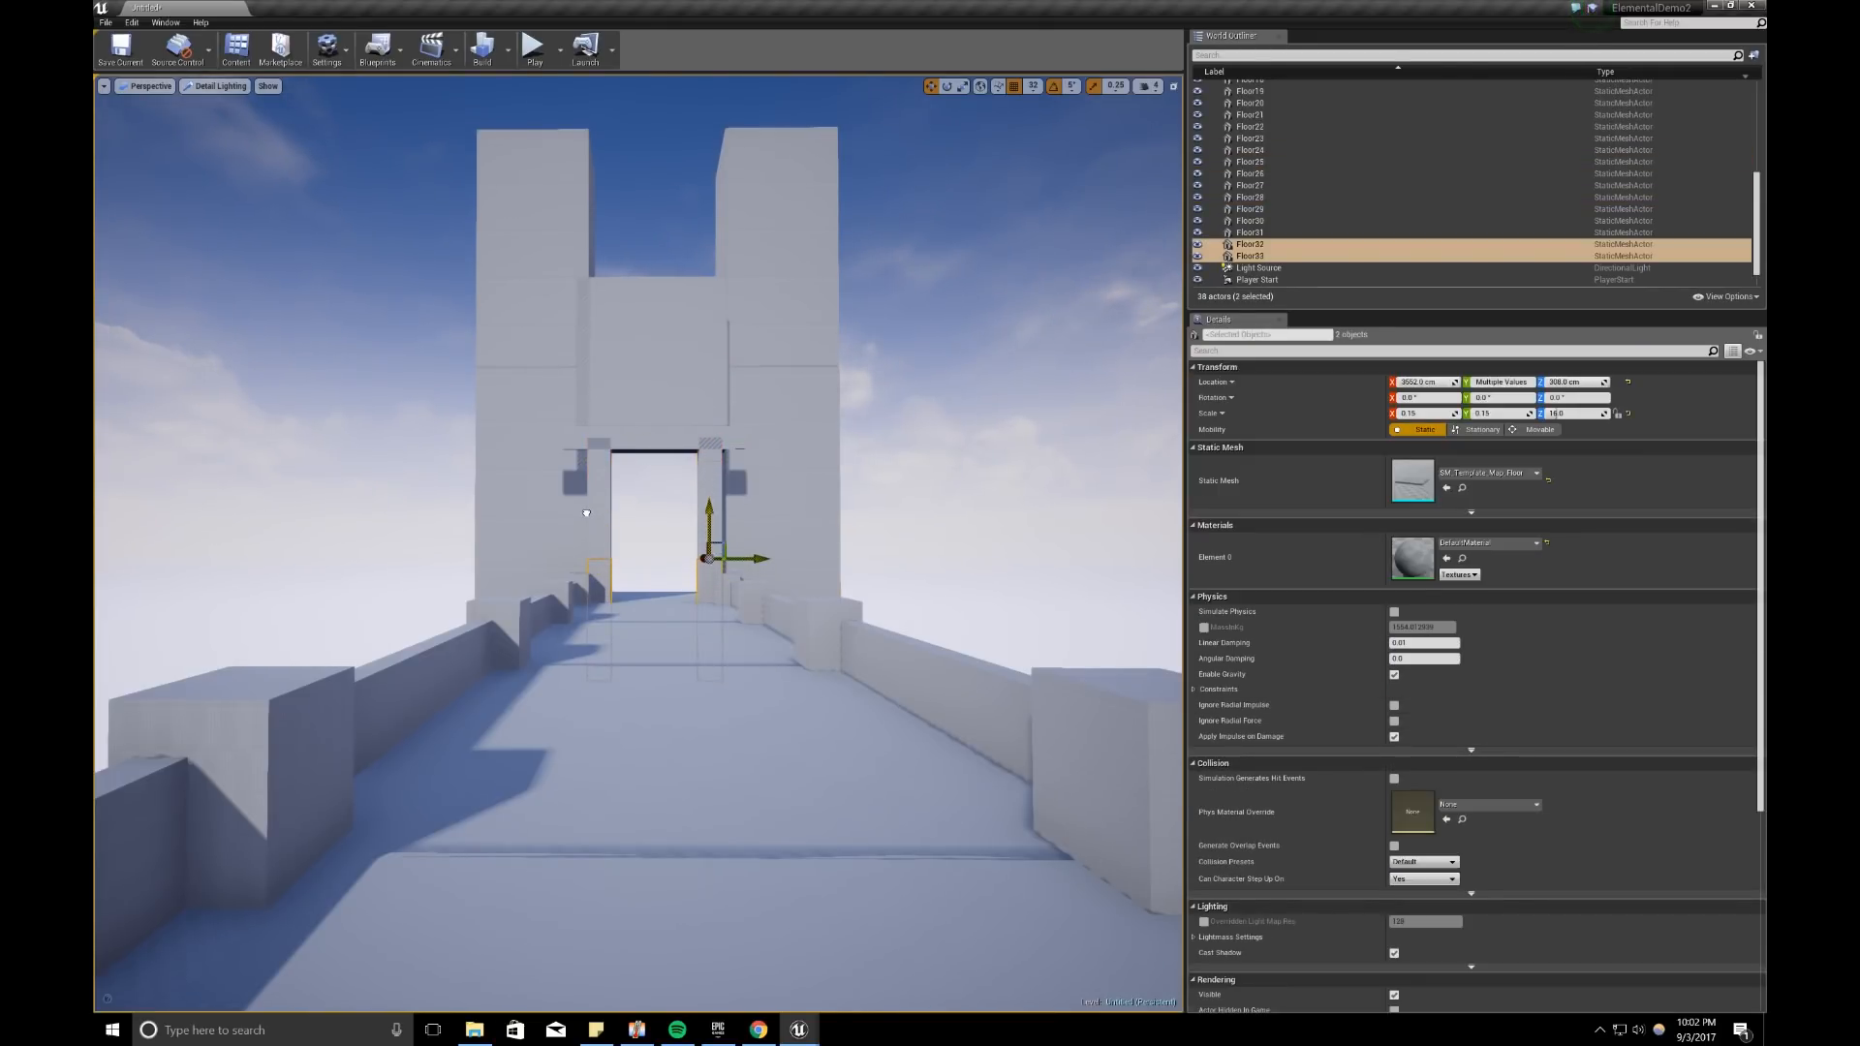
{"action": "left_click", "coordinate": [954, 536]}
{"action": "scroll", "coordinate": [731, 573], "scroll_direction": "down", "scroll_amount": 4}
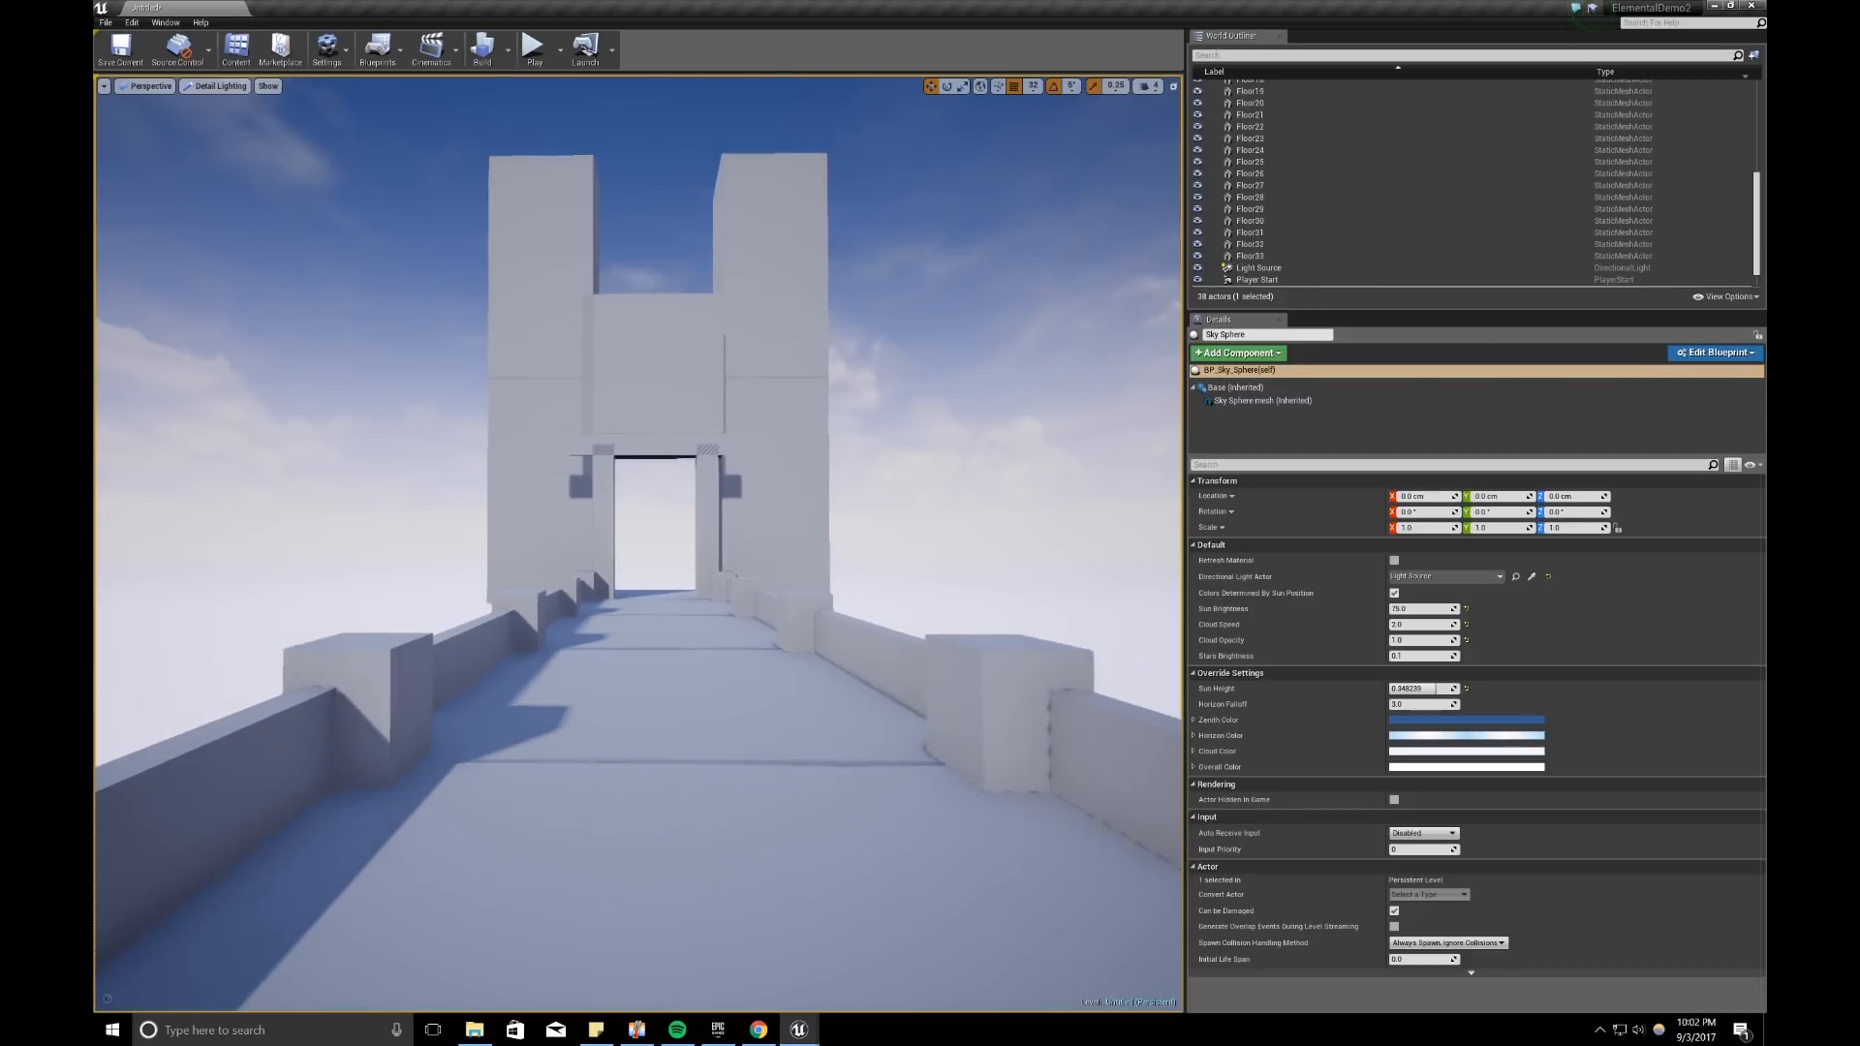
Step: Check the concept image and duplicate the upper wall block along Y to the negative-Y tower's outer side, at Y -1664 cm
{"action": "scroll", "coordinate": [698, 565], "scroll_direction": "down", "scroll_amount": 2}
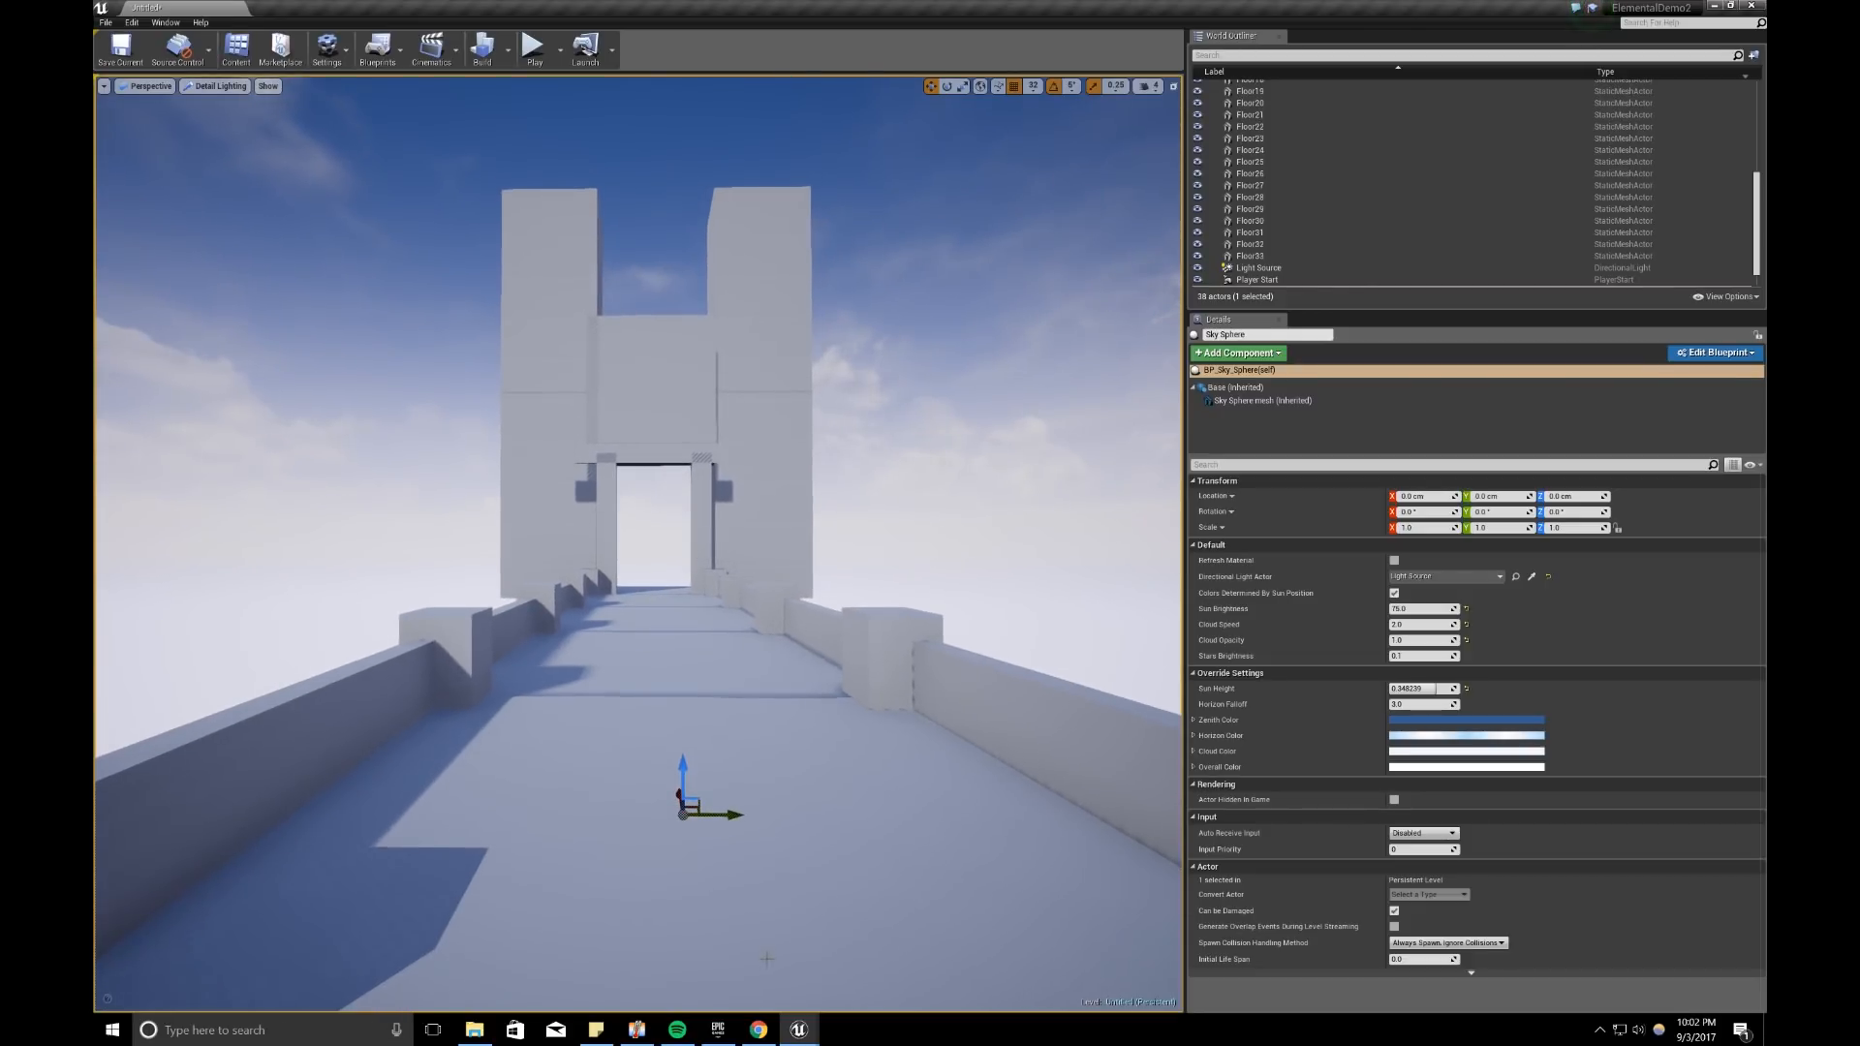
{"action": "left_click", "coordinate": [758, 1030]}
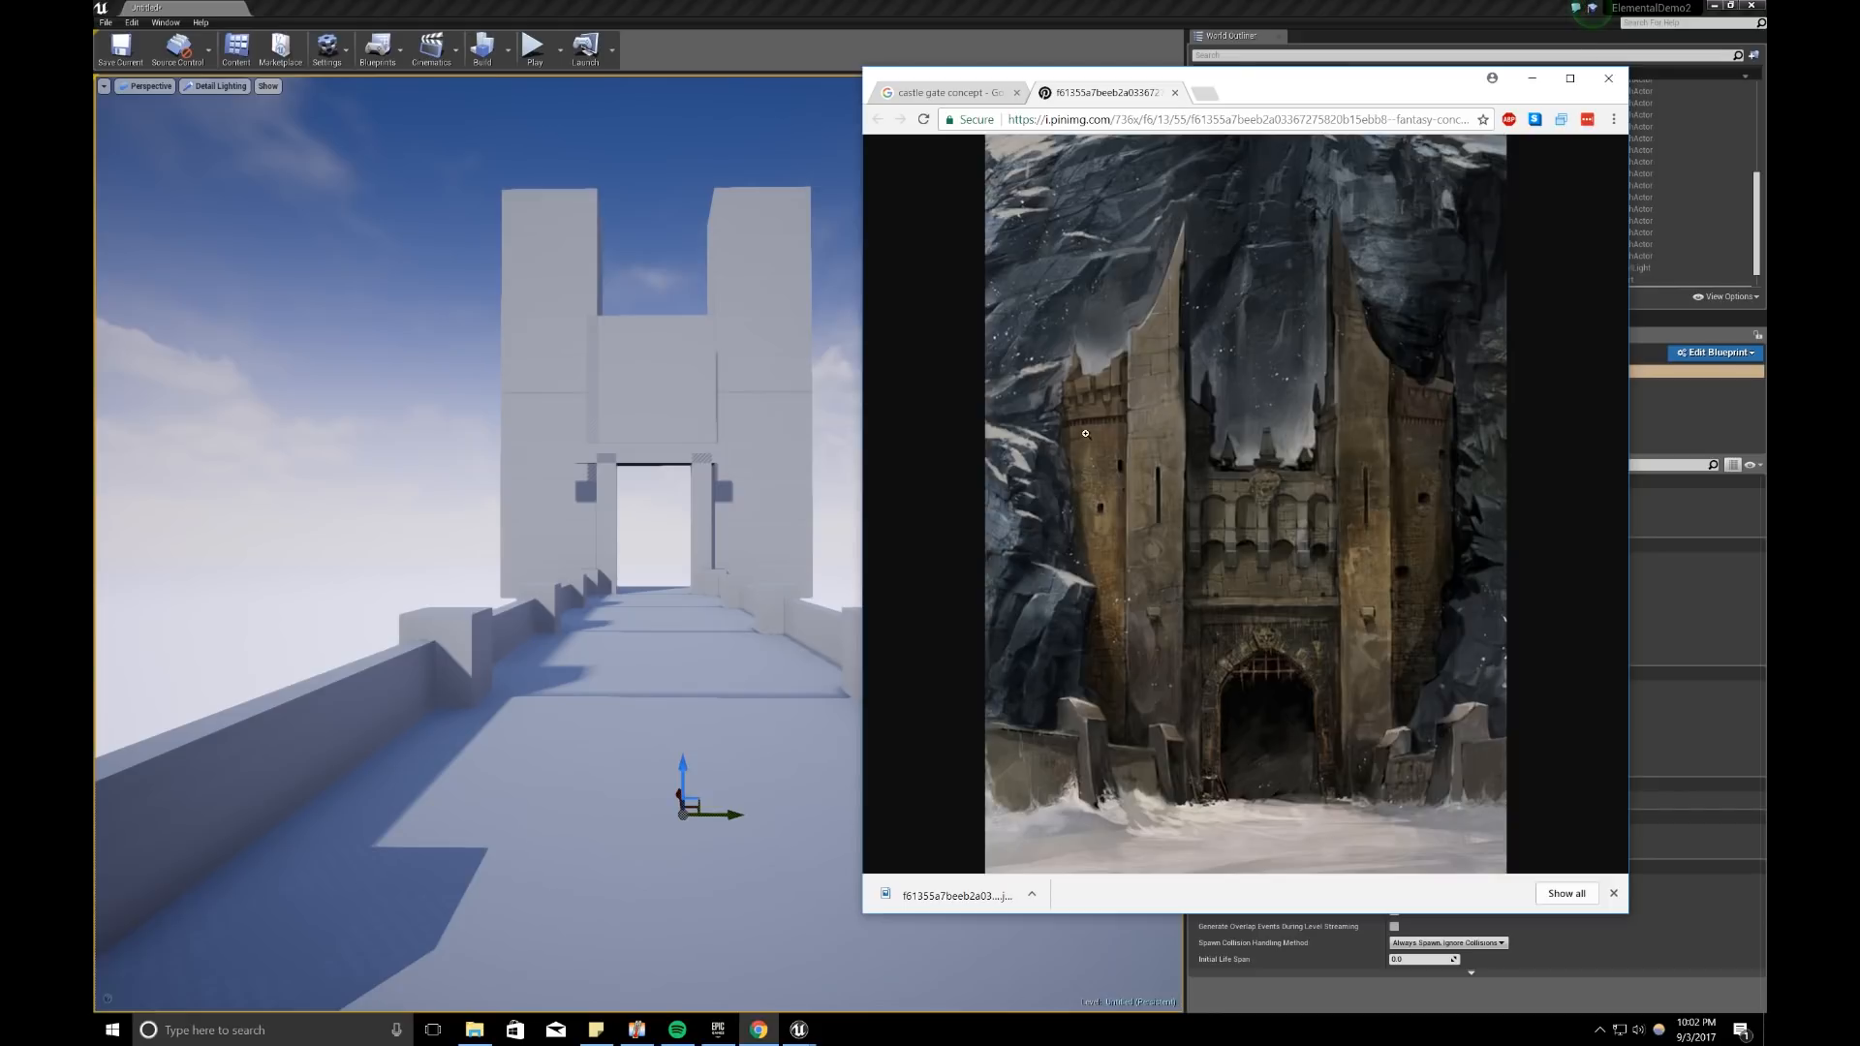
{"action": "key", "text": "w"}
{"action": "right_click_drag", "start_coordinate": [552, 543], "coordinate": [556, 511]}
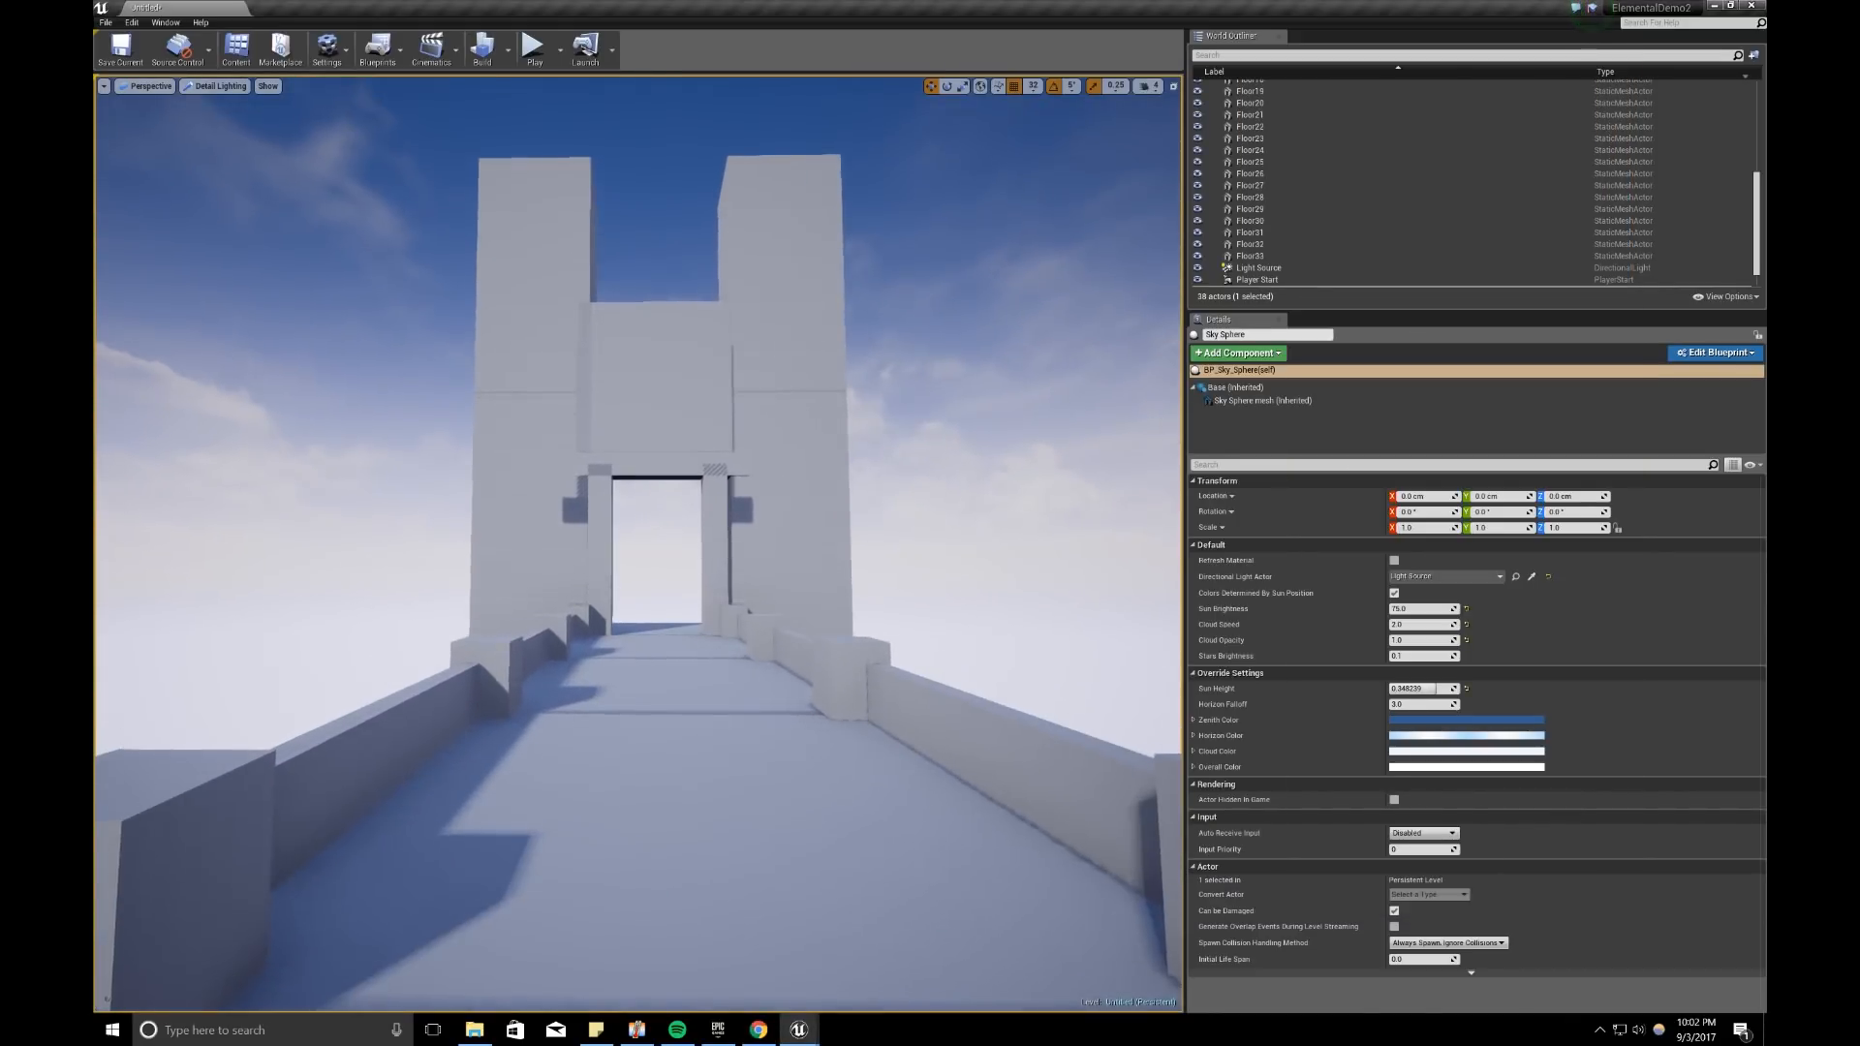
{"action": "left_click", "coordinate": [655, 432]}
{"action": "right_click_drag", "start_coordinate": [689, 431], "coordinate": [692, 414]}
{"action": "key", "text": "a"}
{"action": "left_click_drag", "start_coordinate": [752, 391], "coordinate": [500, 393], "text": "alt"}
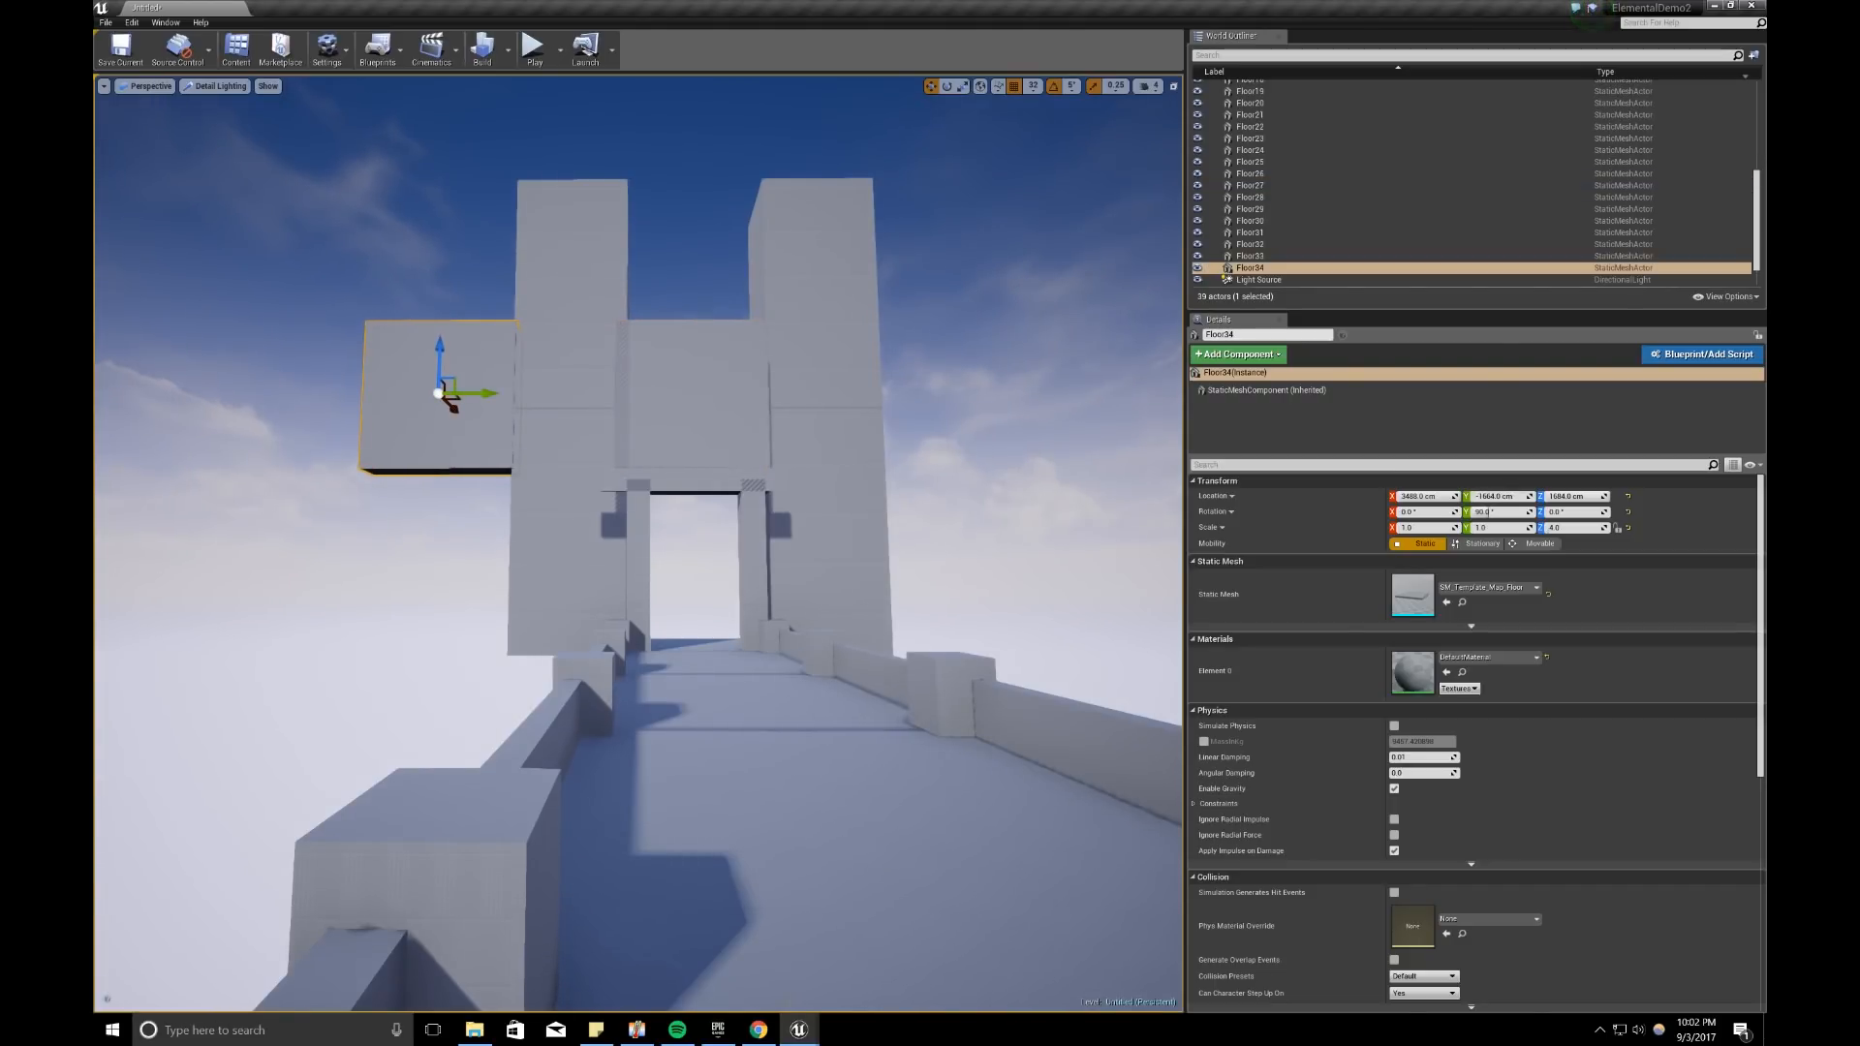
Step: Check the concept image and raise the new side block along Z beside the negative-Y tower
{"action": "left_click", "coordinate": [759, 1029]}
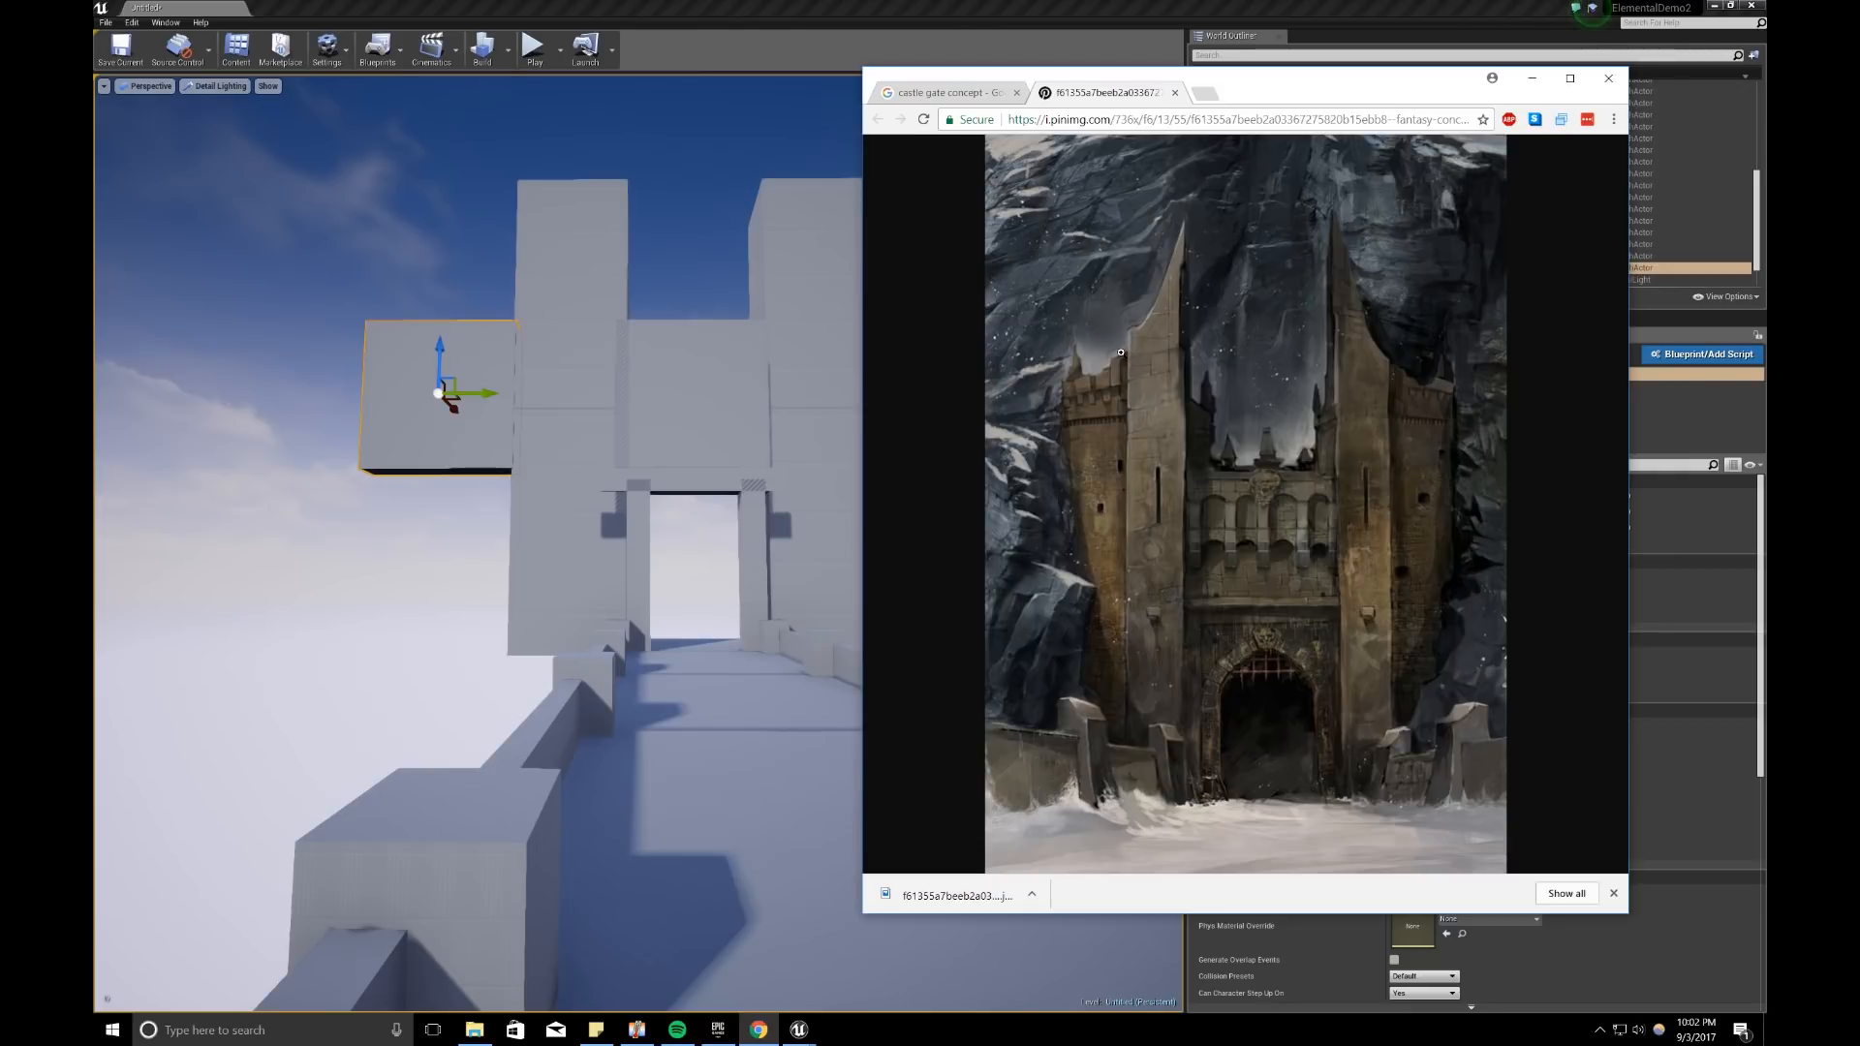
{"action": "left_click", "coordinate": [1537, 79]}
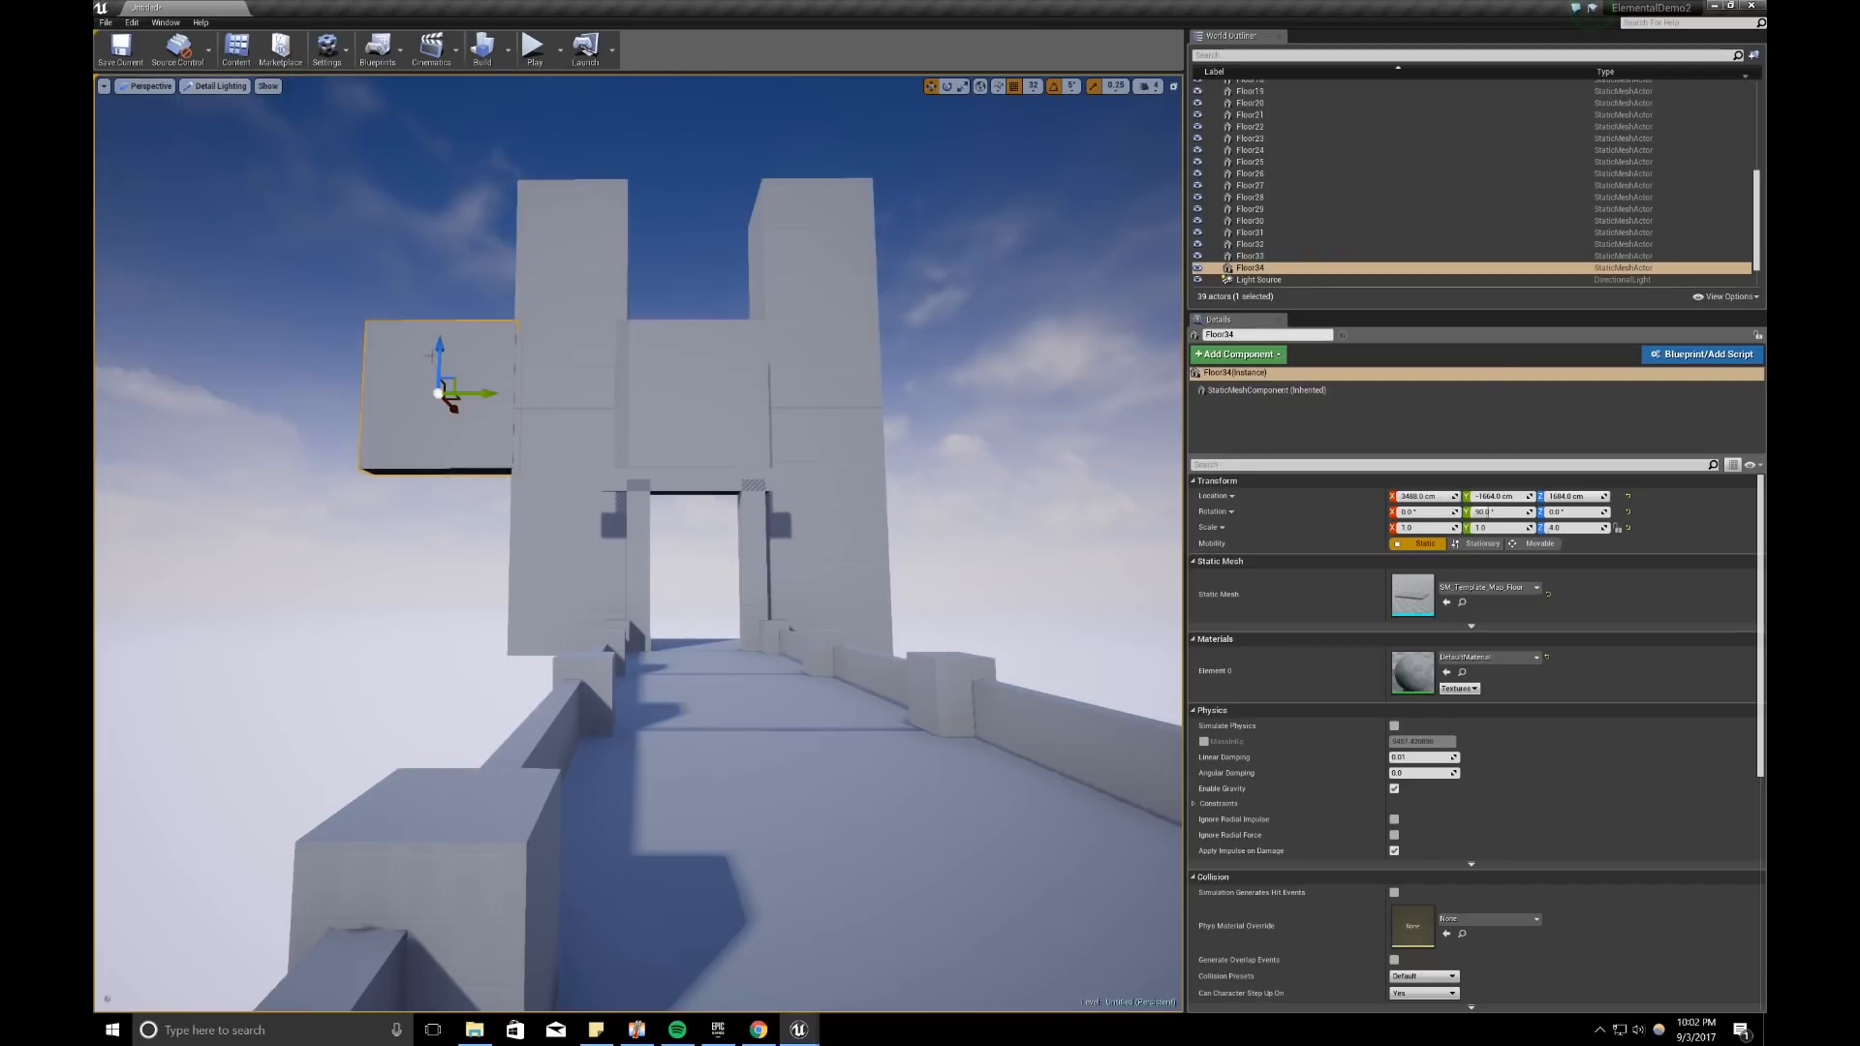
{"action": "left_click_drag", "start_coordinate": [438, 345], "coordinate": [458, 306]}
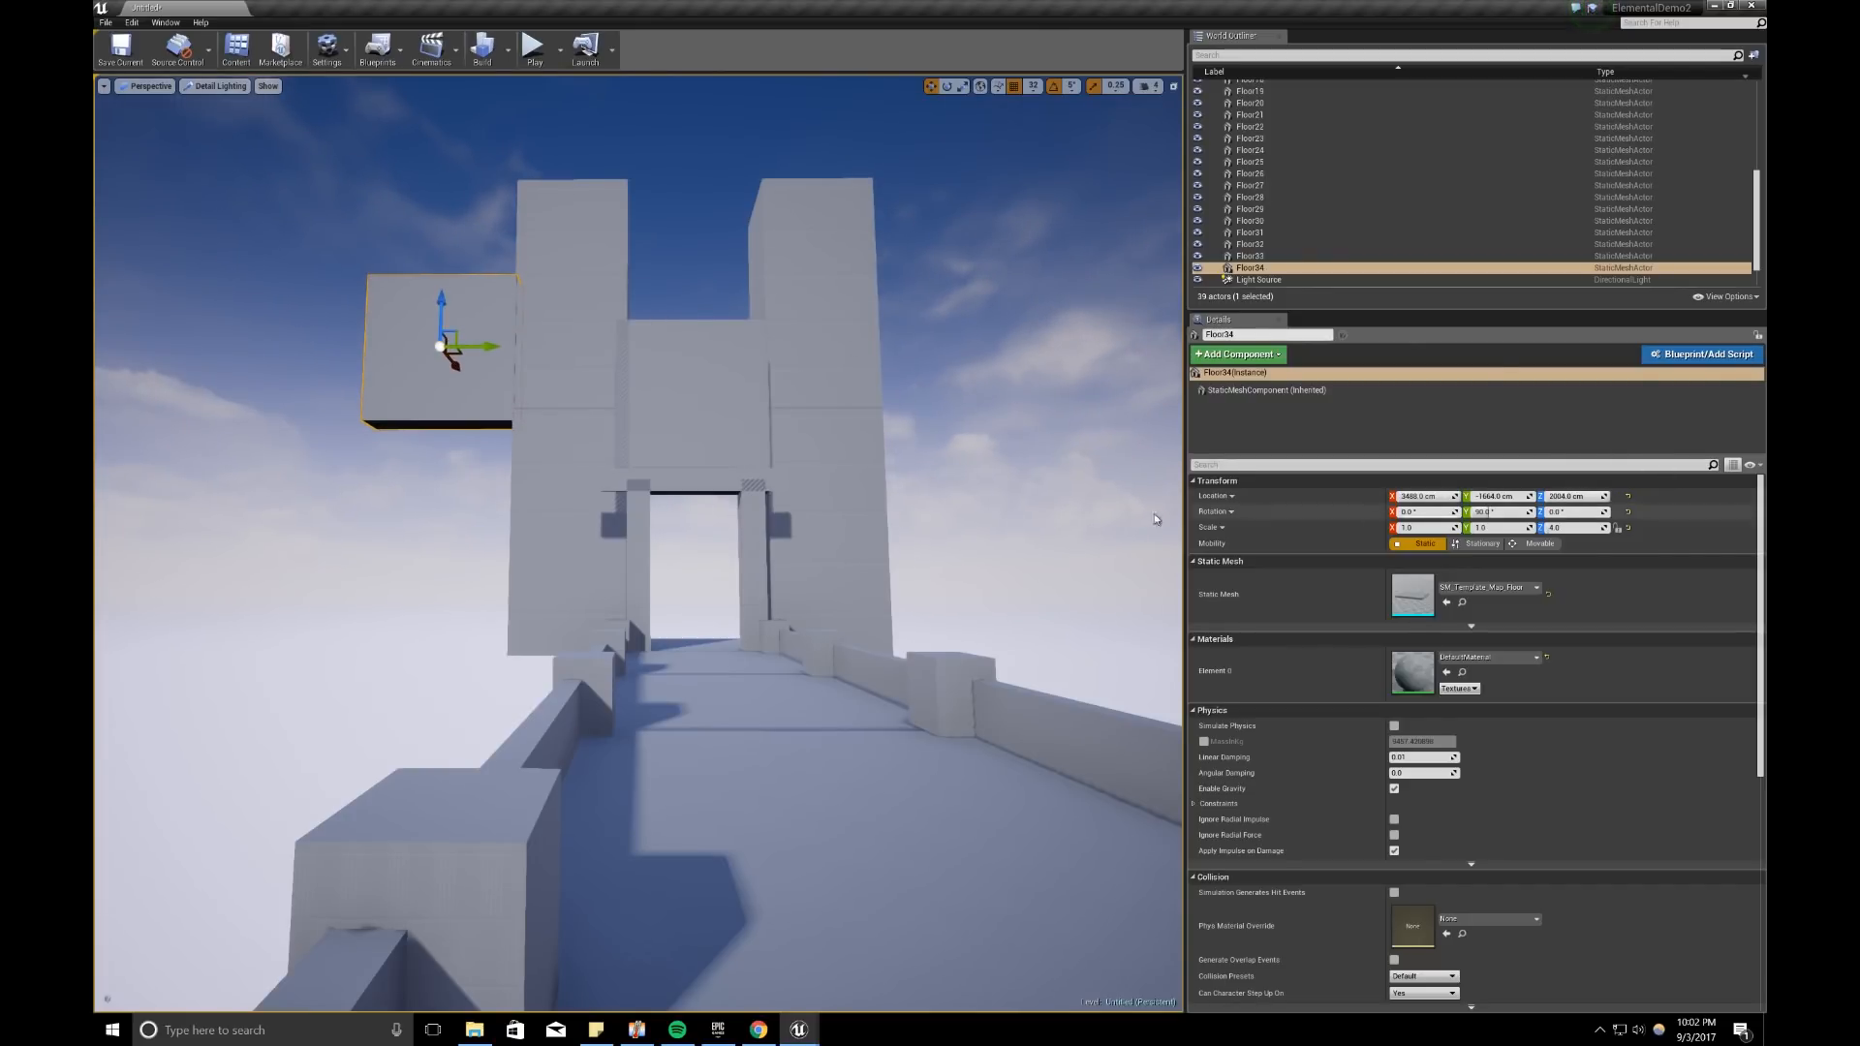
Step: Try a scale of 64 on the side block's Z axis and on its Y axis, restoring them to 4 and 1
{"action": "left_click", "coordinate": [1589, 528]}
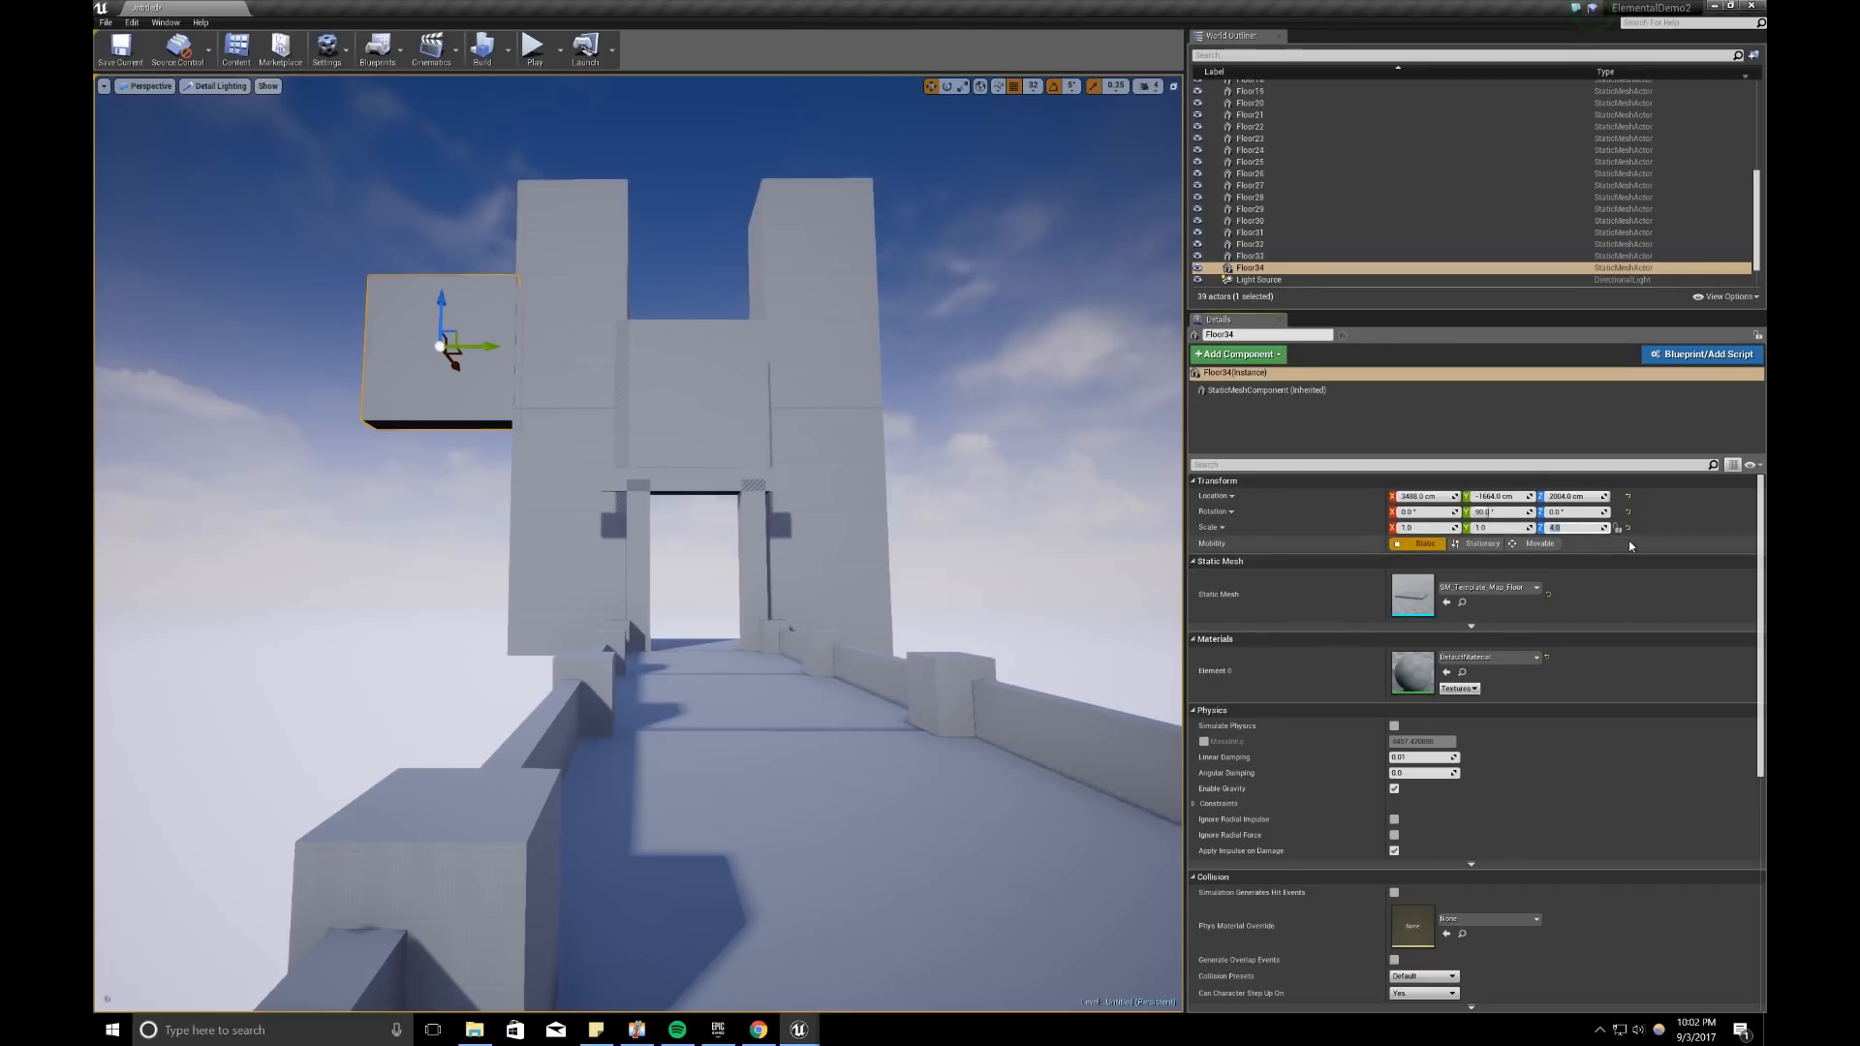
{"action": "type", "text": "64"}
{"action": "key", "text": "Return"}
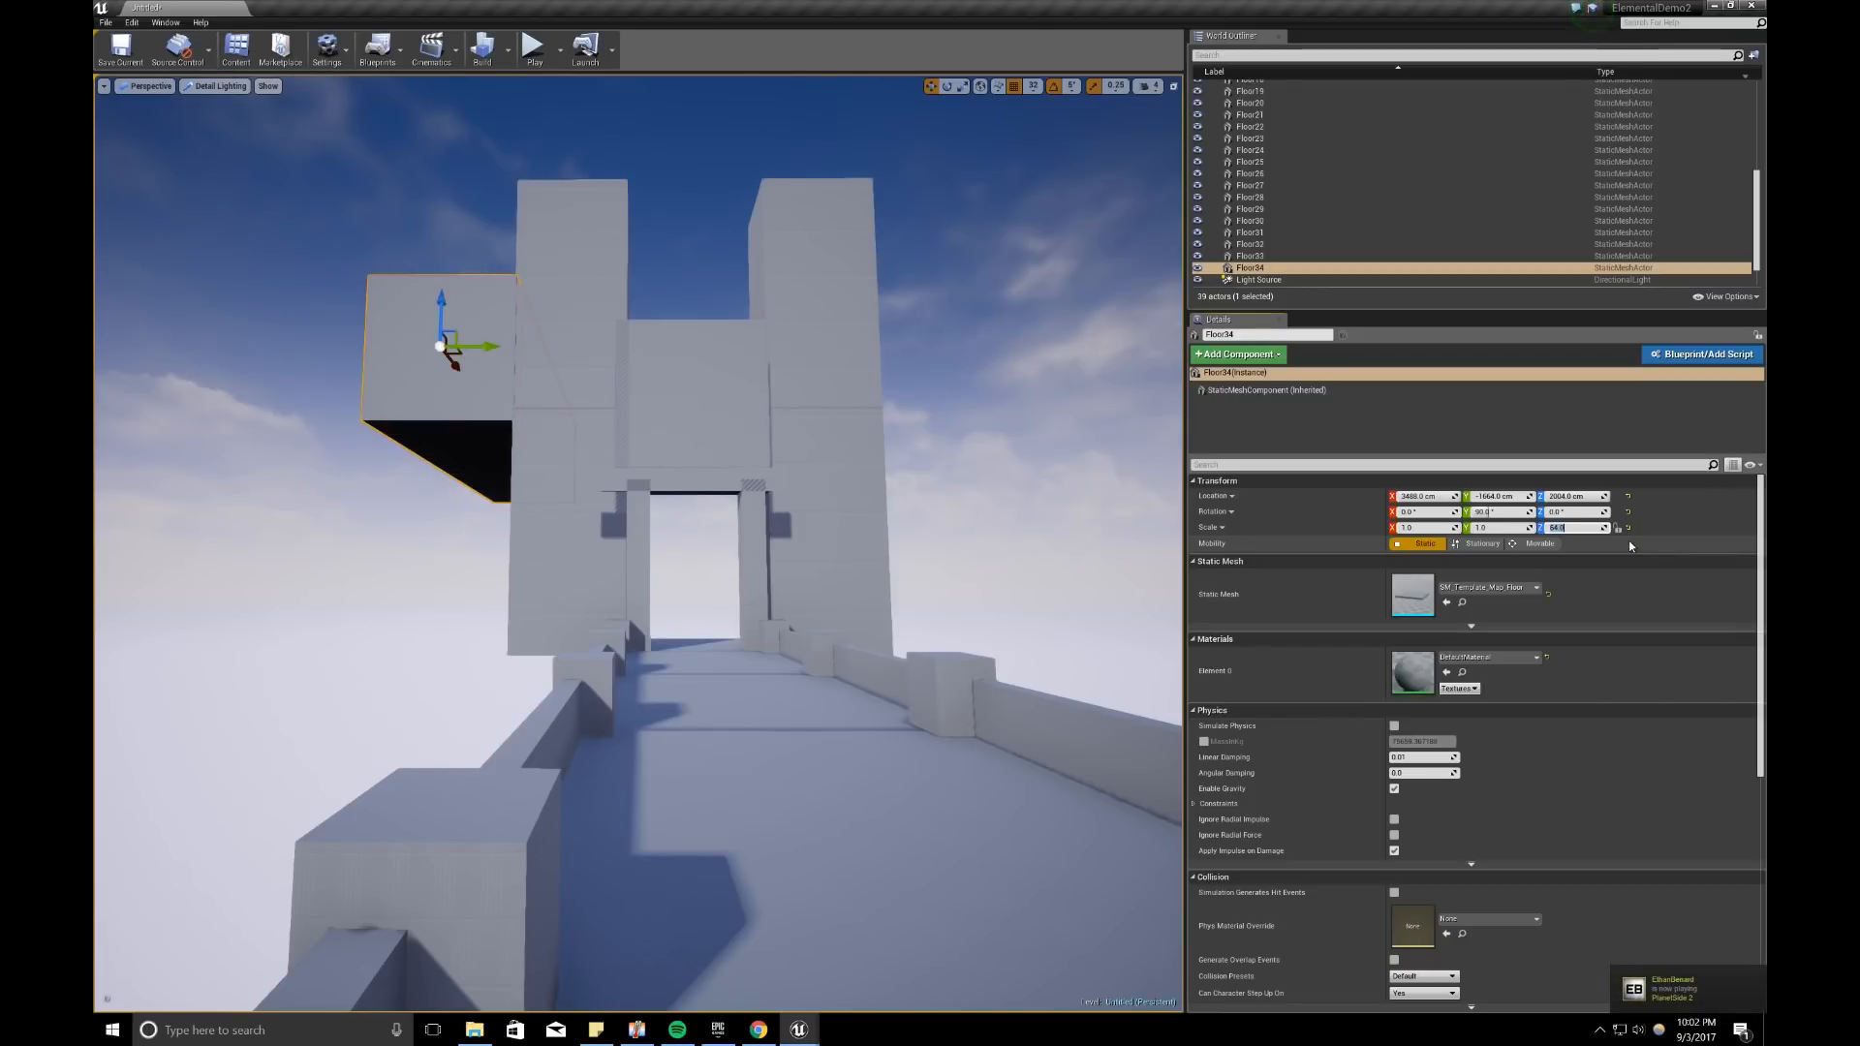
{"action": "type", "text": "4"}
{"action": "key", "text": "Return"}
{"action": "left_click", "coordinate": [1511, 527]}
{"action": "type", "text": "64"}
{"action": "key", "text": "Return"}
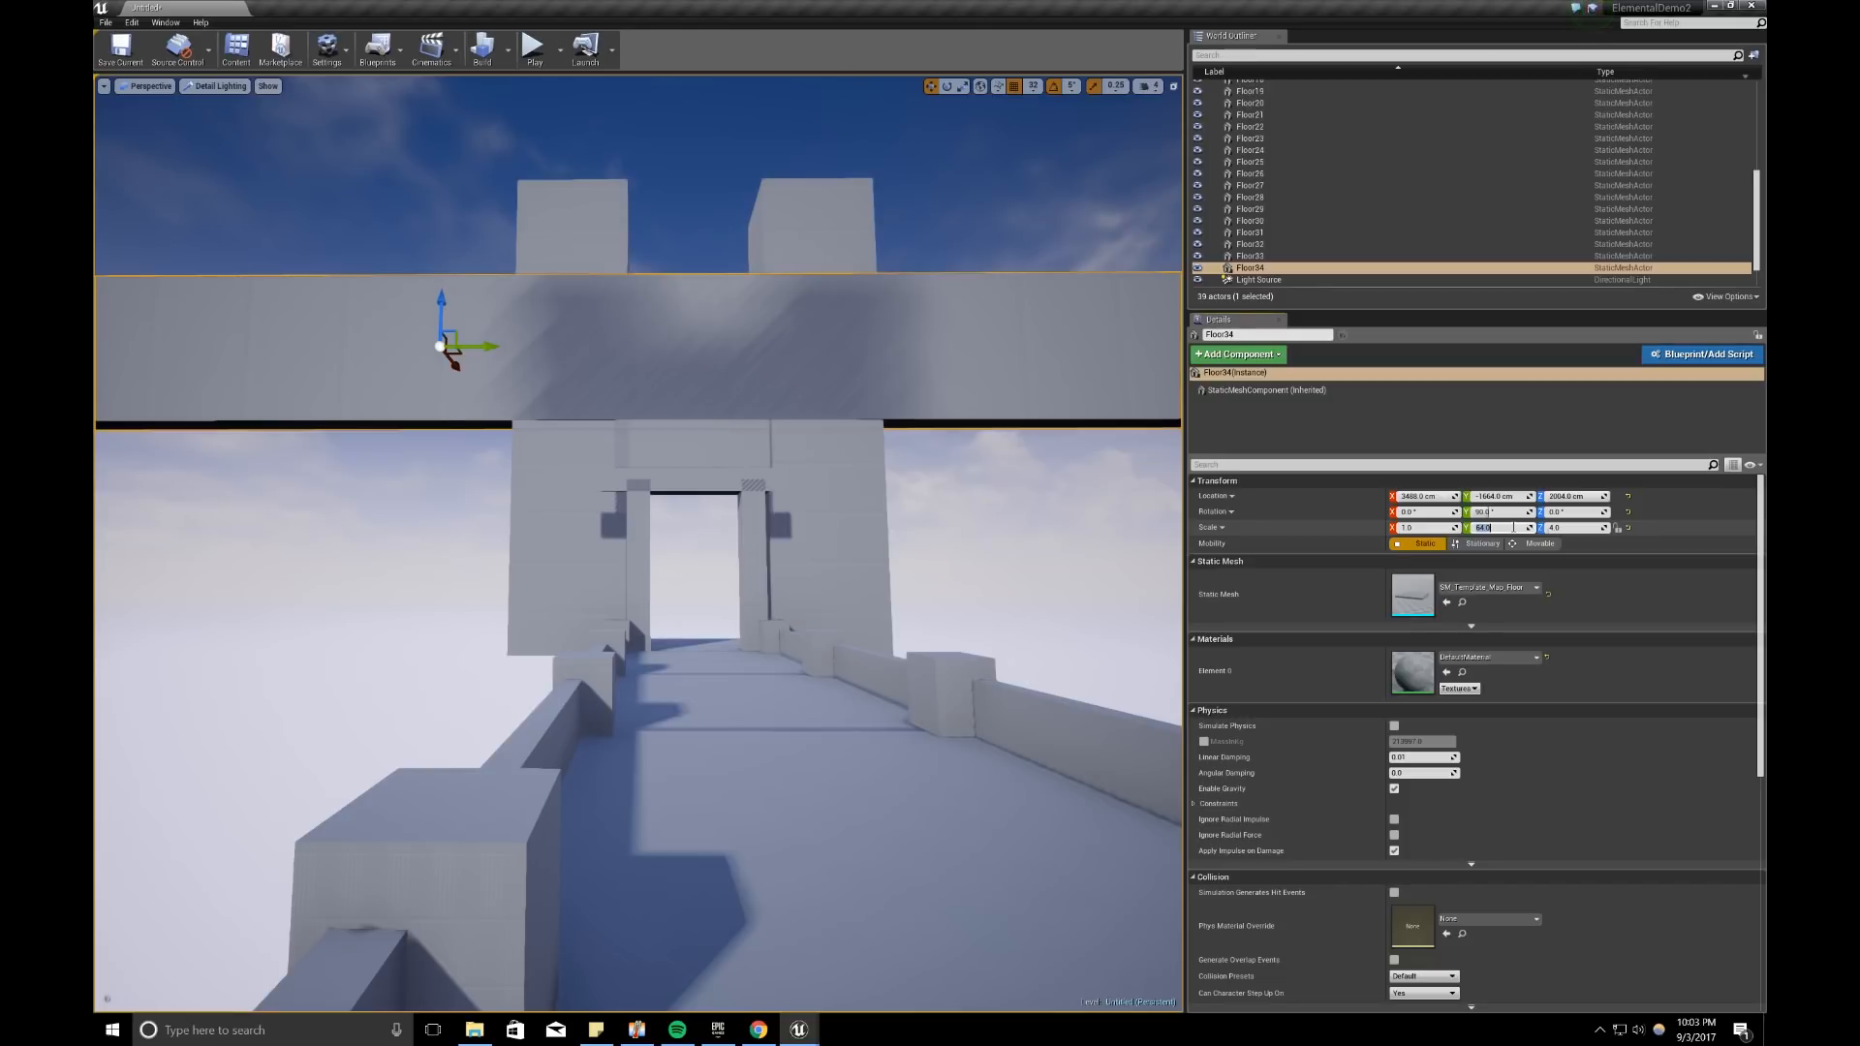
{"action": "type", "text": "1"}
{"action": "key", "text": "Return"}
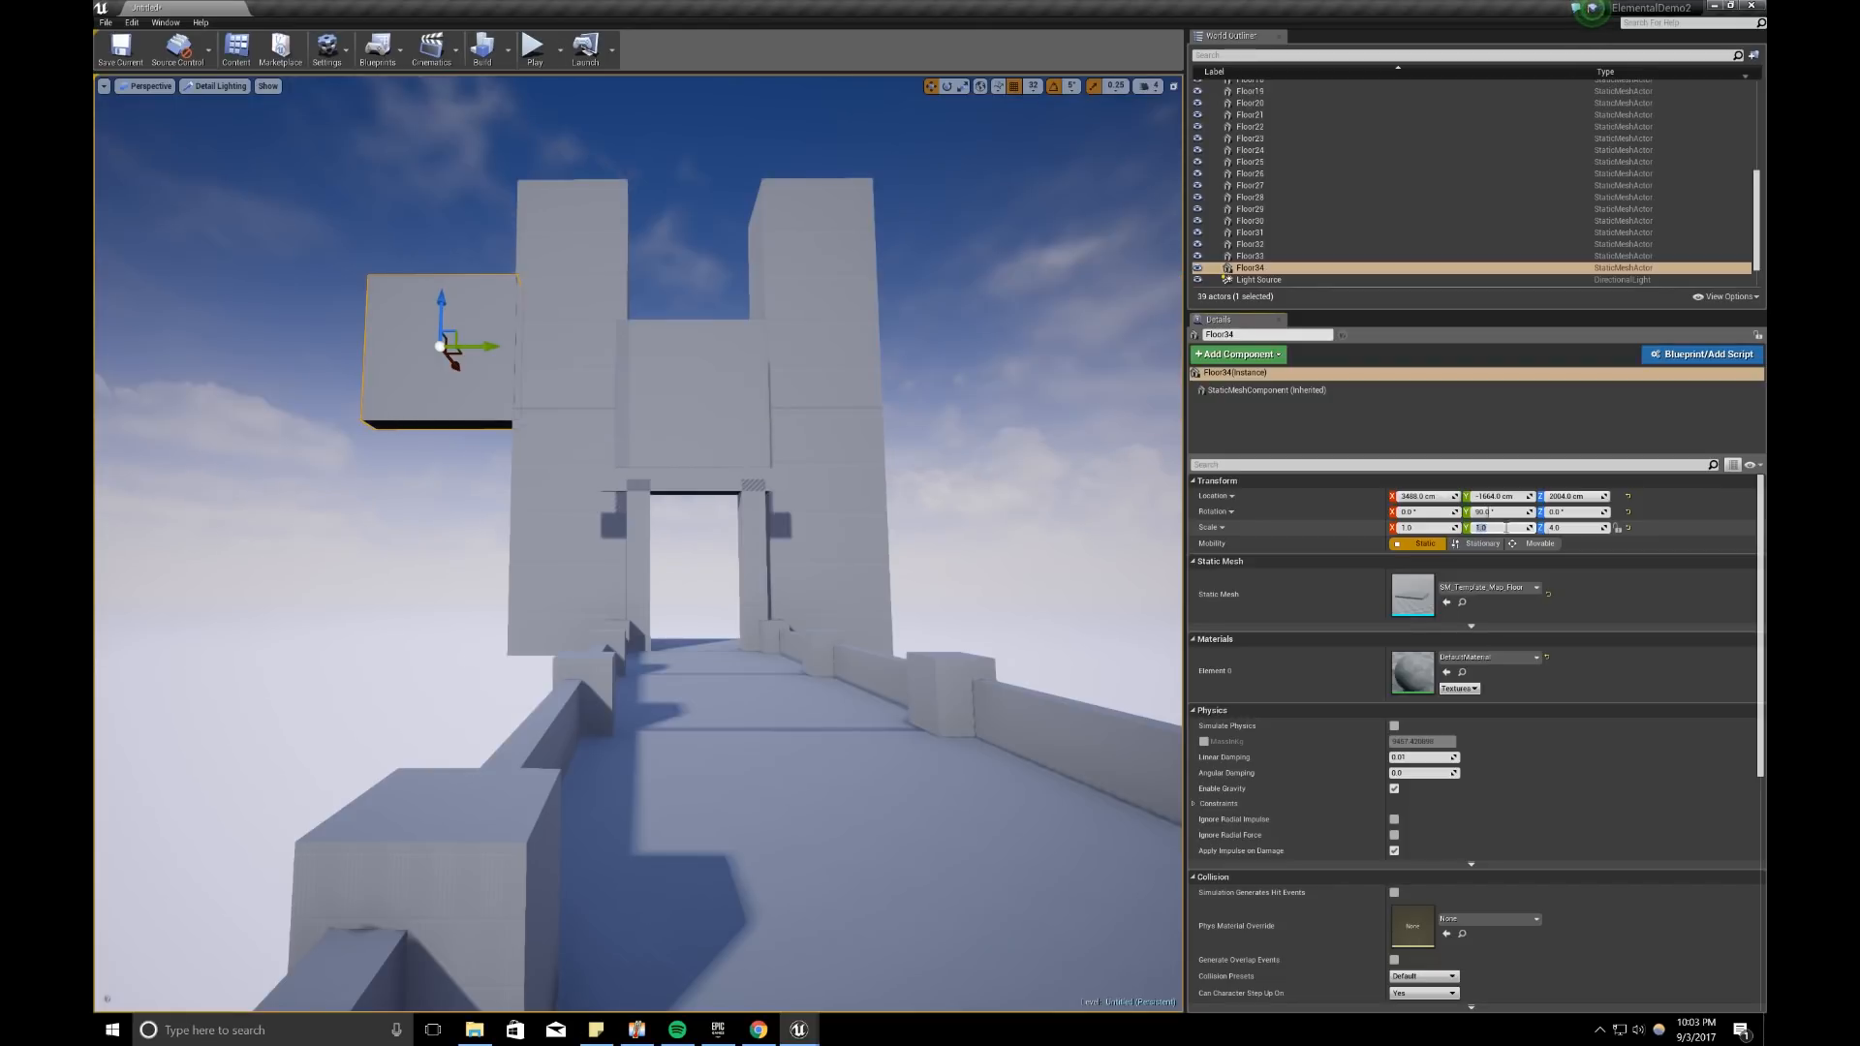
Step: Stretch the side block vertically with X scale 64, lower it, reduce the X scale to 32 and raise it to Z -716 cm
{"action": "left_click", "coordinate": [1420, 528]}
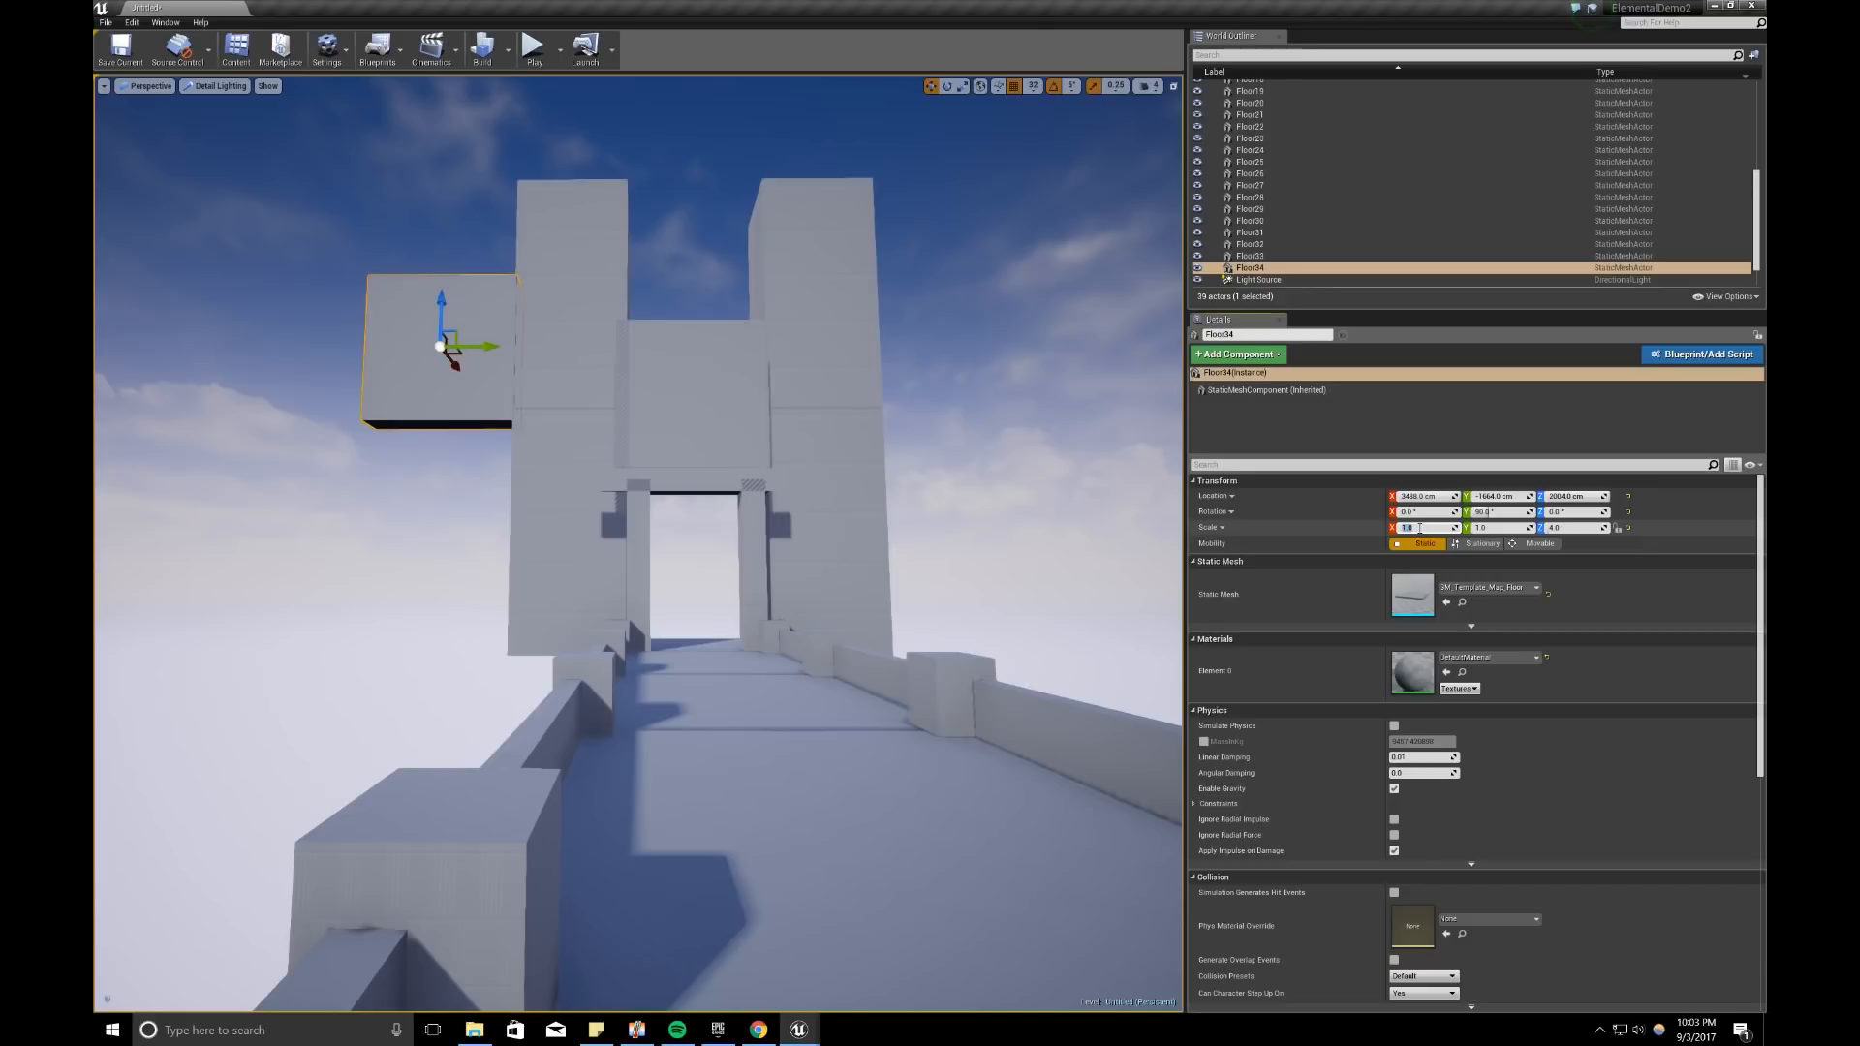
{"action": "key", "text": "Return"}
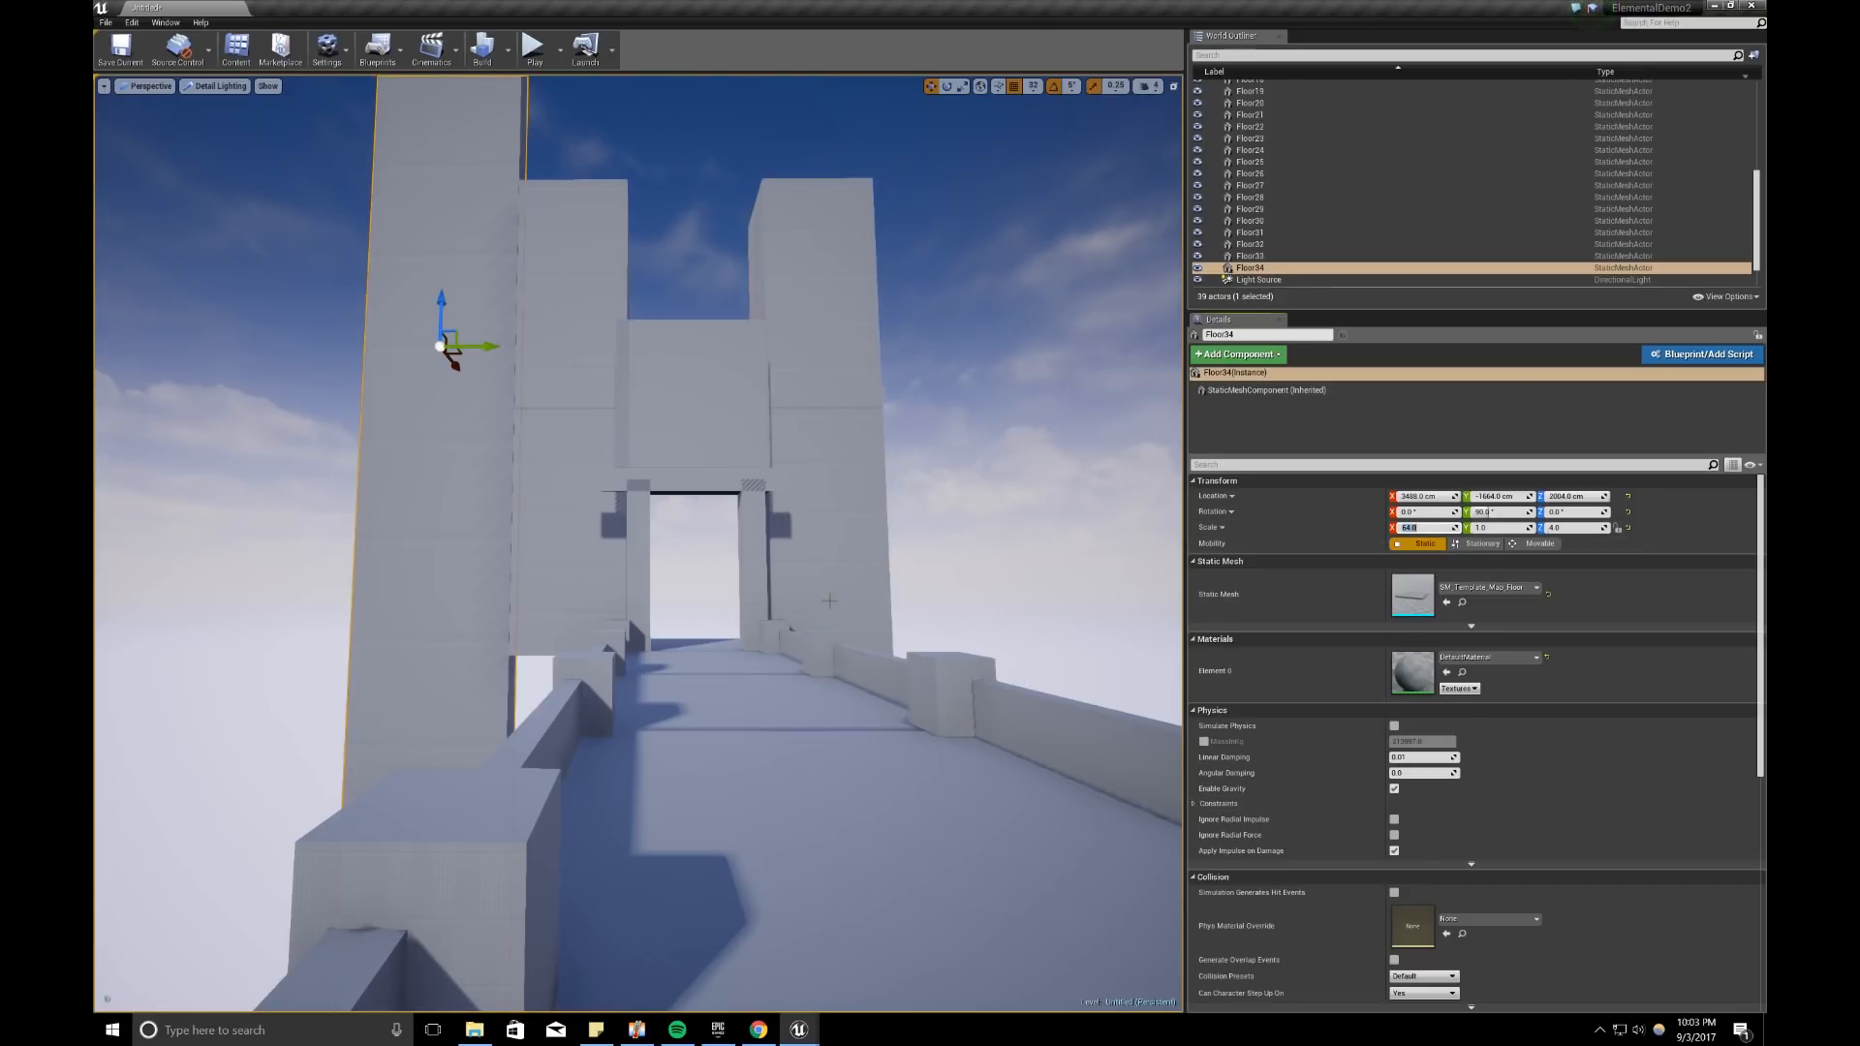
{"action": "left_click_drag", "start_coordinate": [441, 315], "coordinate": [484, 796]}
{"action": "left_click", "coordinate": [1426, 528]}
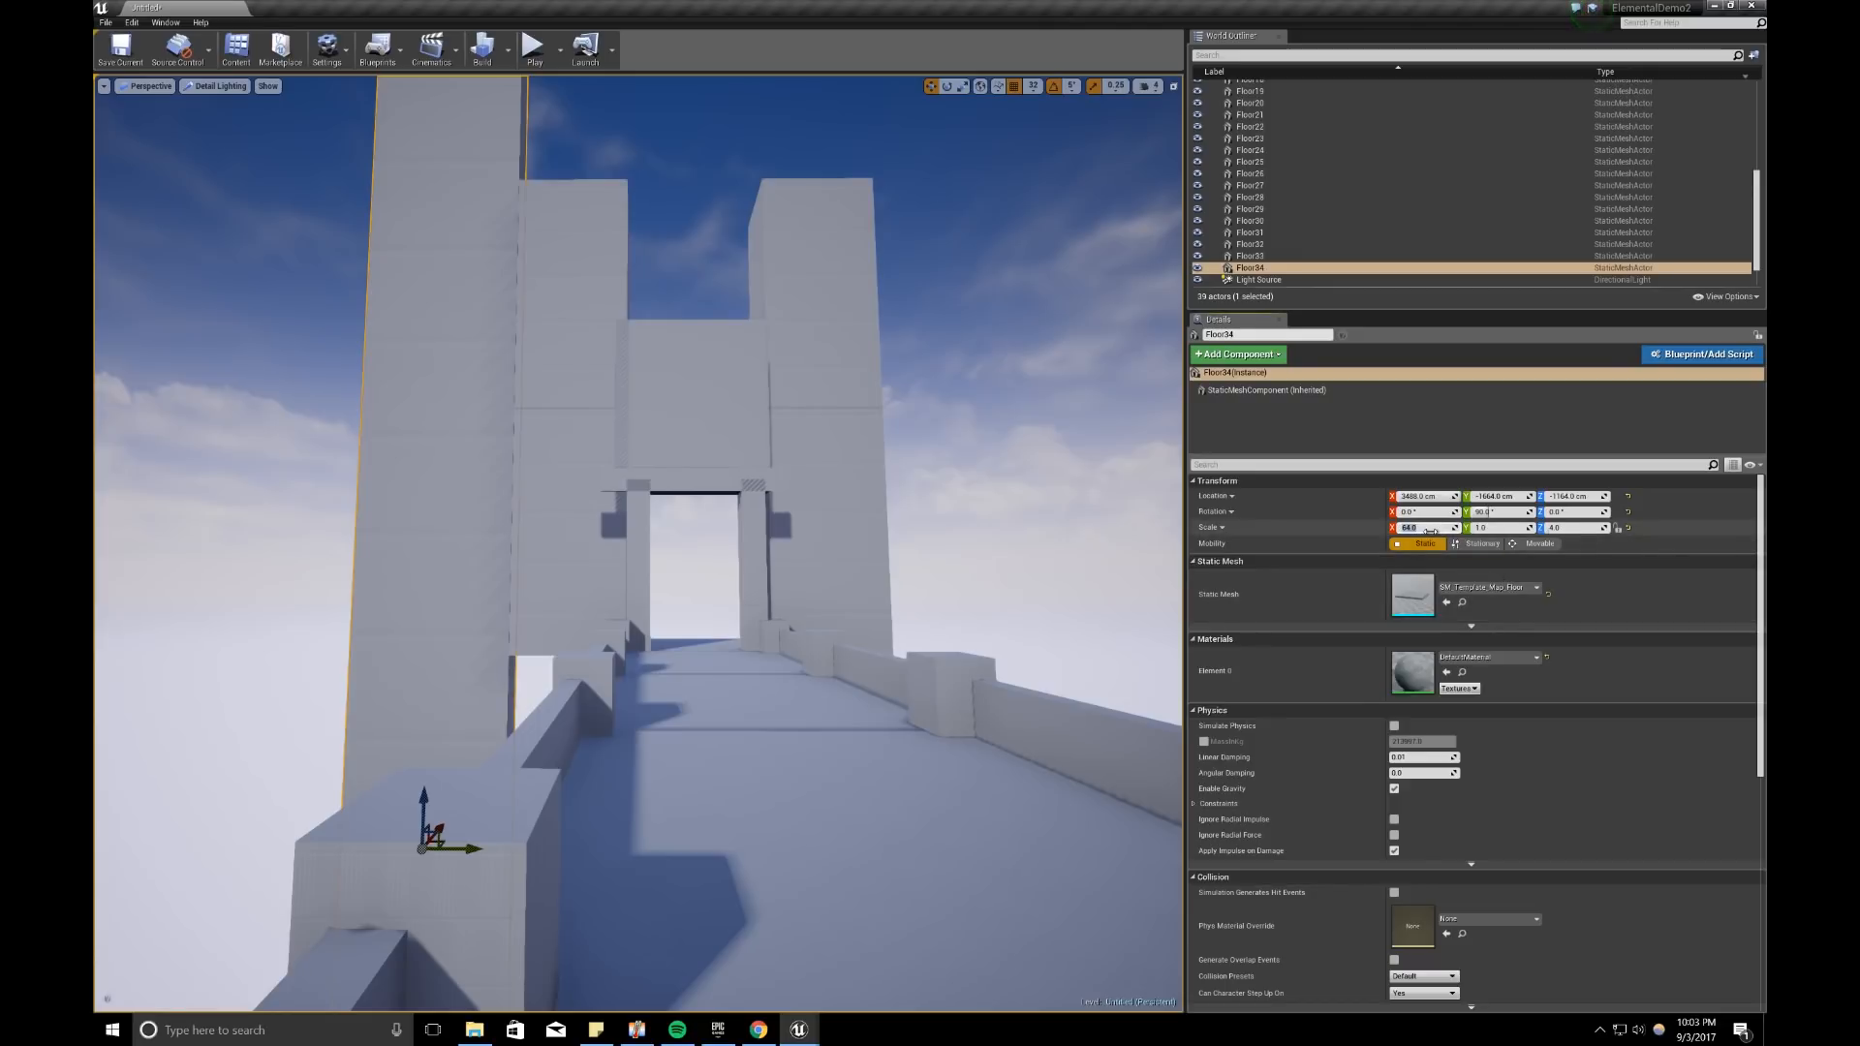
{"action": "type", "text": "32"}
{"action": "key", "text": "Return"}
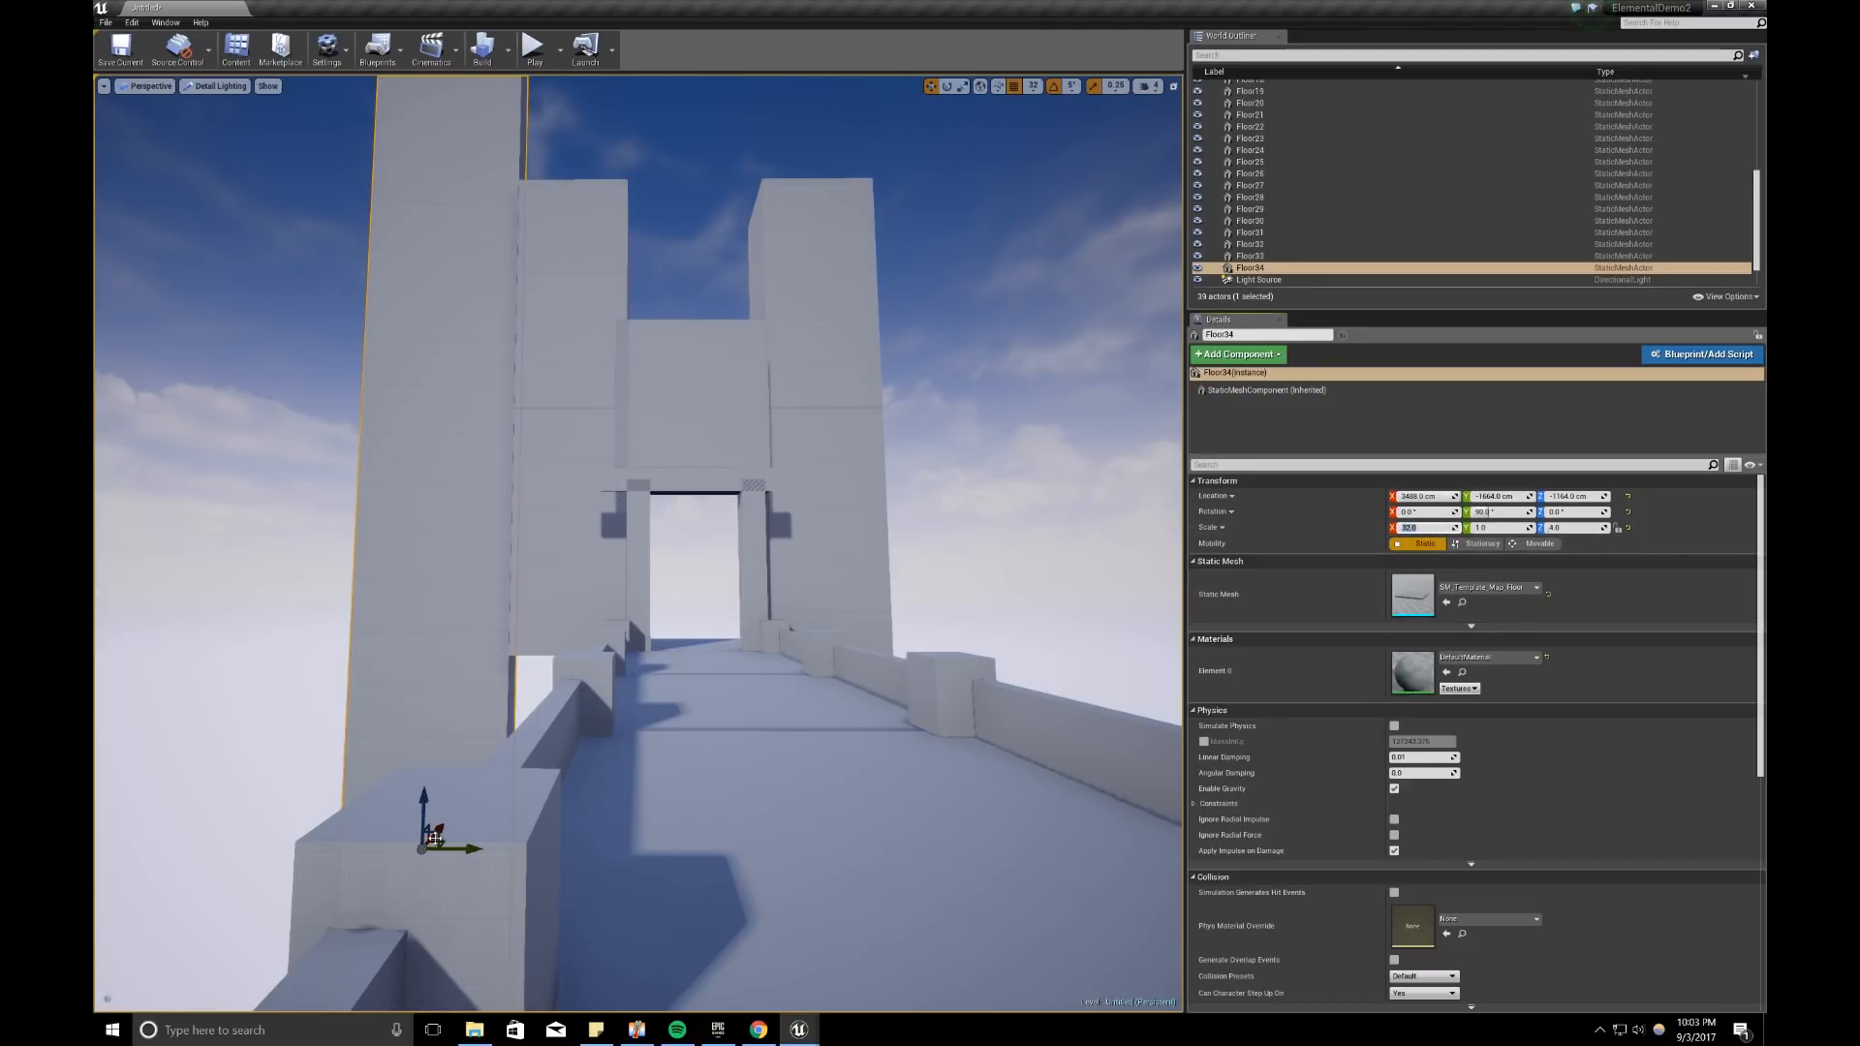
{"action": "left_click_drag", "start_coordinate": [427, 822], "coordinate": [427, 745]}
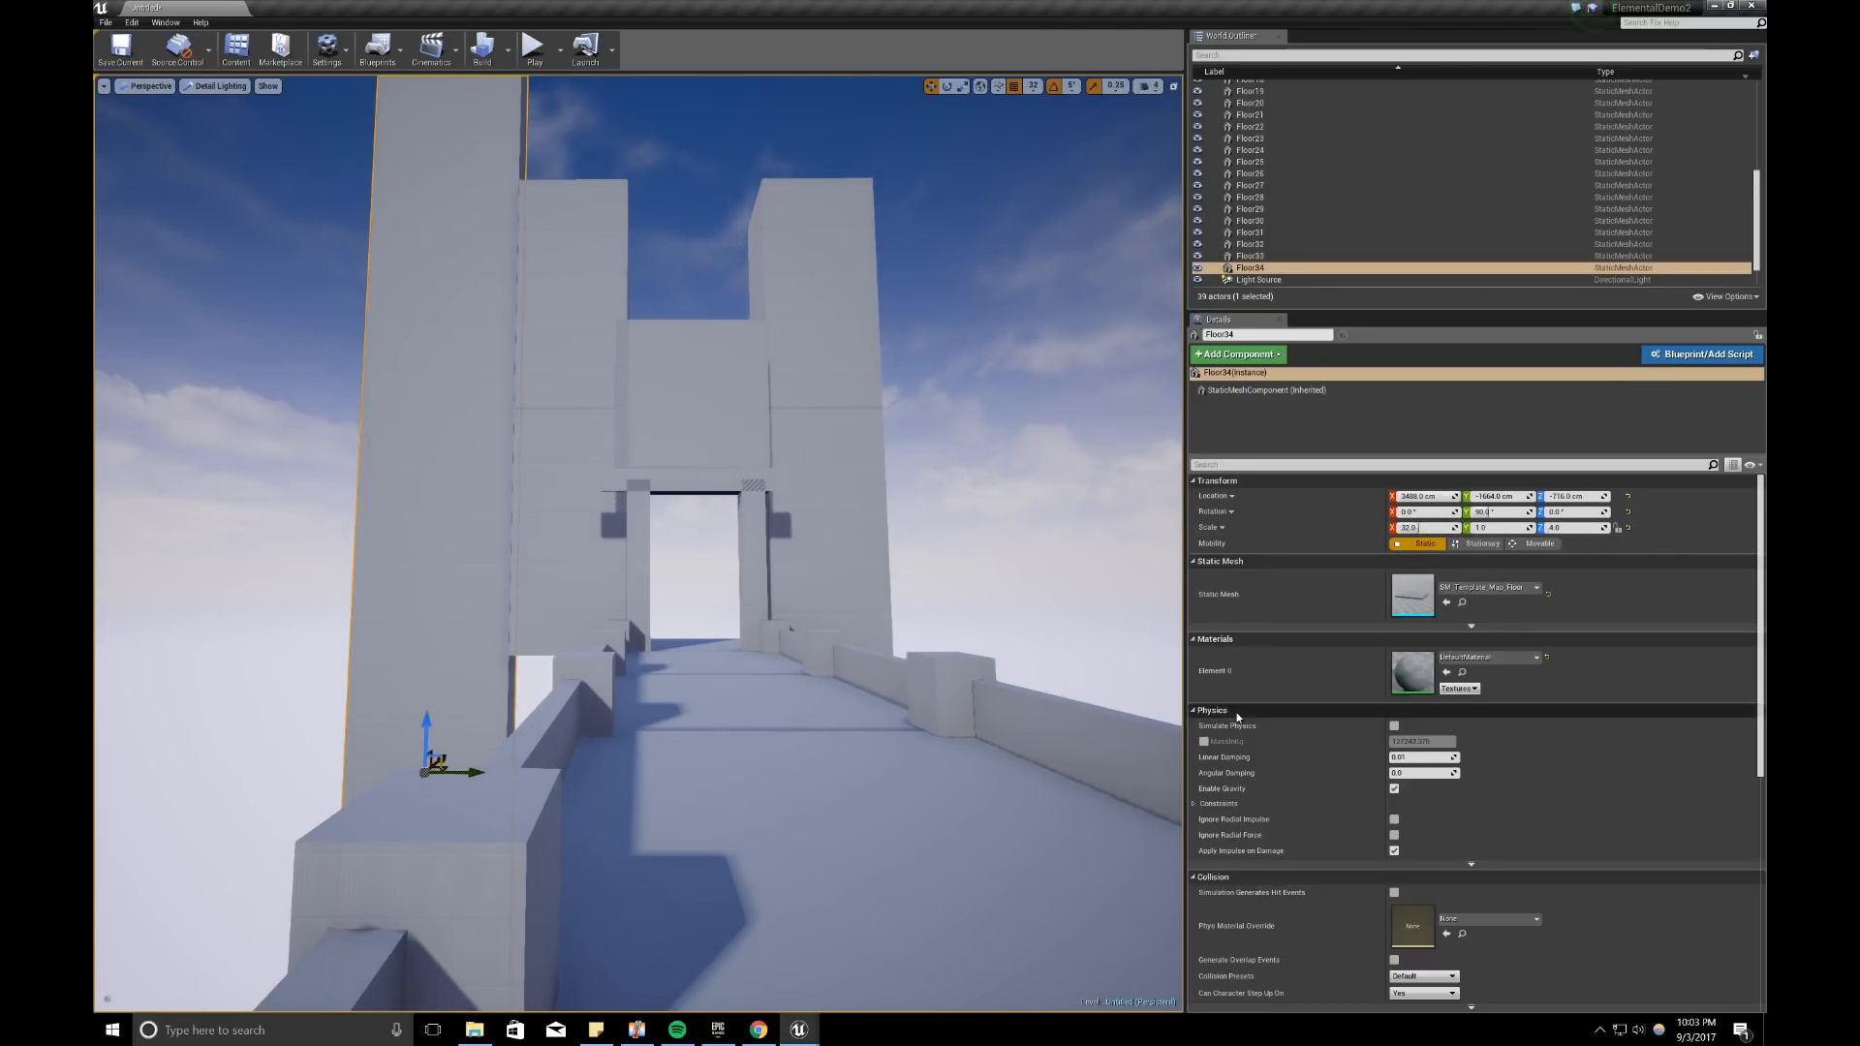
Step: Reduce the side block's X scale through 24 and 16 to 8, and lower it so its top sits below the tower's top
{"action": "left_click", "coordinate": [1424, 527]}
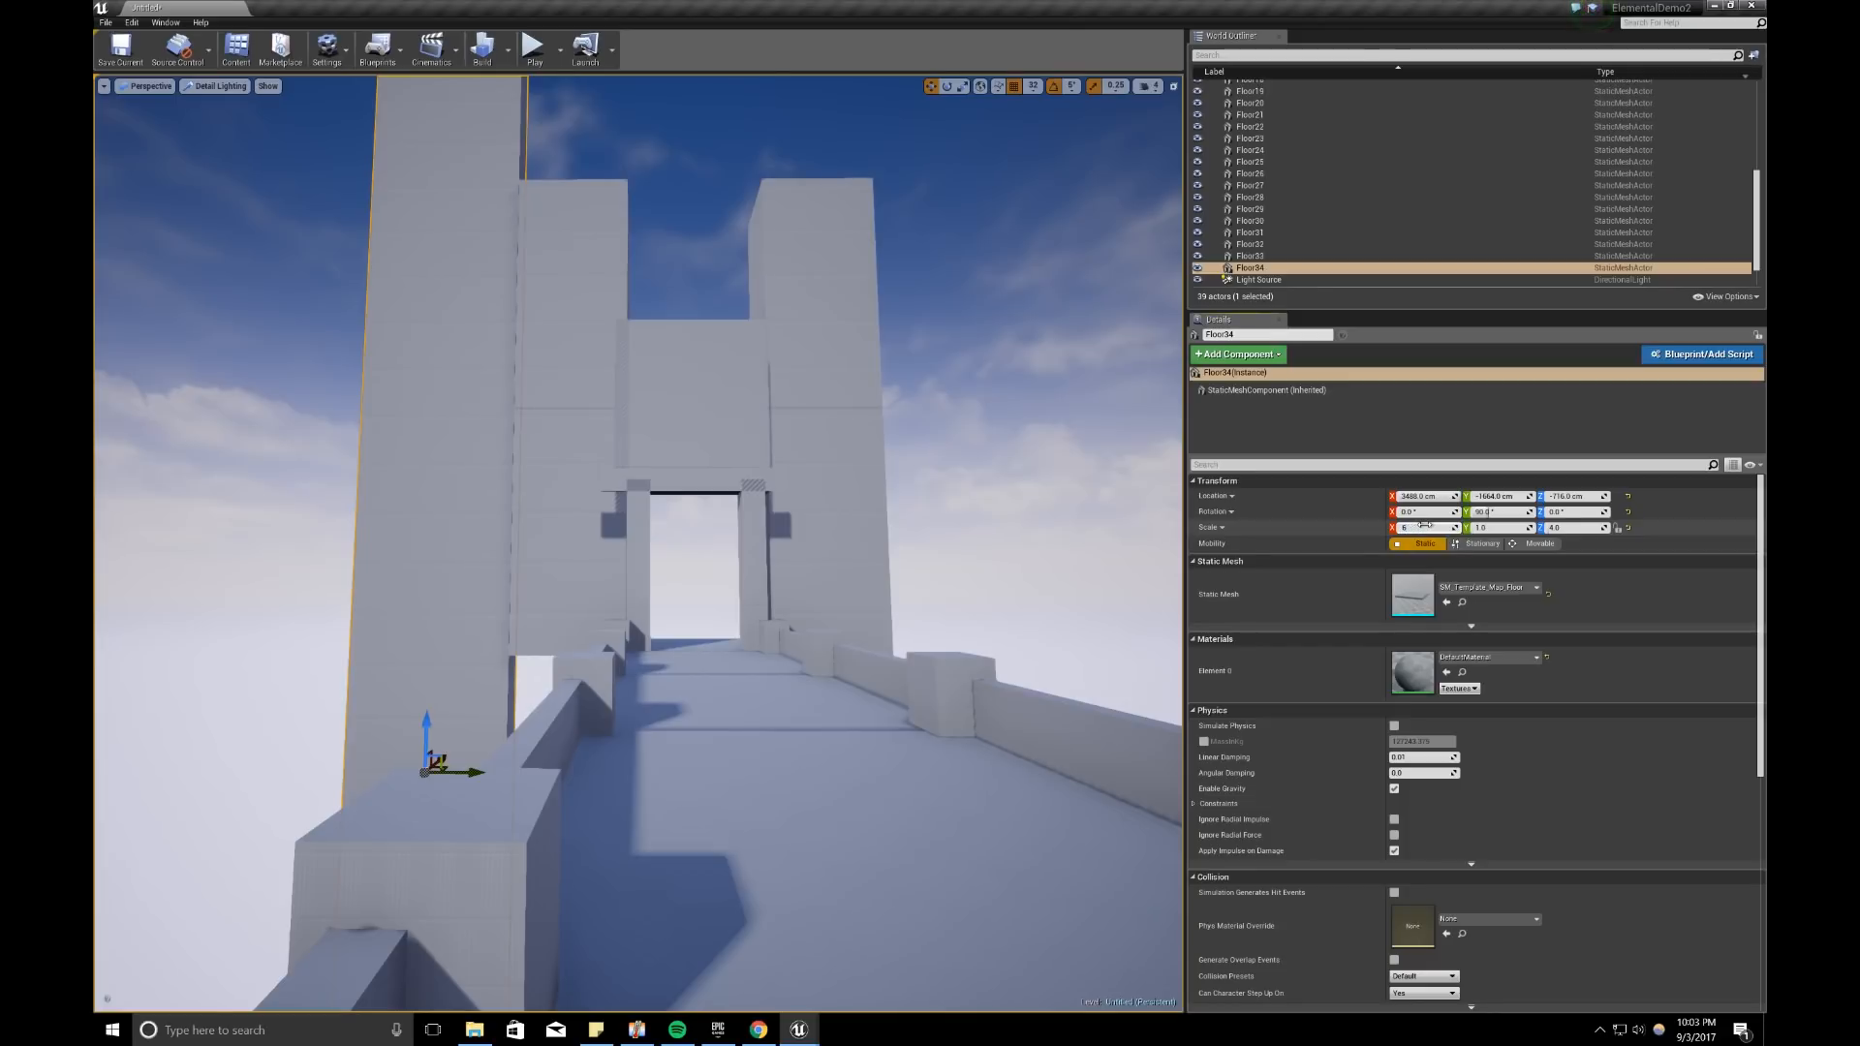
{"action": "type", "text": "24"}
{"action": "key", "text": "Return"}
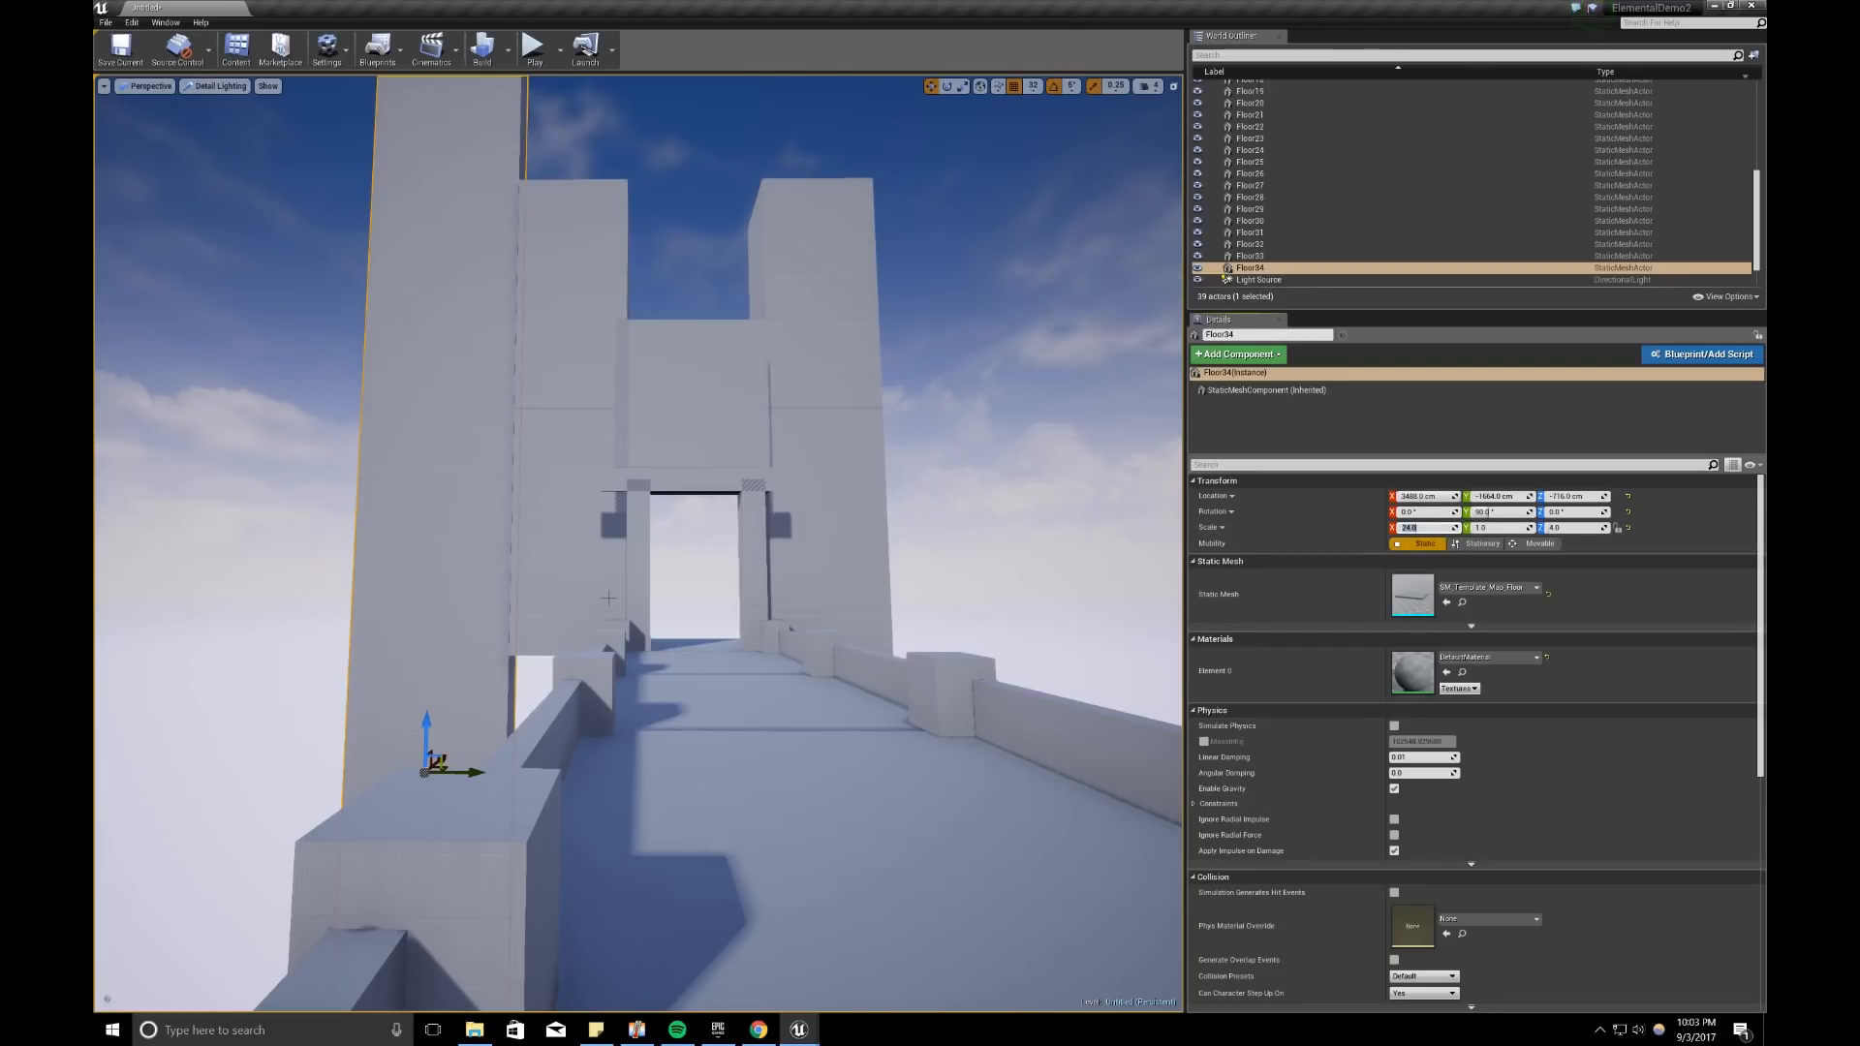
{"action": "right_click_drag", "start_coordinate": [668, 542], "coordinate": [690, 494]}
{"action": "left_click", "coordinate": [1430, 527]}
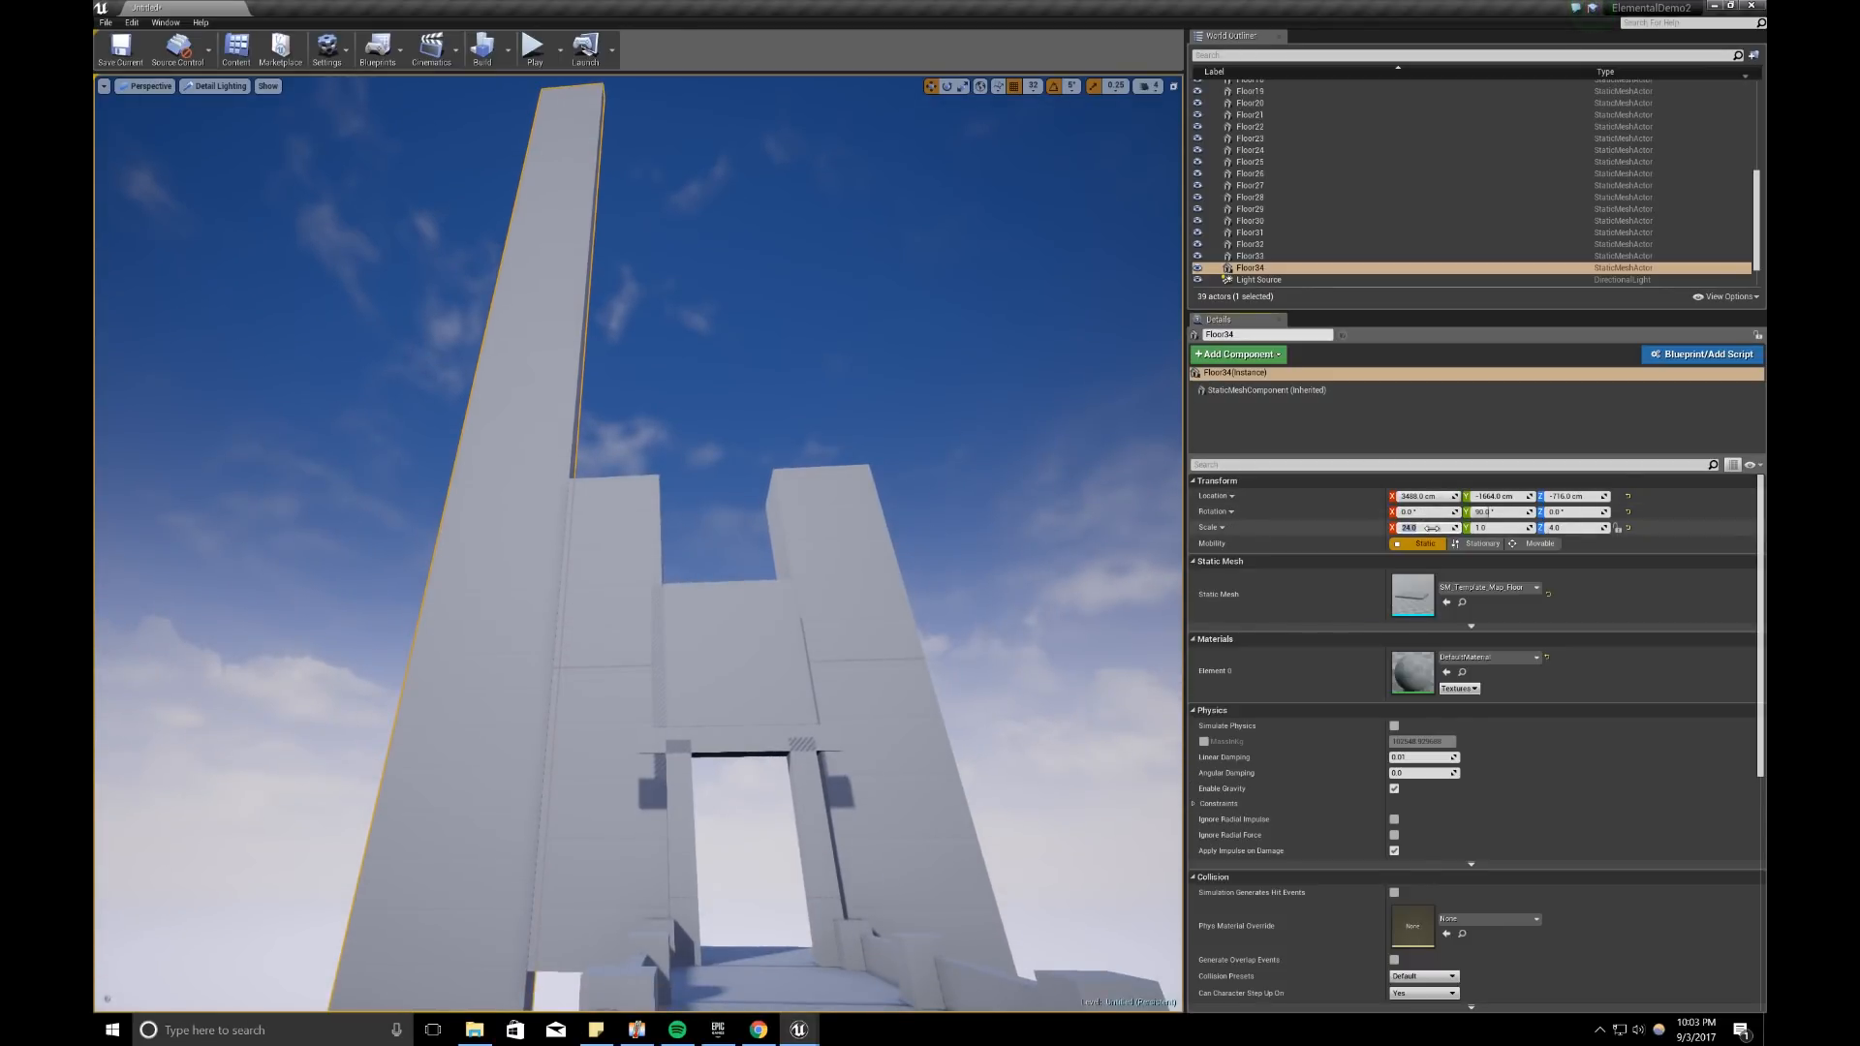
{"action": "type", "text": "16"}
{"action": "key", "text": "Return"}
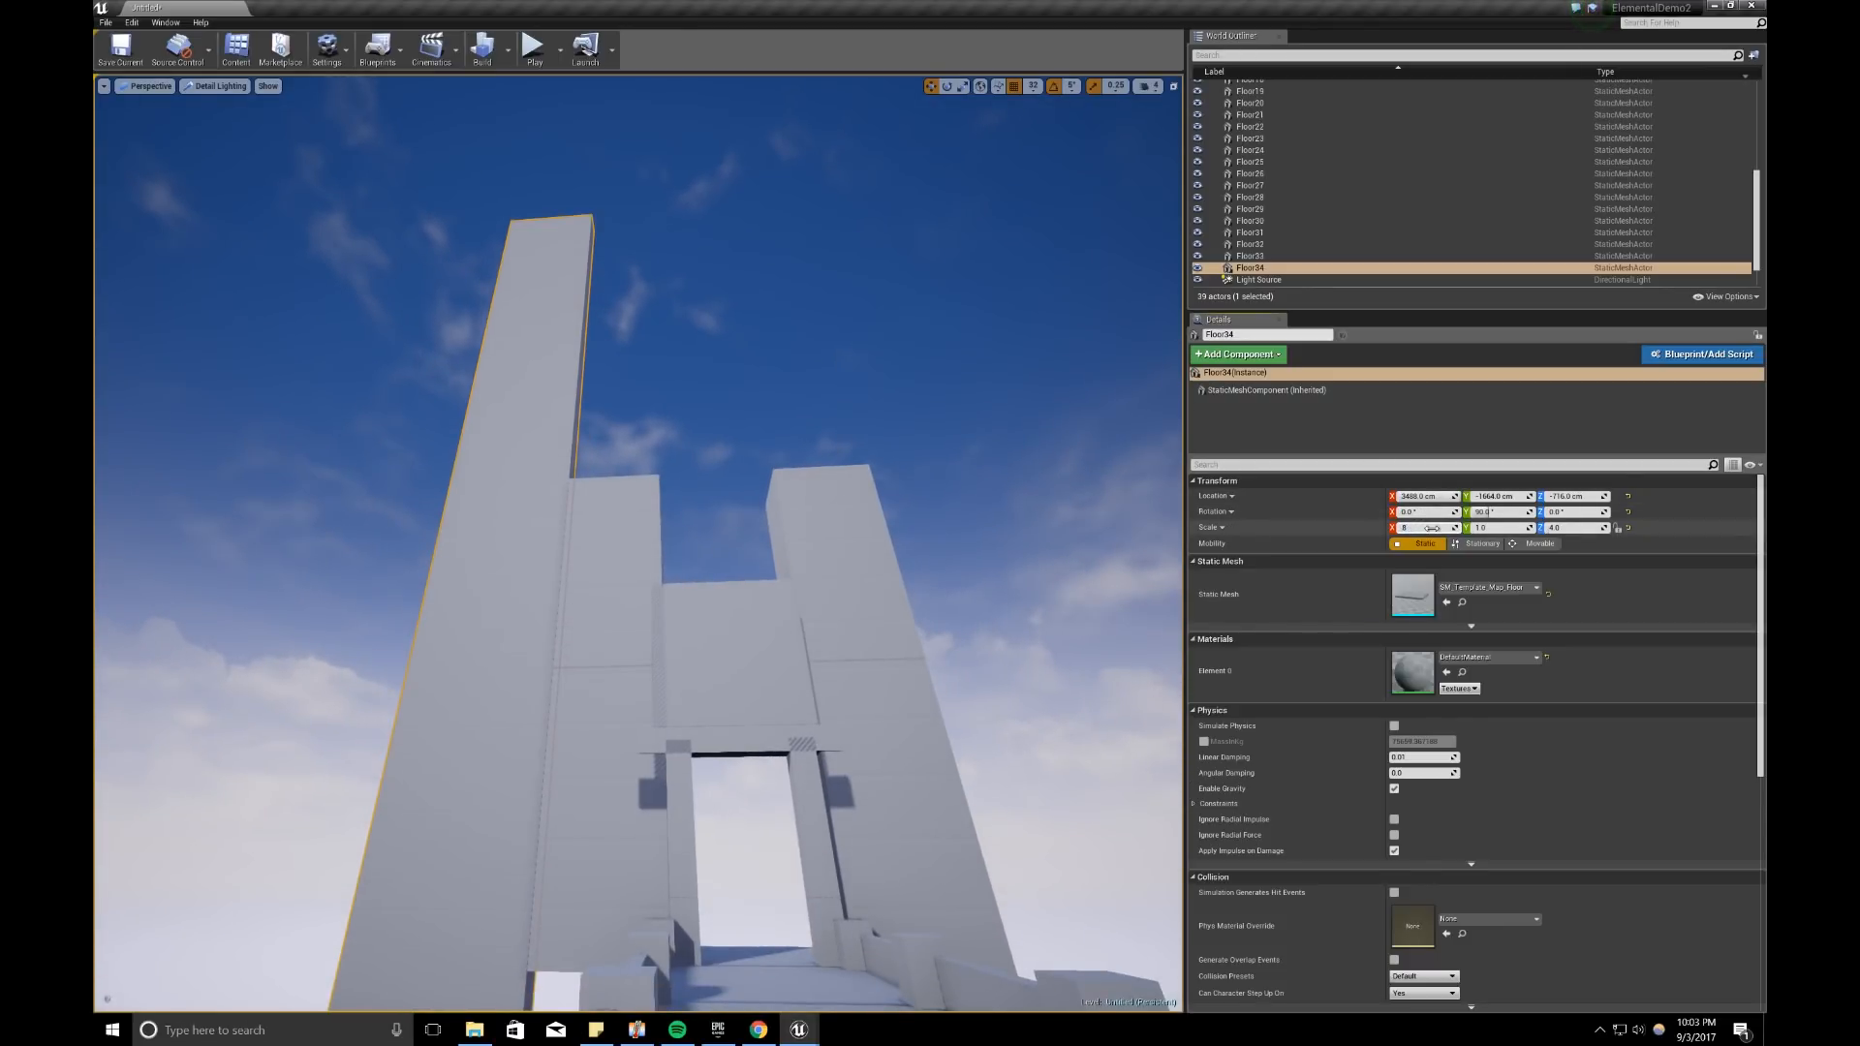
{"action": "key", "text": "Return"}
{"action": "right_click_drag", "start_coordinate": [678, 485], "coordinate": [680, 573]}
{"action": "left_click_drag", "start_coordinate": [500, 821], "coordinate": [503, 923]}
{"action": "right_click_drag", "start_coordinate": [503, 923], "coordinate": [515, 1022]}
Step: Set the side block's Y scale to 2 and move it outward along Y to -2176 cm, flush with the tower's outer edge
{"action": "left_click", "coordinate": [1498, 528]}
{"action": "type", "text": "2"}
{"action": "key", "text": "Return"}
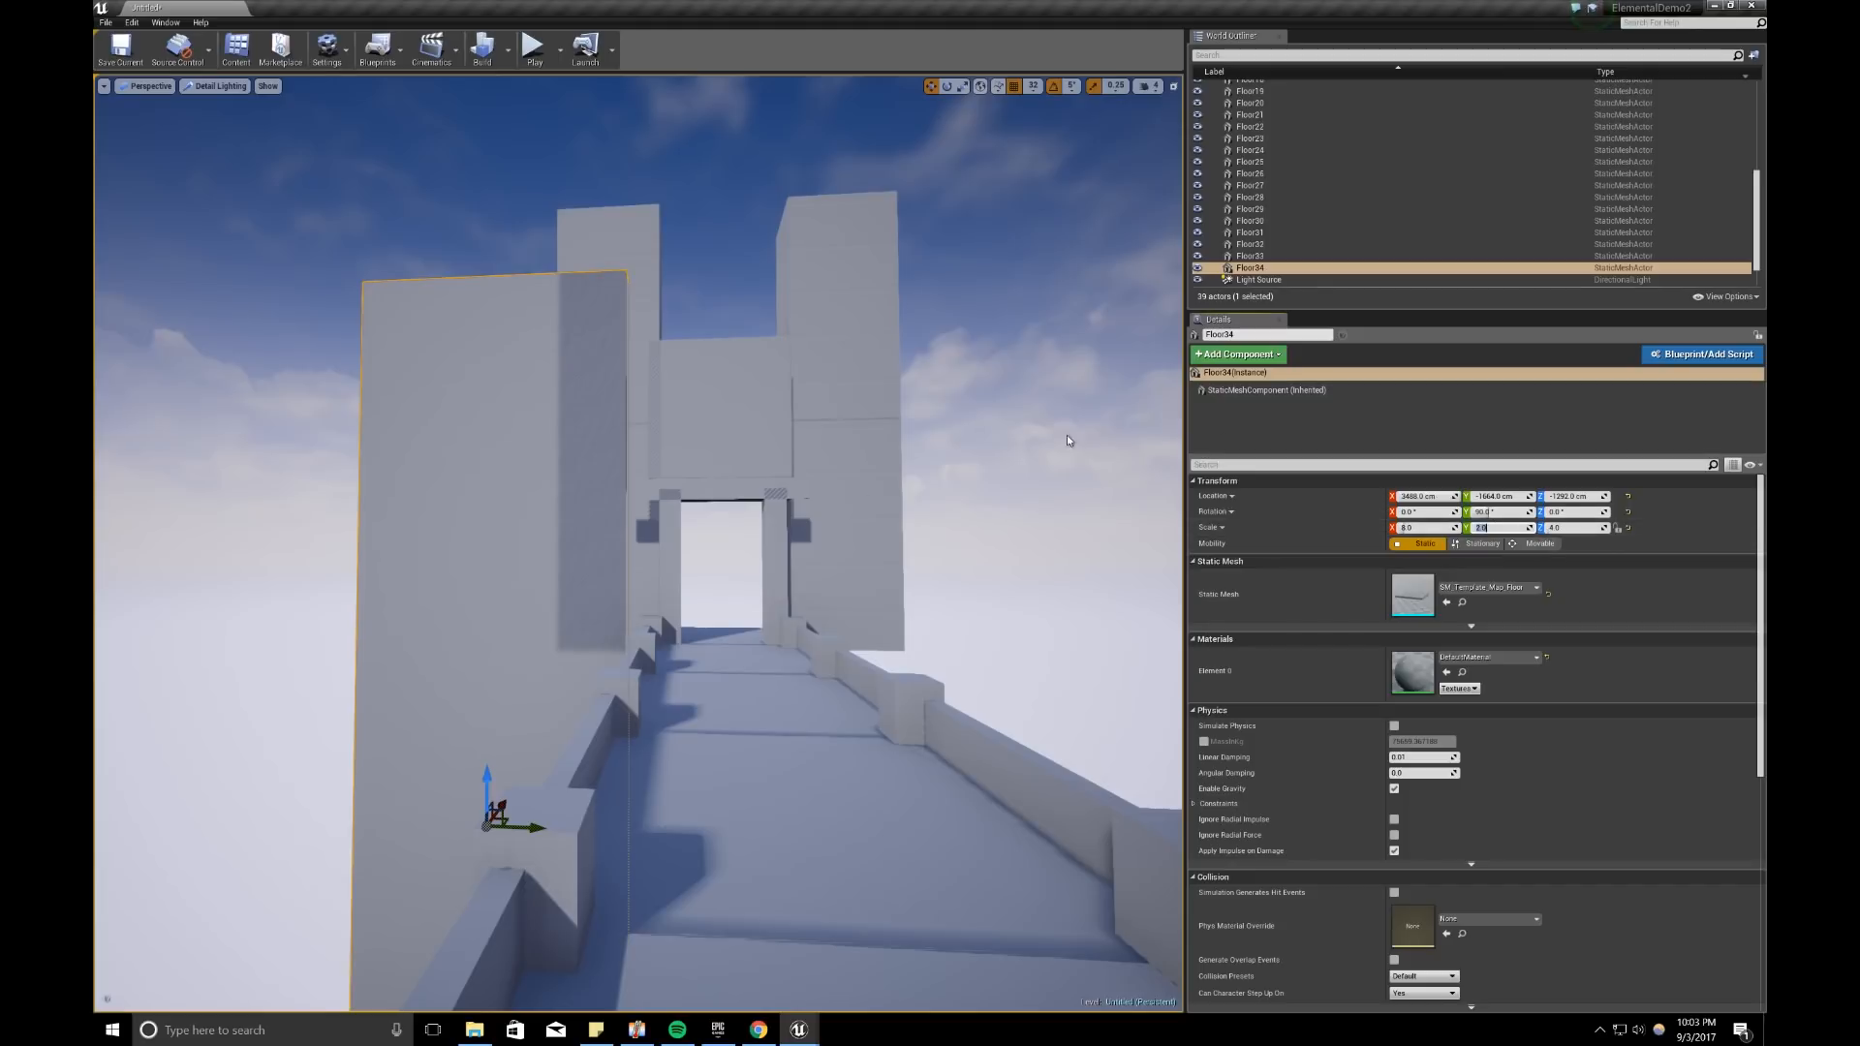
{"action": "left_click_drag", "start_coordinate": [525, 827], "coordinate": [453, 823]}
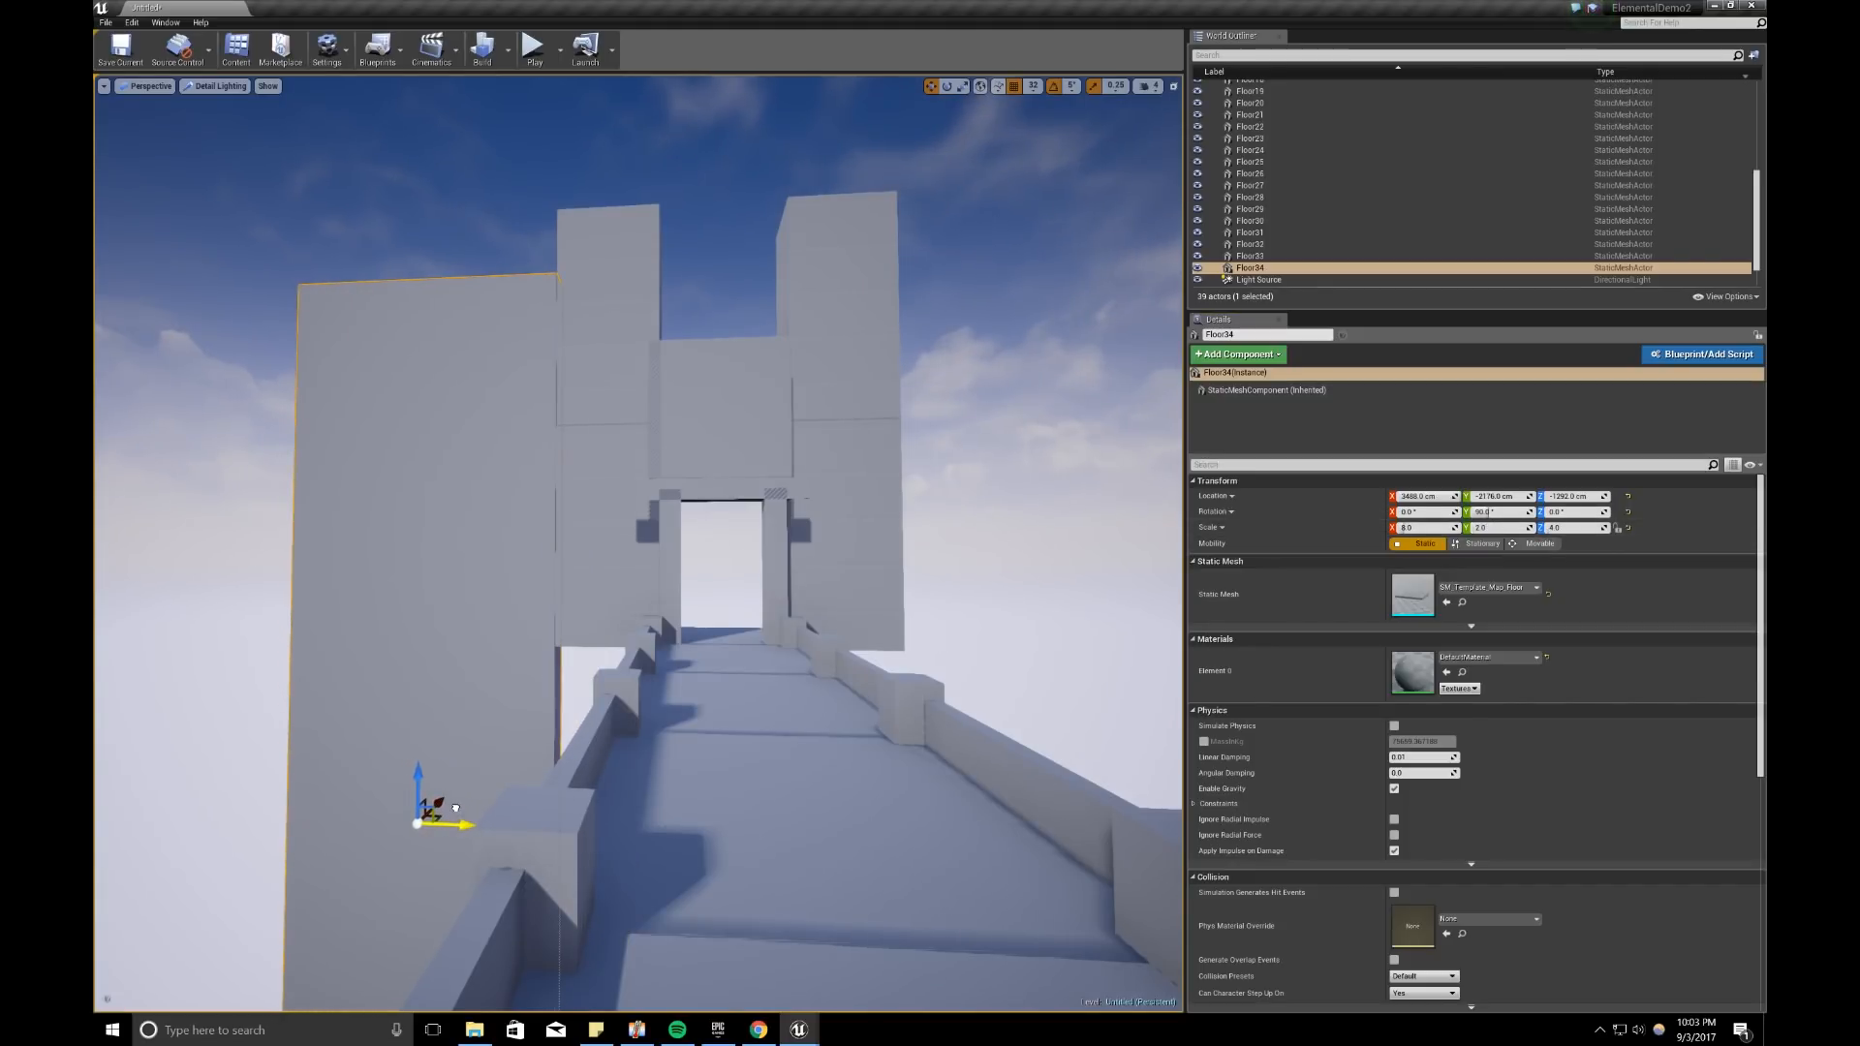
Step: Rotate the side wall about its vertical axis and move it along X until it meets the negative-Y tower
{"action": "right_click_drag", "start_coordinate": [454, 823], "coordinate": [470, 831]}
{"action": "key", "text": "s"}
{"action": "key", "text": "e"}
{"action": "left_click_drag", "start_coordinate": [441, 821], "coordinate": [386, 833]}
{"action": "key", "text": "w"}
{"action": "right_click_drag", "start_coordinate": [405, 781], "coordinate": [417, 781]}
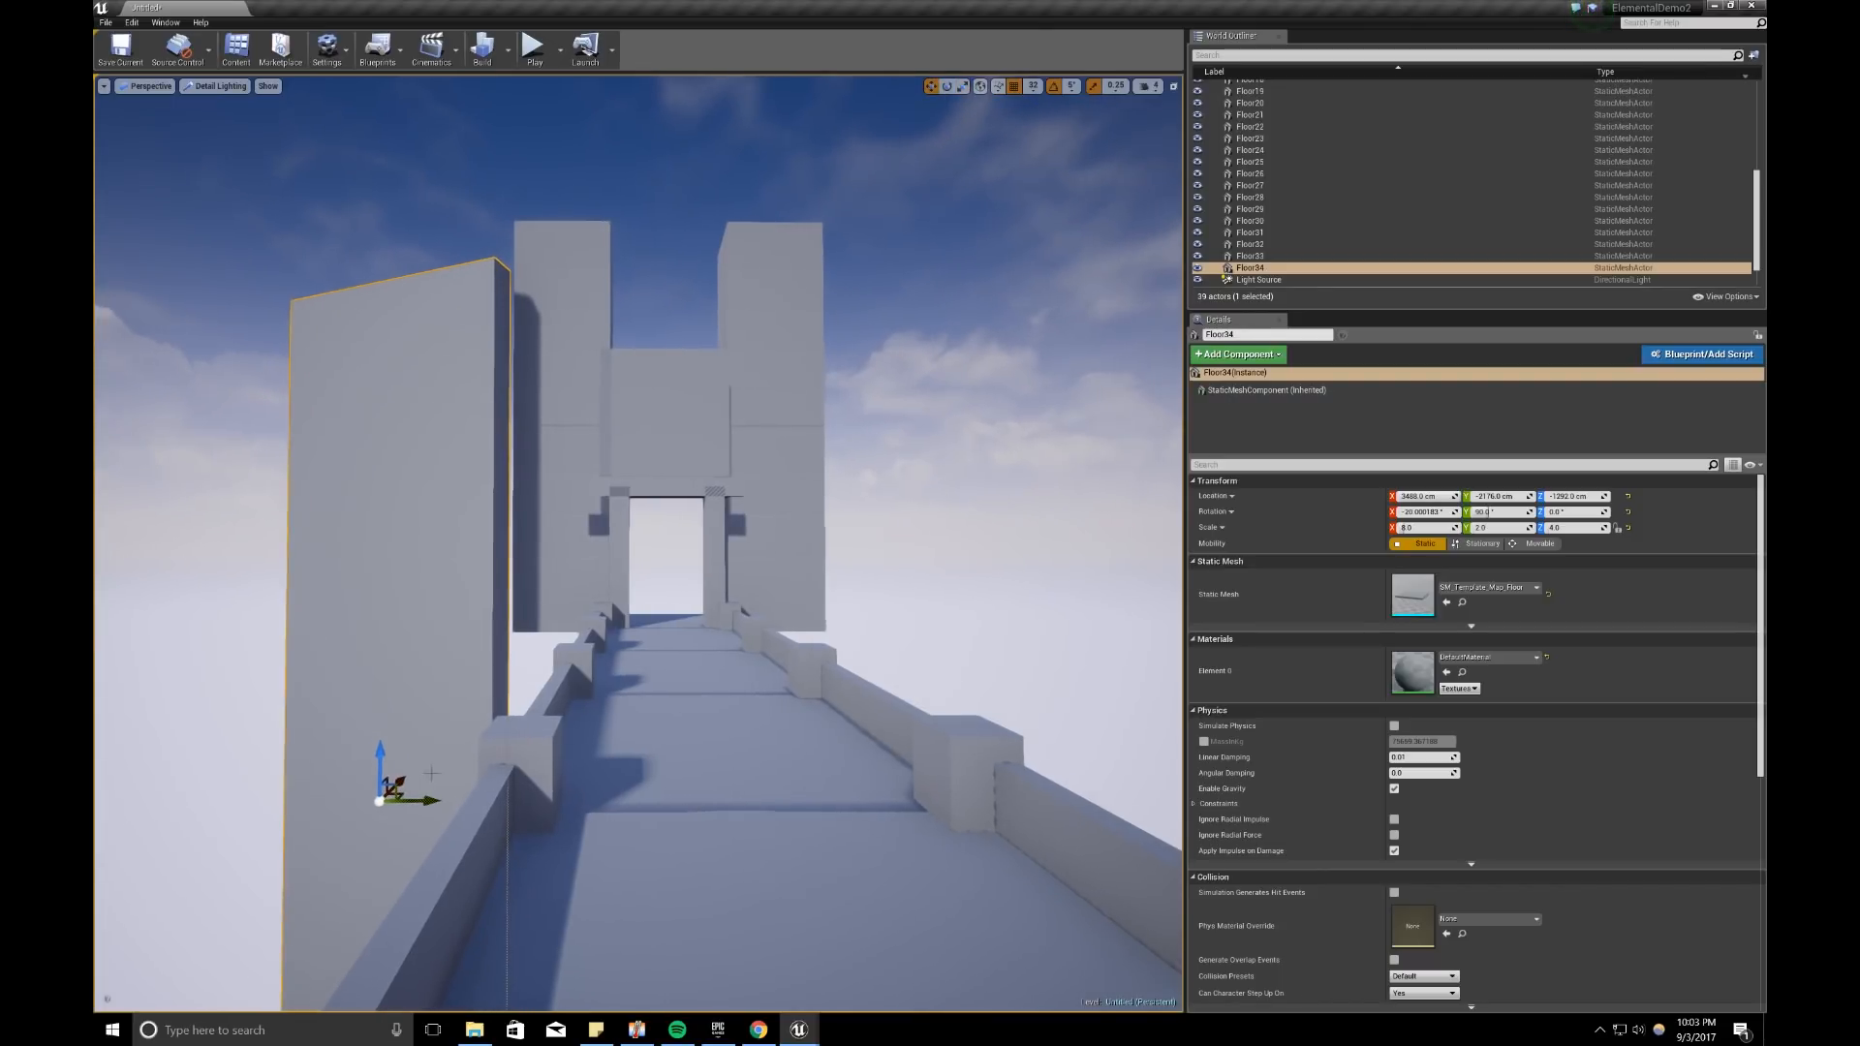
{"action": "left_click_drag", "start_coordinate": [407, 780], "coordinate": [451, 754]}
{"action": "right_click_drag", "start_coordinate": [537, 740], "coordinate": [537, 725]}
{"action": "key", "text": "d"}
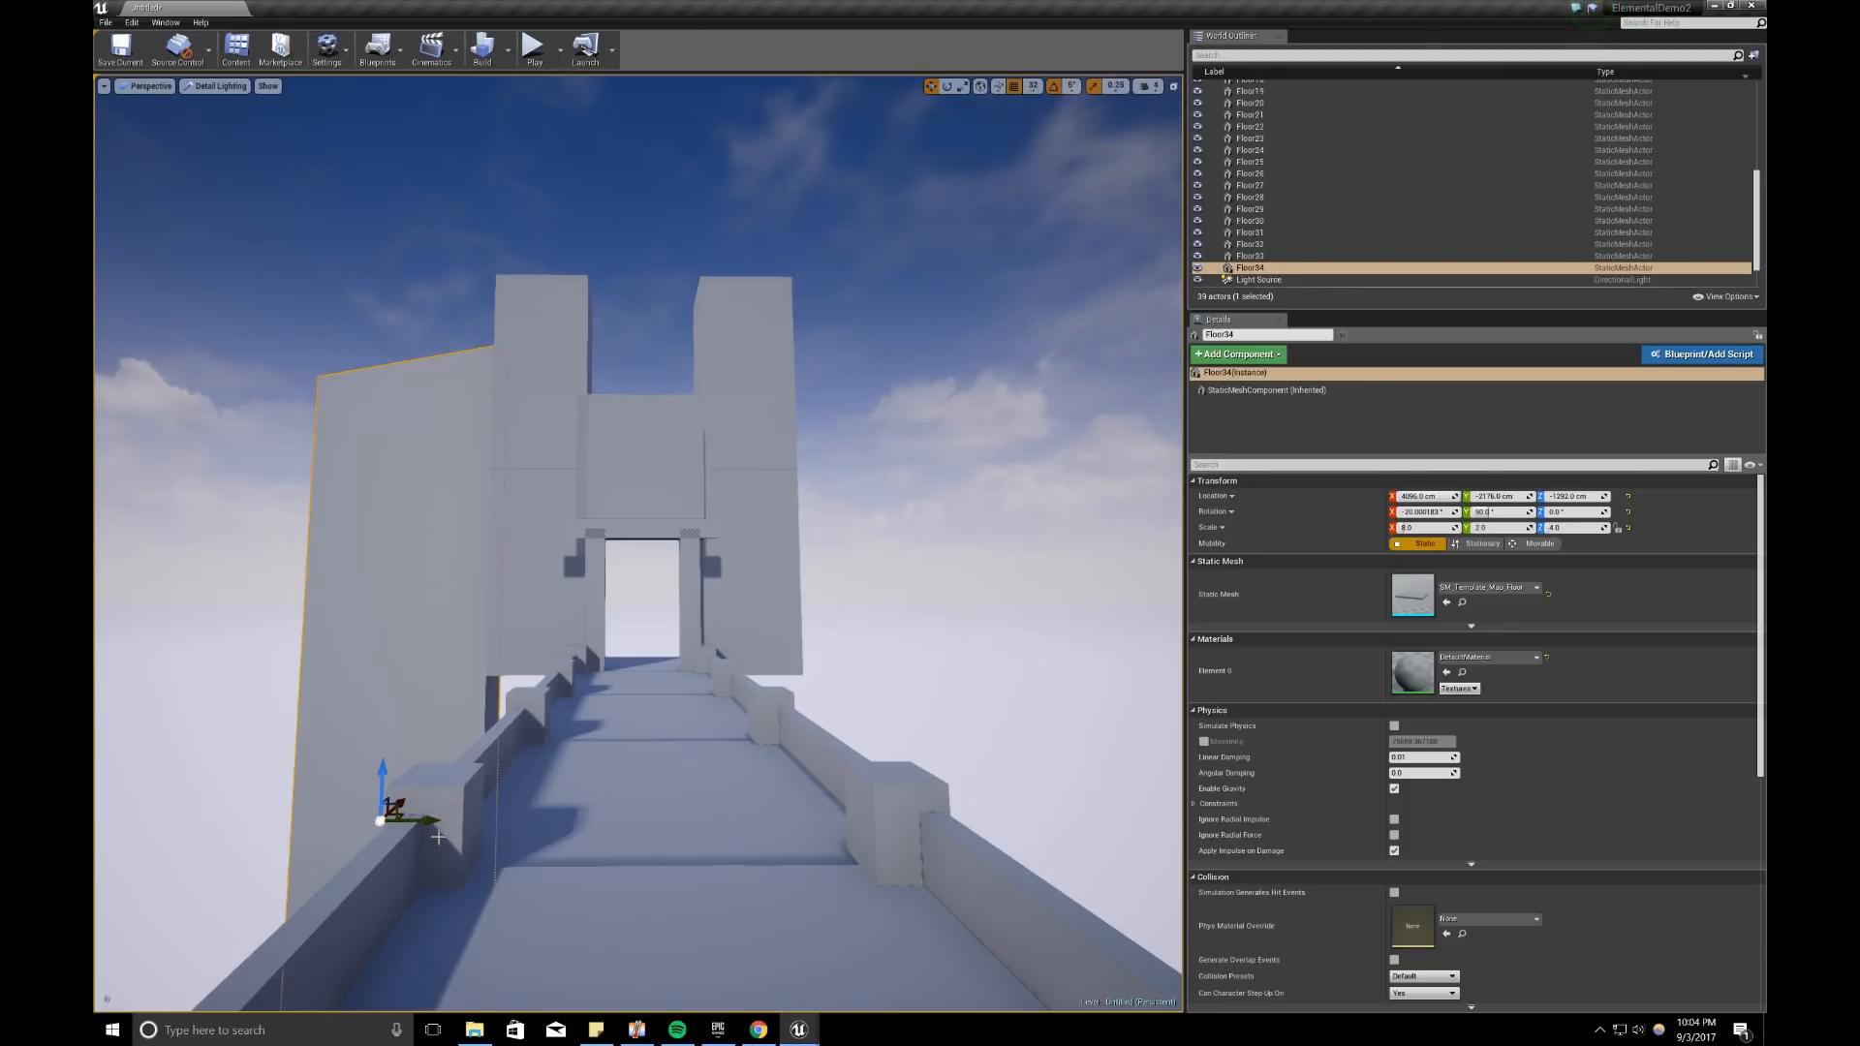
Step: Duplicate the angled side wall along Y and apply Mirror Y to the copy, undoing a first Mirror X
{"action": "left_click_drag", "start_coordinate": [432, 821], "coordinate": [511, 724], "text": "alt"}
{"action": "right_click", "coordinate": [498, 681]}
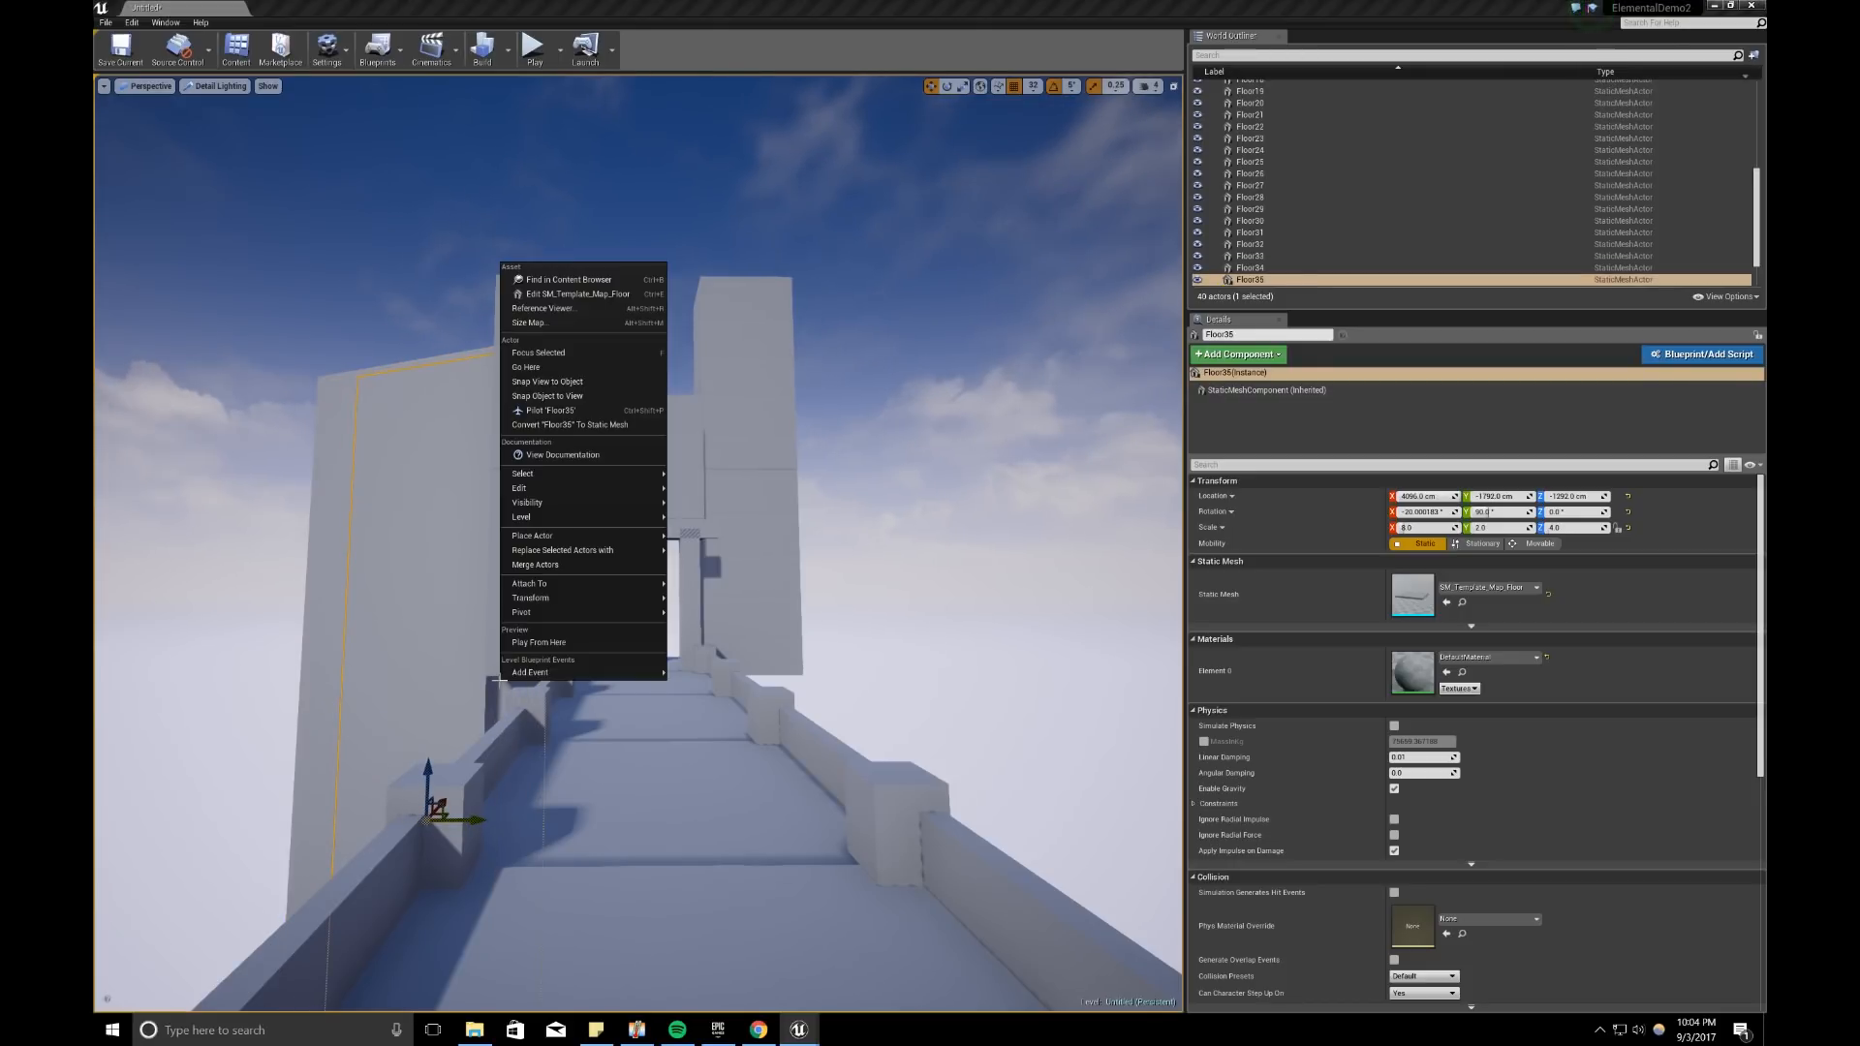
{"action": "mouse_move", "coordinate": [560, 602]}
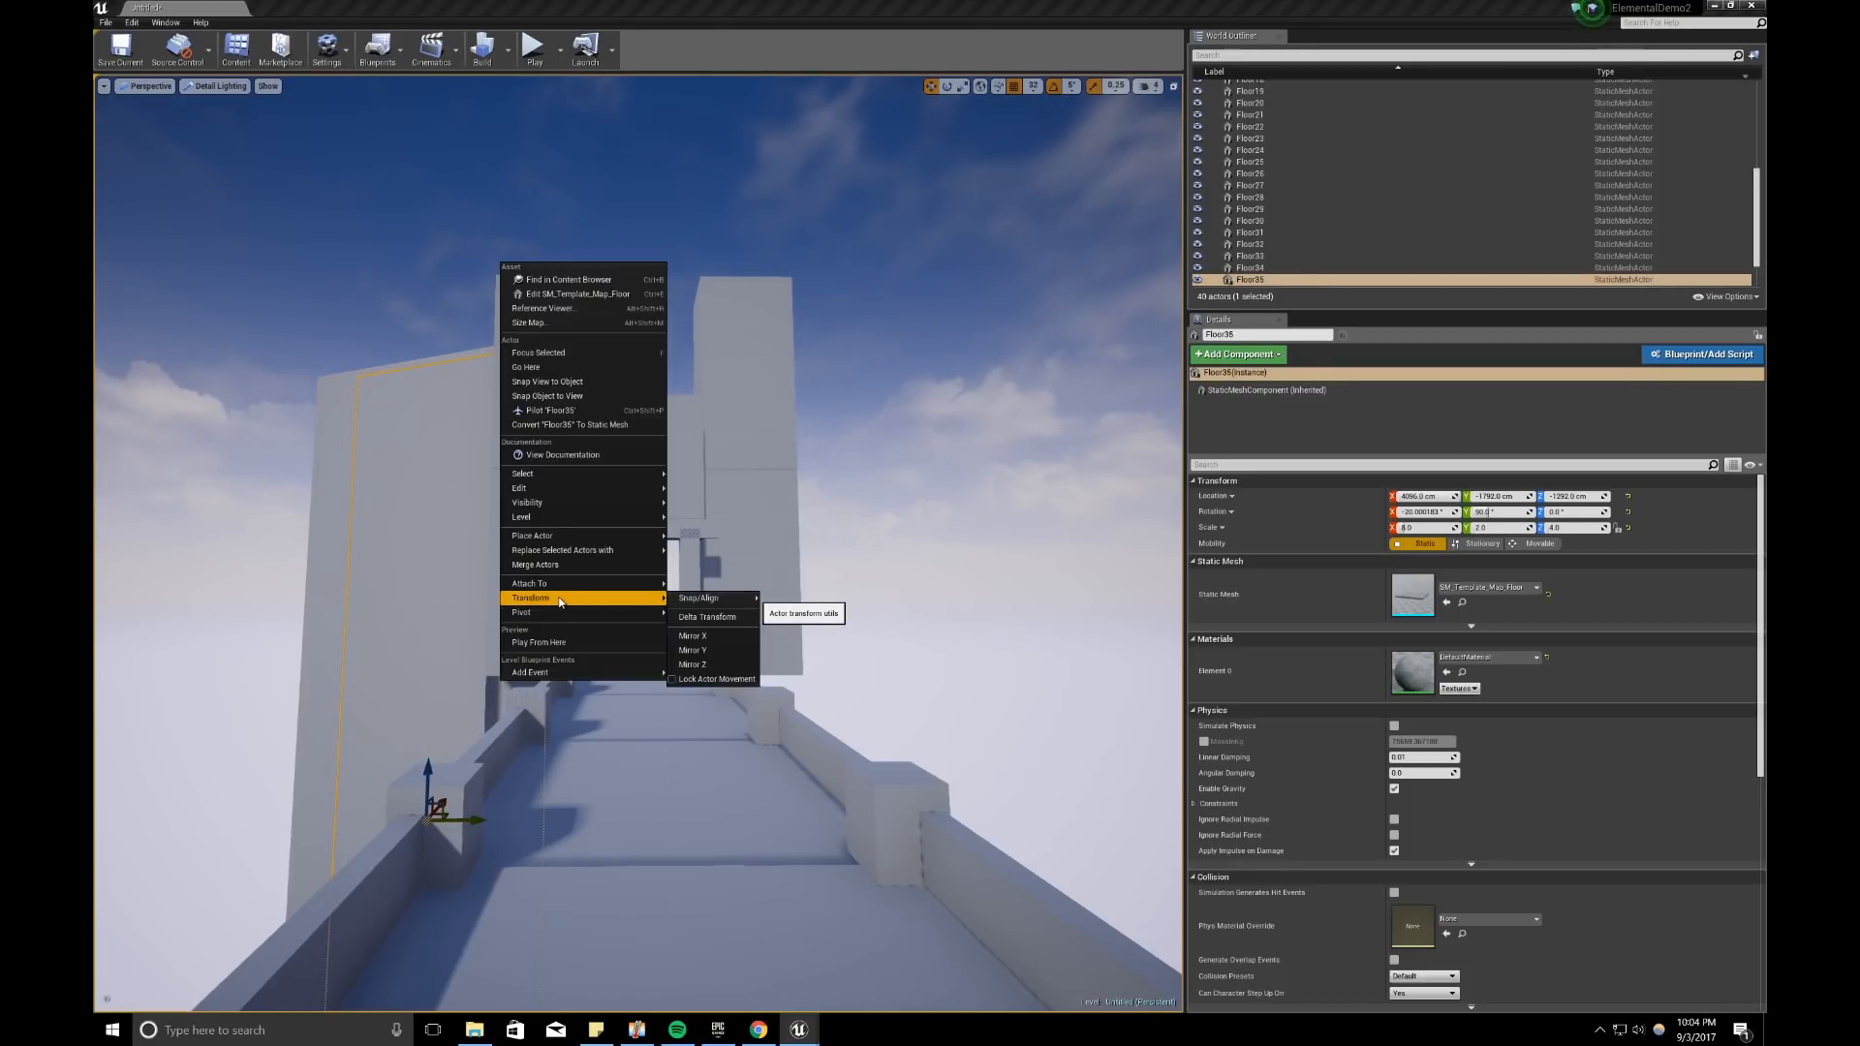
{"action": "left_click", "coordinate": [717, 635]}
{"action": "key", "text": "ctrl+z"}
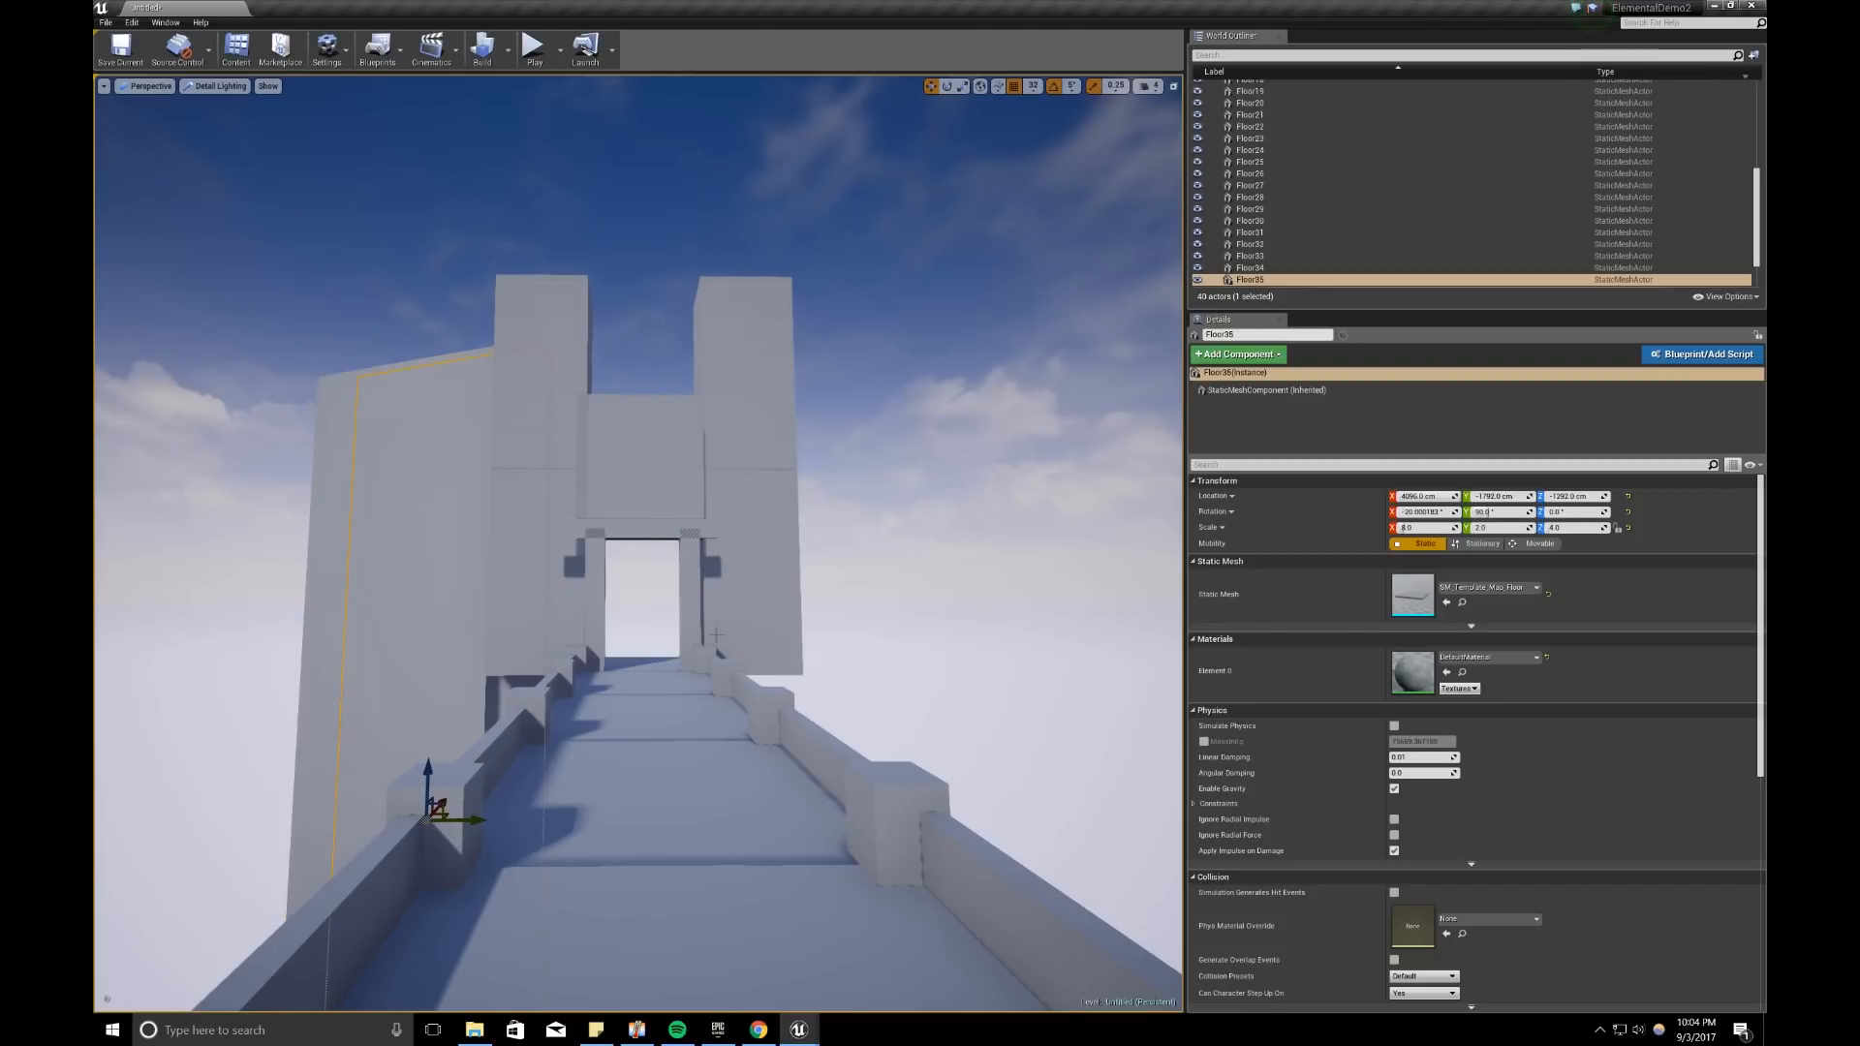
{"action": "right_click", "coordinate": [498, 683]}
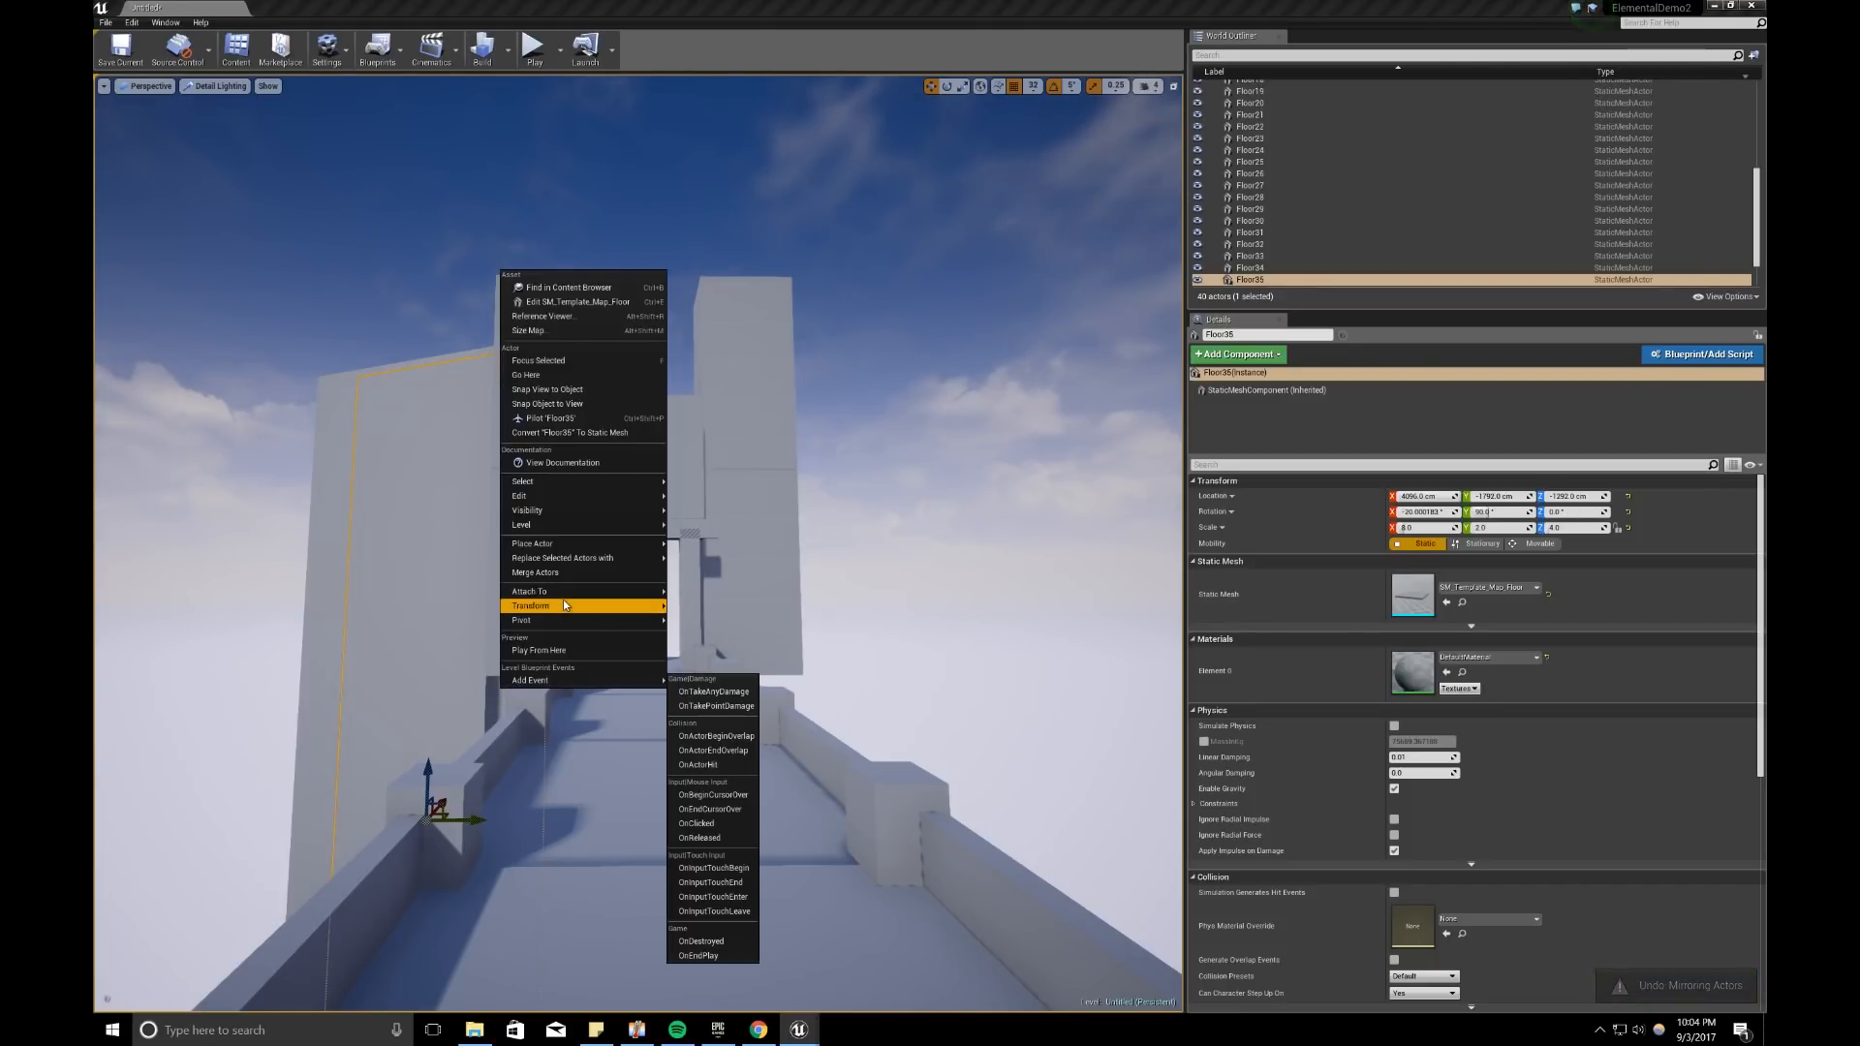
{"action": "mouse_move", "coordinate": [564, 605]}
{"action": "left_click", "coordinate": [717, 653]}
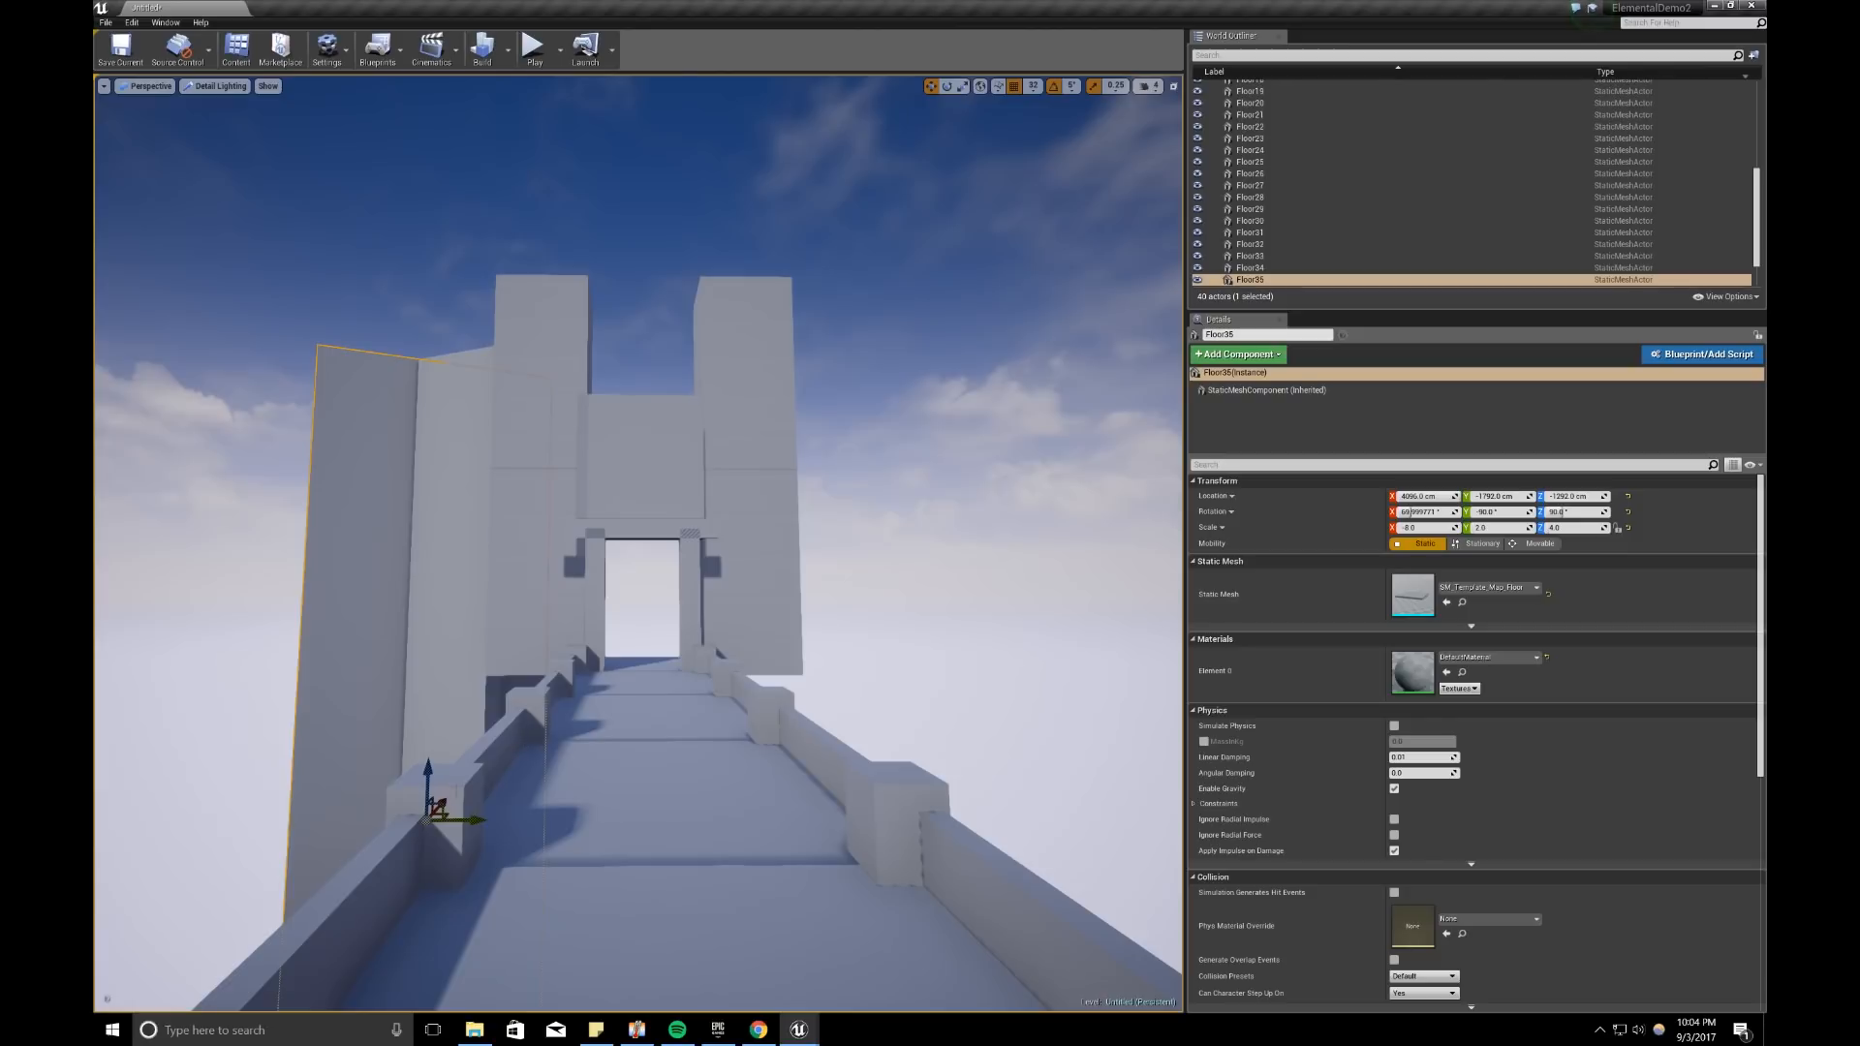
Step: Move the mirrored side wall across the path along Y and align it against the positive-Y tower's outer side
{"action": "left_click_drag", "start_coordinate": [474, 819], "coordinate": [956, 833]}
{"action": "right_click_drag", "start_coordinate": [954, 833], "coordinate": [911, 828]}
{"action": "key", "text": "d"}
{"action": "left_click_drag", "start_coordinate": [928, 843], "coordinate": [917, 844]}
{"action": "right_click_drag", "start_coordinate": [917, 845], "coordinate": [971, 846]}
{"action": "key", "text": "a"}
{"action": "key", "text": "s"}
{"action": "left_click_drag", "start_coordinate": [925, 776], "coordinate": [888, 755]}
Step: Deselect the wall and compare the blocked-out gate, towers and side walls with the concept image
{"action": "left_click", "coordinate": [1014, 671]}
{"action": "right_click_drag", "start_coordinate": [921, 708], "coordinate": [921, 708]}
{"action": "key", "text": "a"}
{"action": "key", "text": "s"}
{"action": "key", "text": "w"}
{"action": "key", "text": "g"}
{"action": "key", "text": "g"}
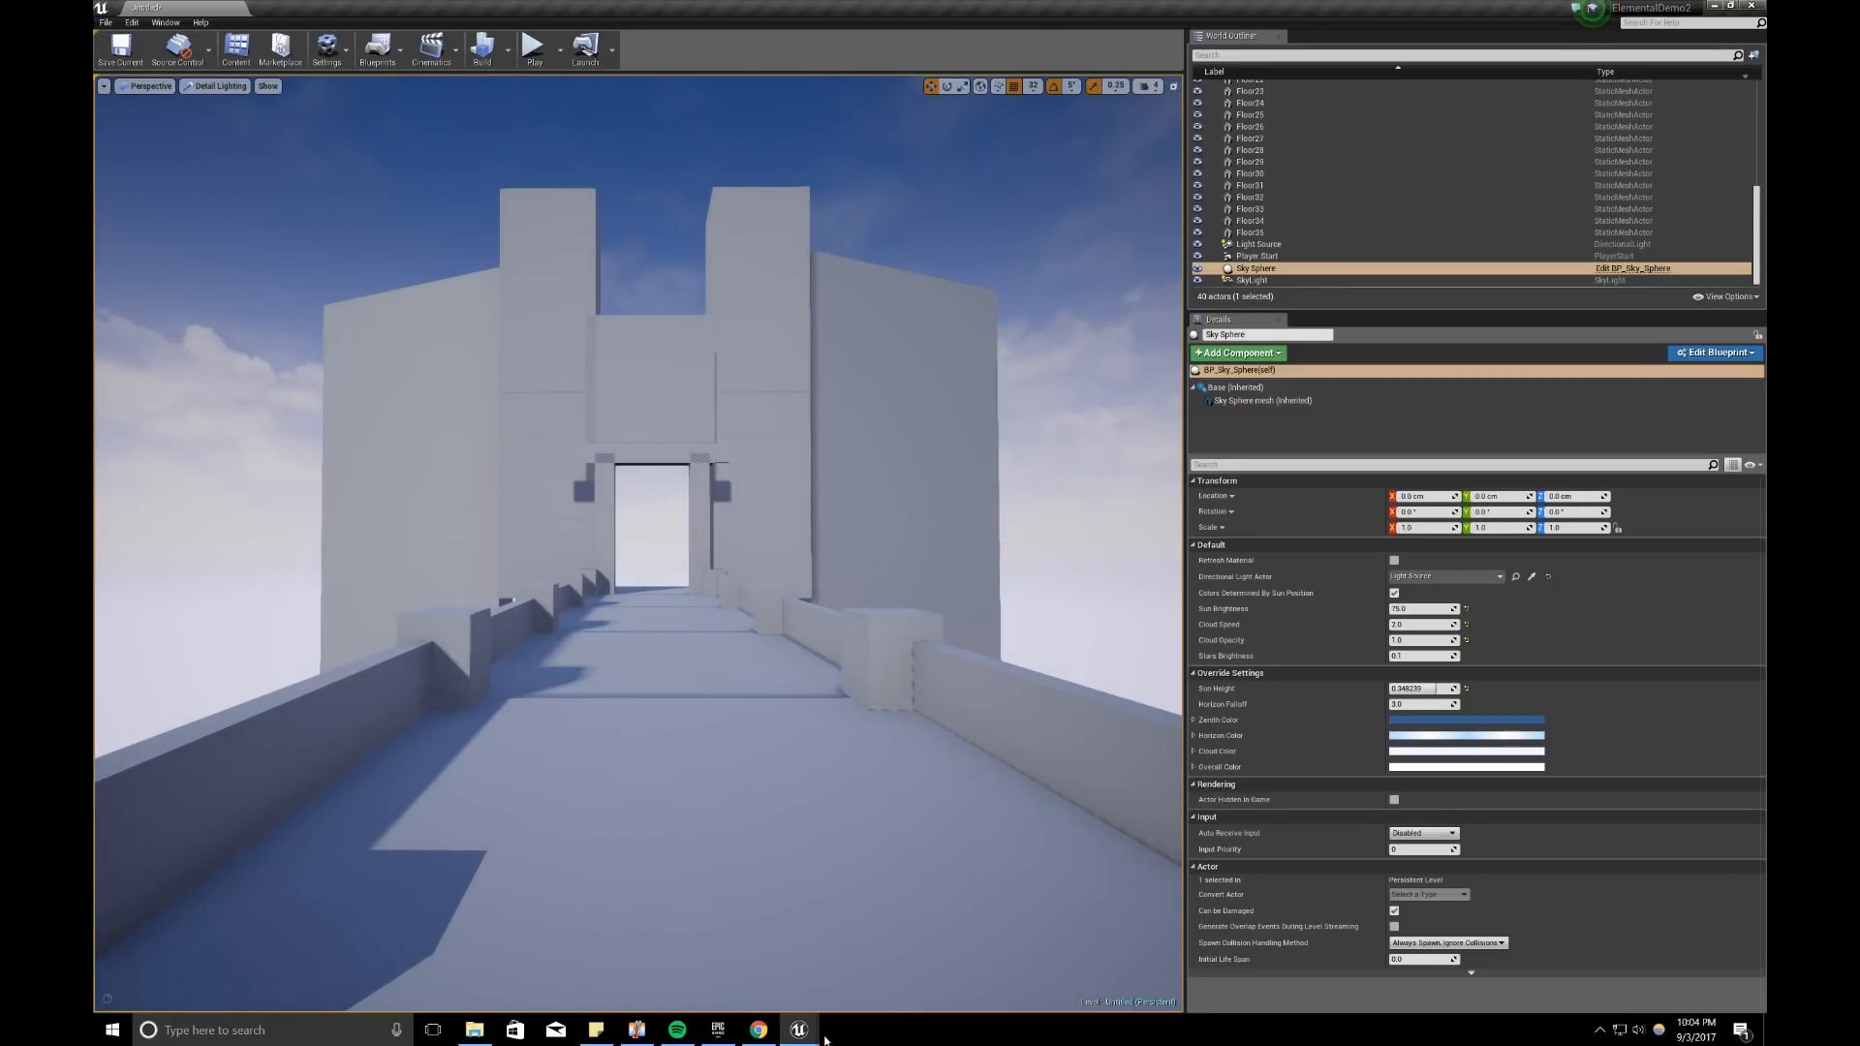
{"action": "left_click", "coordinate": [758, 1029]}
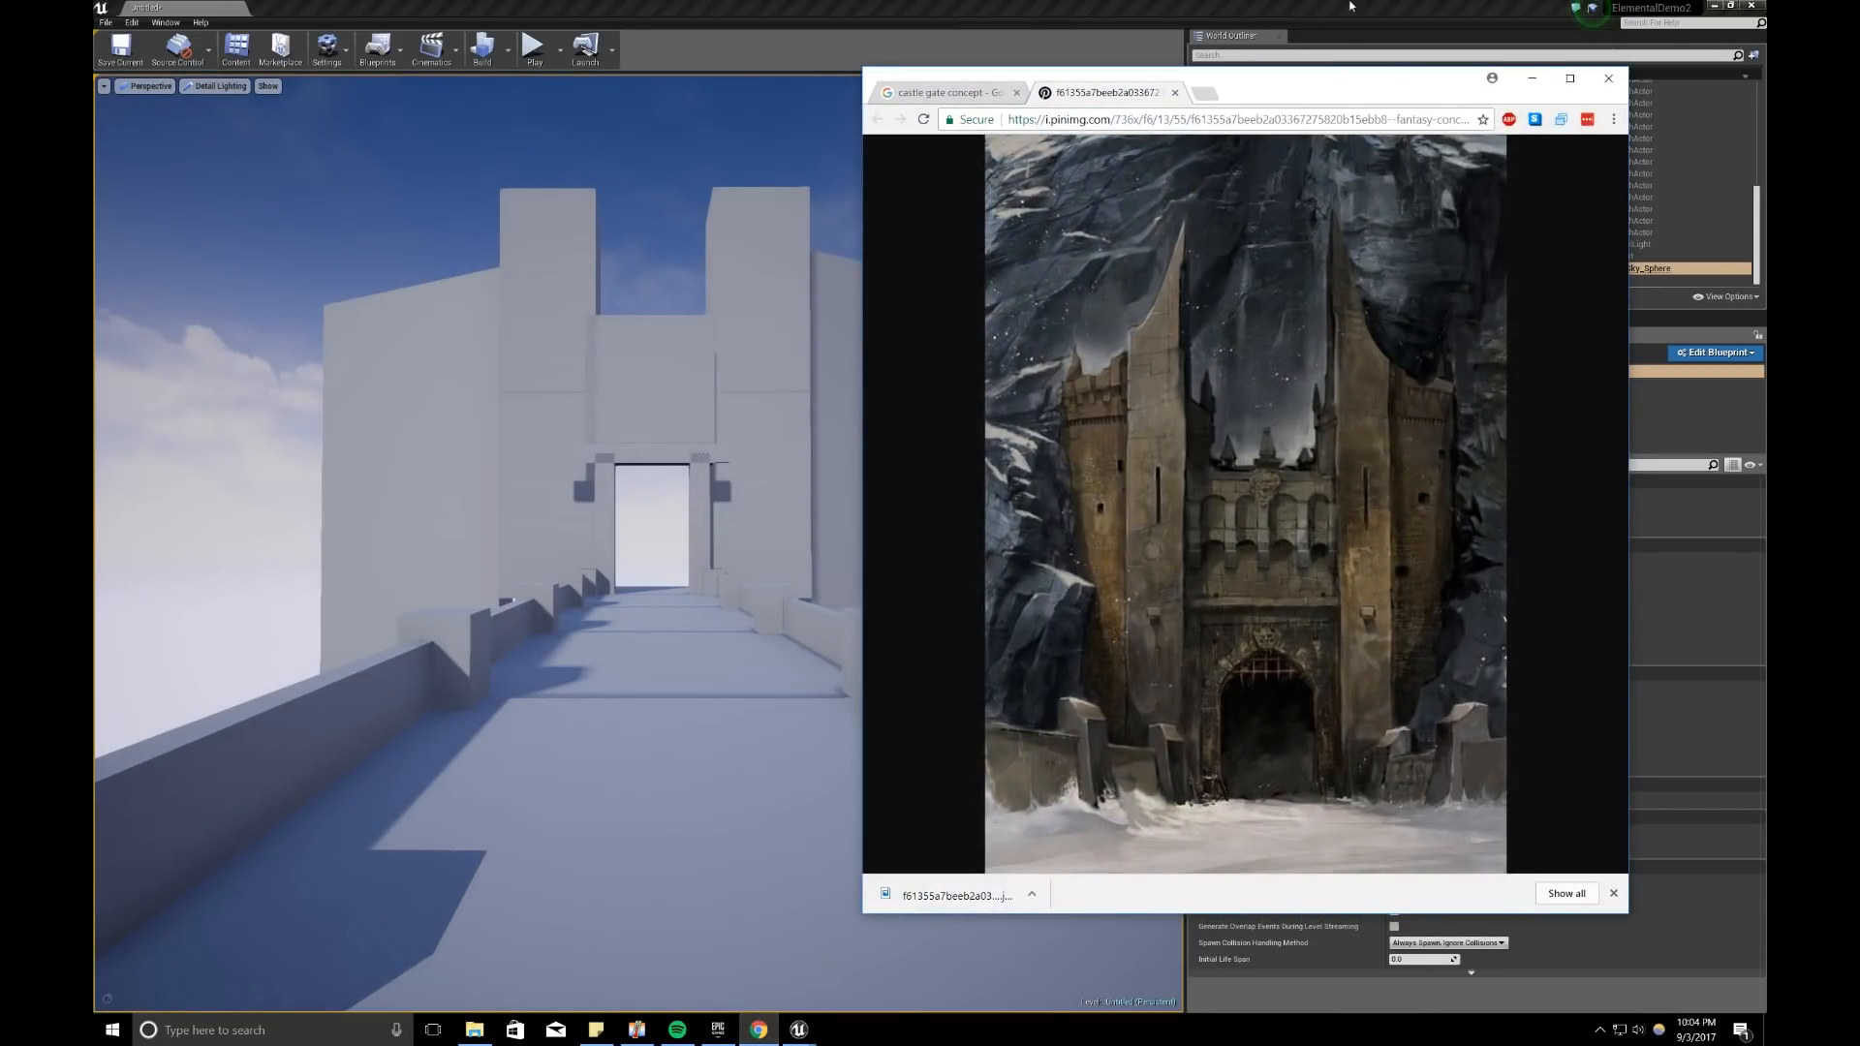
{"action": "left_click_drag", "start_coordinate": [1327, 80], "coordinate": [1464, 131]}
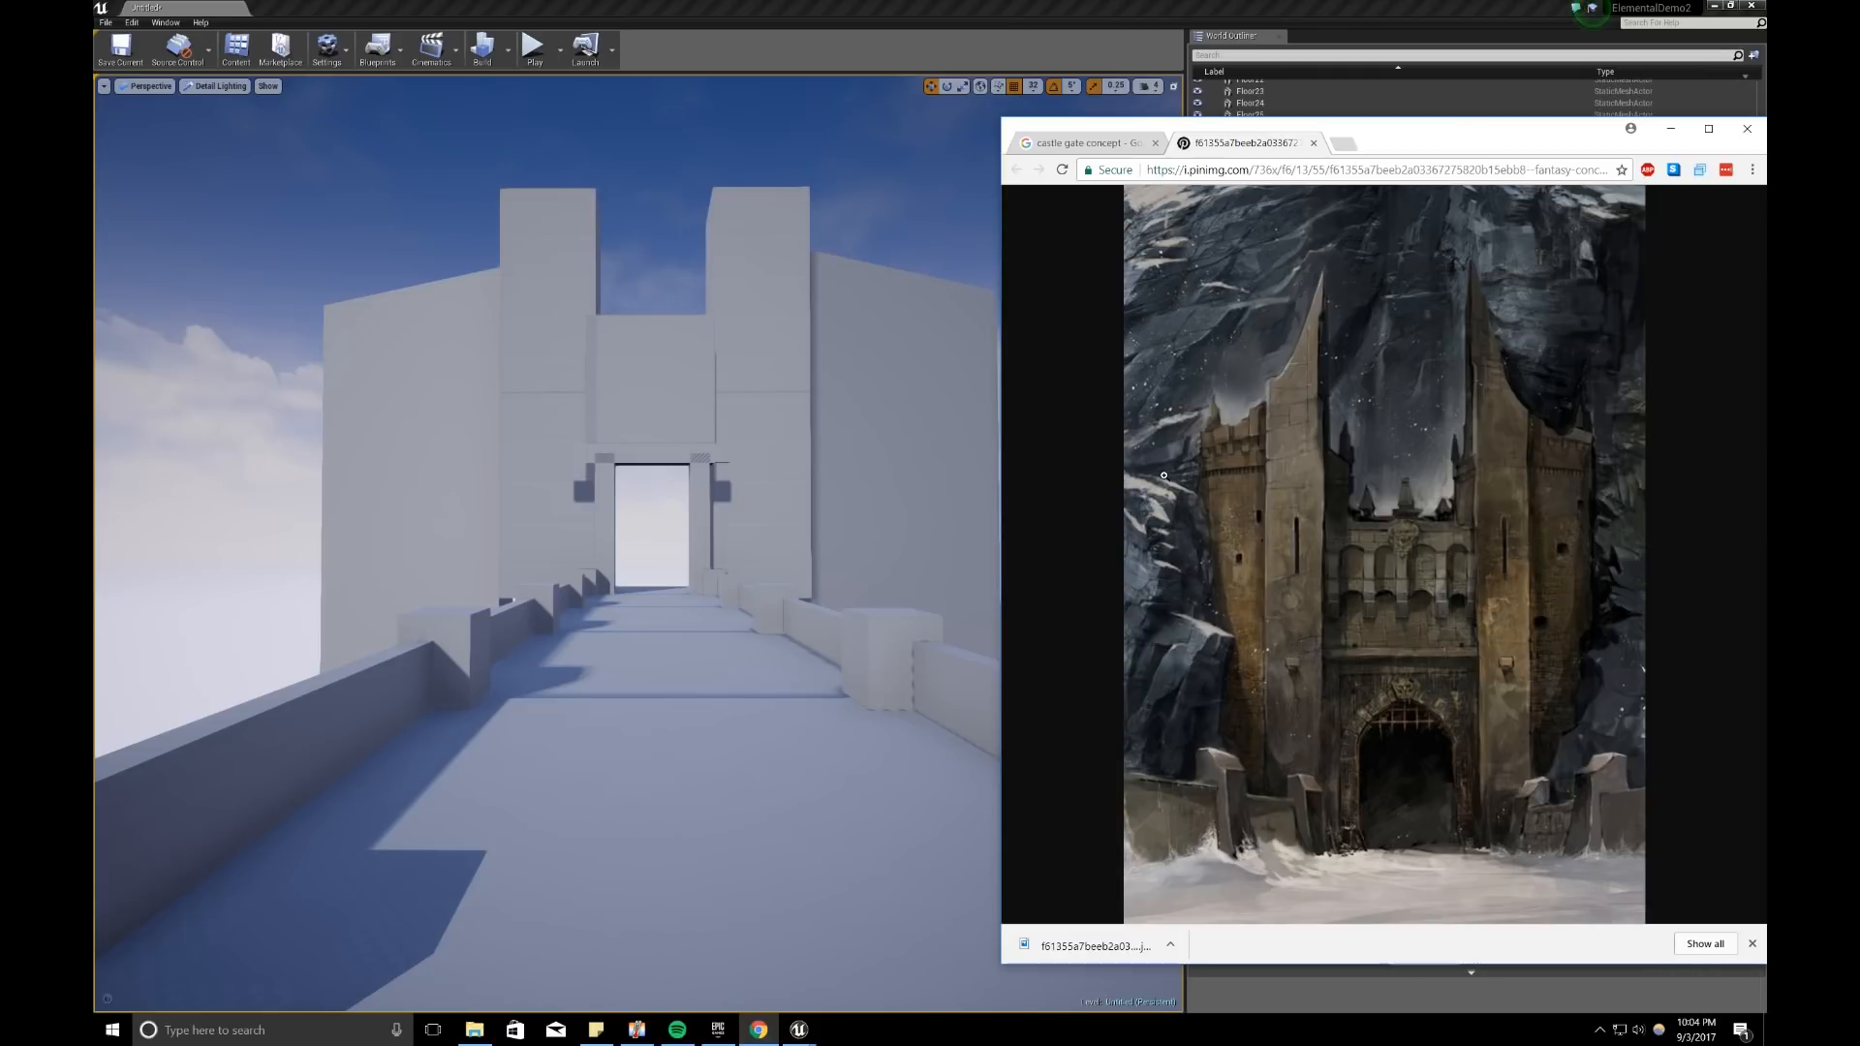
{"action": "left_click", "coordinate": [1673, 135]}
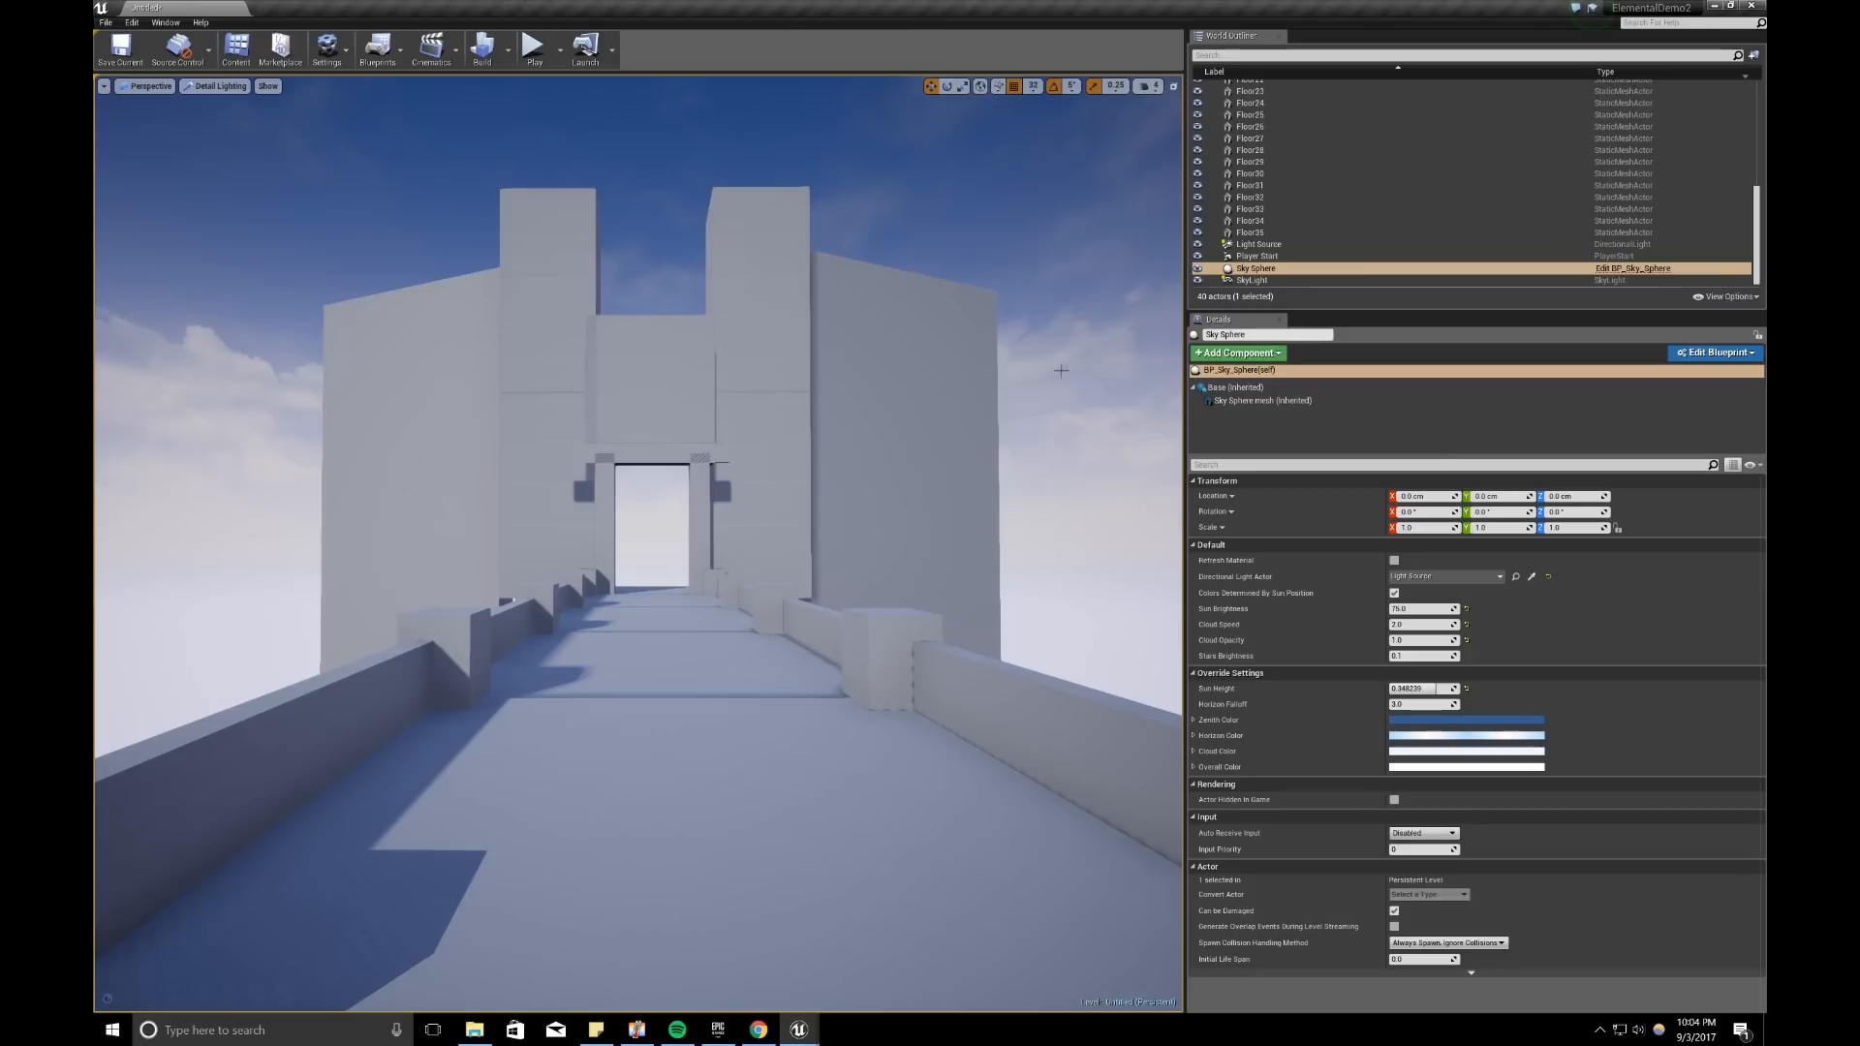
Step: Duplicate a path floor block along Y to -1280 cm beside the path and set the copy's X scale to 4
{"action": "left_click", "coordinate": [658, 655]}
{"action": "left_click_drag", "start_coordinate": [697, 647], "coordinate": [291, 671], "text": "alt"}
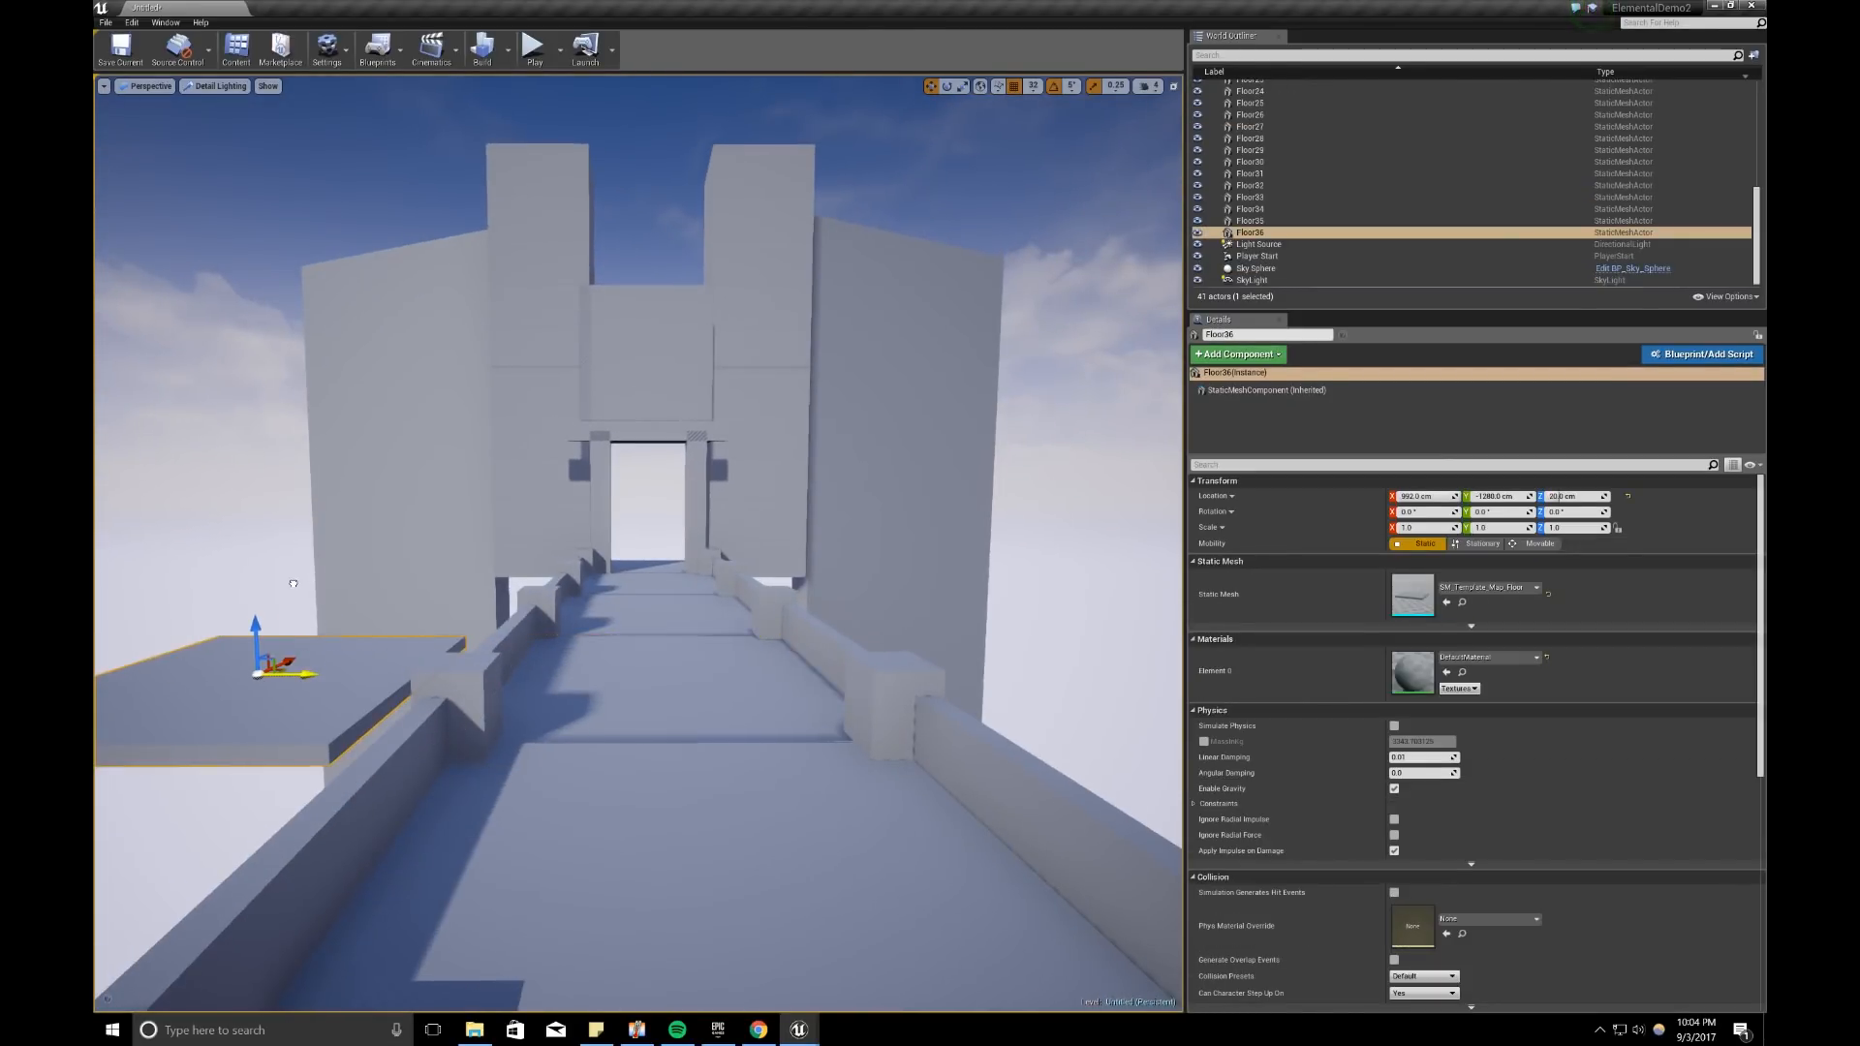
{"action": "left_click", "coordinate": [1420, 528]}
{"action": "type", "text": "4"}
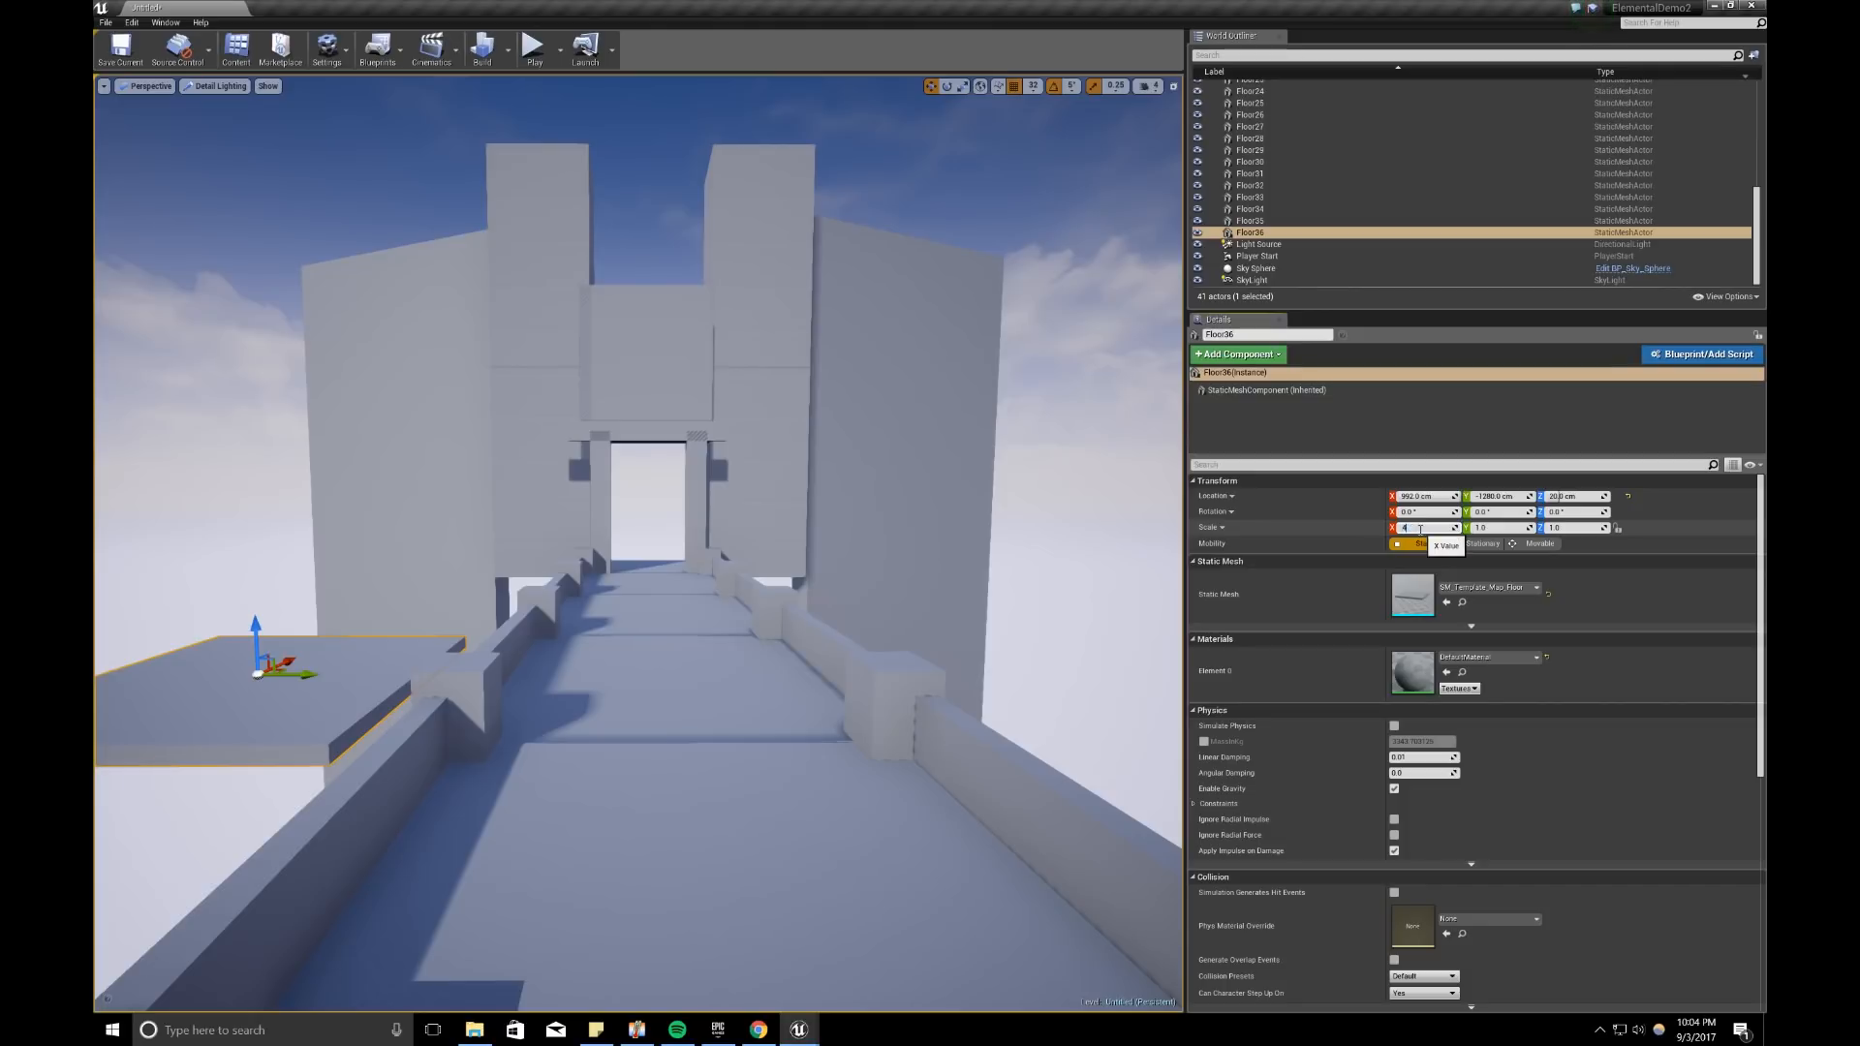
{"action": "key", "text": "Return"}
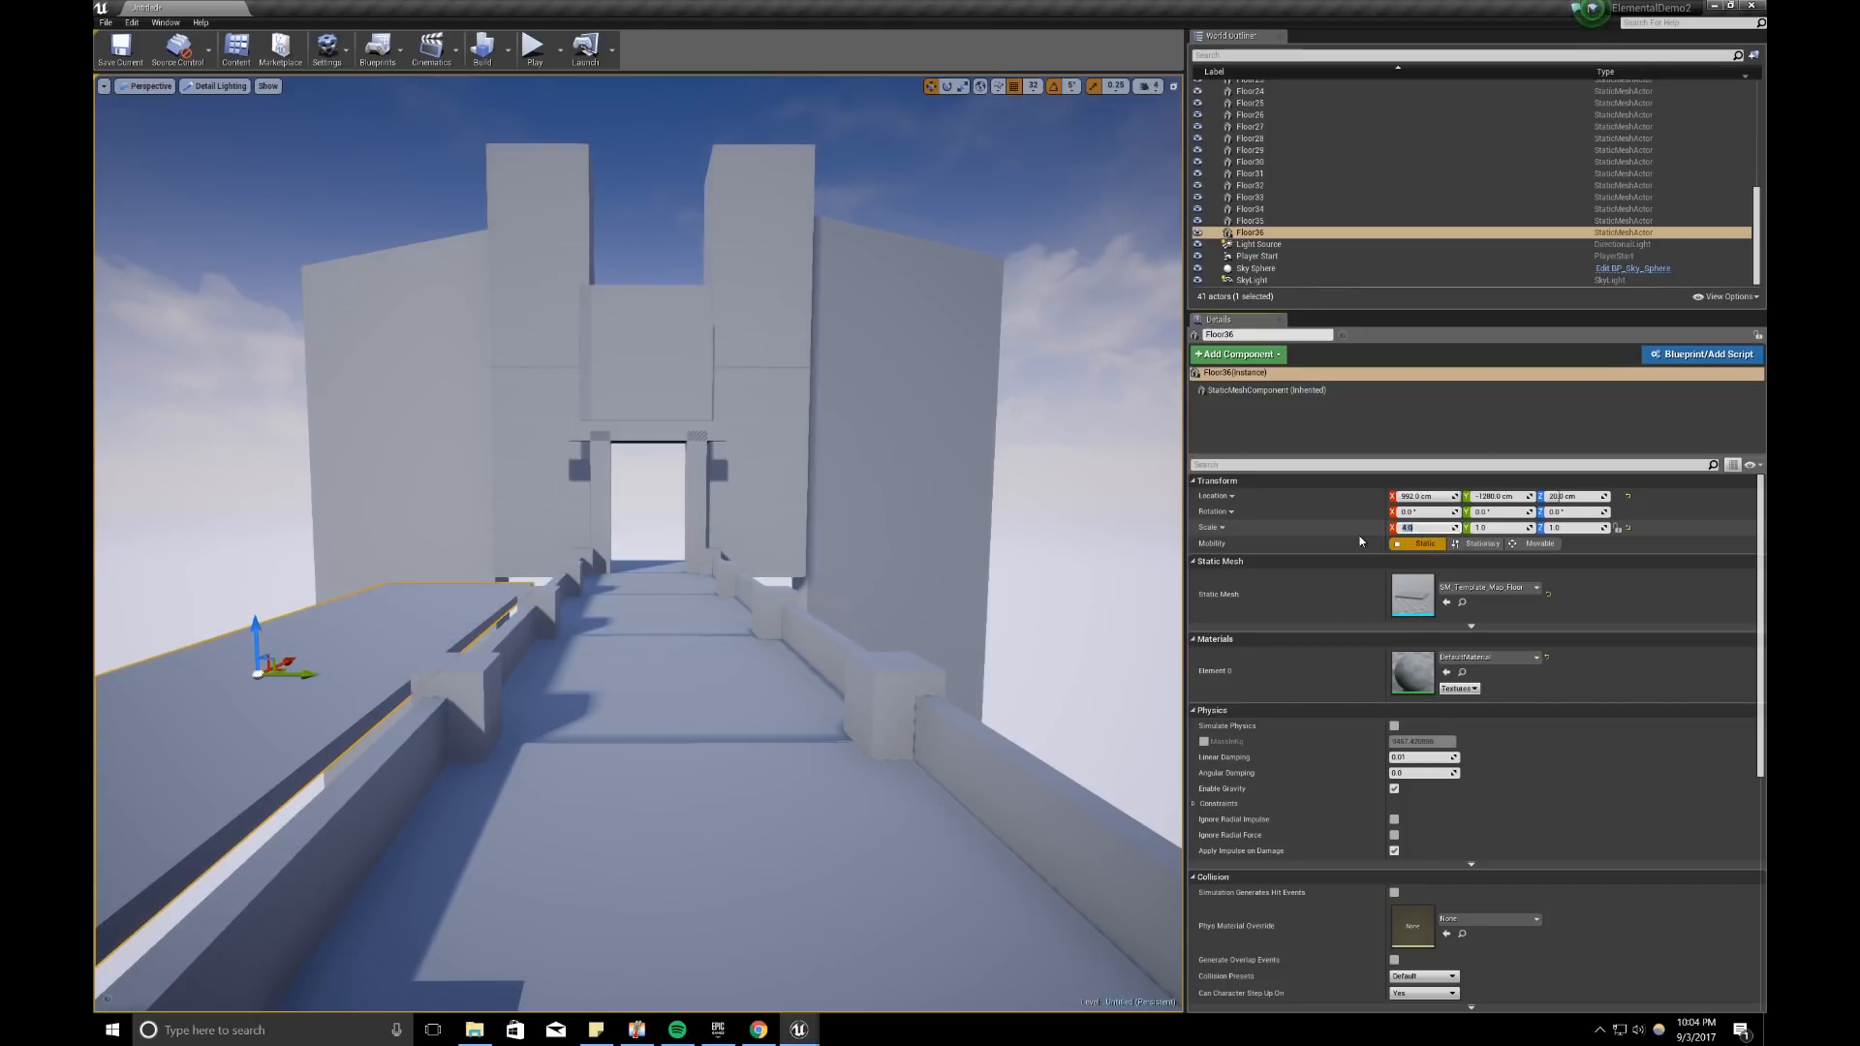
Step: Widen the new ground block beside the path, trying a Y scale of 4 and settling on 2
{"action": "left_click", "coordinate": [1497, 528]}
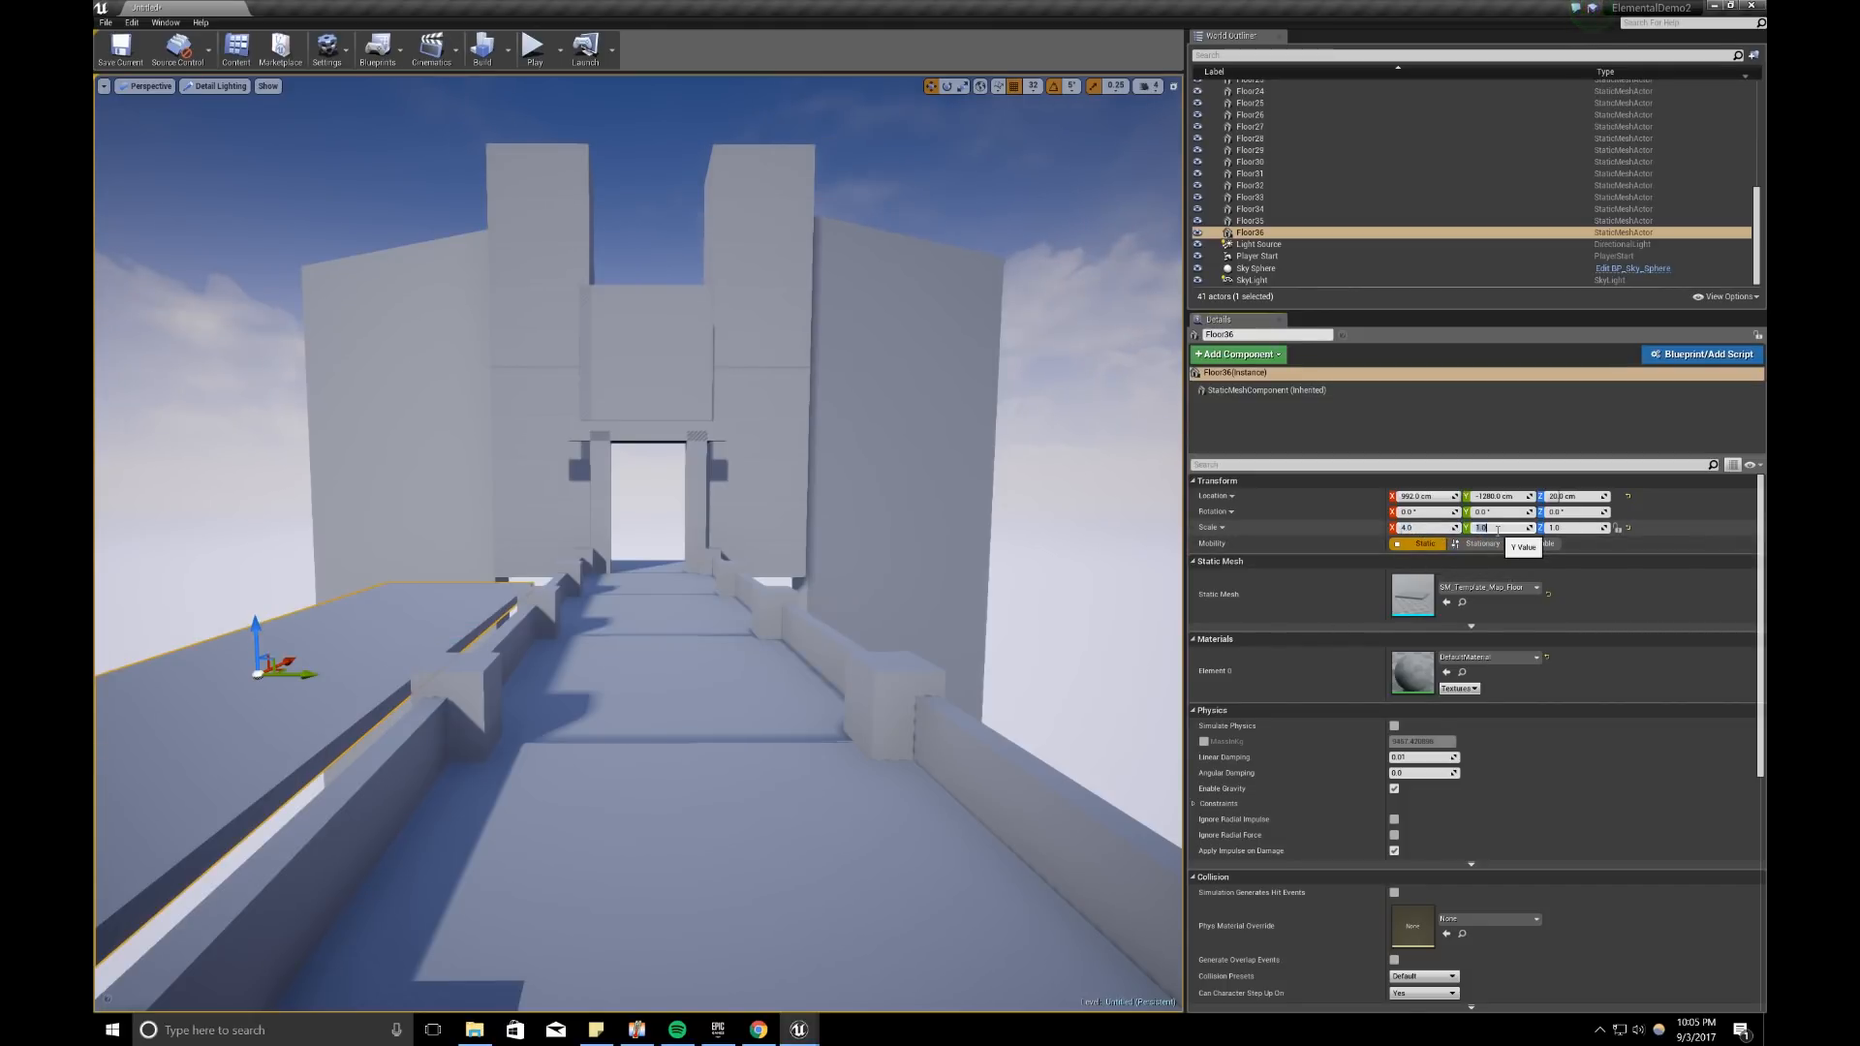
{"action": "type", "text": "4"}
{"action": "key", "text": "Return"}
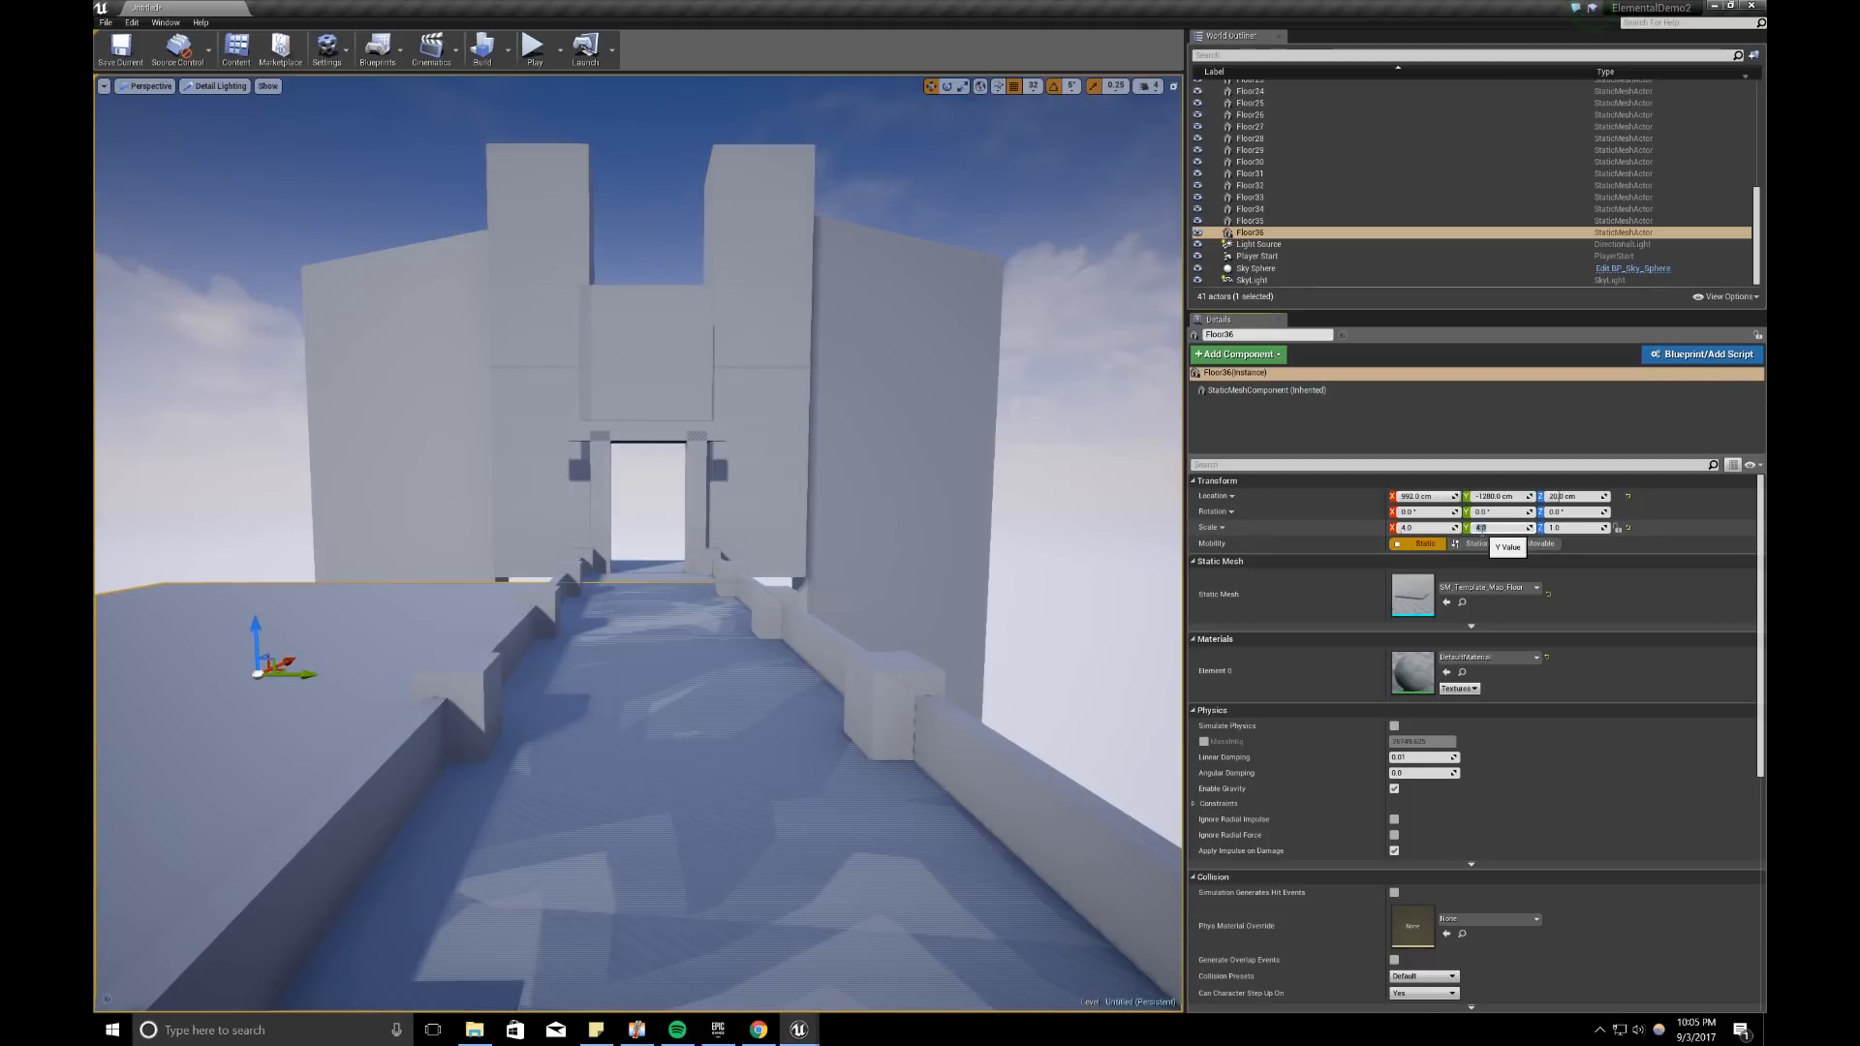
{"action": "type", "text": "2"}
{"action": "key", "text": "Return"}
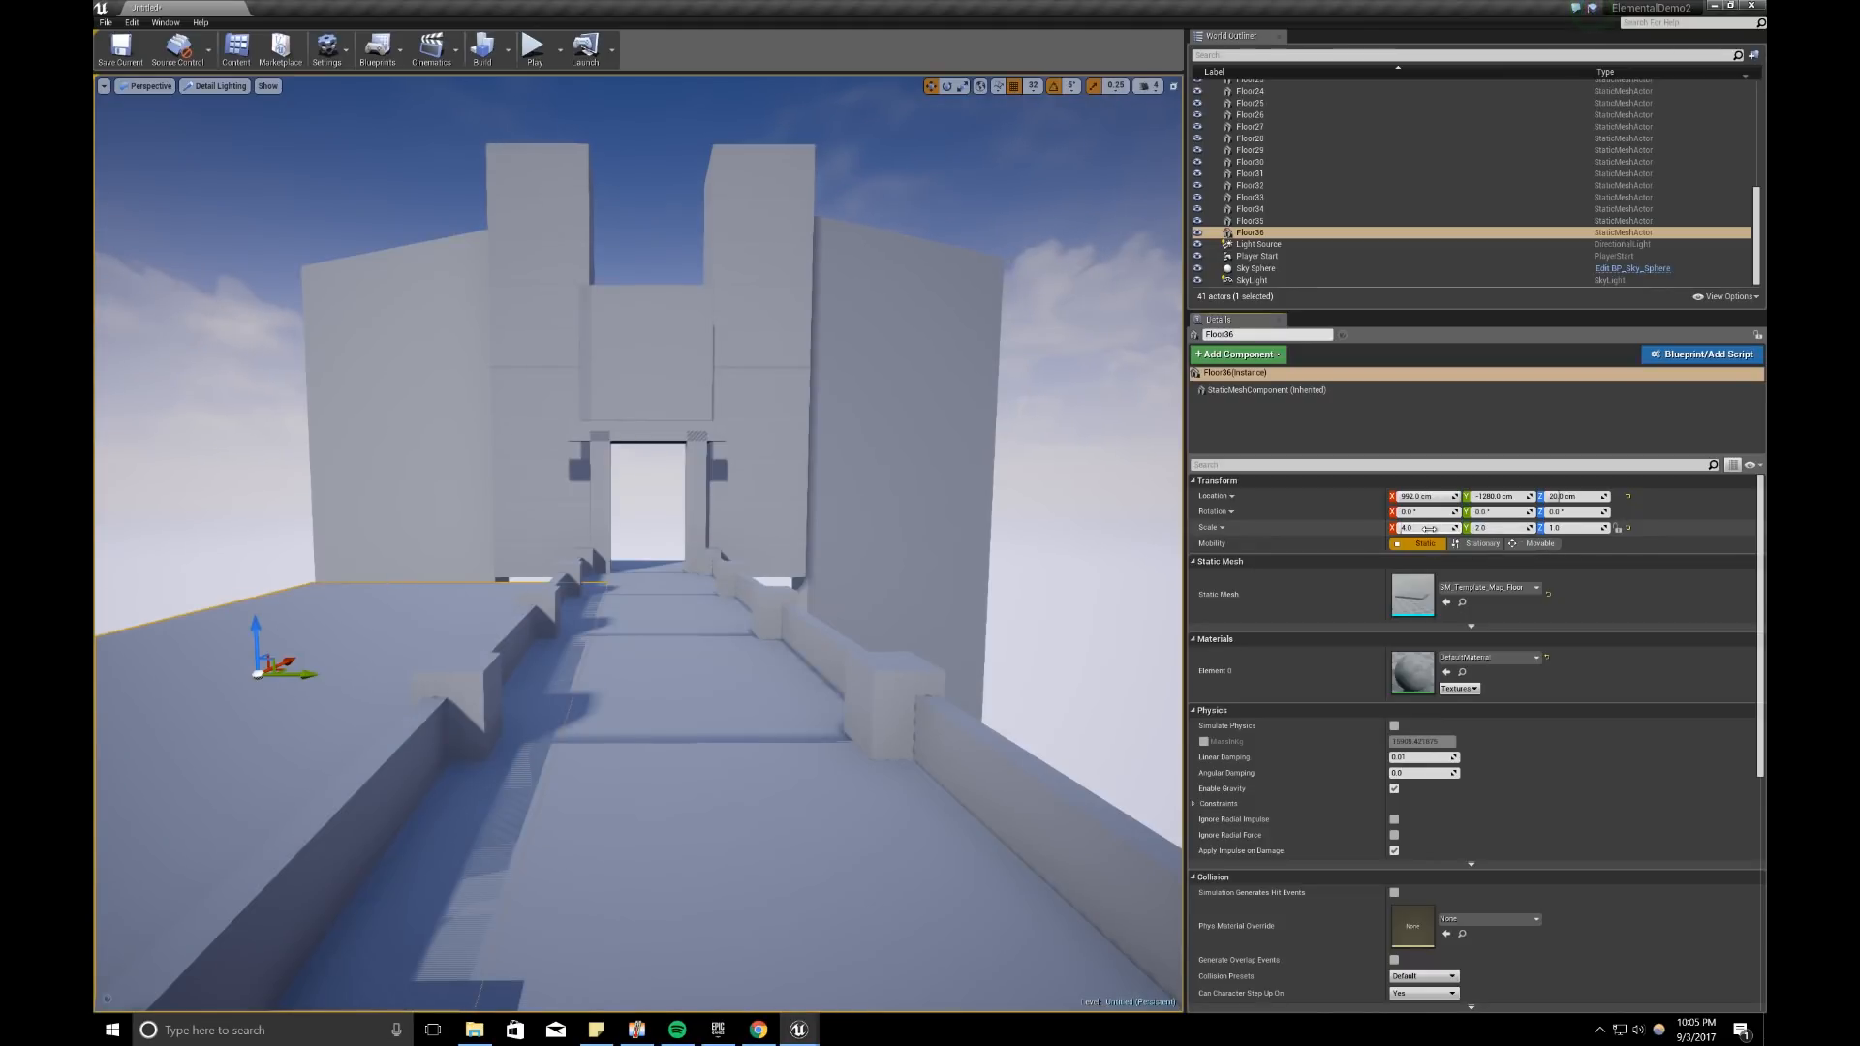
Step: Set the ground block's X scale to 2 and thicken it with a Z scale of 2, increased to 4
{"action": "type", "text": "2"}
{"action": "key", "text": "Return"}
{"action": "left_click", "coordinate": [1552, 528]}
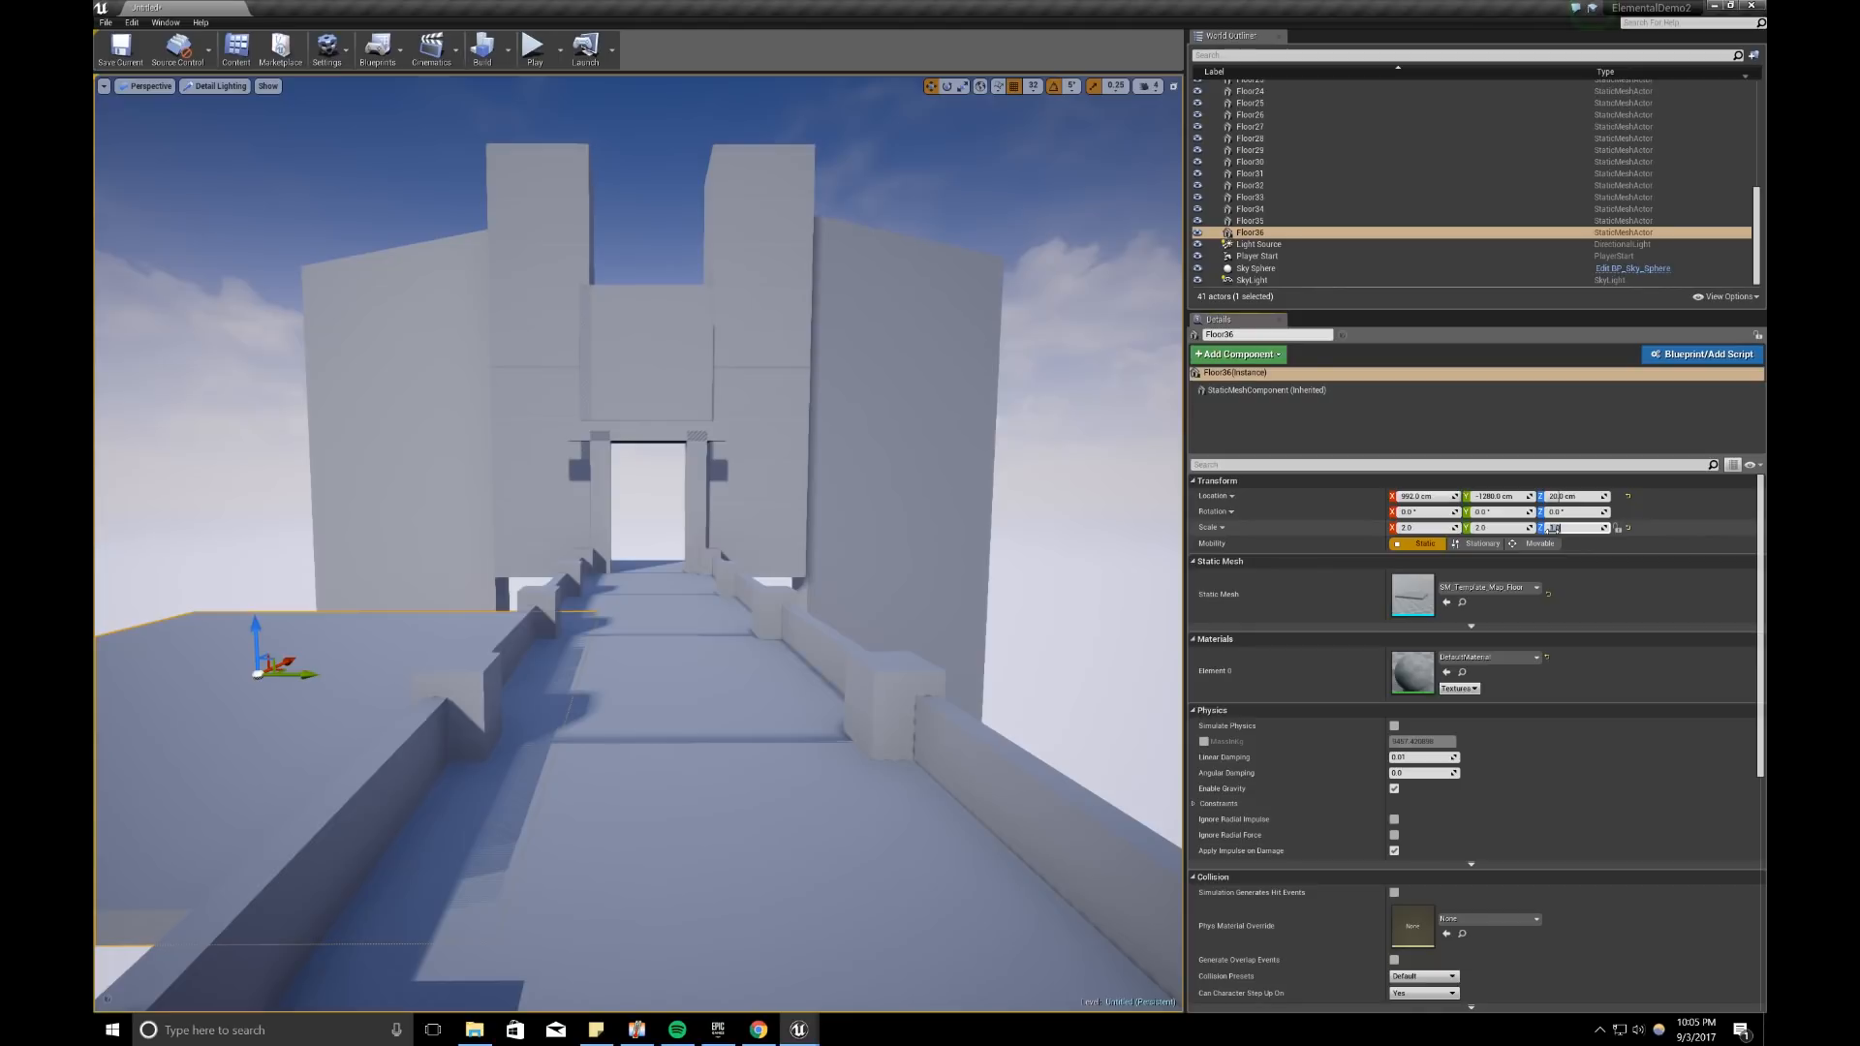
{"action": "type", "text": "2"}
{"action": "key", "text": "Return"}
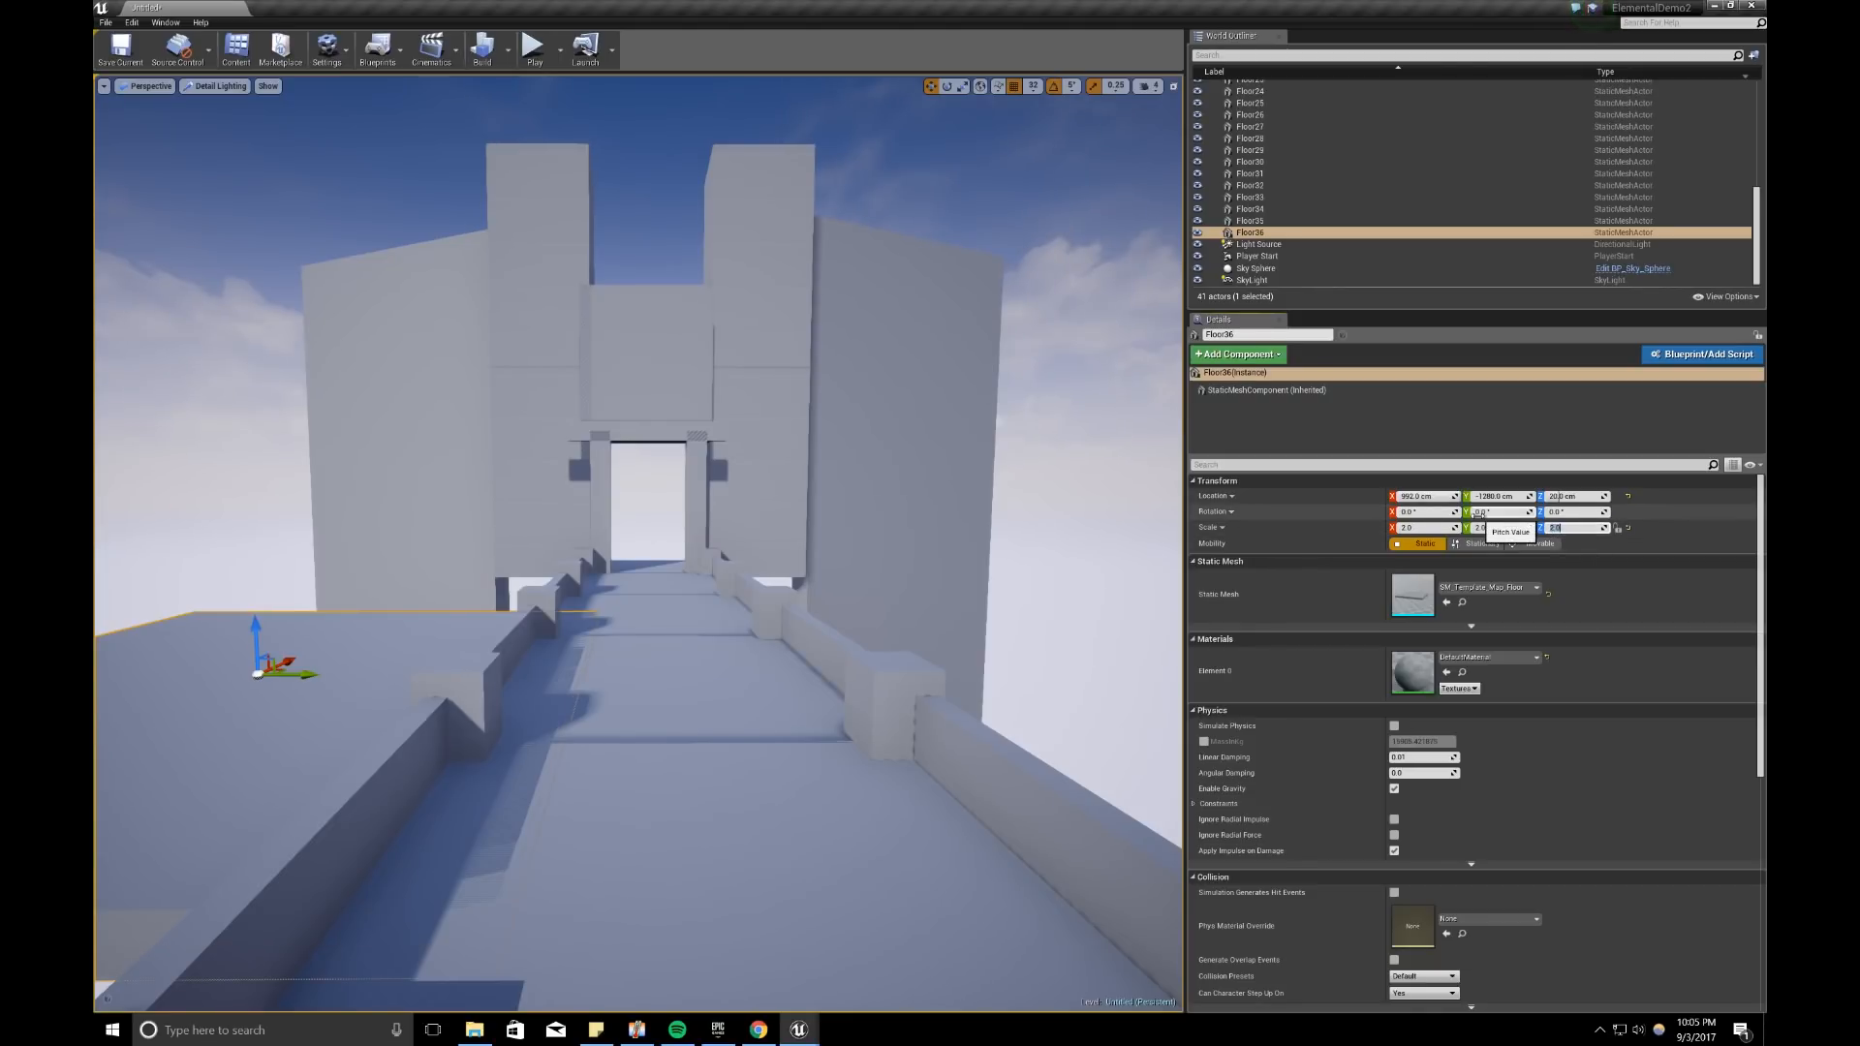
{"action": "type", "text": "4"}
{"action": "key", "text": "Return"}
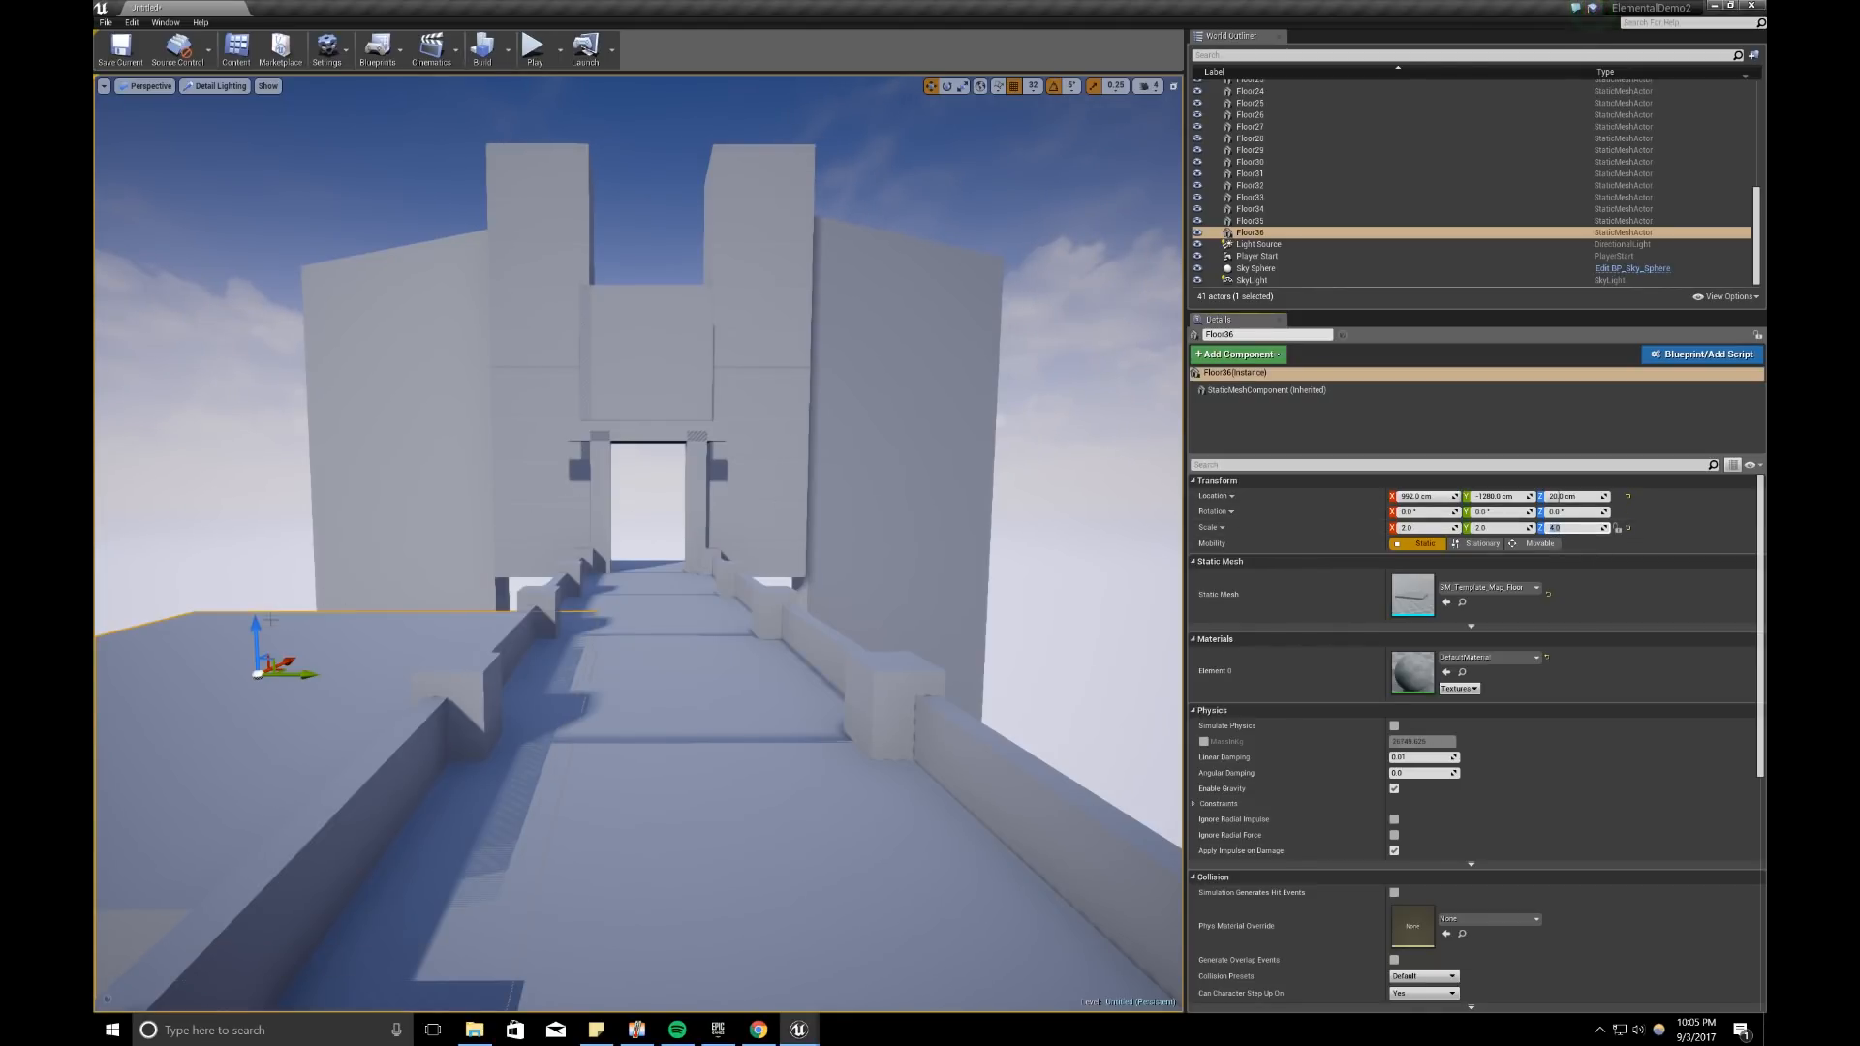
Step: Raise the ground block above the path and increase its Z scale to 8 and on to 16
{"action": "left_click_drag", "start_coordinate": [258, 623], "coordinate": [247, 450]}
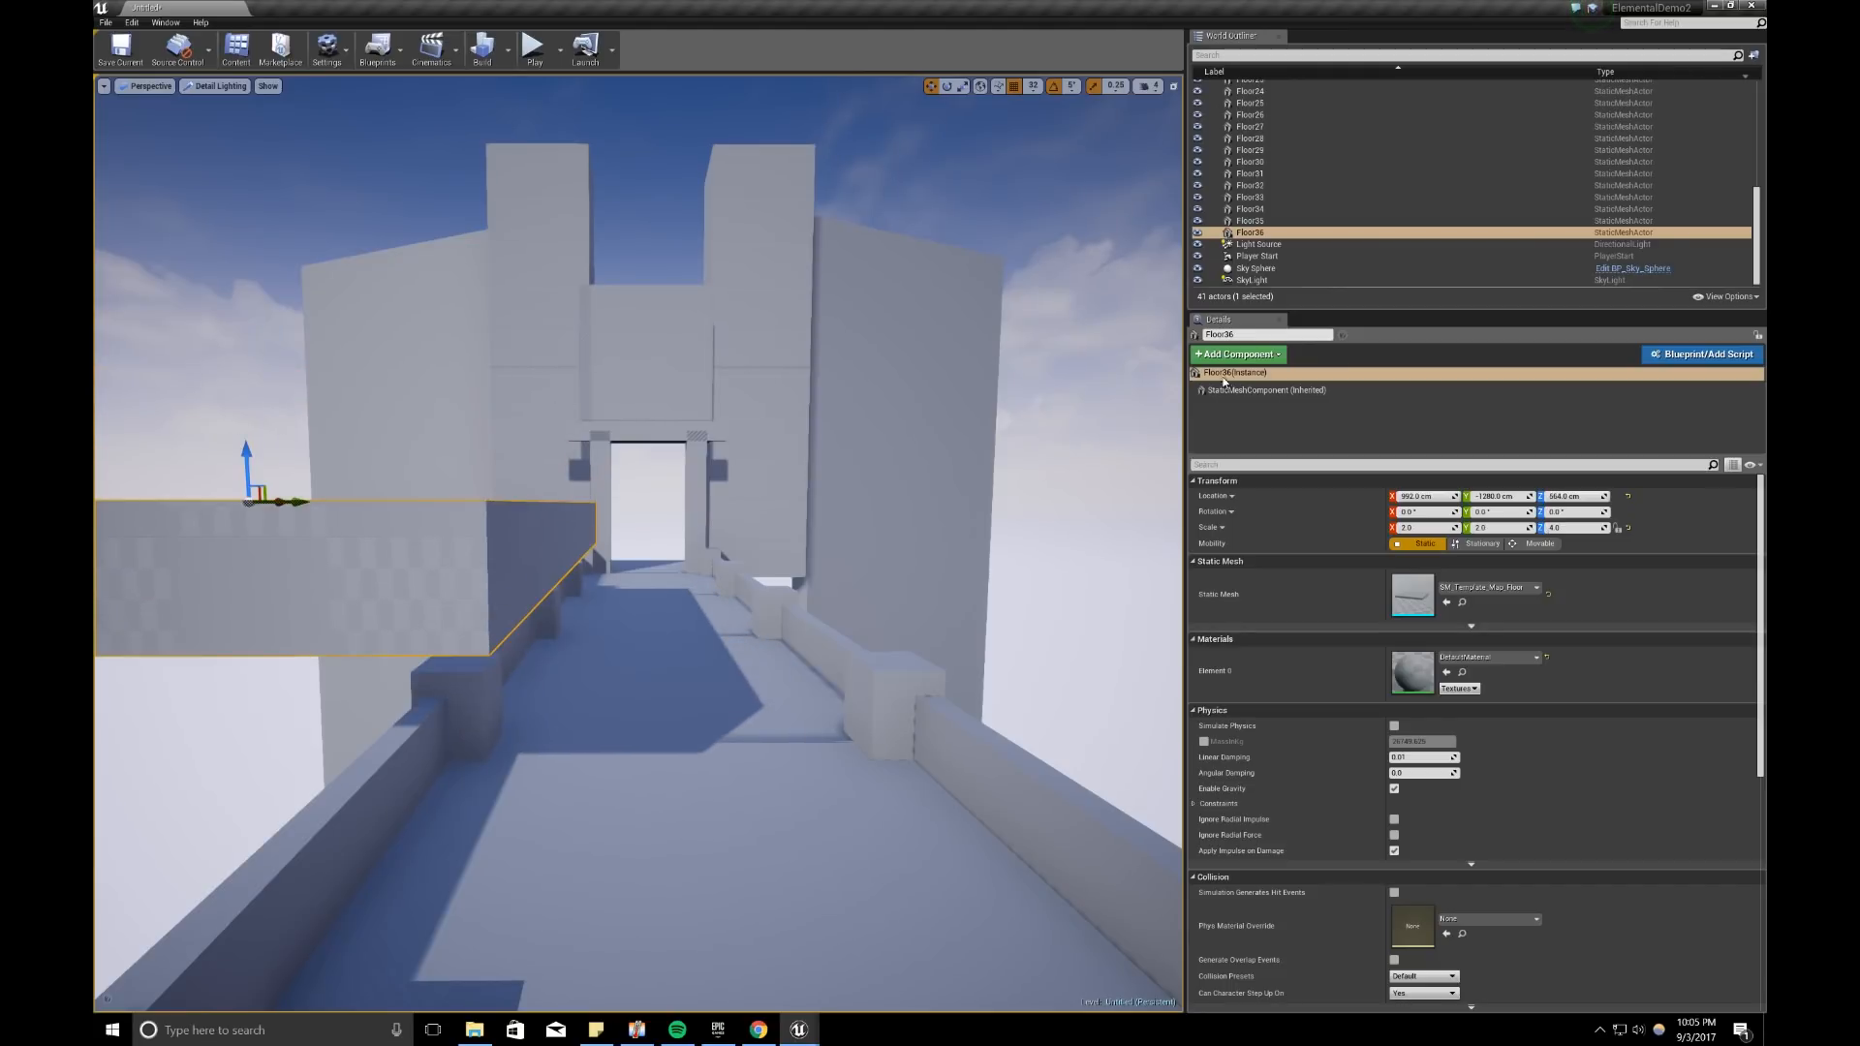
{"action": "left_click", "coordinate": [1577, 528]}
{"action": "type", "text": "8"}
{"action": "key", "text": "Return"}
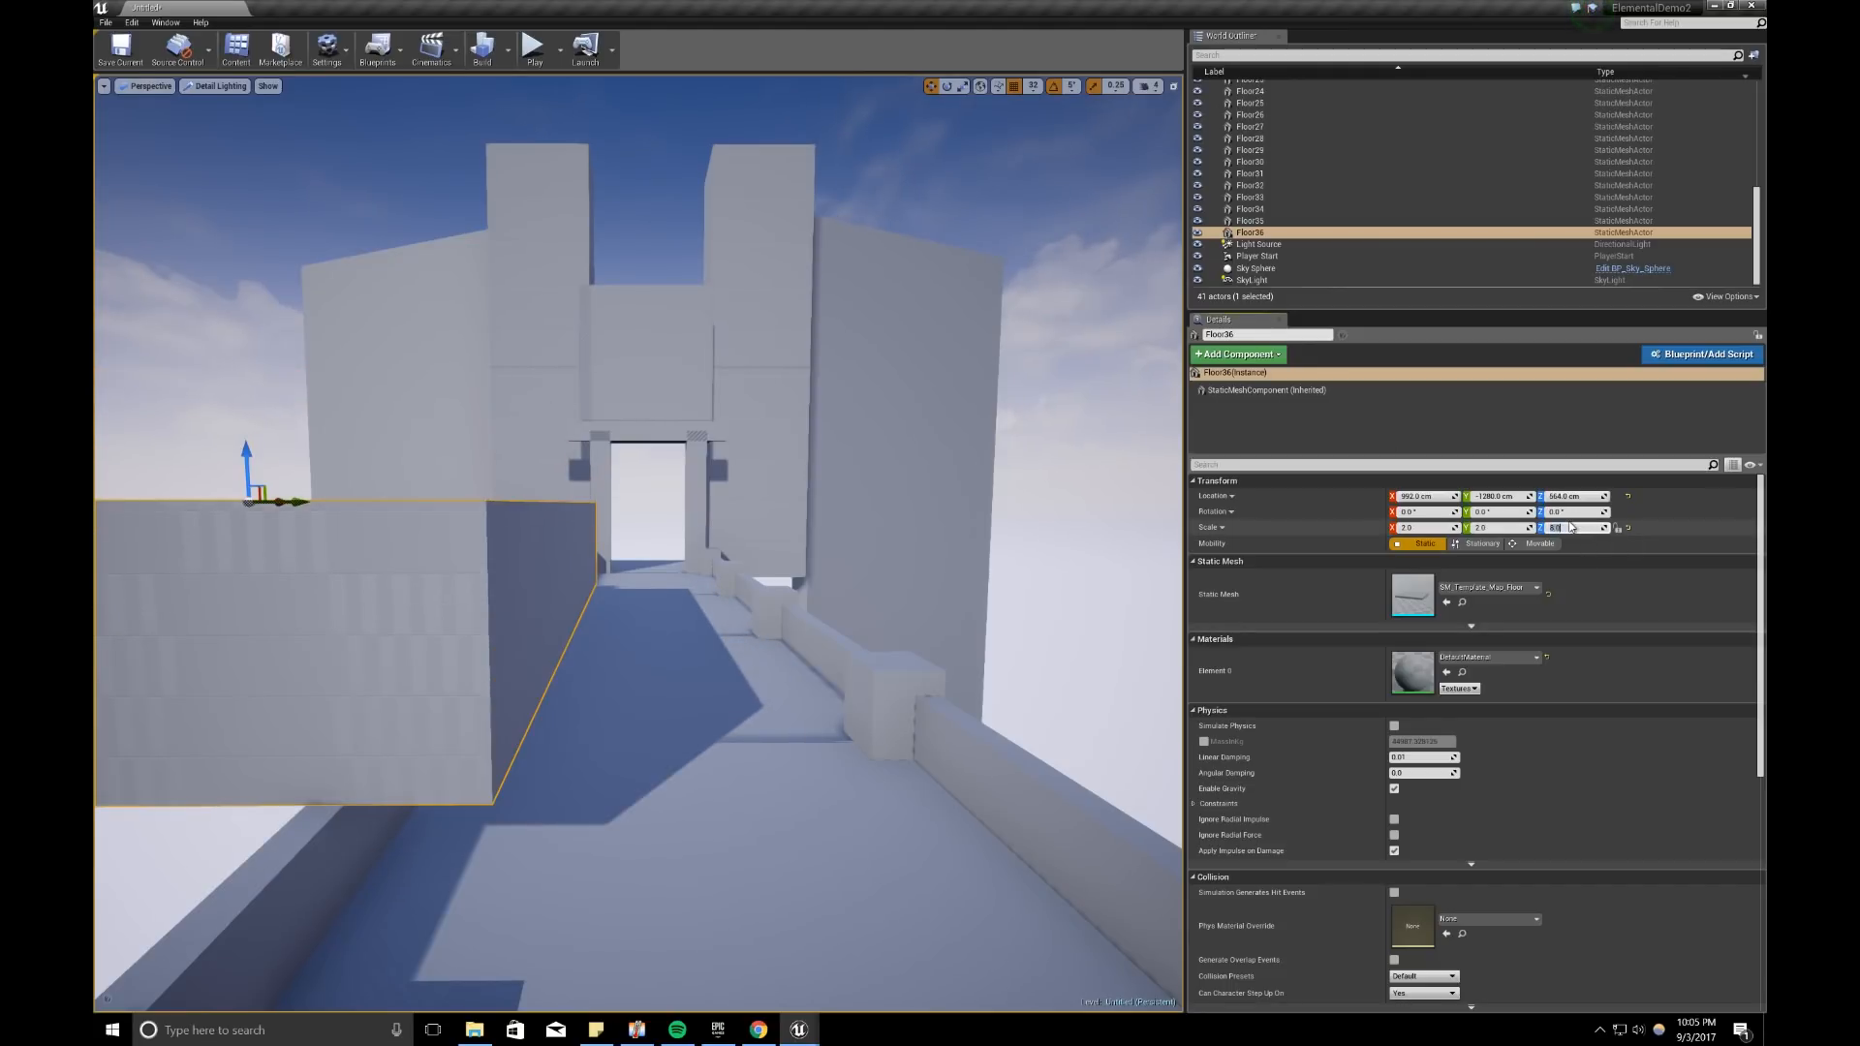
{"action": "type", "text": "16"}
{"action": "key", "text": "Return"}
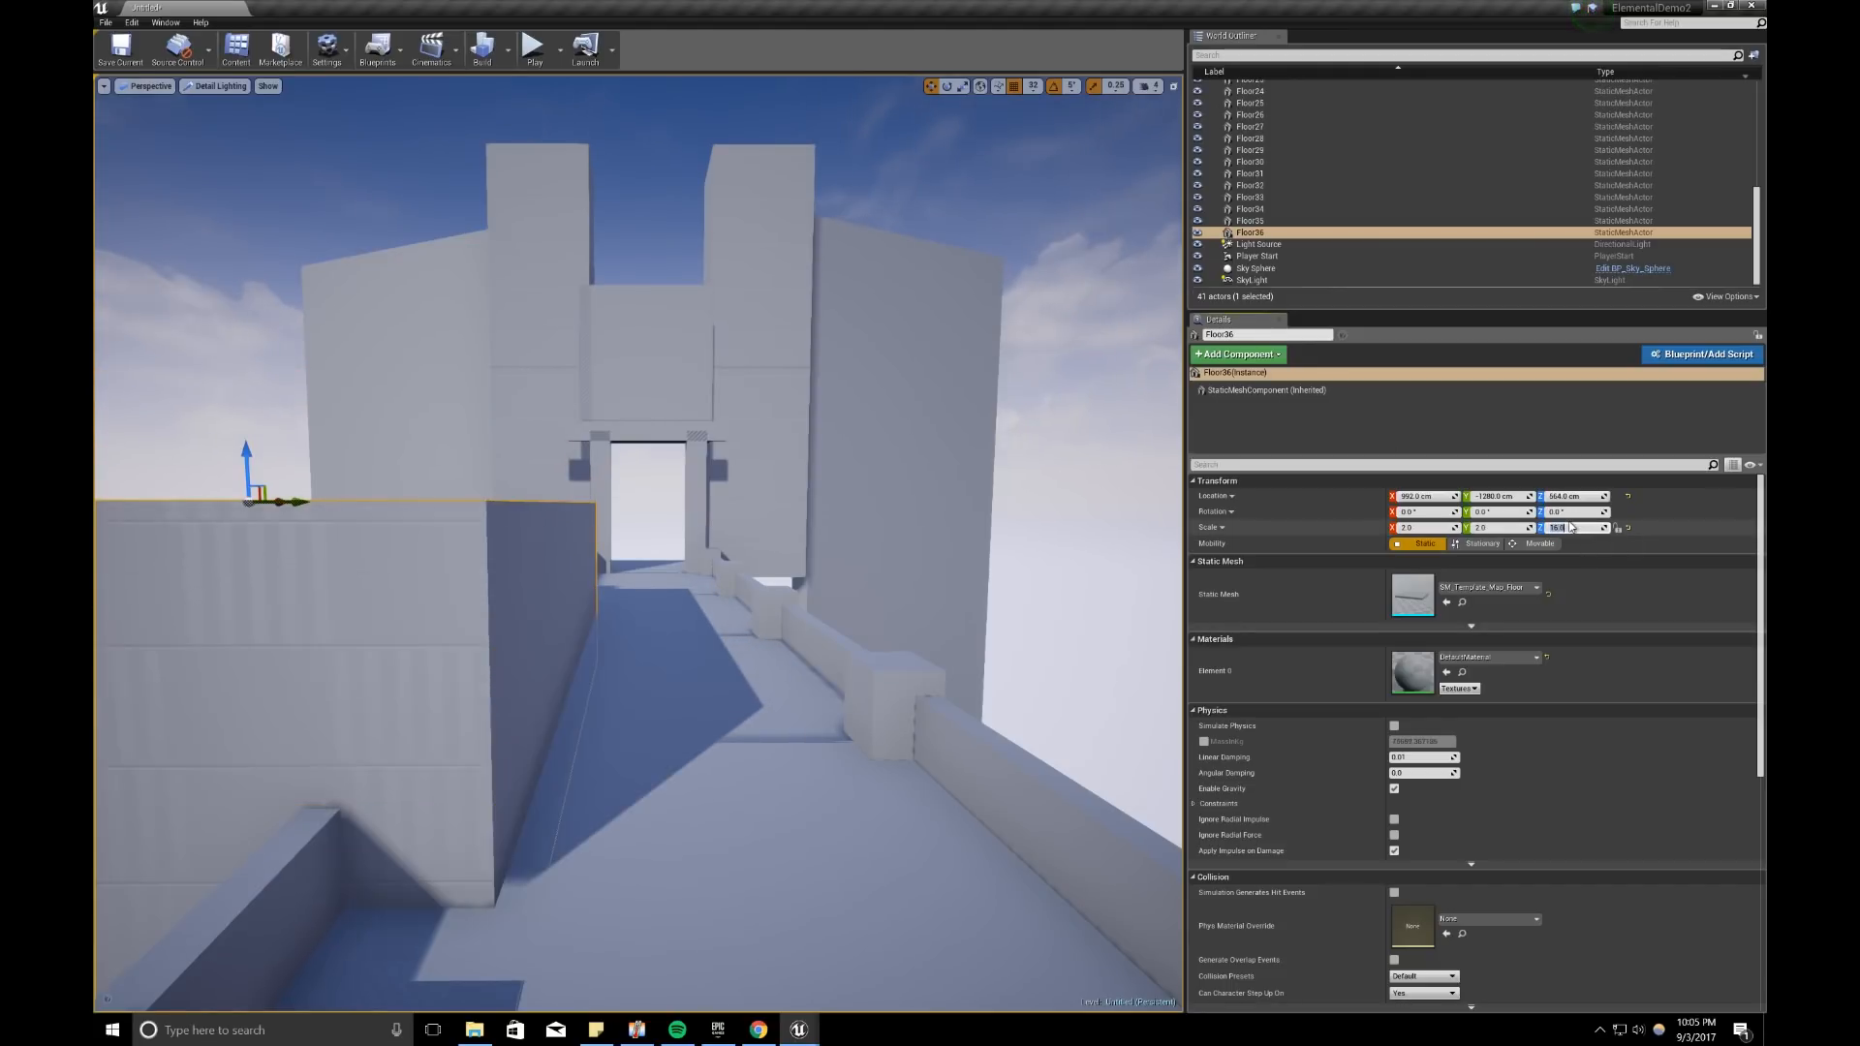
Step: Shift the thick block outward along negative Y and forward along X toward the gate's side wall
{"action": "left_click_drag", "start_coordinate": [281, 499], "coordinate": [113, 499]}
{"action": "right_click_drag", "start_coordinate": [229, 470], "coordinate": [170, 492]}
{"action": "key", "text": "e"}
{"action": "left_click_drag", "start_coordinate": [316, 494], "coordinate": [471, 411]}
{"action": "right_click_drag", "start_coordinate": [471, 411], "coordinate": [506, 380]}
{"action": "key", "text": "s"}
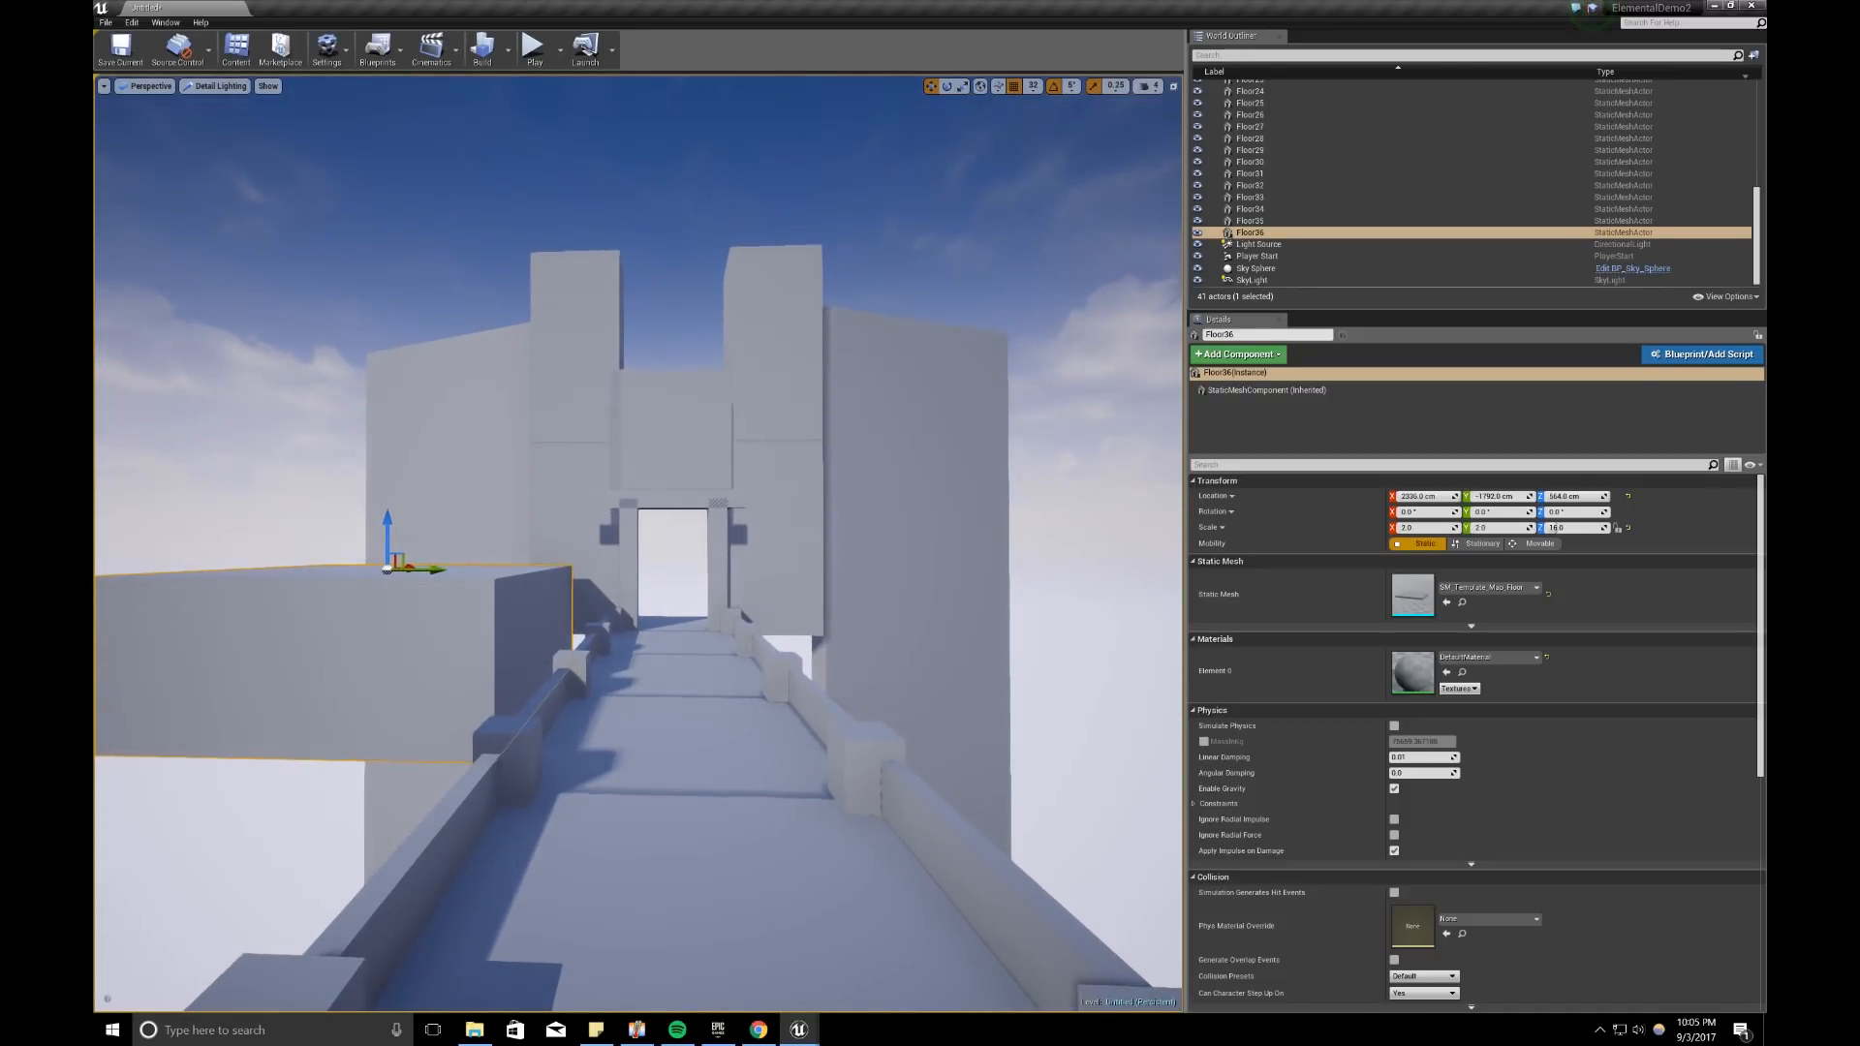
Step: Check the concept image in Chrome, move the block up against the negative-Y side wall and tilt it to -20° about X
{"action": "left_click", "coordinate": [752, 1041]}
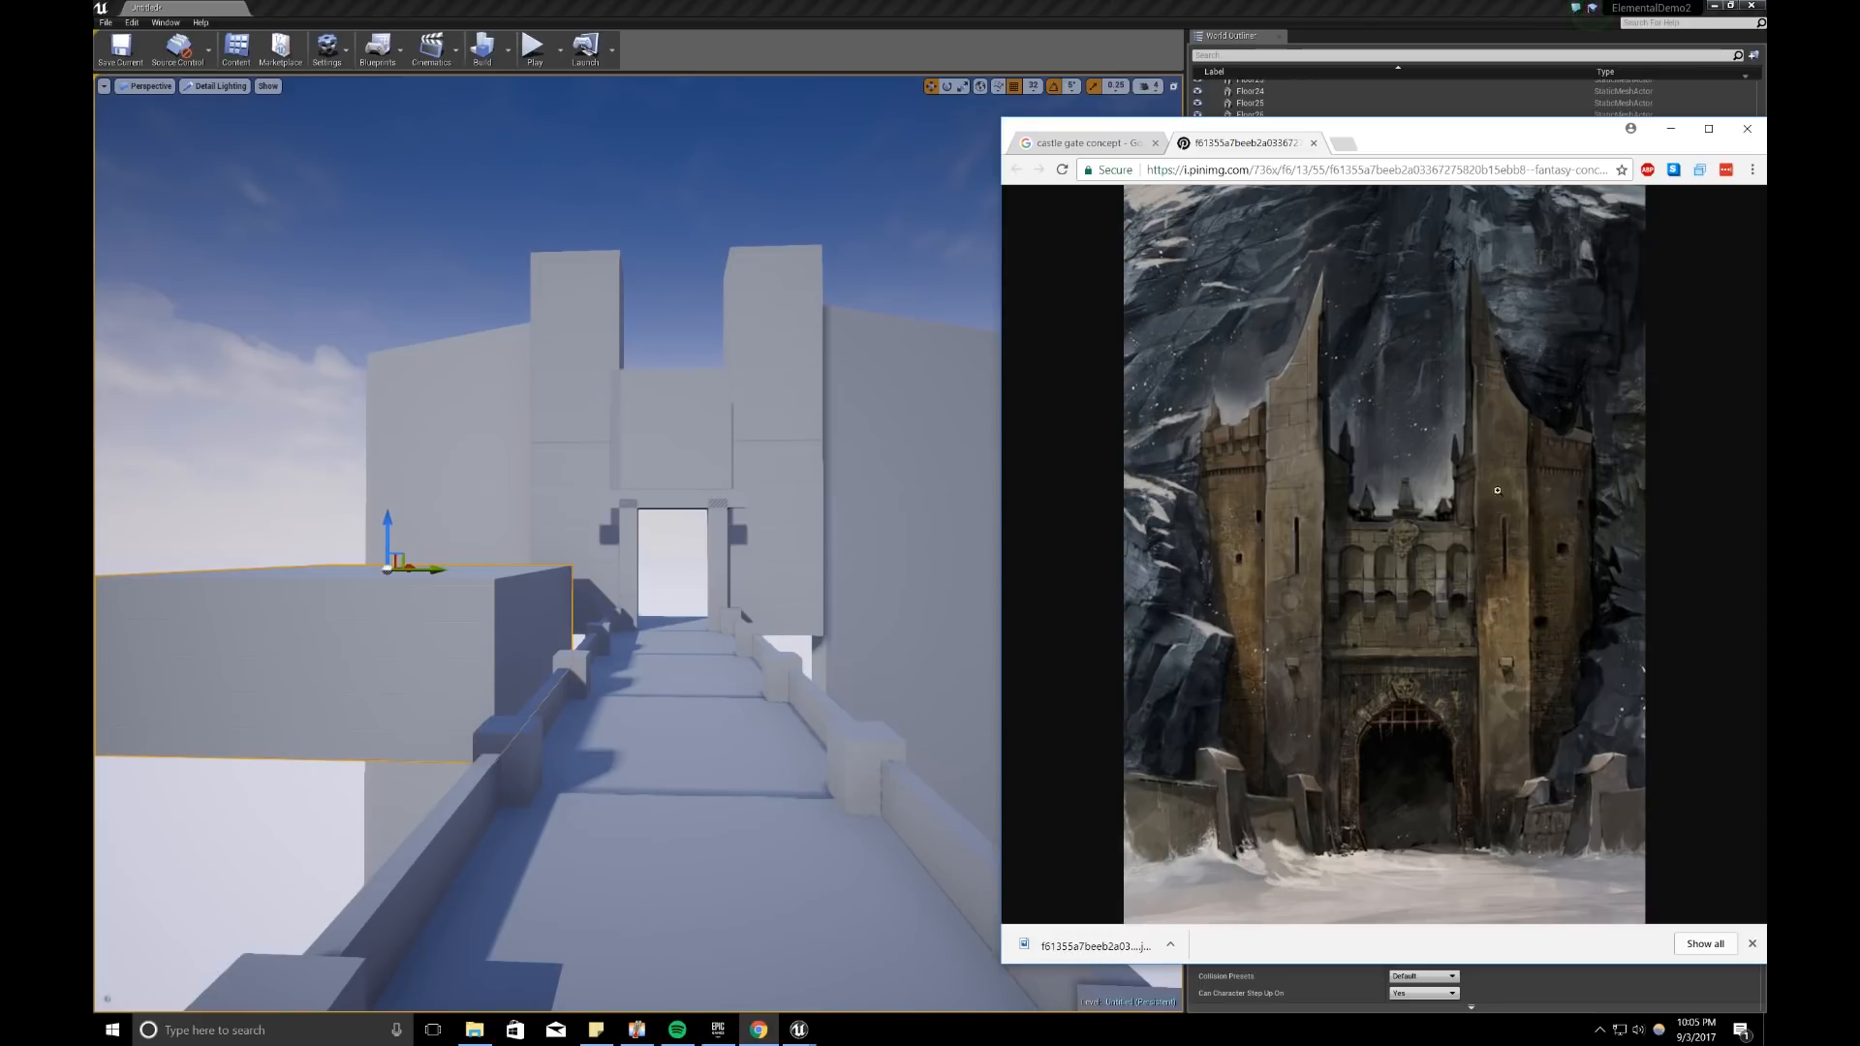
{"action": "right_click_drag", "start_coordinate": [531, 657], "coordinate": [481, 628]}
{"action": "key", "text": "w"}
{"action": "mouse_move", "coordinate": [515, 688]}
{"action": "left_mouse_down"}
{"action": "mouse_move", "coordinate": [671, 631]}
{"action": "mouse_move", "coordinate": [649, 662]}
{"action": "mouse_move", "coordinate": [490, 654]}
{"action": "mouse_move", "coordinate": [515, 656]}
{"action": "left_mouse_up"}
{"action": "key", "text": "a"}
{"action": "right_click_drag", "start_coordinate": [515, 655], "coordinate": [451, 636]}
{"action": "left_click_drag", "start_coordinate": [452, 636], "coordinate": [465, 485]}
{"action": "key", "text": "e"}
{"action": "left_click_drag", "start_coordinate": [465, 419], "coordinate": [463, 441]}
{"action": "key", "text": "w"}
{"action": "key", "text": "r"}
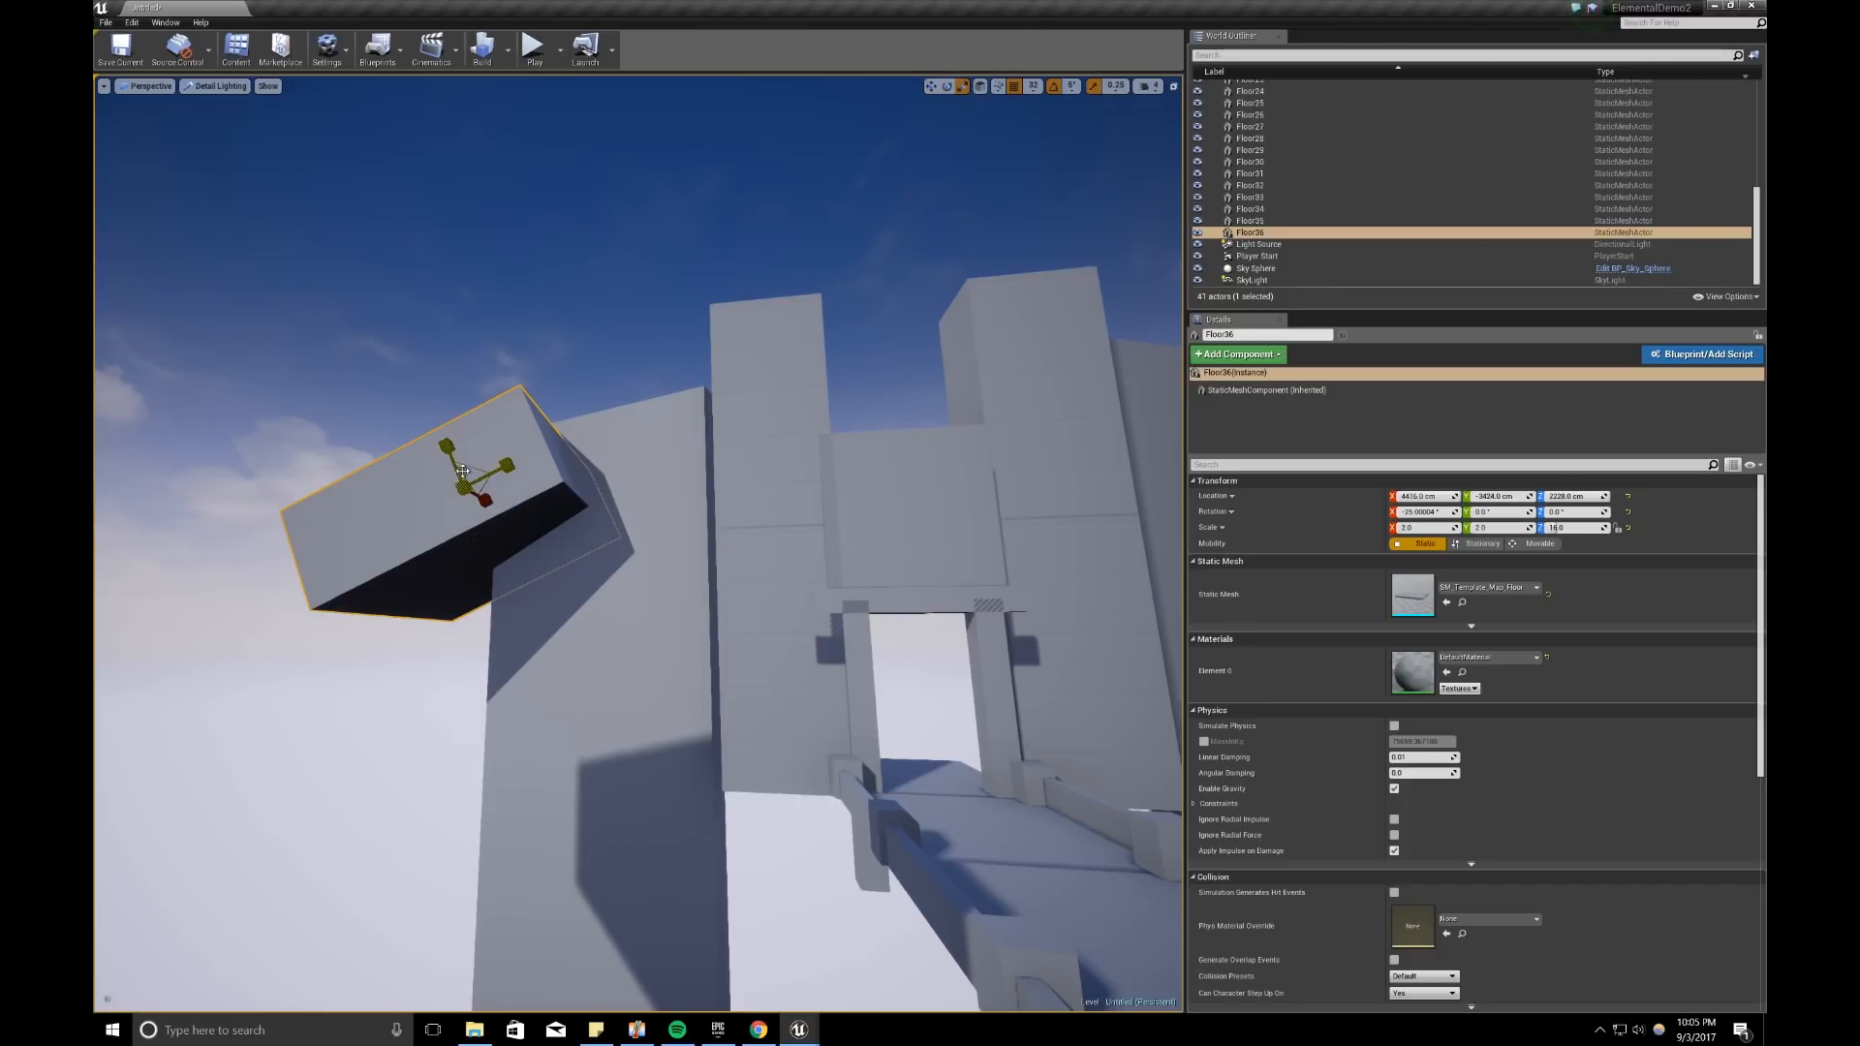
Step: Stretch the tilted block along its Z axis into a tall rock face beside the side wall
{"action": "left_click_drag", "start_coordinate": [446, 445], "coordinate": [446, 451]}
{"action": "key", "text": "space"}
{"action": "key", "text": "space"}
{"action": "key", "text": "space"}
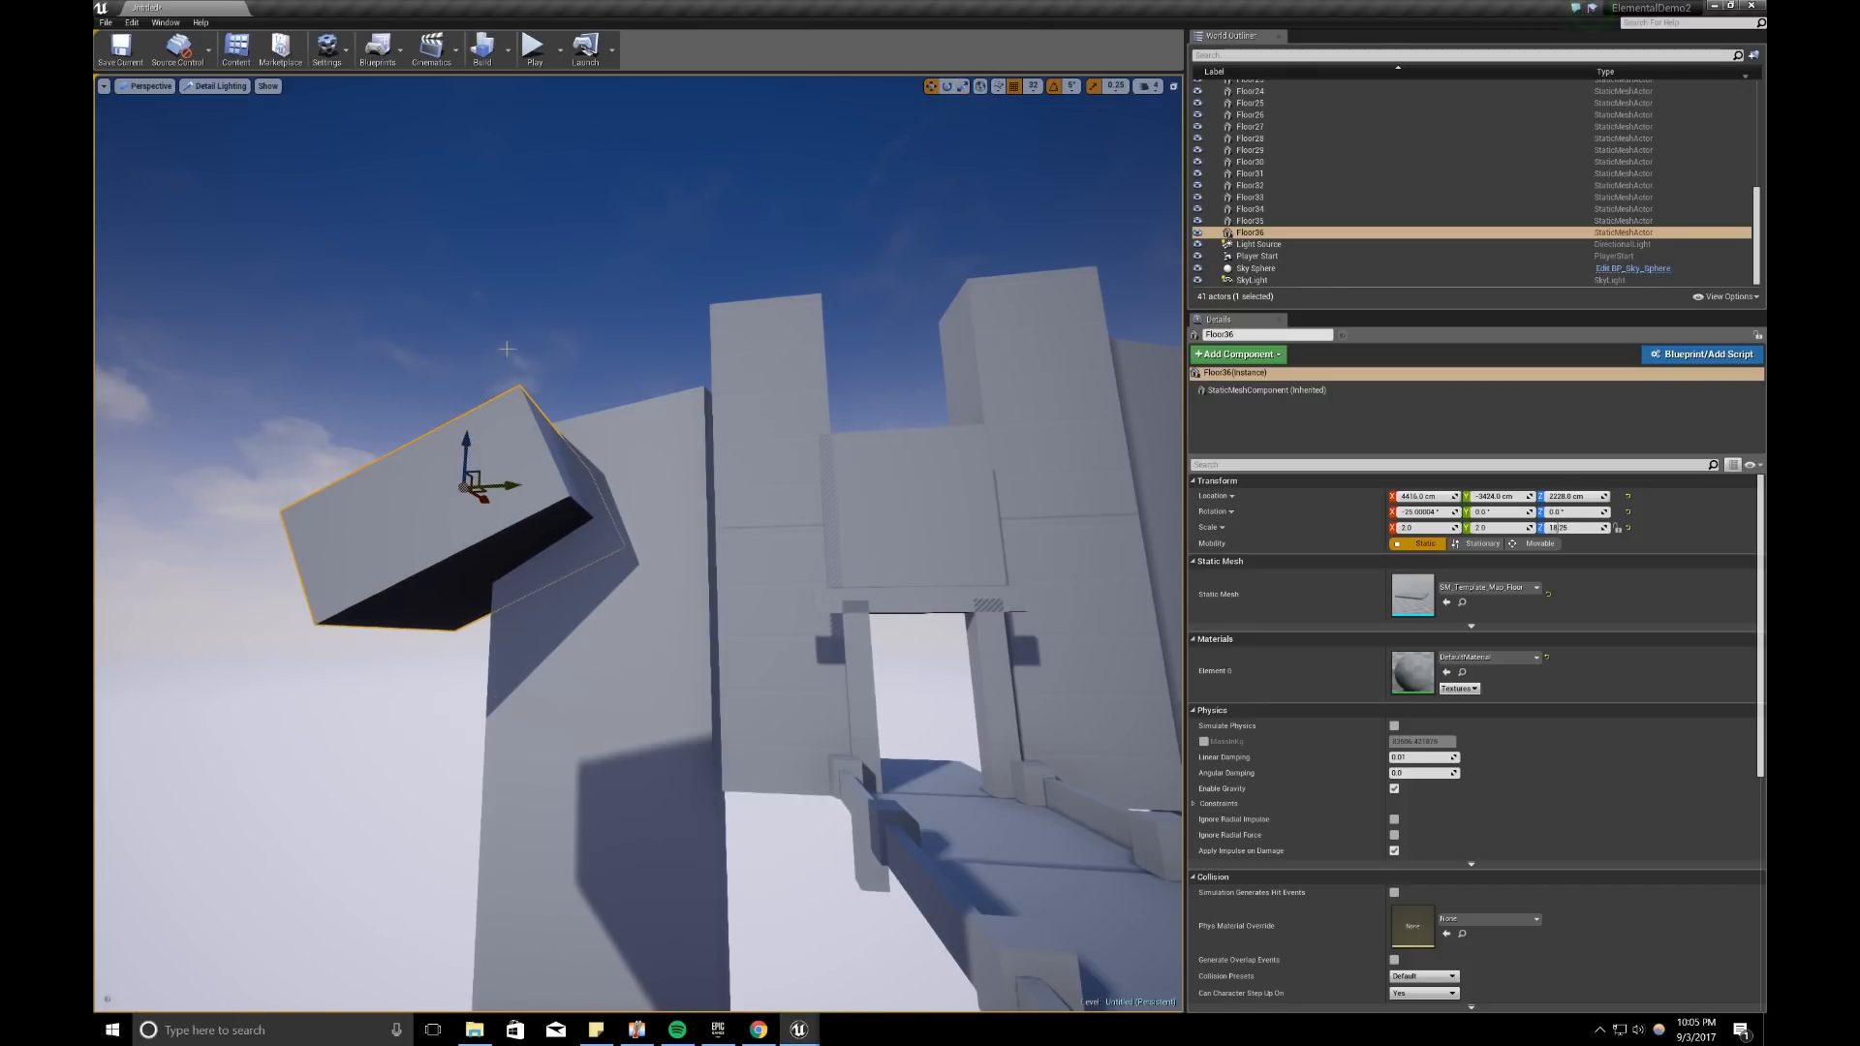
{"action": "left_click_drag", "start_coordinate": [446, 446], "coordinate": [433, 135]}
{"action": "right_click_drag", "start_coordinate": [447, 445], "coordinate": [454, 446]}
{"action": "key", "text": "s"}
{"action": "key", "text": "space"}
{"action": "key", "text": "space"}
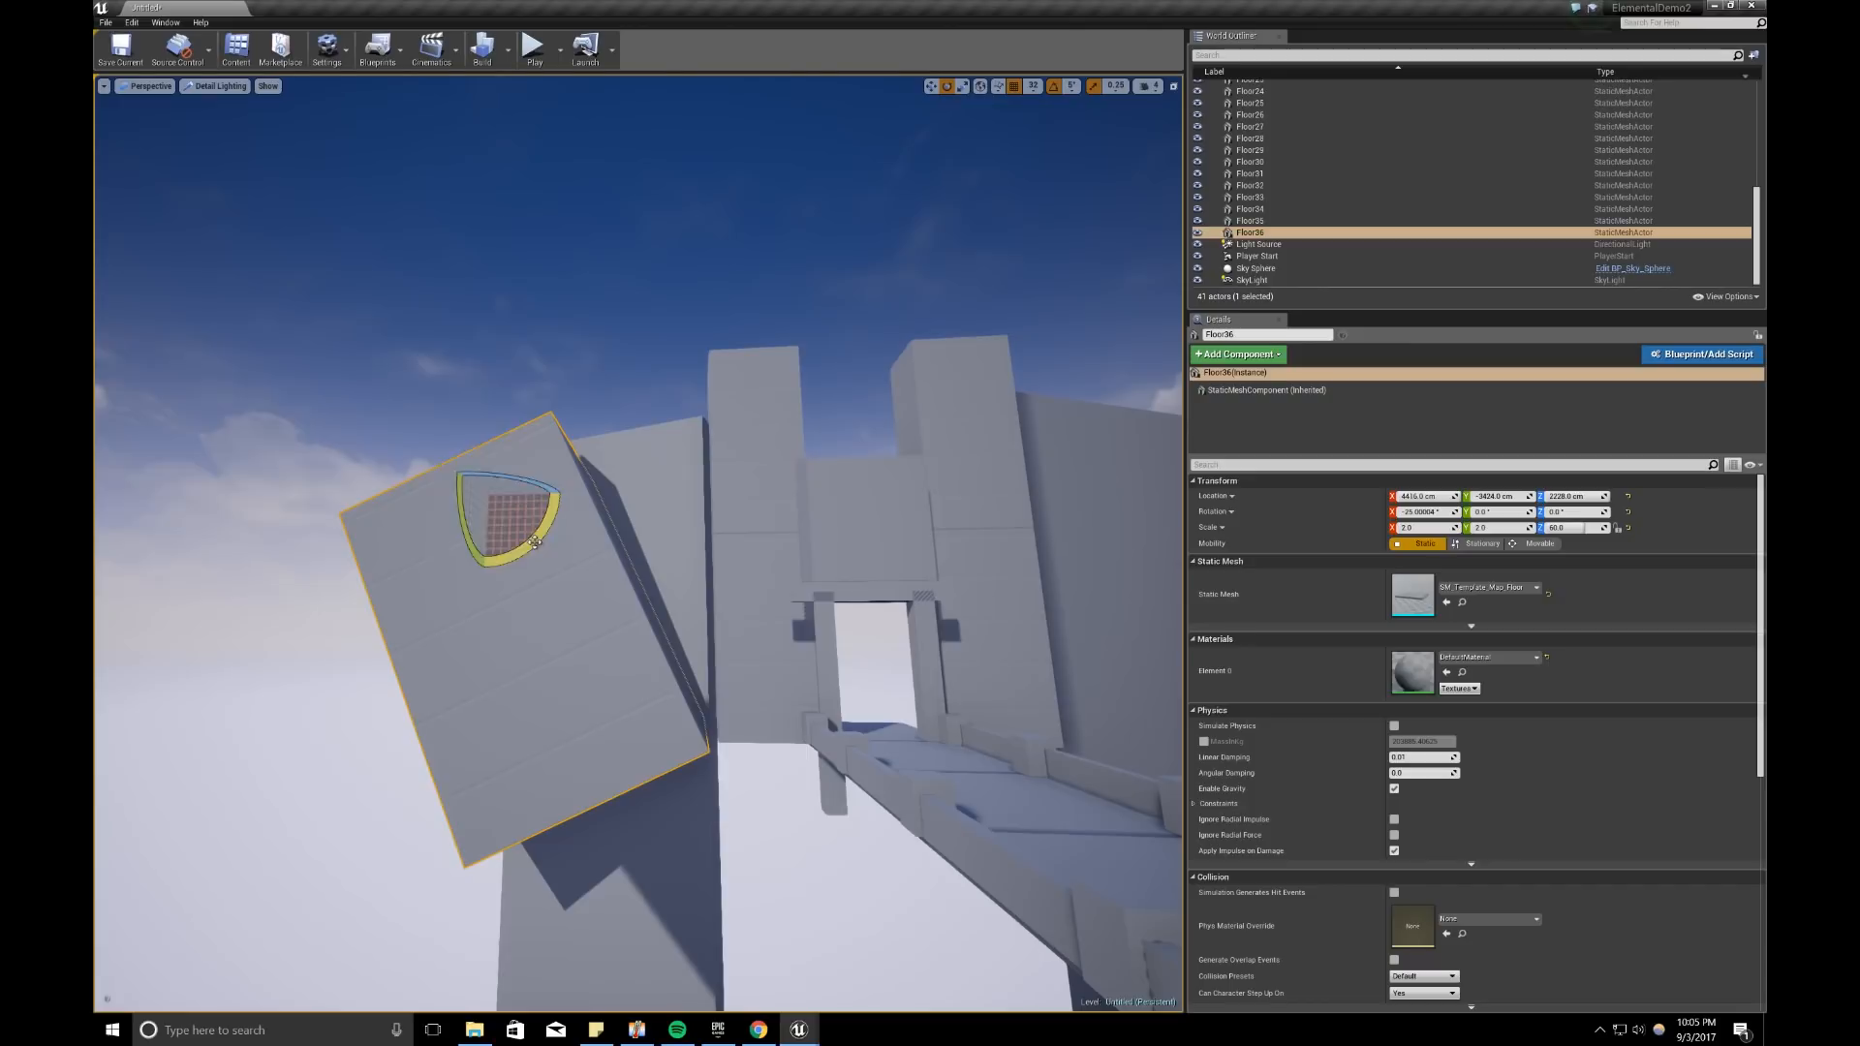
Step: Duplicate the rock face twice with a tilt of -5° about X, placing the copies lower and farther out along negative Y
{"action": "left_click_drag", "start_coordinate": [540, 536], "coordinate": [517, 556], "text": "alt"}
{"action": "key", "text": "w"}
{"action": "key", "text": "End"}
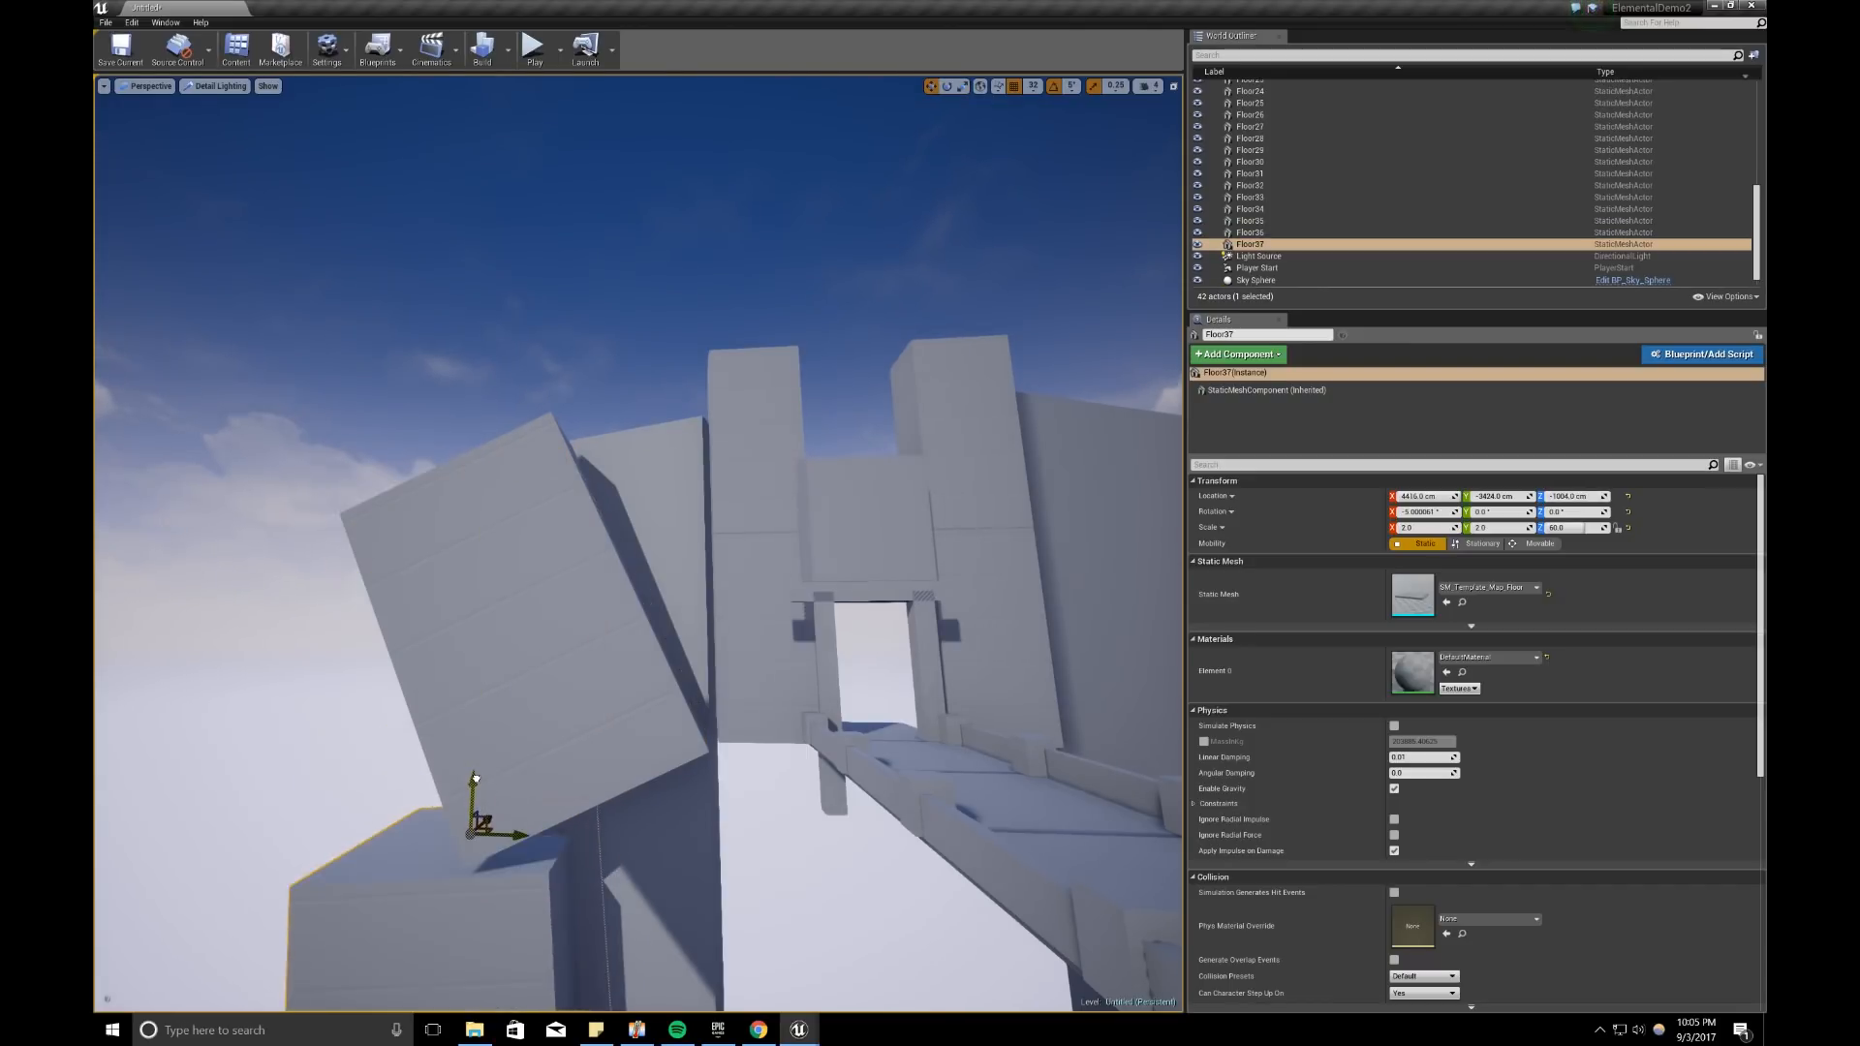
{"action": "mouse_move", "coordinate": [499, 720]}
{"action": "right_mouse_down"}
{"action": "mouse_move", "coordinate": [533, 719]}
{"action": "mouse_move", "coordinate": [493, 720]}
{"action": "right_mouse_up"}
{"action": "left_click_drag", "start_coordinate": [532, 715], "coordinate": [597, 719]}
{"action": "right_click_drag", "start_coordinate": [559, 686], "coordinate": [362, 564]}
{"action": "left_click_drag", "start_coordinate": [359, 530], "coordinate": [162, 397], "text": "alt"}
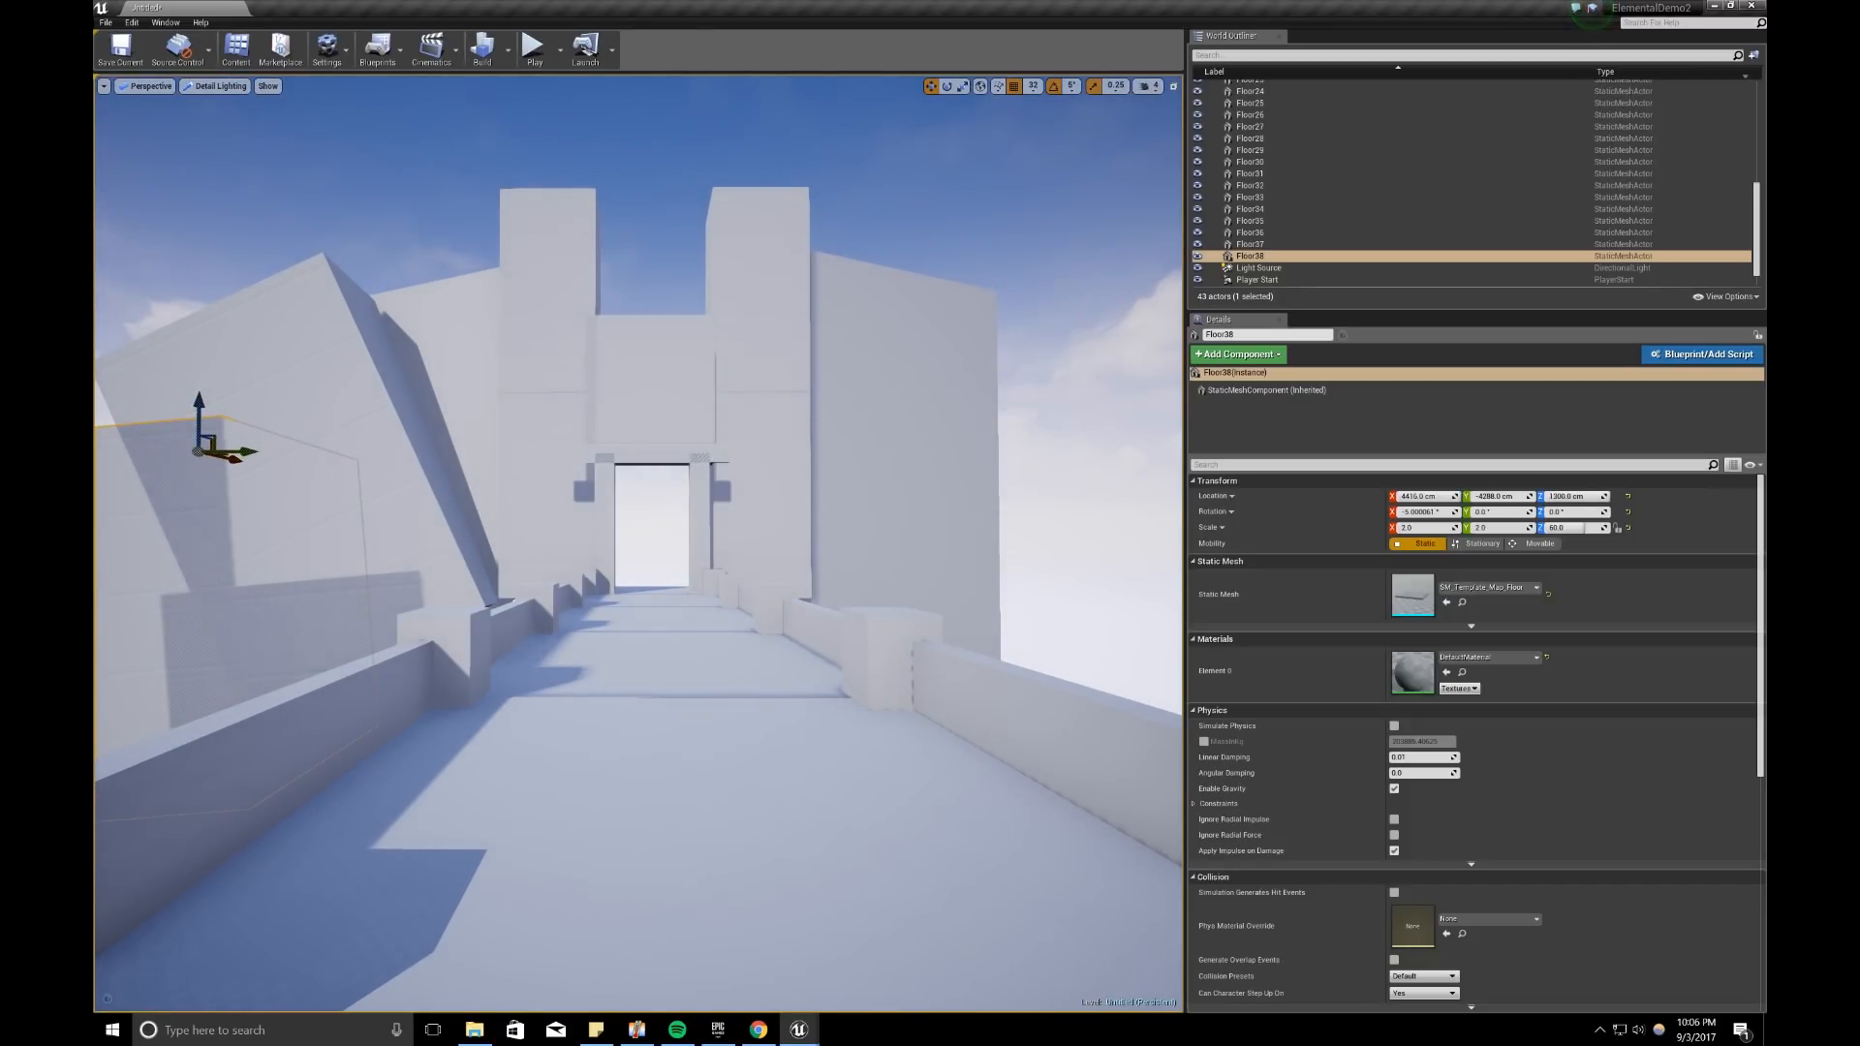
Step: Duplicate the rock blocks to the positive-Y side of the path and tilt the highest copy to 5° about X
{"action": "left_click_drag", "start_coordinate": [220, 458], "coordinate": [1044, 166], "text": "alt"}
{"action": "key", "text": "e"}
{"action": "key", "text": "w"}
{"action": "key", "text": "e"}
{"action": "key", "text": "w"}
{"action": "key", "text": "e"}
{"action": "left_click_drag", "start_coordinate": [1014, 105], "coordinate": [1030, 103]}
{"action": "key", "text": "w"}
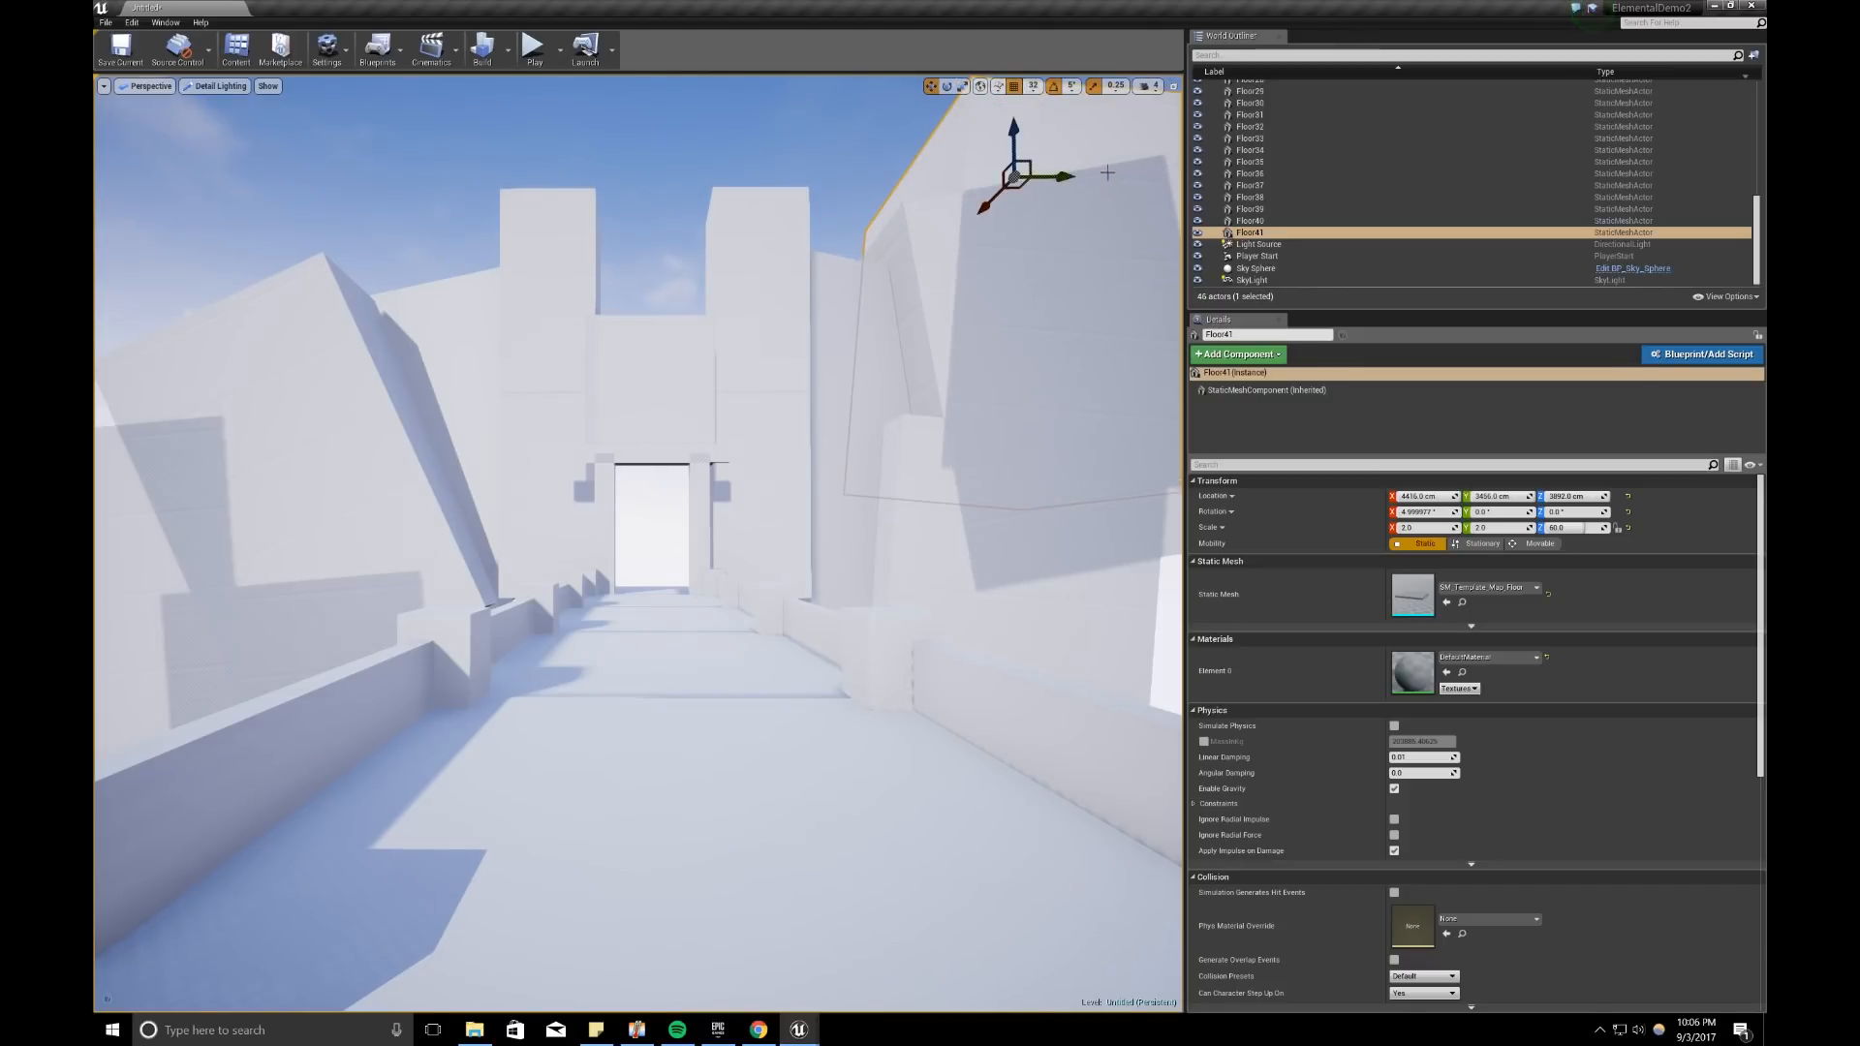
Step: Move the highest positive-Y rock block farther out along Y and lower it slightly
{"action": "mouse_move", "coordinate": [1063, 177]}
{"action": "left_mouse_down"}
{"action": "mouse_move", "coordinate": [1143, 176]}
{"action": "mouse_move", "coordinate": [1093, 176]}
{"action": "left_mouse_up"}
{"action": "key", "text": "s"}
{"action": "right_click_drag", "start_coordinate": [1093, 176], "coordinate": [1099, 174]}
{"action": "left_click_drag", "start_coordinate": [930, 217], "coordinate": [920, 194]}
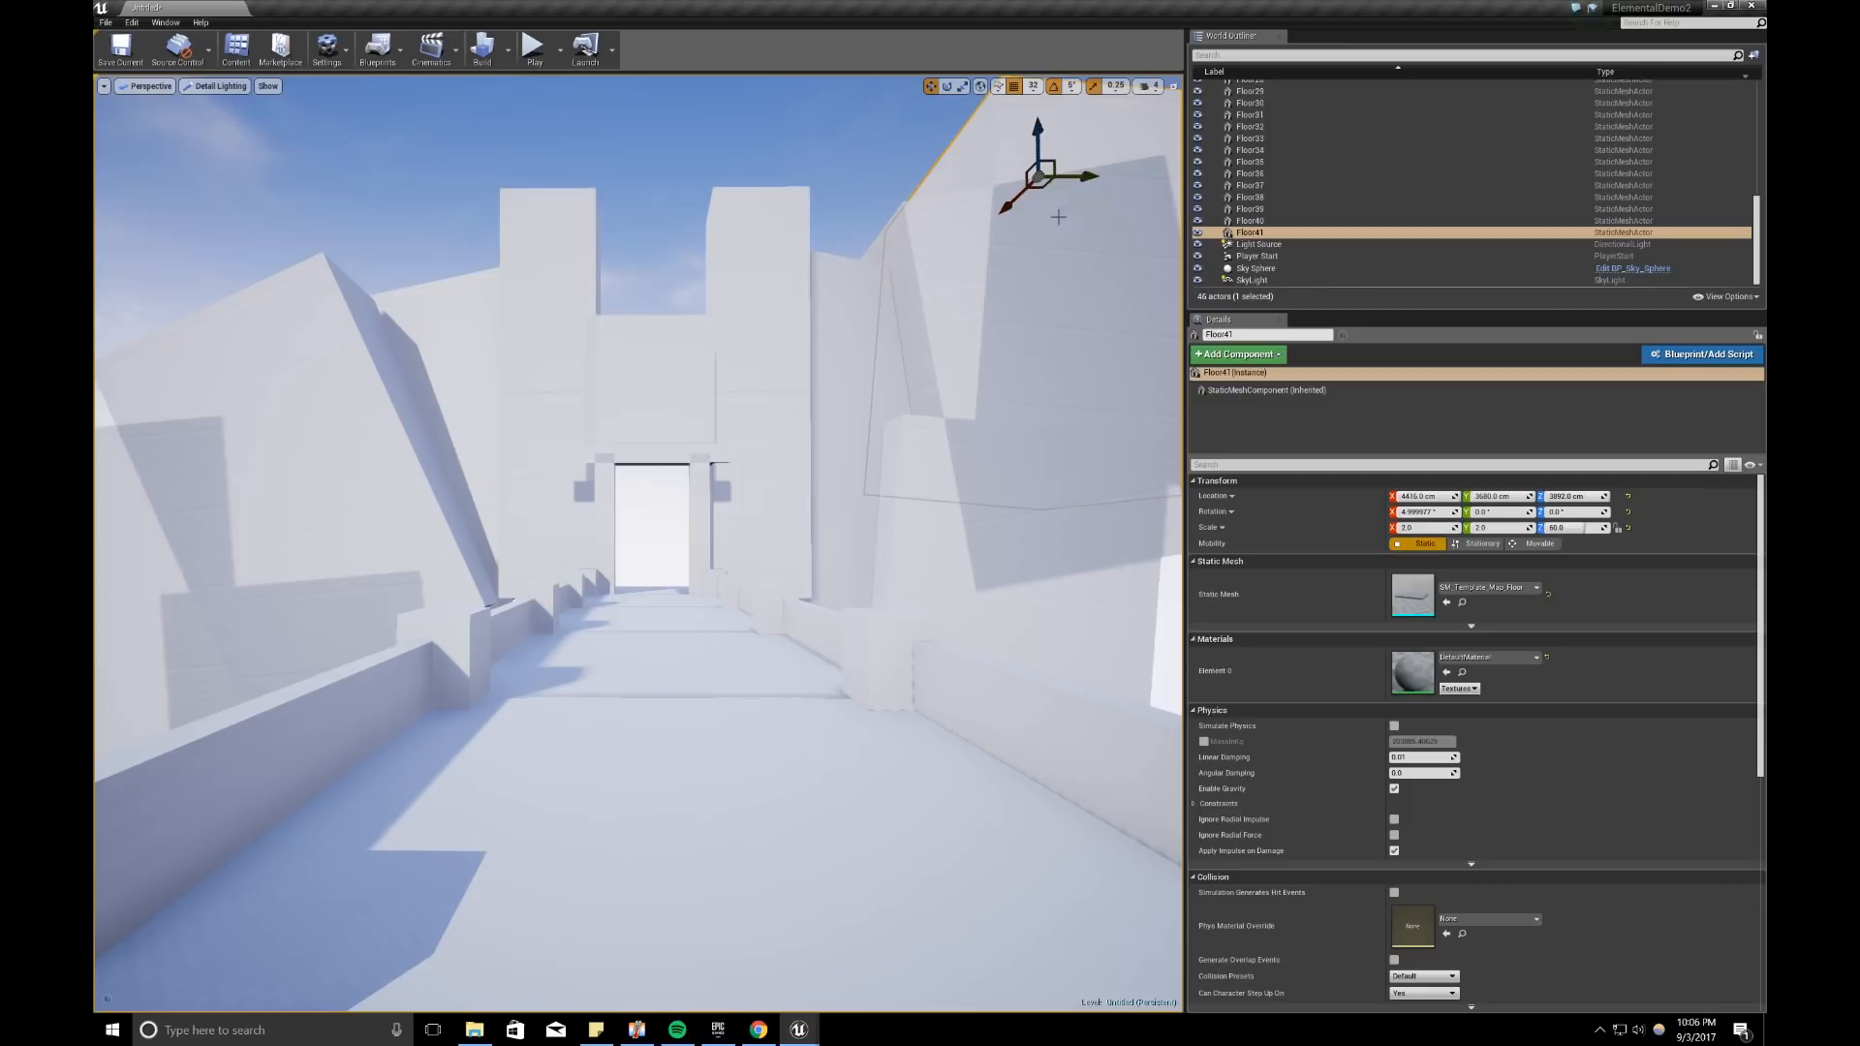
{"action": "left_click_drag", "start_coordinate": [1041, 129], "coordinate": [1037, 150]}
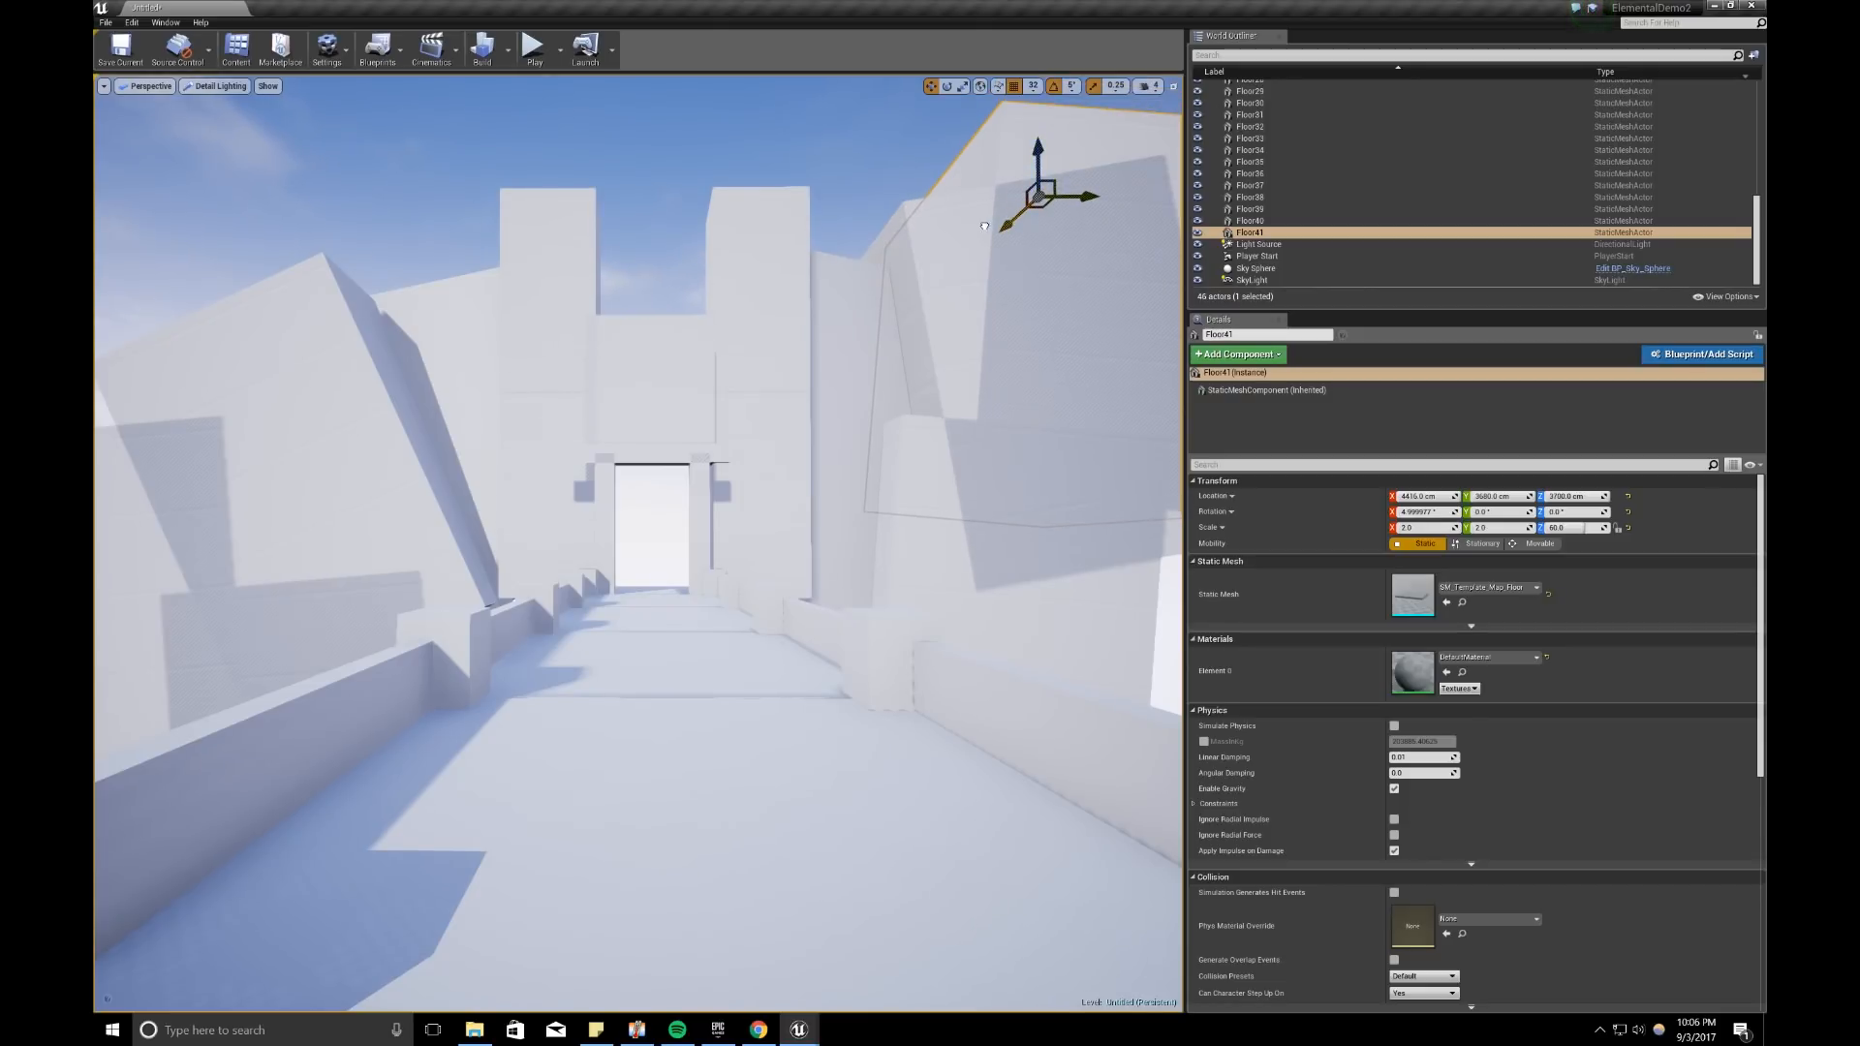
Step: Duplicate the rock block to a spot high behind the negative-Y tower and stretch the copy along Z
{"action": "key", "text": "ctrl+w"}
{"action": "left_click_drag", "start_coordinate": [1013, 219], "coordinate": [868, 296]}
{"action": "left_click_drag", "start_coordinate": [549, 236], "coordinate": [668, 143]}
{"action": "key", "text": "r"}
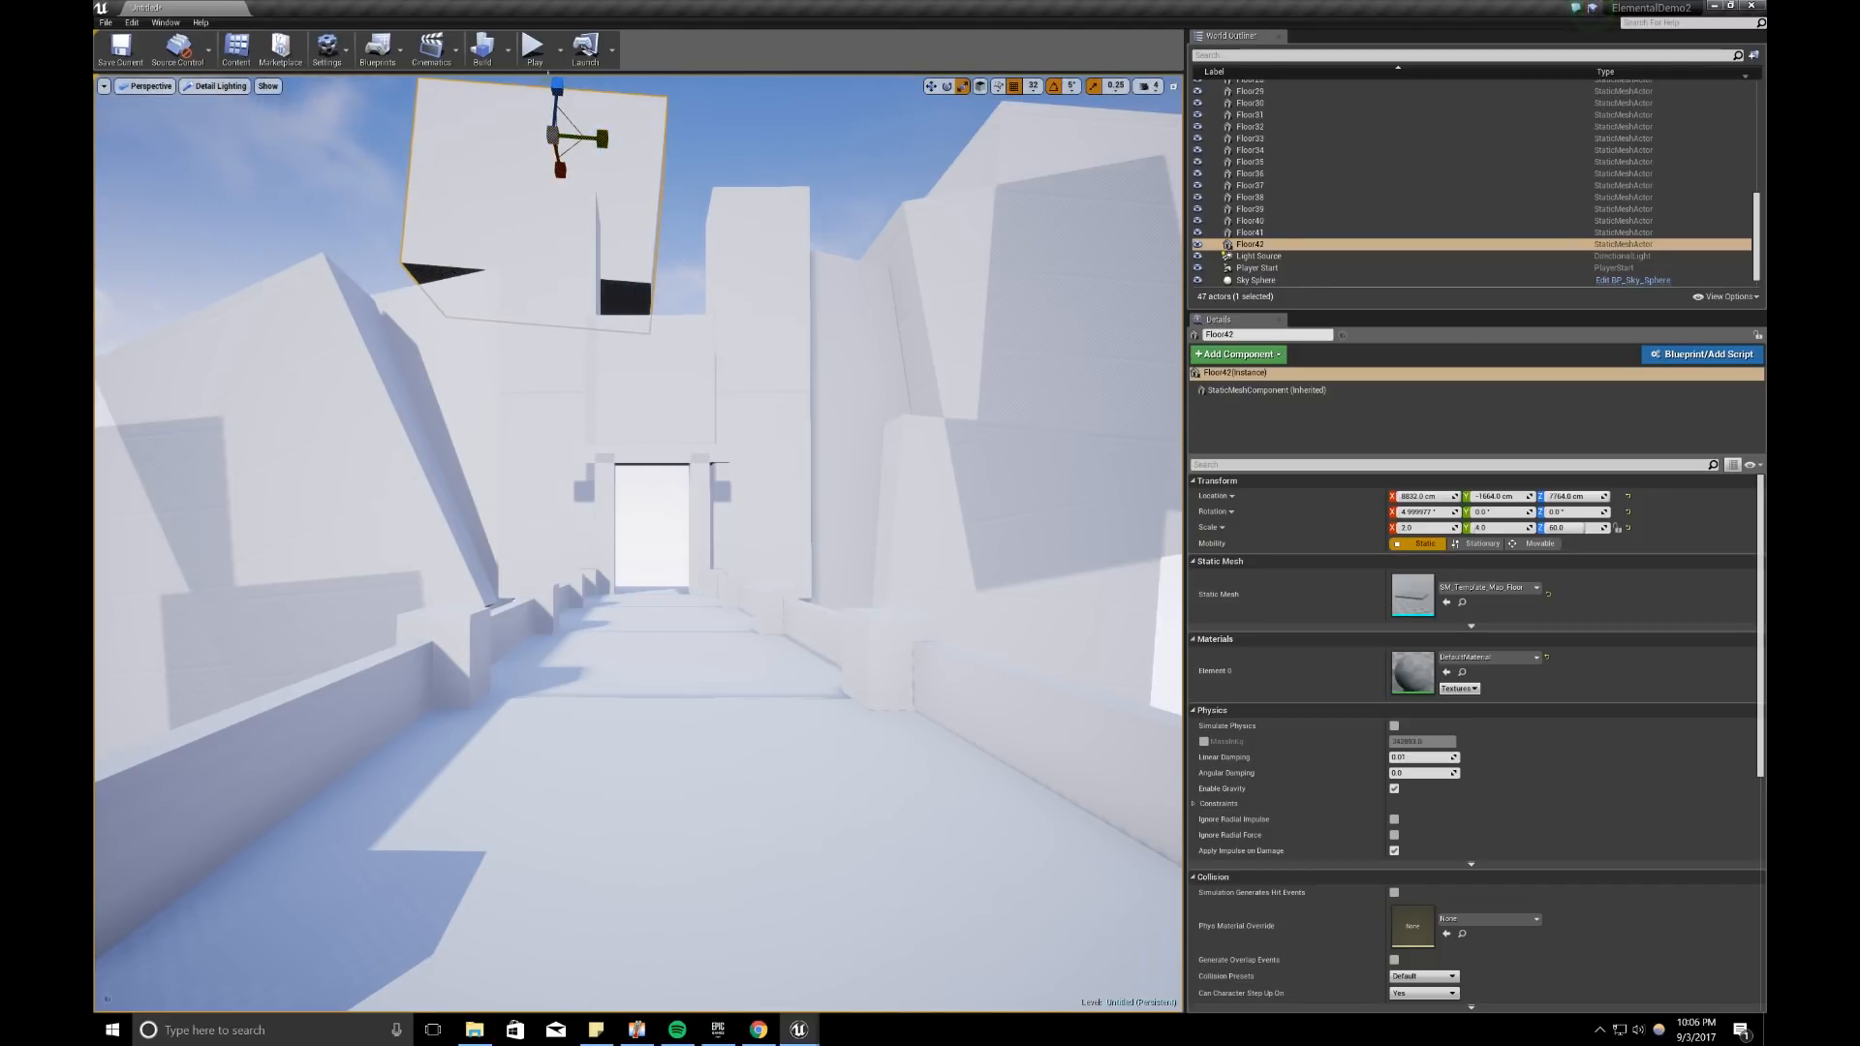
{"action": "left_click_drag", "start_coordinate": [556, 83], "coordinate": [556, 64]}
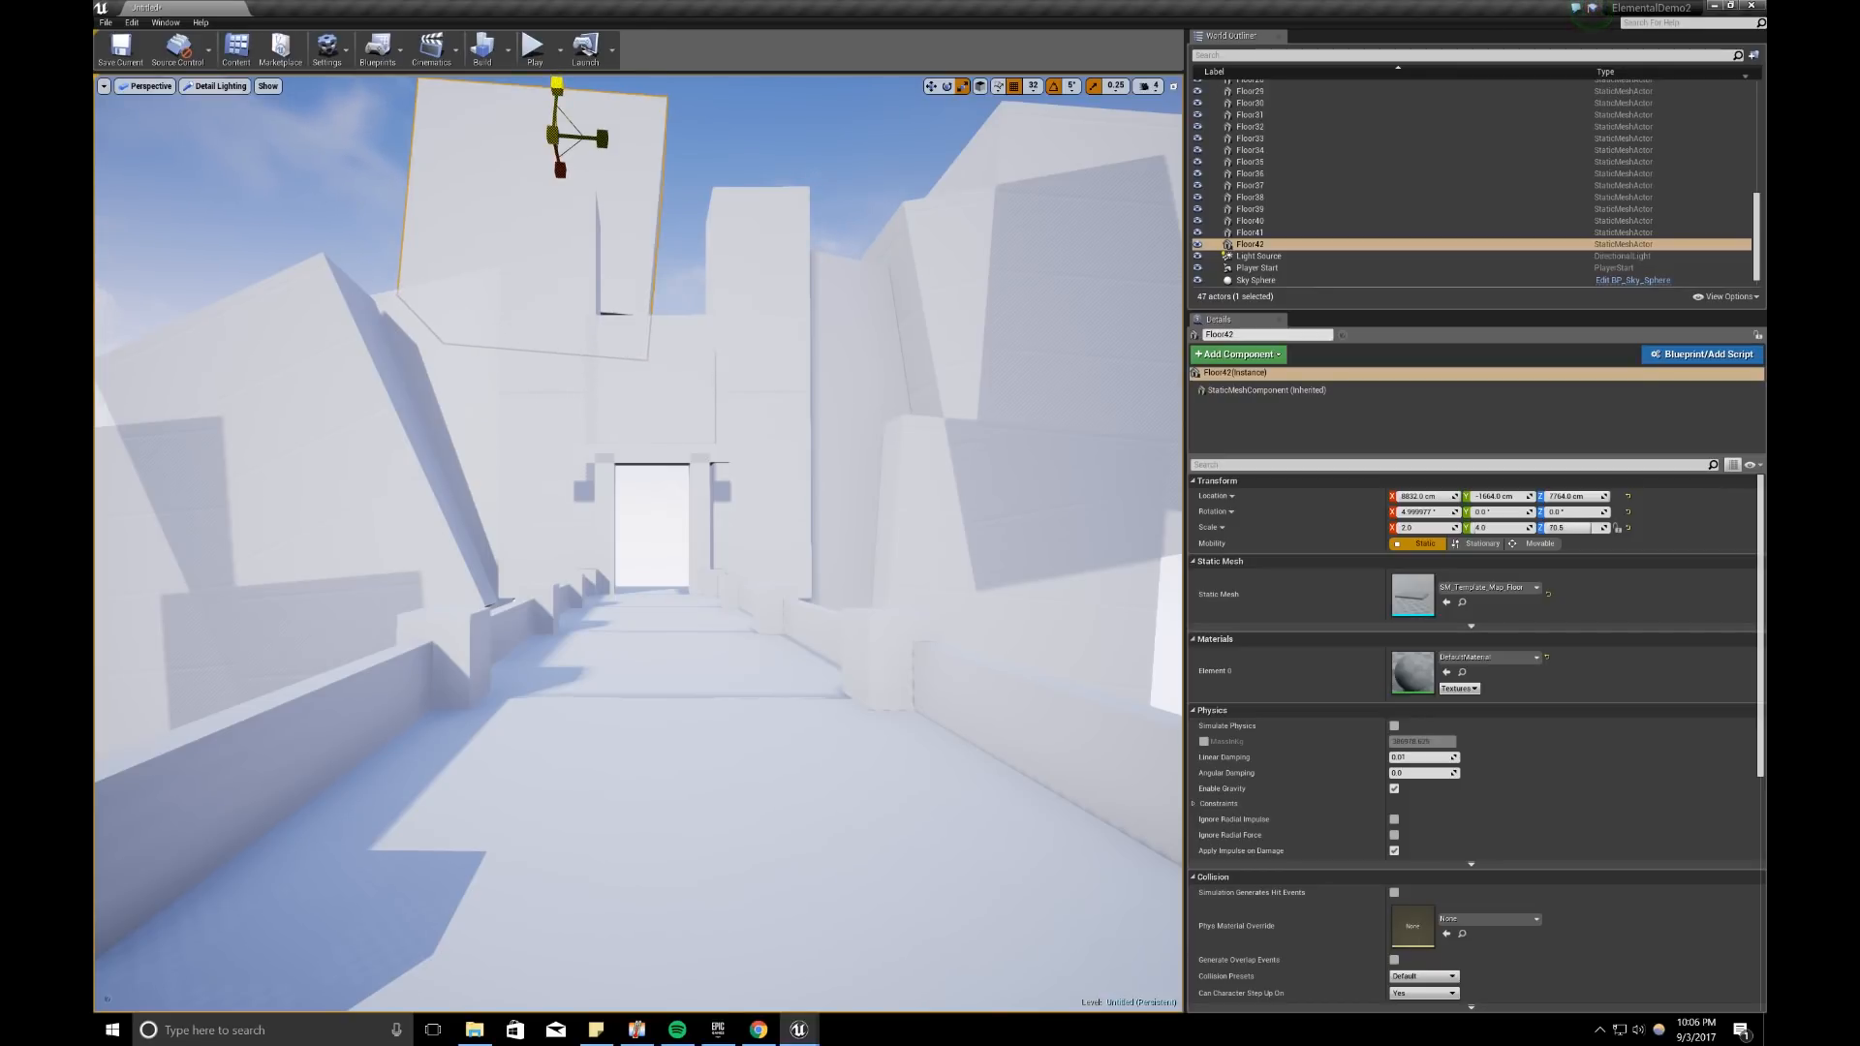
Step: Spread copies of the large rock block across Y behind the gate and rotate them to form a stepped, tilted cliff
{"action": "key", "text": "w"}
{"action": "left_click_drag", "start_coordinate": [594, 138], "coordinate": [465, 10]}
{"action": "right_click_drag", "start_coordinate": [492, 232], "coordinate": [495, 184]}
{"action": "left_click_drag", "start_coordinate": [509, 178], "coordinate": [717, 166]}
{"action": "key", "text": "e"}
{"action": "left_click_drag", "start_coordinate": [696, 272], "coordinate": [783, 230]}
{"action": "key", "text": "w"}
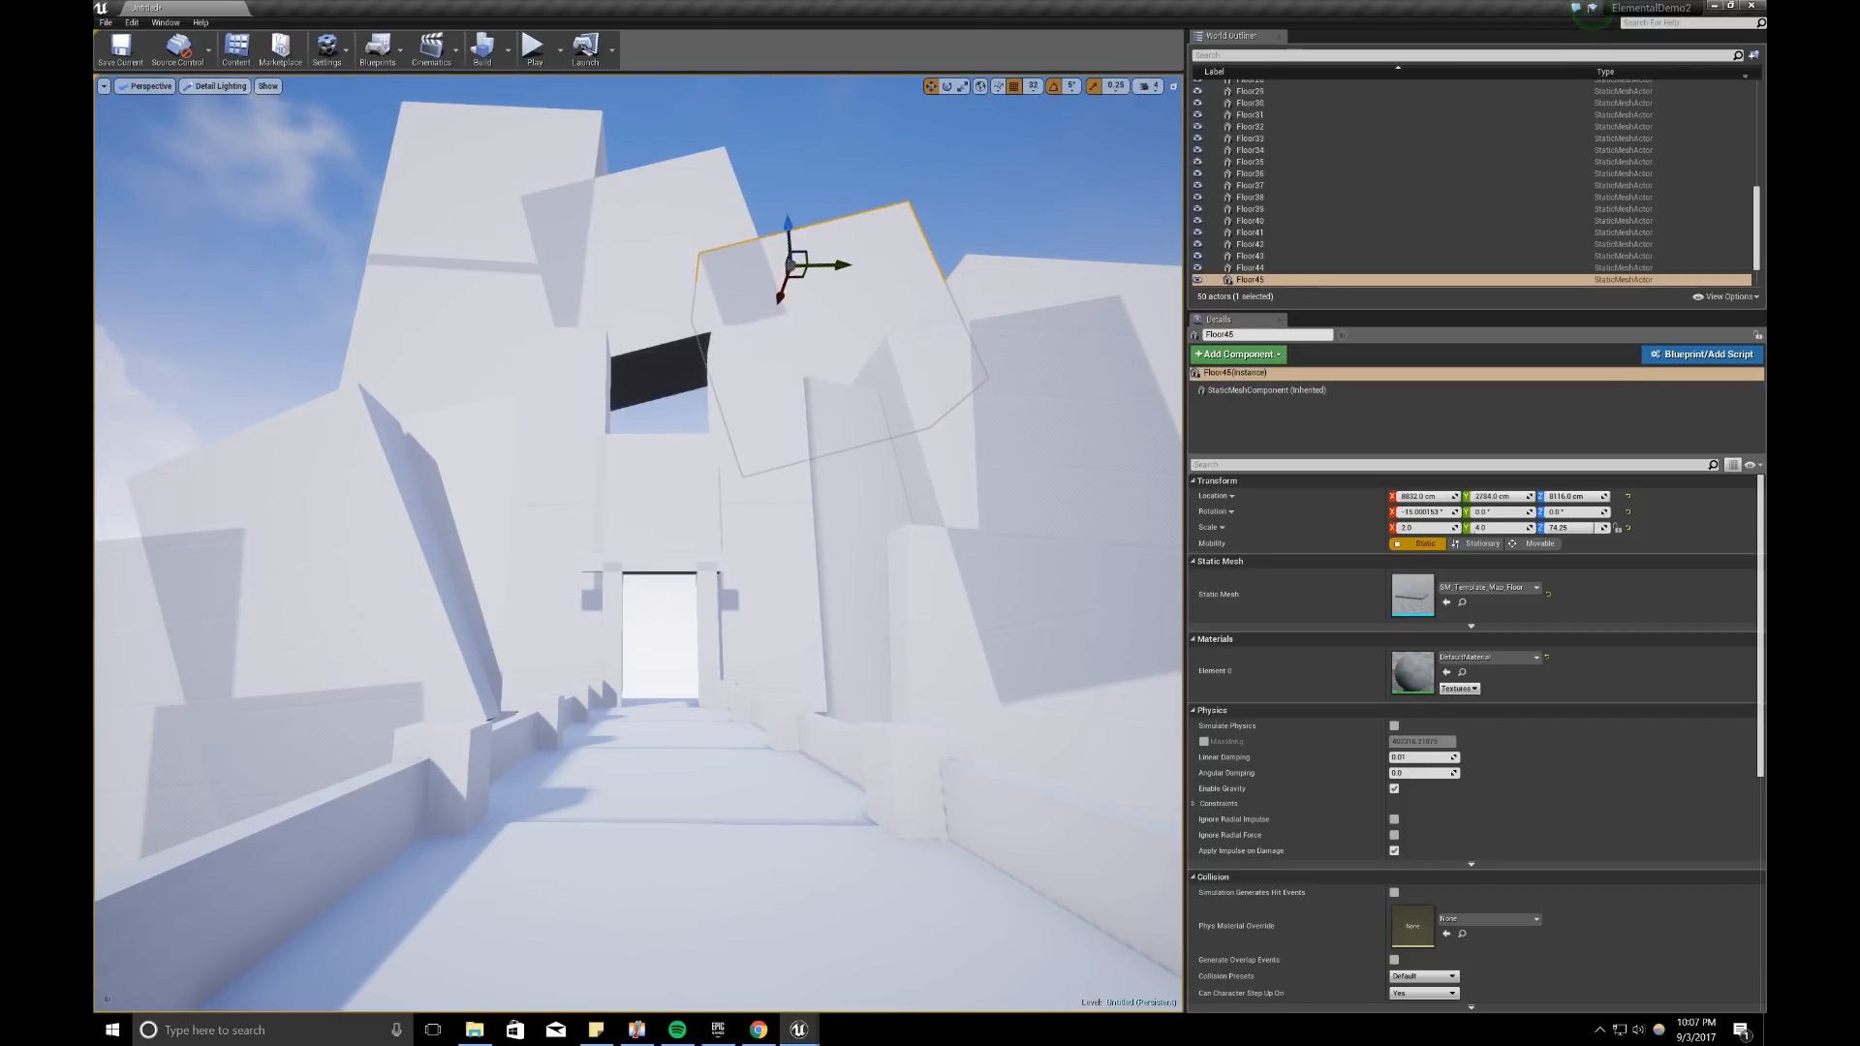
Step: Fill the gap above the gate with a lowered copy of the middle backdrop rock and deselect the block
{"action": "left_click", "coordinate": [632, 200]}
{"action": "left_click_drag", "start_coordinate": [630, 181], "coordinate": [636, 310]}
{"action": "left_click", "coordinate": [763, 215]}
{"action": "mouse_move", "coordinate": [763, 216]}
{"action": "right_mouse_down"}
{"action": "mouse_move", "coordinate": [760, 261]}
{"action": "mouse_move", "coordinate": [758, 206]}
{"action": "right_mouse_up"}
{"action": "key", "text": "s"}
{"action": "key", "text": "g"}
{"action": "key", "text": "w"}
{"action": "right_click_drag", "start_coordinate": [694, 272], "coordinate": [694, 290]}
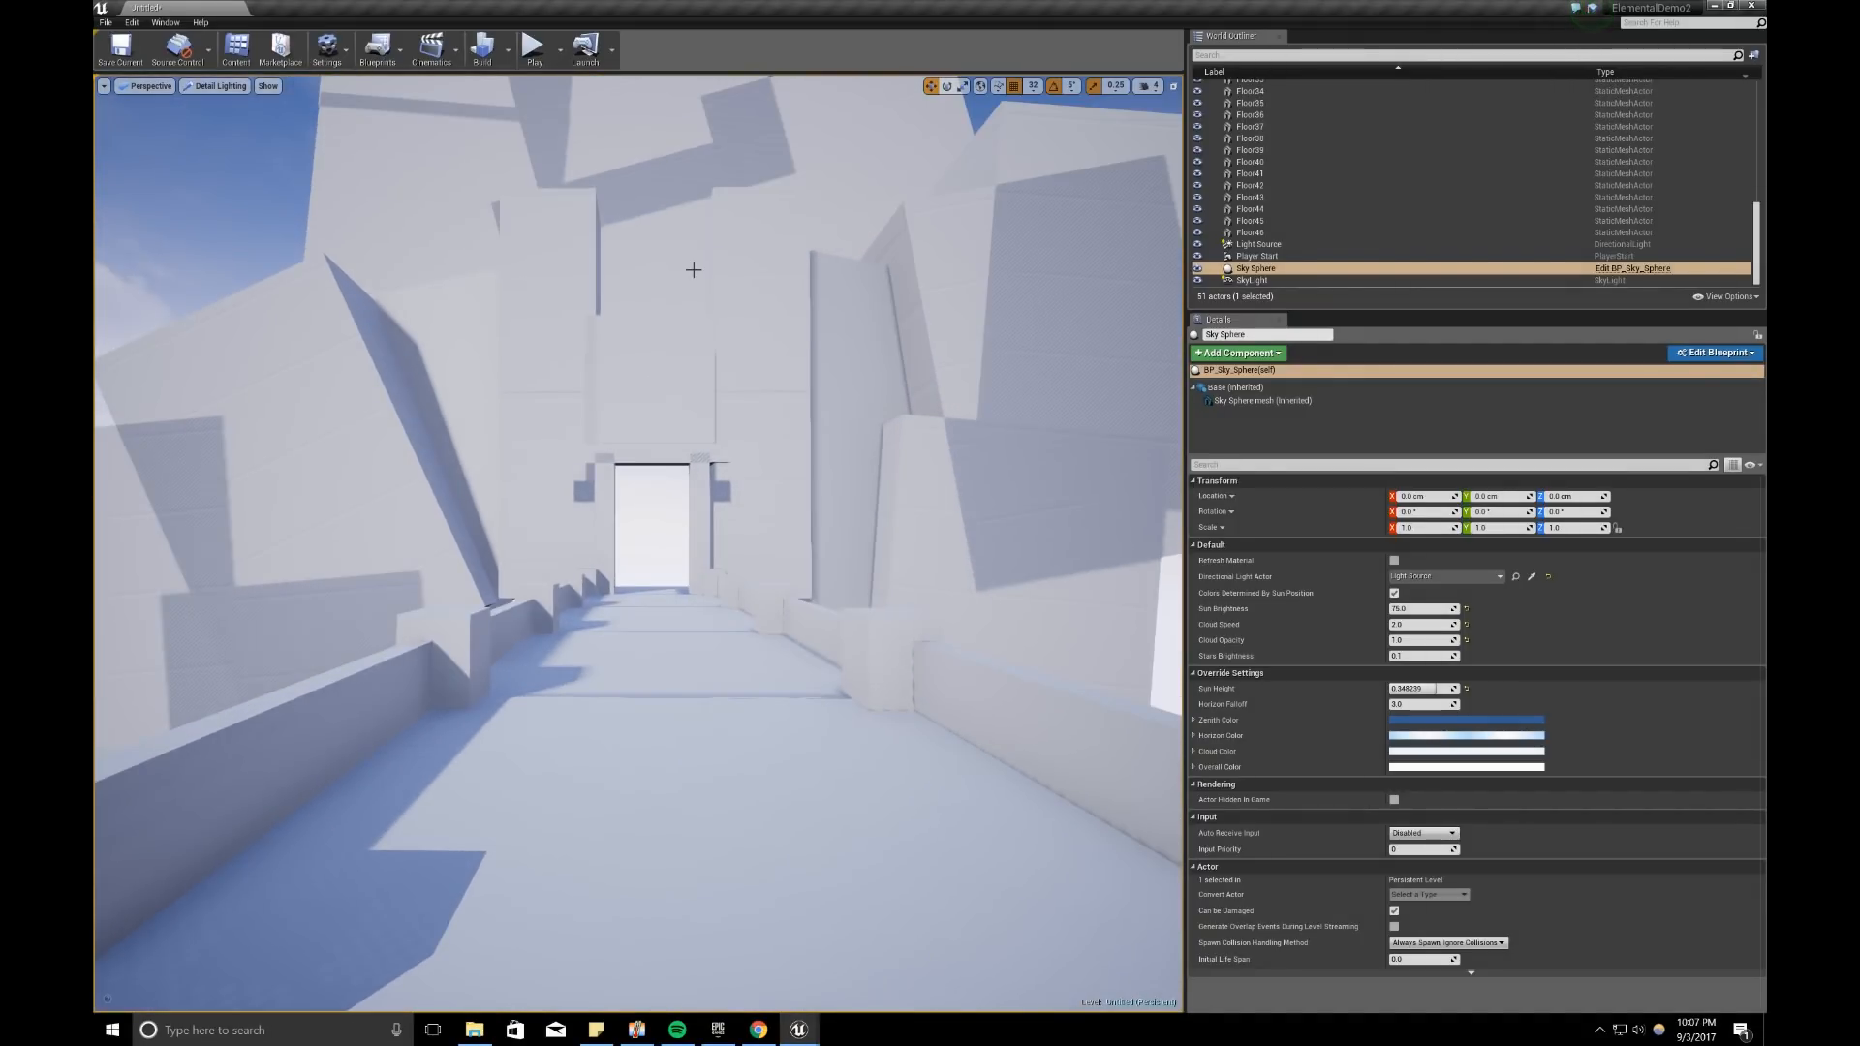
Step: Look around the blocked-out scene, return to the saved front view and compare it with the concept image in Chrome
{"action": "mouse_move", "coordinate": [694, 268]}
{"action": "right_mouse_down"}
{"action": "mouse_move", "coordinate": [699, 231]}
{"action": "mouse_move", "coordinate": [689, 283]}
{"action": "right_mouse_up"}
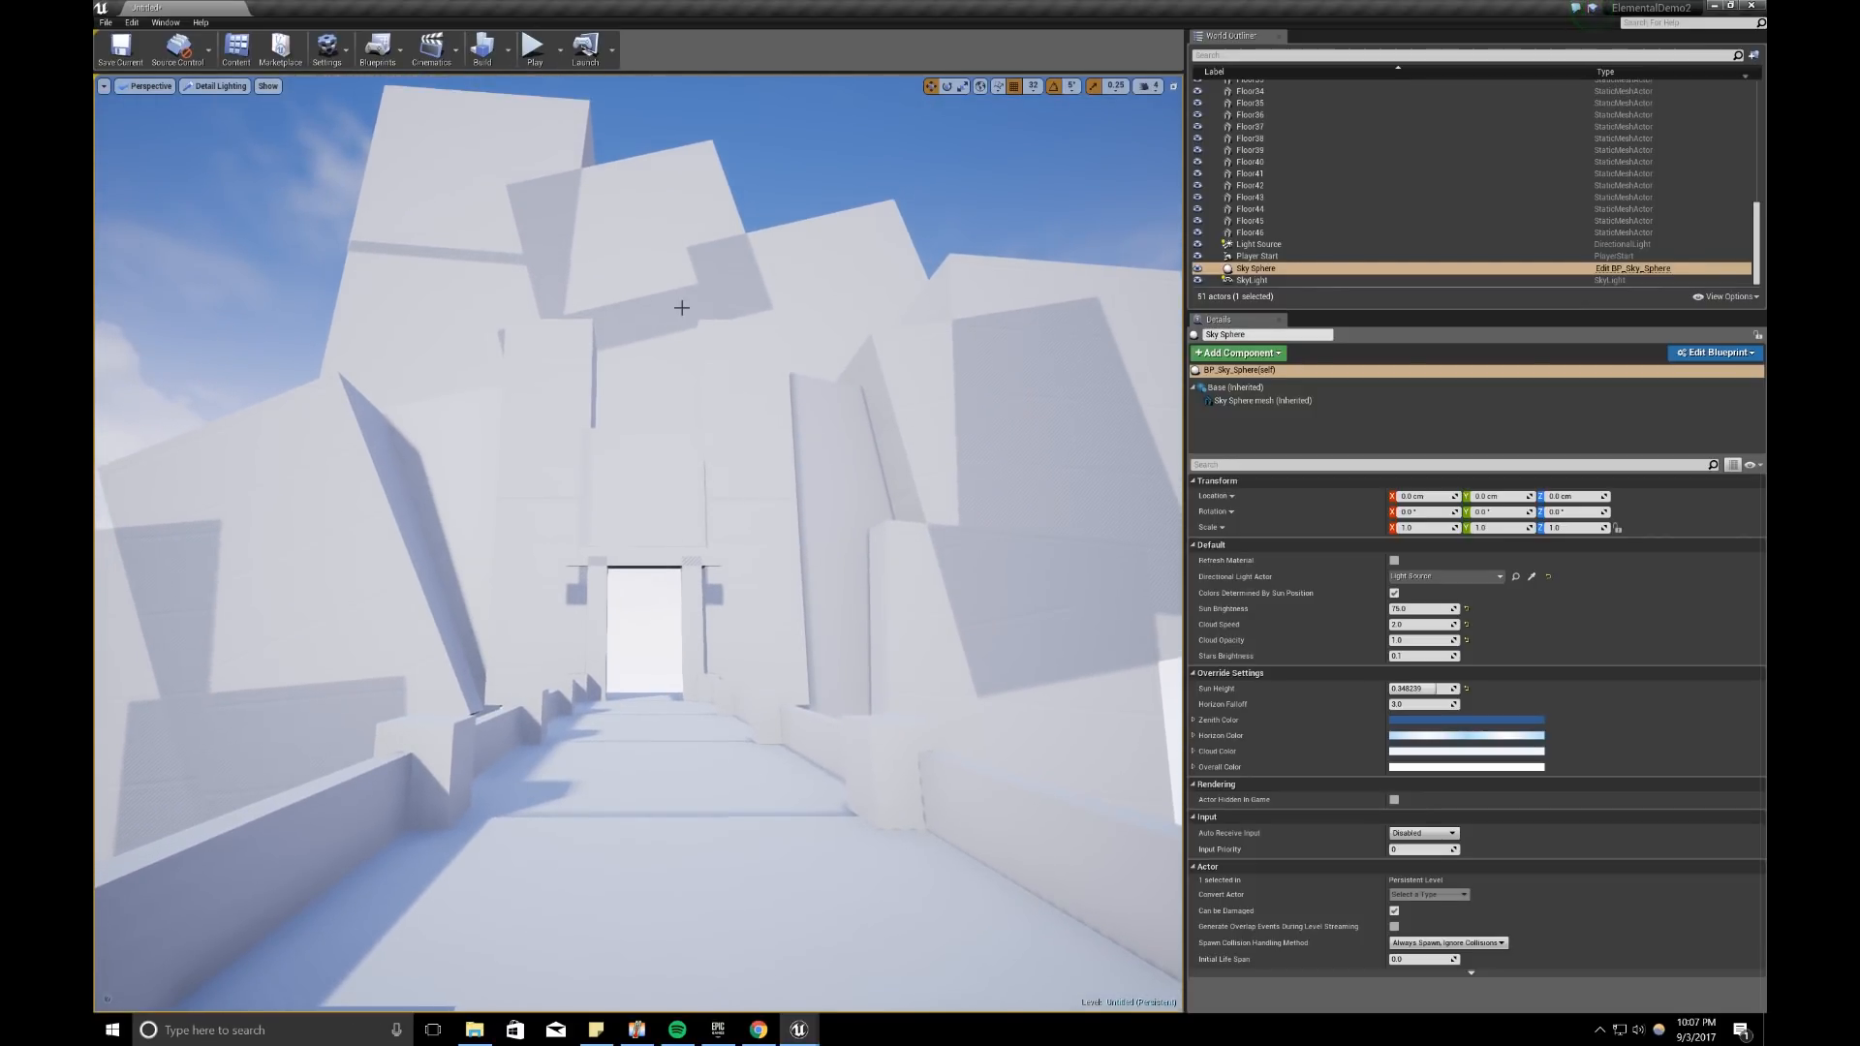
{"action": "right_click_drag", "start_coordinate": [665, 362], "coordinate": [775, 380]}
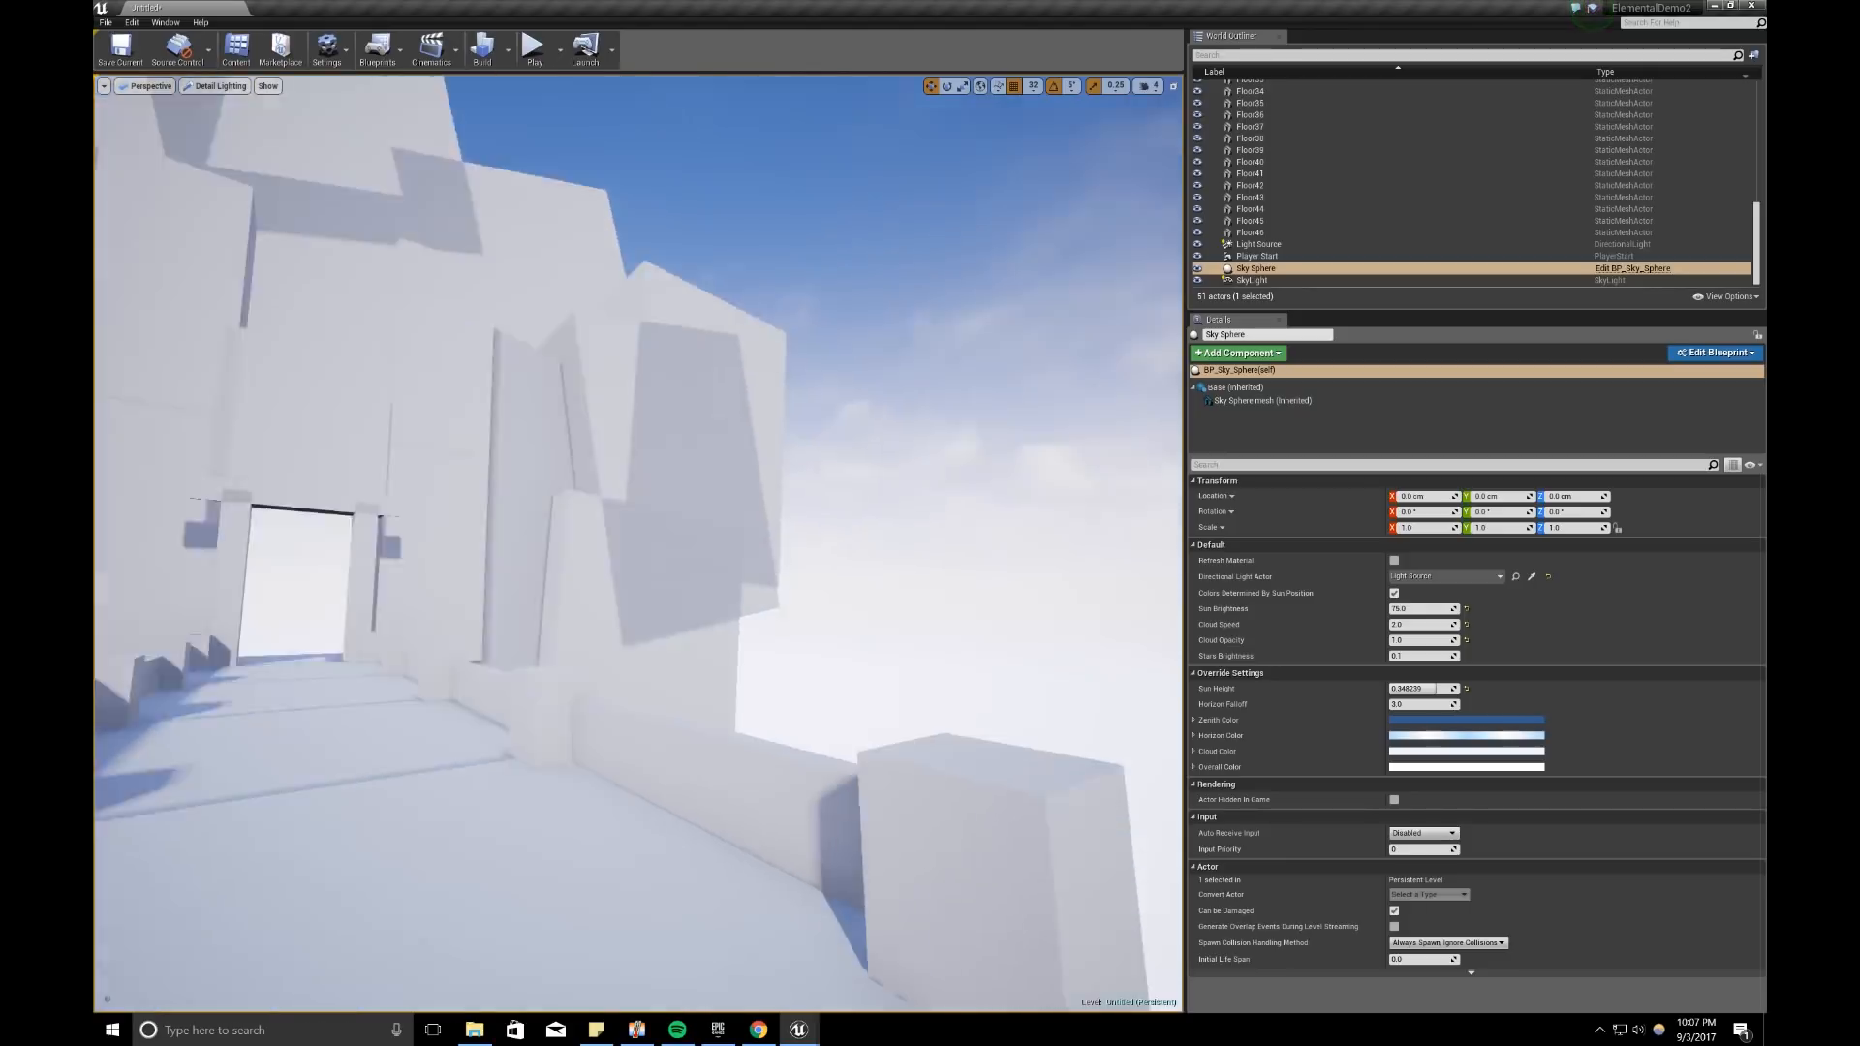
{"action": "key", "text": "1"}
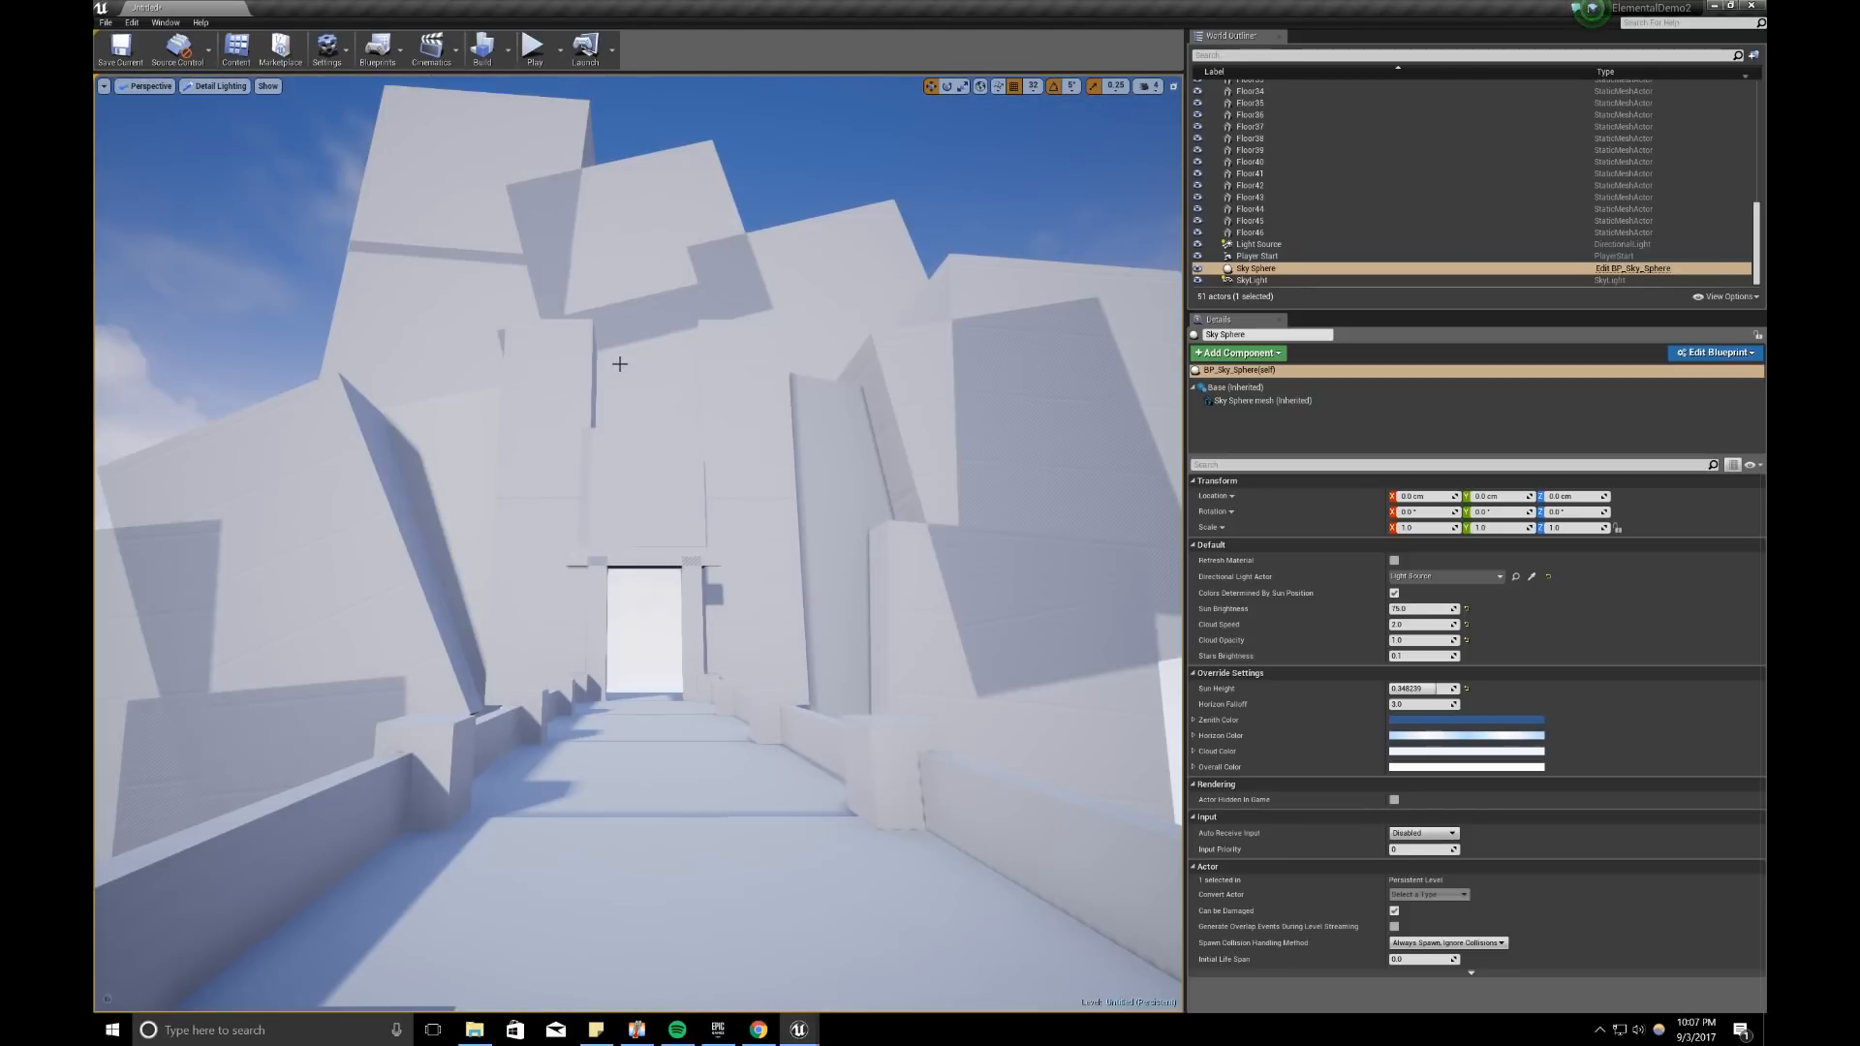
{"action": "left_click", "coordinate": [757, 1034]}
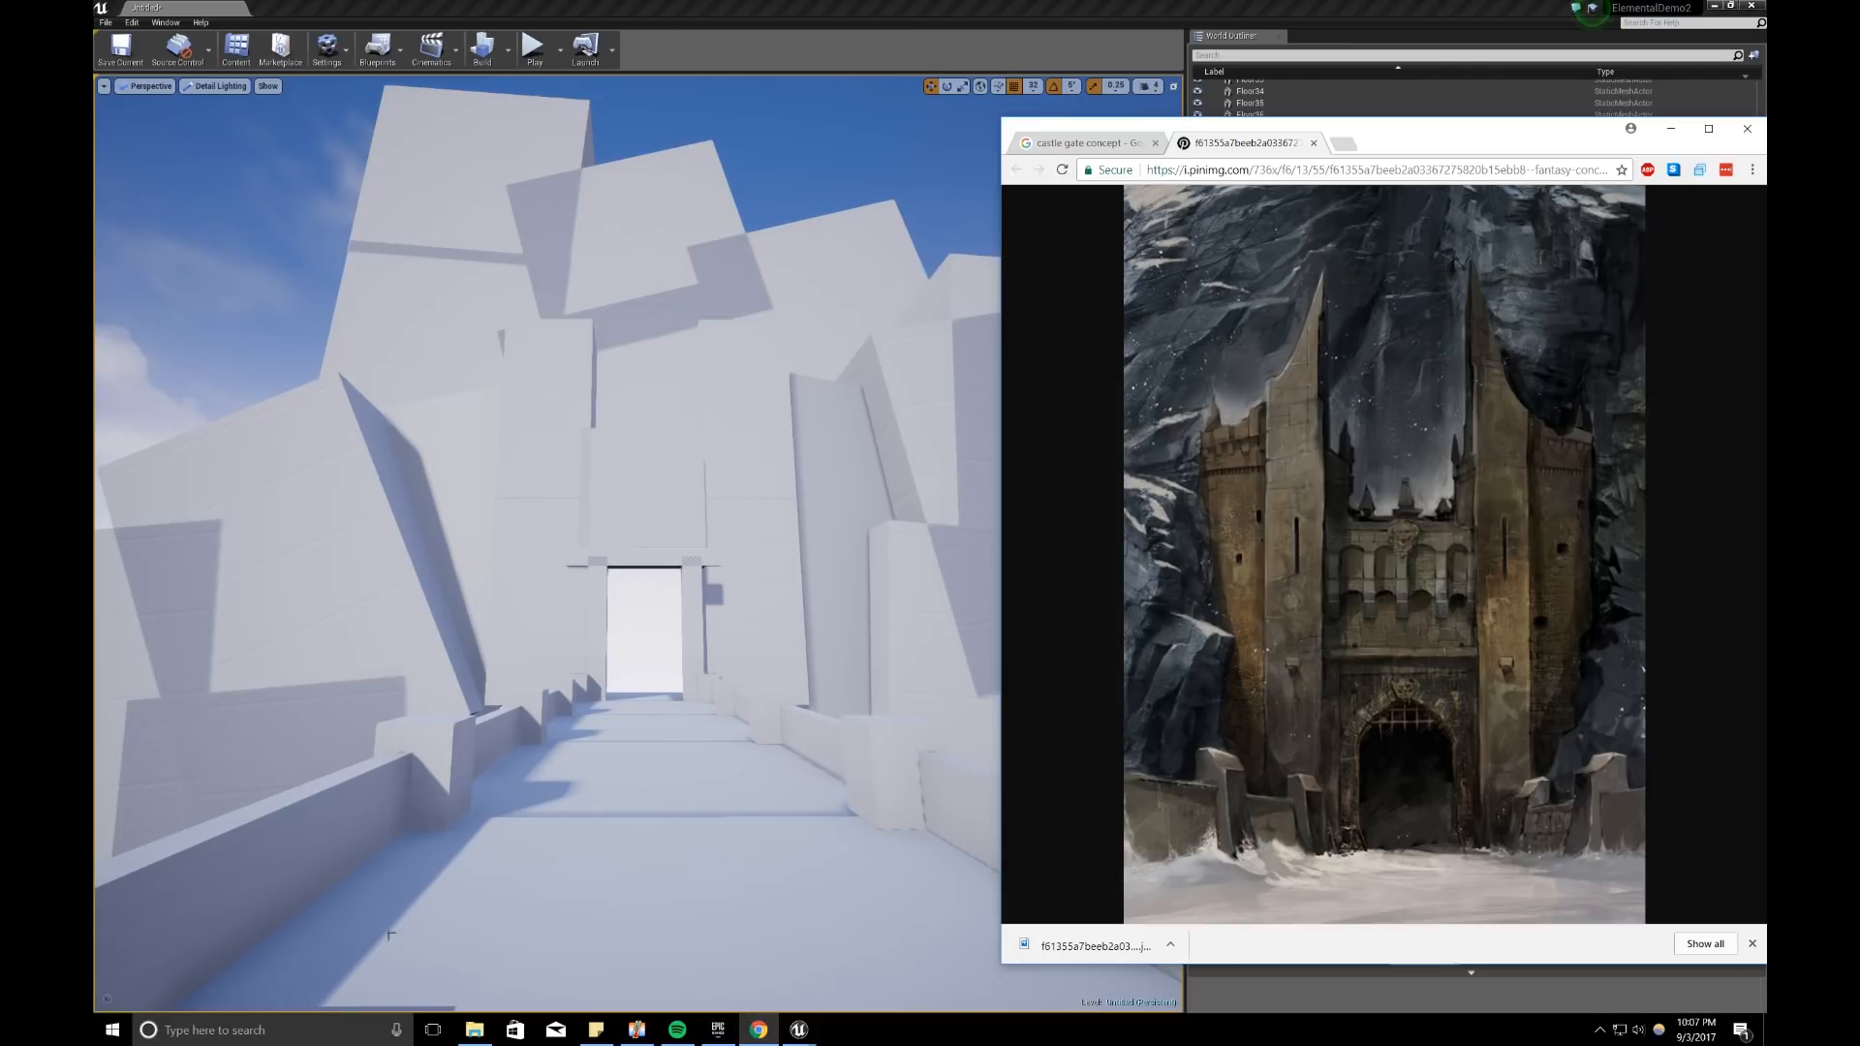
Step: Back in Unreal Editor, select the path, tower, lintel and rock blocks one after another to review the pieces
{"action": "left_click", "coordinate": [596, 792]}
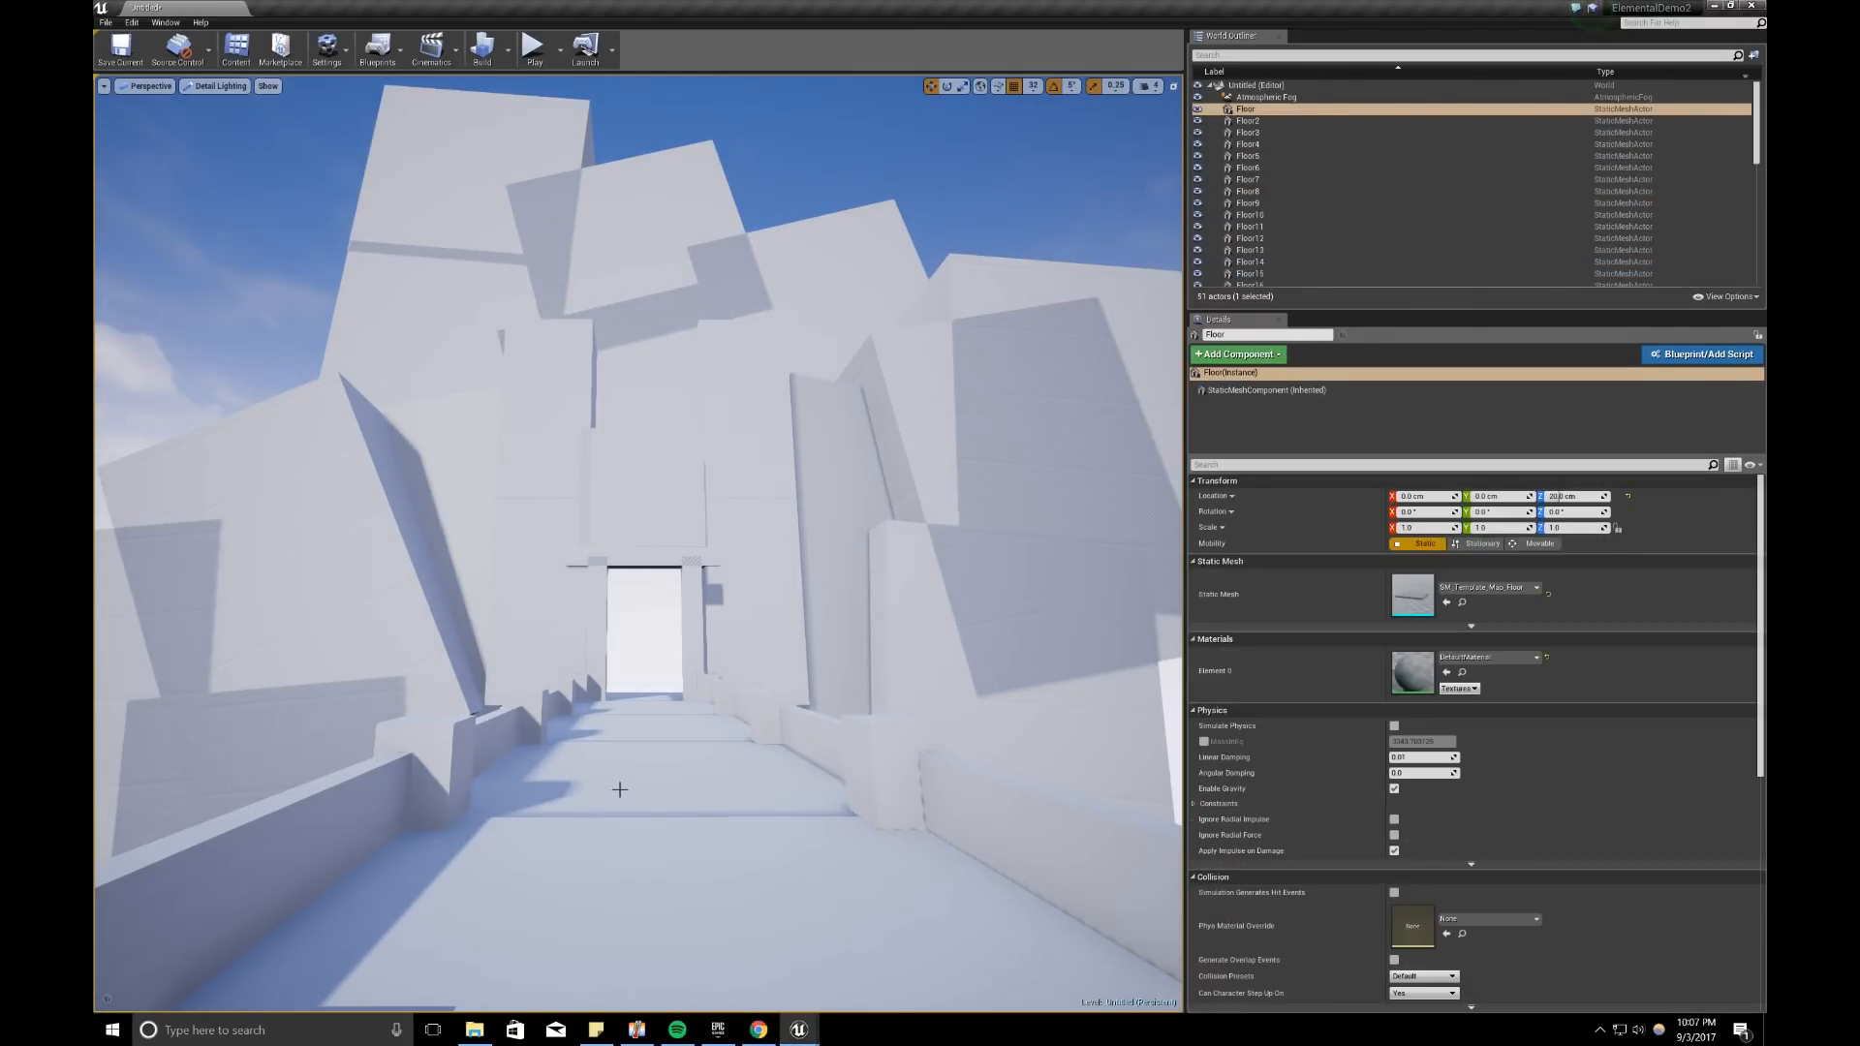
{"action": "left_click", "coordinate": [623, 774]}
{"action": "left_click", "coordinate": [559, 551]}
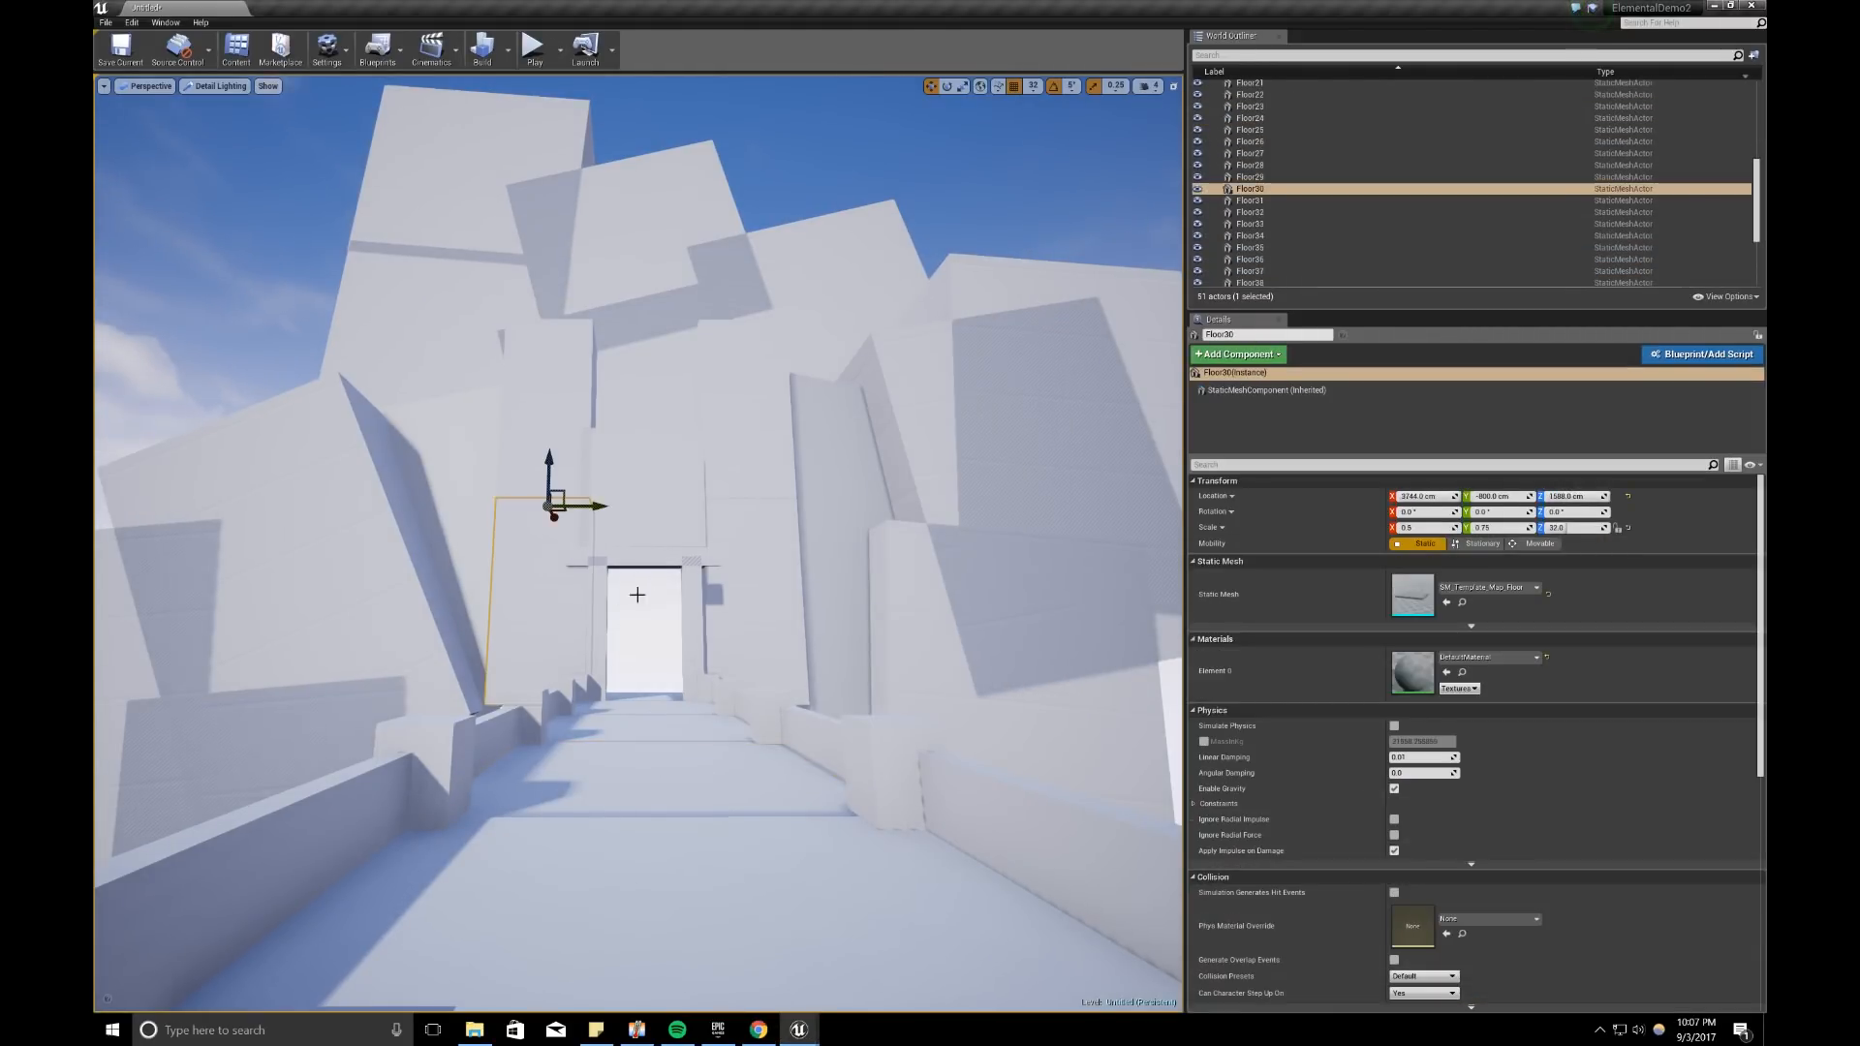
{"action": "left_click", "coordinate": [750, 572]}
{"action": "left_click", "coordinate": [662, 561]}
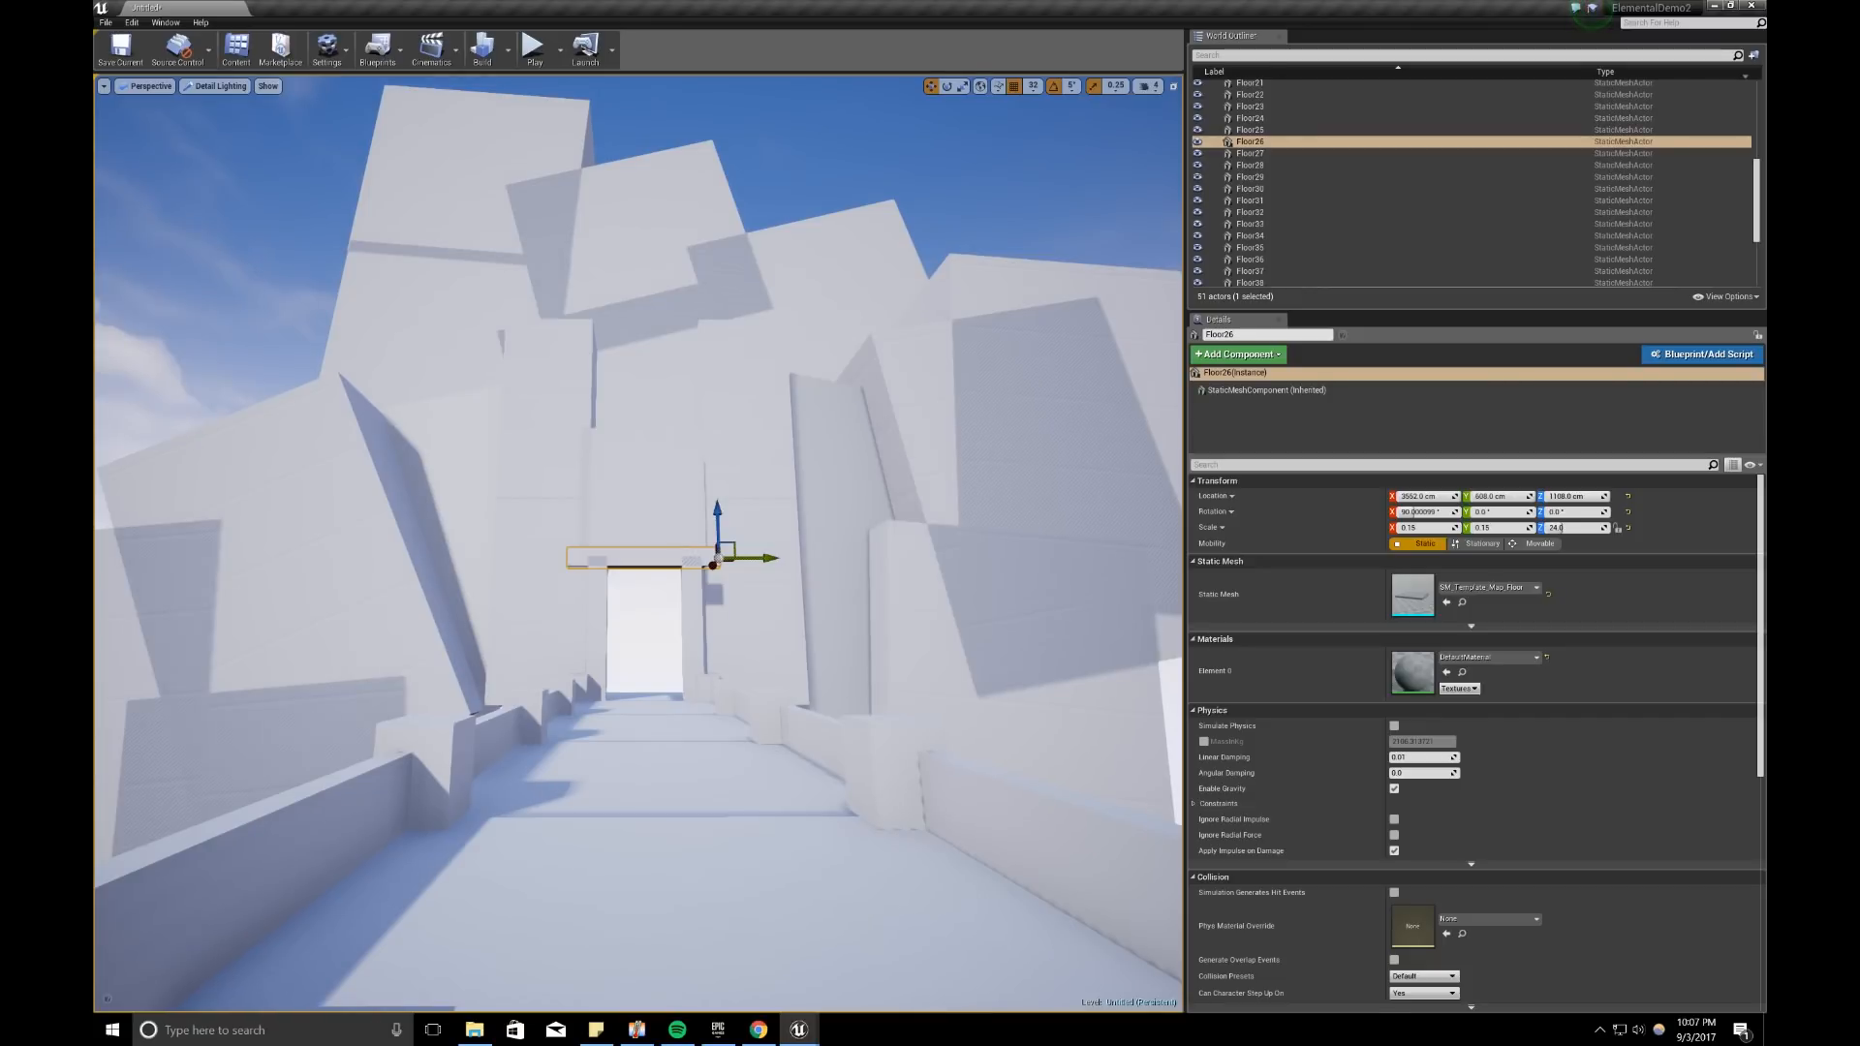
{"action": "left_click", "coordinate": [928, 605]}
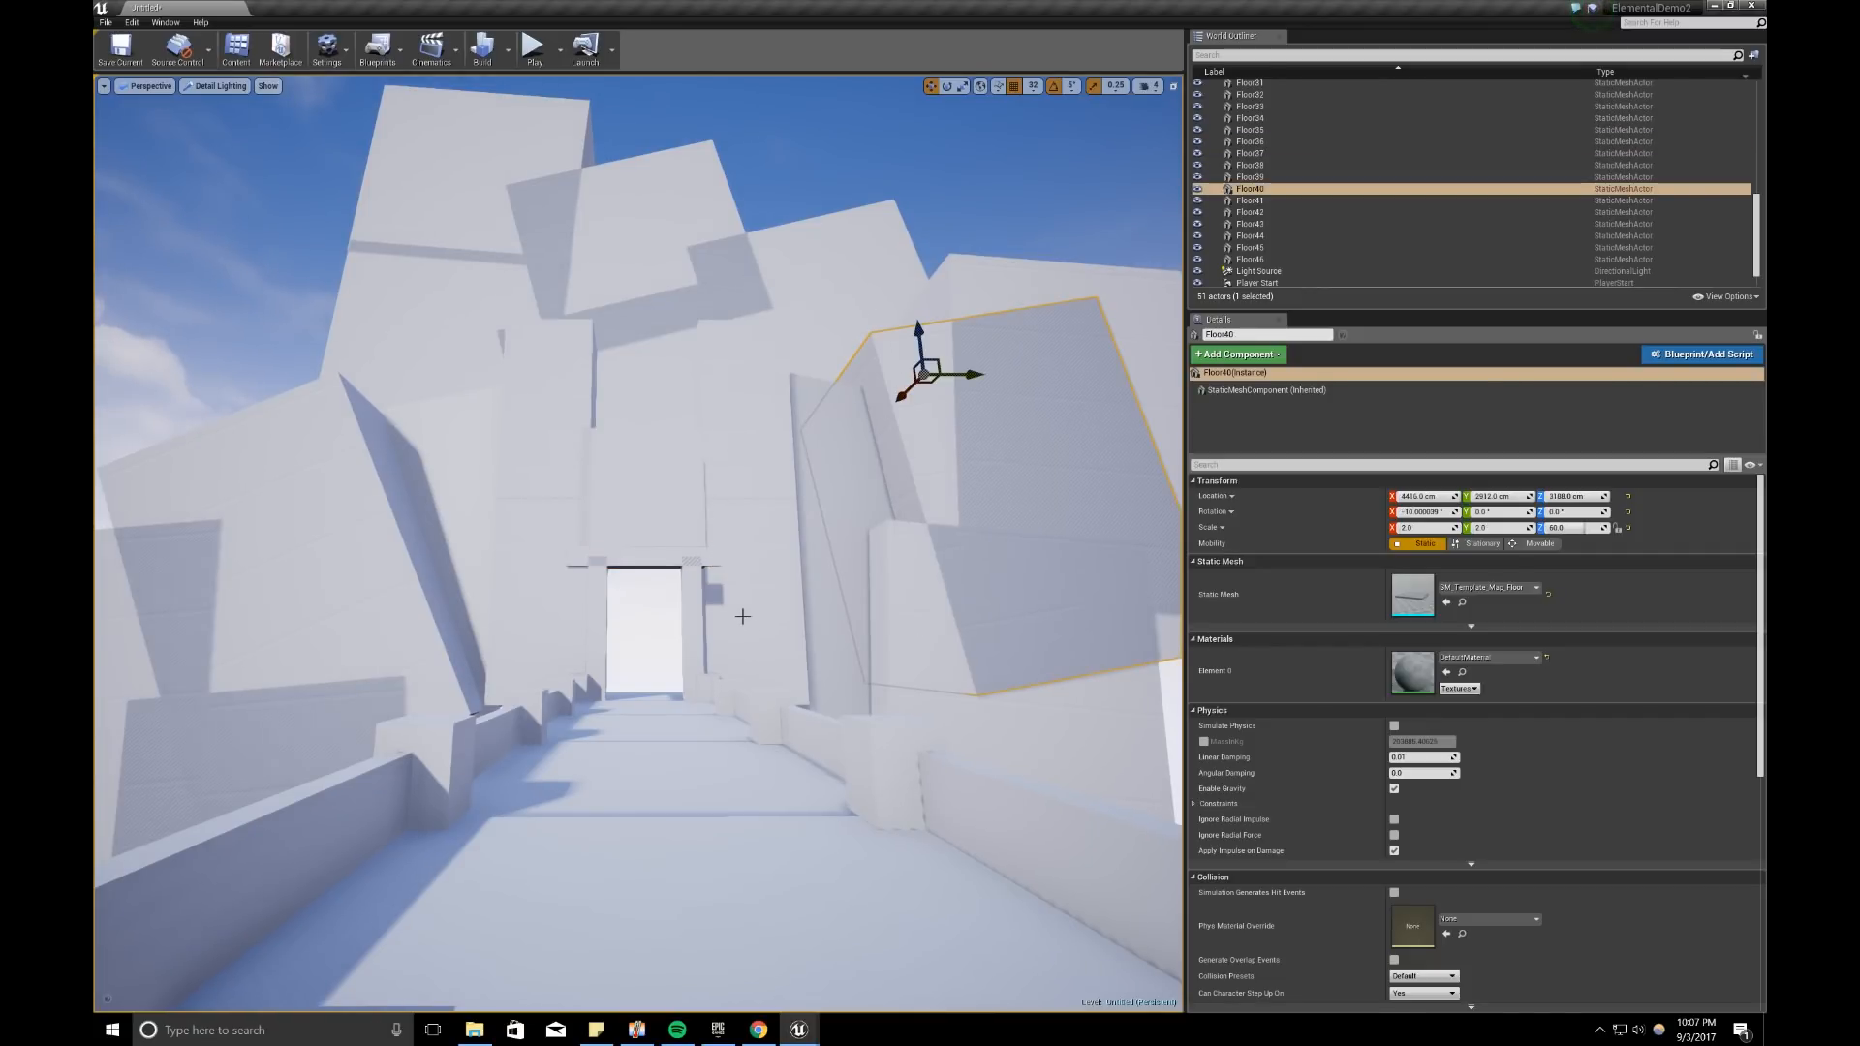
{"action": "left_click", "coordinate": [869, 334]}
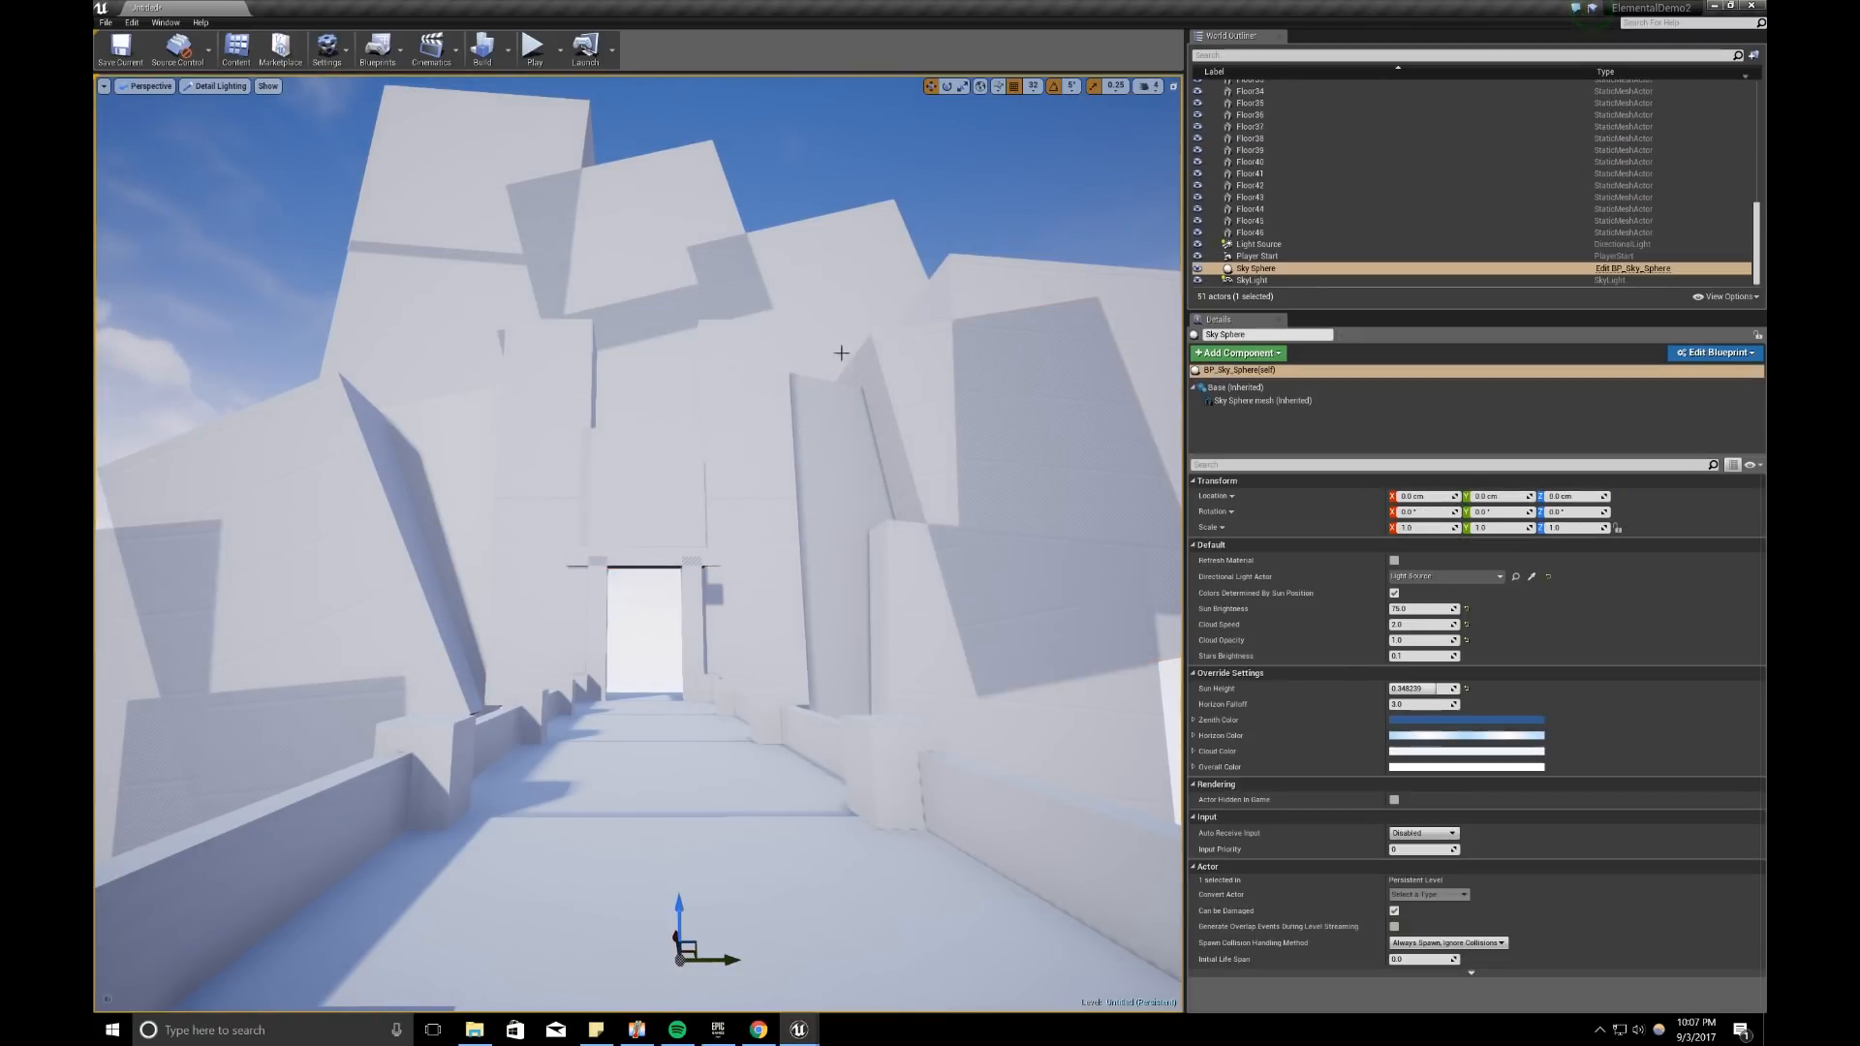
Step: Switch the front view of the scene from Detail Lighting to Lit shading
{"action": "key", "text": "s"}
{"action": "right_click_drag", "start_coordinate": [725, 417], "coordinate": [724, 418]}
{"action": "key", "text": "w"}
{"action": "left_click", "coordinate": [215, 87]}
{"action": "left_click", "coordinate": [221, 115]}
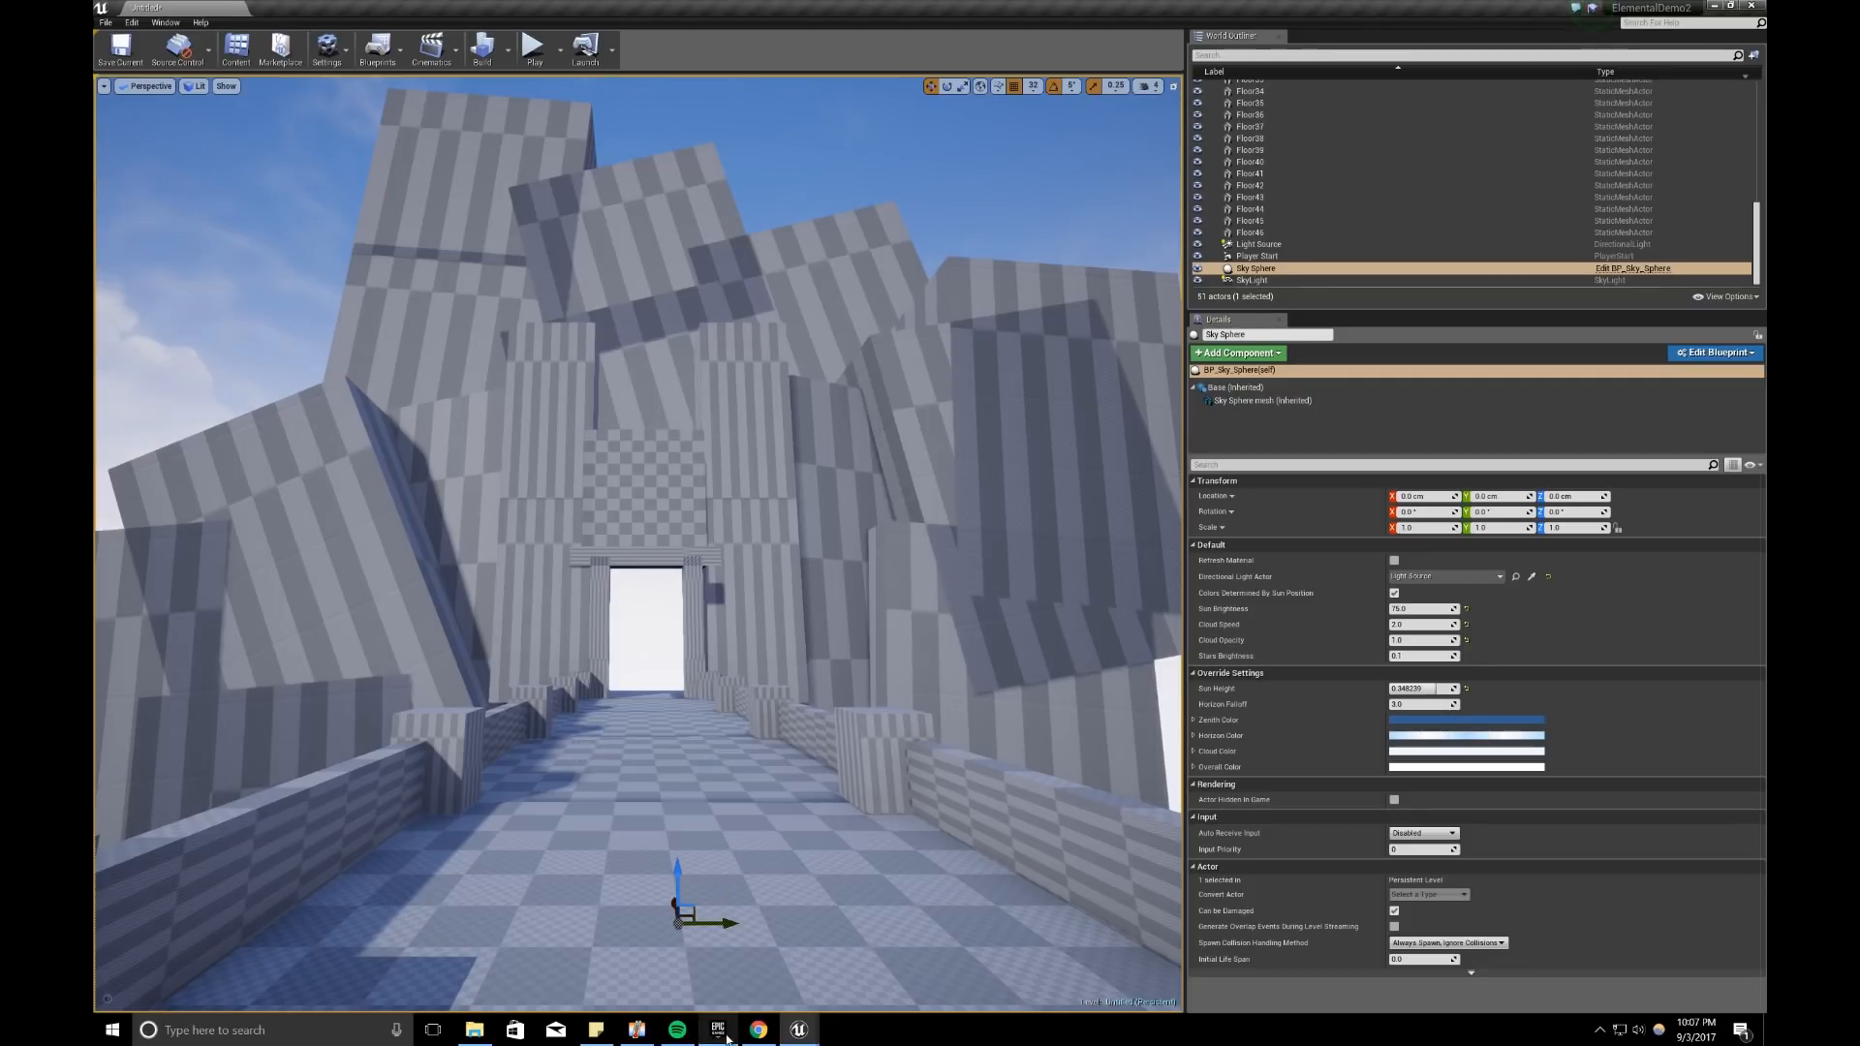
Step: Open a Content Browser window beside the gate, showing materials as well as static meshes, and search it for "rock"
{"action": "left_click", "coordinate": [165, 22]}
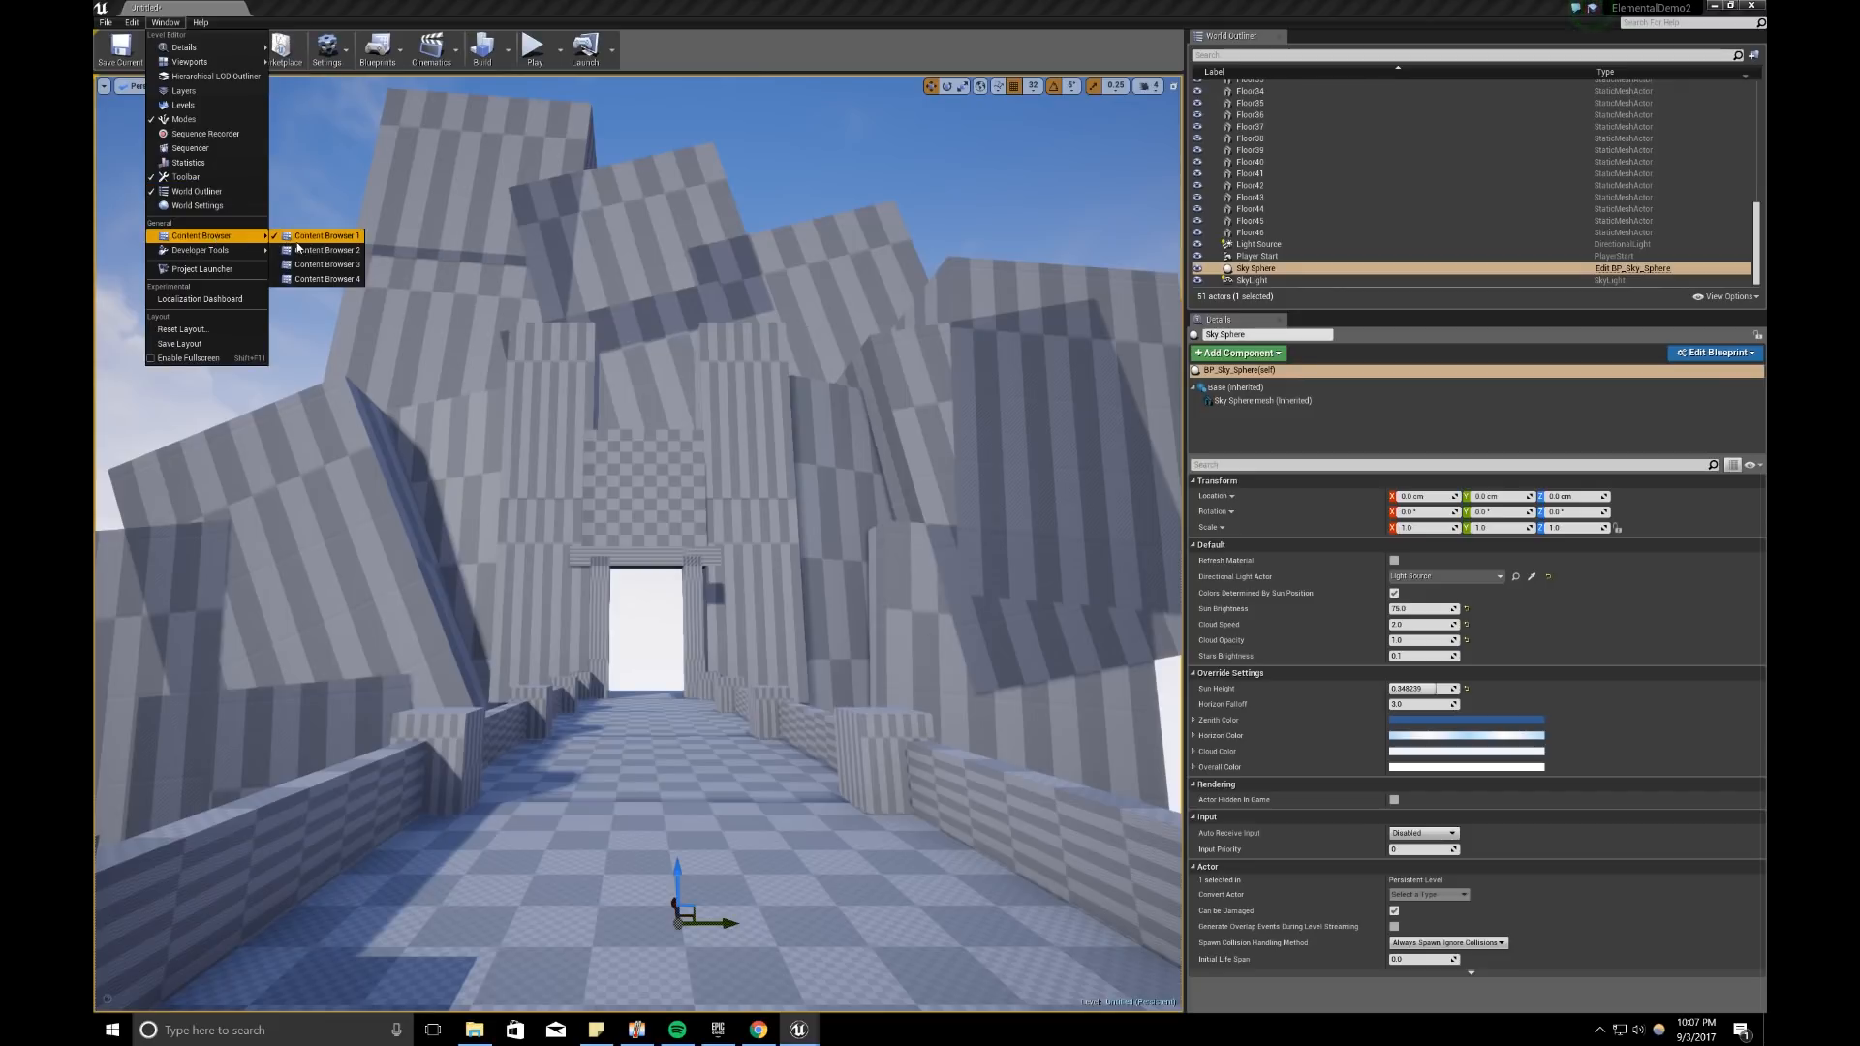
{"action": "left_click", "coordinate": [296, 241]}
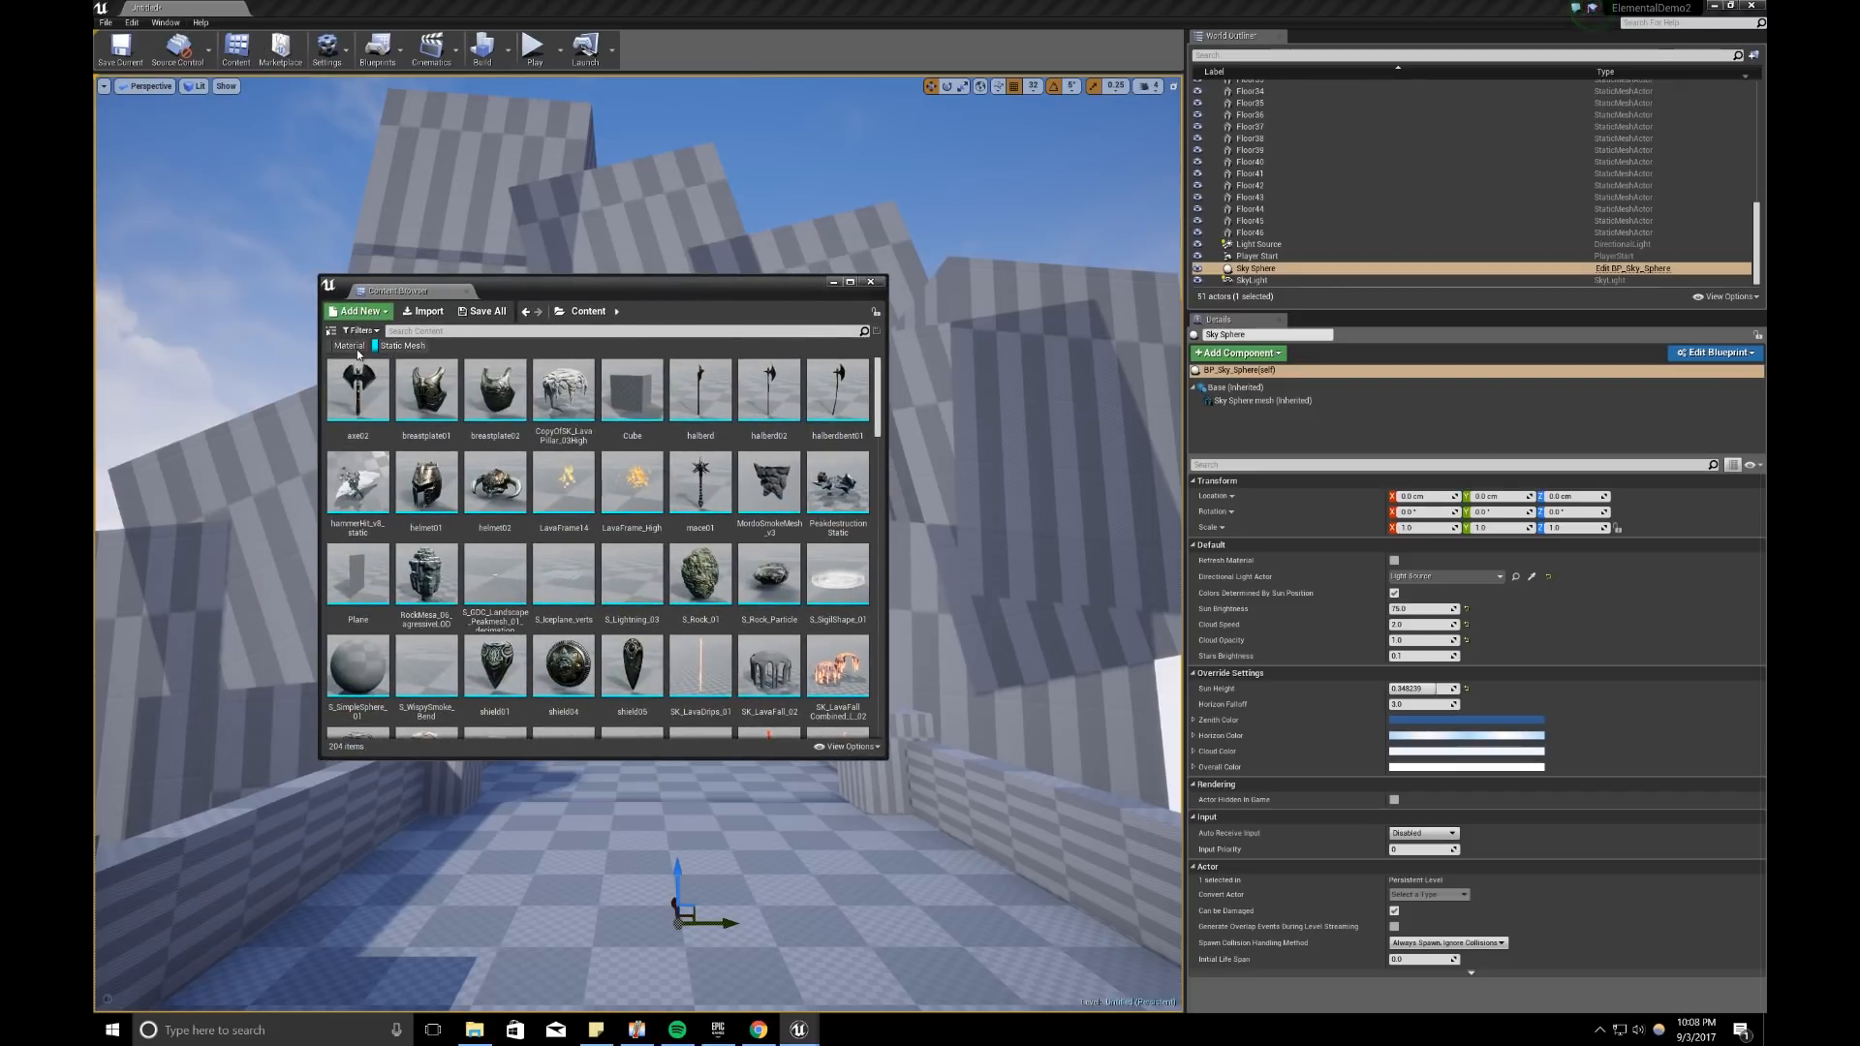
{"action": "left_click", "coordinate": [345, 346]}
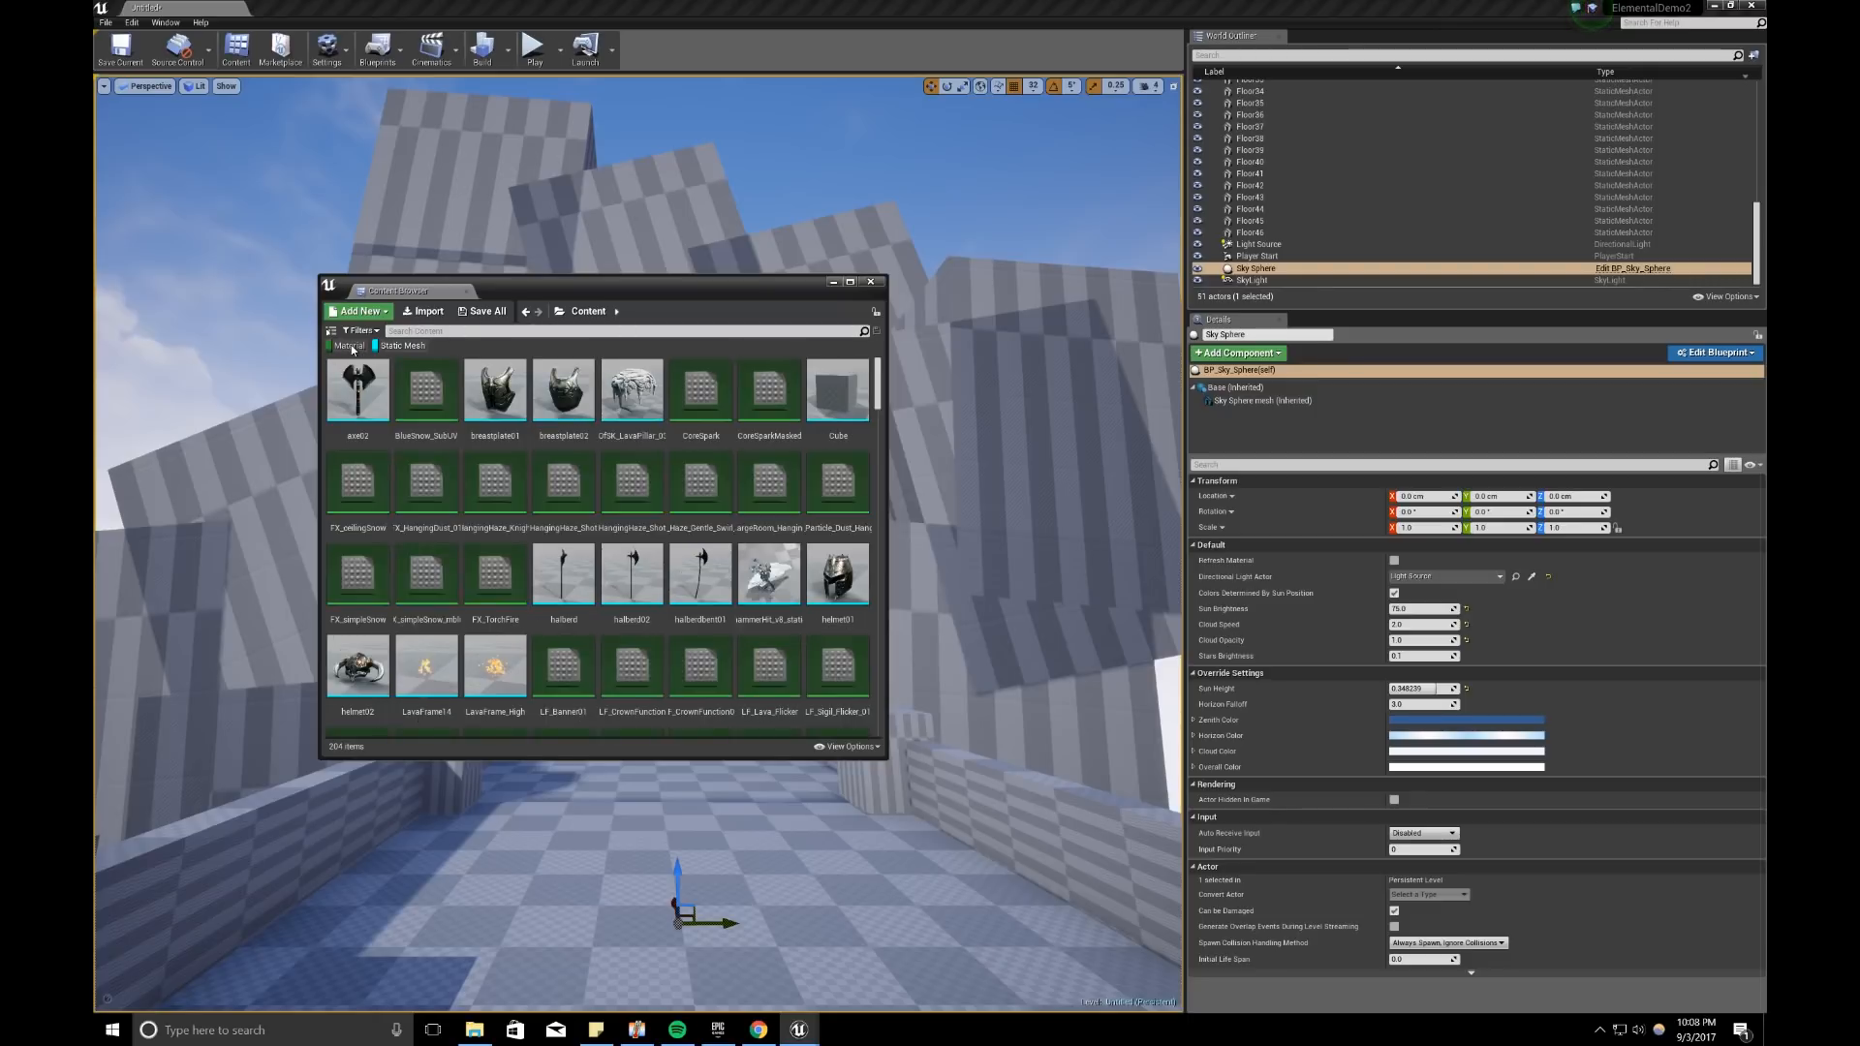
{"action": "left_click", "coordinate": [511, 331]}
{"action": "type", "text": "rock"}
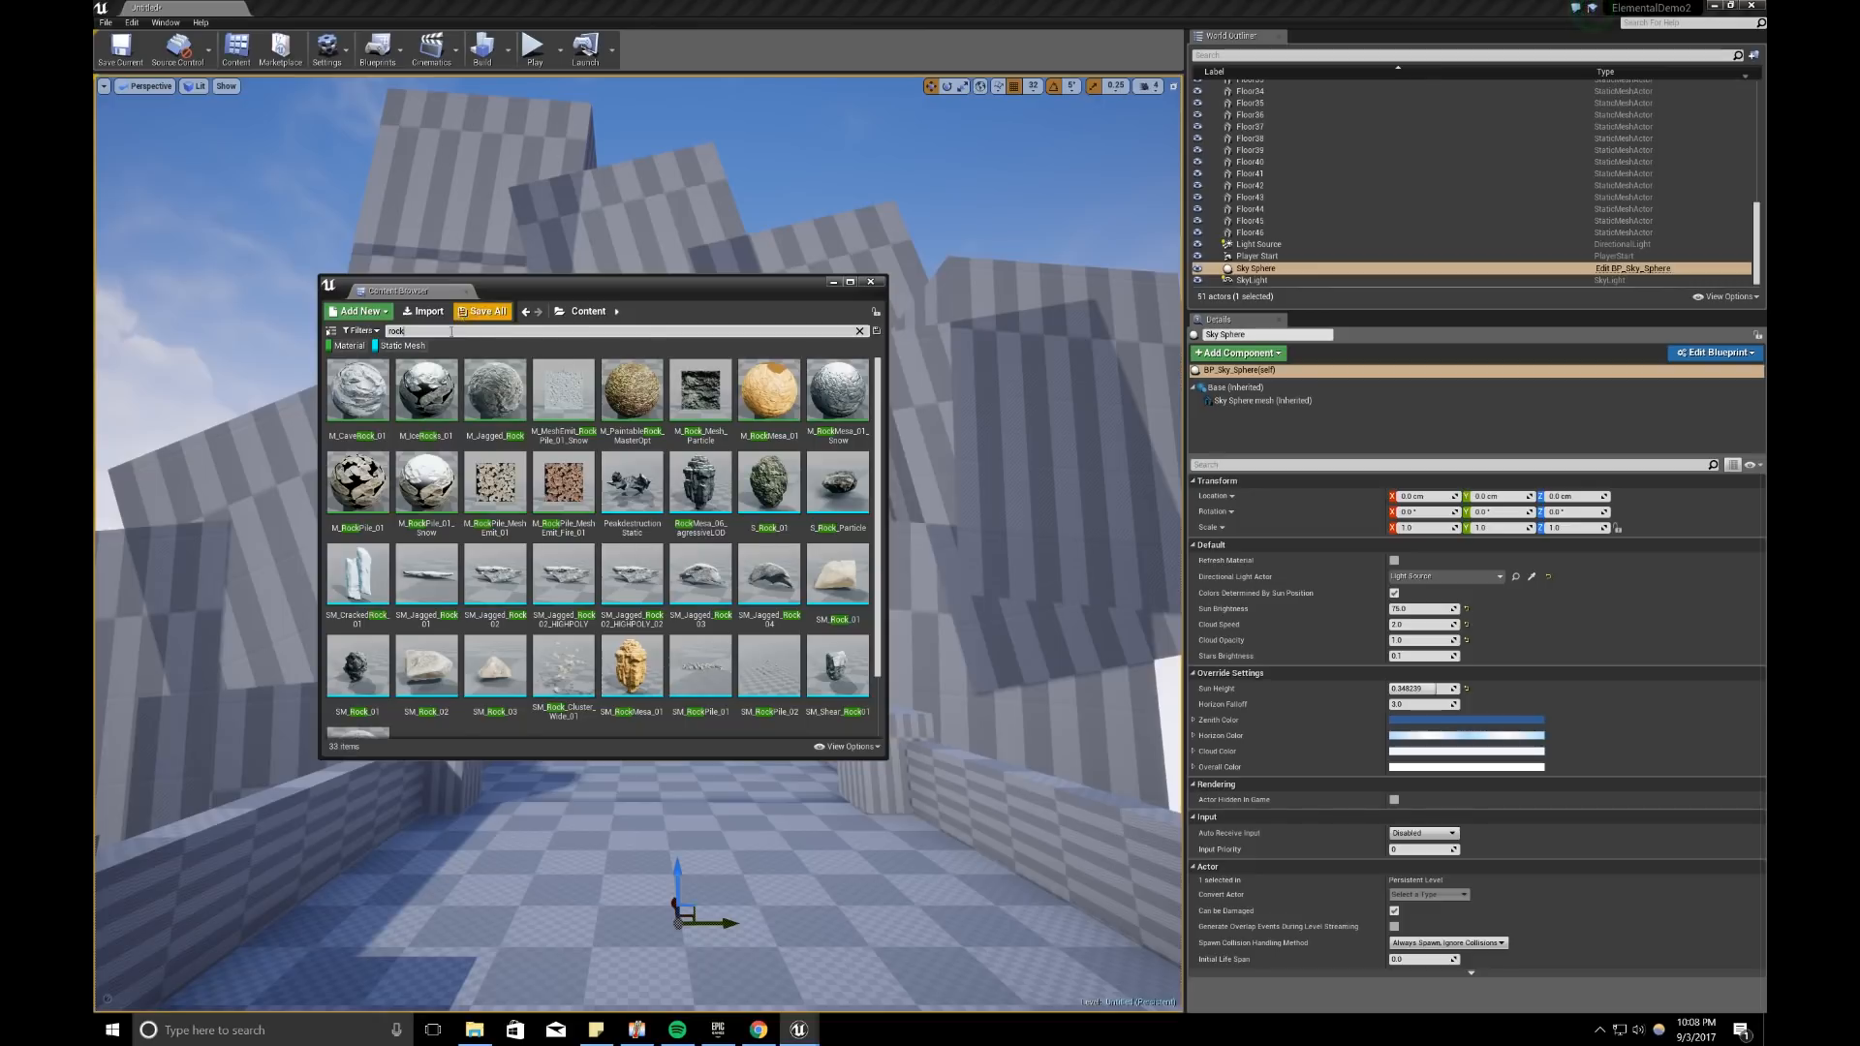
{"action": "left_click_drag", "start_coordinate": [539, 294], "coordinate": [377, 297]}
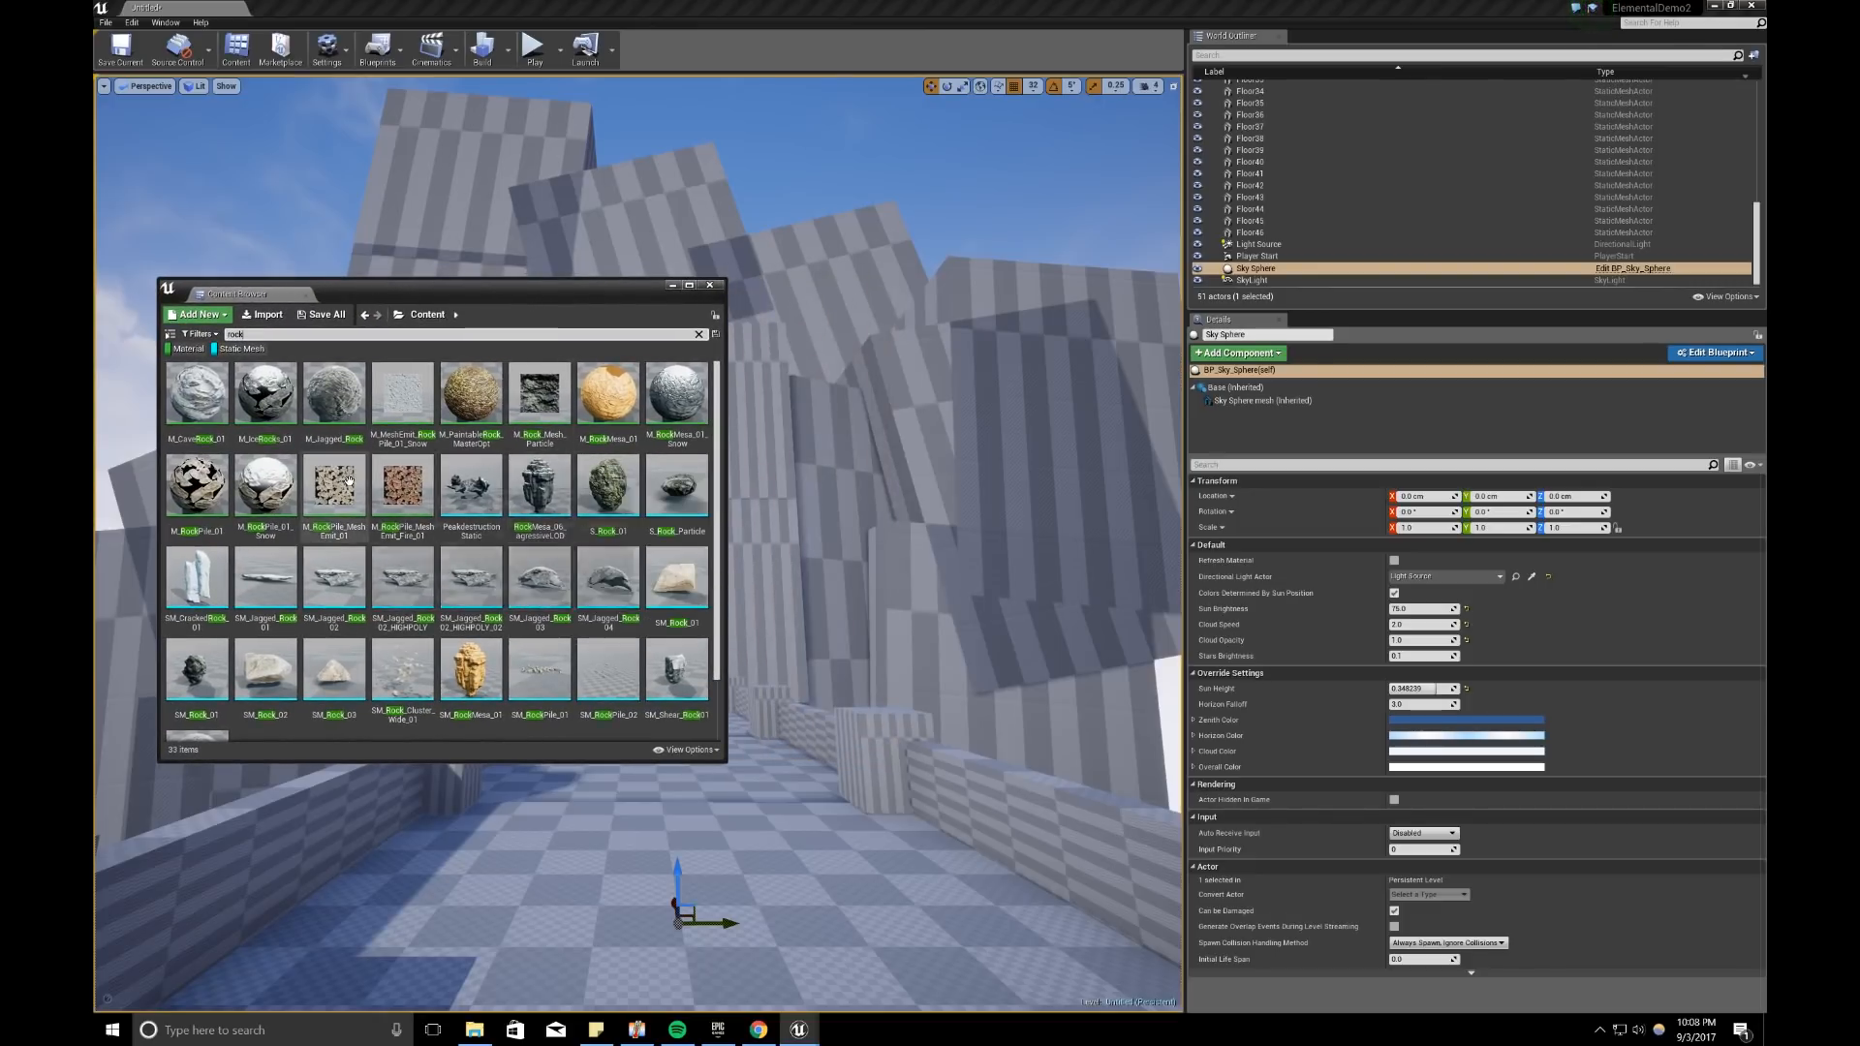
Step: Apply the M_CaveRock_01 material to the tilted cliff block just right of the gate
{"action": "left_click", "coordinate": [197, 416]}
{"action": "left_click_drag", "start_coordinate": [198, 417], "coordinate": [913, 400]}
Step: Apply the M_CaveRock_01 material to the remaining tilted cliff blocks around the gate, including the one directly behind it
{"action": "left_click", "coordinate": [1114, 318]}
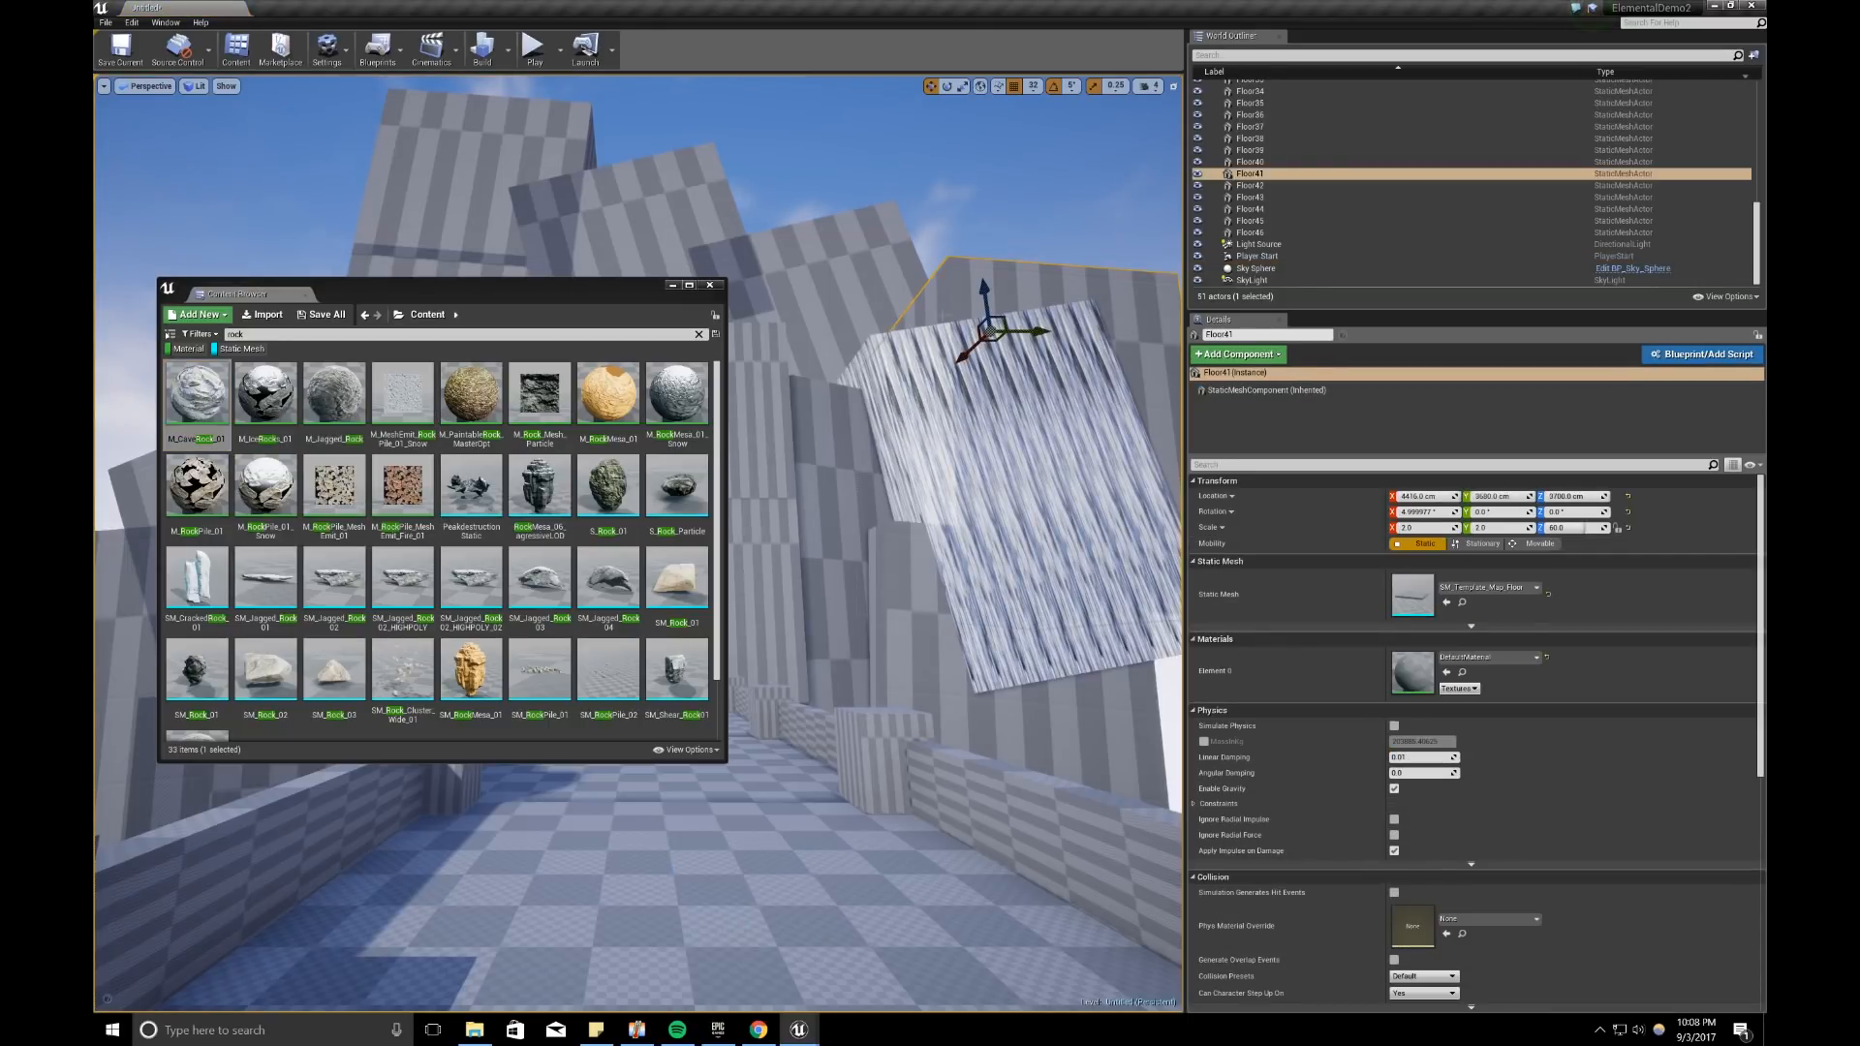
{"action": "left_click", "coordinate": [772, 254], "text": "ctrl"}
{"action": "left_click", "coordinate": [620, 232], "text": "ctrl"}
{"action": "left_click", "coordinate": [504, 223], "text": "ctrl"}
{"action": "left_click_drag", "start_coordinate": [501, 301], "coordinate": [770, 512]}
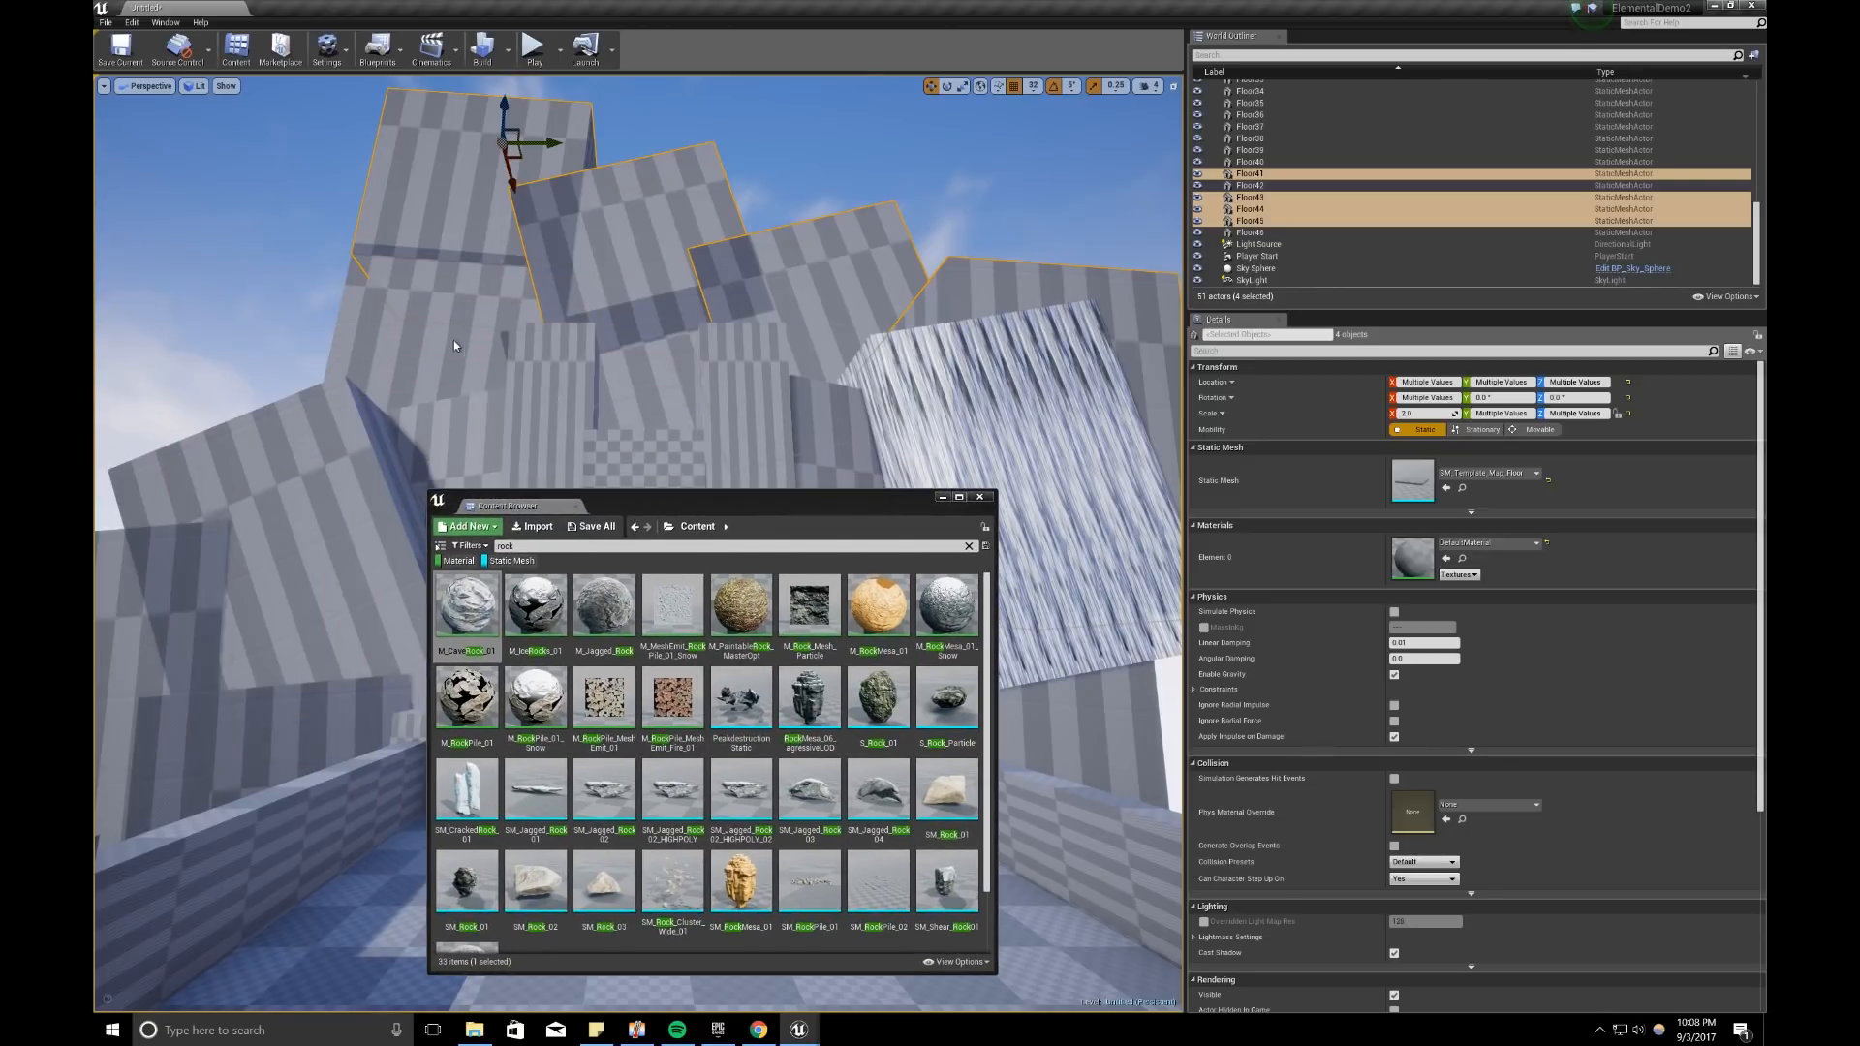
{"action": "left_click", "coordinate": [456, 291], "text": "ctrl"}
{"action": "left_click", "coordinate": [410, 414], "text": "ctrl"}
{"action": "left_click", "coordinate": [165, 611], "text": "ctrl"}
{"action": "mouse_move", "coordinate": [519, 386]}
{"action": "right_mouse_down"}
{"action": "mouse_move", "coordinate": [528, 426]}
{"action": "mouse_move", "coordinate": [519, 387]}
{"action": "right_mouse_up"}
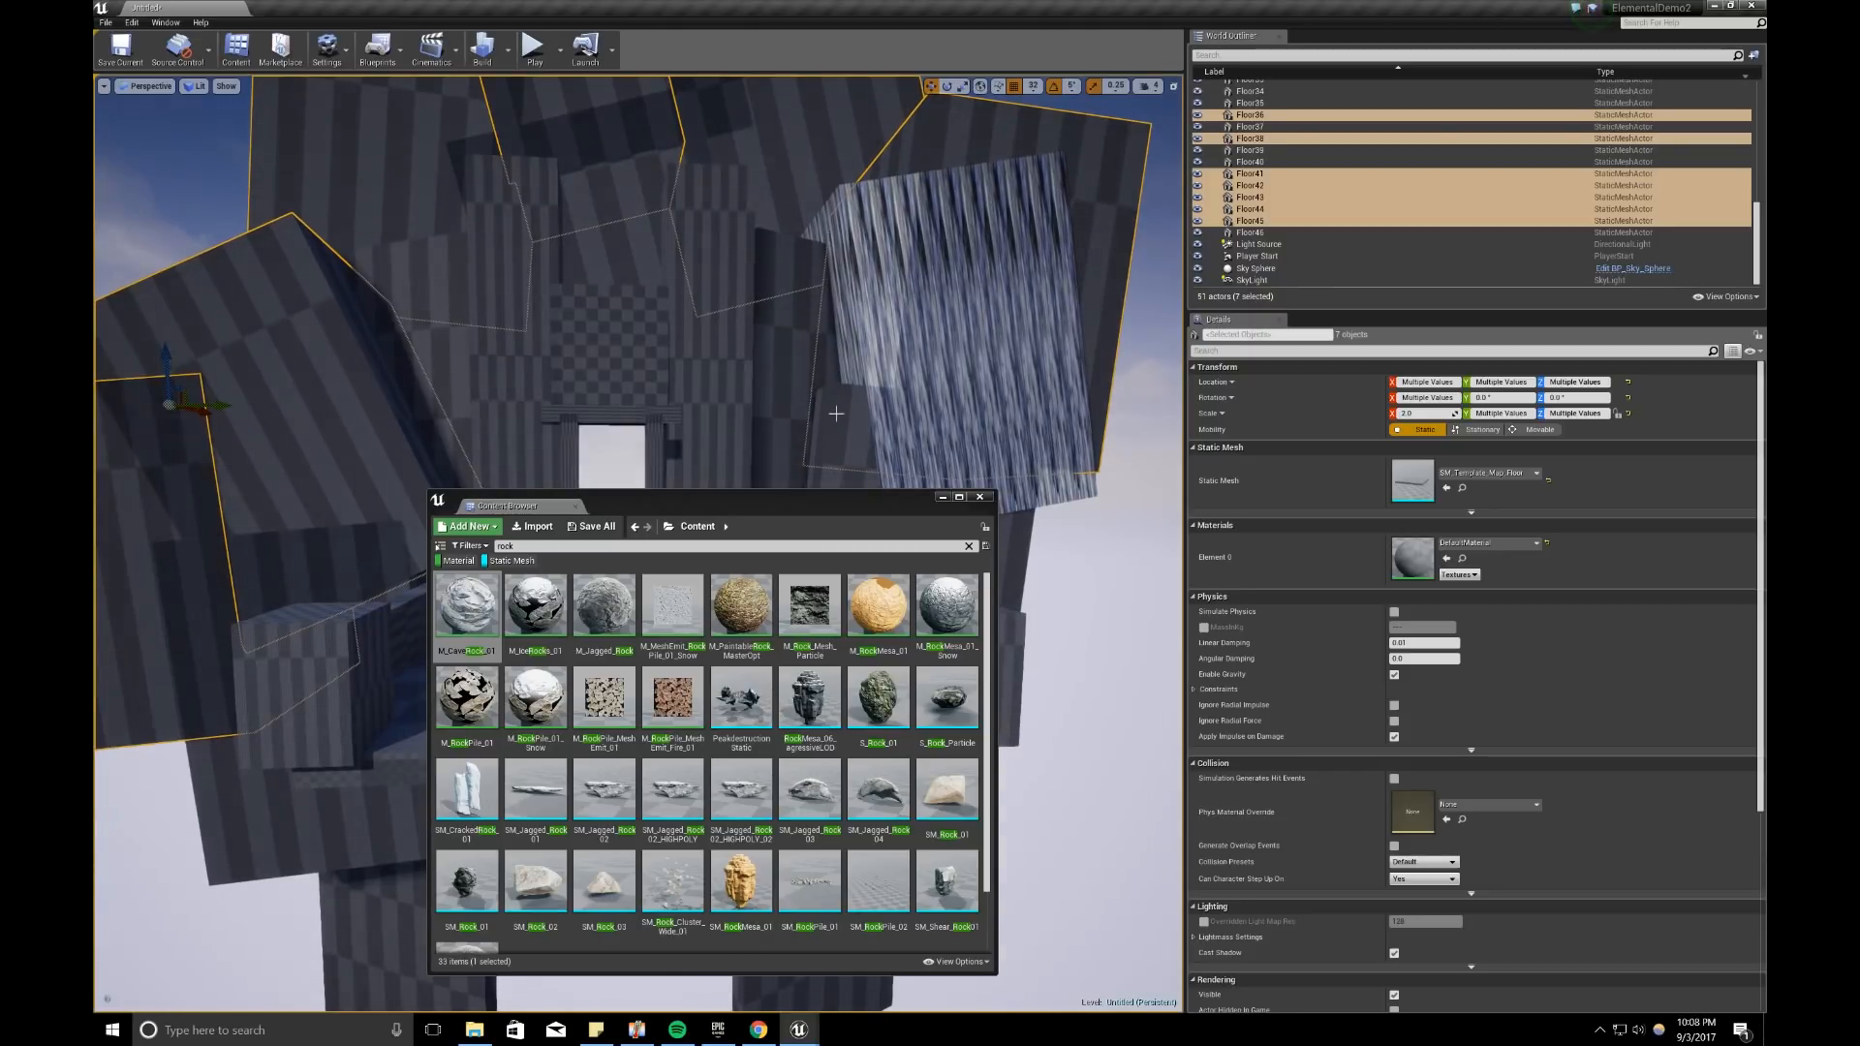
{"action": "left_click", "coordinate": [791, 349], "text": "ctrl"}
{"action": "left_click", "coordinate": [1131, 205], "text": "ctrl"}
{"action": "left_click", "coordinate": [1116, 199], "text": "ctrl"}
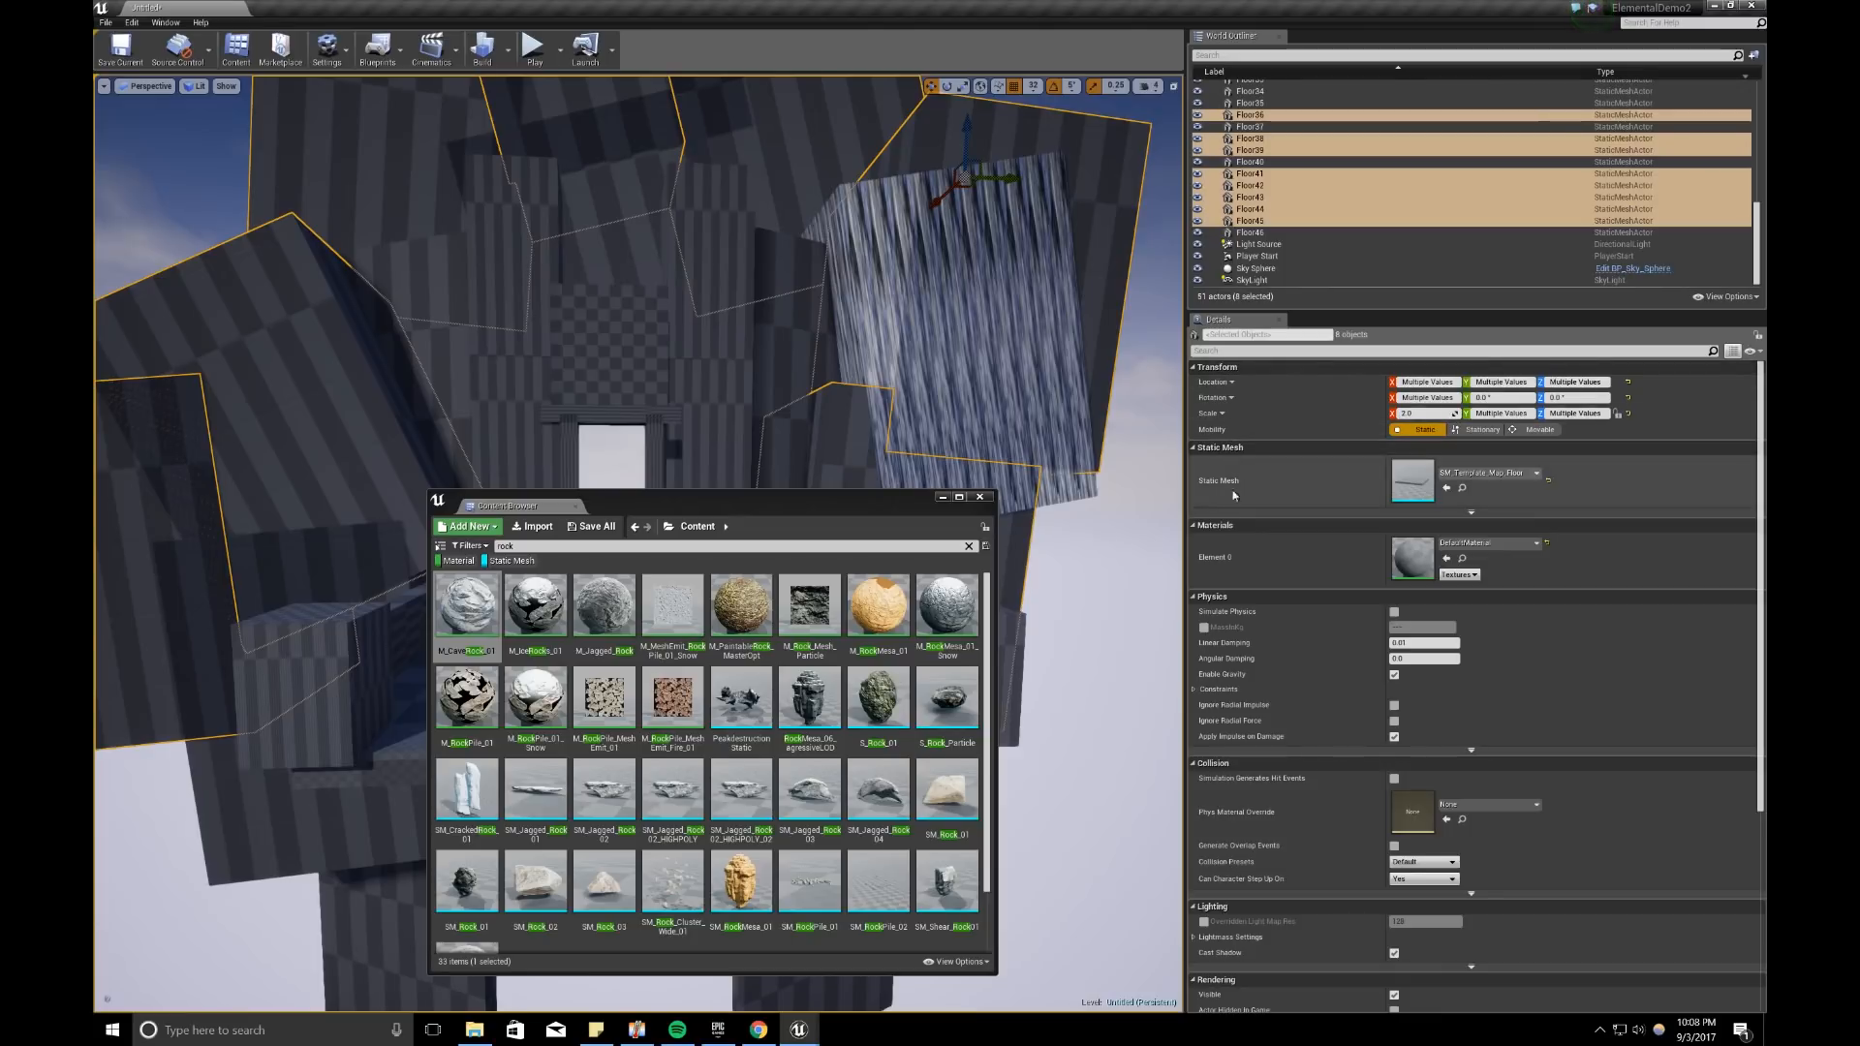
{"action": "left_click", "coordinate": [1447, 560]}
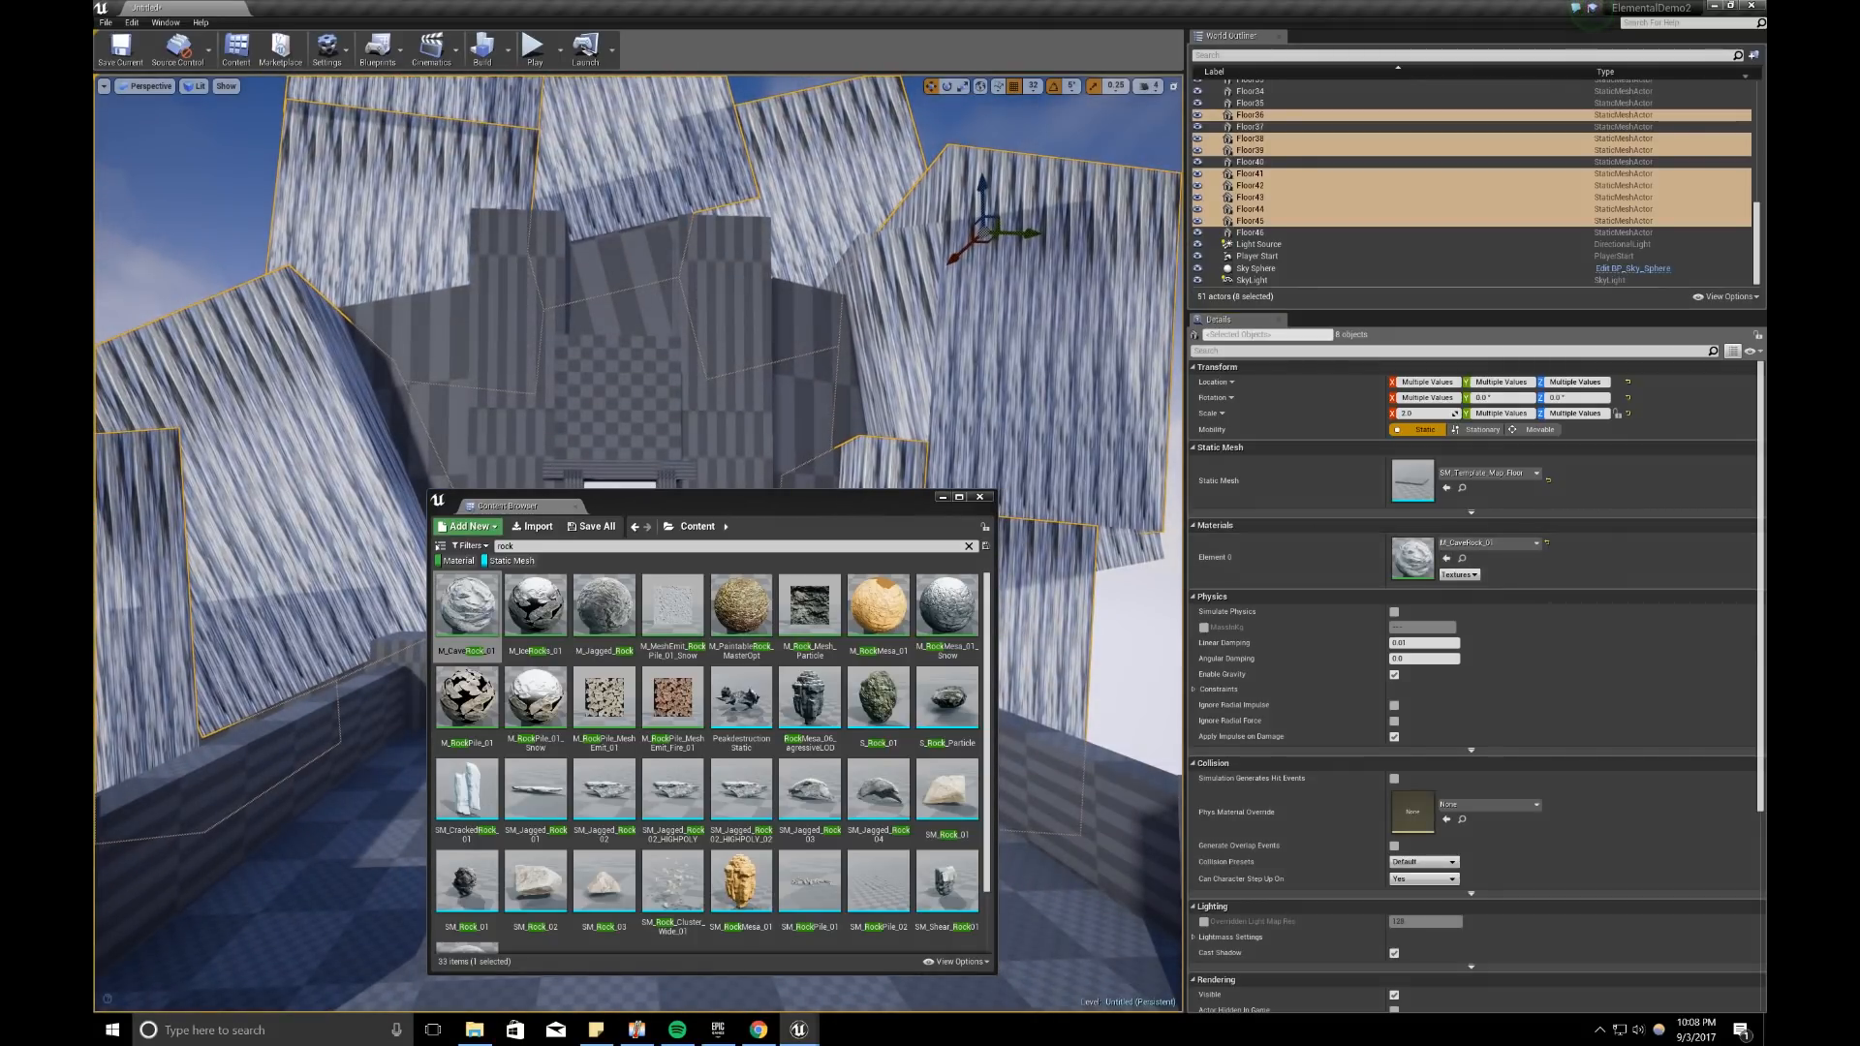
{"action": "left_click", "coordinate": [614, 239]}
{"action": "left_click", "coordinate": [1447, 671]}
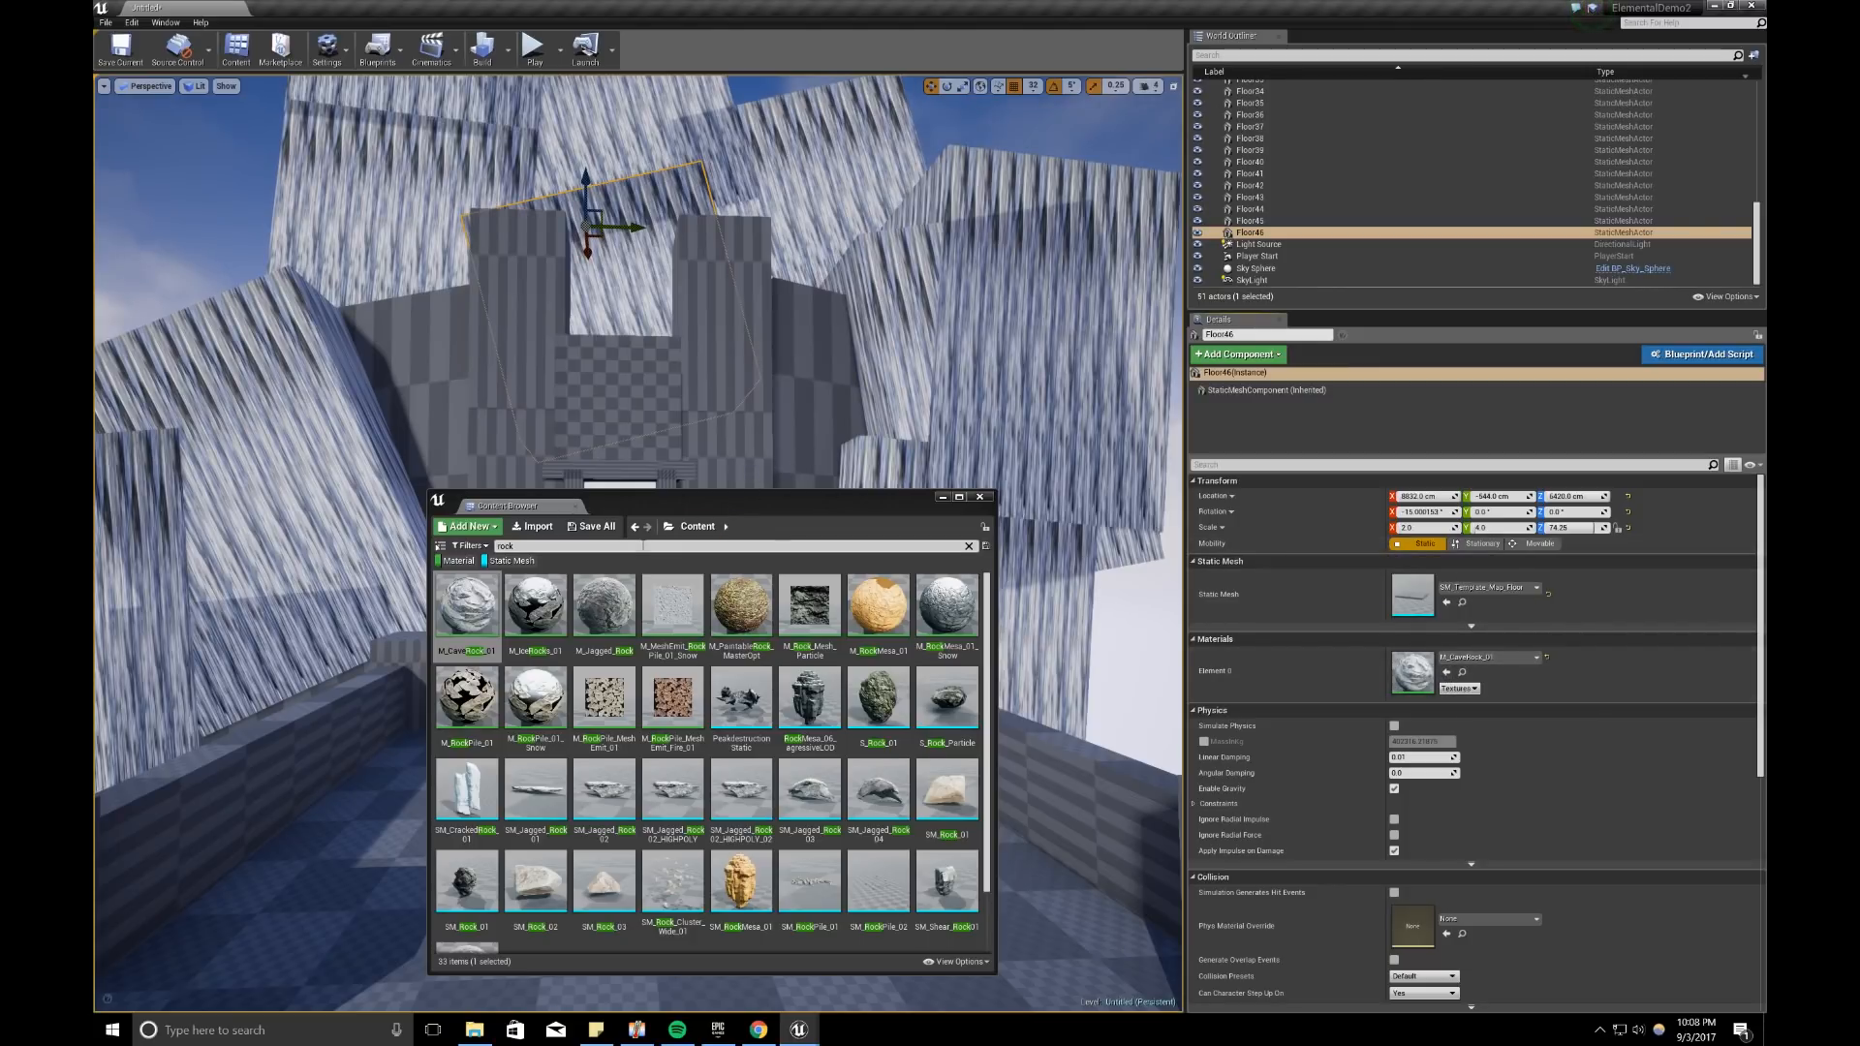
Step: Search the content for "wall", limit the results to materials and select M_Throne_Interior_Wall_2
{"action": "left_click", "coordinate": [638, 545]}
{"action": "key", "text": "BackSpace"}
{"action": "type", "text": "wall"}
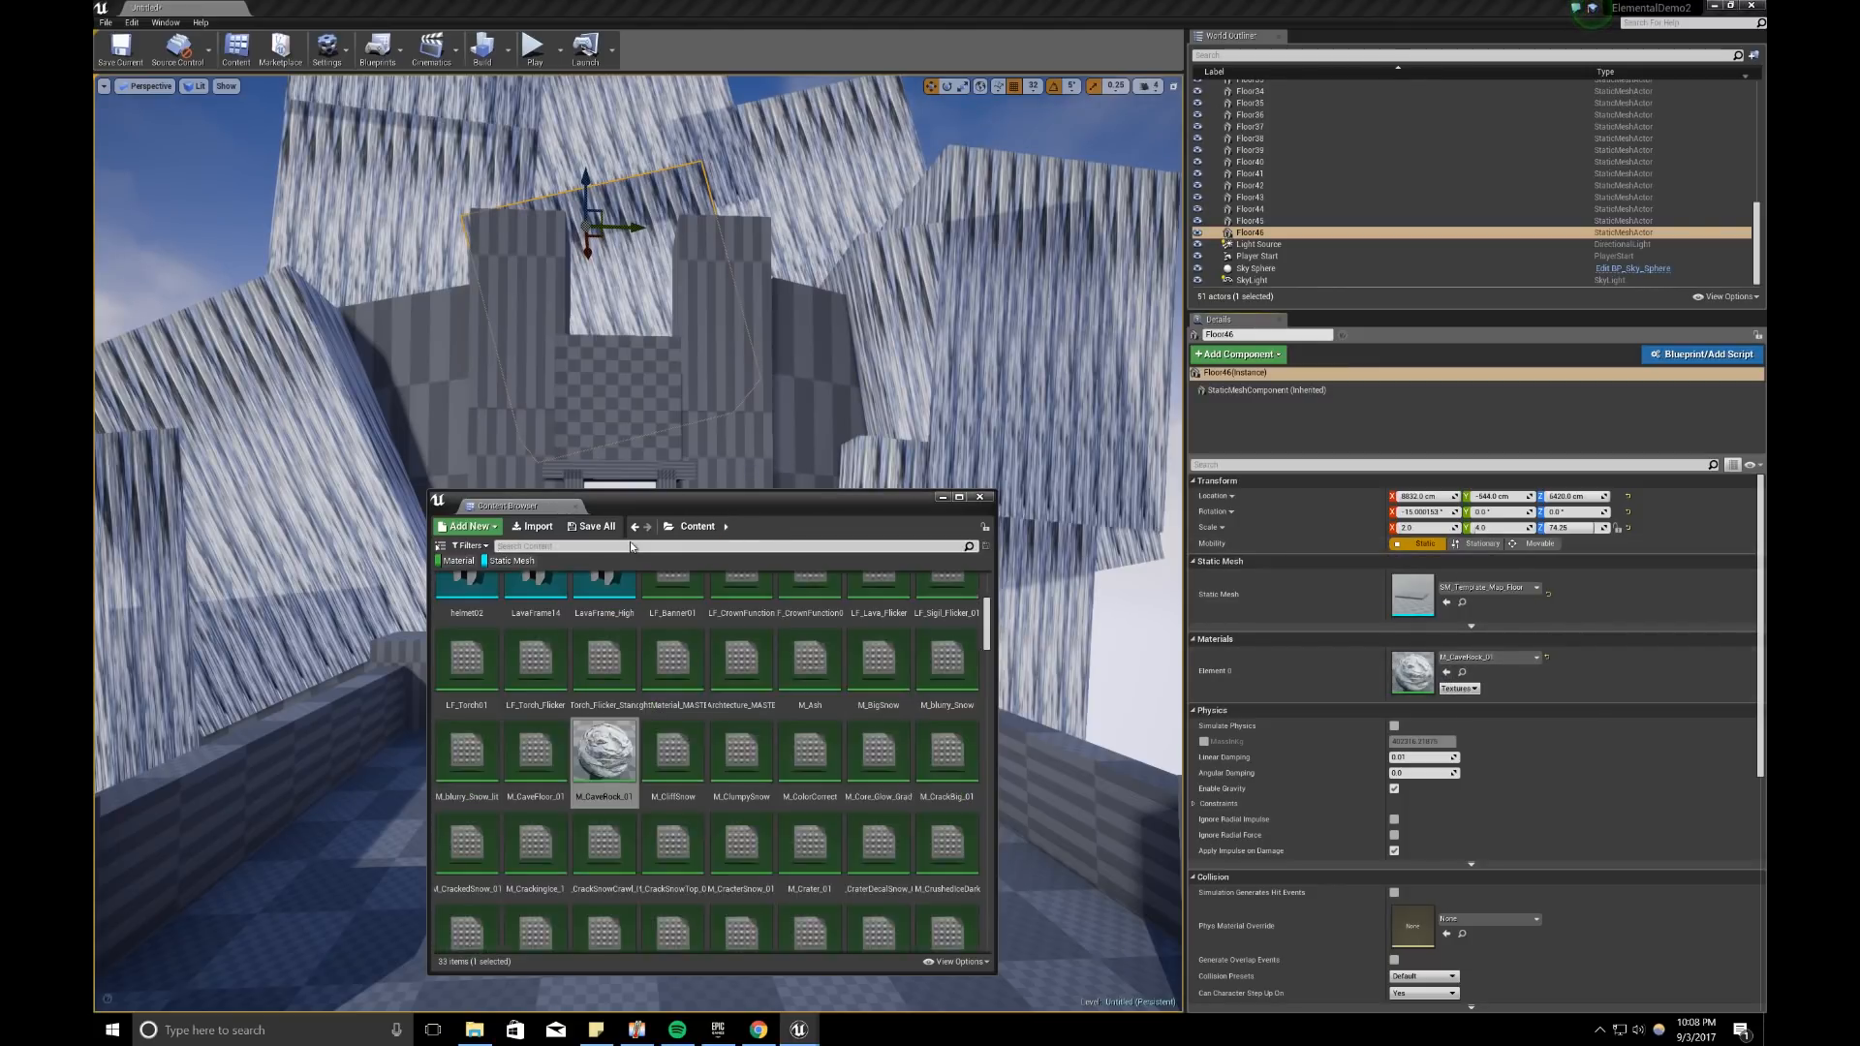
{"action": "scroll", "coordinate": [644, 696], "scroll_direction": "down", "scroll_amount": 2}
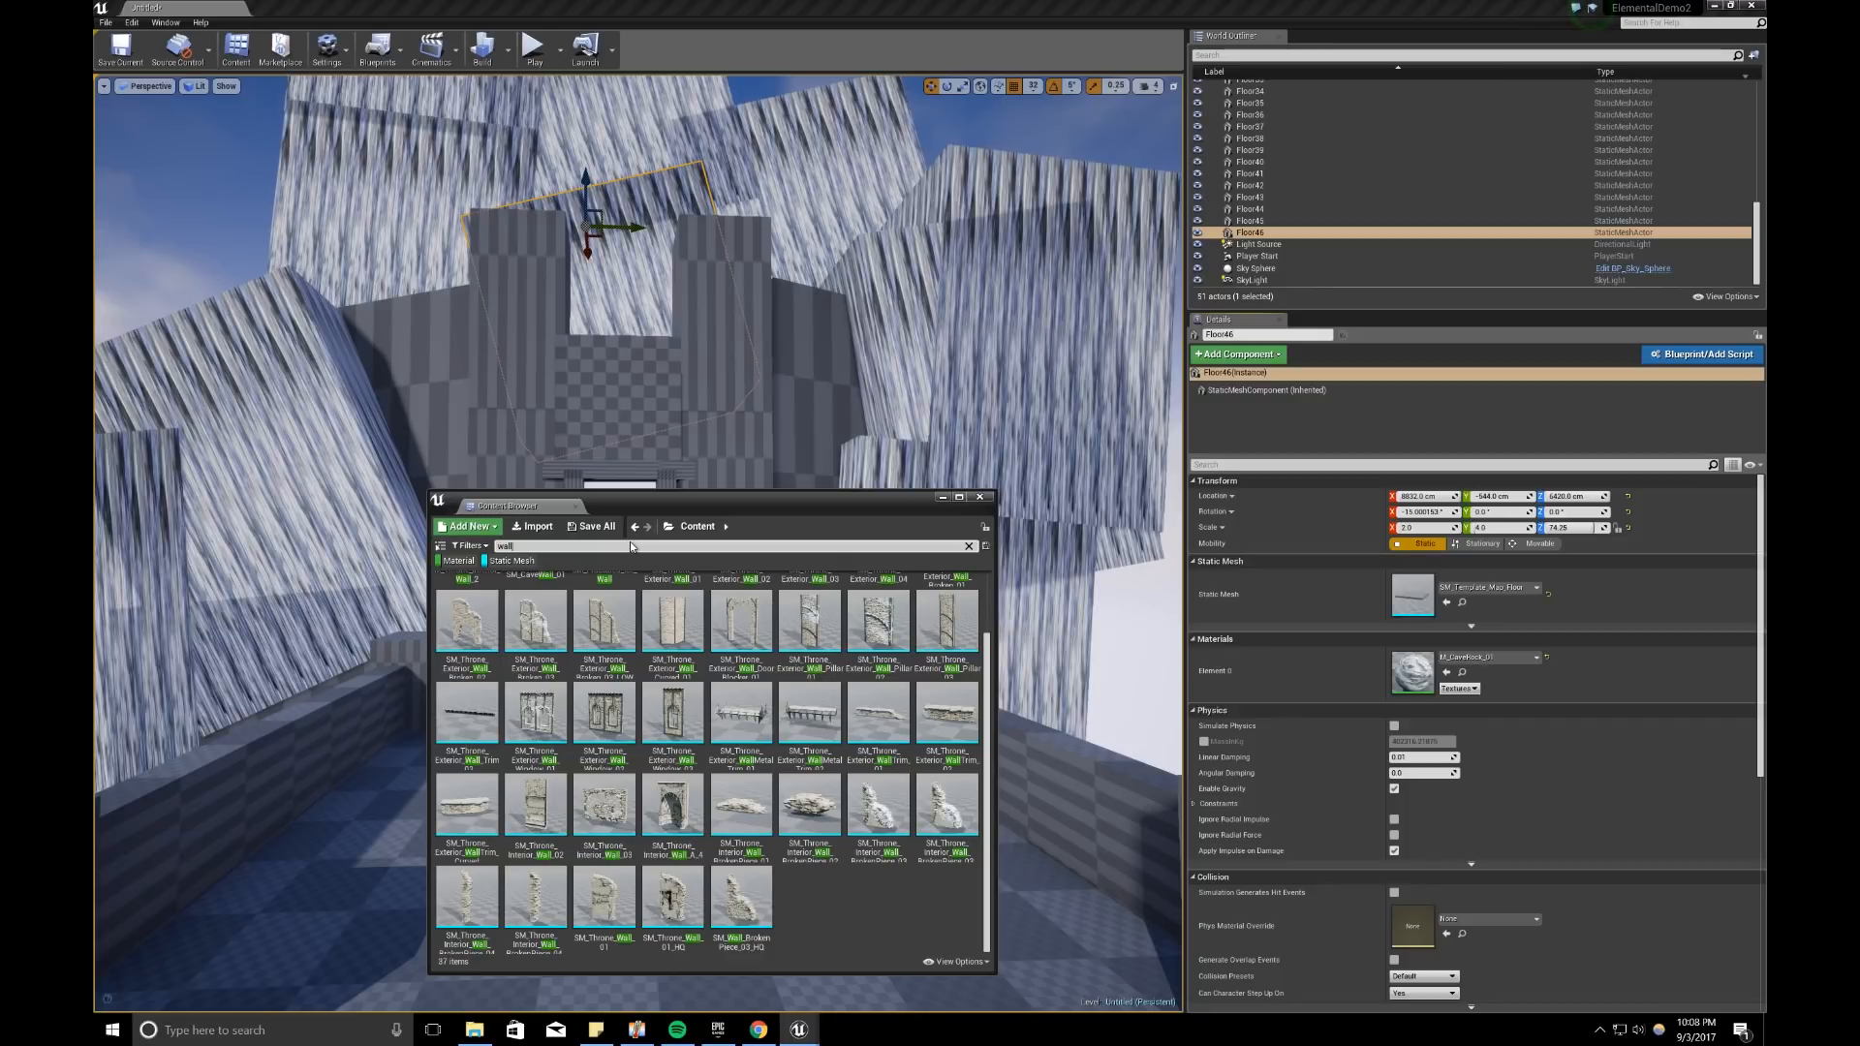
{"action": "left_click", "coordinate": [523, 562]}
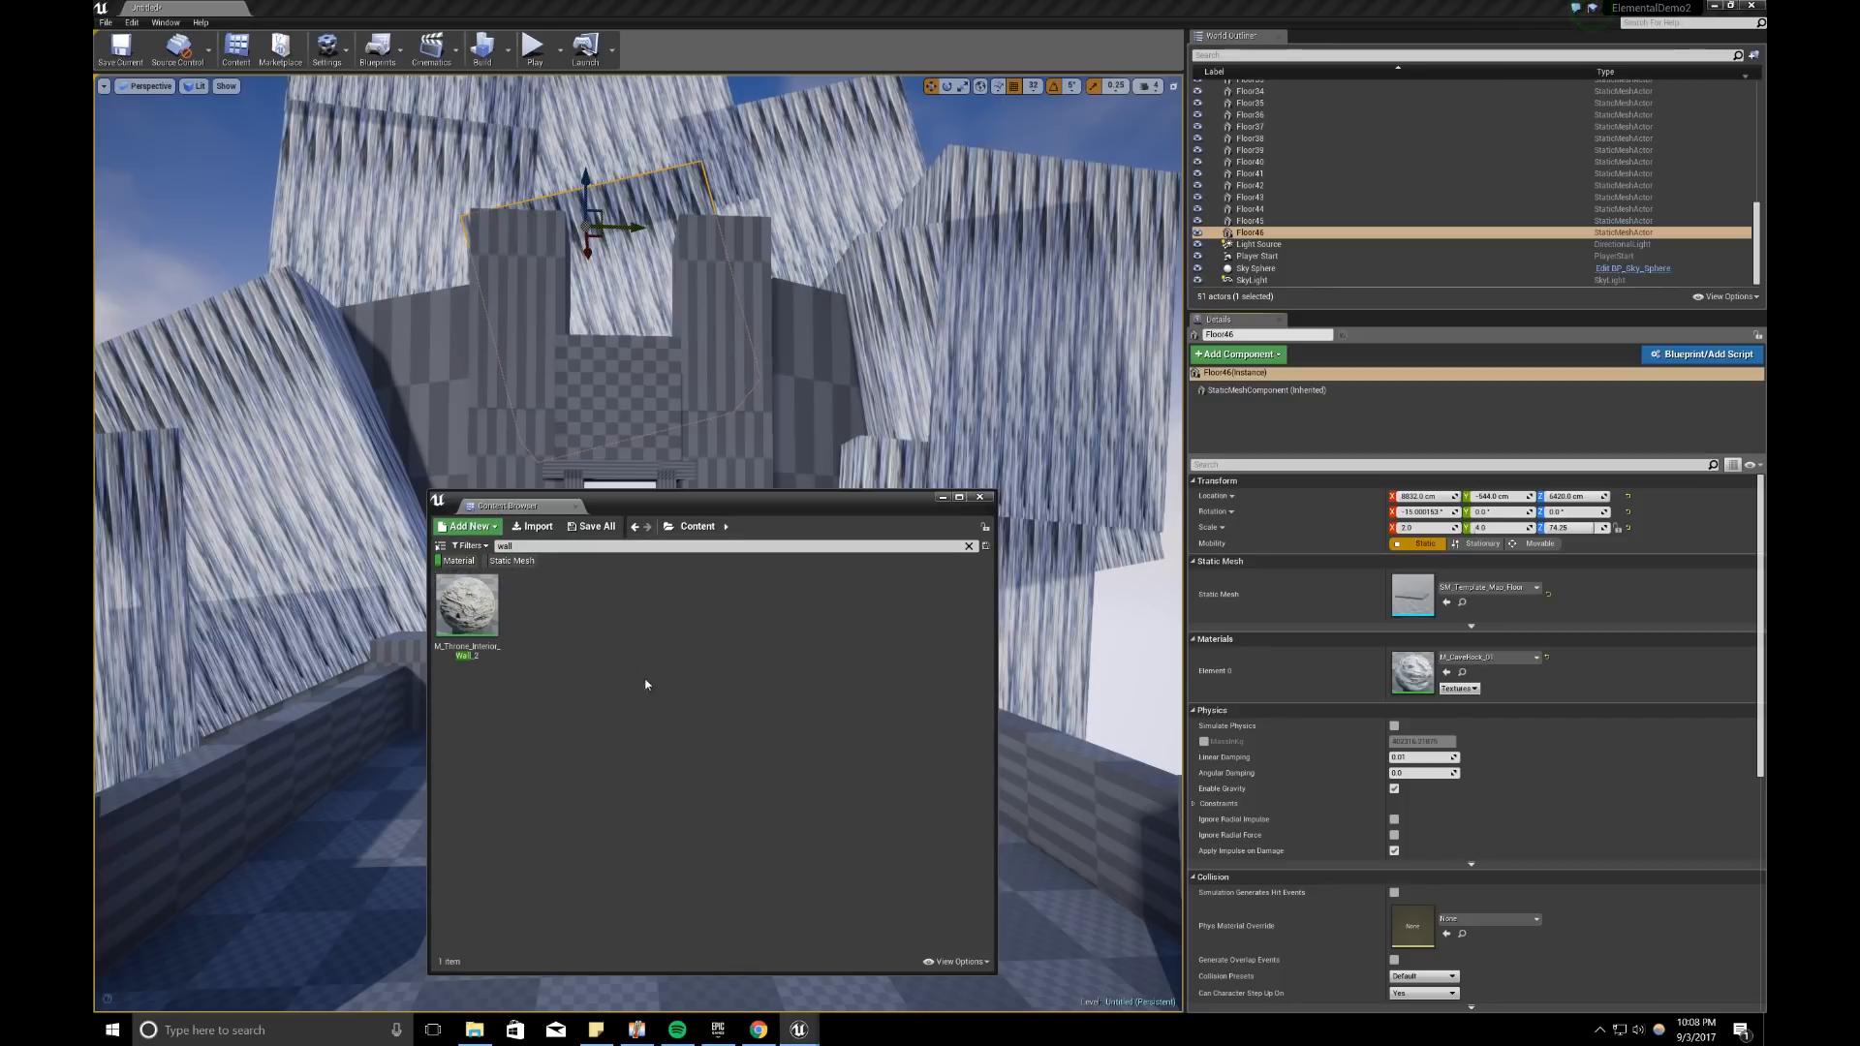
{"action": "left_click", "coordinate": [475, 620]}
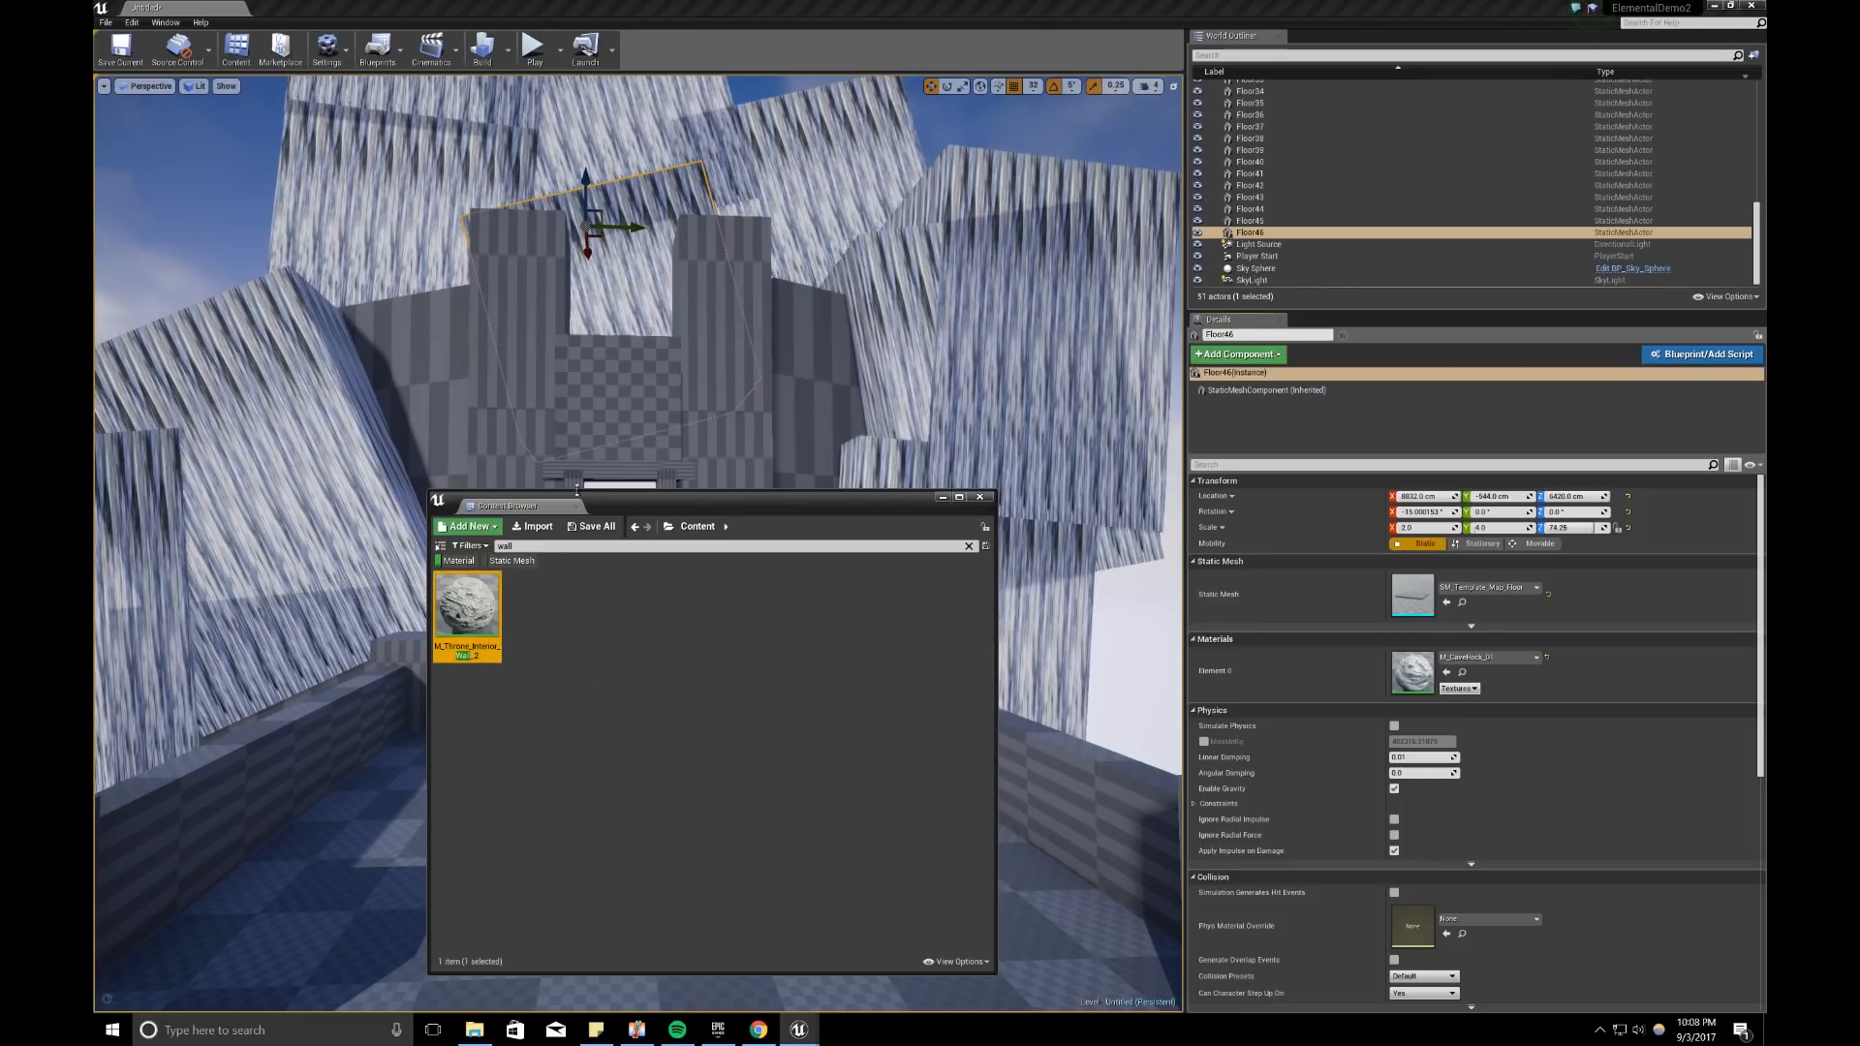
Step: Apply the M_Throne_Interior_Wall_2 material to the low wall segments along both sides of the path
{"action": "right_click_drag", "start_coordinate": [370, 731], "coordinate": [442, 710]}
{"action": "left_click", "coordinate": [384, 710]}
{"action": "left_click_drag", "start_coordinate": [693, 506], "coordinate": [810, 509]}
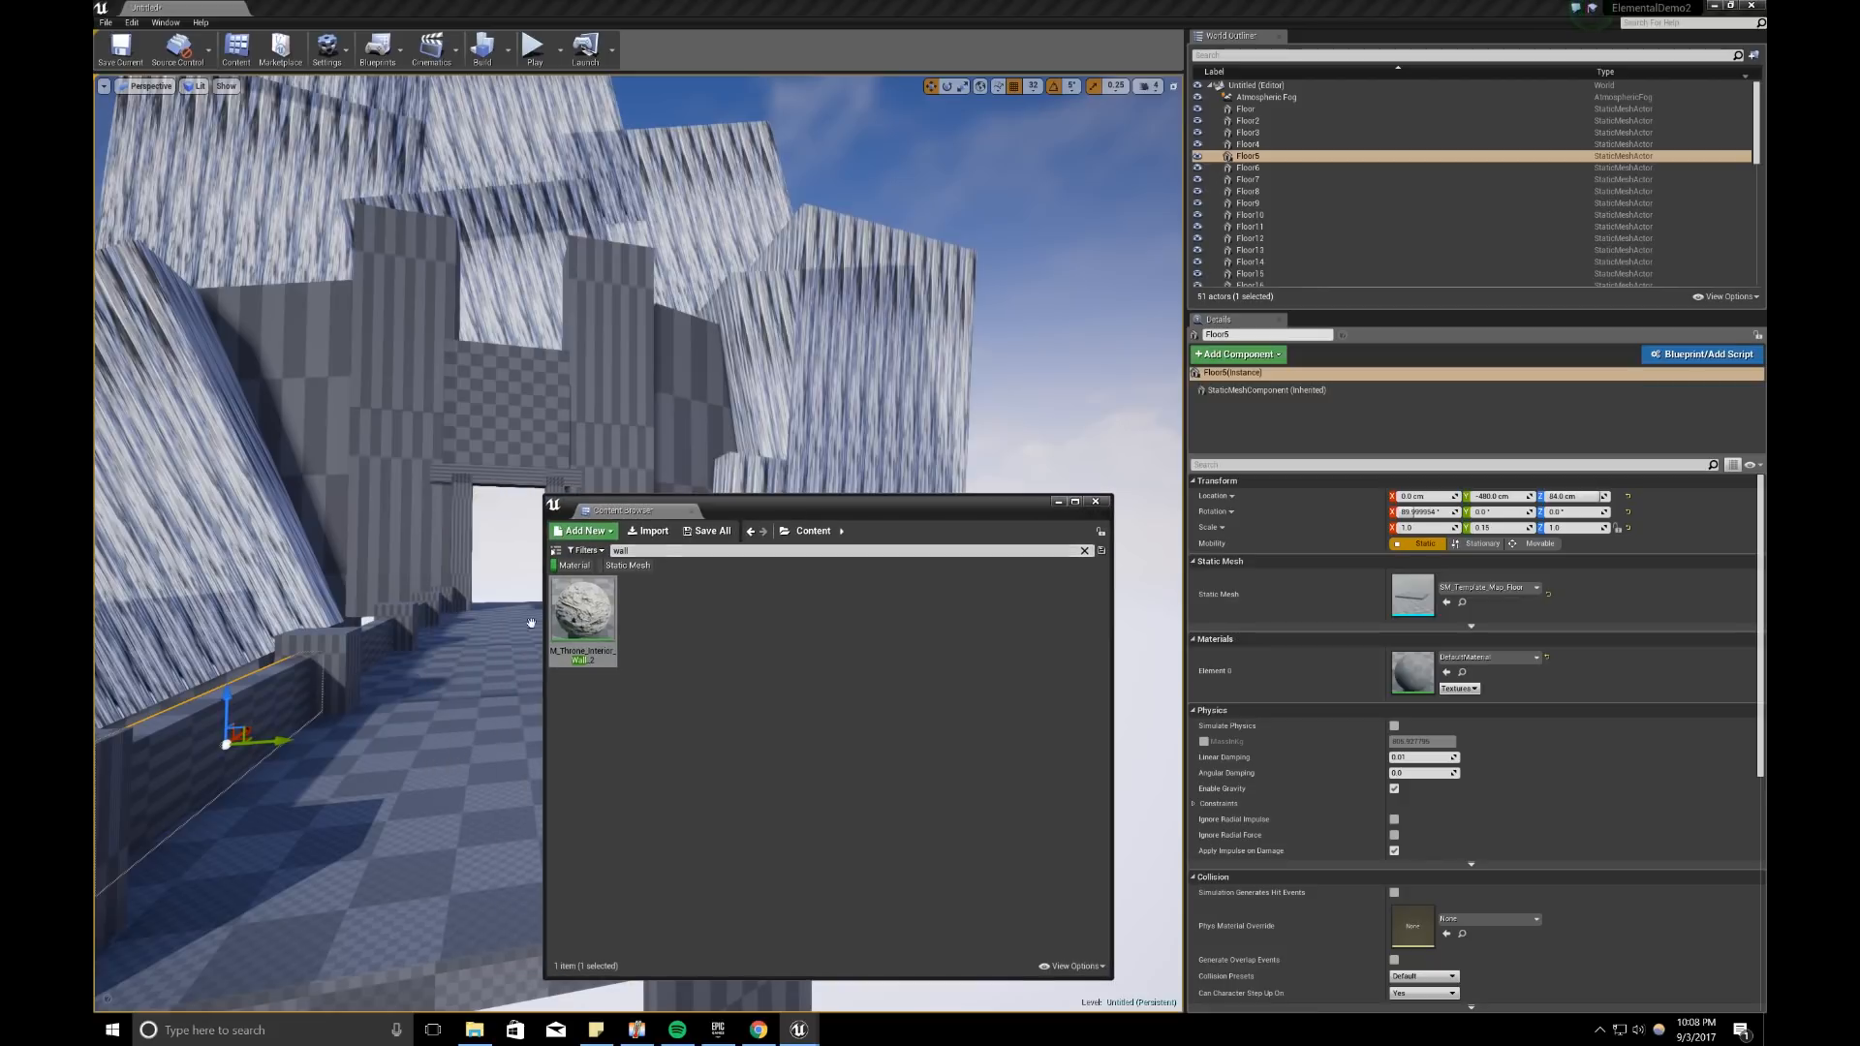
{"action": "left_click", "coordinate": [377, 638], "text": "ctrl"}
{"action": "key", "text": "w"}
{"action": "right_click_drag", "start_coordinate": [378, 638], "coordinate": [543, 654]}
{"action": "left_click", "coordinate": [392, 660], "text": "ctrl"}
{"action": "left_click", "coordinate": [430, 654], "text": "ctrl"}
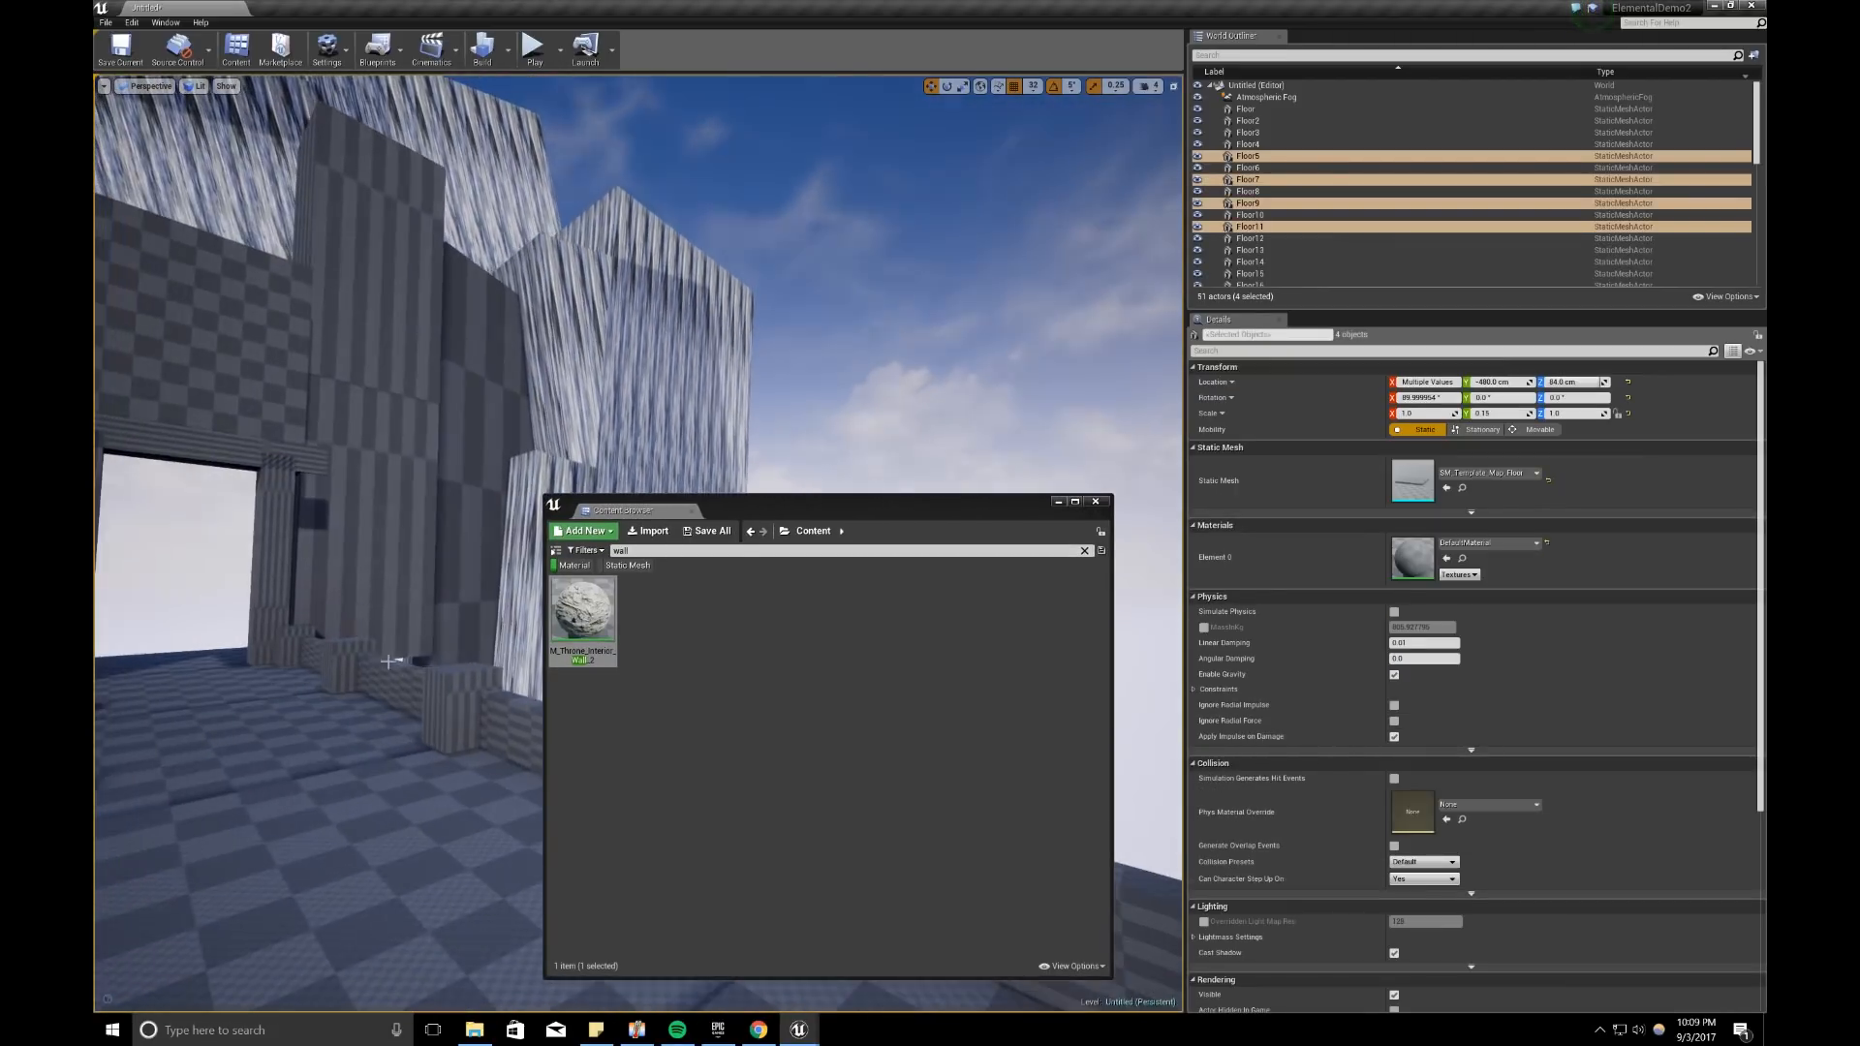
{"action": "left_click", "coordinate": [384, 671], "text": "ctrl"}
{"action": "left_click", "coordinate": [312, 662], "text": "ctrl"}
{"action": "right_click_drag", "start_coordinate": [312, 662], "coordinate": [407, 661]}
{"action": "left_click", "coordinate": [334, 714], "text": "ctrl"}
{"action": "right_click_drag", "start_coordinate": [335, 715], "coordinate": [218, 731]}
{"action": "left_click", "coordinate": [417, 733], "text": "ctrl"}
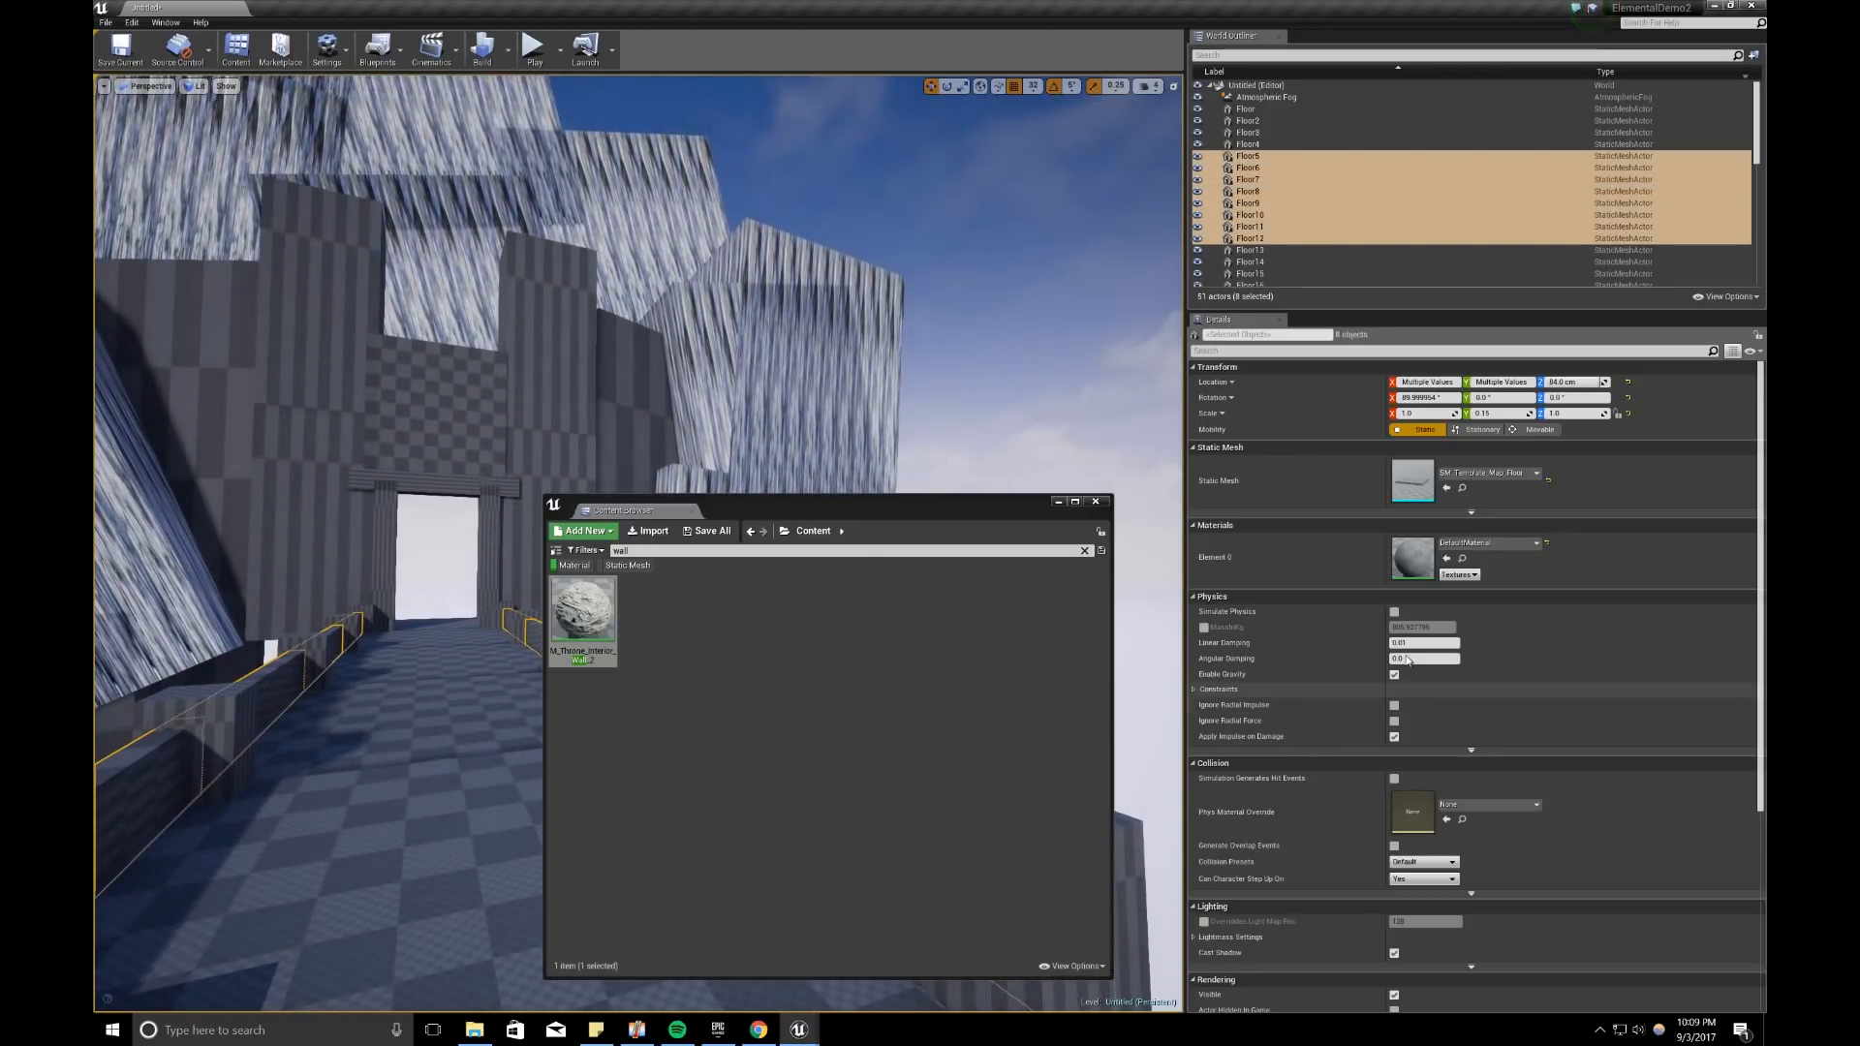
{"action": "left_click", "coordinate": [1446, 559]}
Step: Find the M_CaveFloor_01 material by searching for "floor" and apply it to all the path pieces leading to the gate
{"action": "left_click", "coordinate": [706, 551]}
{"action": "type", "text": "floor"}
{"action": "left_click", "coordinate": [448, 819]}
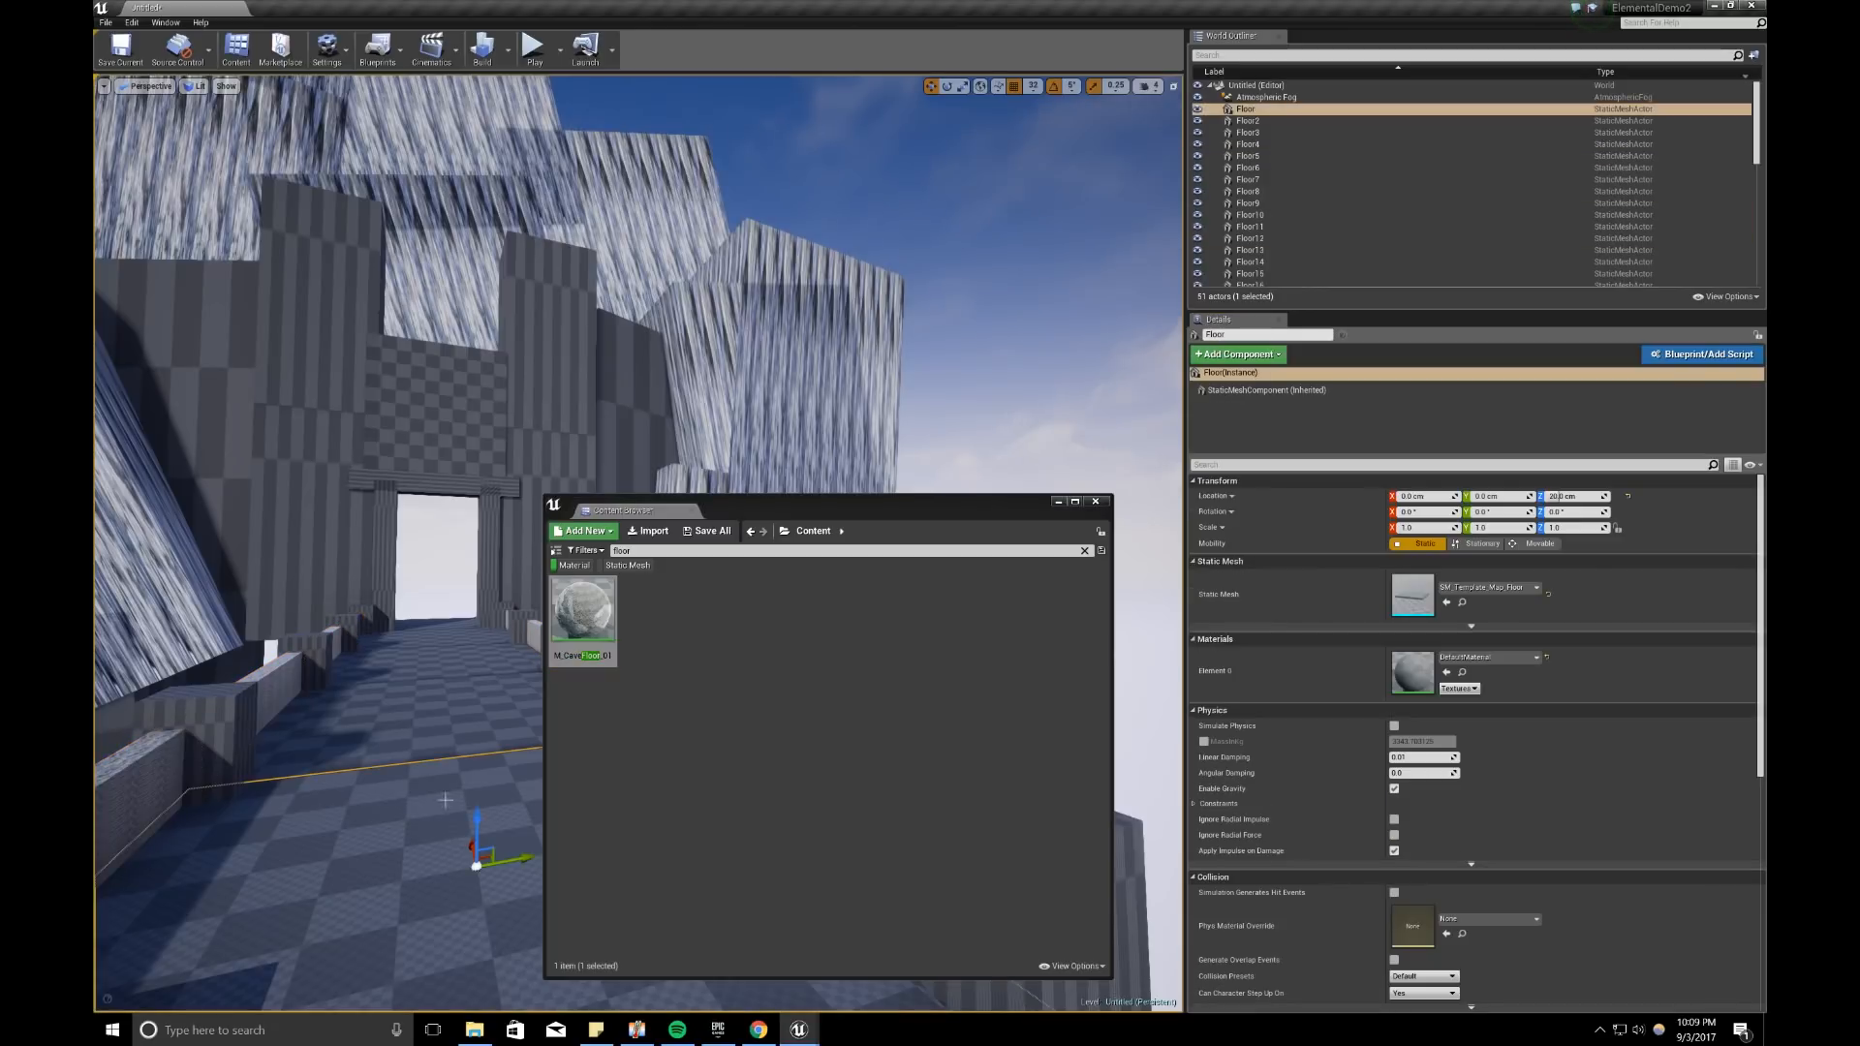
{"action": "left_click", "coordinate": [429, 745], "text": "ctrl"}
{"action": "left_click", "coordinate": [436, 664], "text": "ctrl"}
{"action": "left_click", "coordinate": [438, 639], "text": "ctrl"}
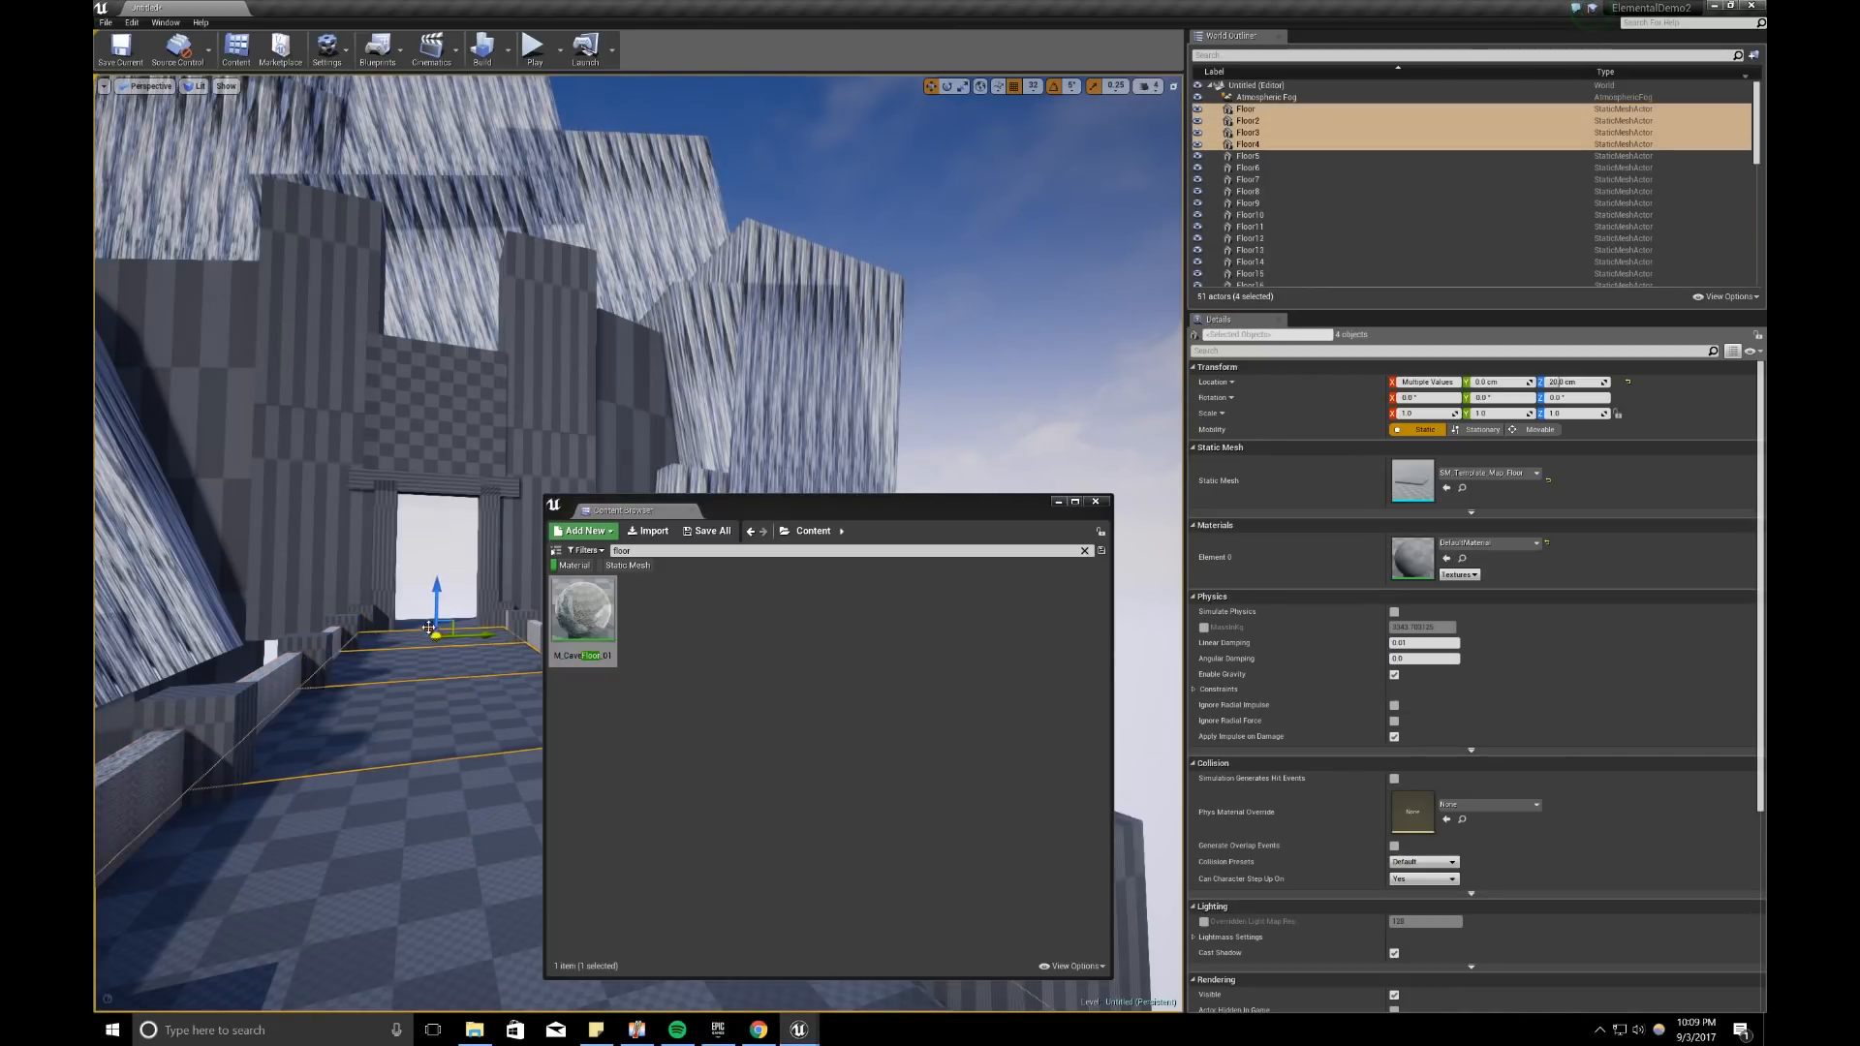
{"action": "left_click", "coordinate": [426, 629], "text": "ctrl"}
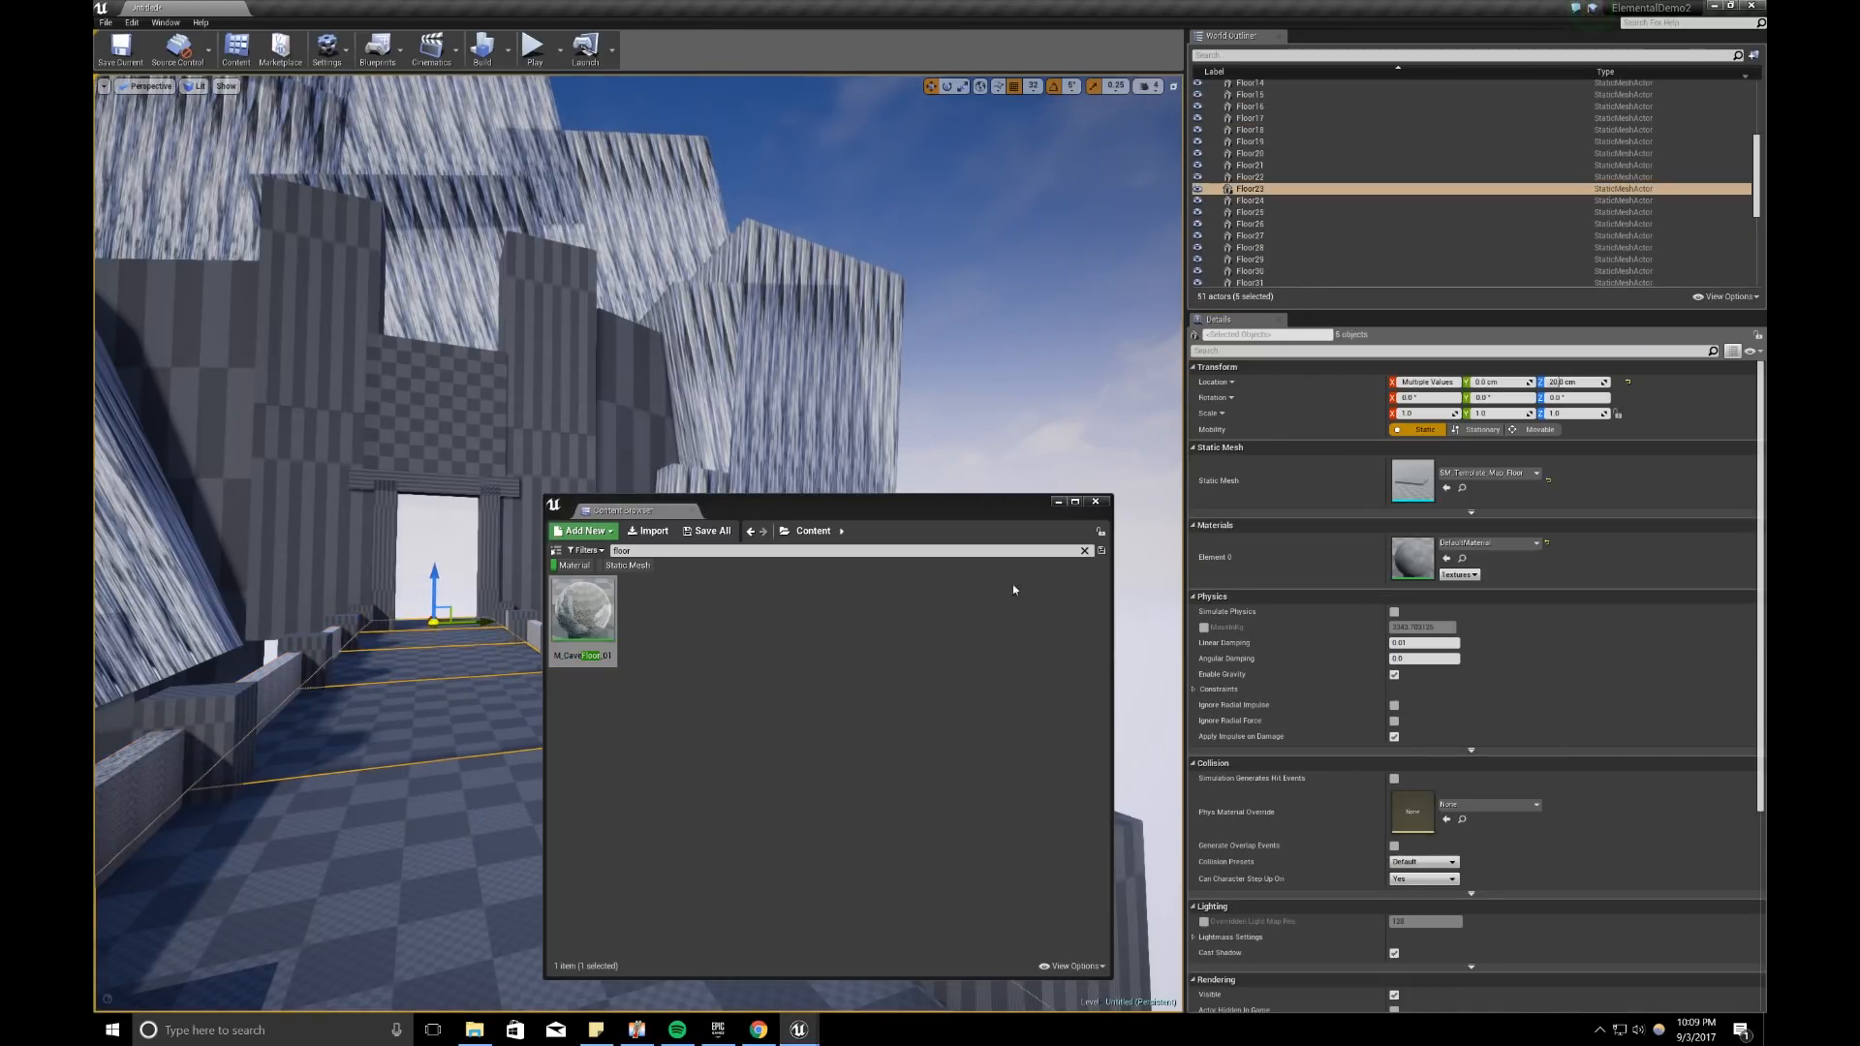
{"action": "left_click", "coordinate": [1446, 559]}
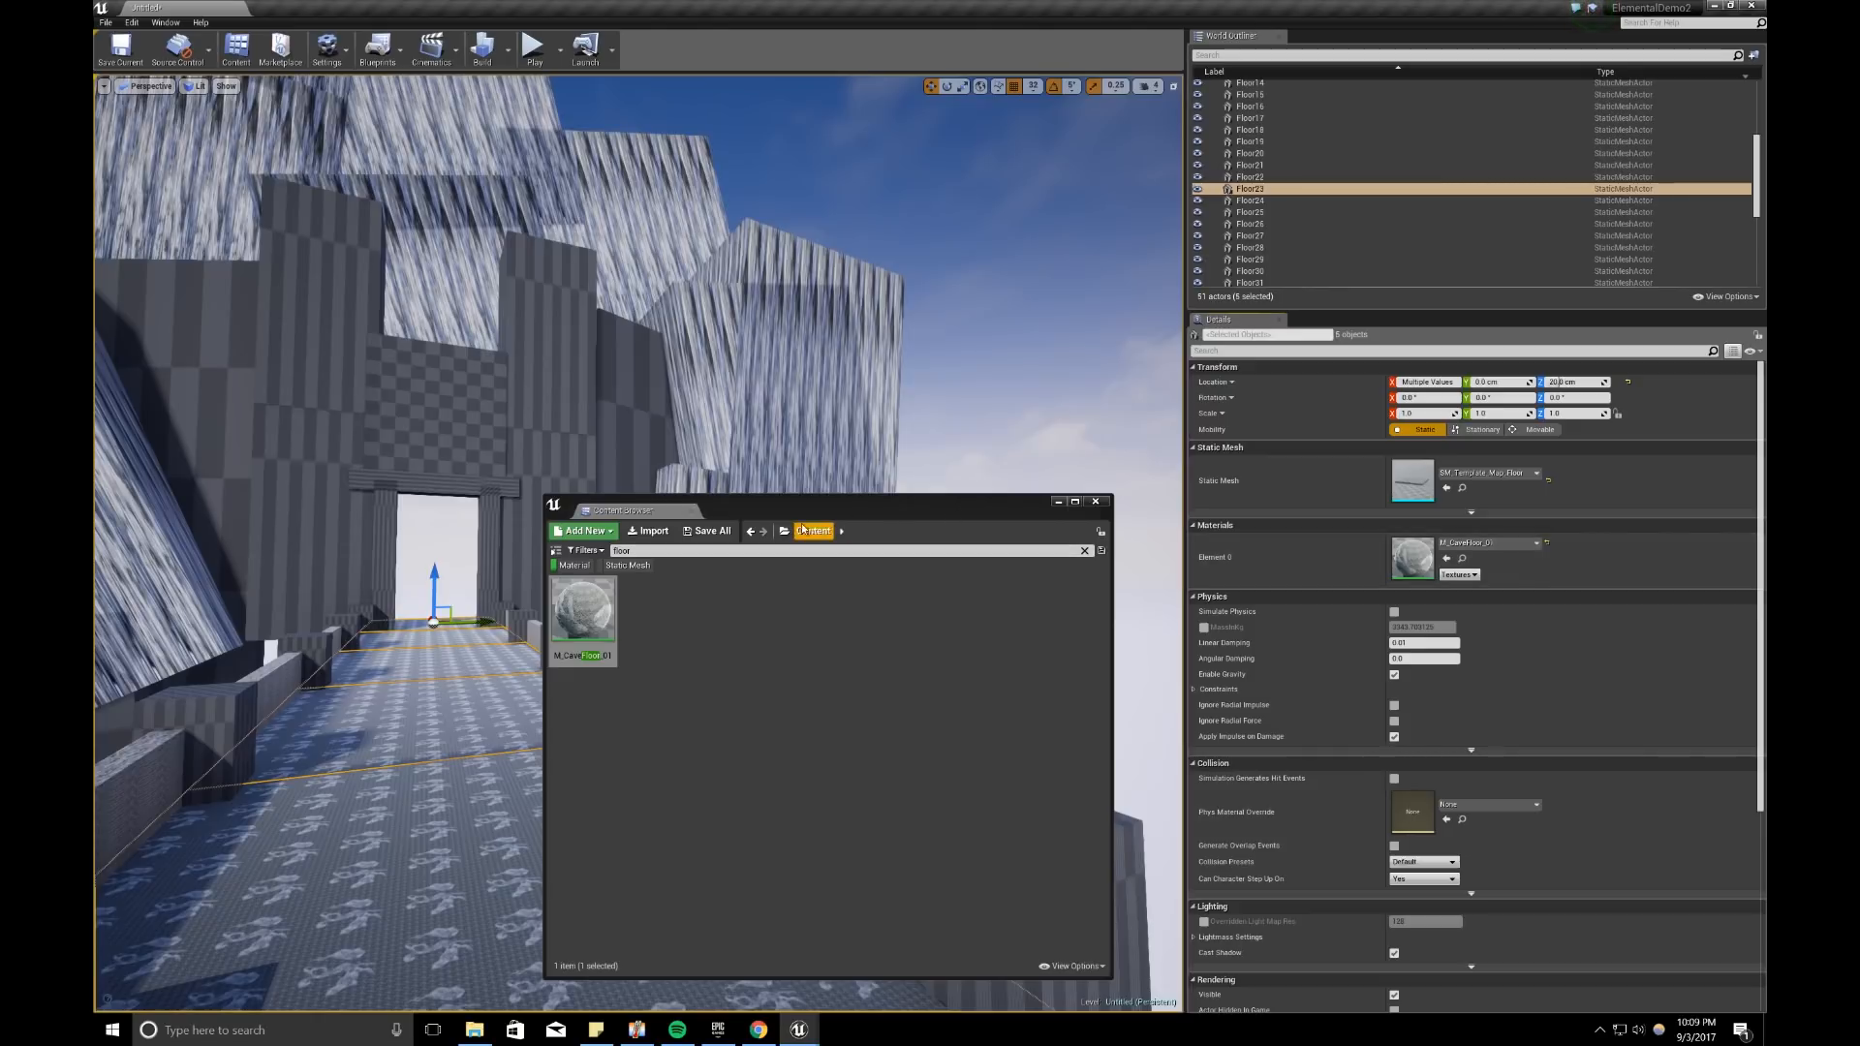
Step: Search the materials for "metal" and "brick", and clear the search to list every material
{"action": "left_click", "coordinate": [940, 550]}
{"action": "type", "text": "m"}
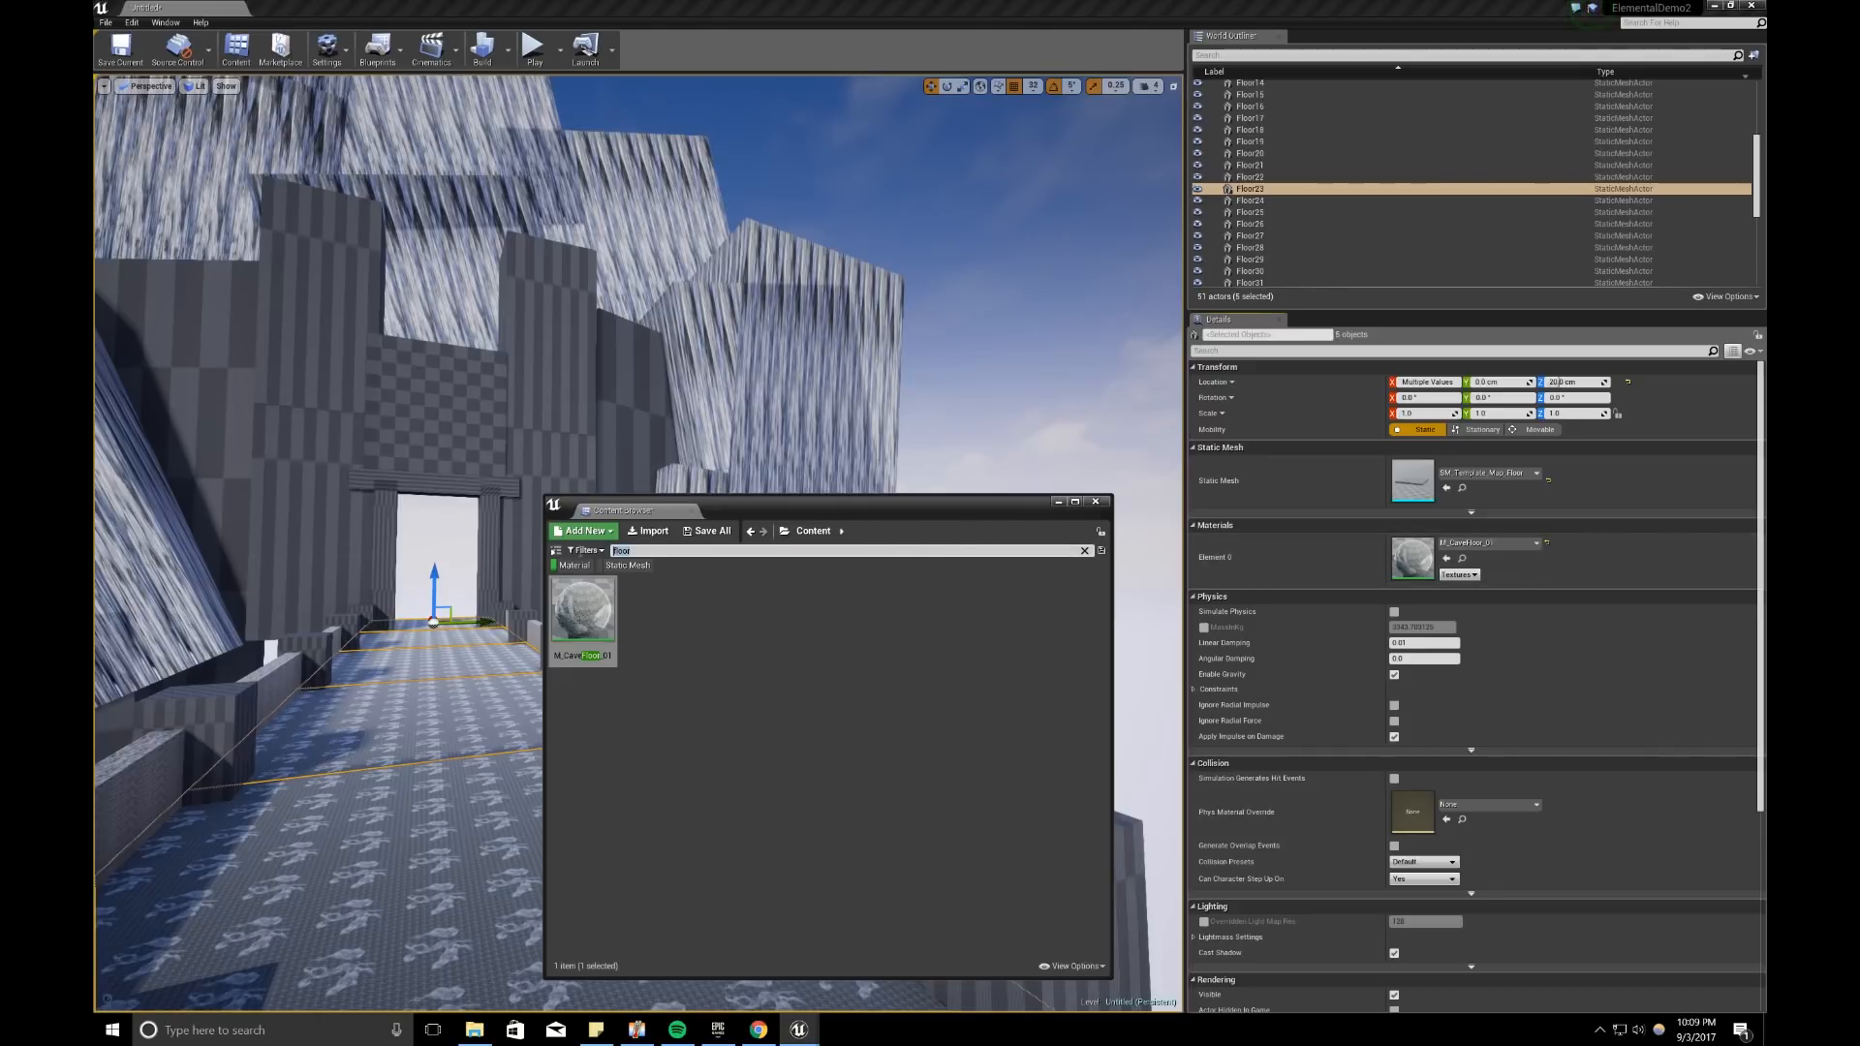
{"action": "type", "text": "etal"}
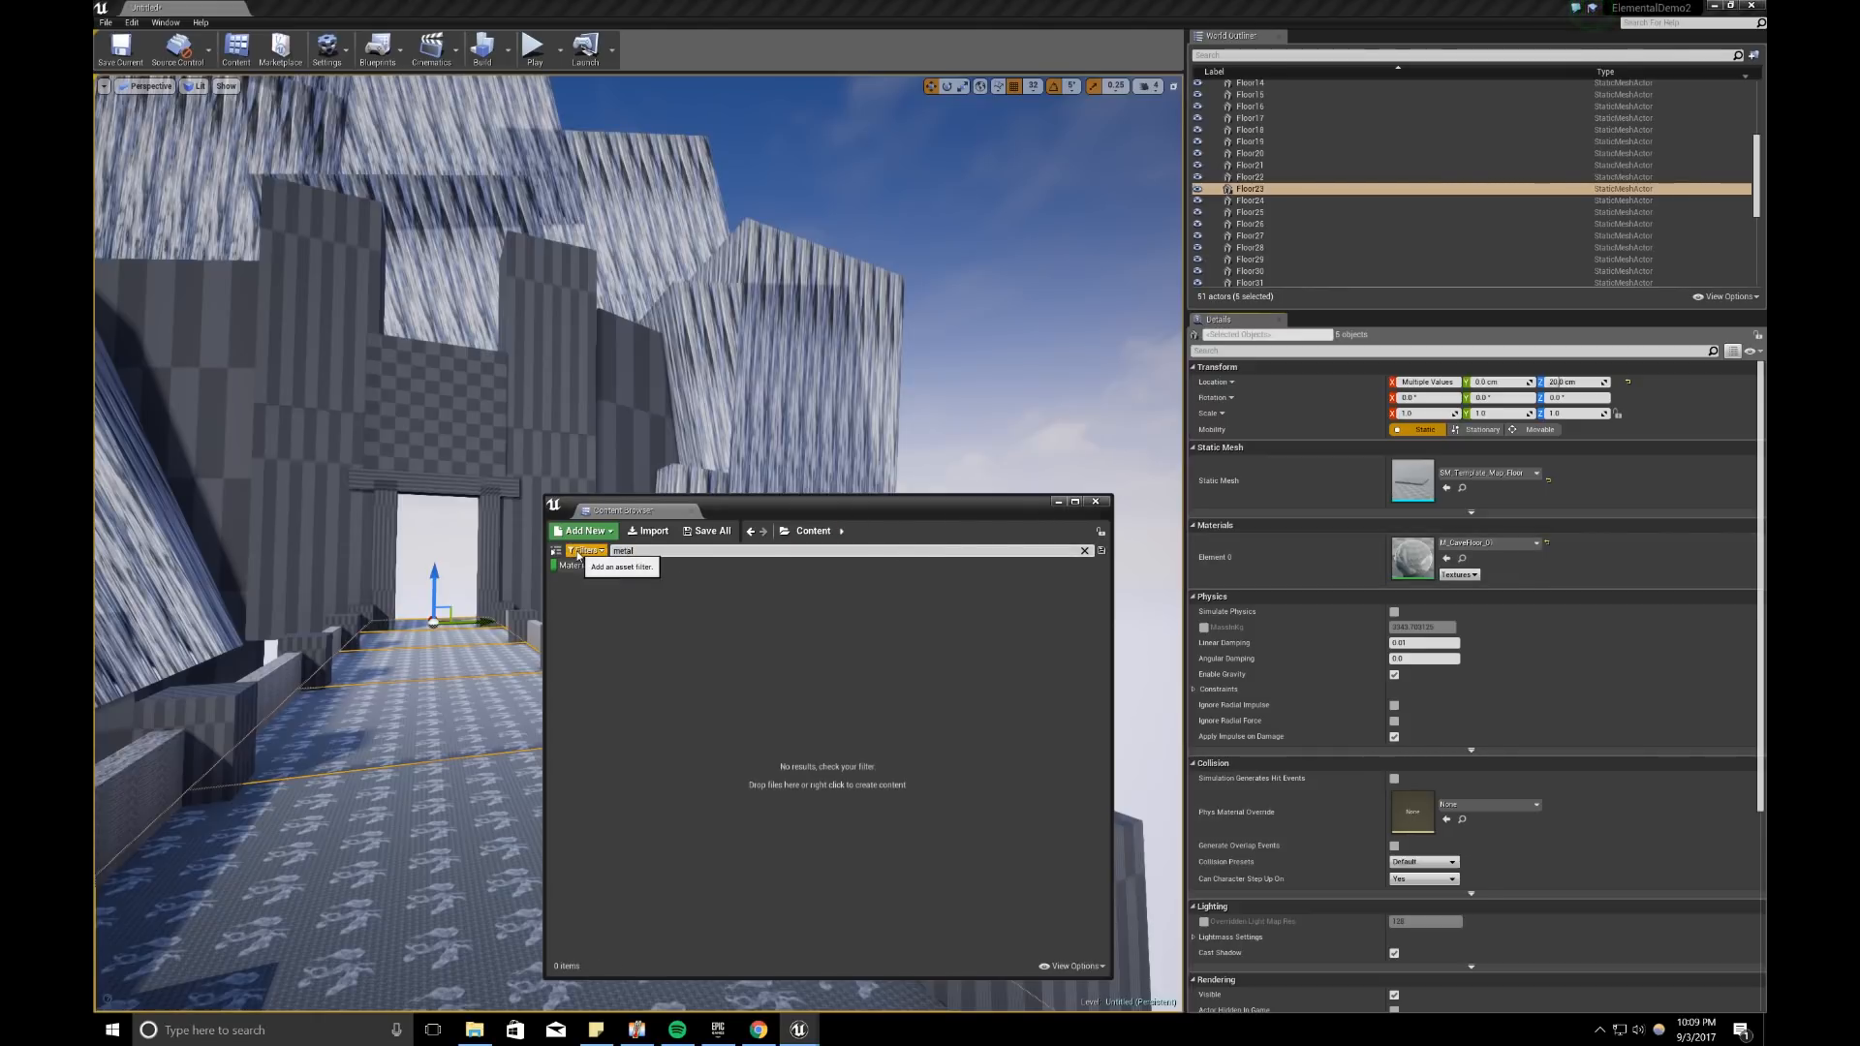
{"action": "left_click", "coordinate": [613, 550]}
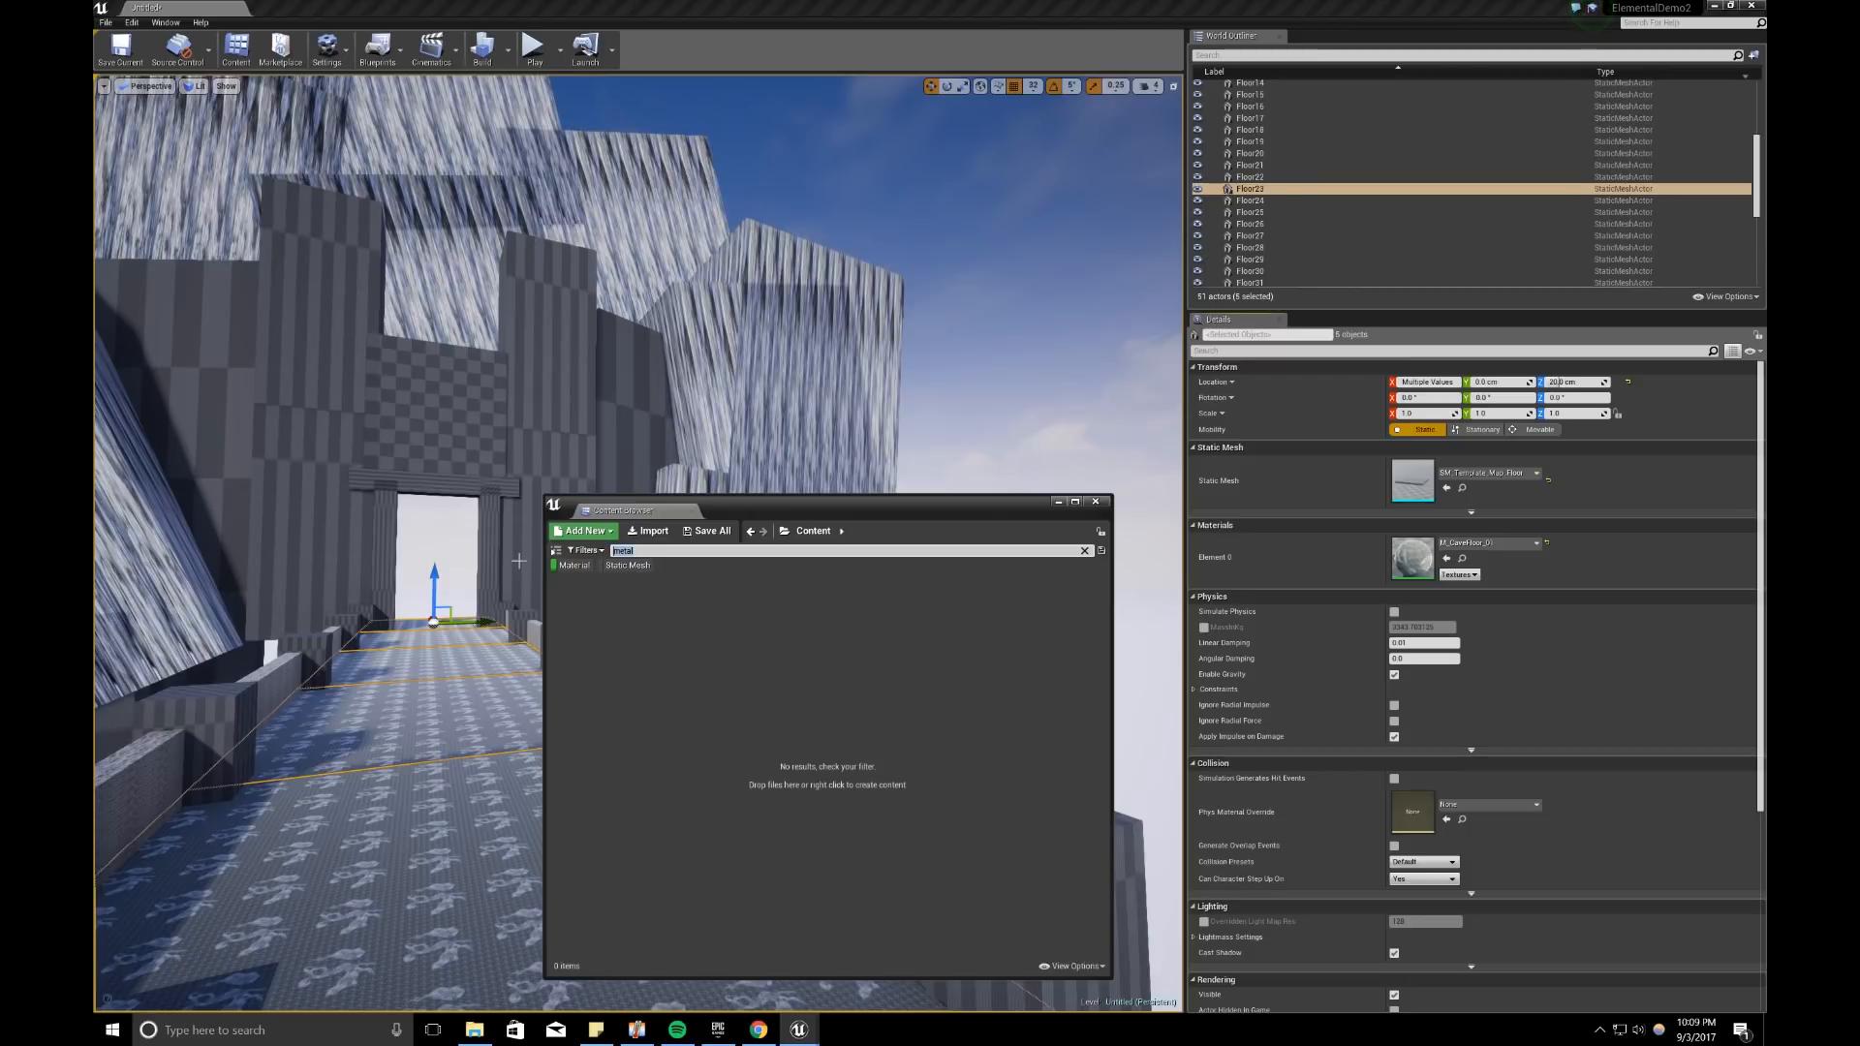
{"action": "type", "text": "brick"}
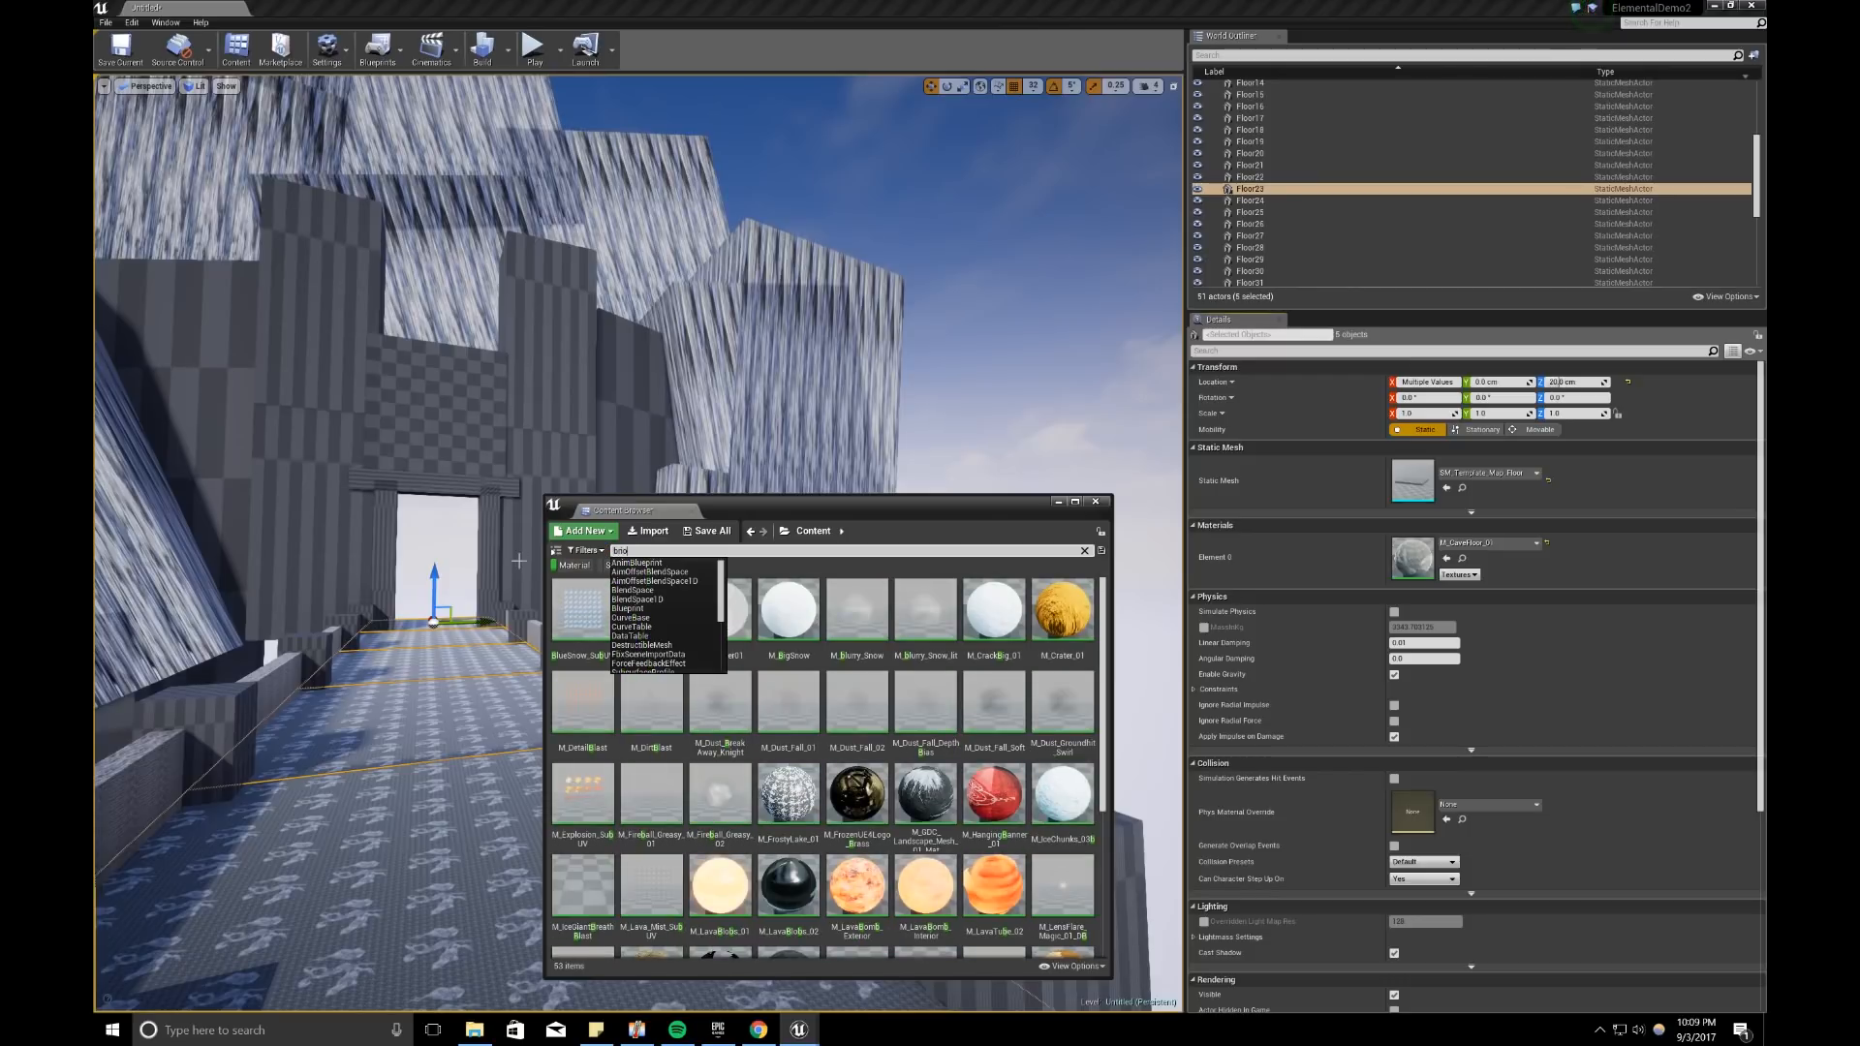
{"action": "key", "text": "BackSpace"}
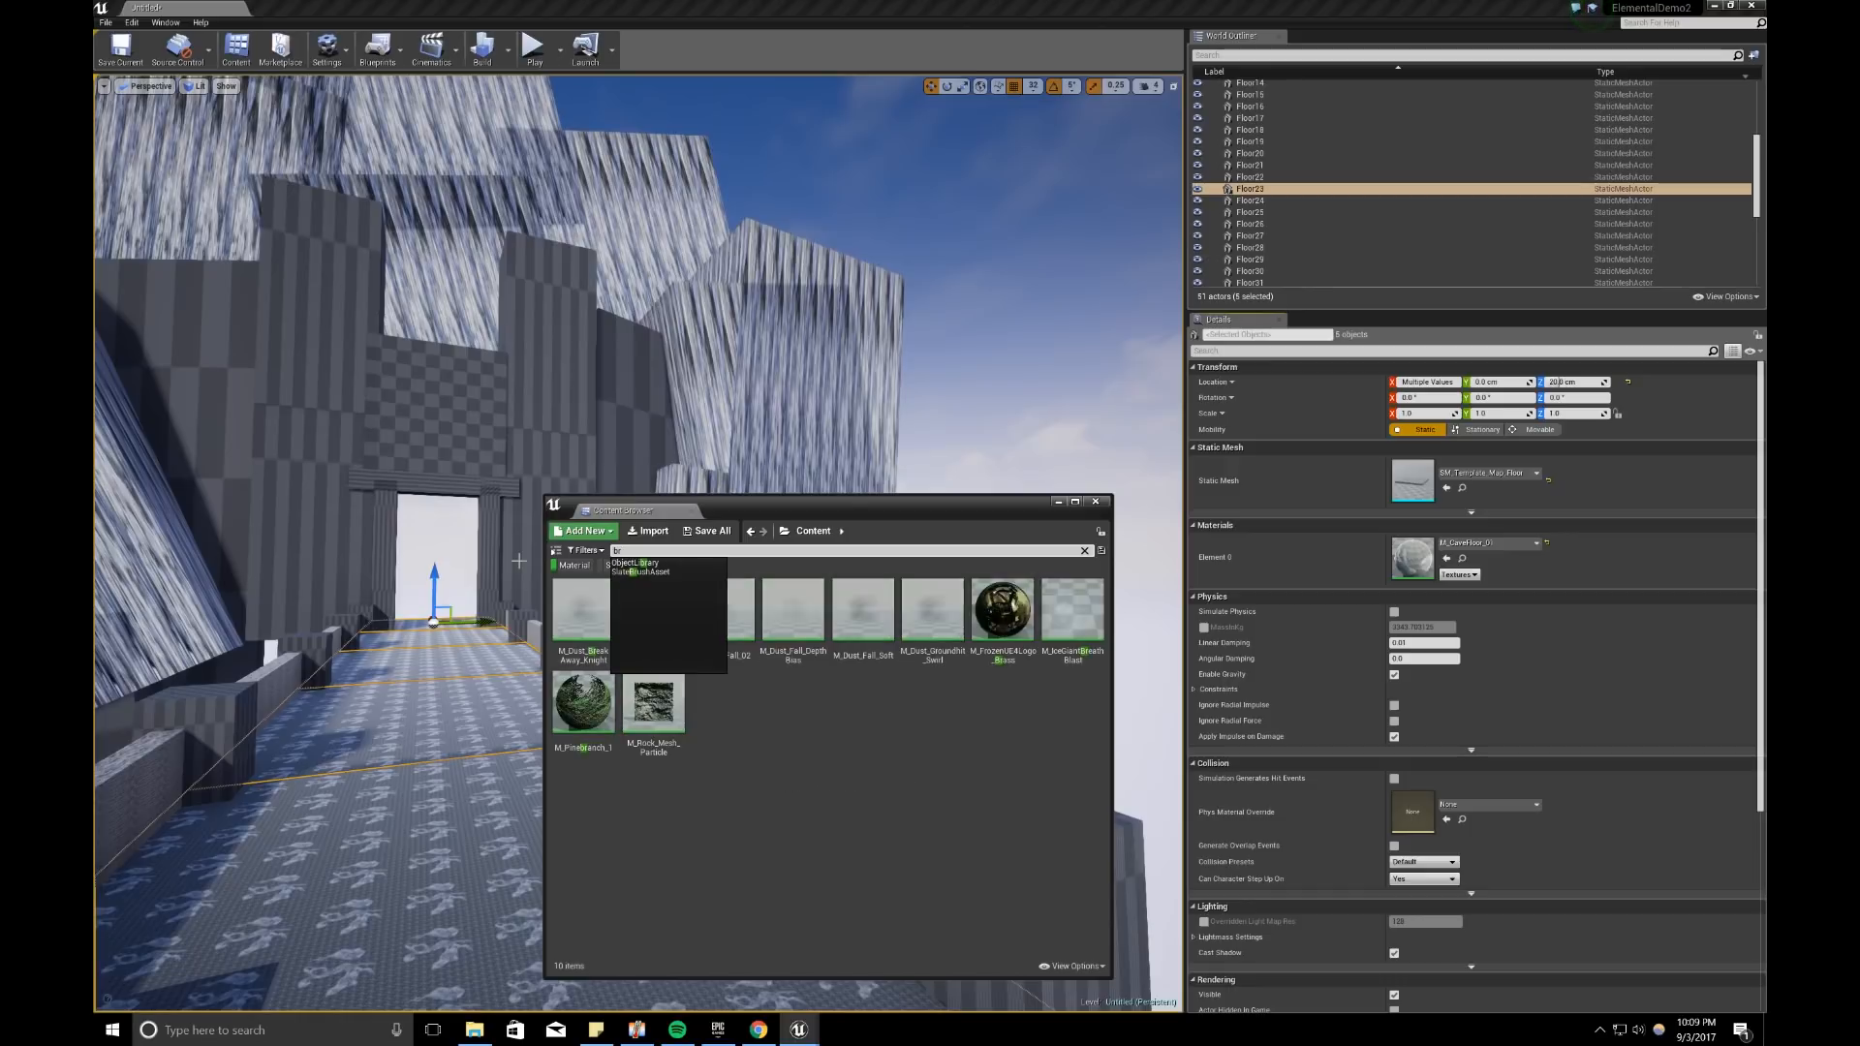
{"action": "key", "text": "BackSpace"}
{"action": "key", "text": "BackSpace"}
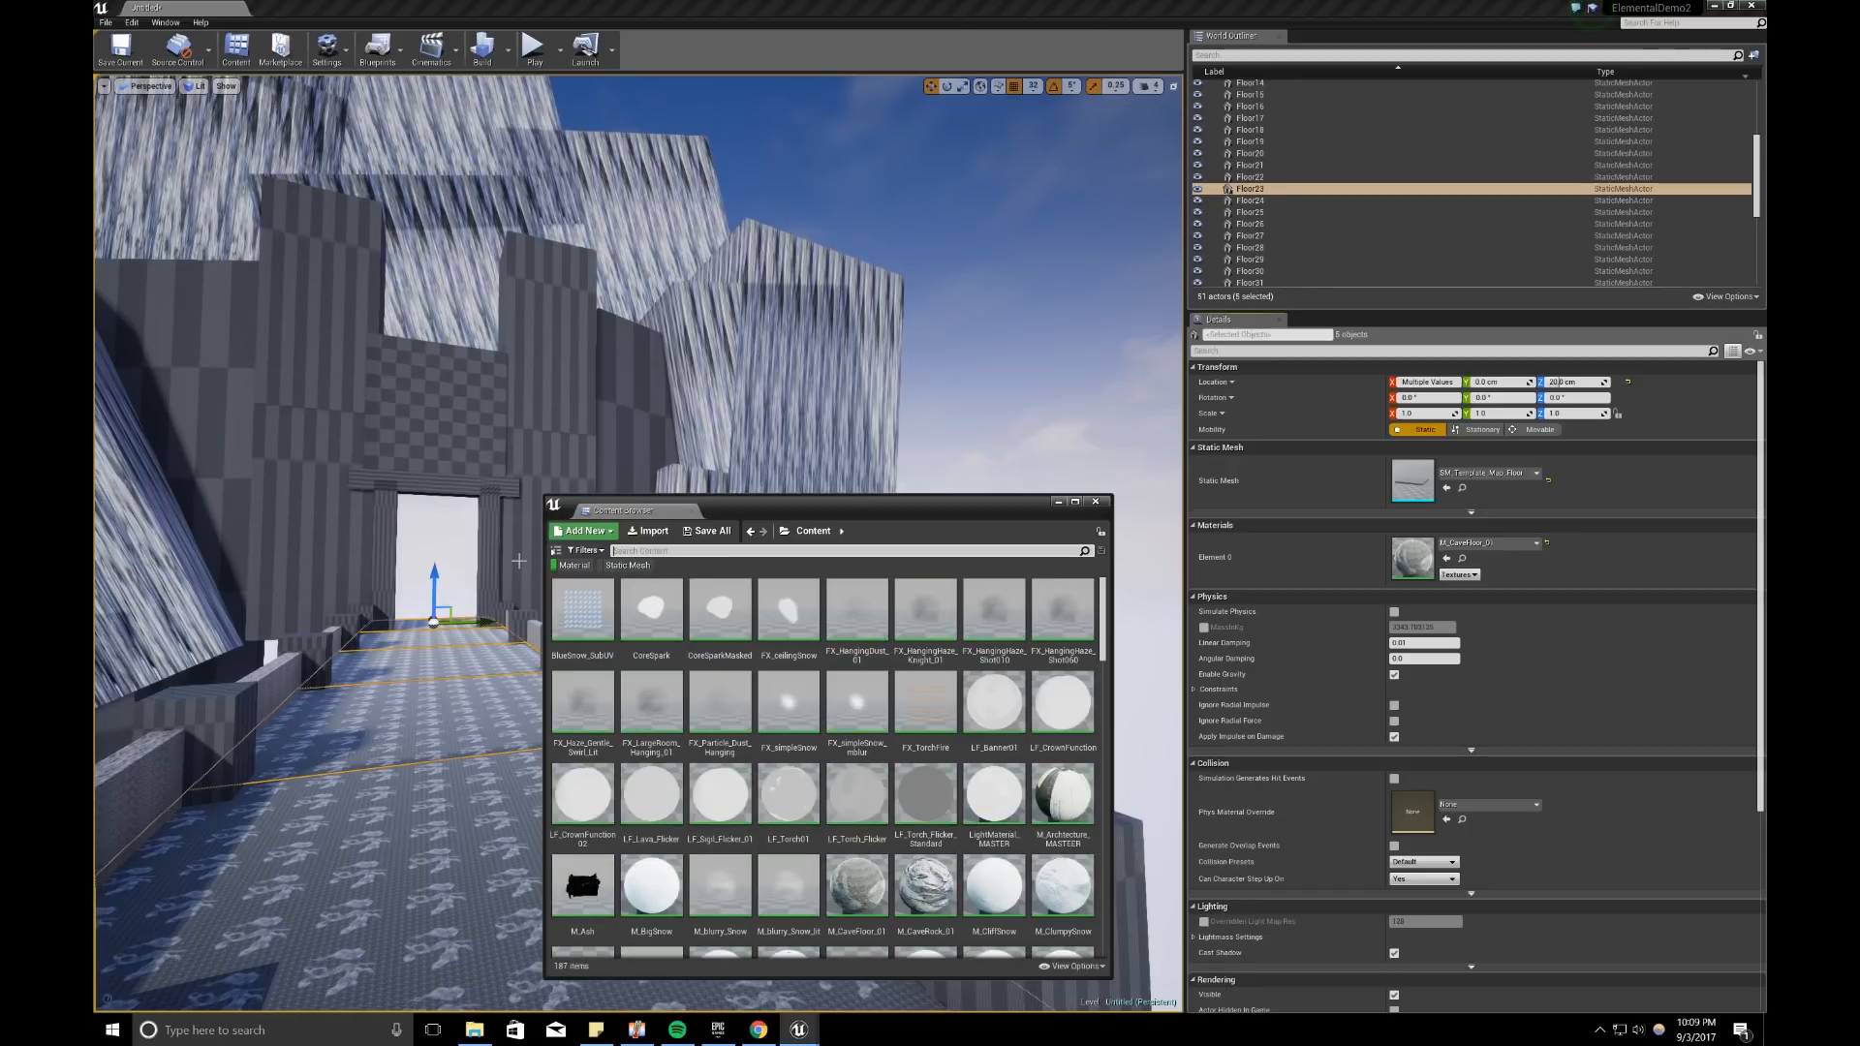
Step: Browse the full material list and select M_ThroneRoom_Master
{"action": "scroll", "coordinate": [696, 701], "scroll_direction": "down", "scroll_amount": 2}
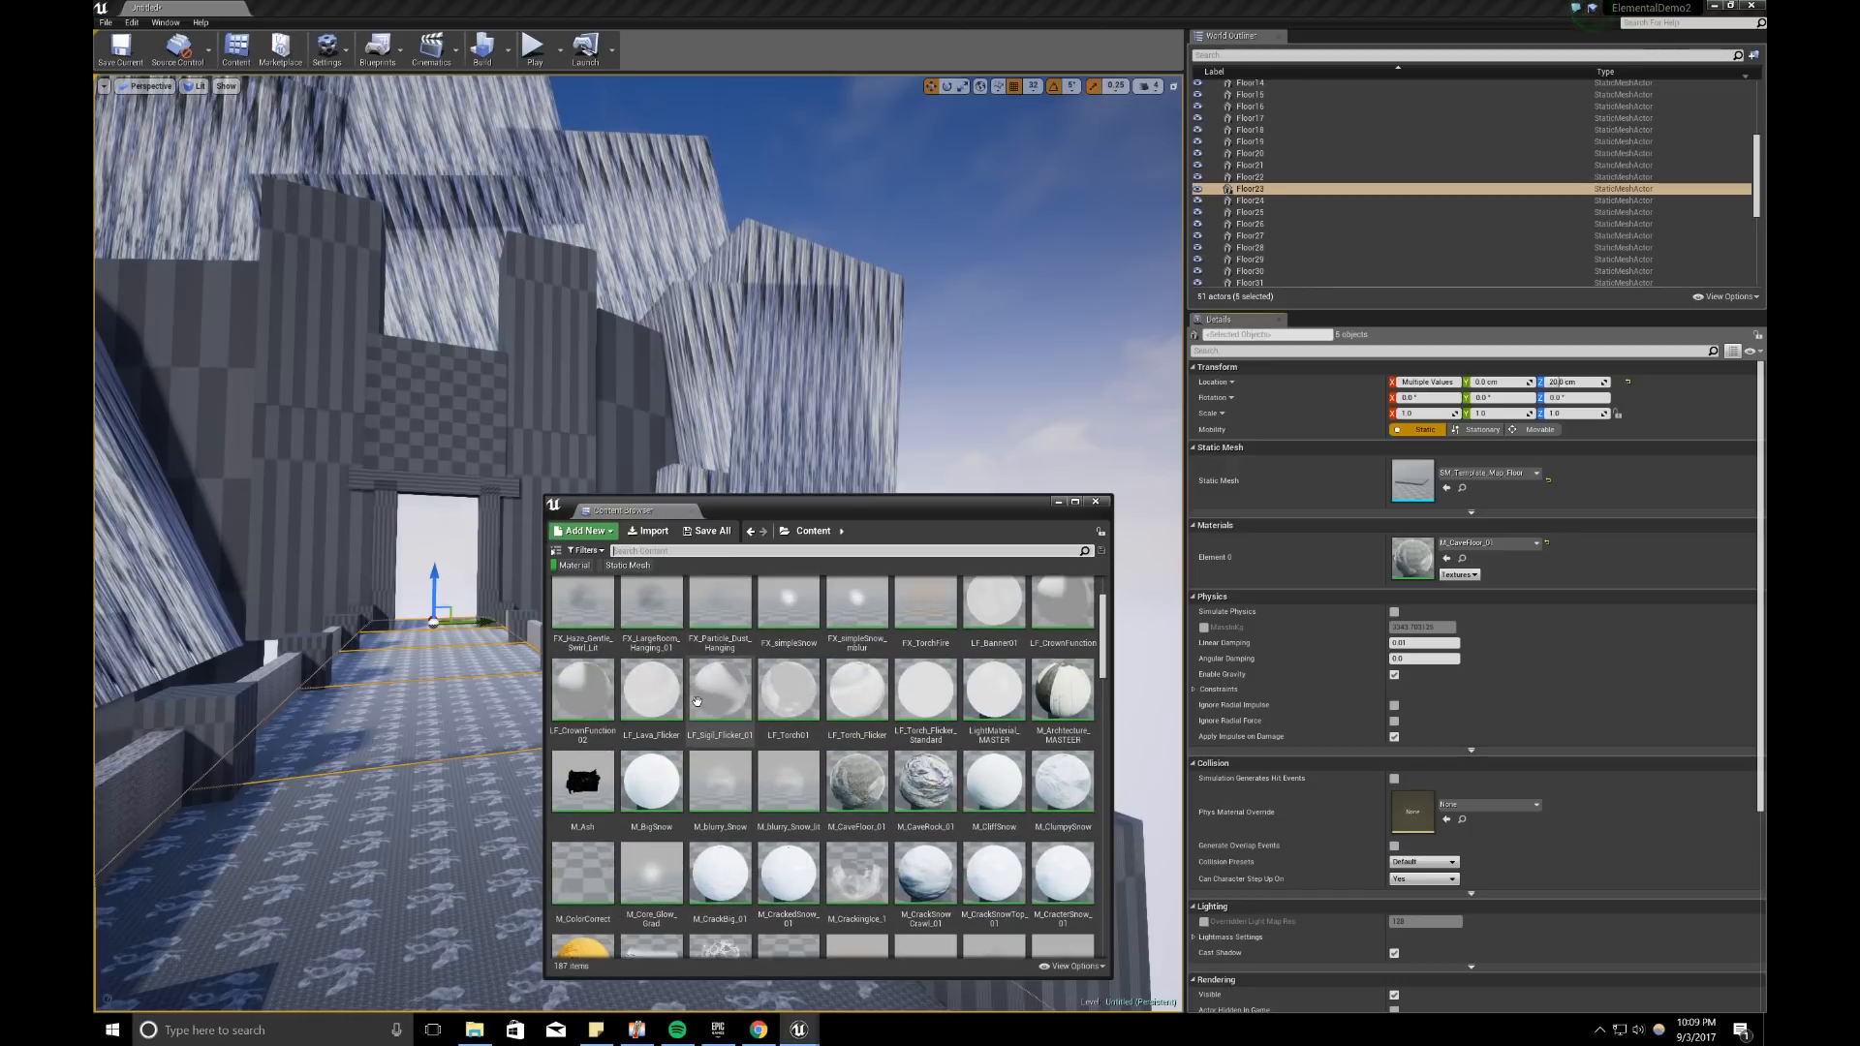
{"action": "scroll", "coordinate": [697, 701], "scroll_direction": "down", "scroll_amount": 8}
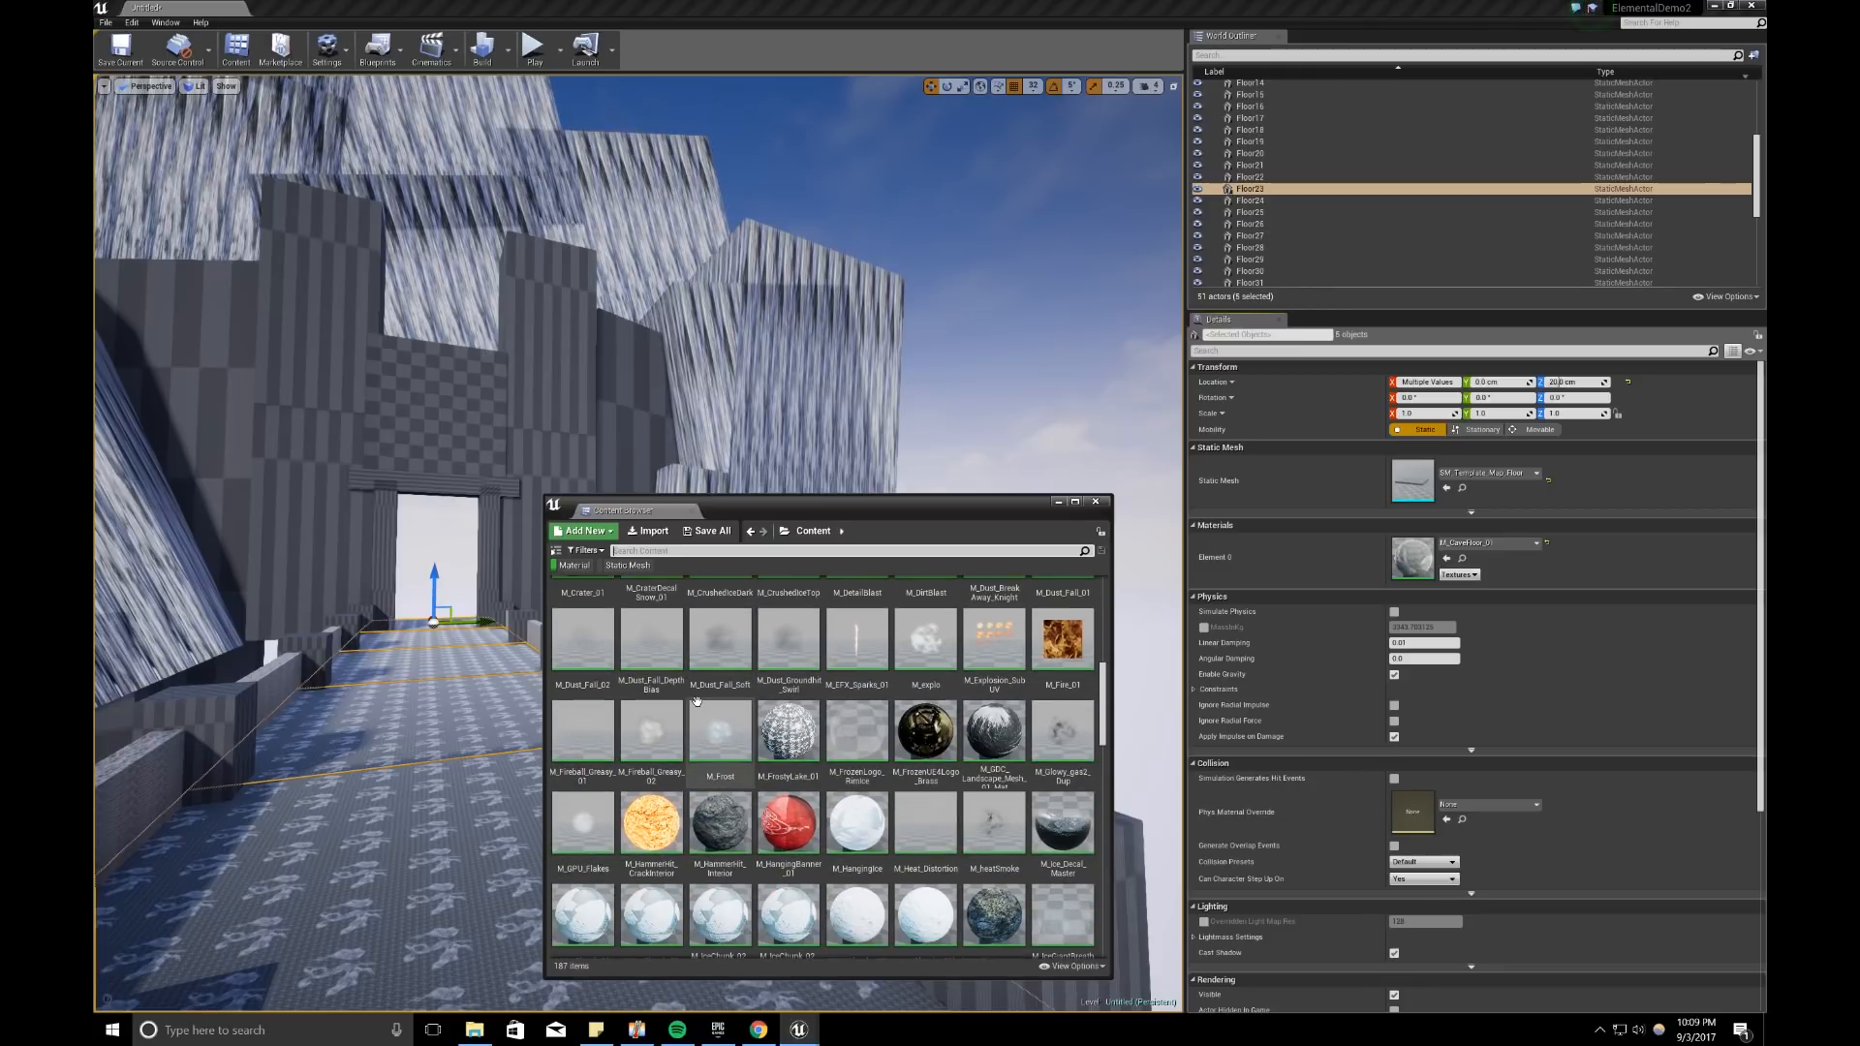
{"action": "scroll", "coordinate": [697, 701], "scroll_direction": "down", "scroll_amount": 4}
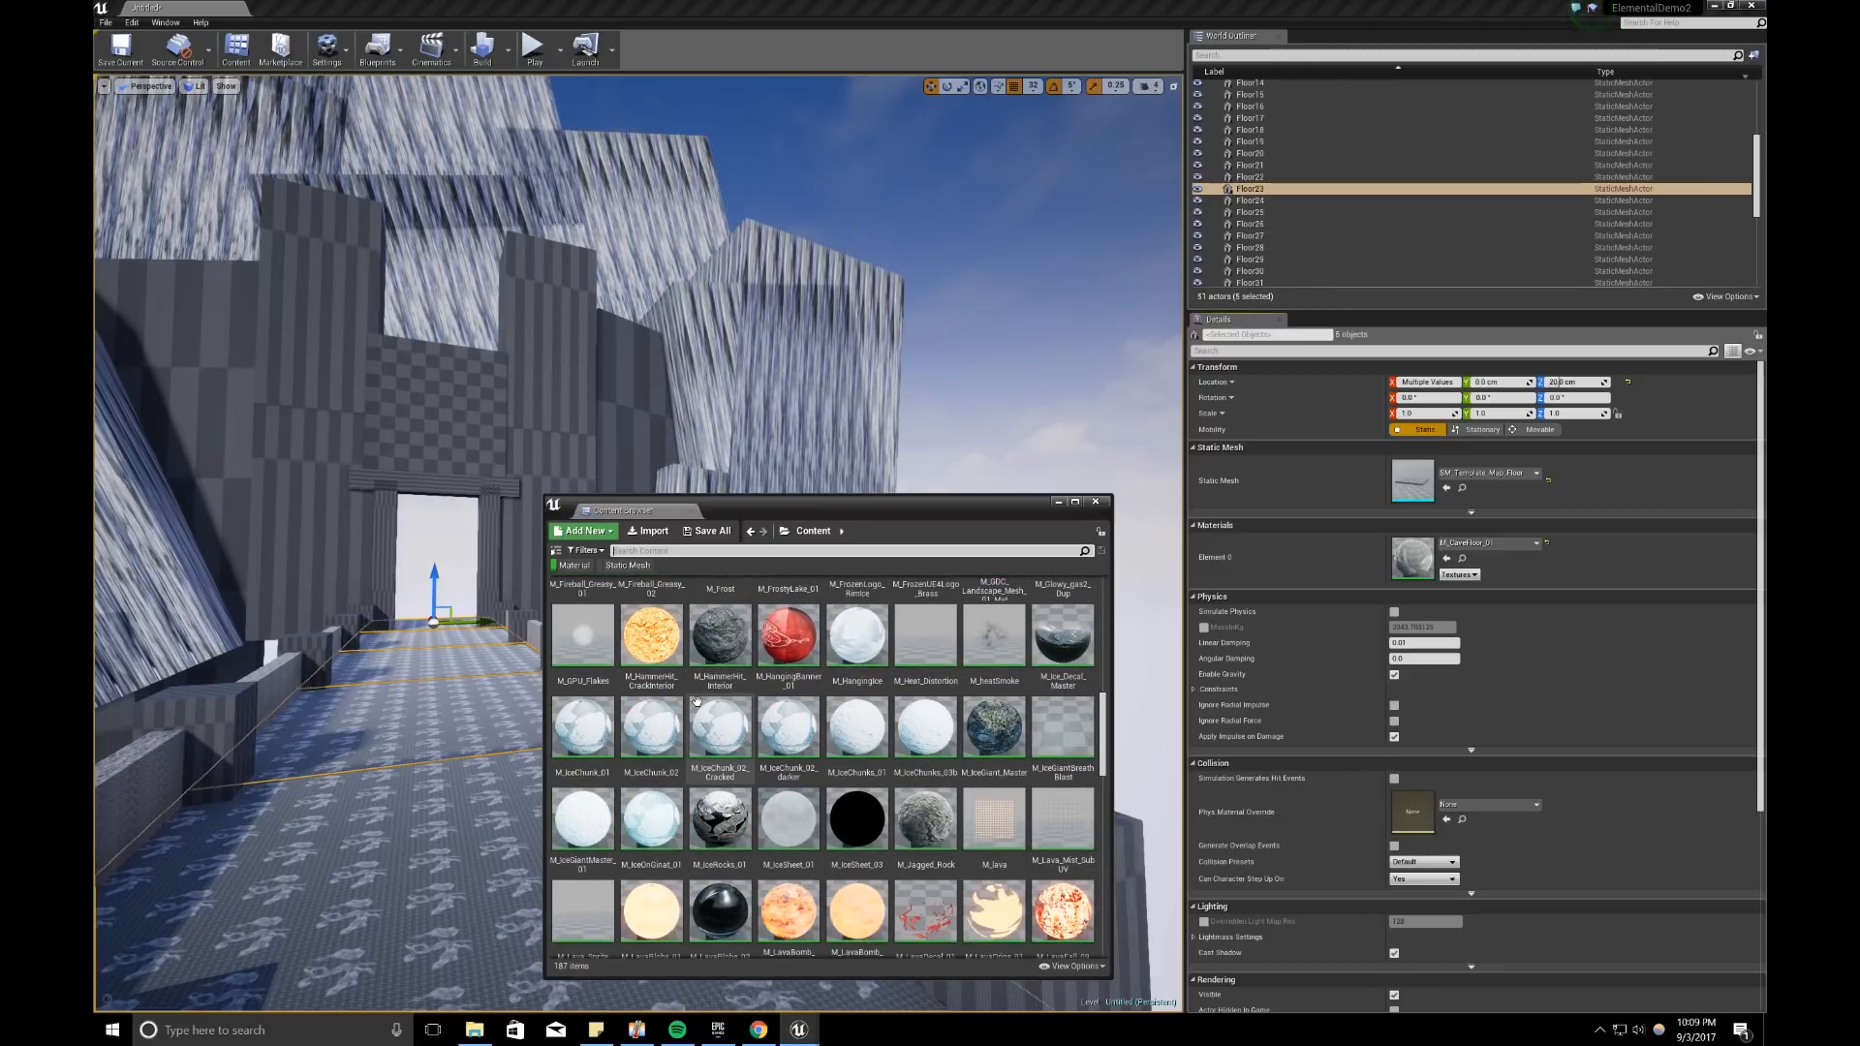
{"action": "scroll", "coordinate": [697, 701], "scroll_direction": "down", "scroll_amount": 7}
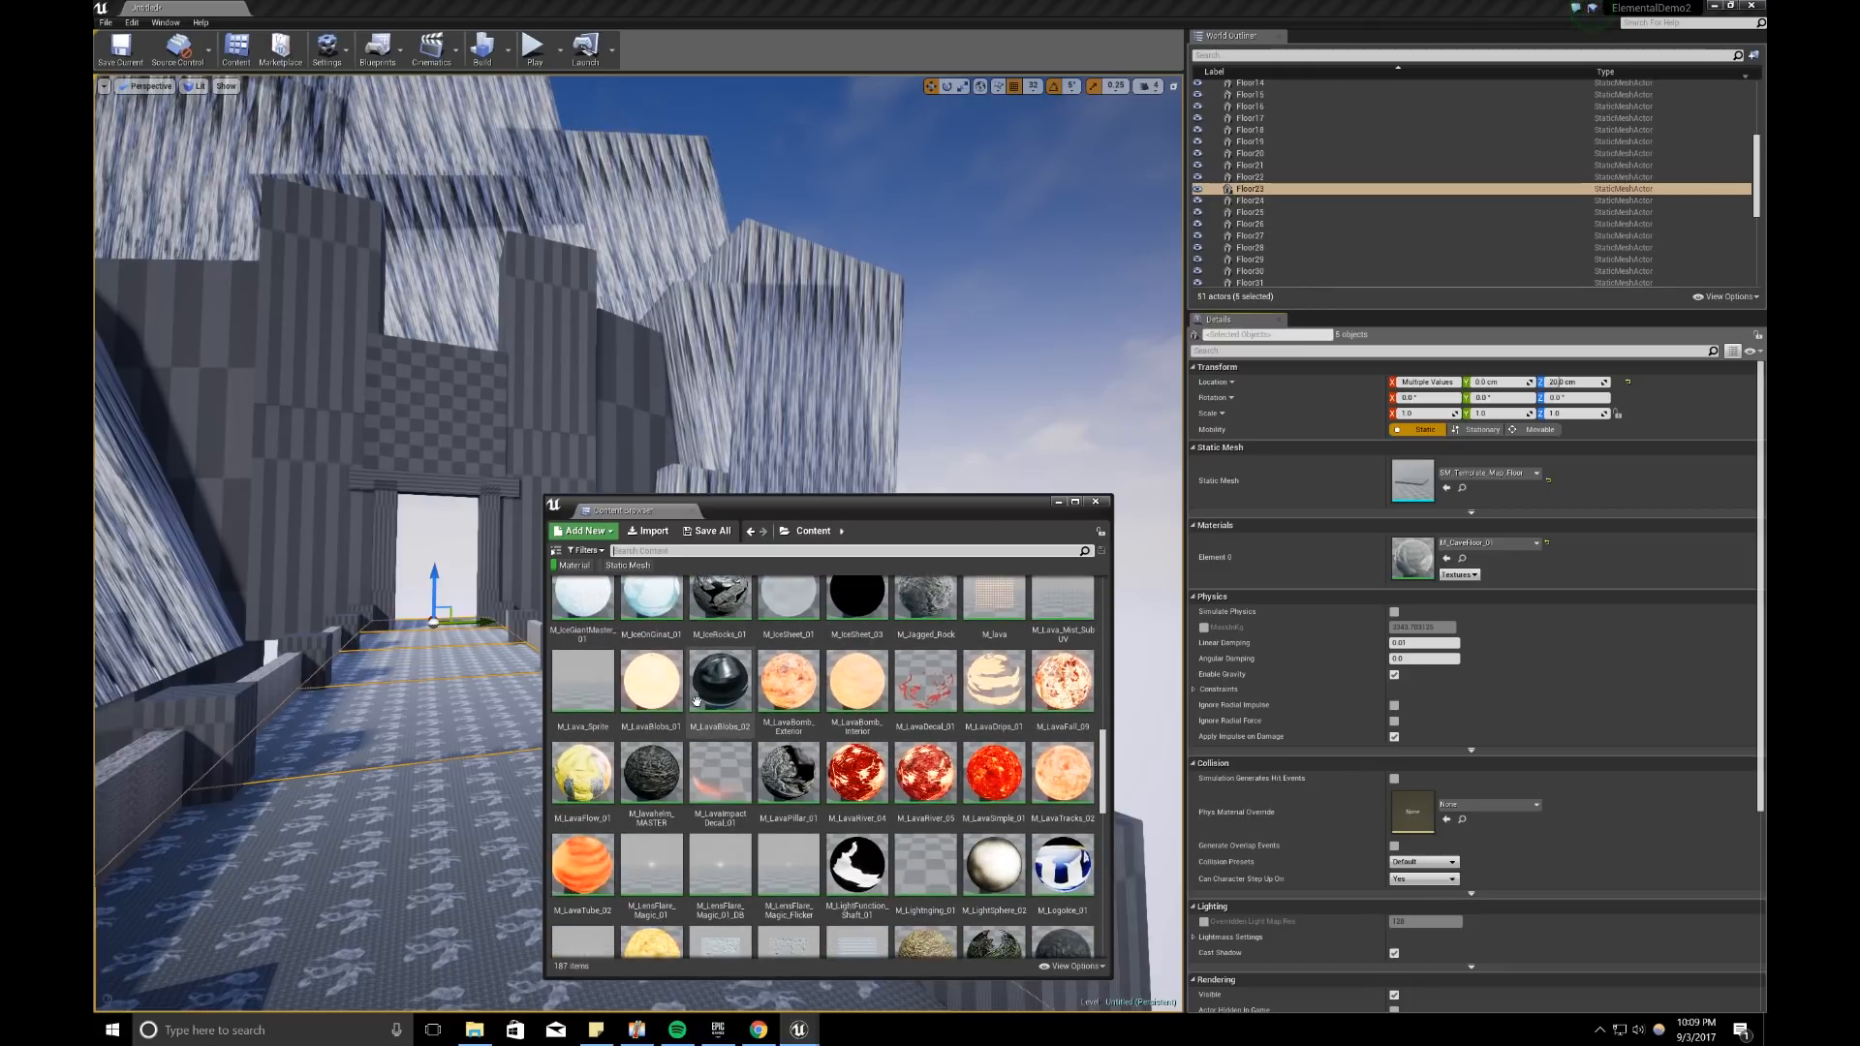
{"action": "scroll", "coordinate": [696, 702], "scroll_direction": "down", "scroll_amount": 2}
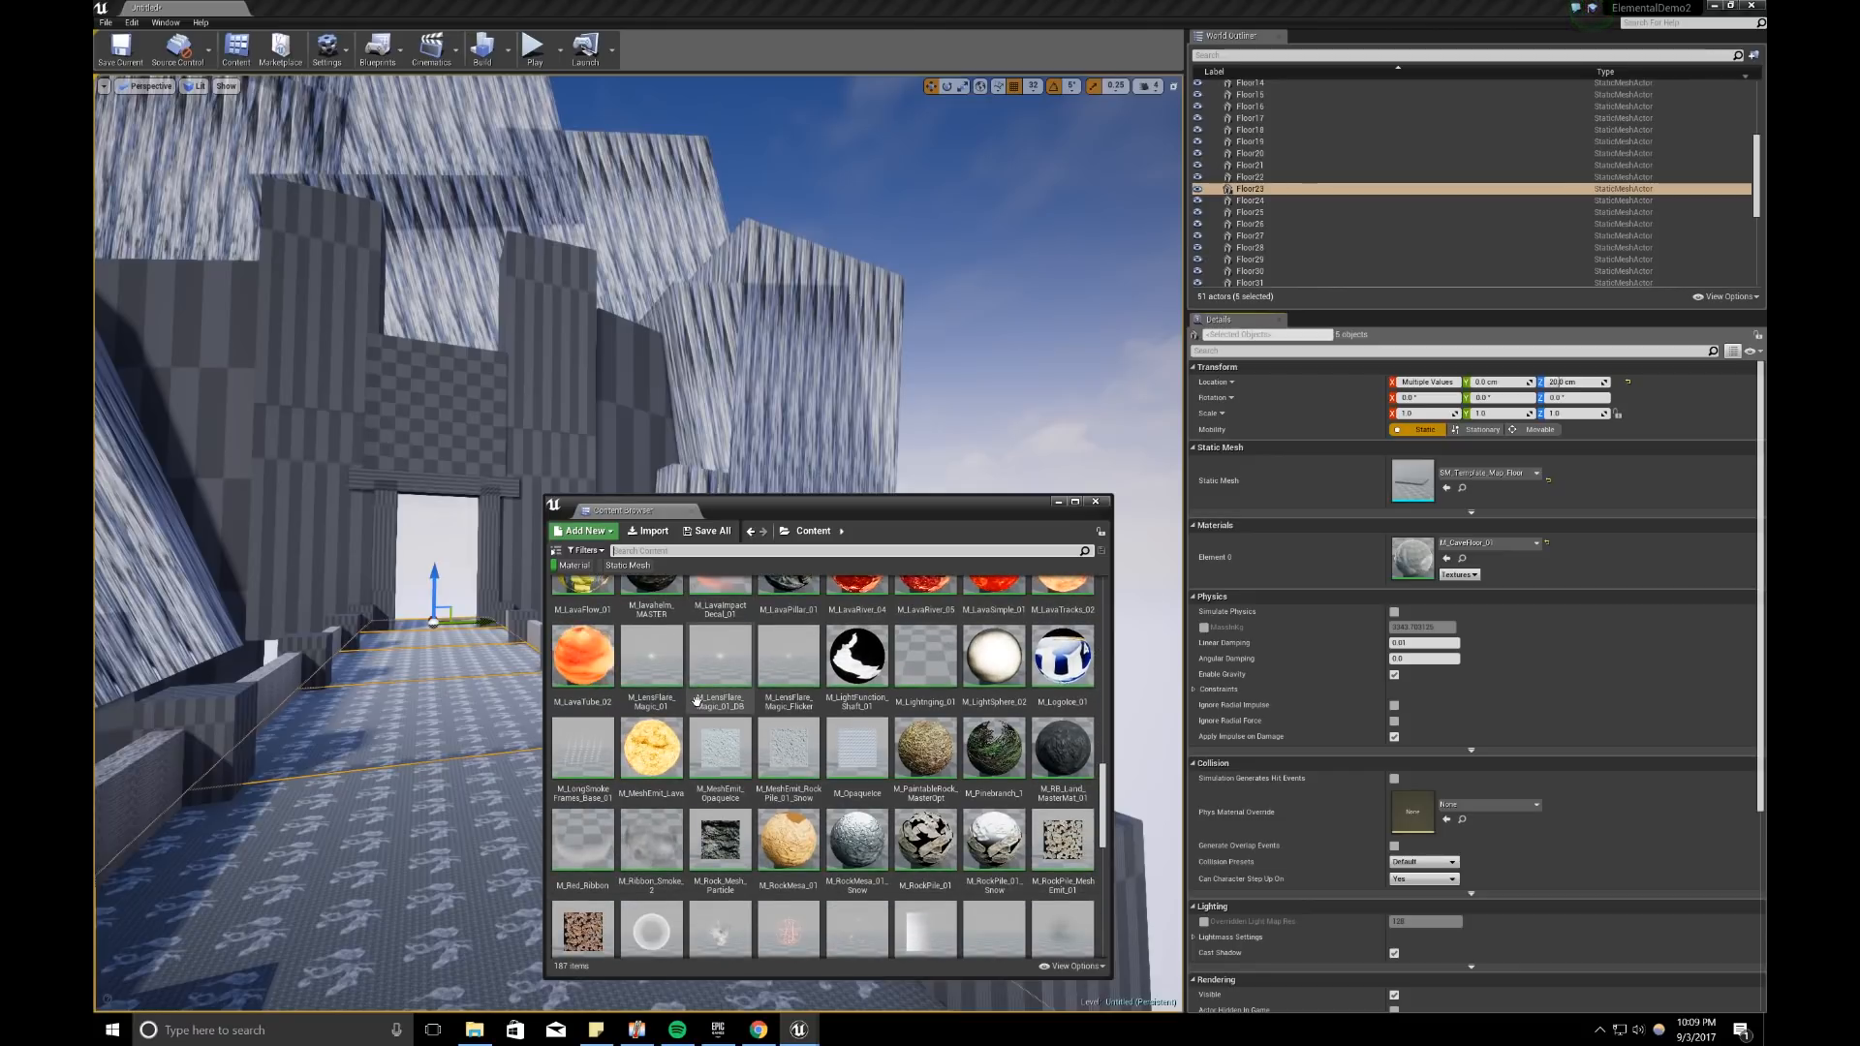
{"action": "scroll", "coordinate": [696, 702], "scroll_direction": "down", "scroll_amount": 2}
{"action": "scroll", "coordinate": [696, 702], "scroll_direction": "down", "scroll_amount": 10}
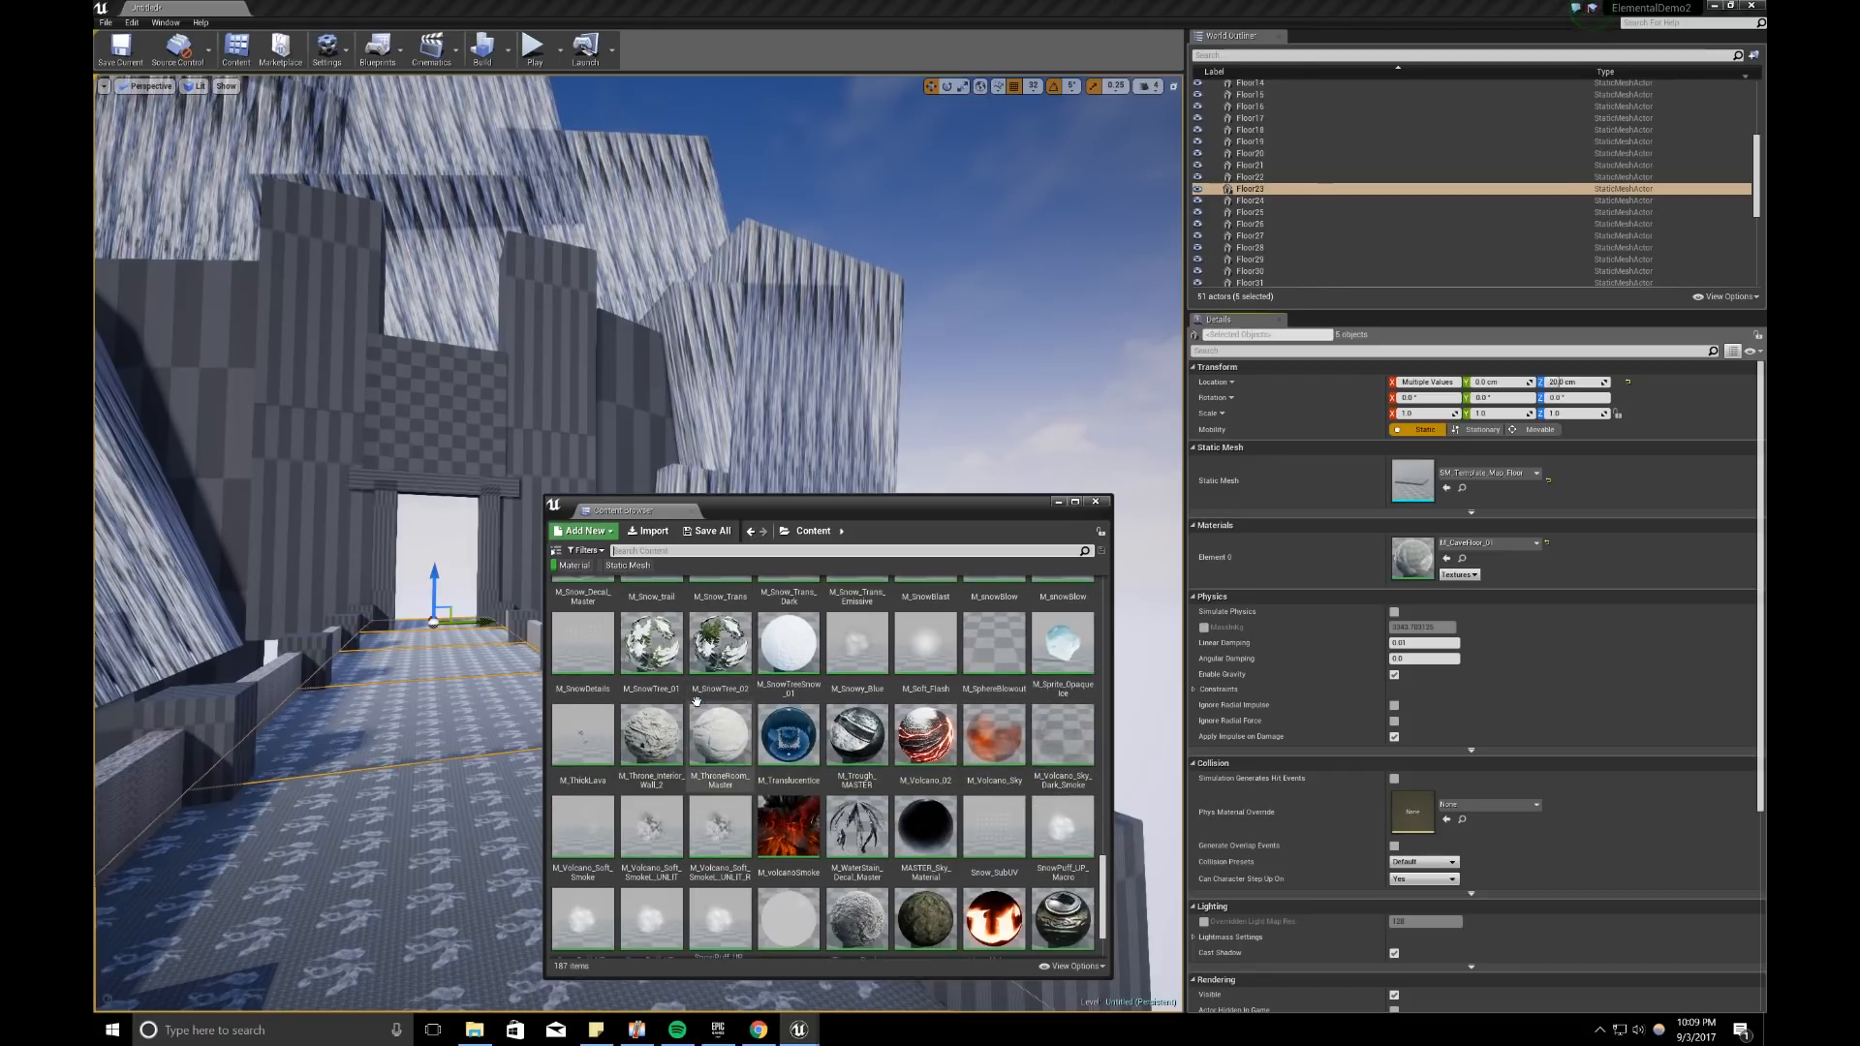
{"action": "left_click", "coordinate": [715, 736]}
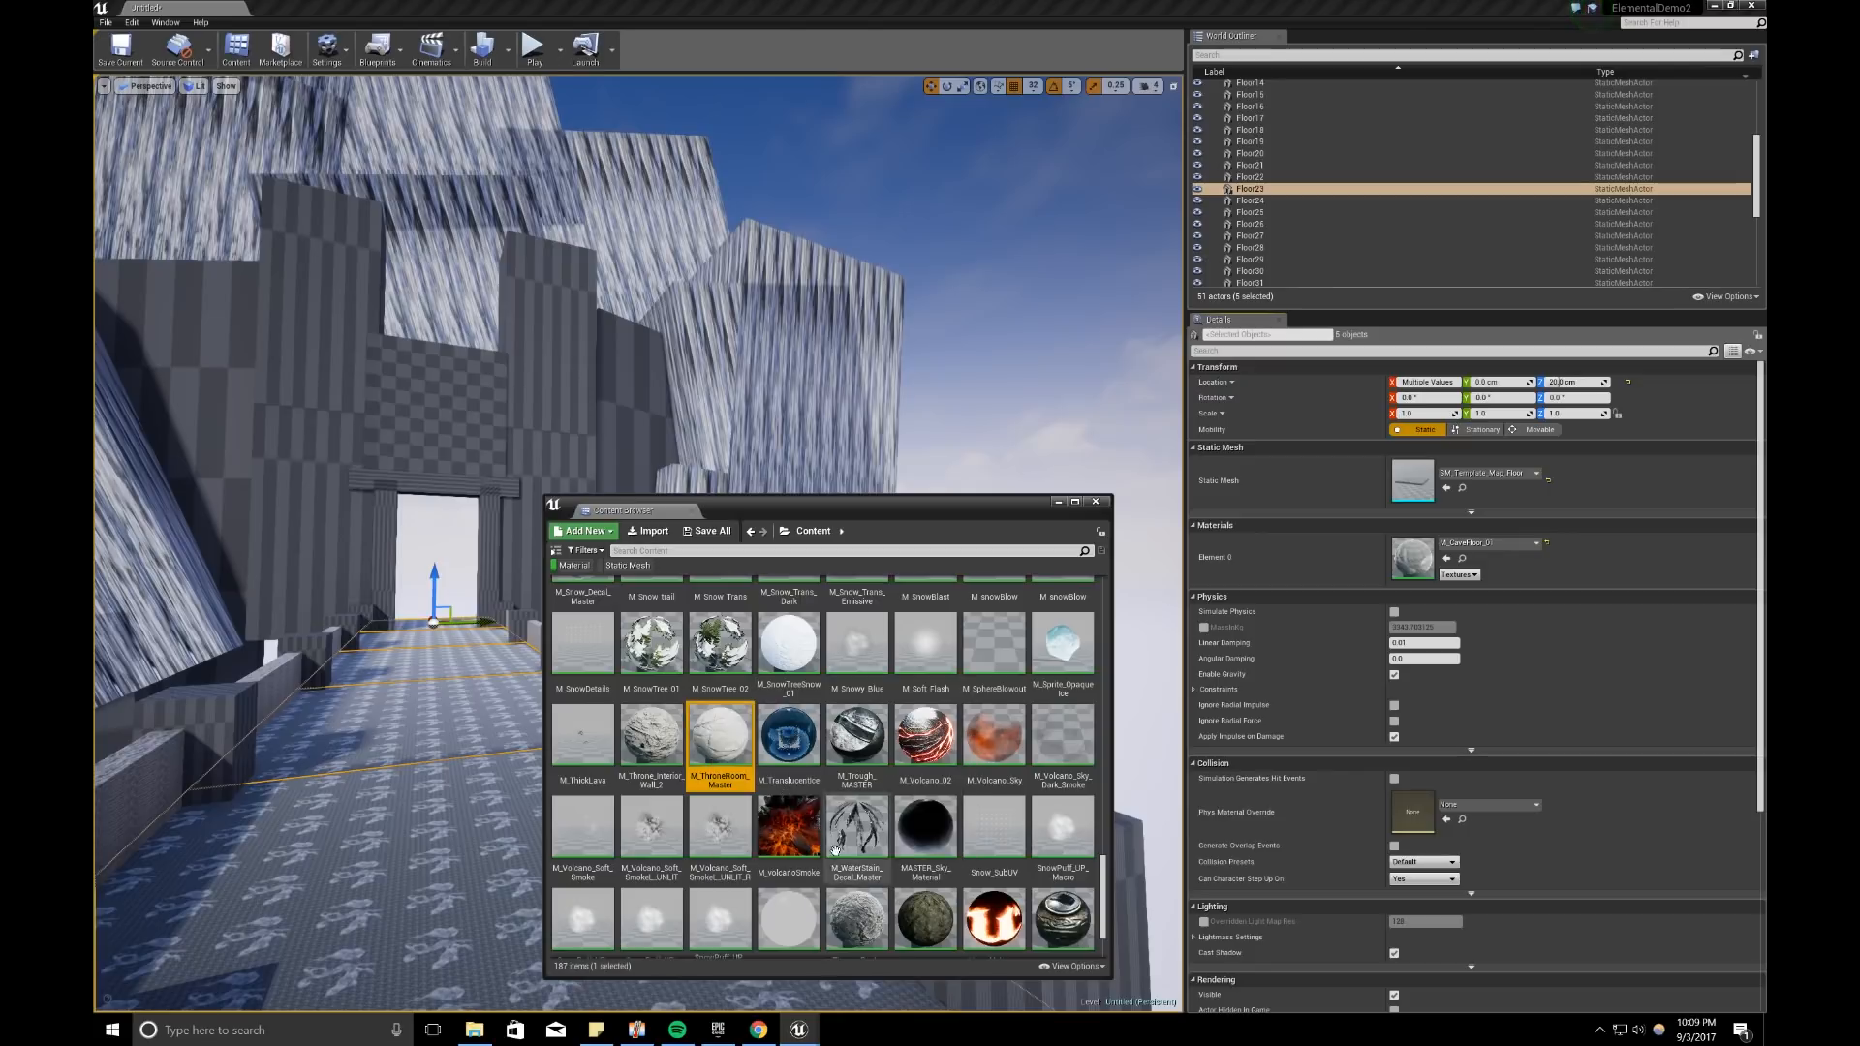
Step: Apply the M_ThroneRoom_Master material to the gate's tower blocks and the castle walls flanking them
{"action": "right_click_drag", "start_coordinate": [363, 561], "coordinate": [365, 562]}
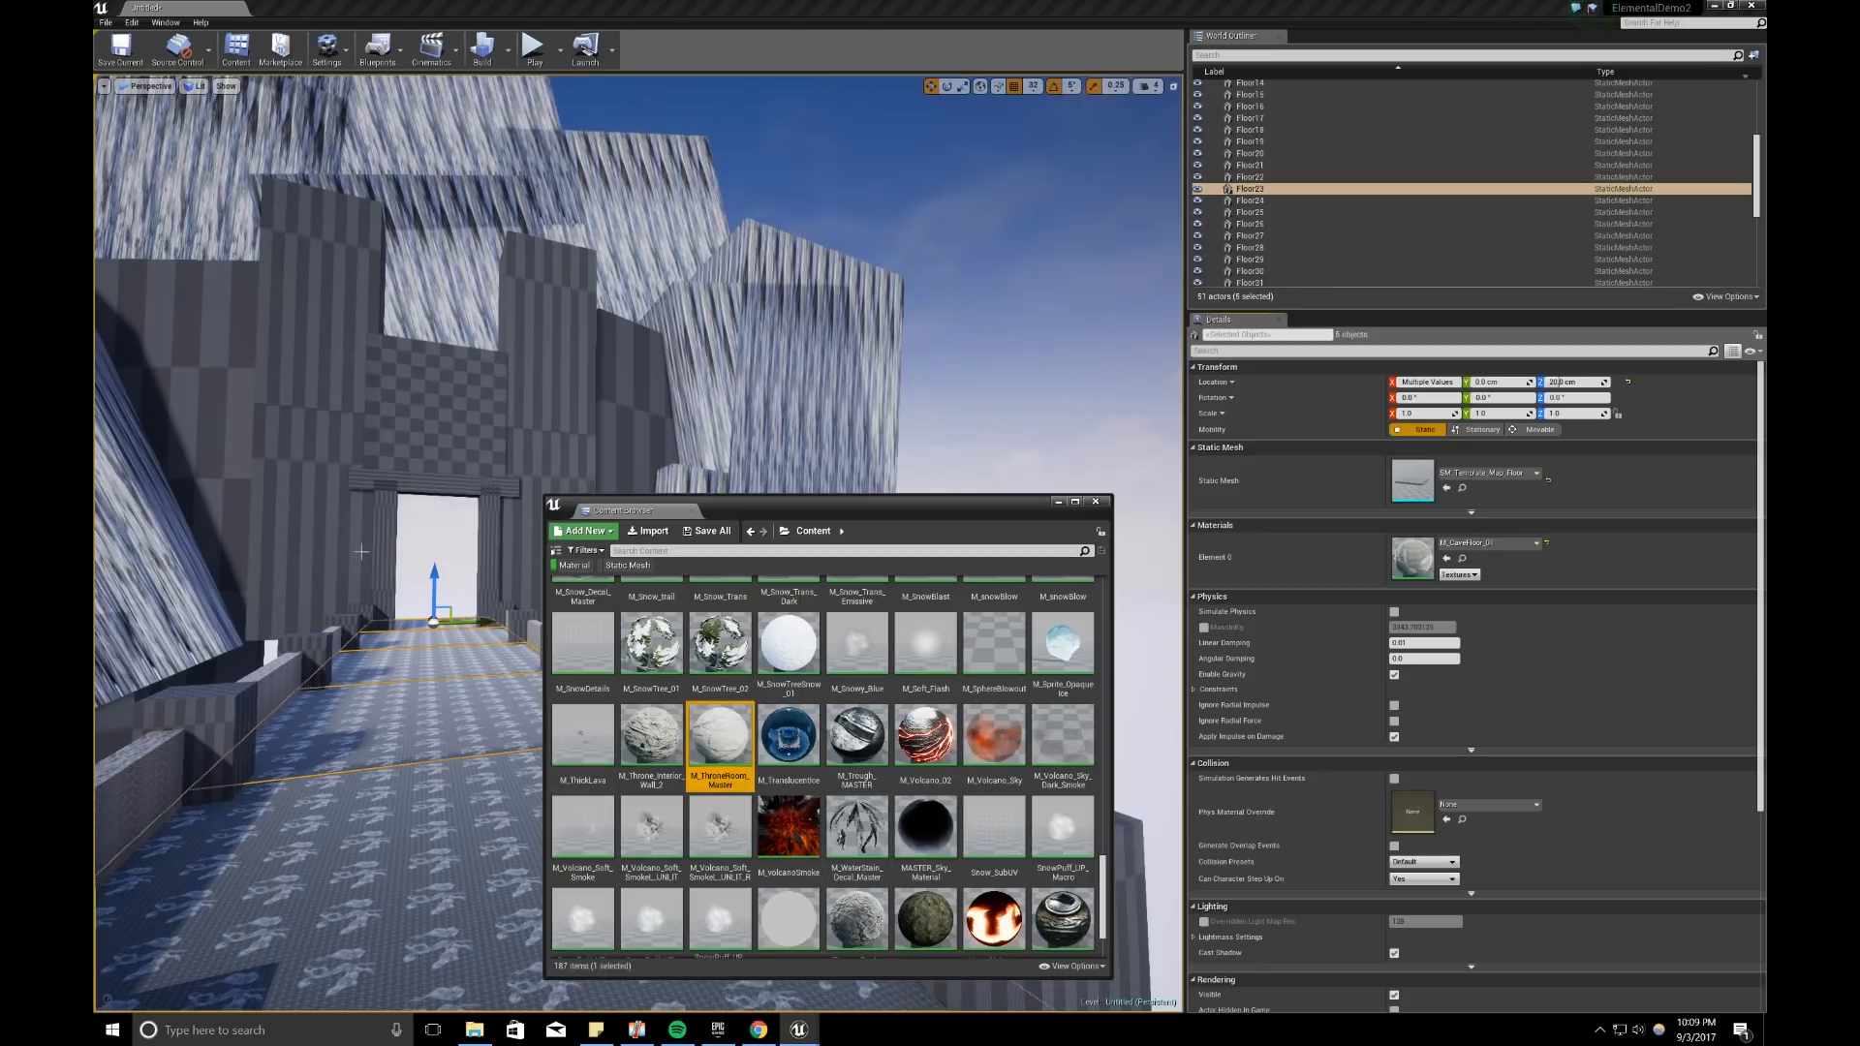
{"action": "left_click", "coordinate": [311, 512]}
{"action": "left_click", "coordinate": [317, 373], "text": "ctrl"}
{"action": "left_click", "coordinate": [539, 368], "text": "ctrl"}
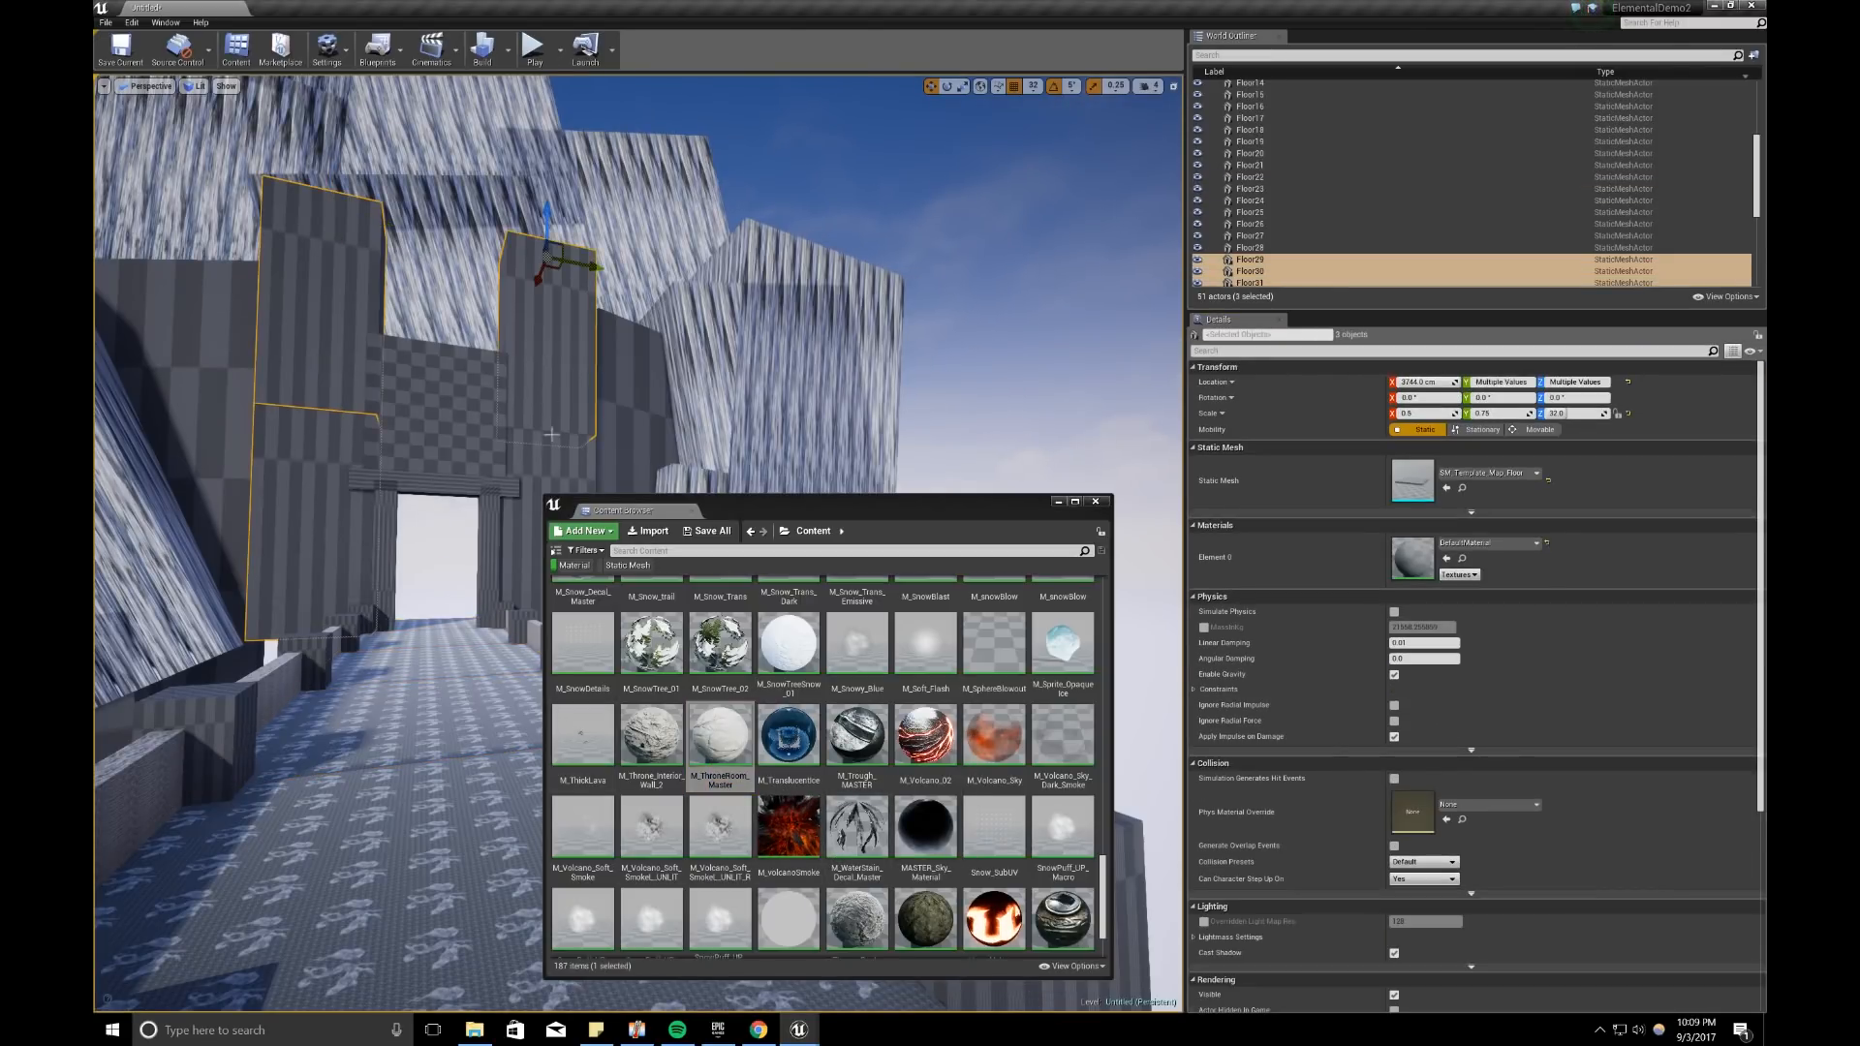
{"action": "left_click", "coordinate": [550, 473], "text": "ctrl"}
{"action": "left_click", "coordinate": [621, 381], "text": "ctrl"}
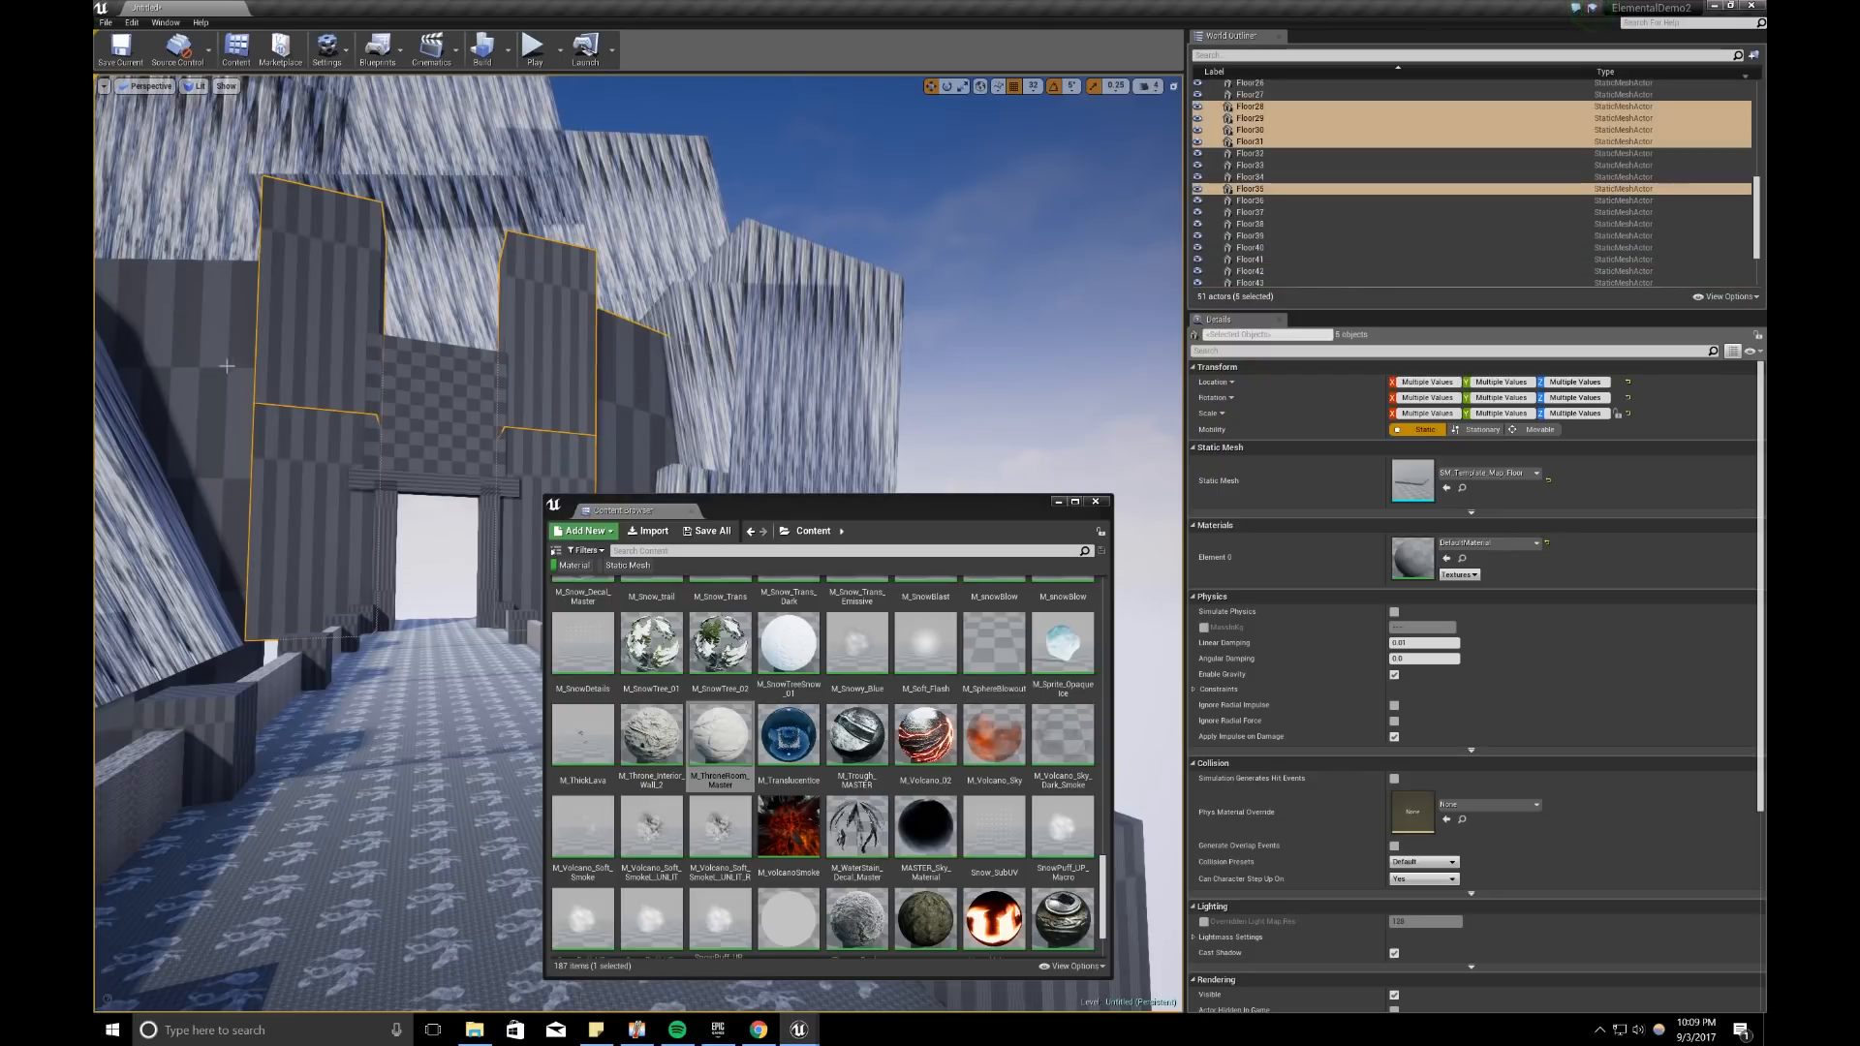
{"action": "left_click", "coordinate": [242, 366], "text": "ctrl"}
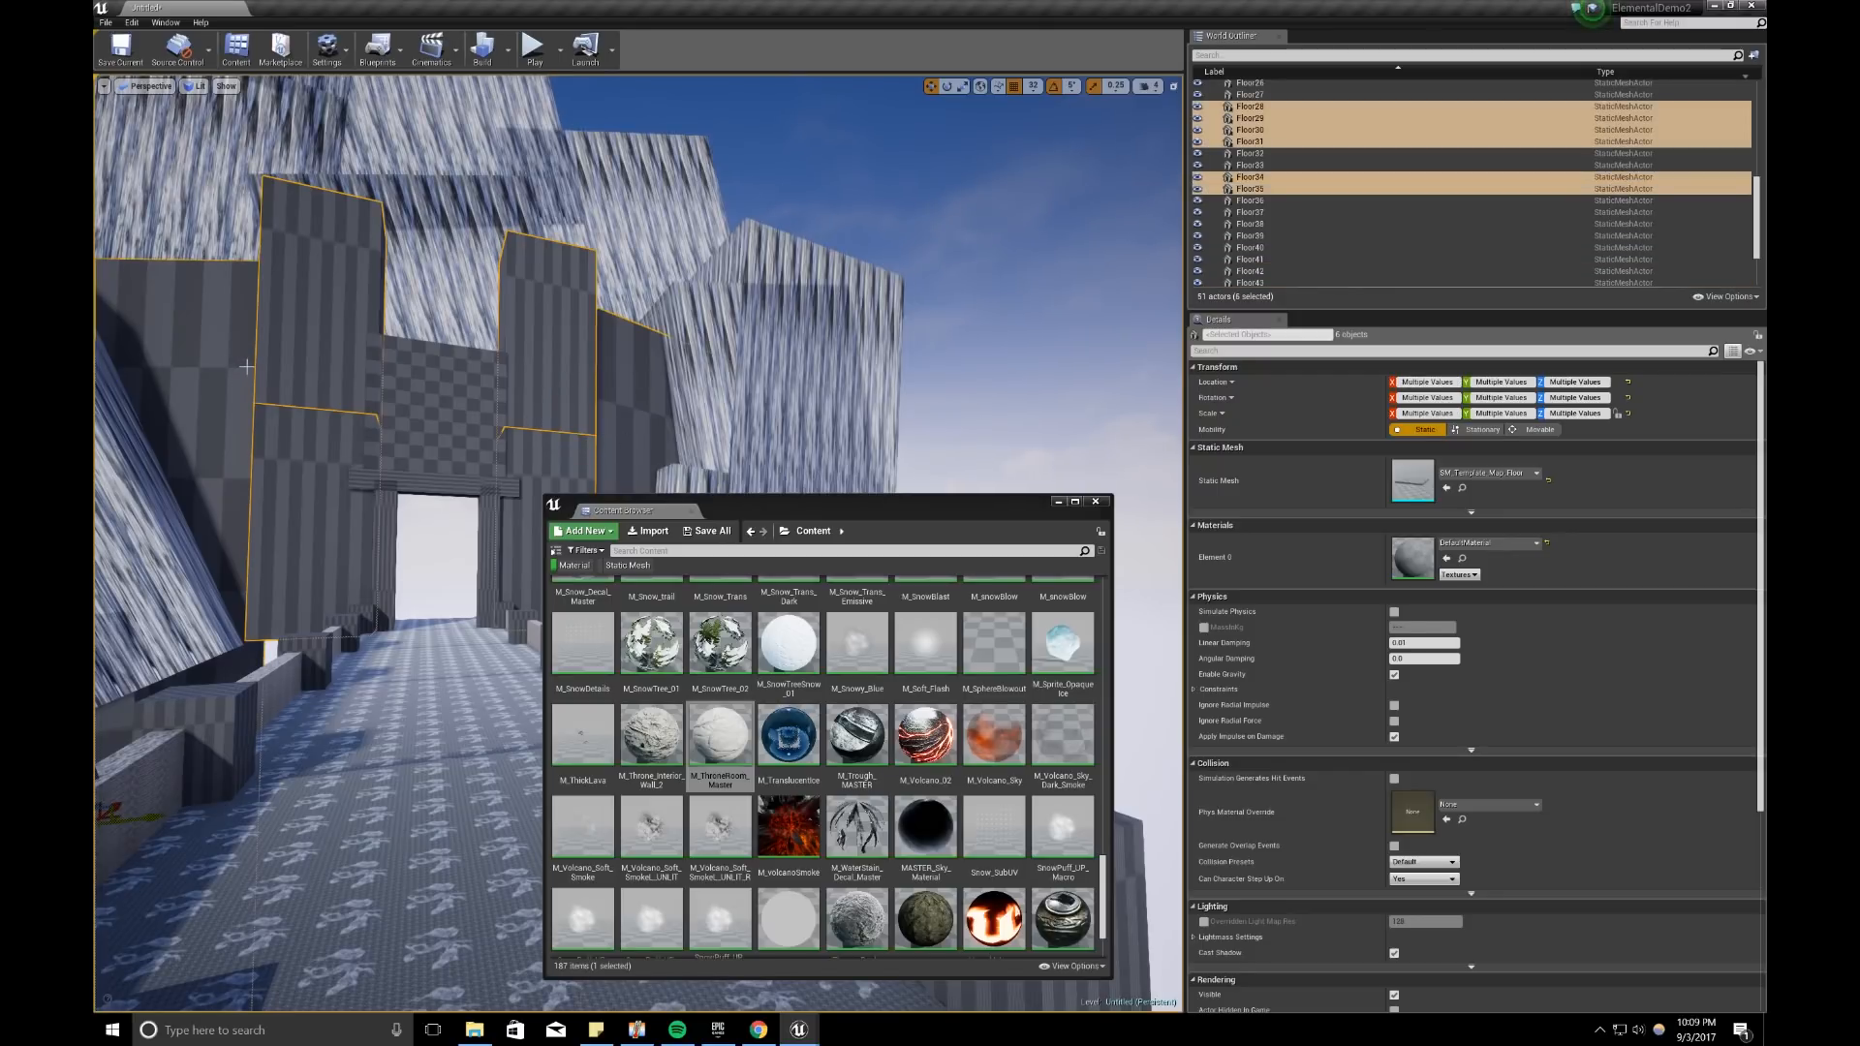
{"action": "left_click", "coordinate": [1446, 559]}
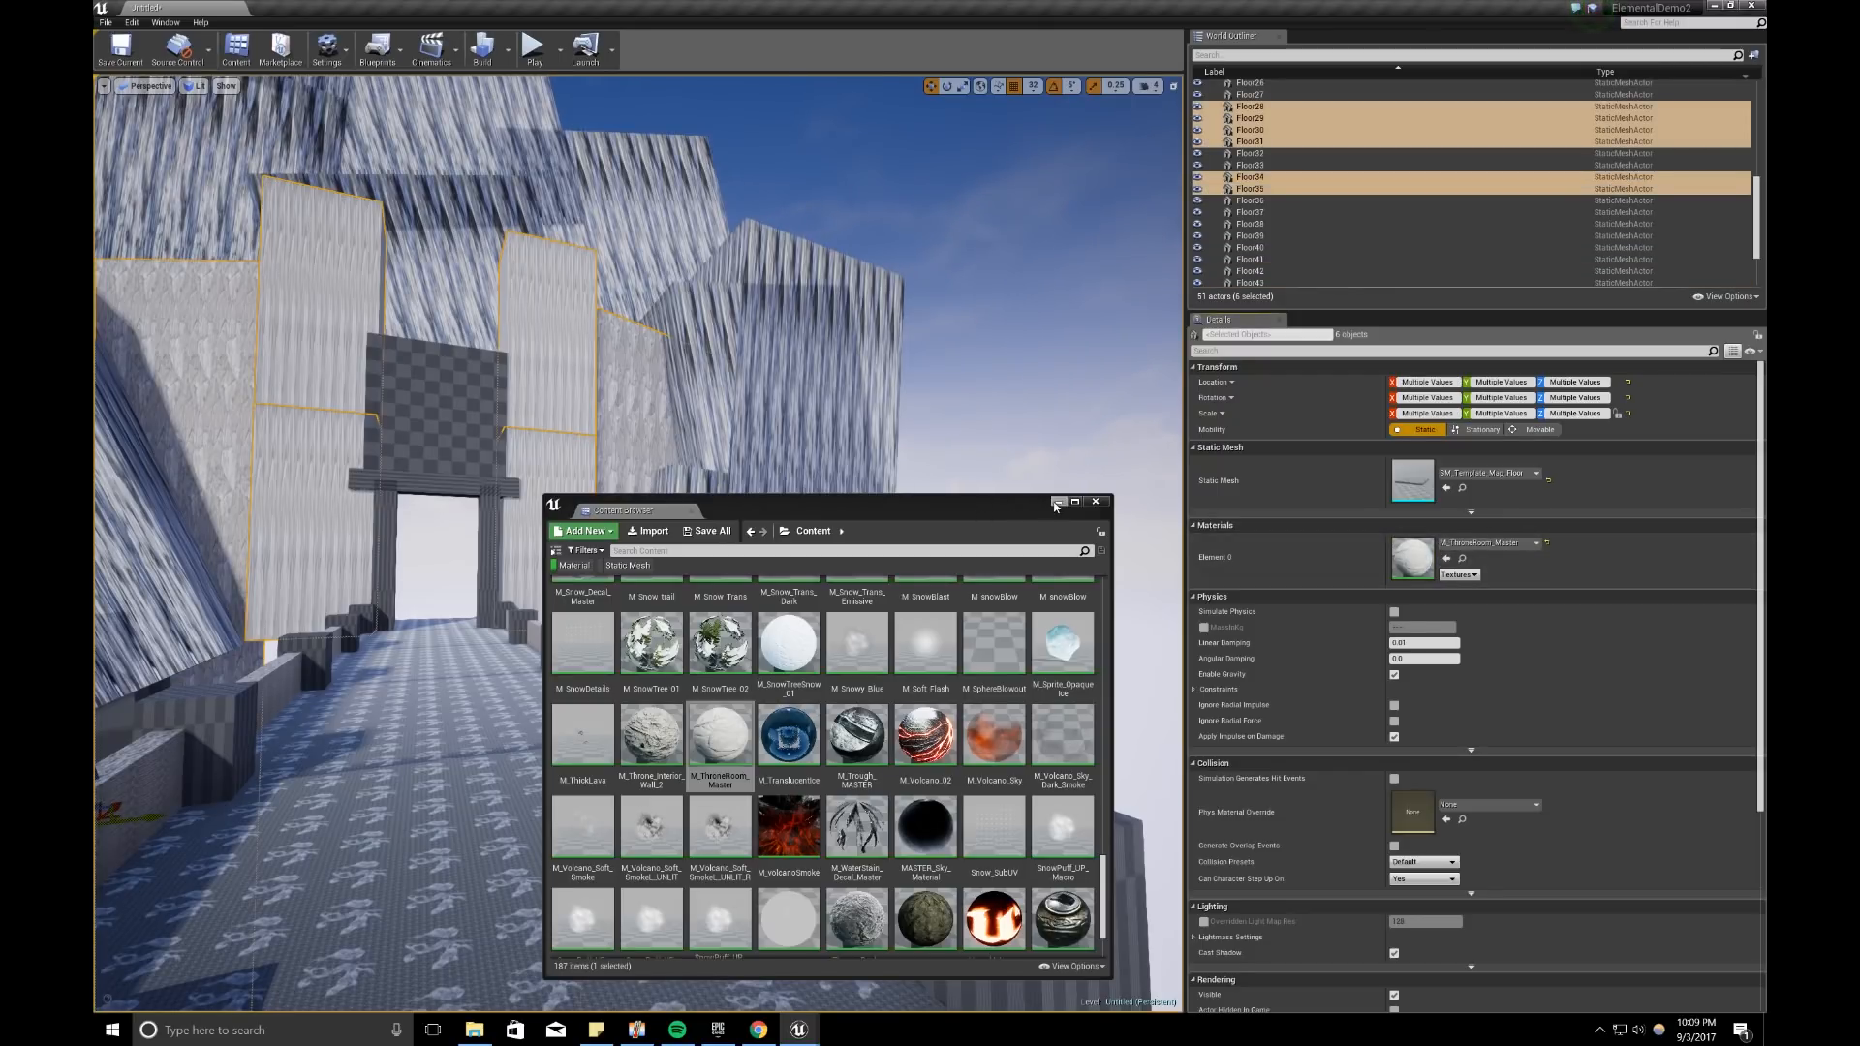
Step: Minimize the Content Browser, view the textured gate from the front and compare it with the concept image in Chrome
{"action": "left_click", "coordinate": [1059, 502]}
{"action": "right_click_drag", "start_coordinate": [639, 543], "coordinate": [523, 533]}
{"action": "key", "text": "g"}
{"action": "right_click_drag", "start_coordinate": [640, 542], "coordinate": [595, 490]}
{"action": "key", "text": "s"}
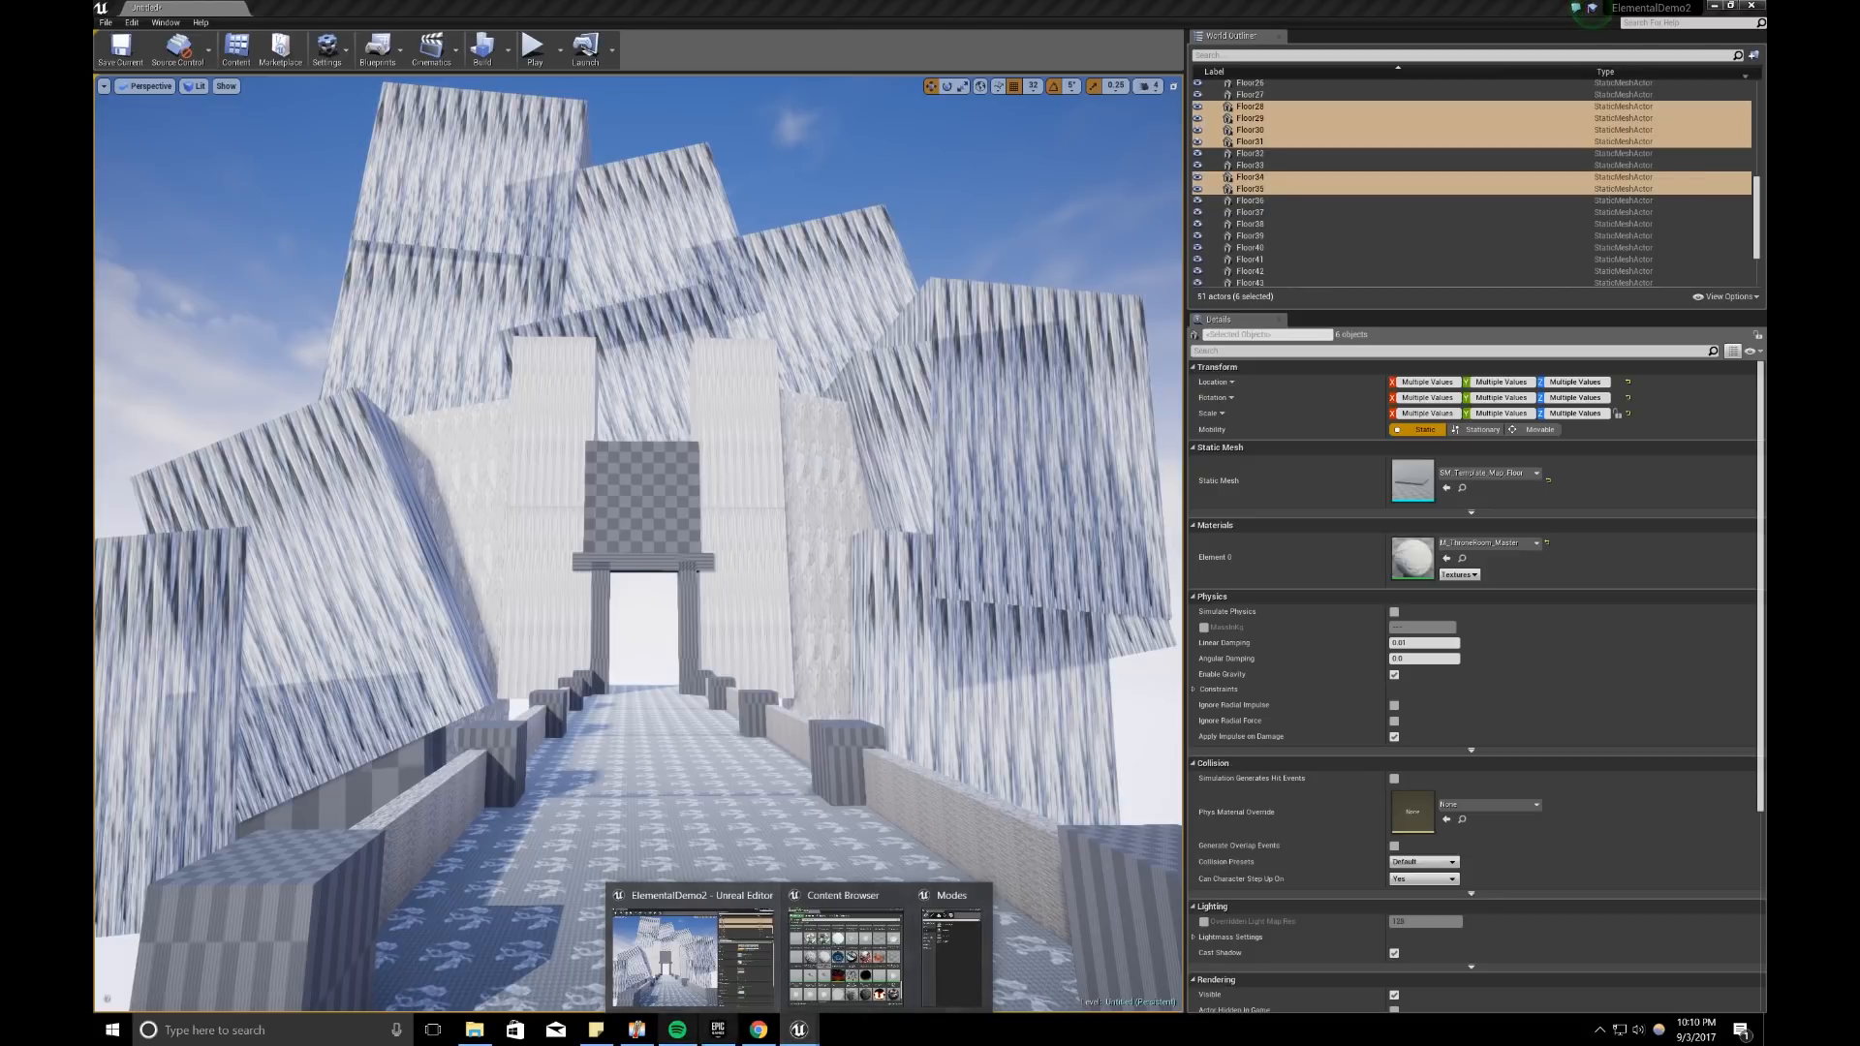
{"action": "left_click", "coordinate": [757, 1030]}
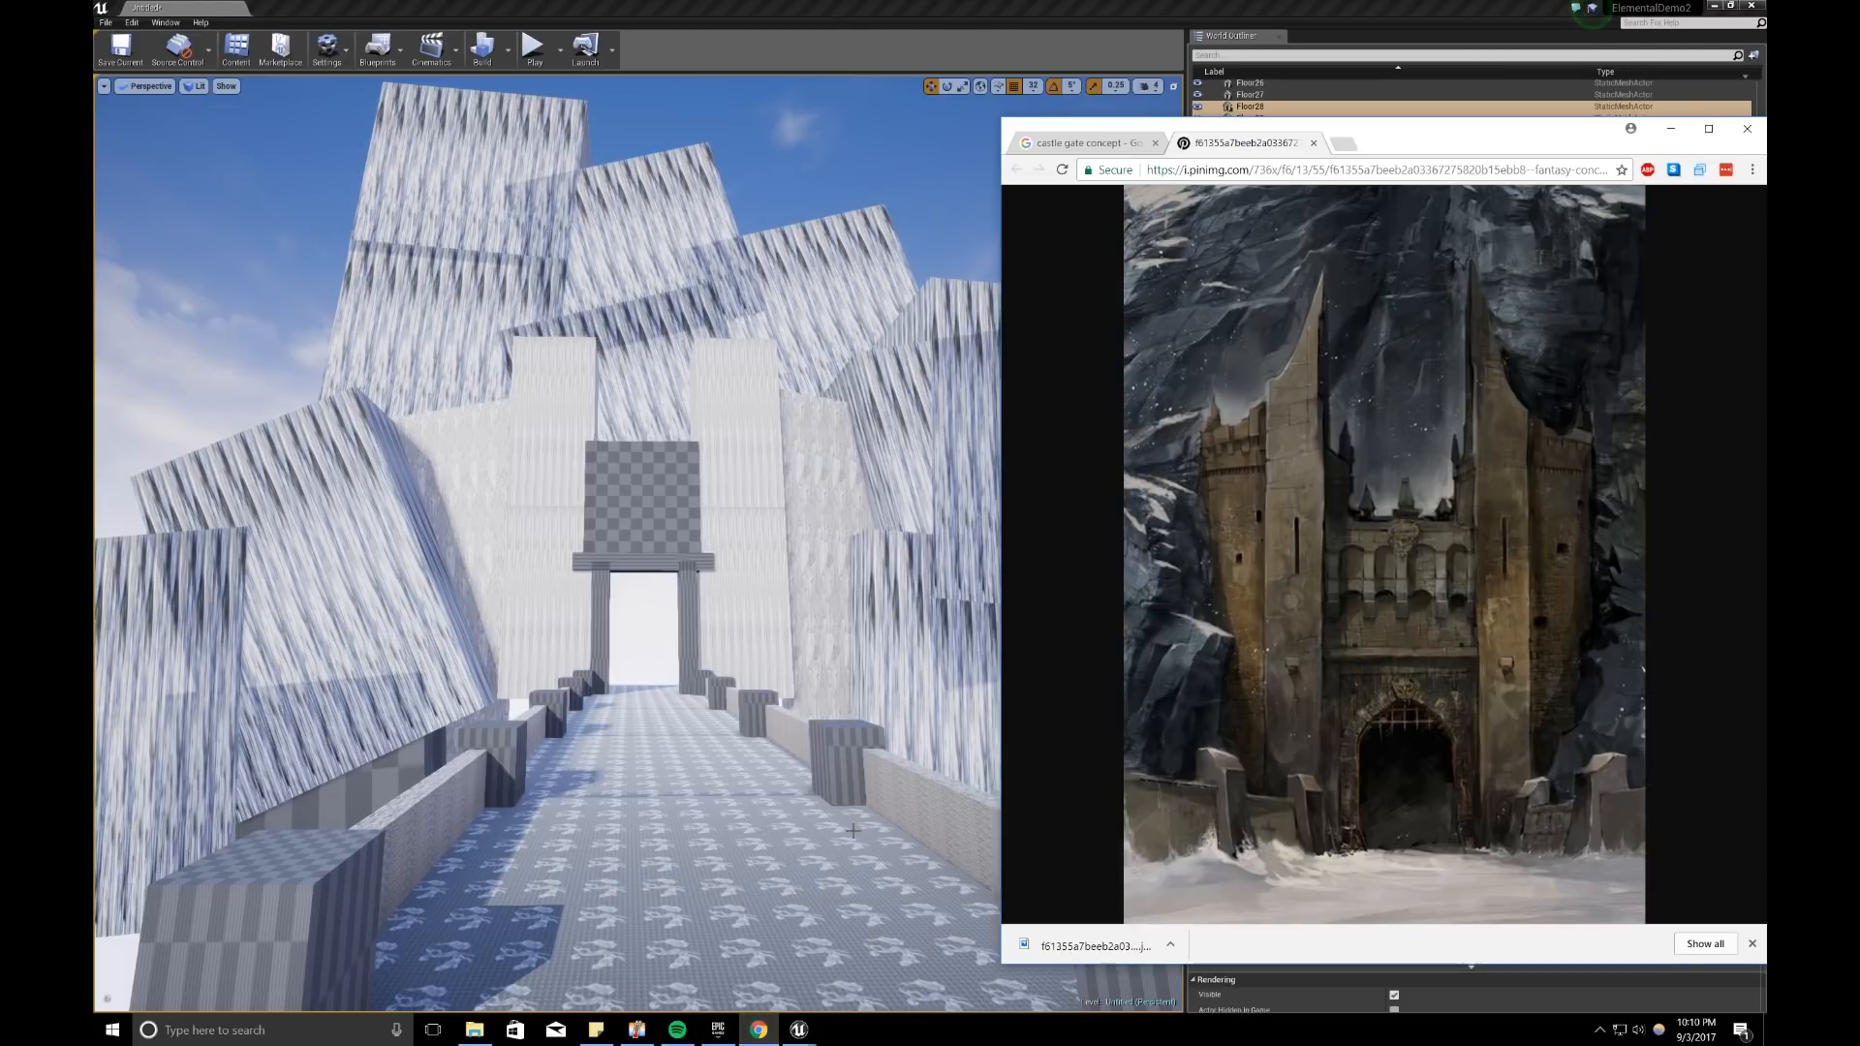